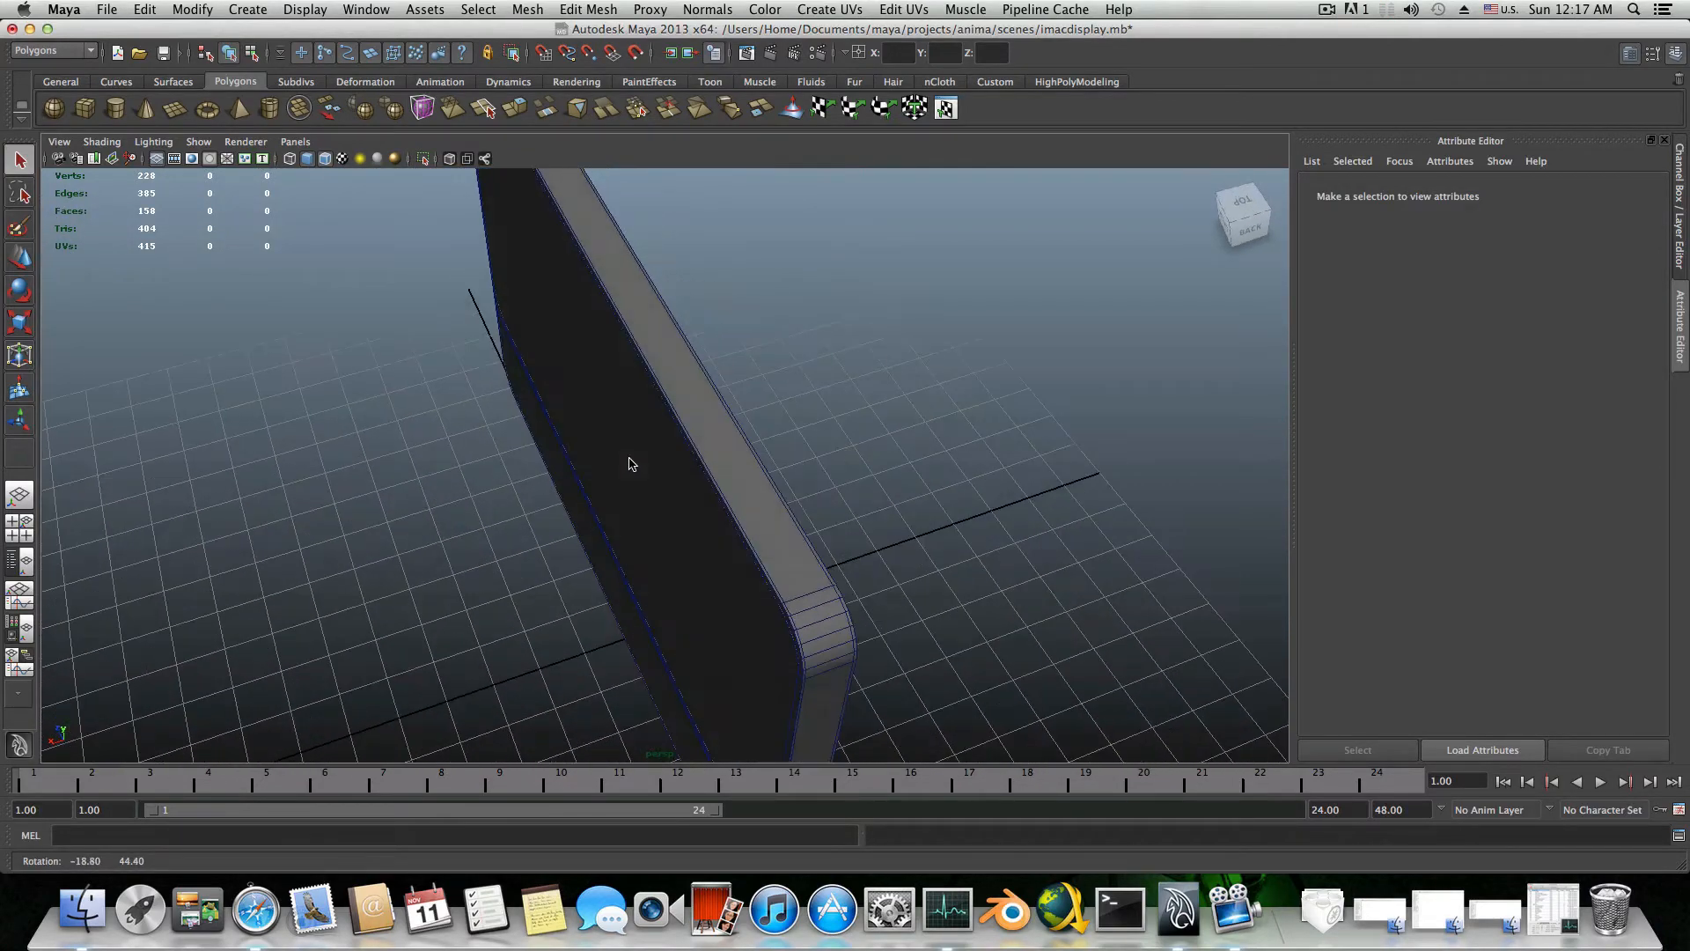
right_click_drag(692, 412, 642, 407, "alt")
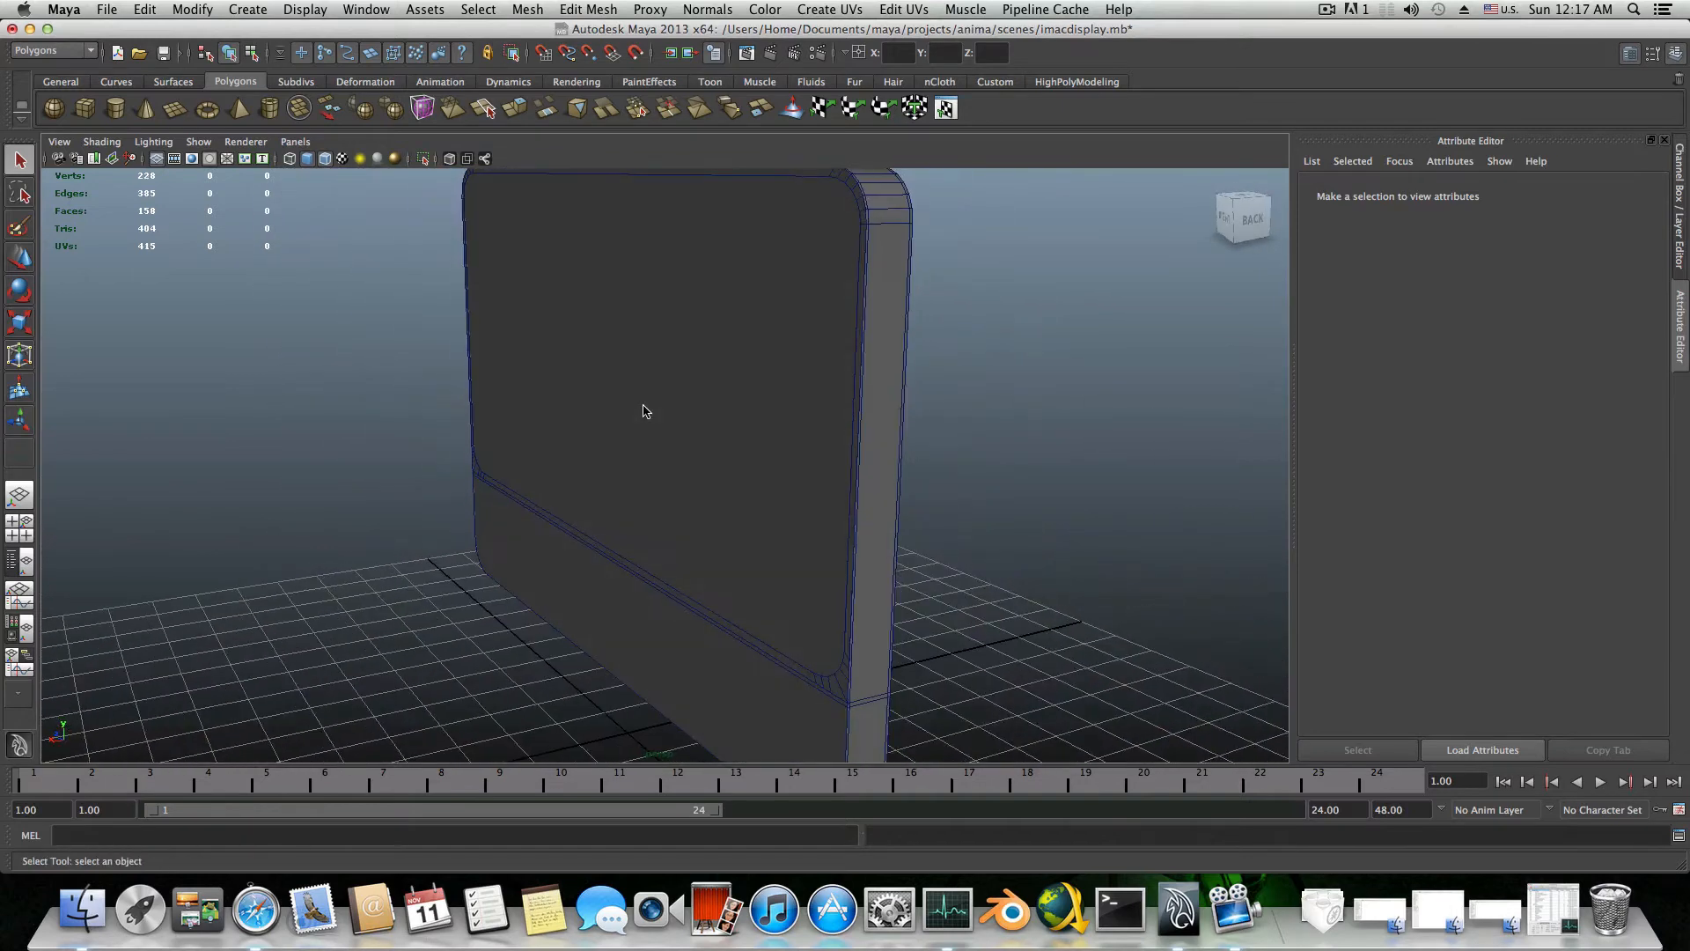
left_click_drag(830, 449, 621, 417, "alt")
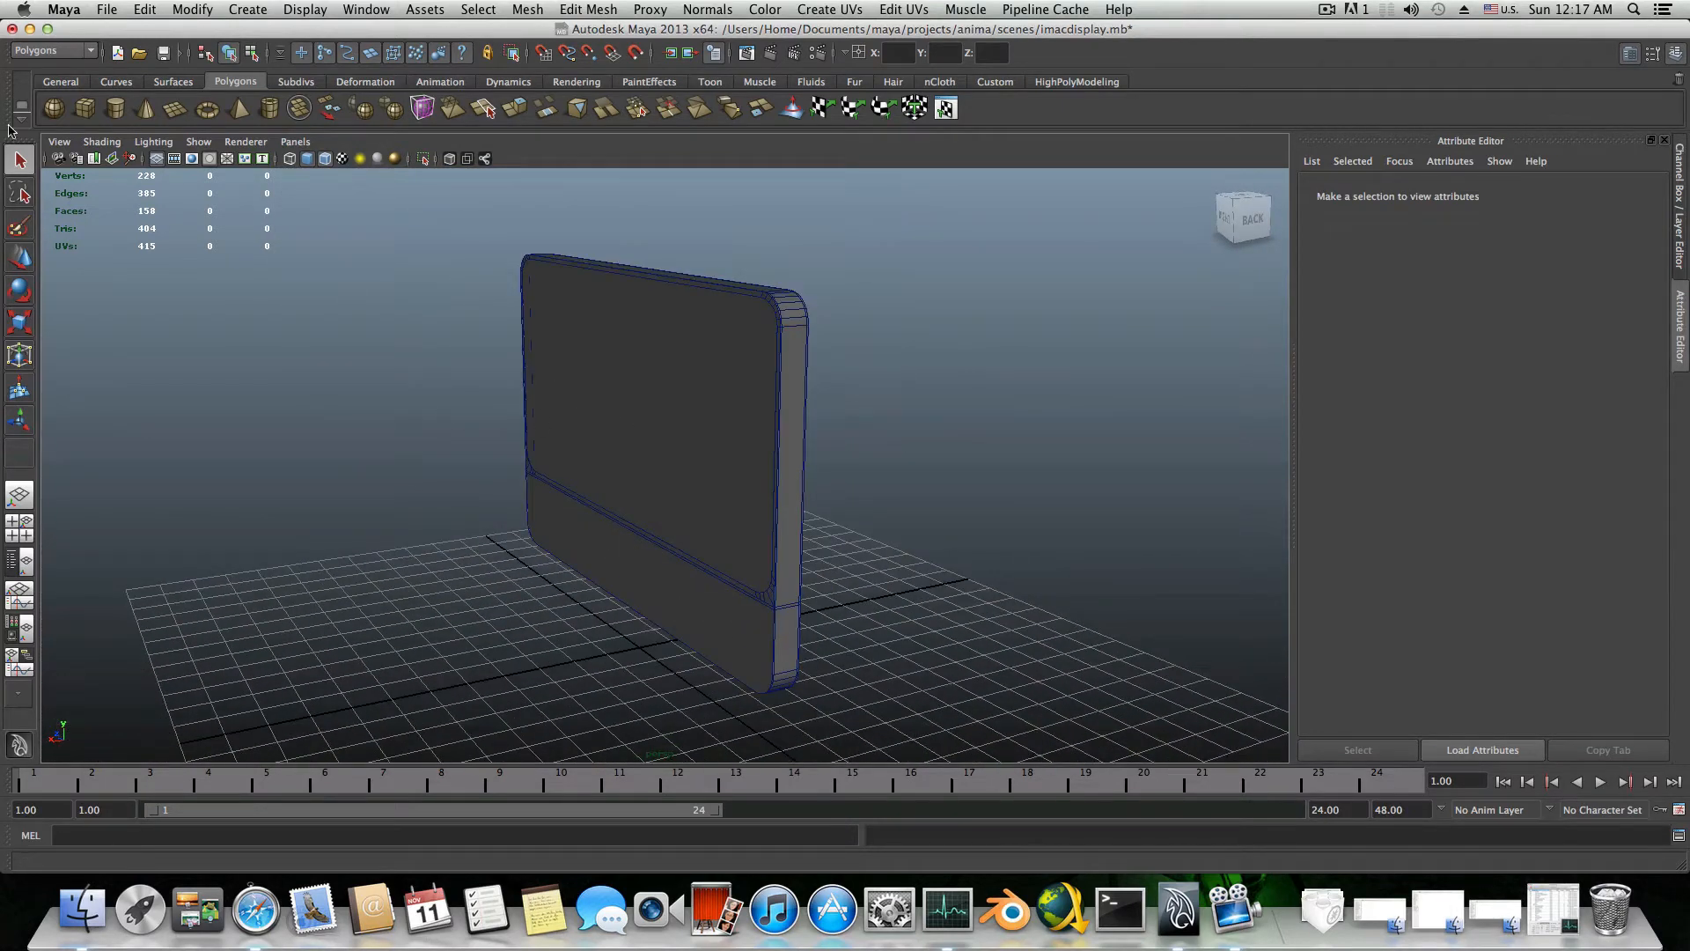
Switch to Safari and search the web for "hdri map"
left_click(30, 29)
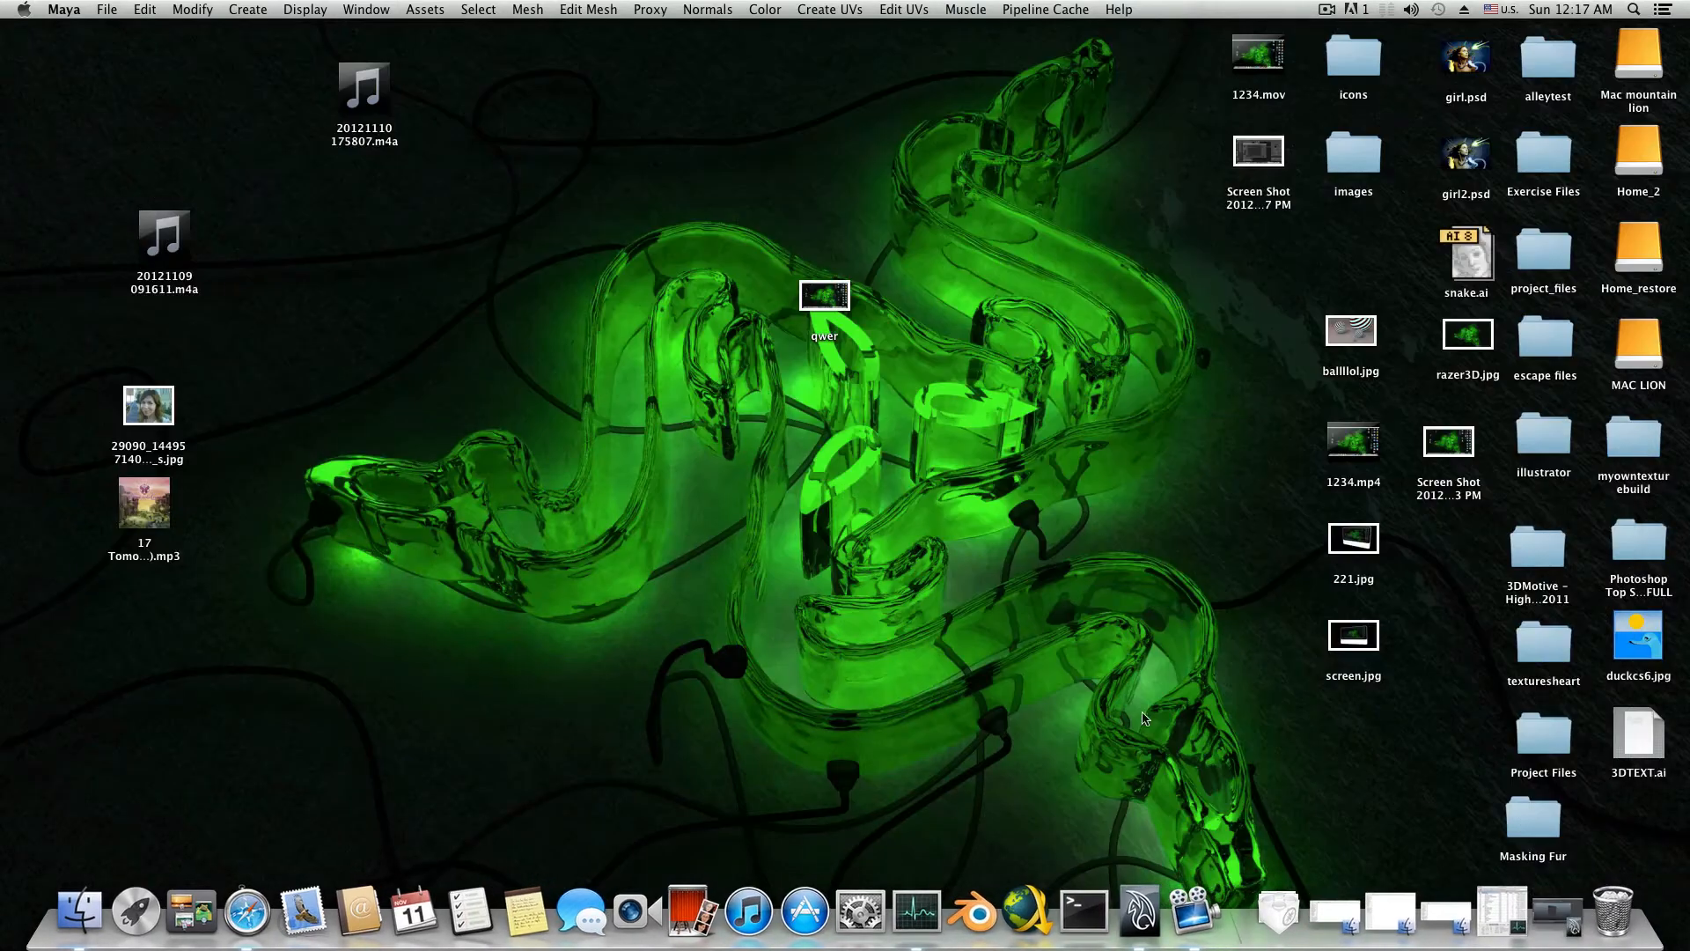
left_click(239, 887)
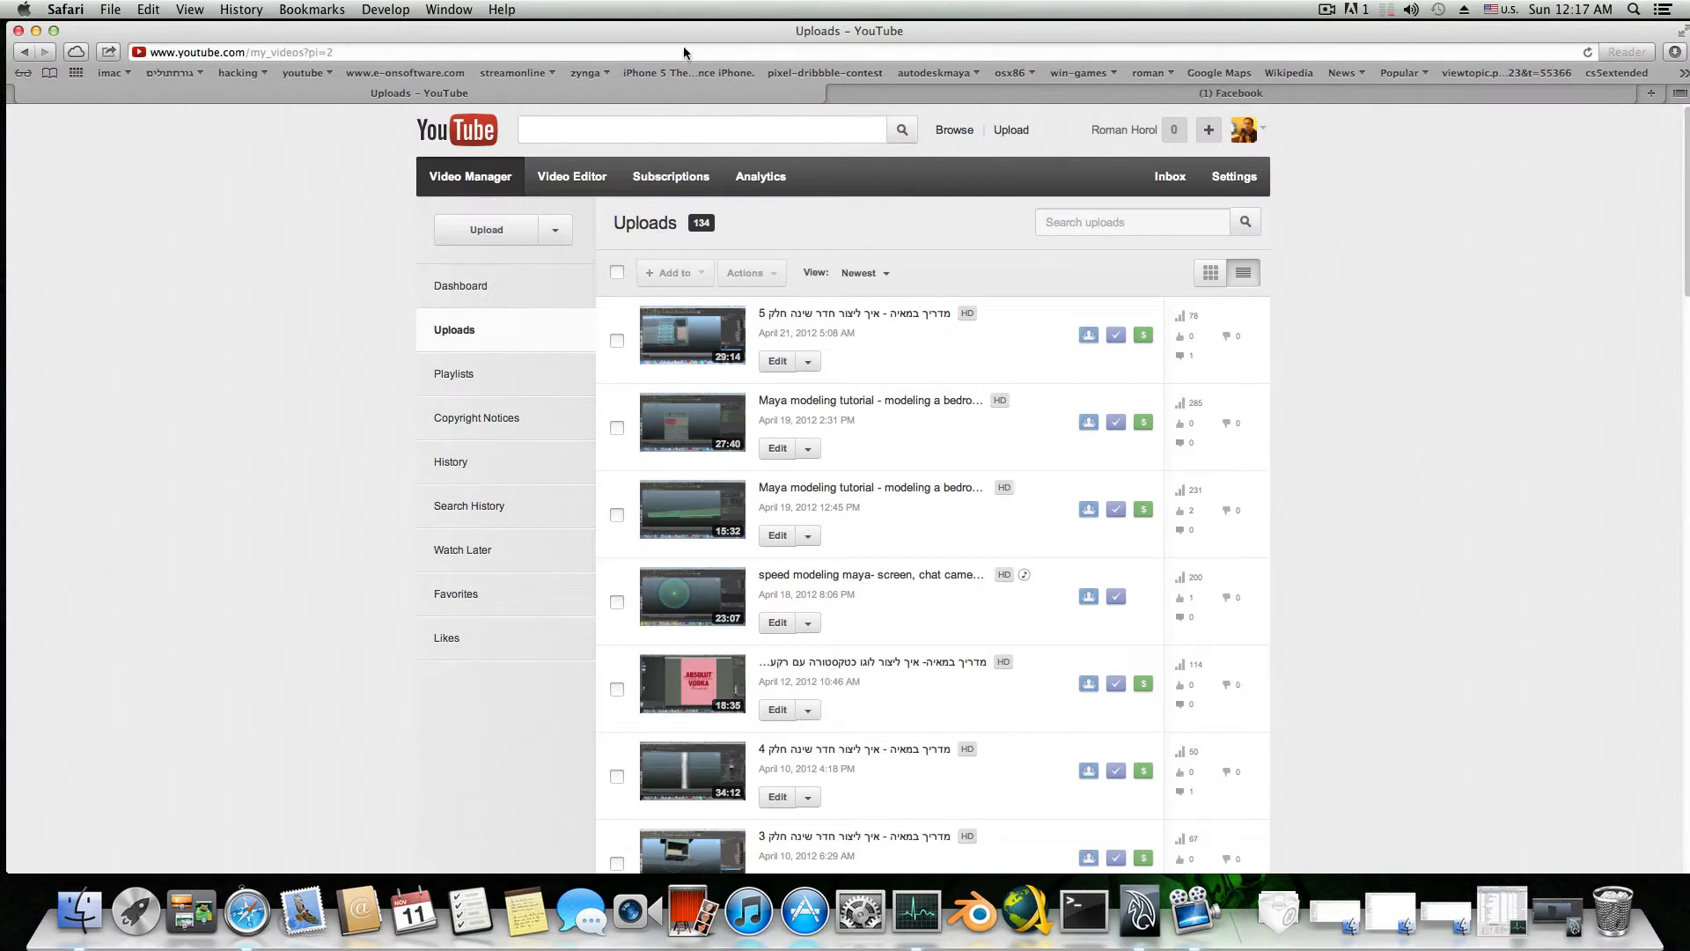
left_click(684, 50)
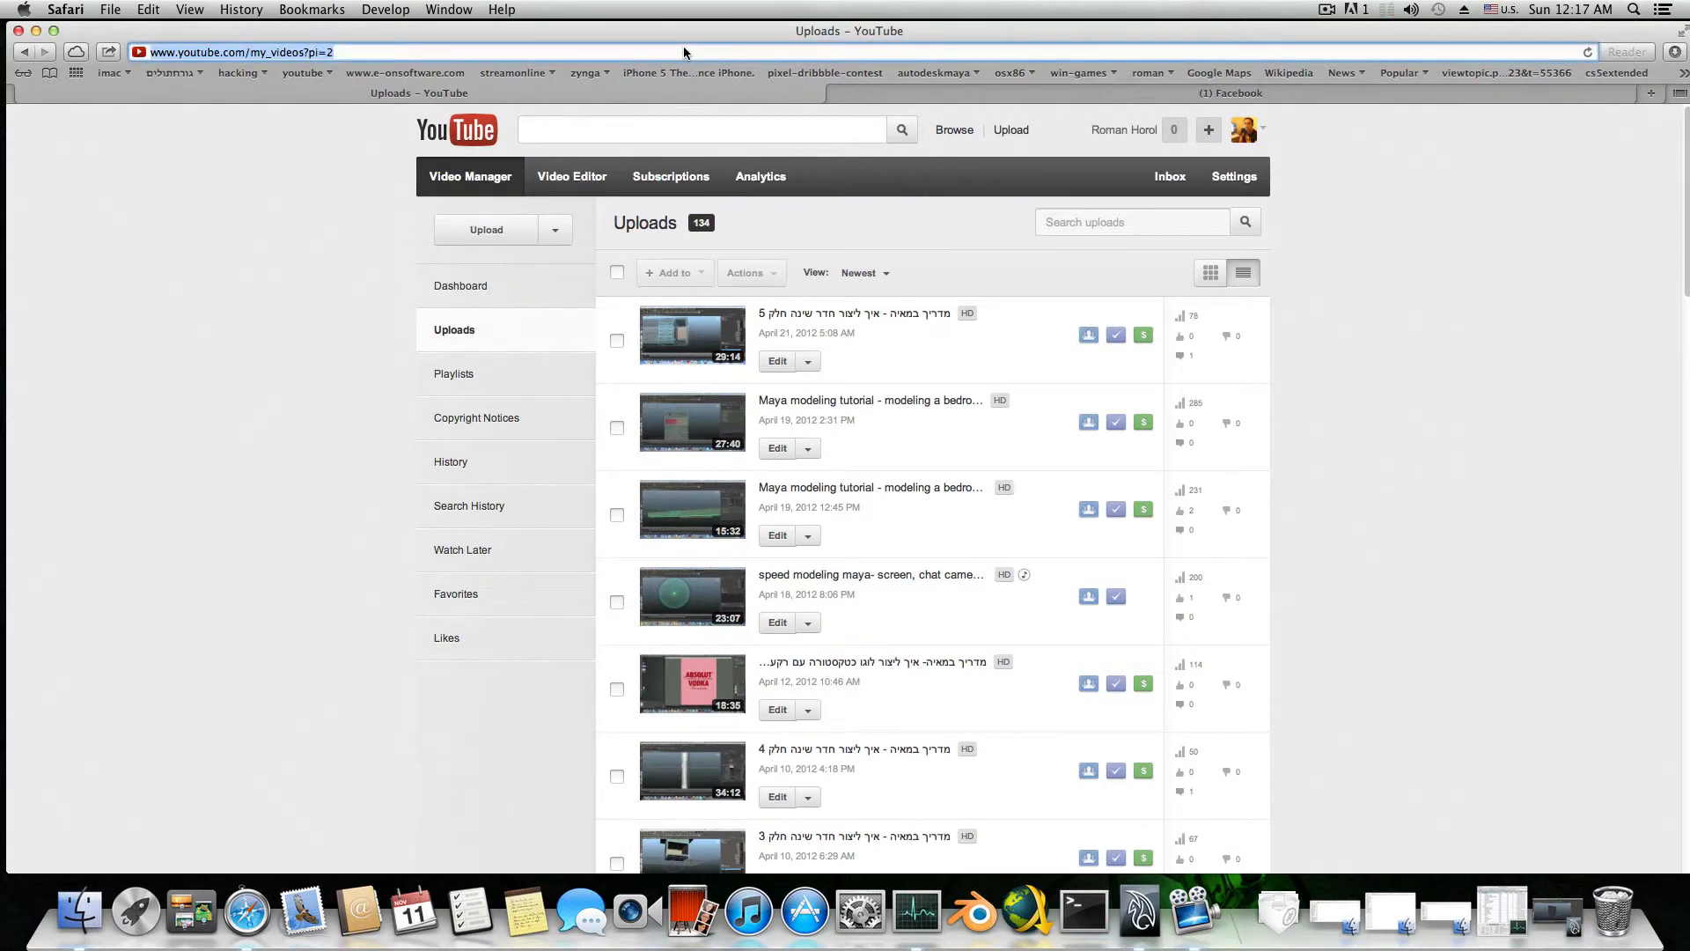
type("hdri")
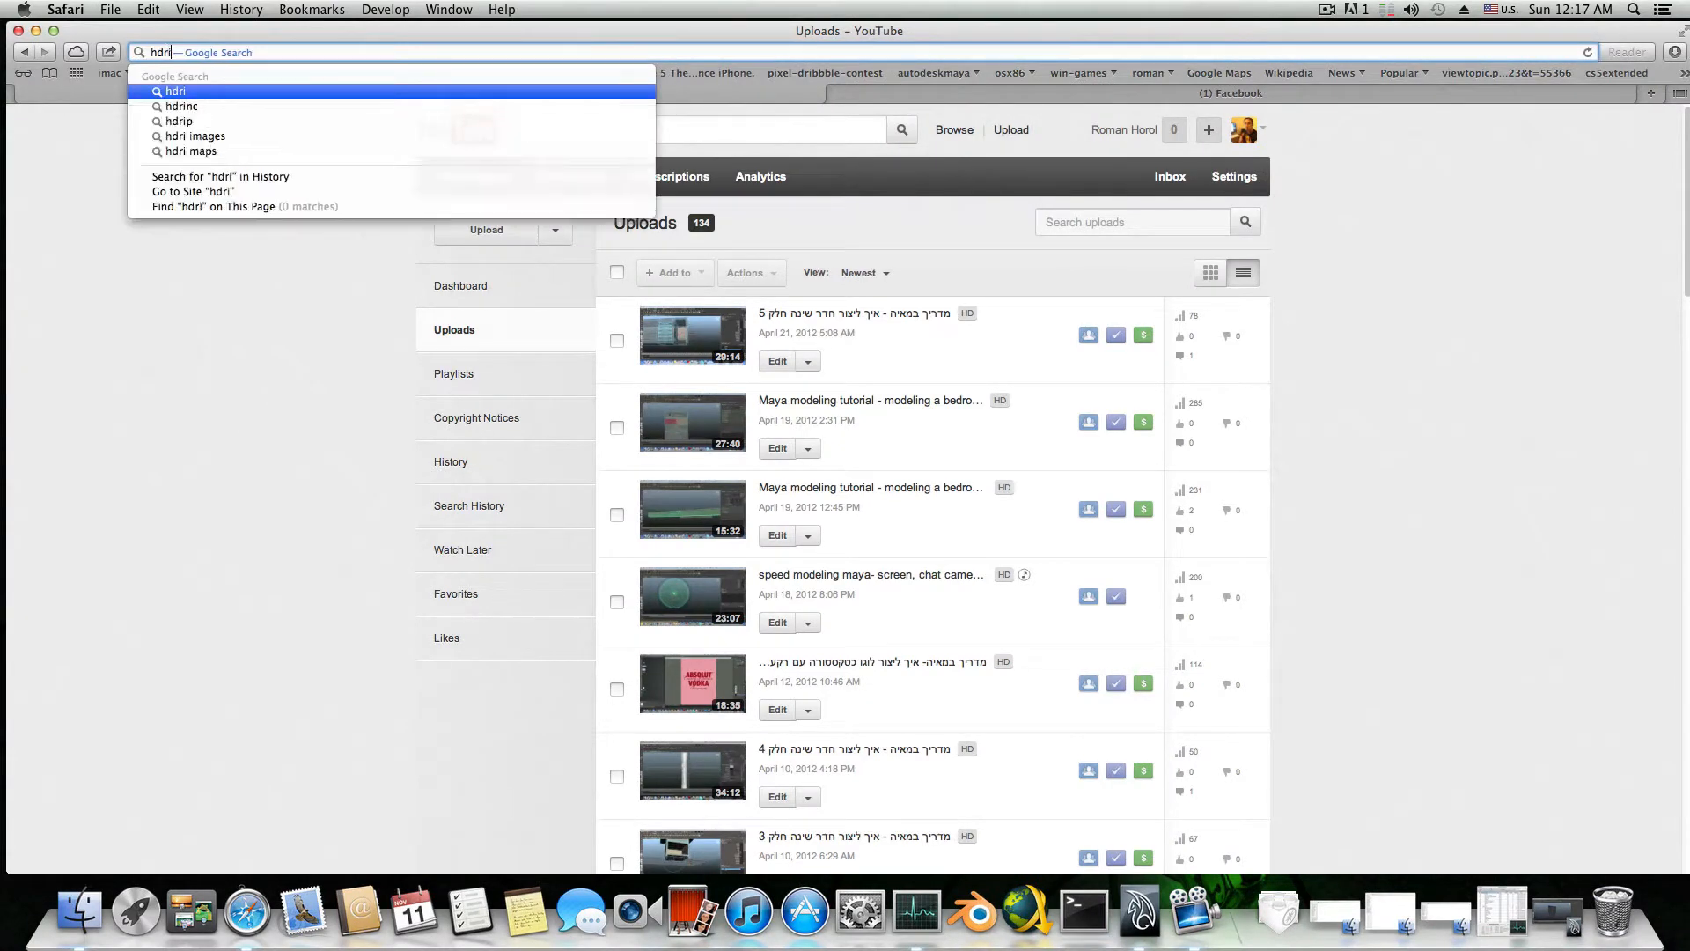
type(" m")
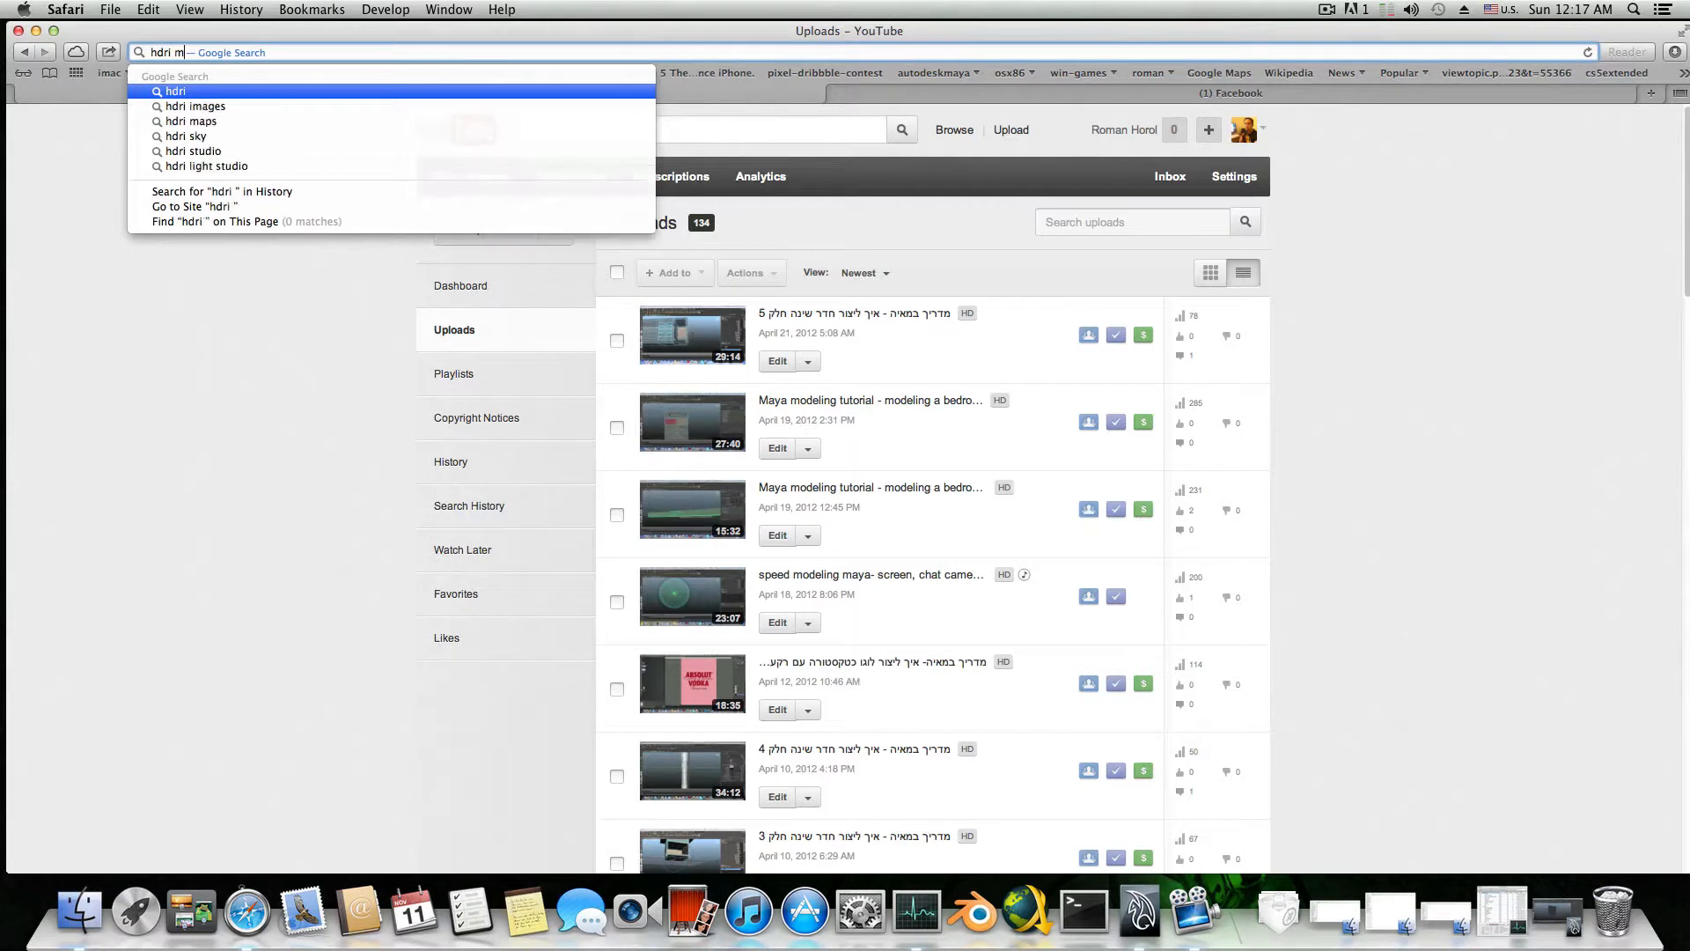
type("ap")
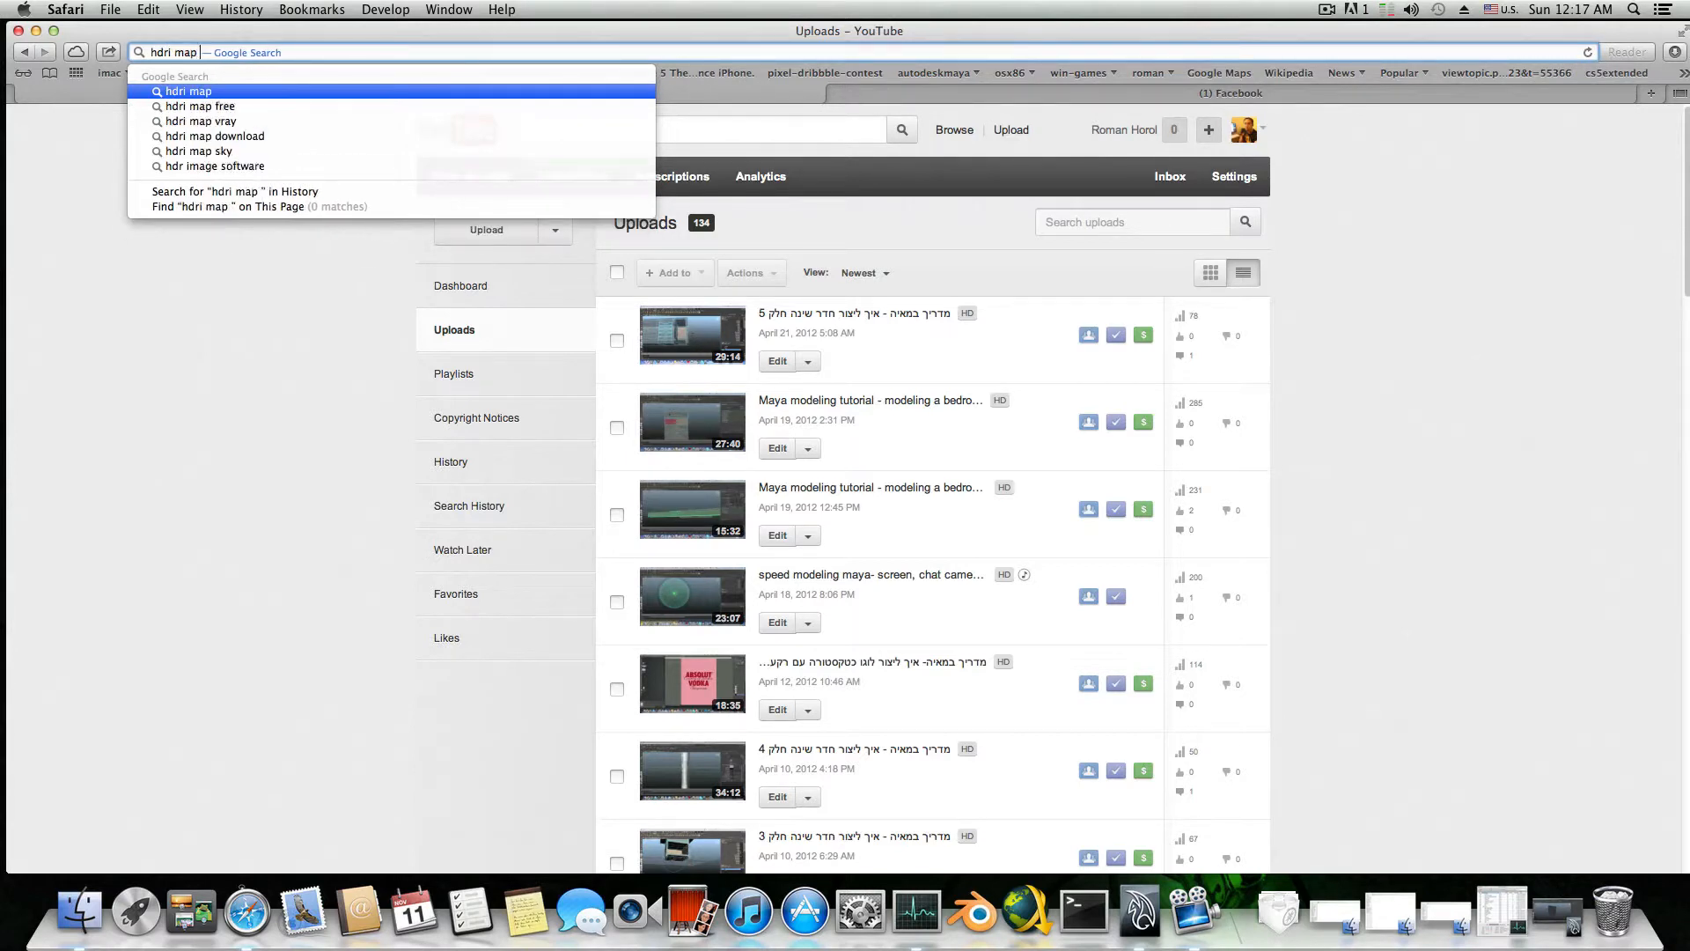
key("Return")
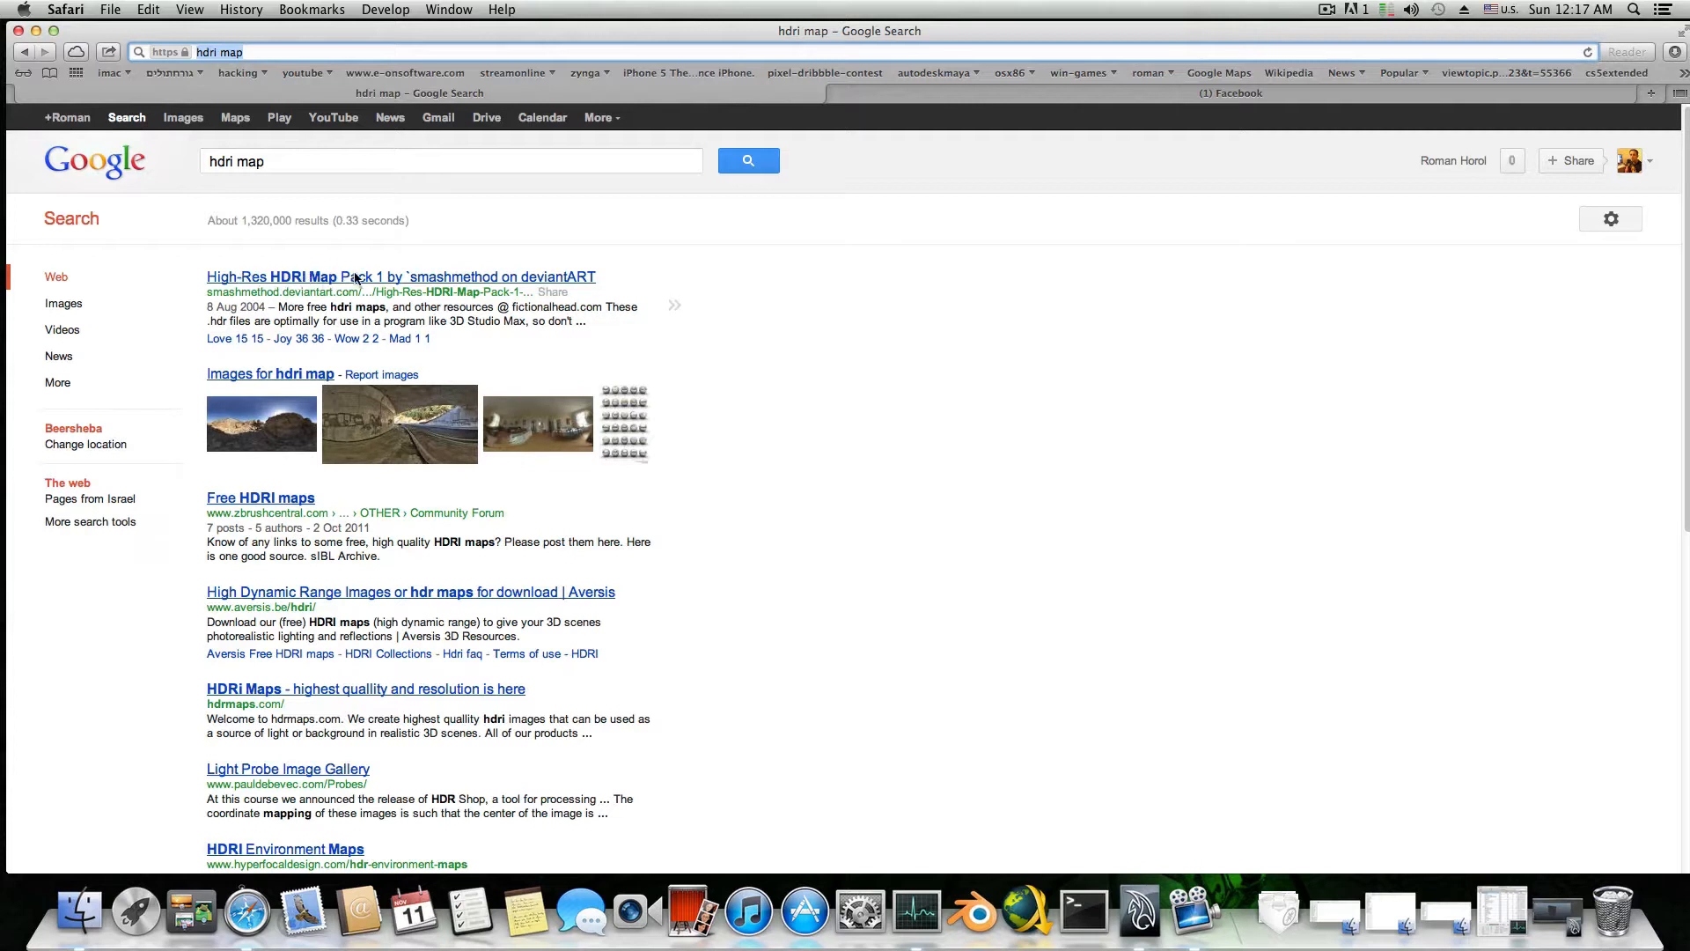
Open the deviantART result "High-Res HDRI Map Pack 1" and look through its preview spheres and description
left_click(423, 279)
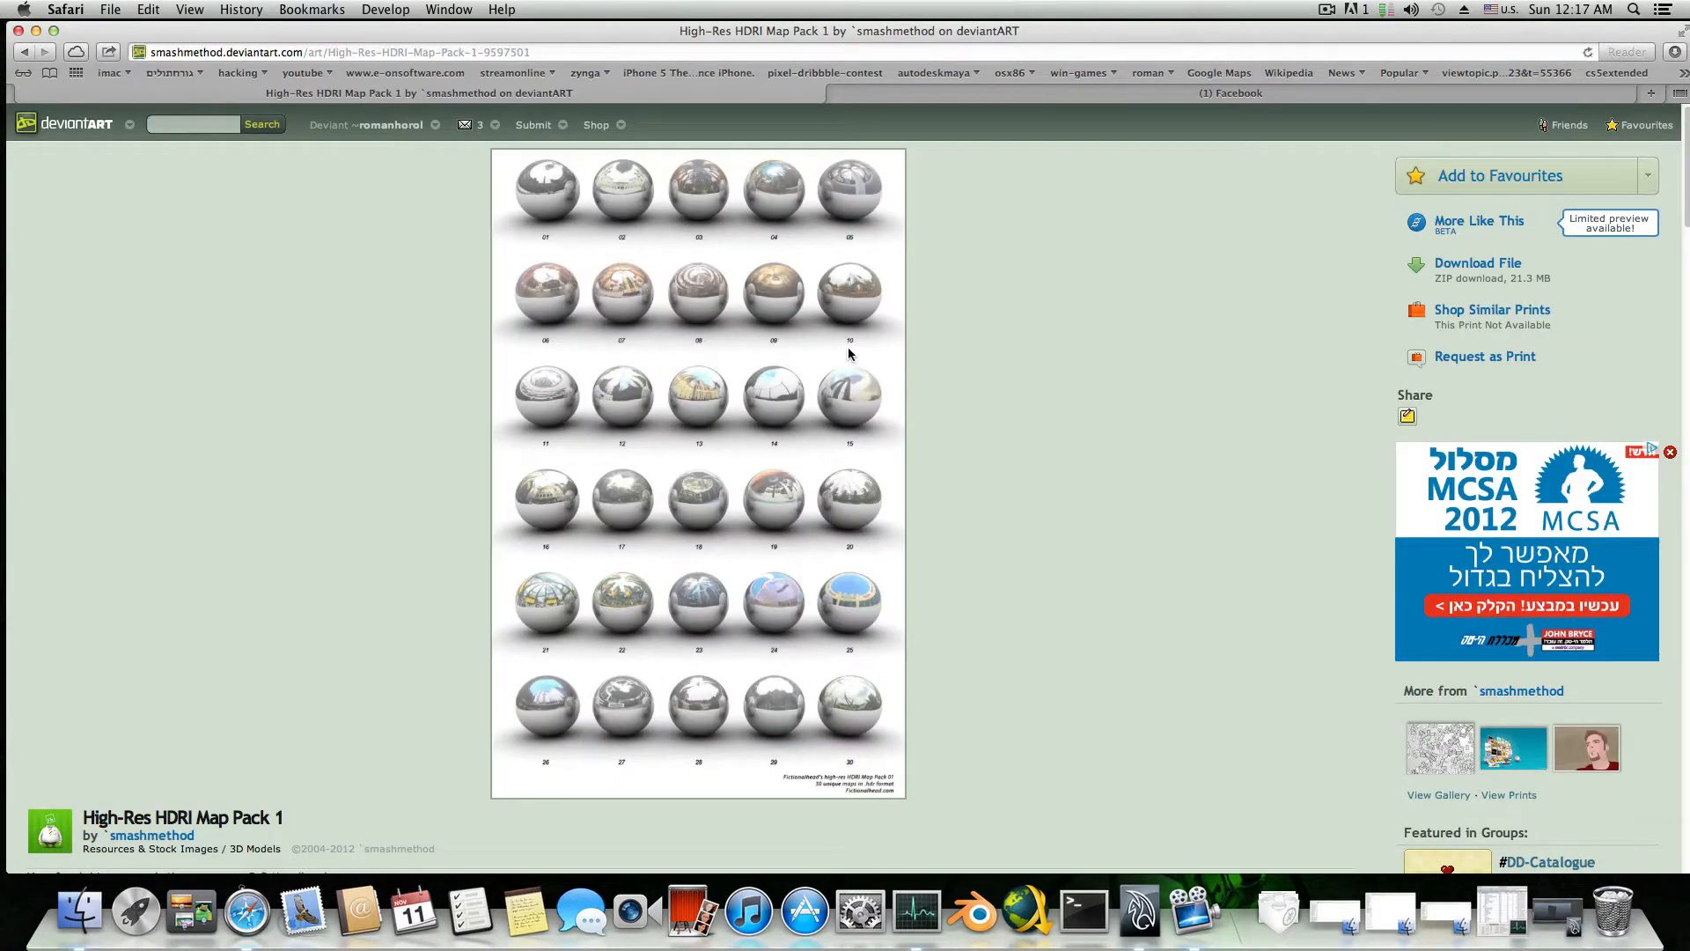
scroll(764, 396, "down", 2)
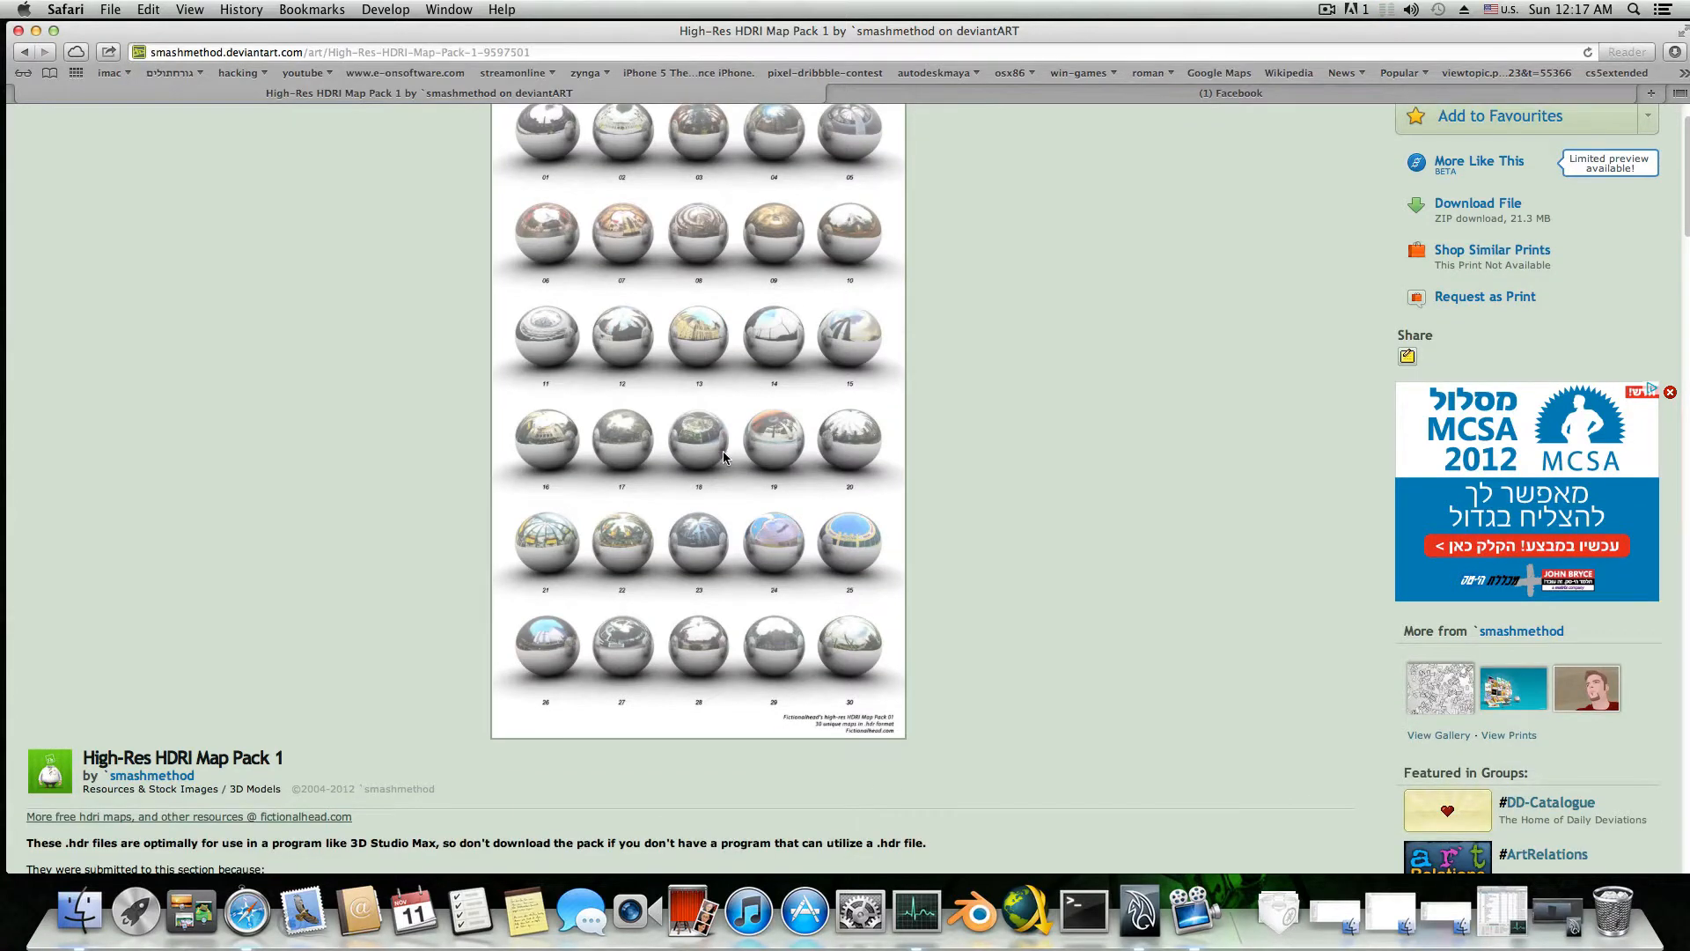
scroll(723, 455, "down", 6)
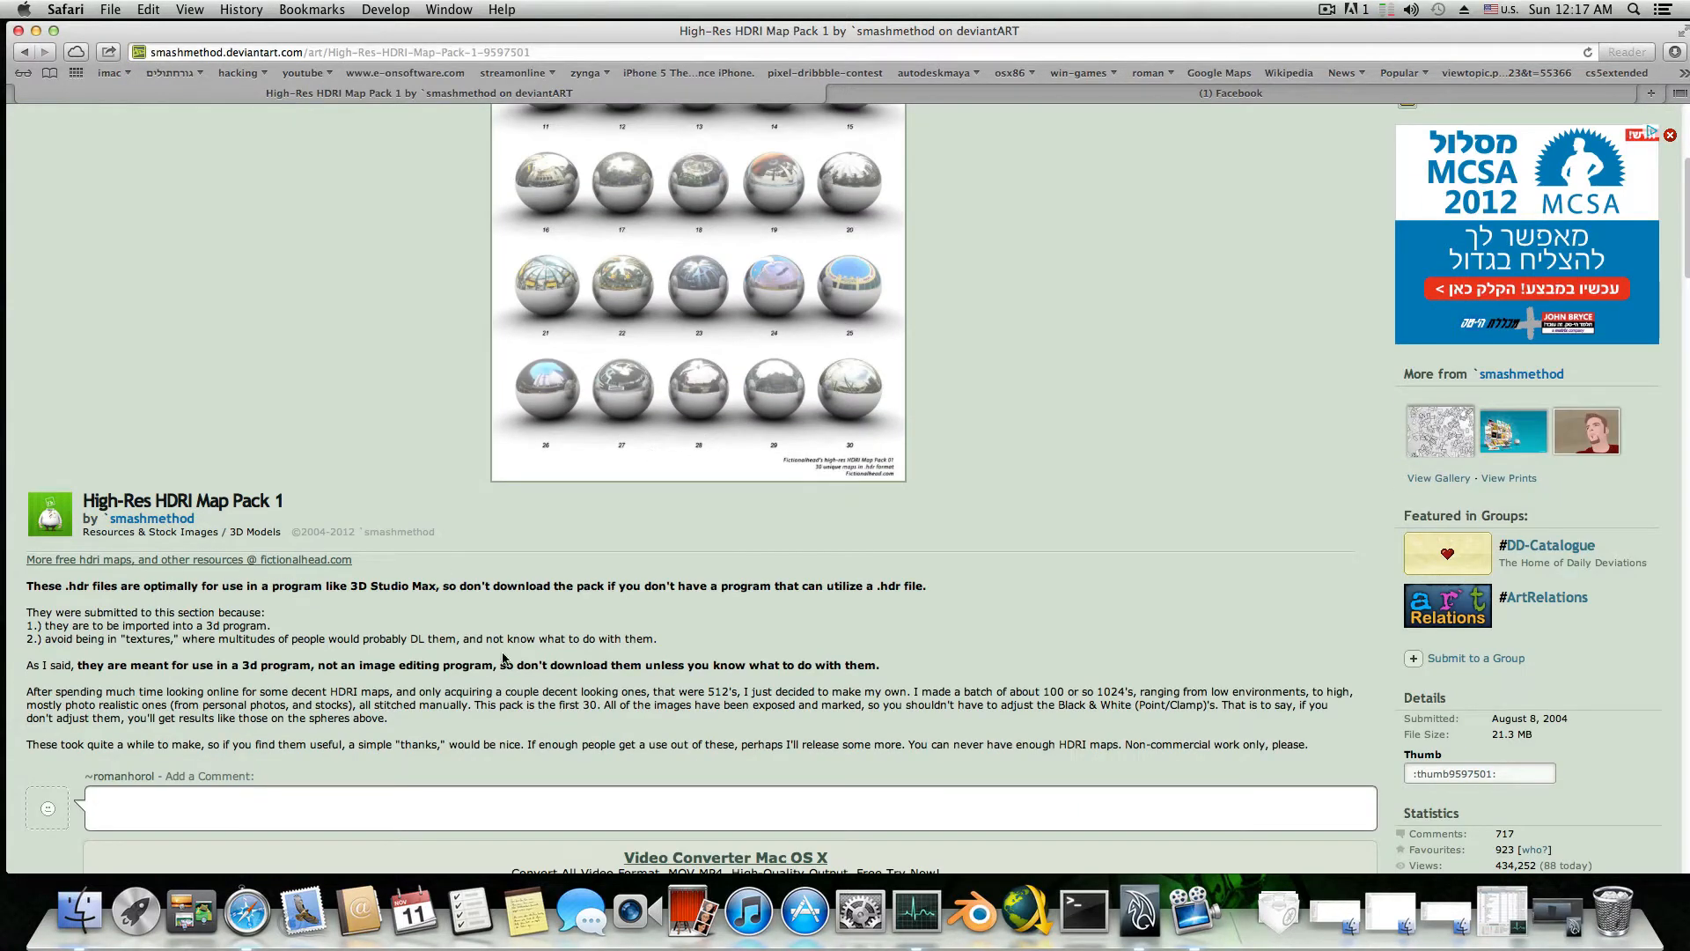
scroll(623, 630, "down", 2)
scroll(630, 635, "up", 5)
scroll(630, 635, "up", 5)
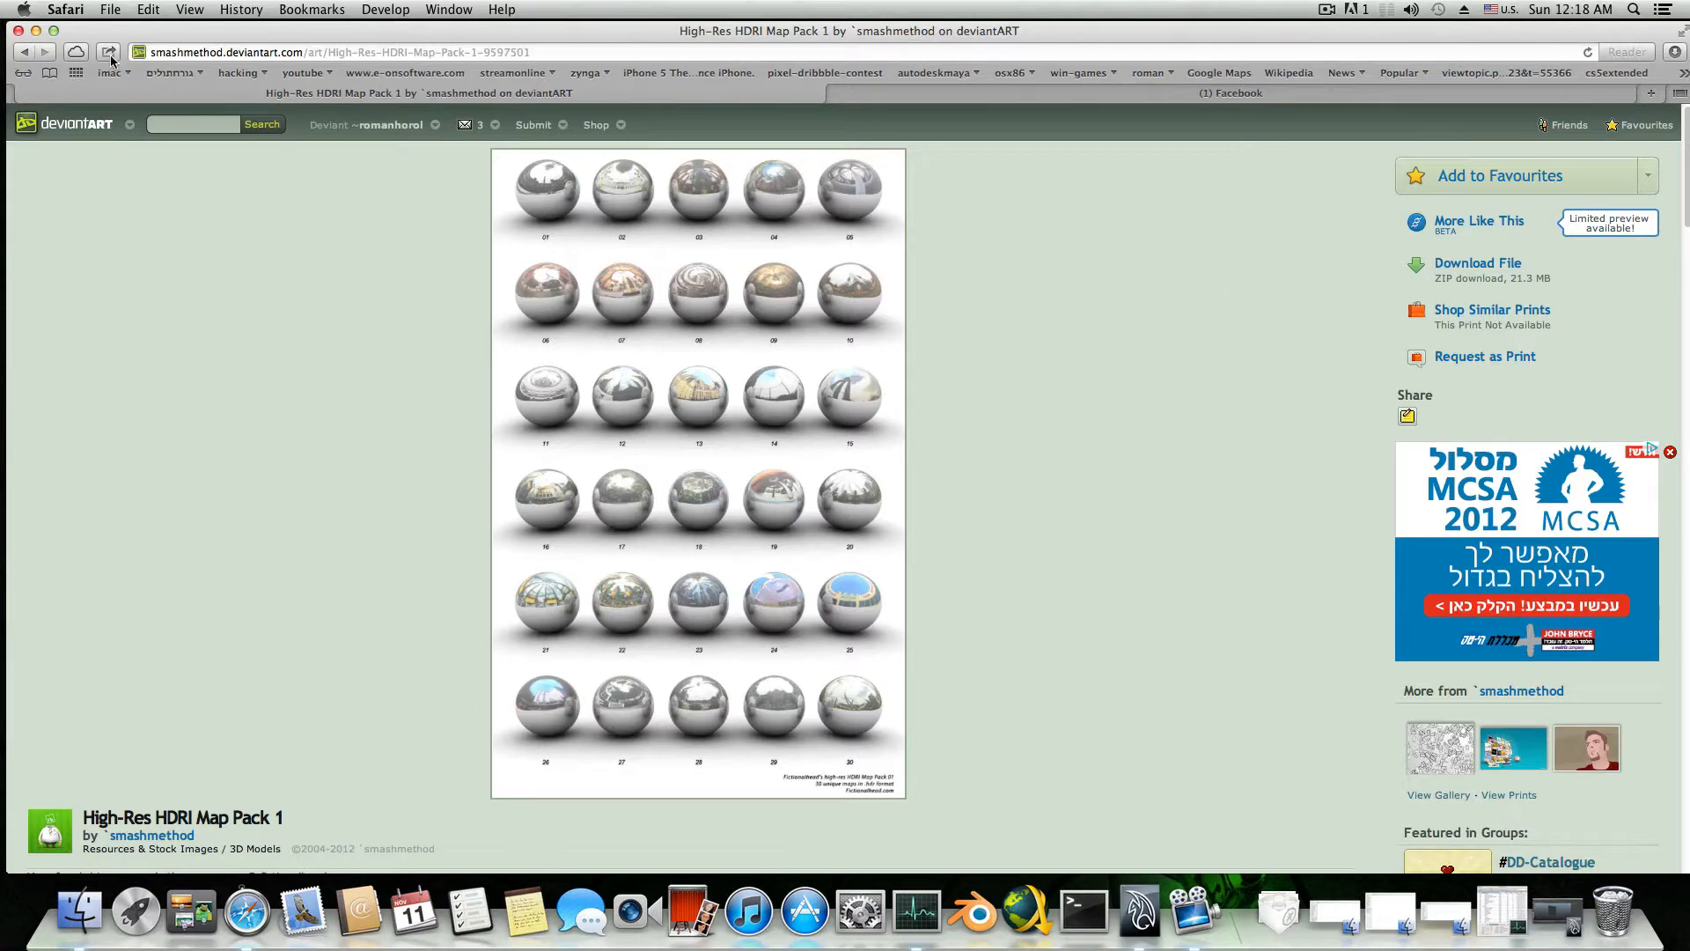
Return to the search results and view the "Free HDRI maps" thread on zbrushcentral.com
left_click(25, 52)
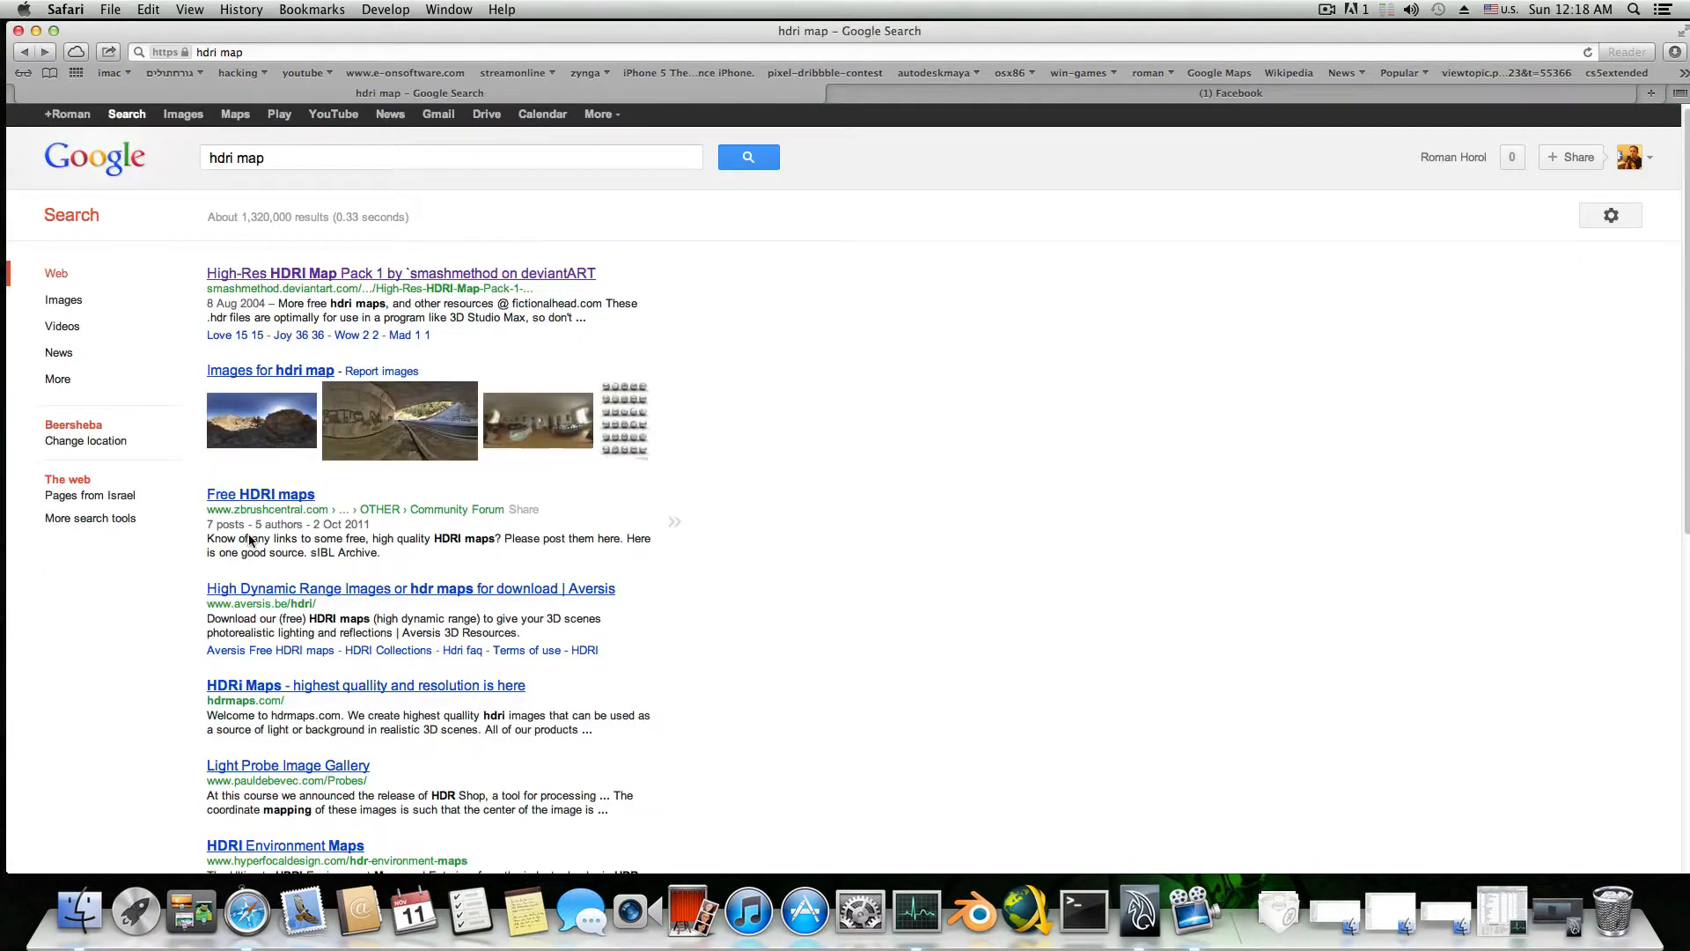
left_click(257, 495)
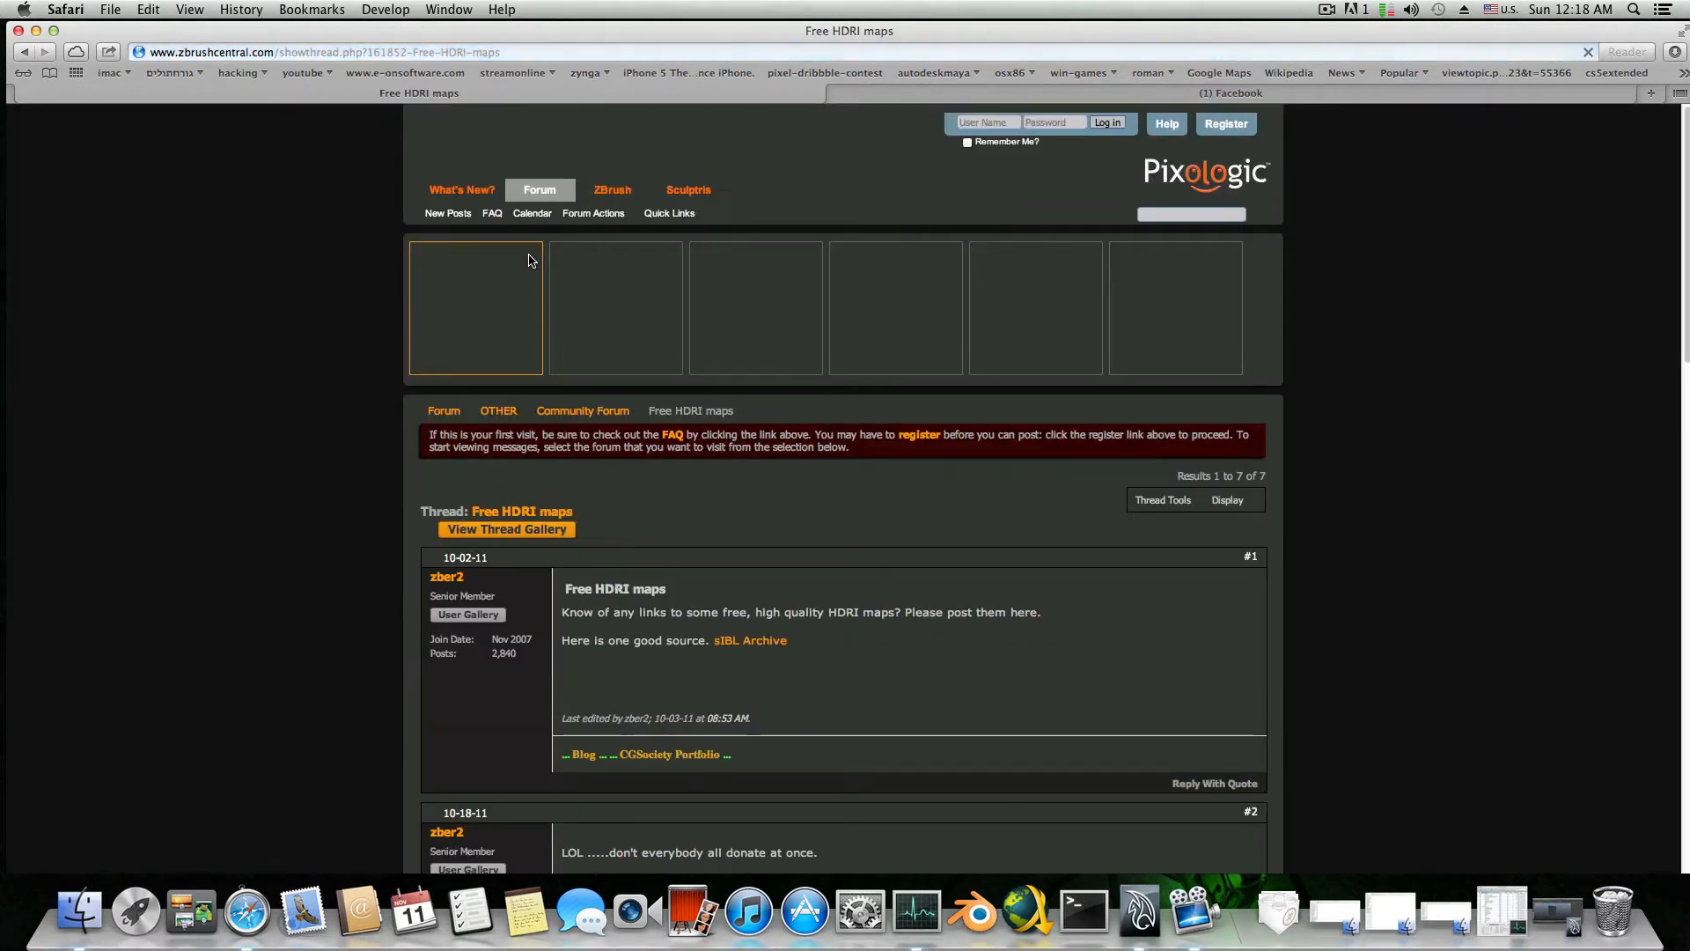
scroll(695, 422, "down", 3)
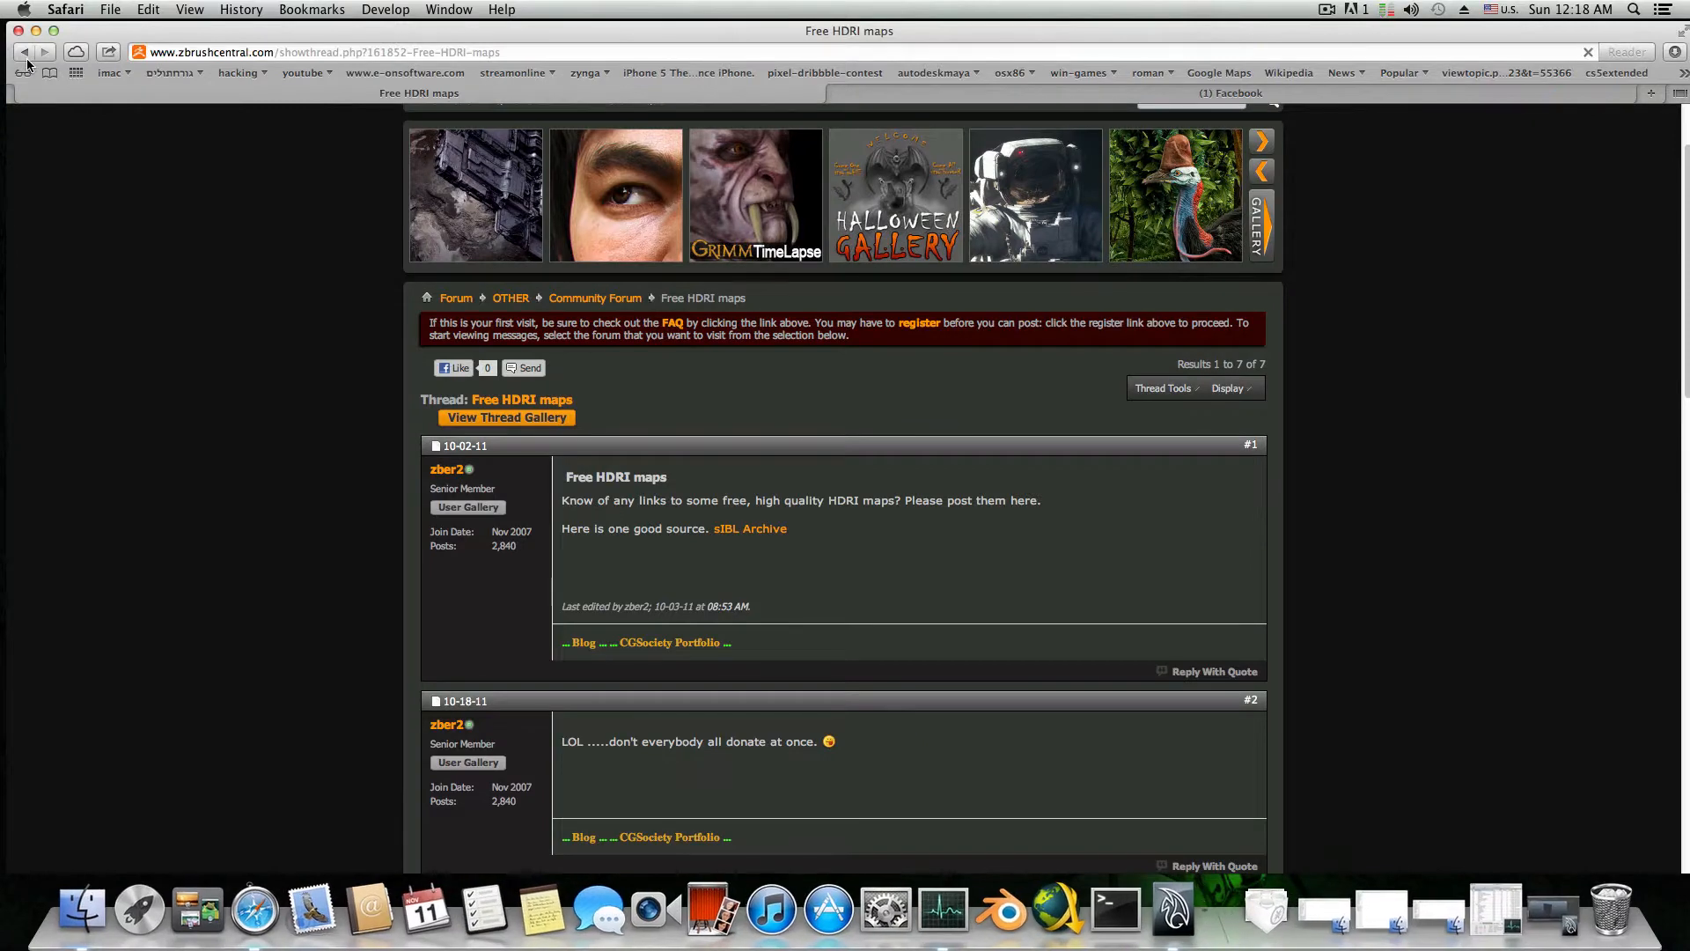
Go back to the search results and open the HDRi Maps website, hdrmaps.com
key("super+bracketleft")
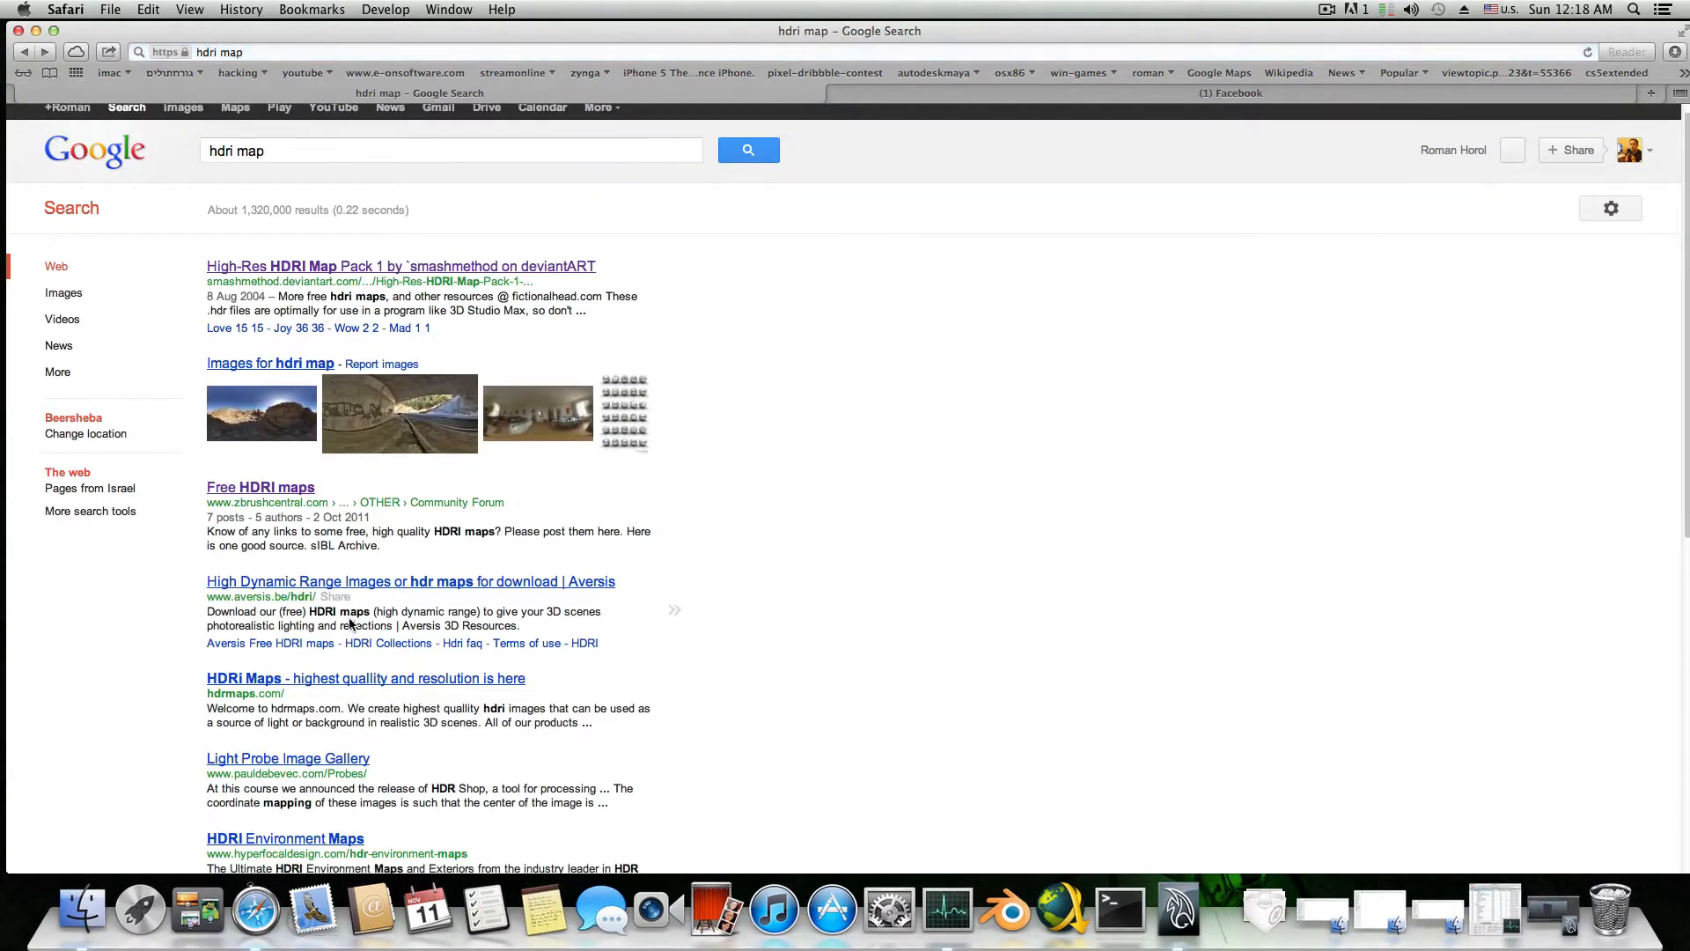
scroll(369, 599, "down", 3)
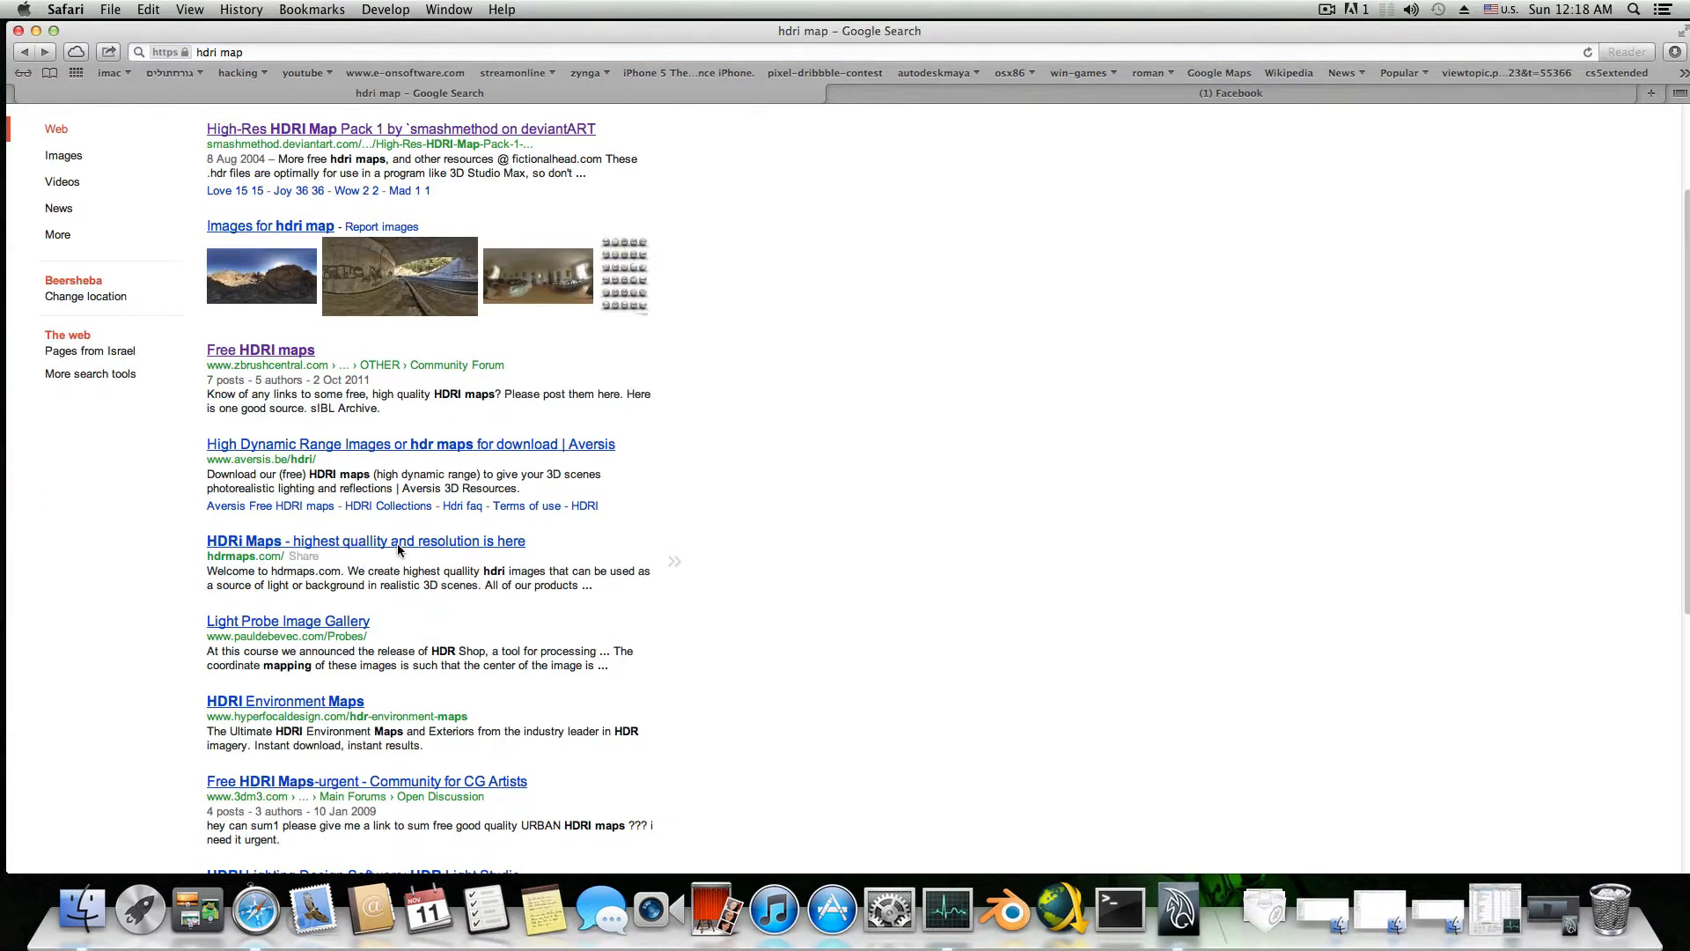
left_click(341, 542)
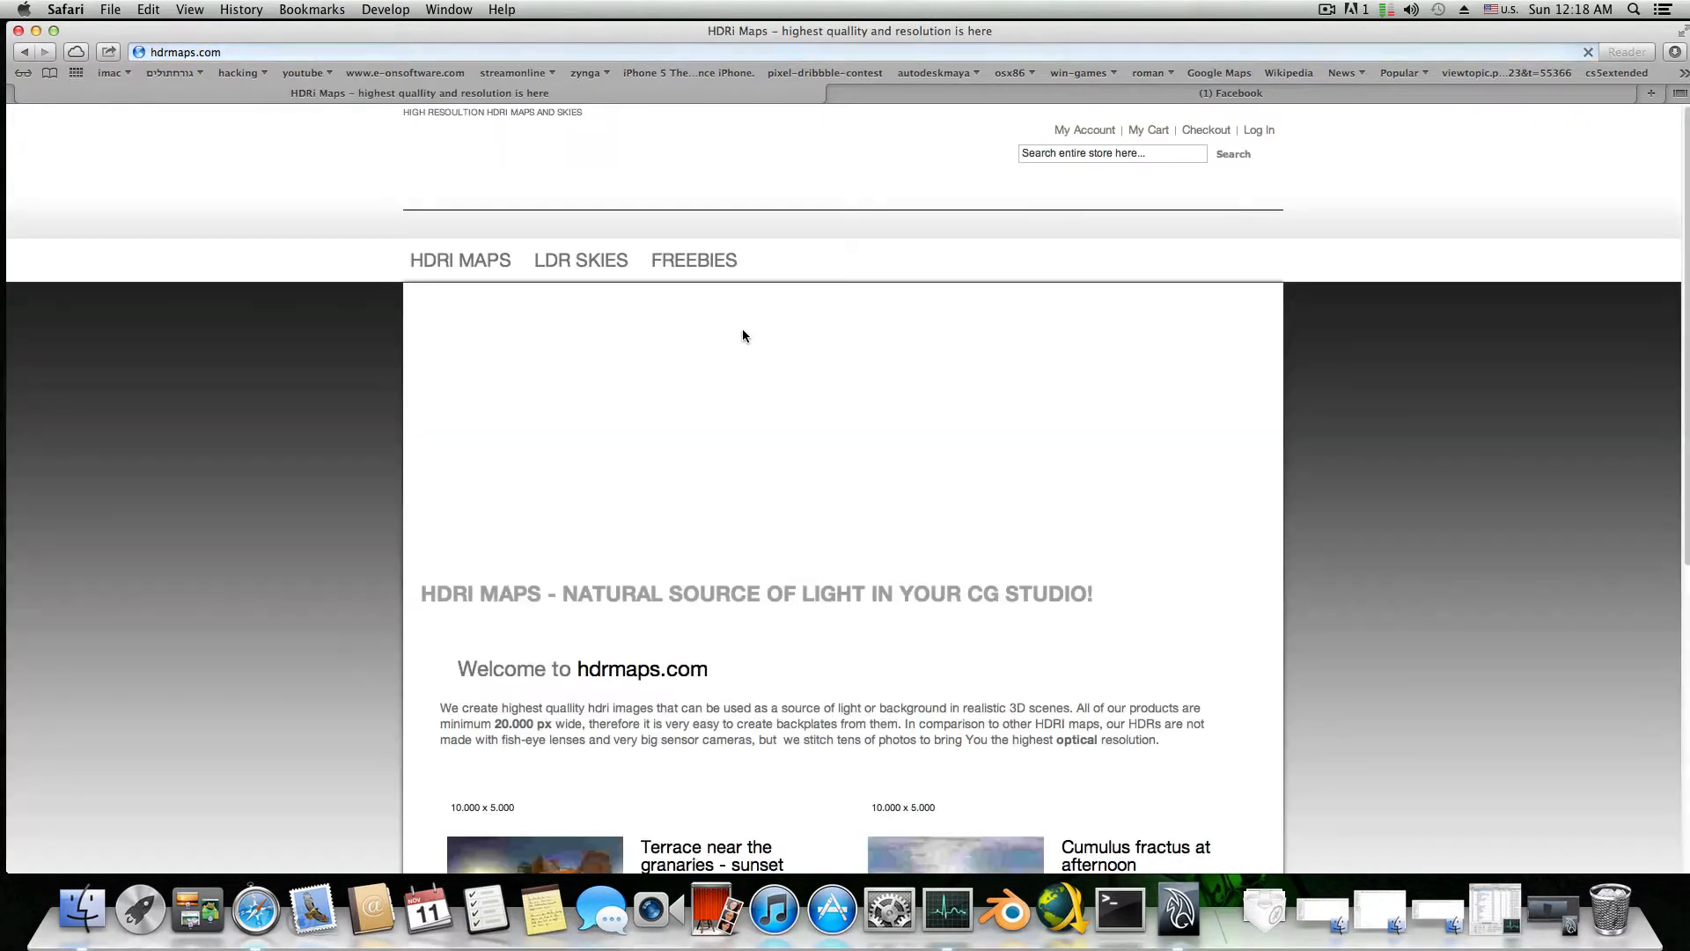
Examine the hdrmaps.com home page, including its description and the HDRI maps offered for download
scroll(734, 465, "down", 2)
scroll(735, 471, "down", 4)
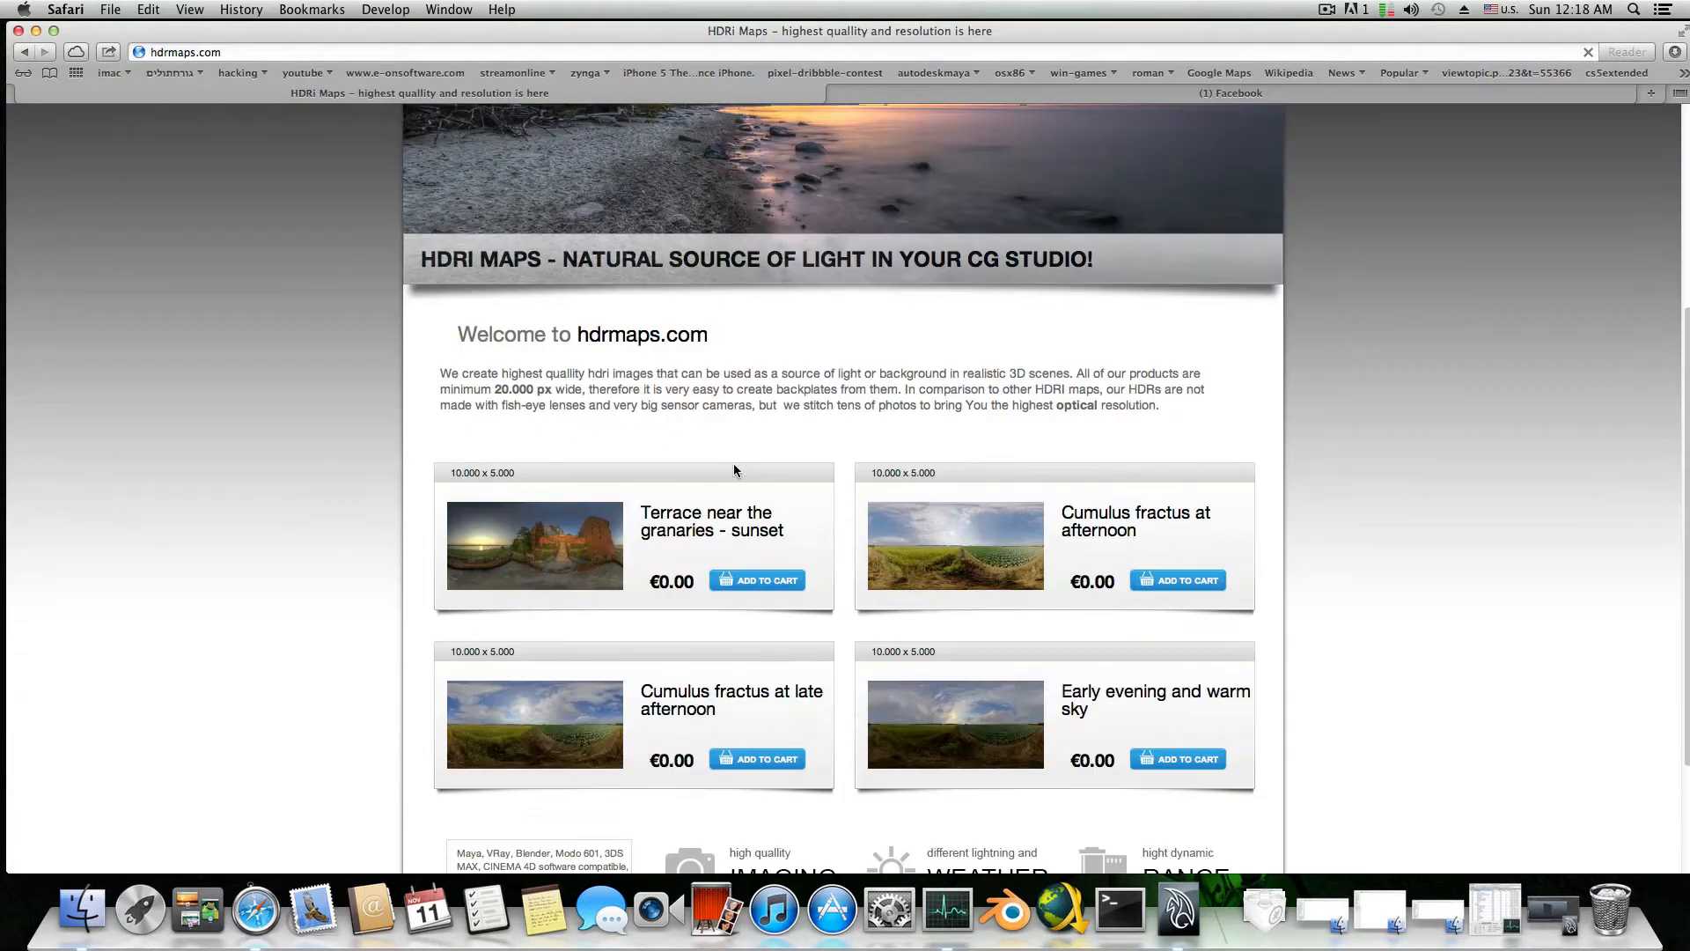
scroll(735, 471, "down", 3)
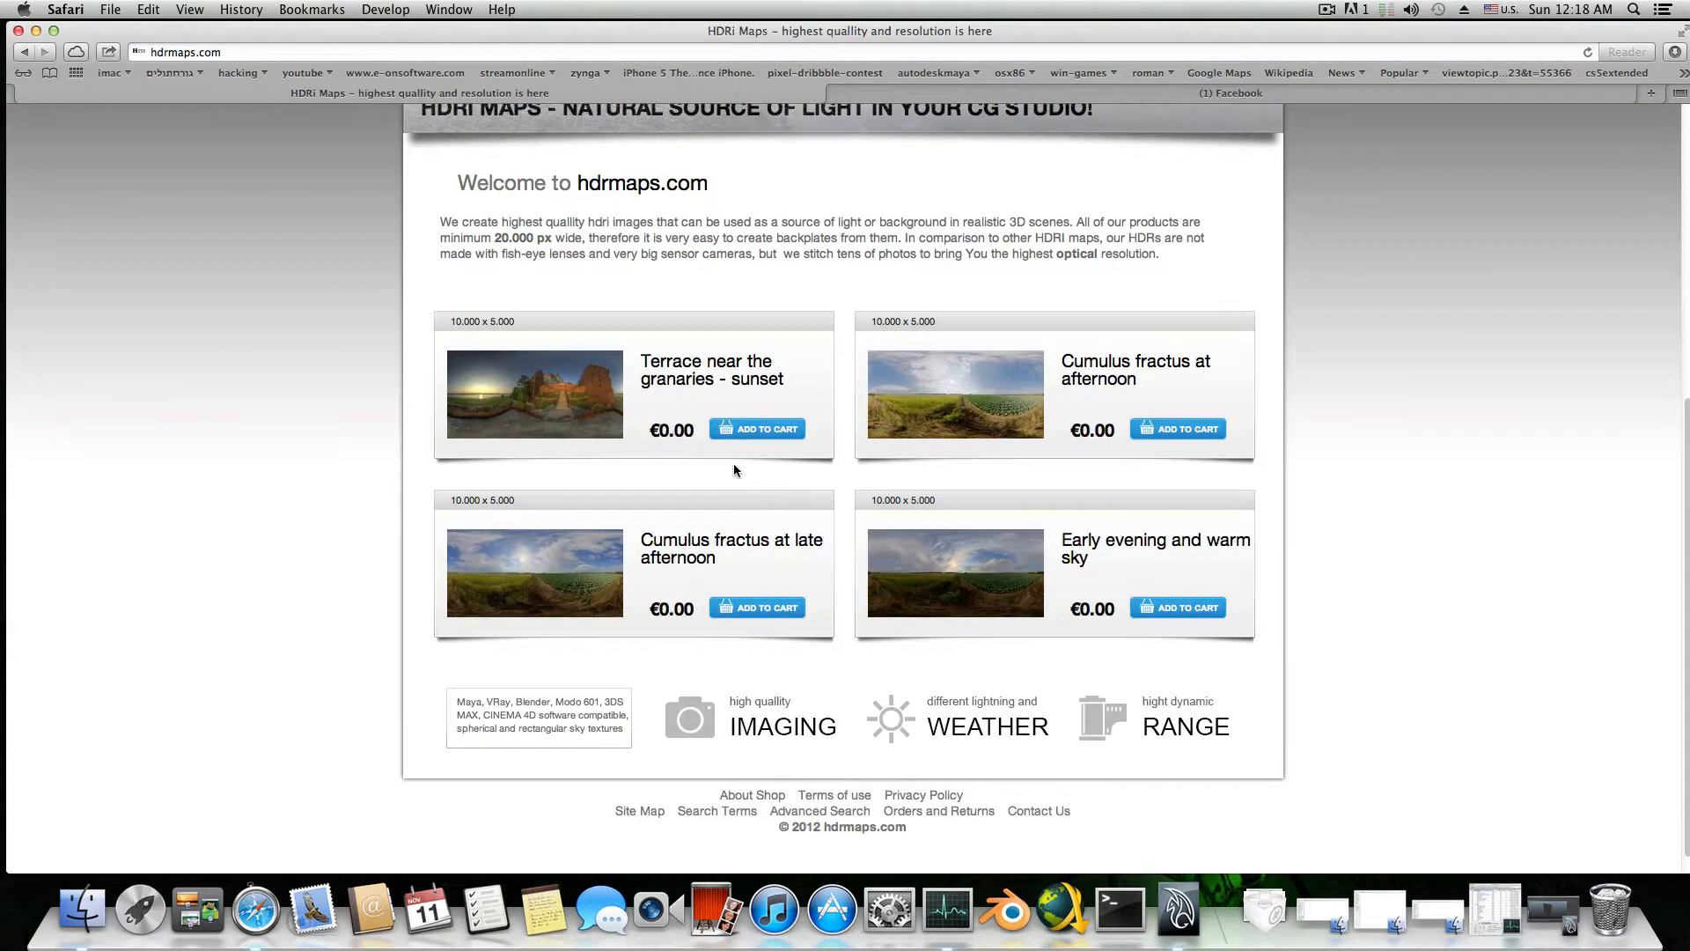
scroll(1005, 559, "up", 3)
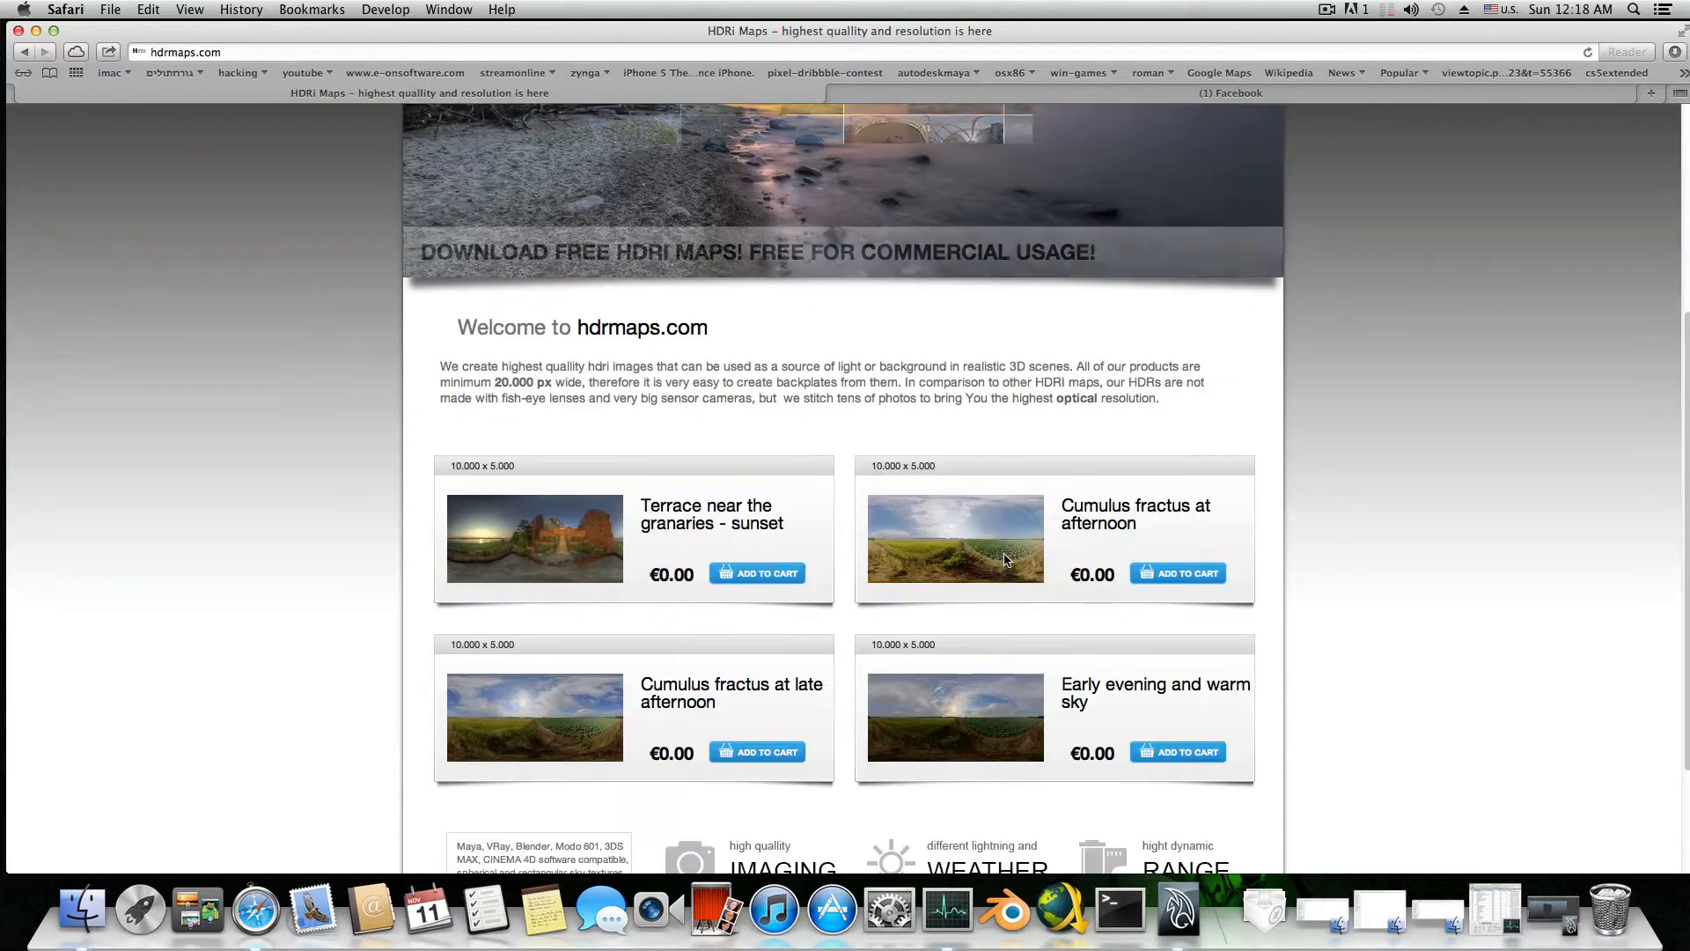
scroll(621, 489, "up", 5)
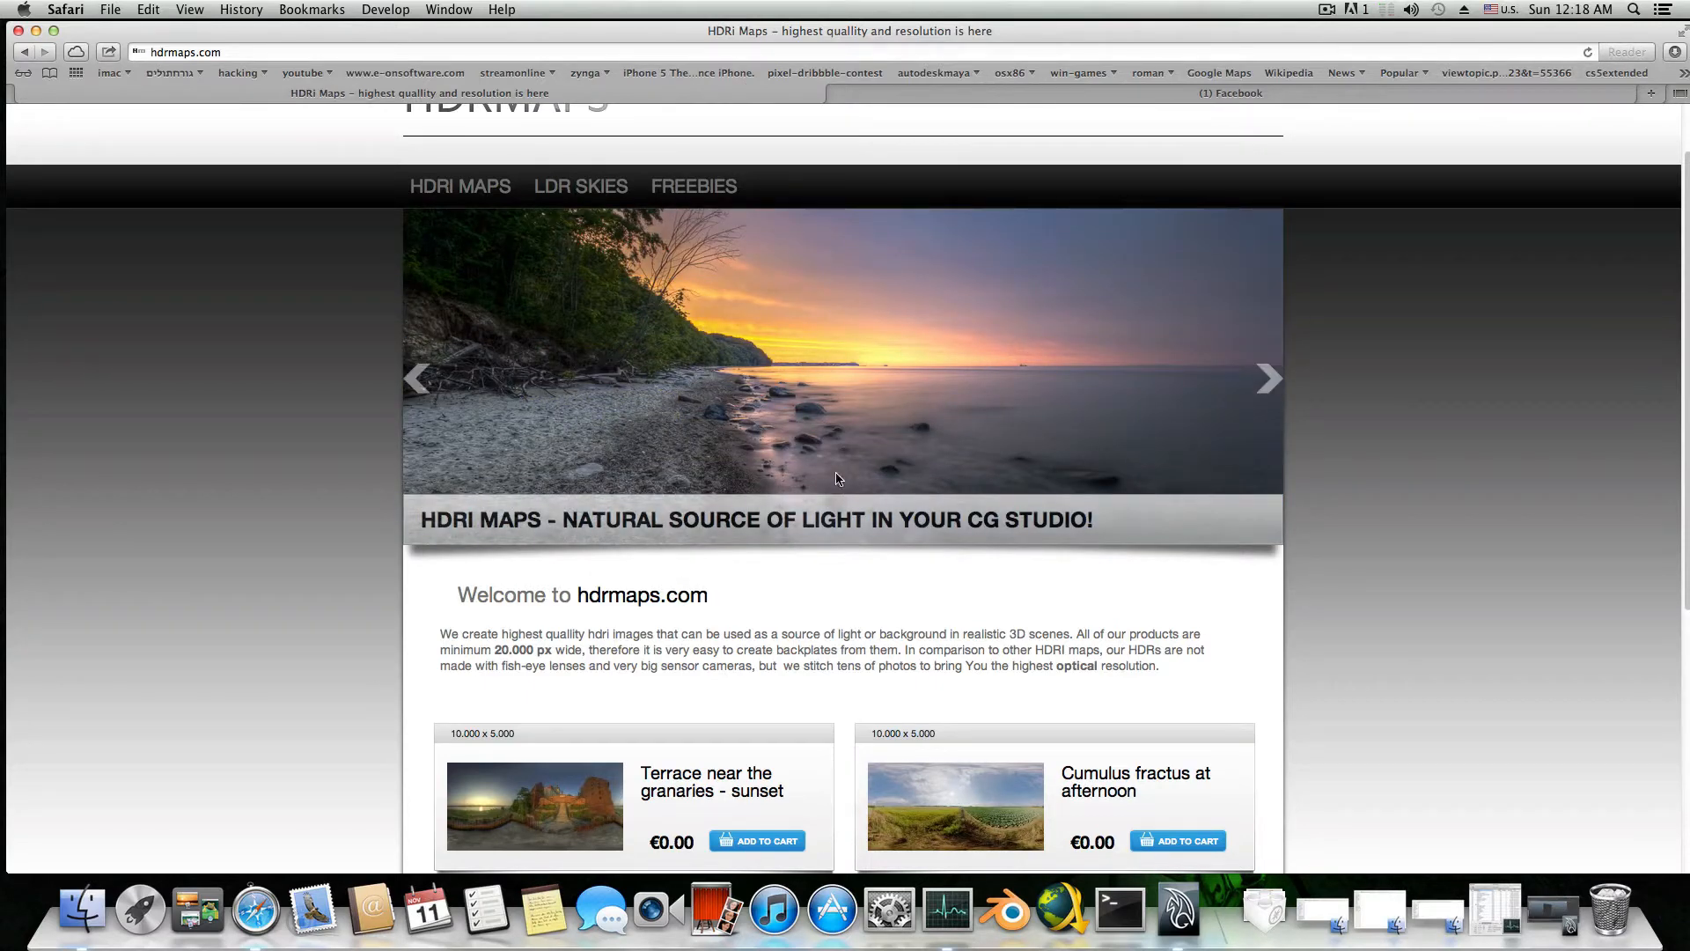
scroll(780, 572, "down", 4)
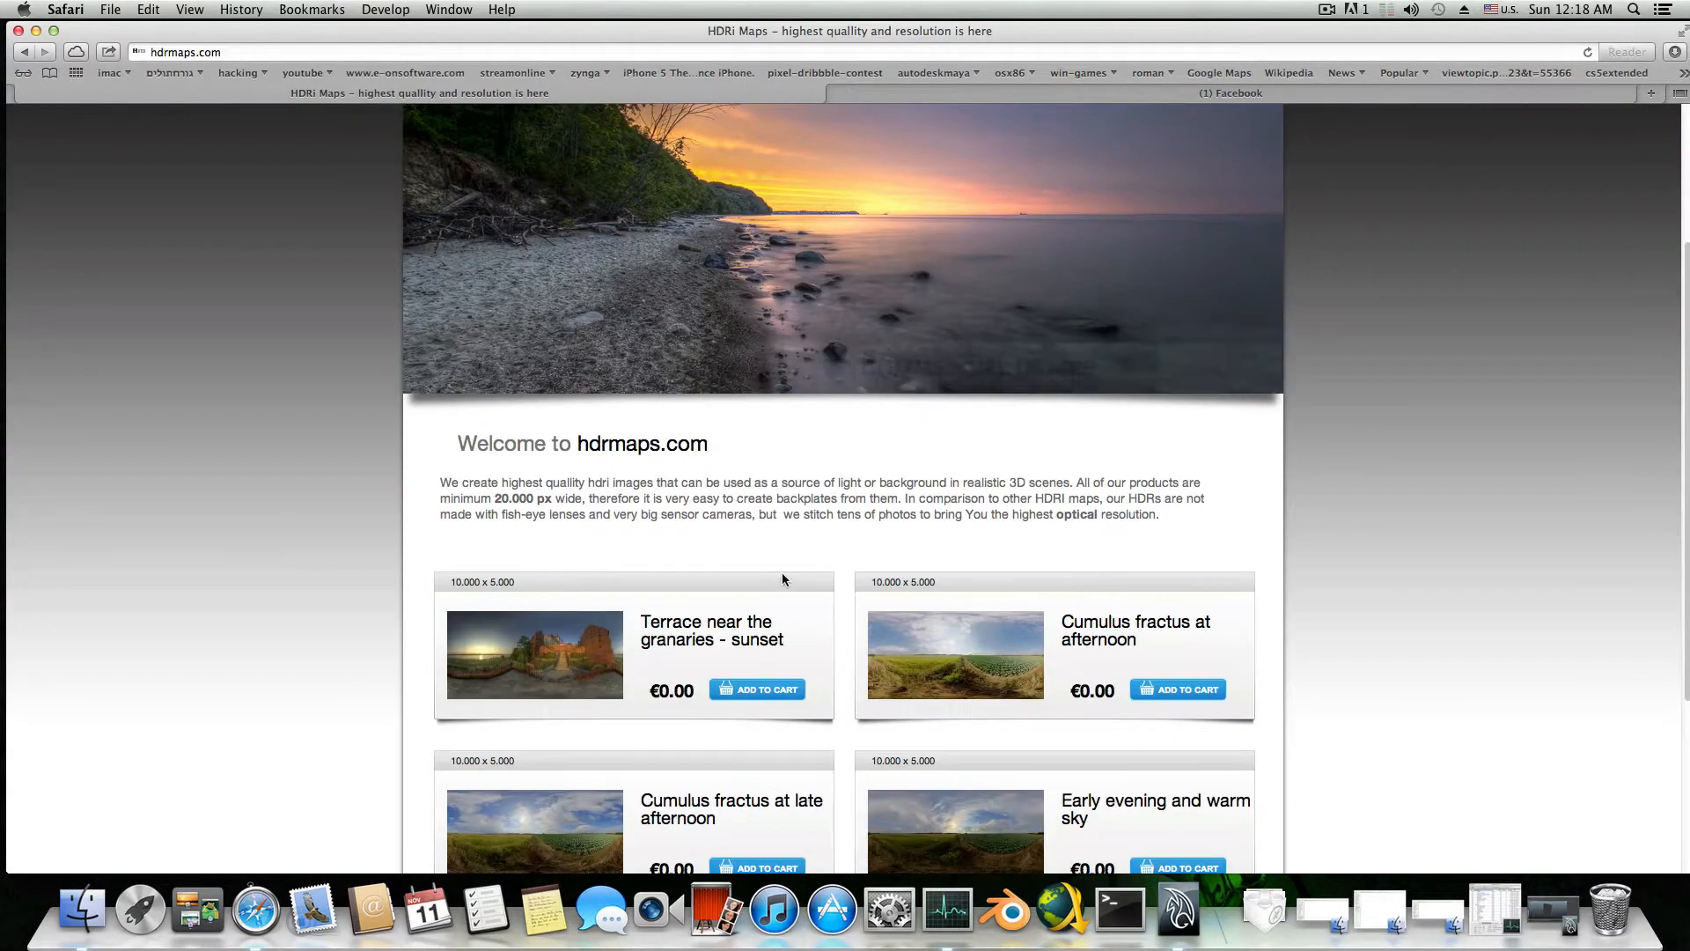
scroll(782, 572, "down", 5)
scroll(766, 570, "up", 8)
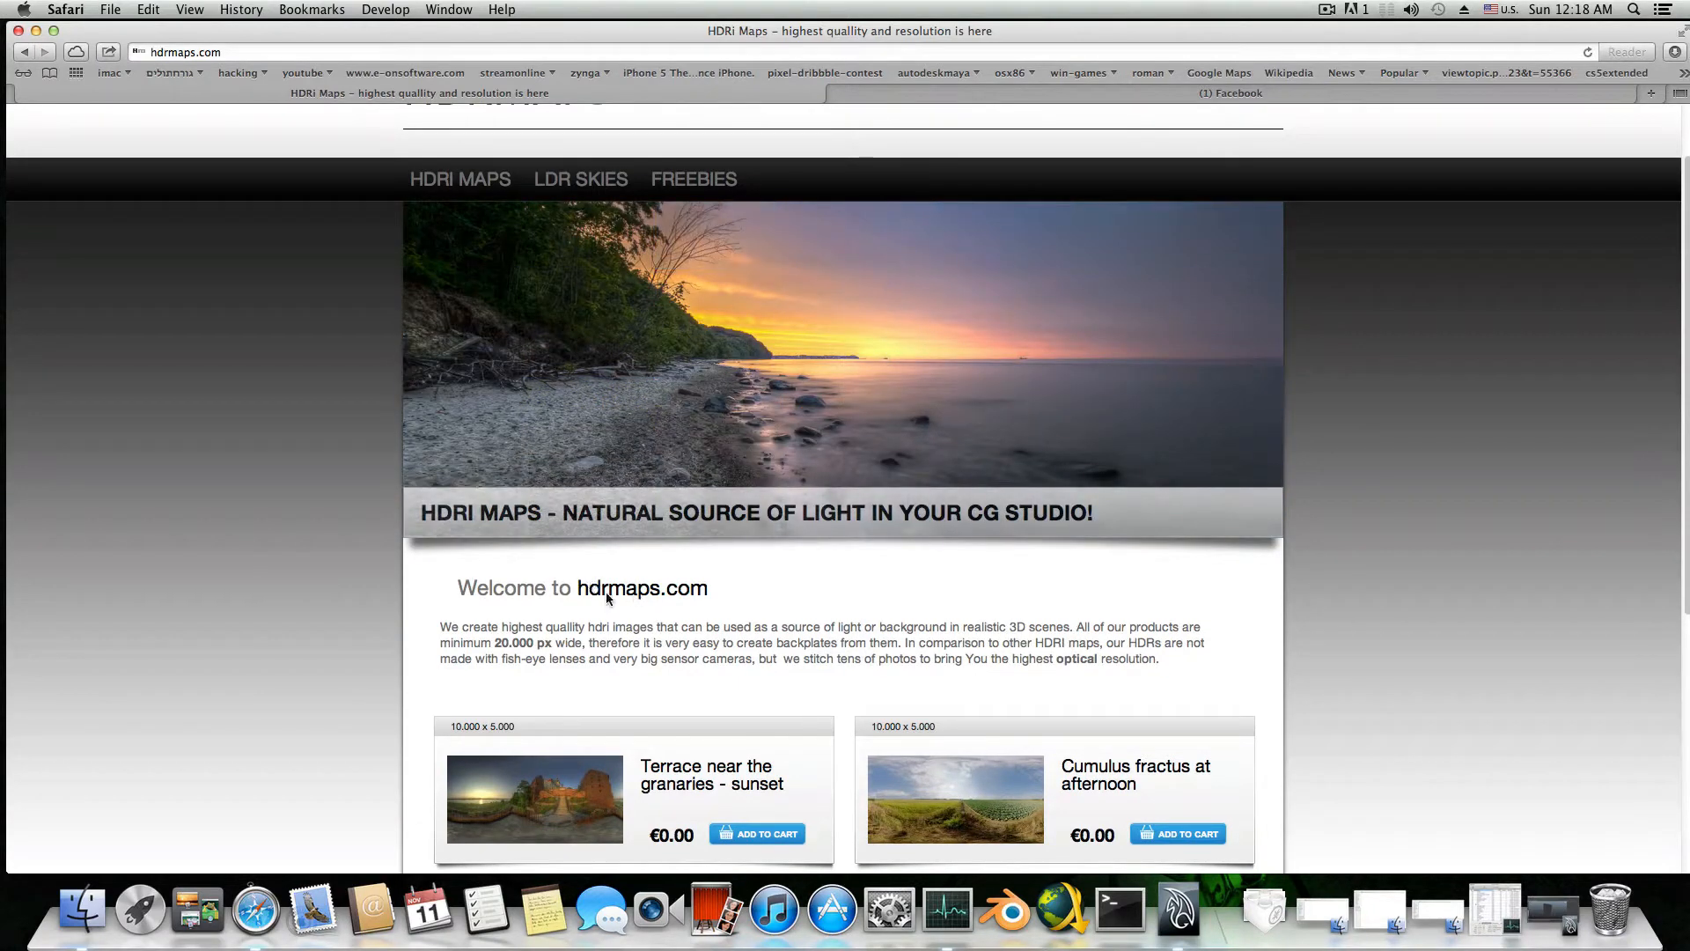
scroll(616, 604, "down", 2)
scroll(557, 676, "down", 3)
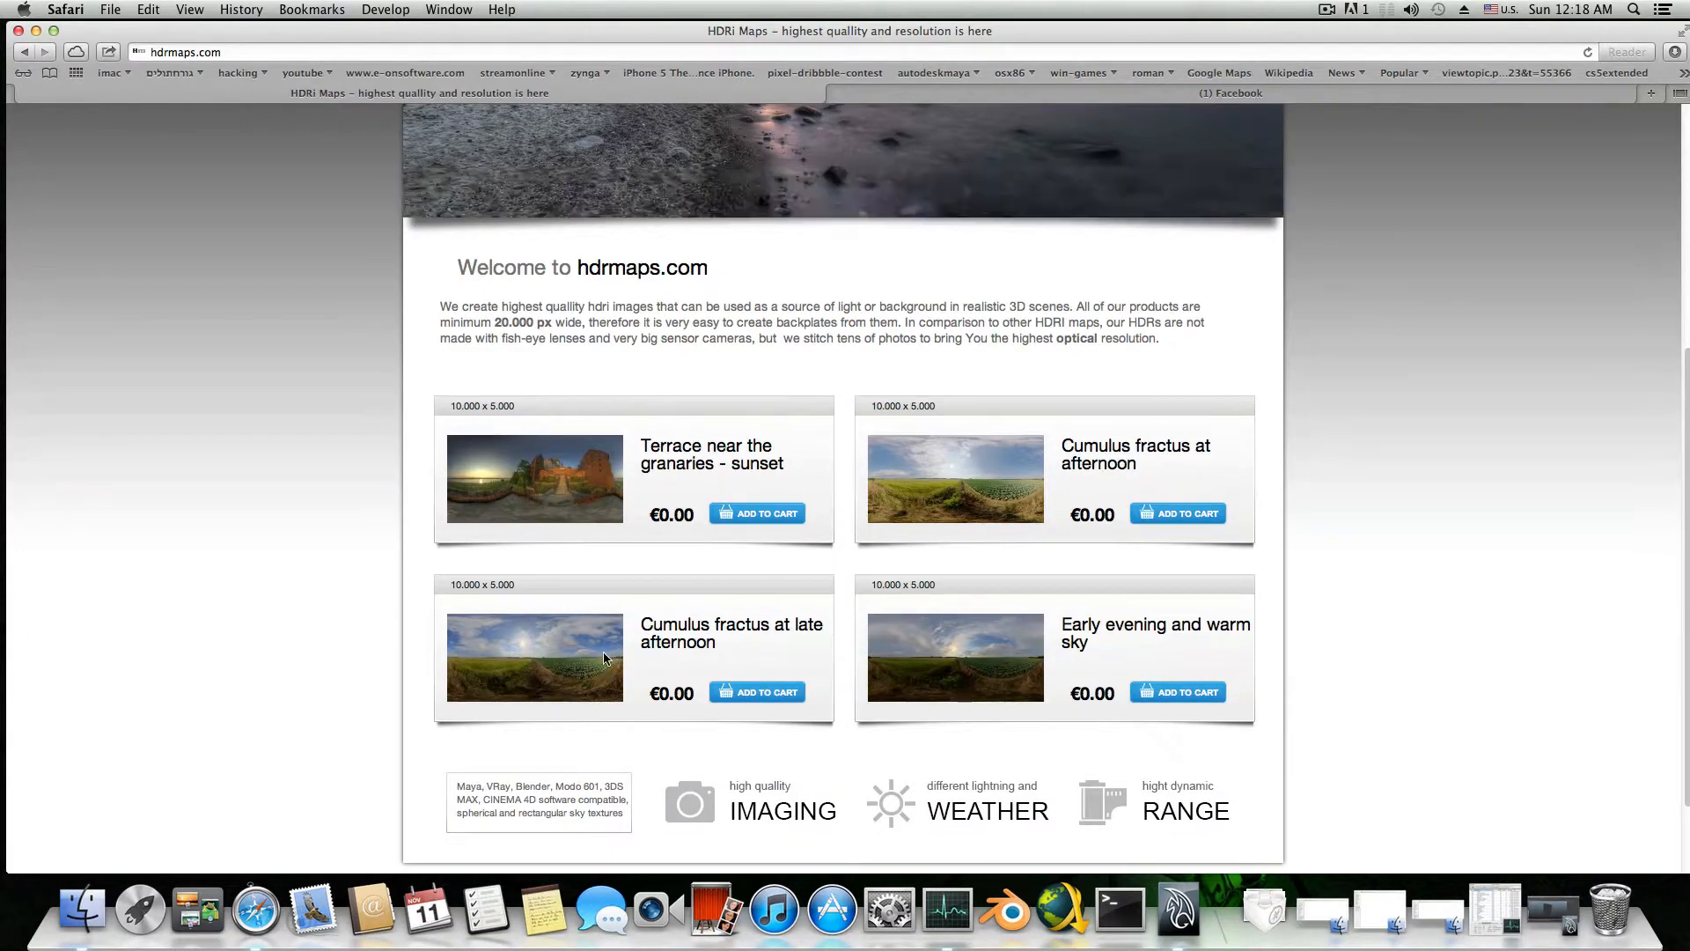
scroll(620, 598, "up", 3)
scroll(620, 597, "up", 5)
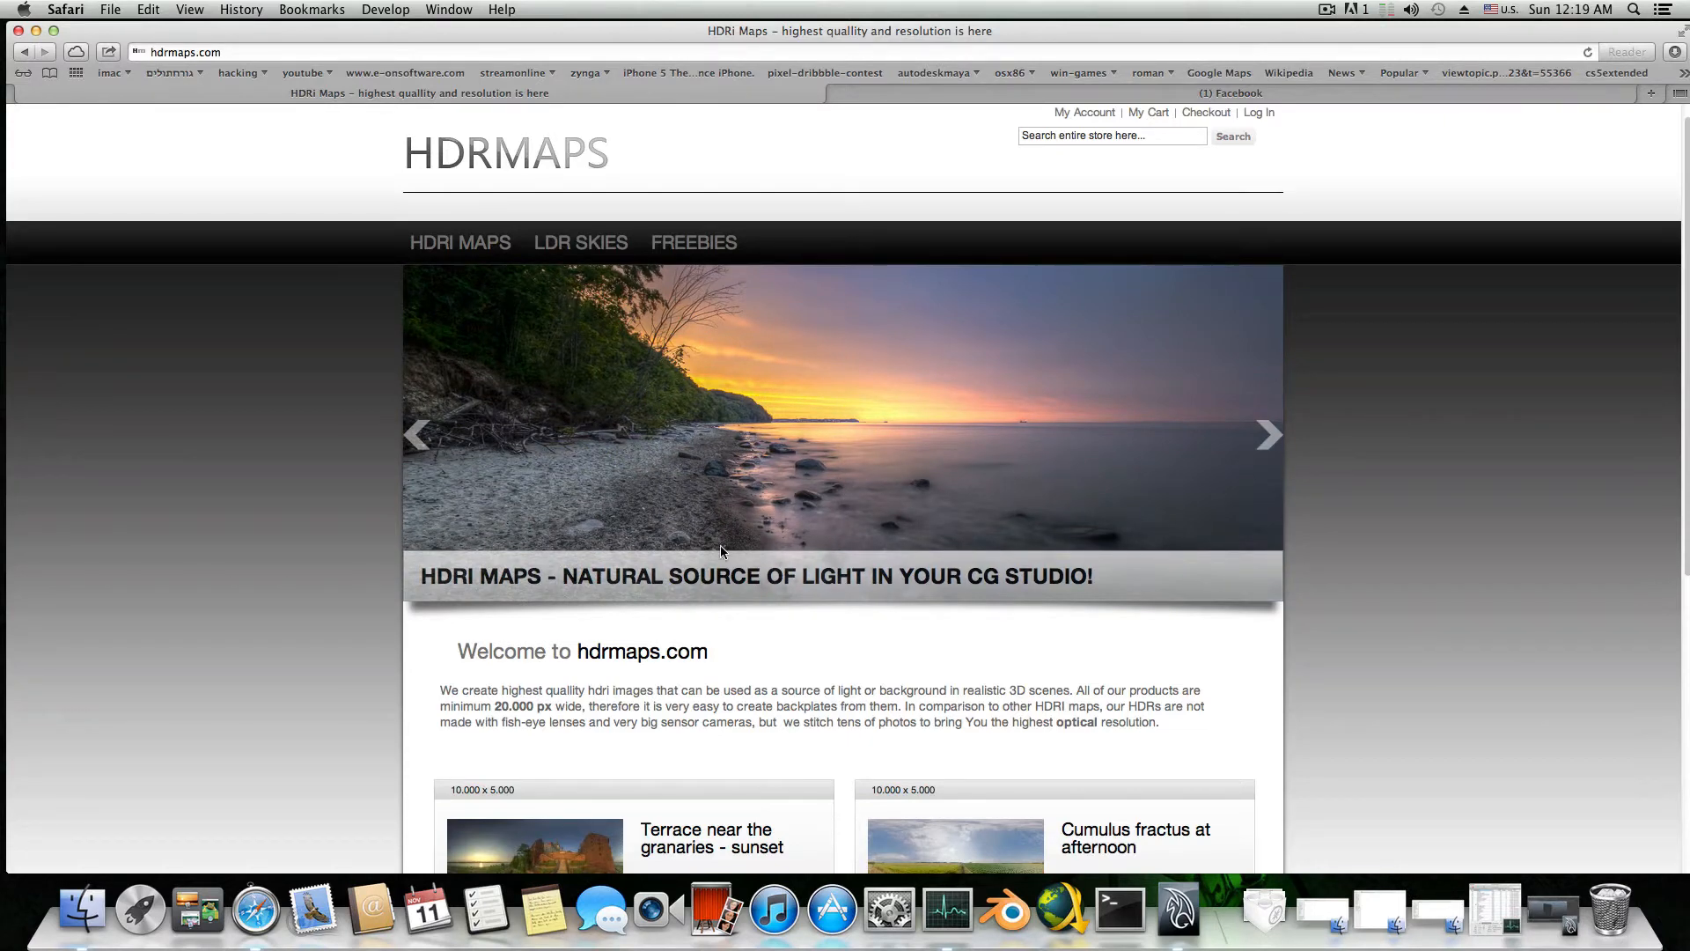
Put the browser away and switch back to the iMac display scene in Maya
left_click(35, 30)
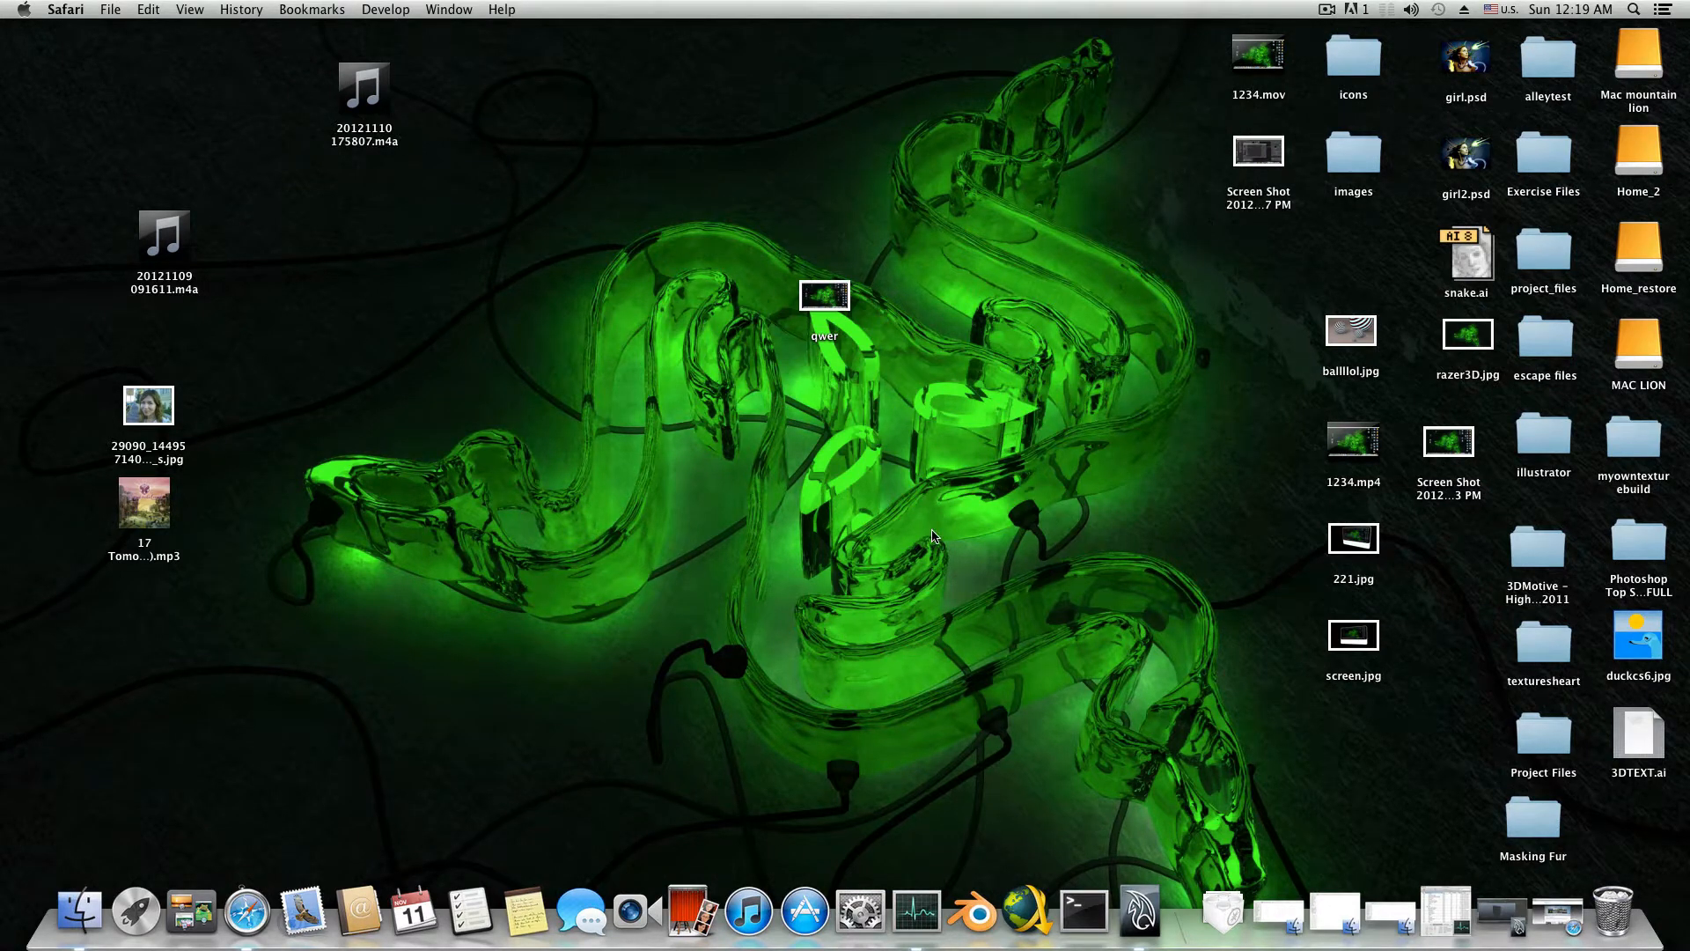
left_click(1508, 899)
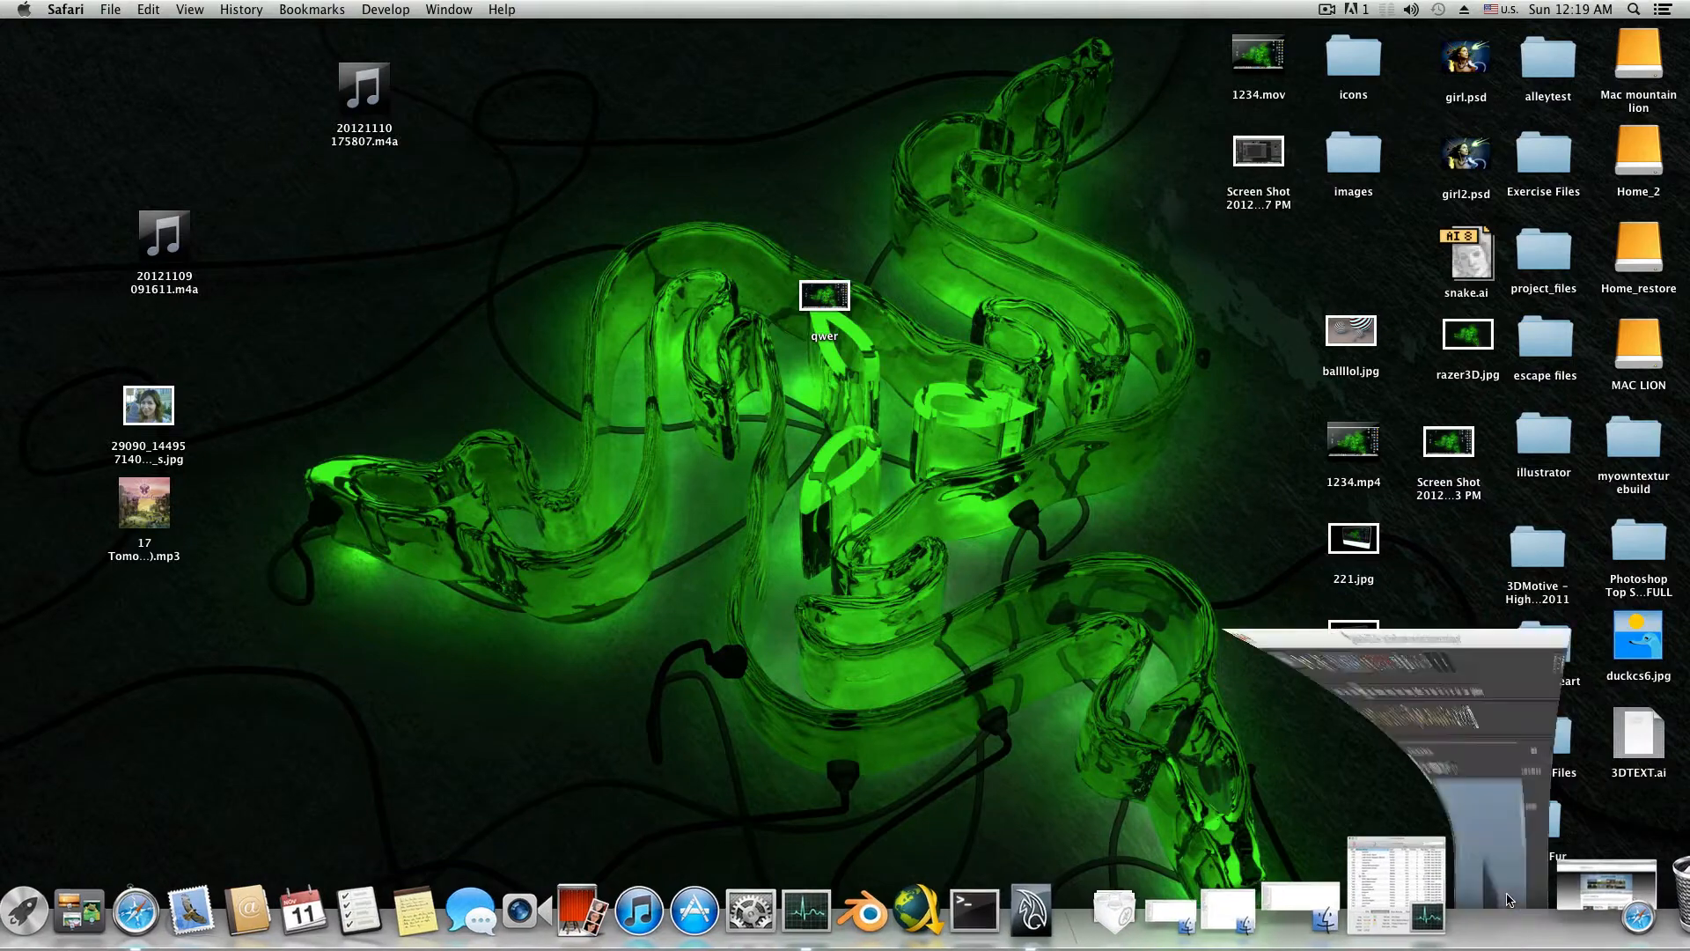
scroll(921, 409, "down", 3)
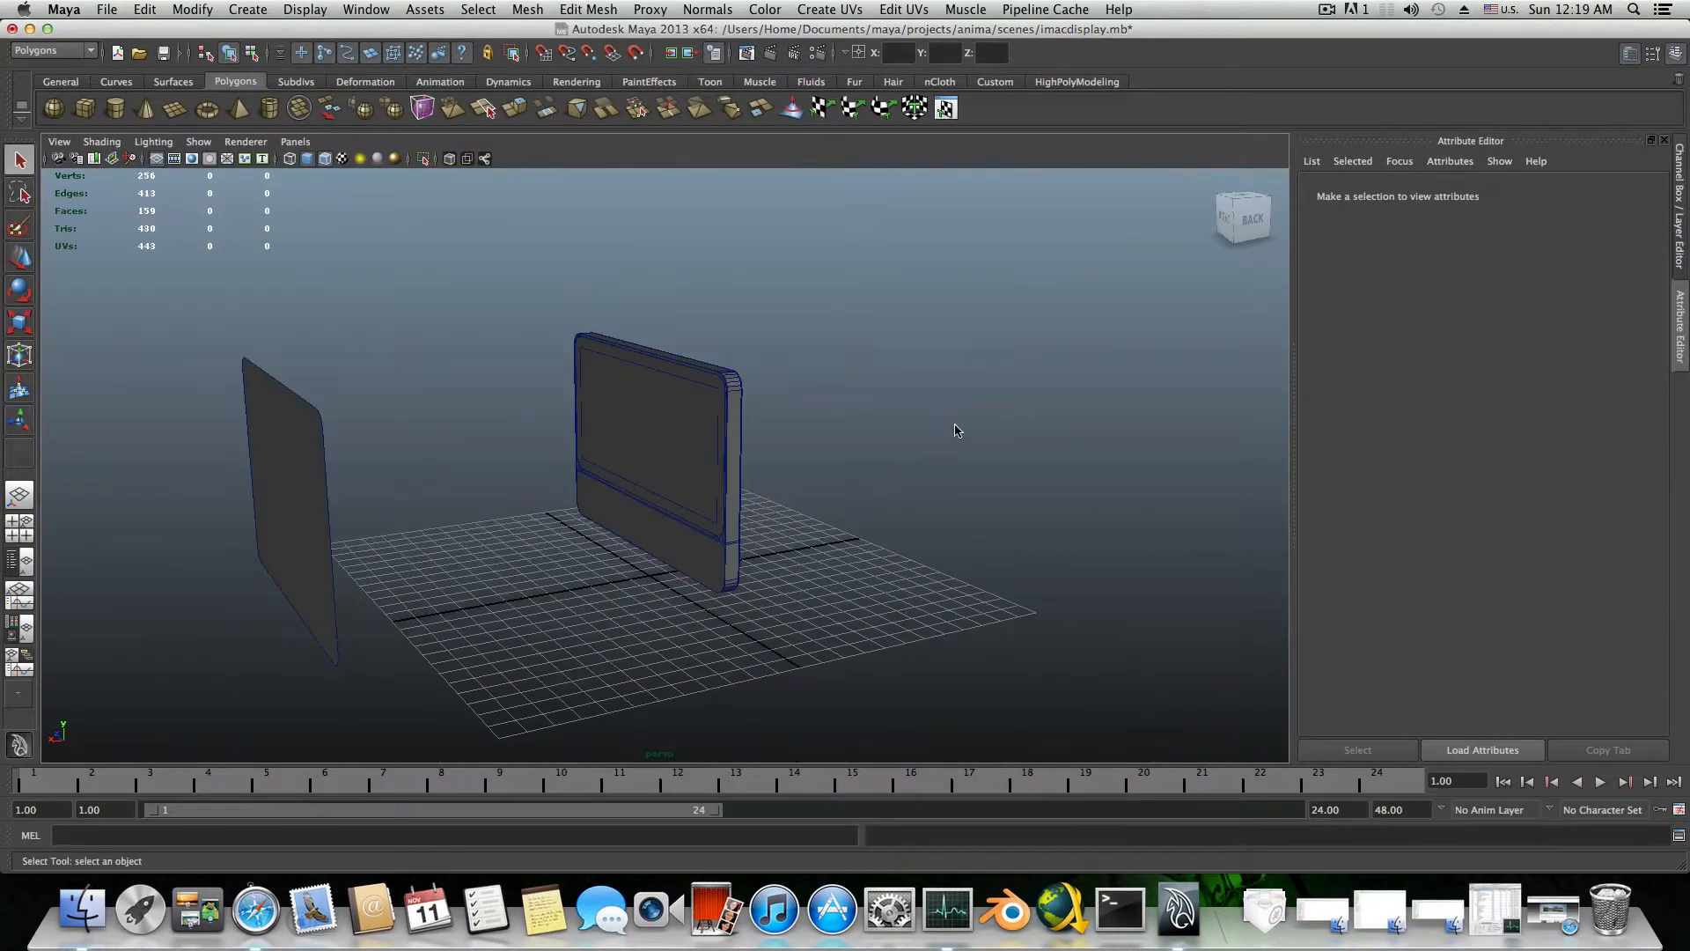
left_click_drag(955, 430, 1000, 467, "alt")
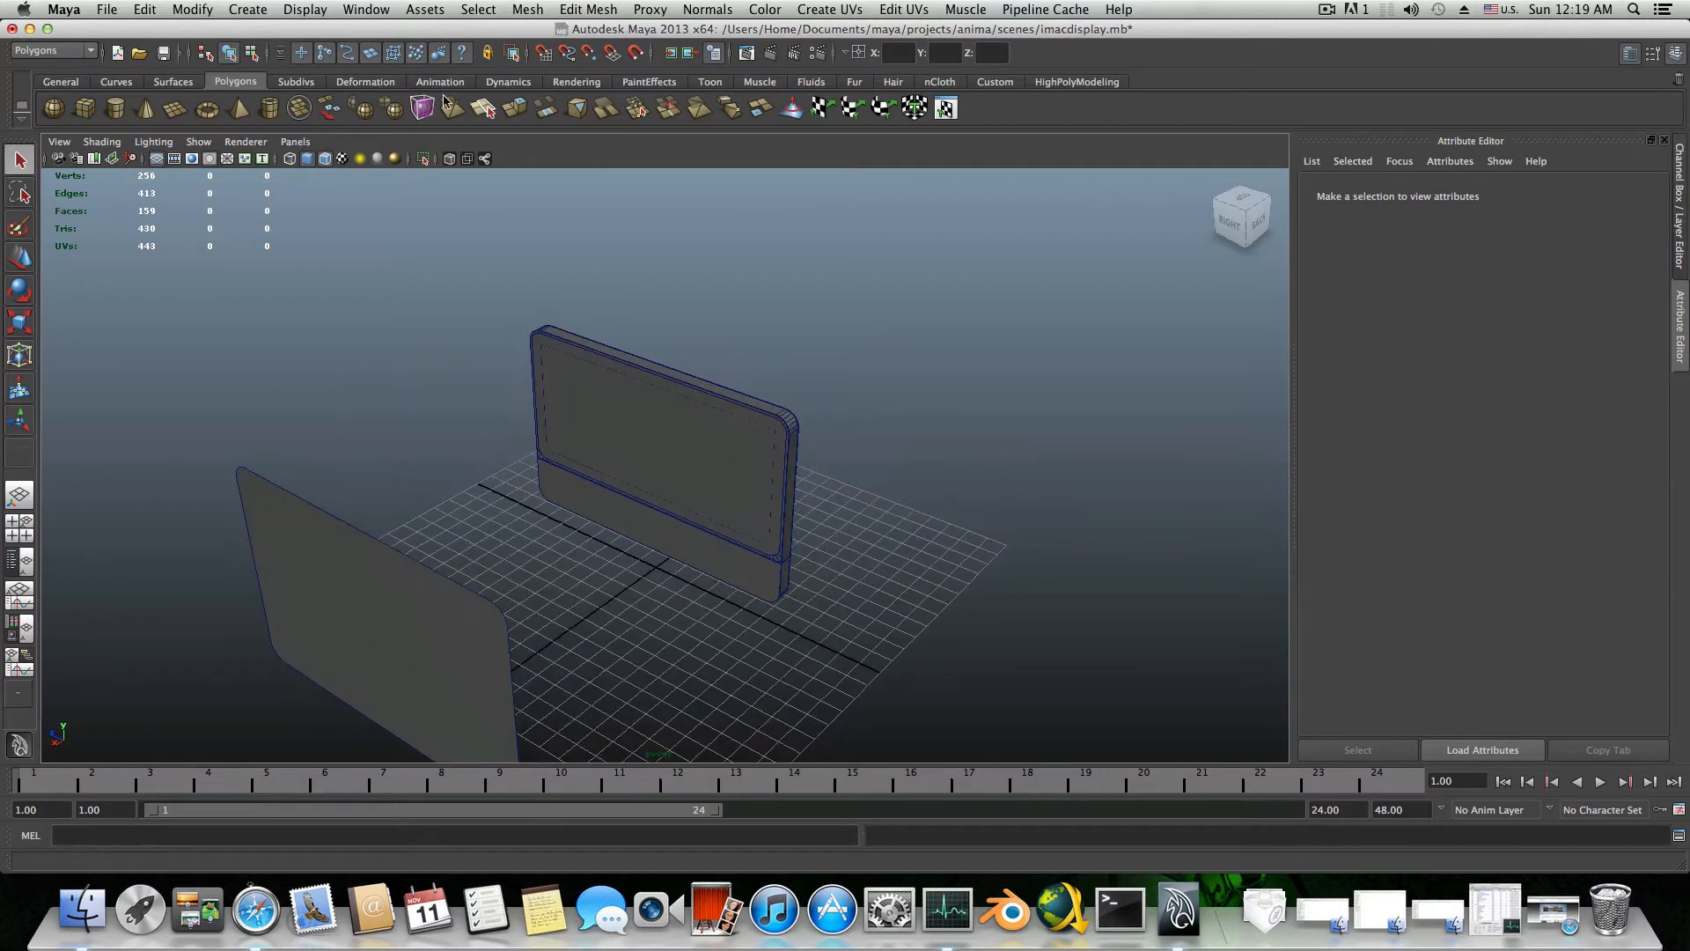
Check the load status of the mental ray plug-in Mayatomr.bundle in the Plug-in Manager, and close the manager
left_click(368, 10)
mouse_move(492, 106)
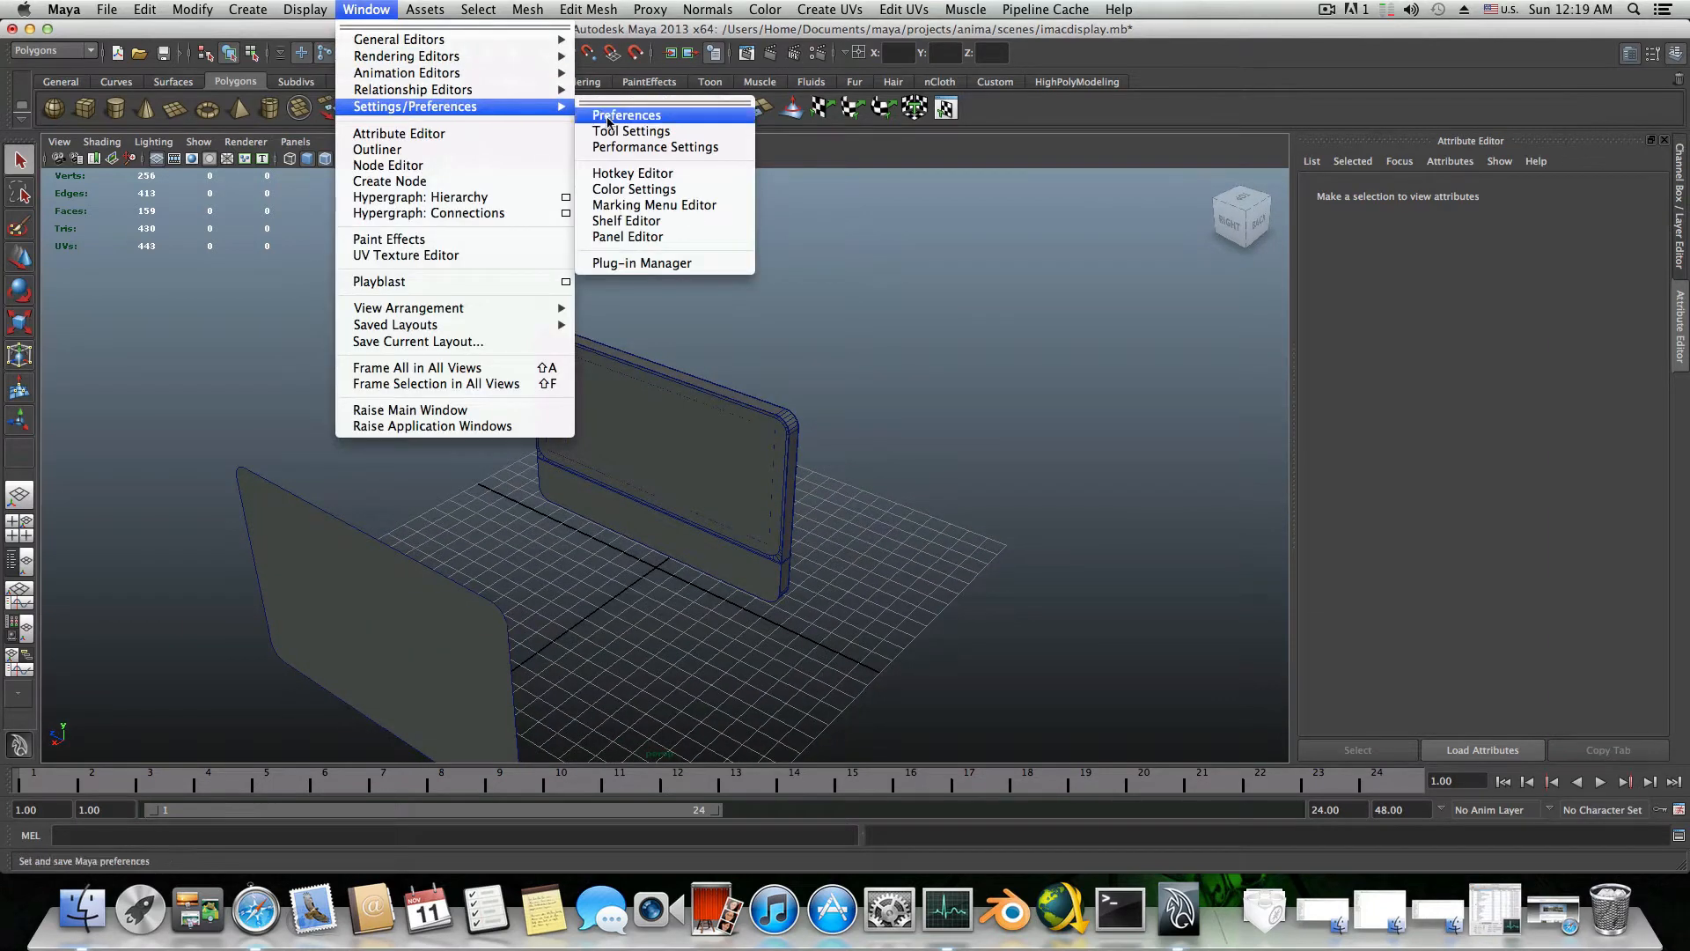
left_click(665, 264)
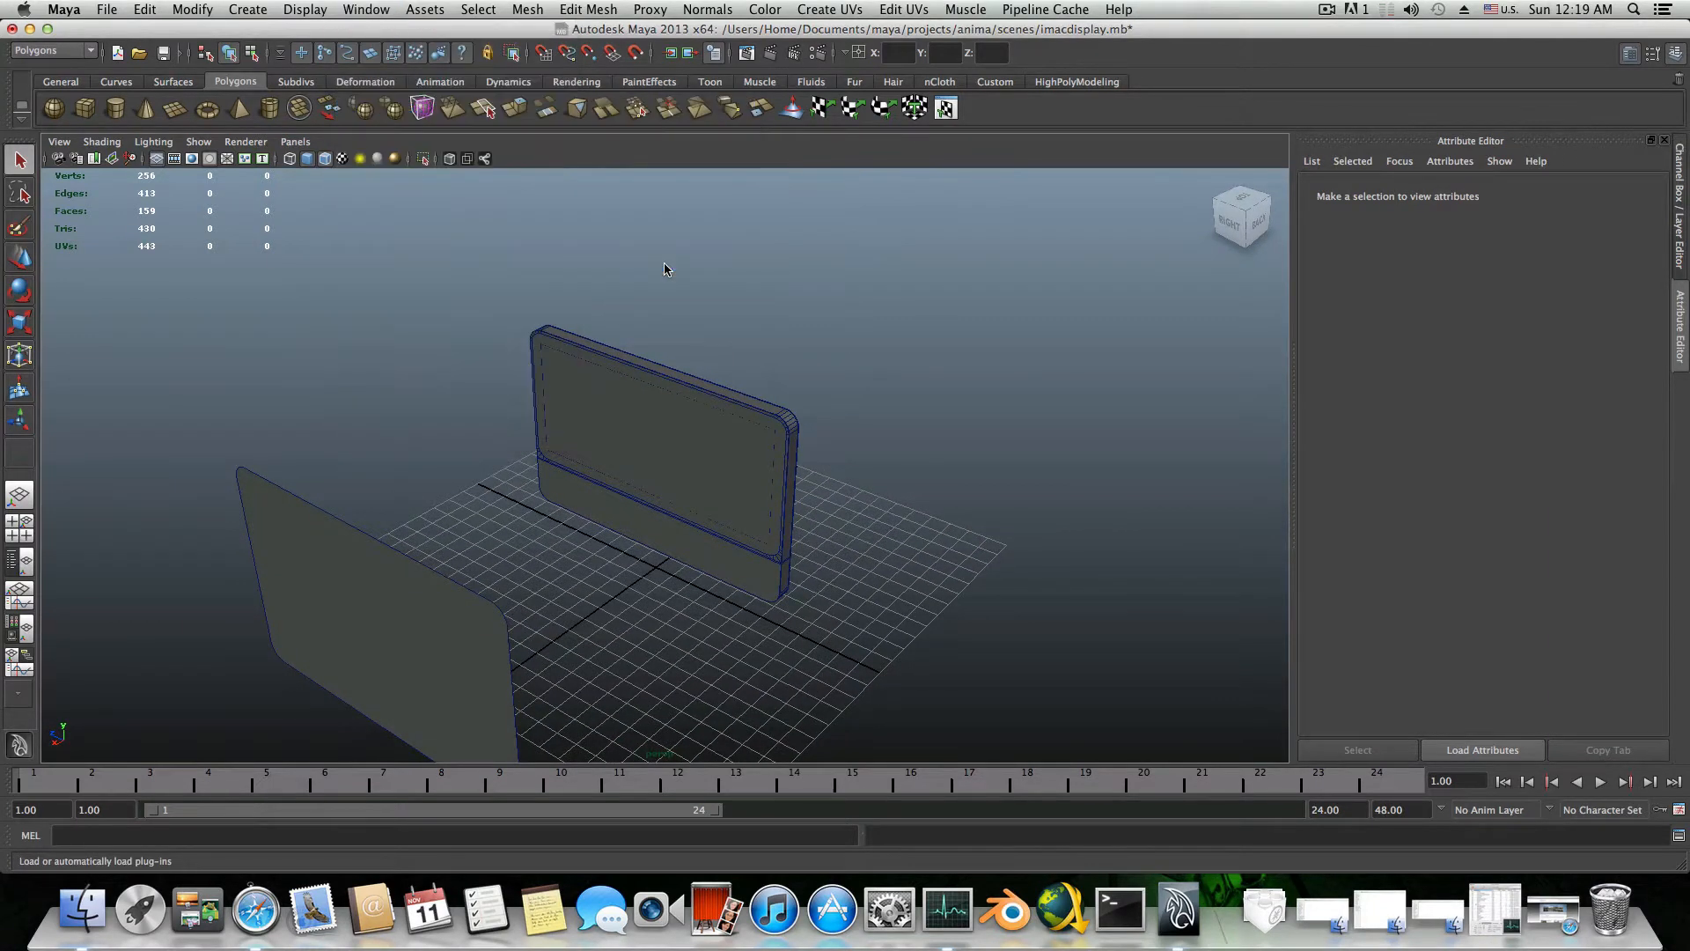
scroll(746, 468, "down", 3)
scroll(747, 469, "down", 4)
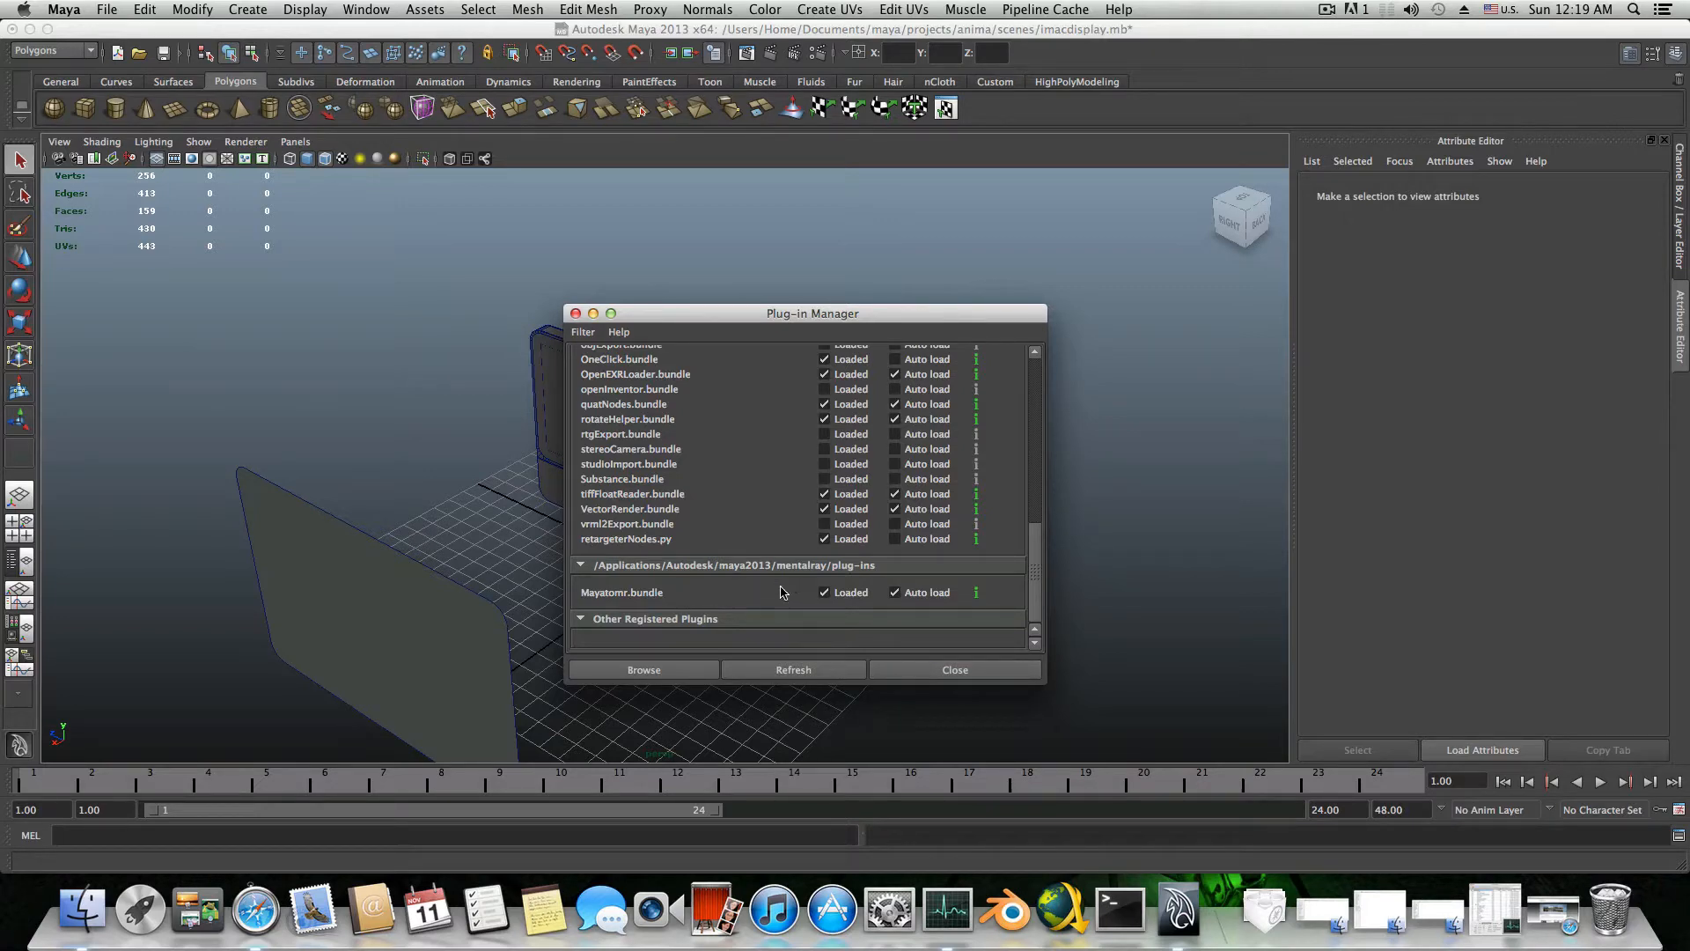
left_click(941, 672)
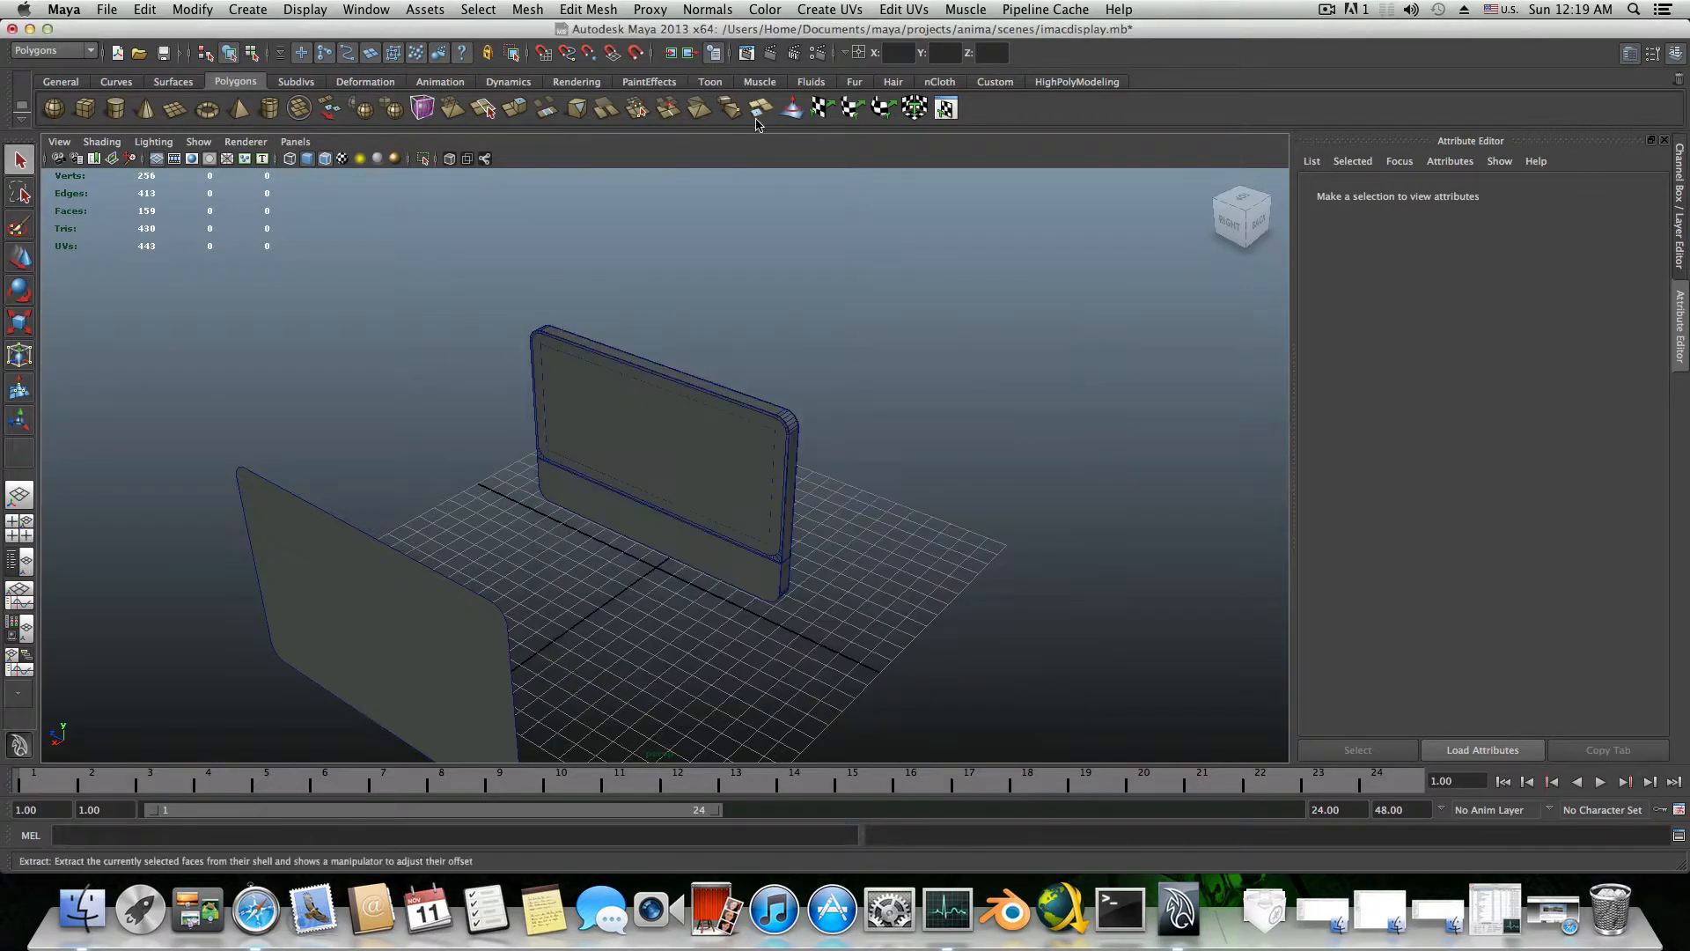
Open the render settings and set the scene to render using mental ray
left_click(819, 57)
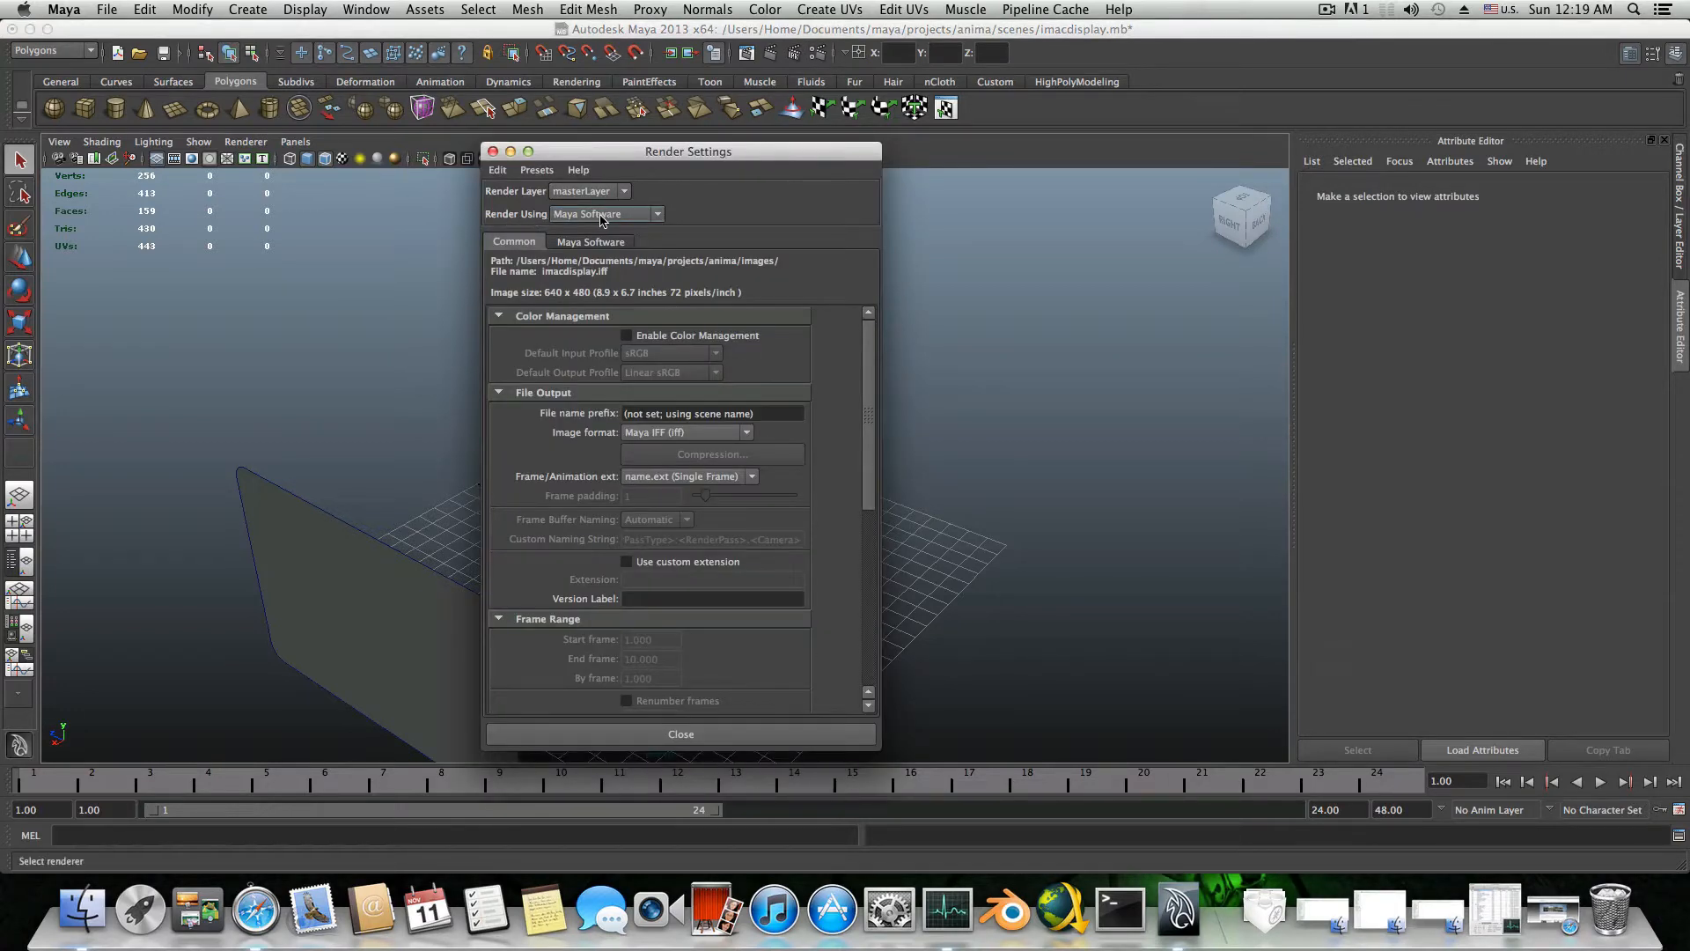
left_click(602, 216)
left_click(603, 264)
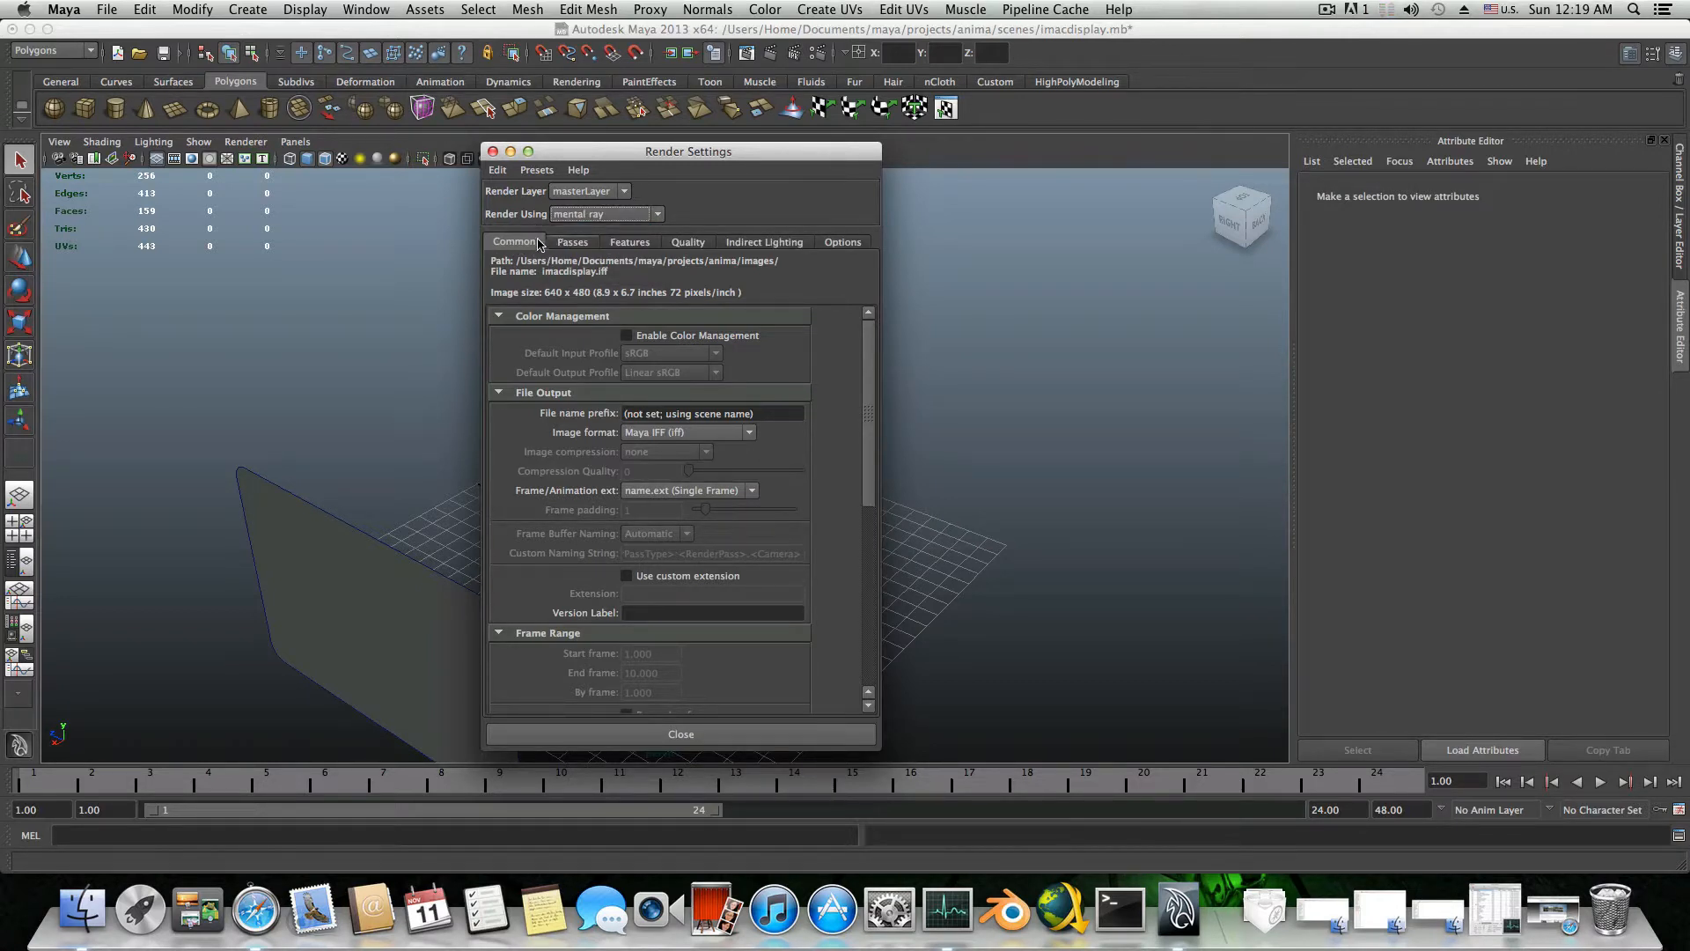
Set the render image size to the HD 720 preset and expand the Render Options section
scroll(546, 449, "down", 10)
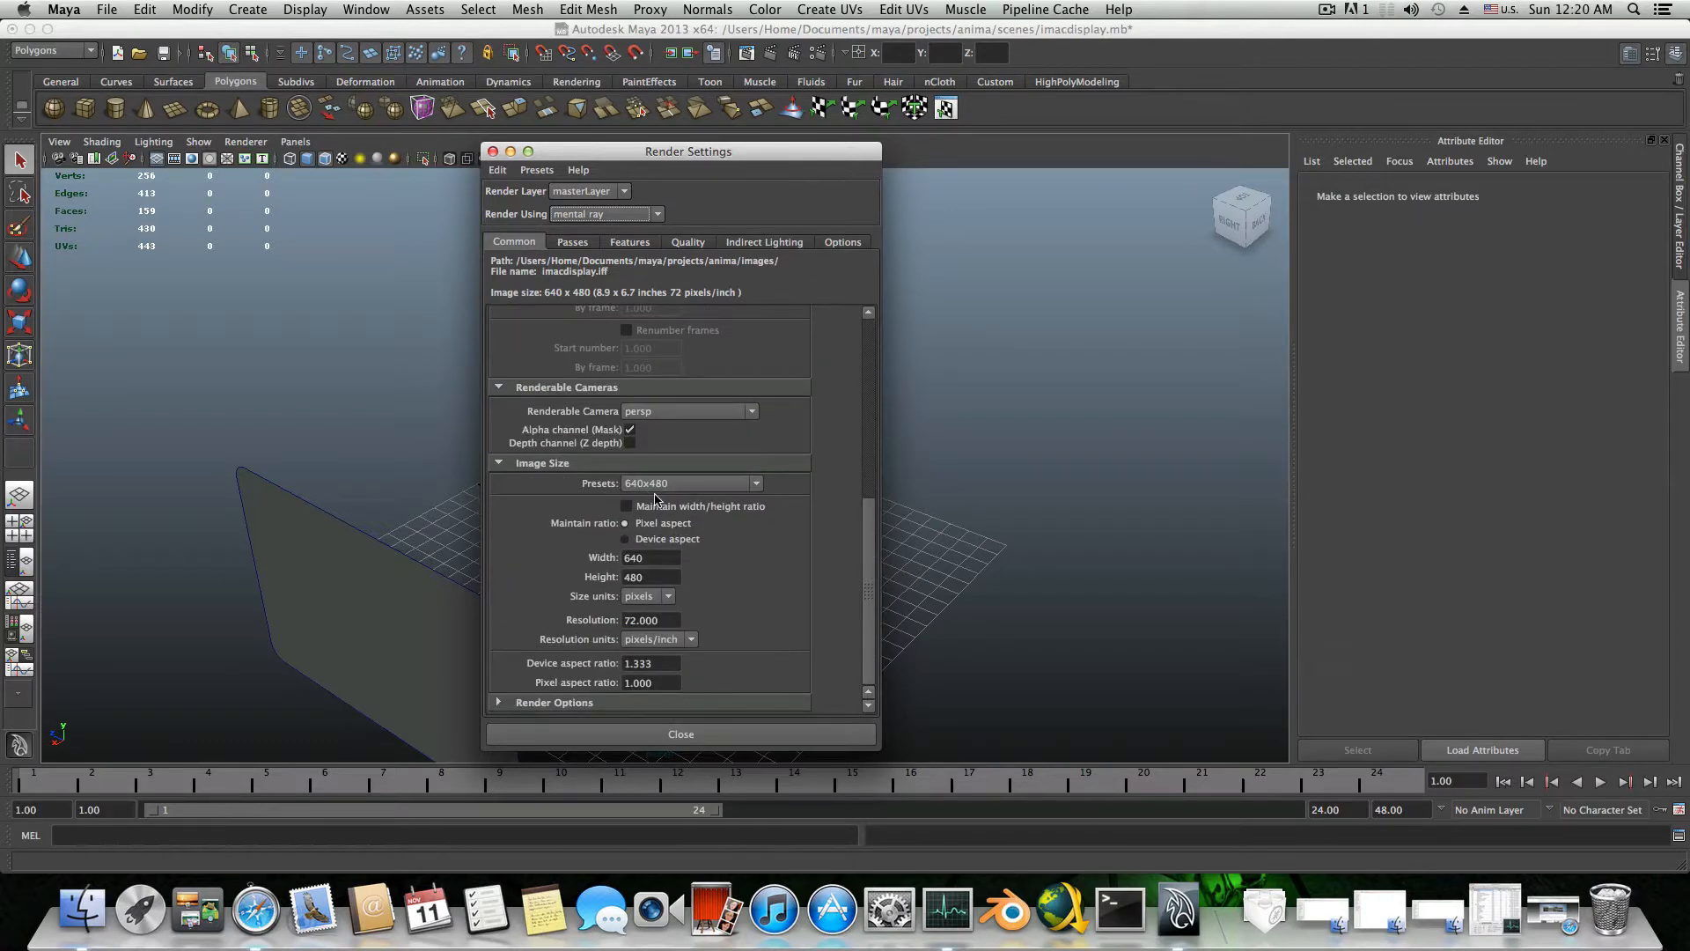
left_click(662, 484)
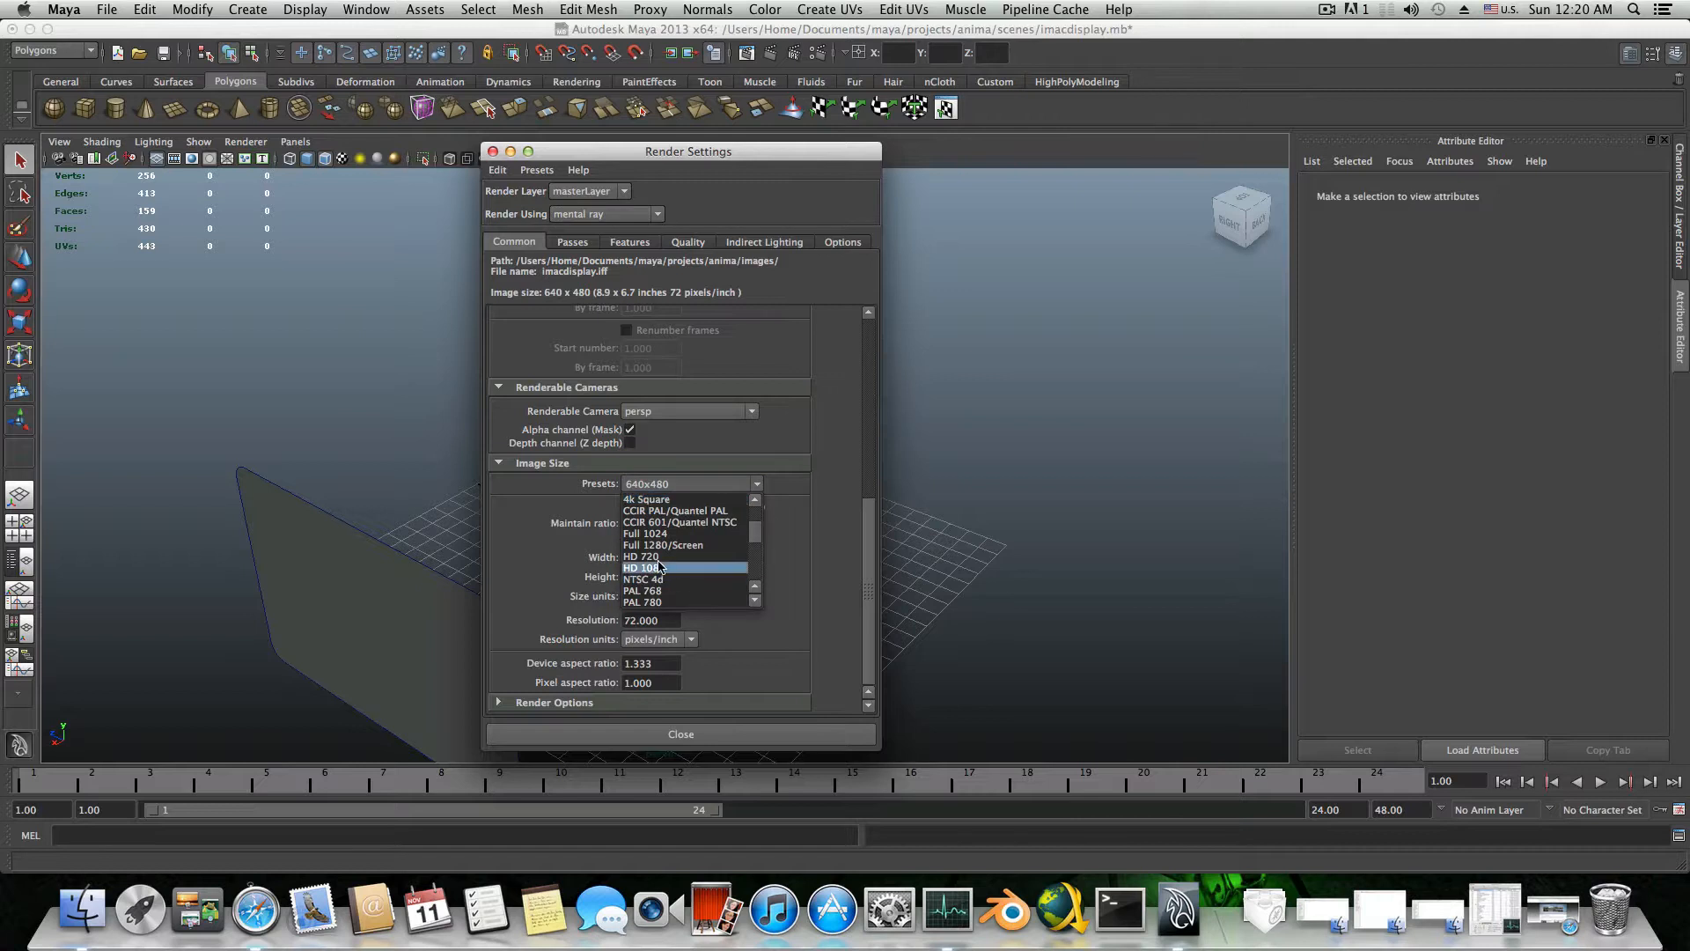
left_click(651, 556)
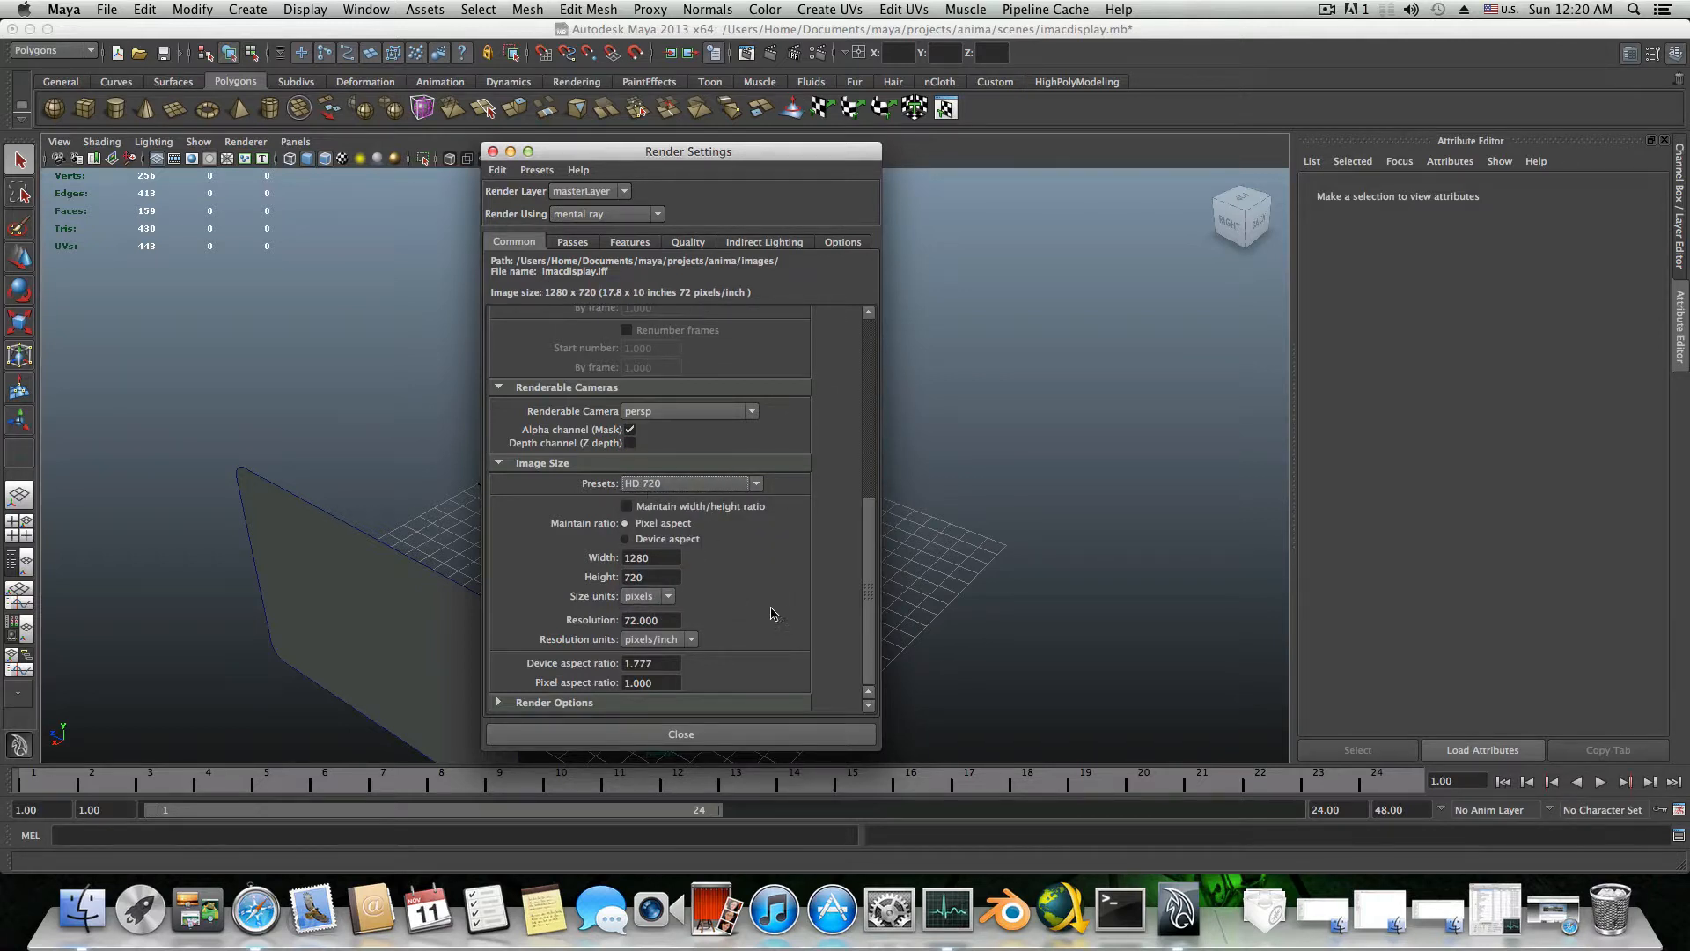
left_click(636, 486)
left_click(634, 487)
left_click(564, 703)
scroll(616, 616, "down", 3)
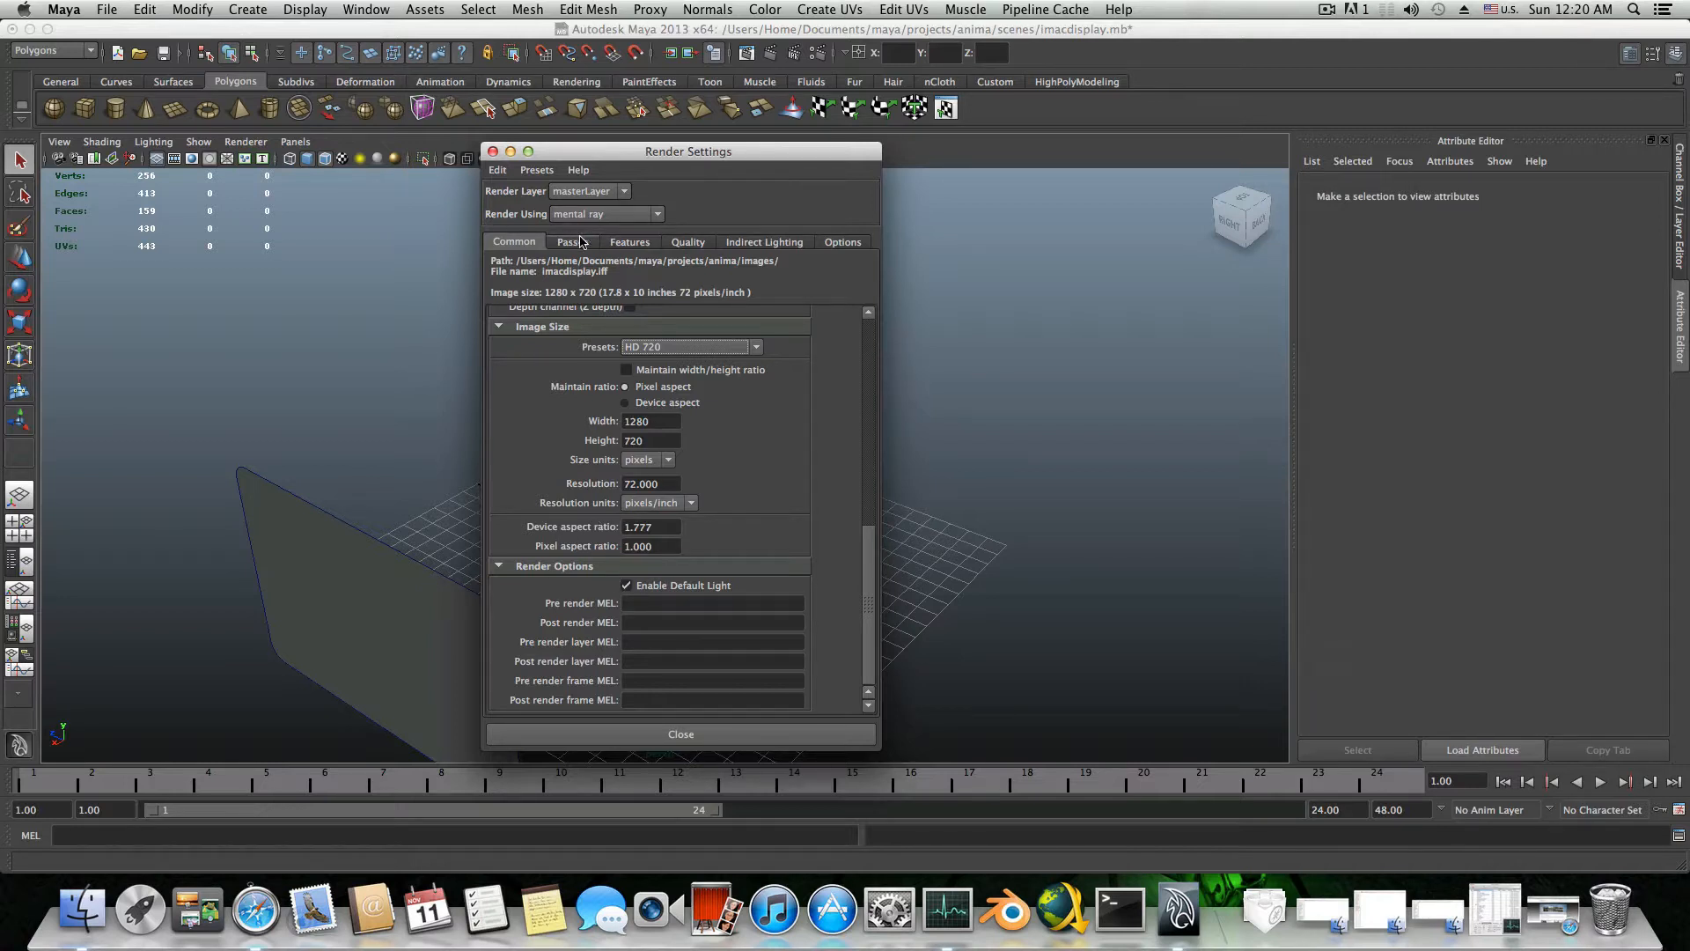
In the mental ray quality settings, set Max Sample Level to 2, Reflections and Refractions to 5, and Max Trace Depth to 10
left_click(694, 243)
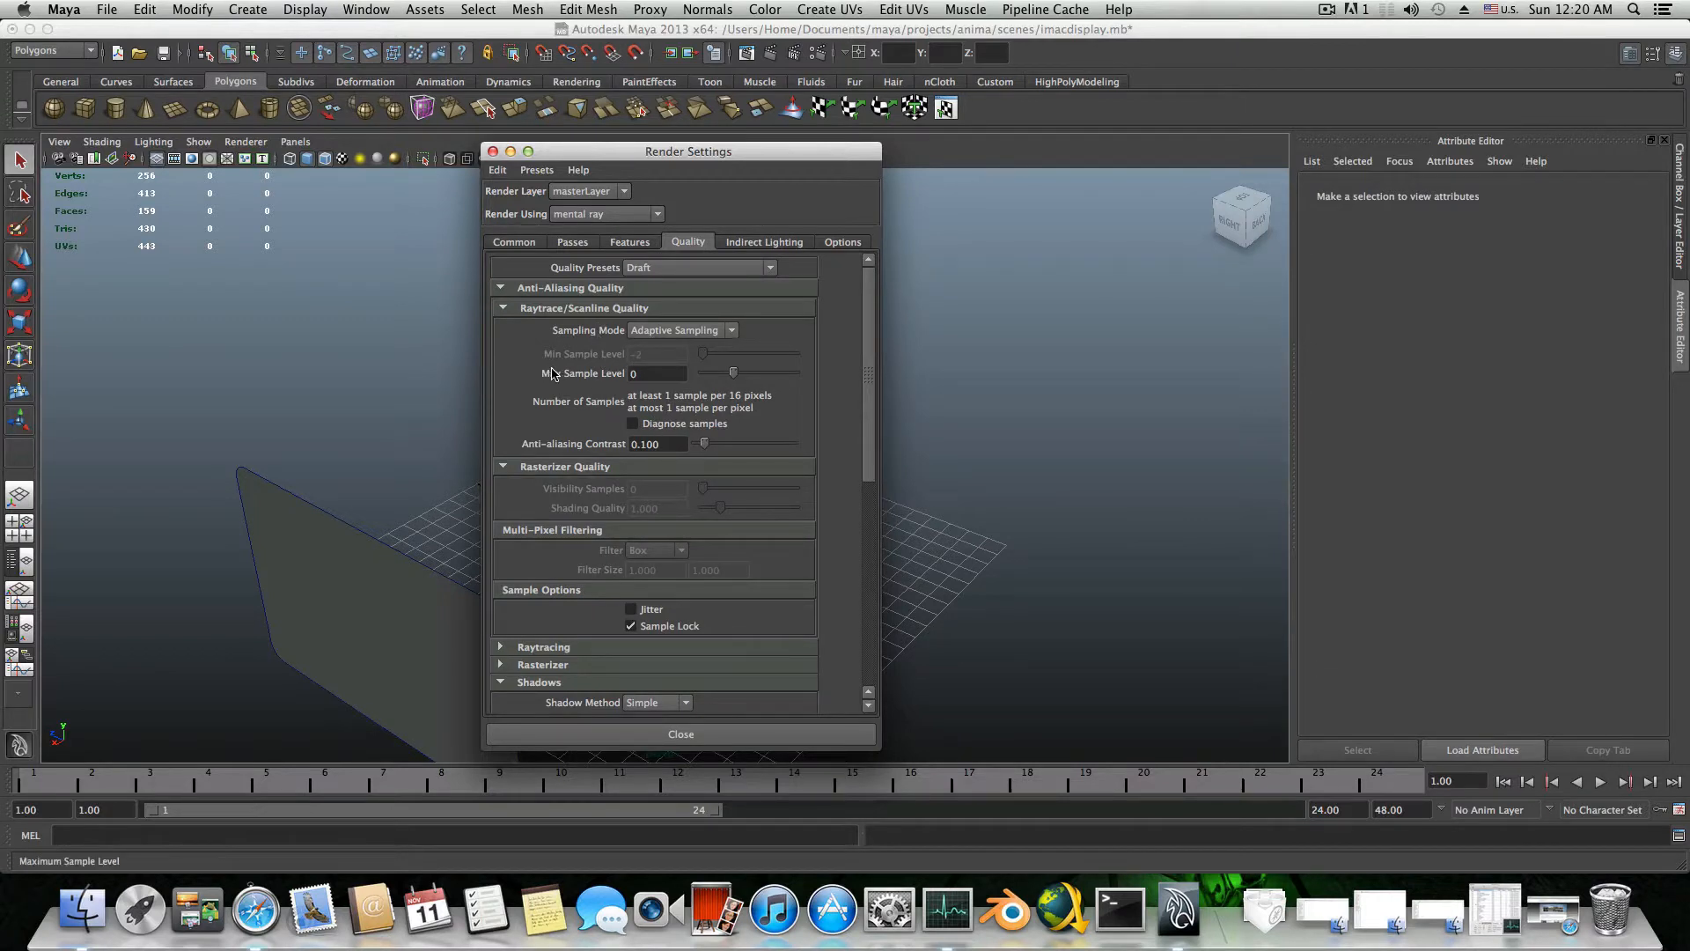
left_click(655, 375)
left_click(543, 647)
scroll(695, 545, "down", 3)
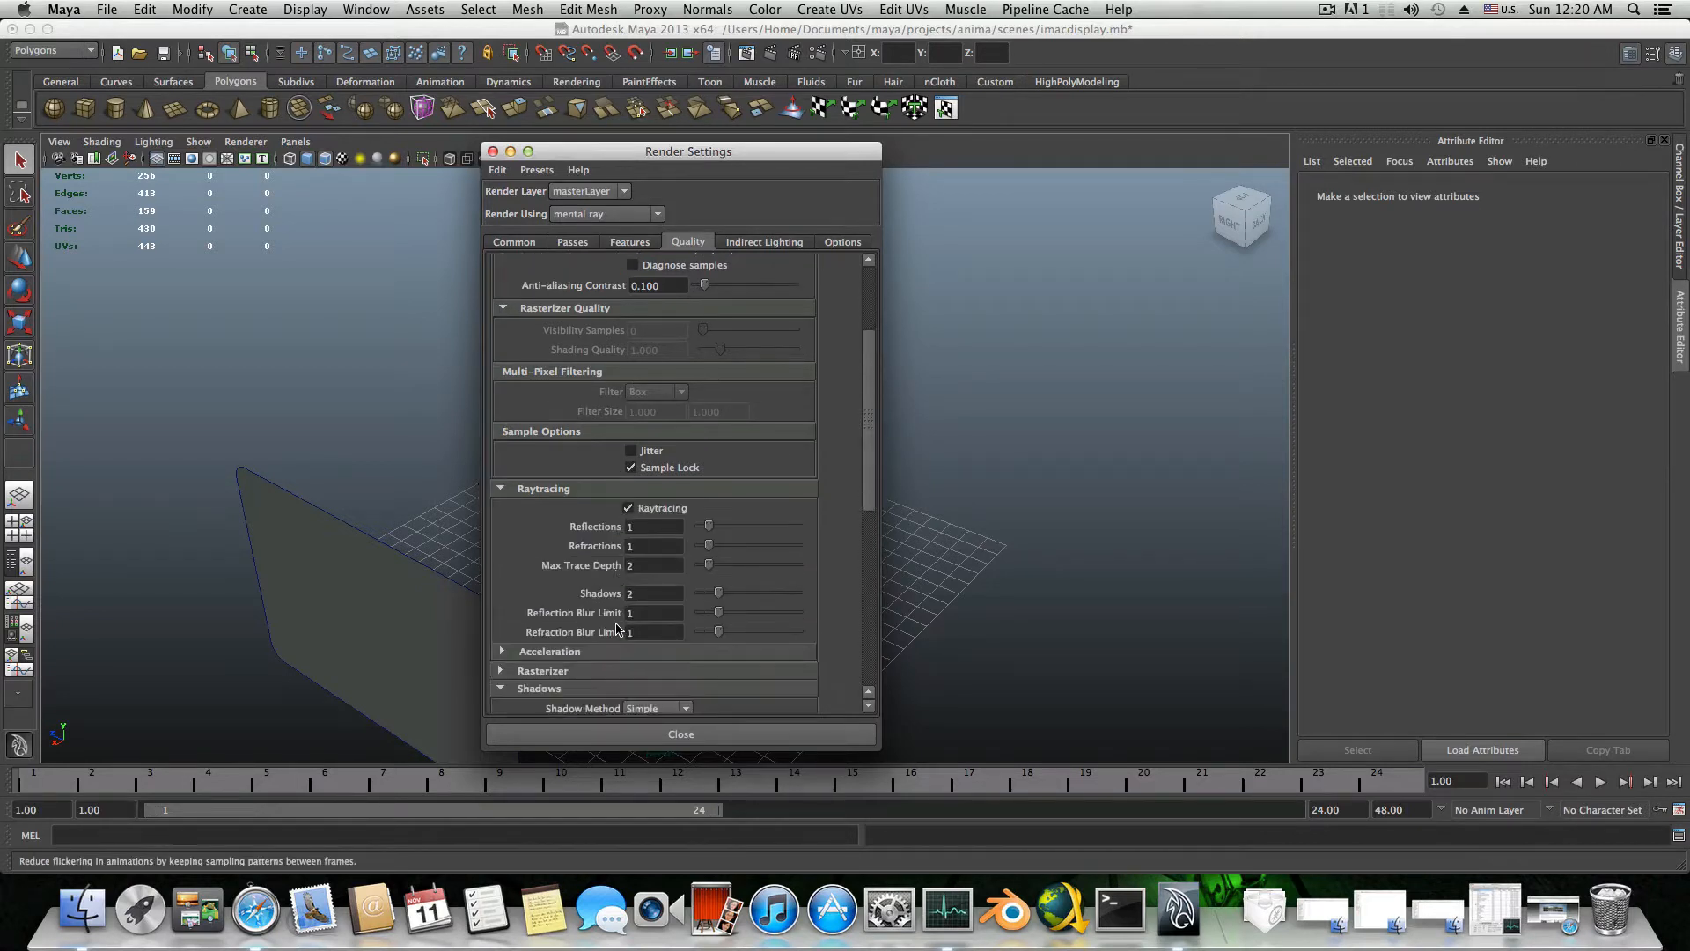
mouse_move(714, 531)
left_mouse_down()
mouse_move(749, 538)
mouse_move(731, 546)
mouse_move(749, 546)
mouse_move(735, 568)
mouse_move(751, 570)
left_mouse_up()
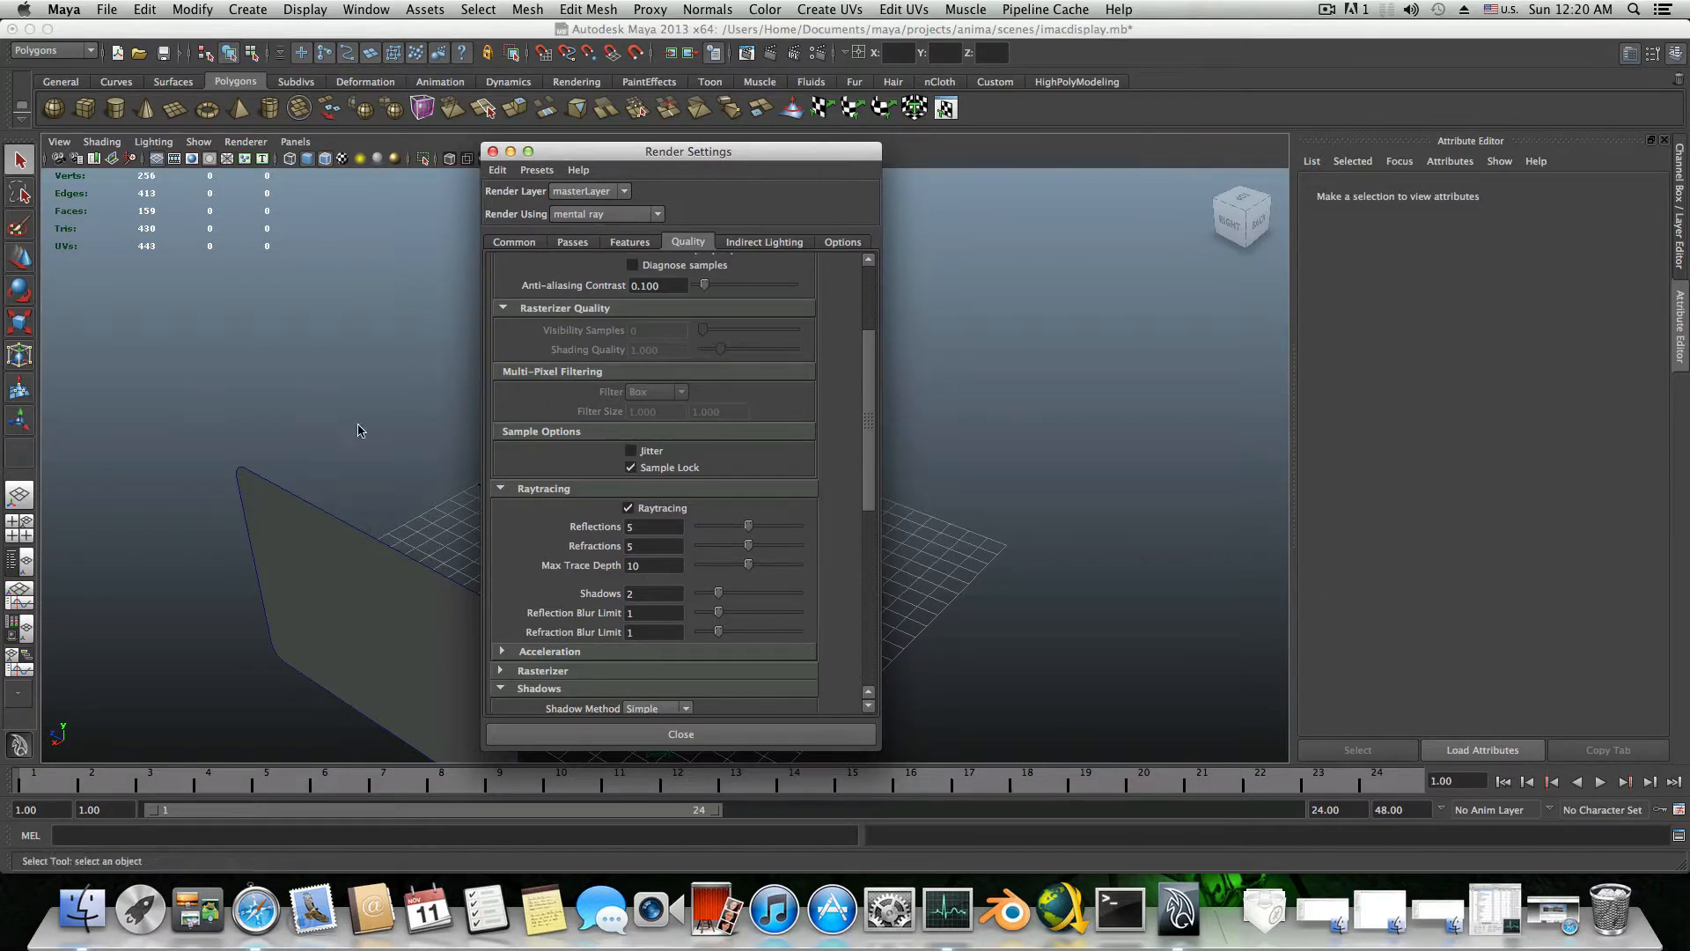
Uncover the model behind the render settings and review the shadow, raytracing and anti-aliasing quality options
left_click_drag(592, 159, 951, 162)
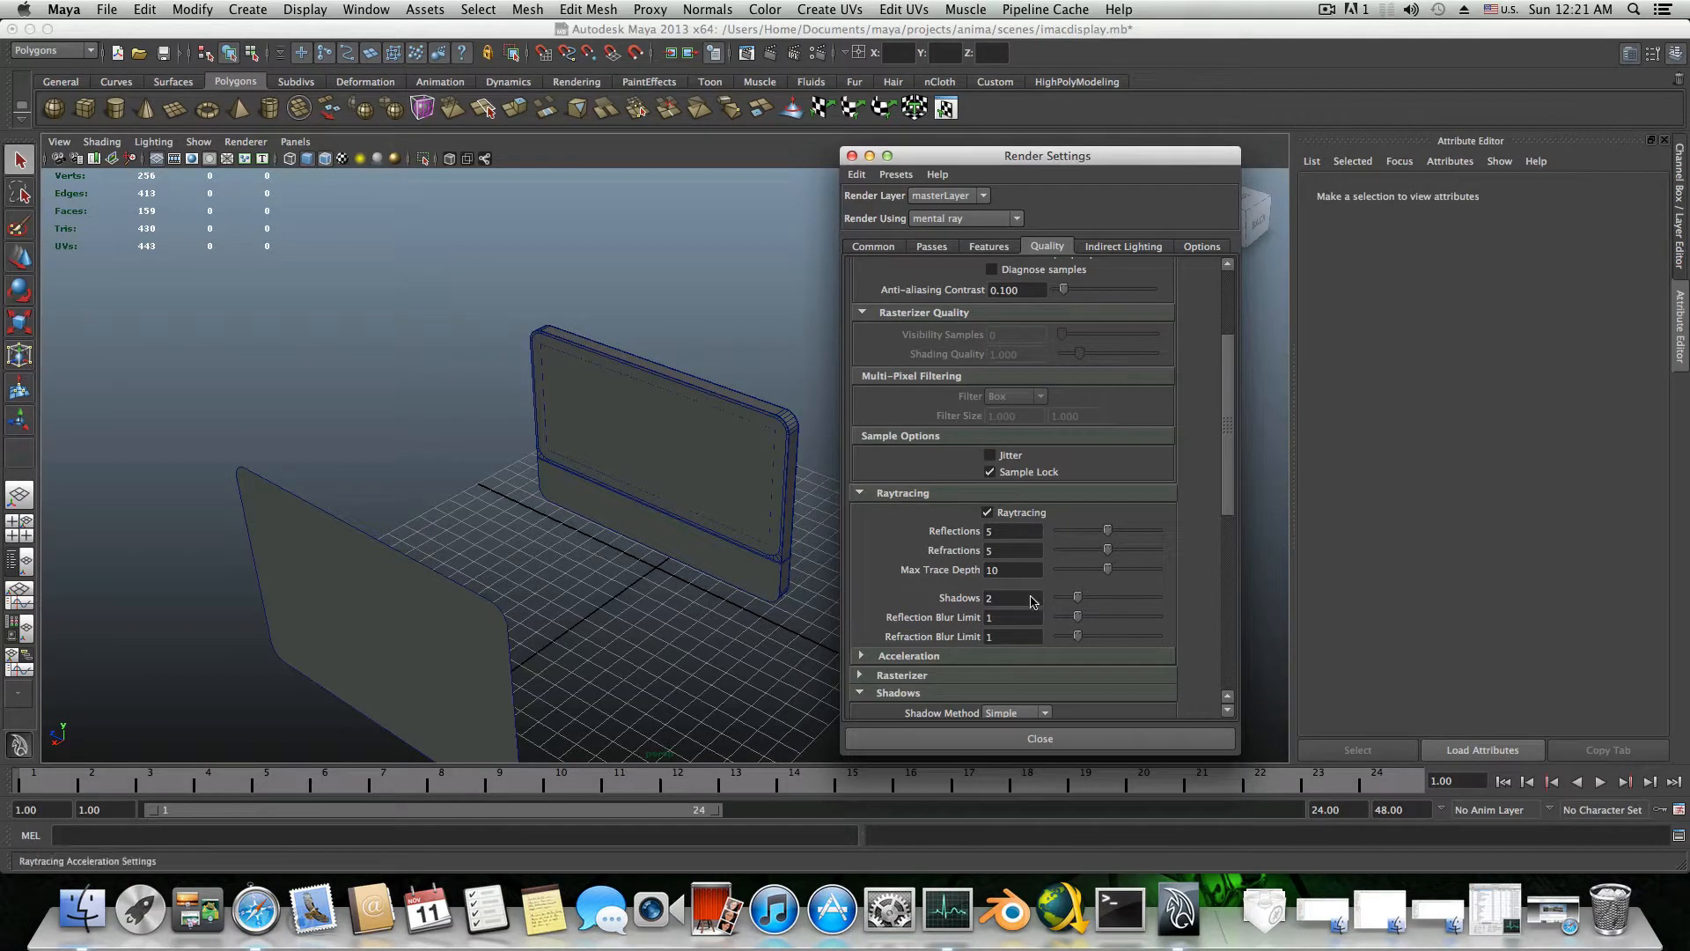
scroll(845, 664, "down", 4)
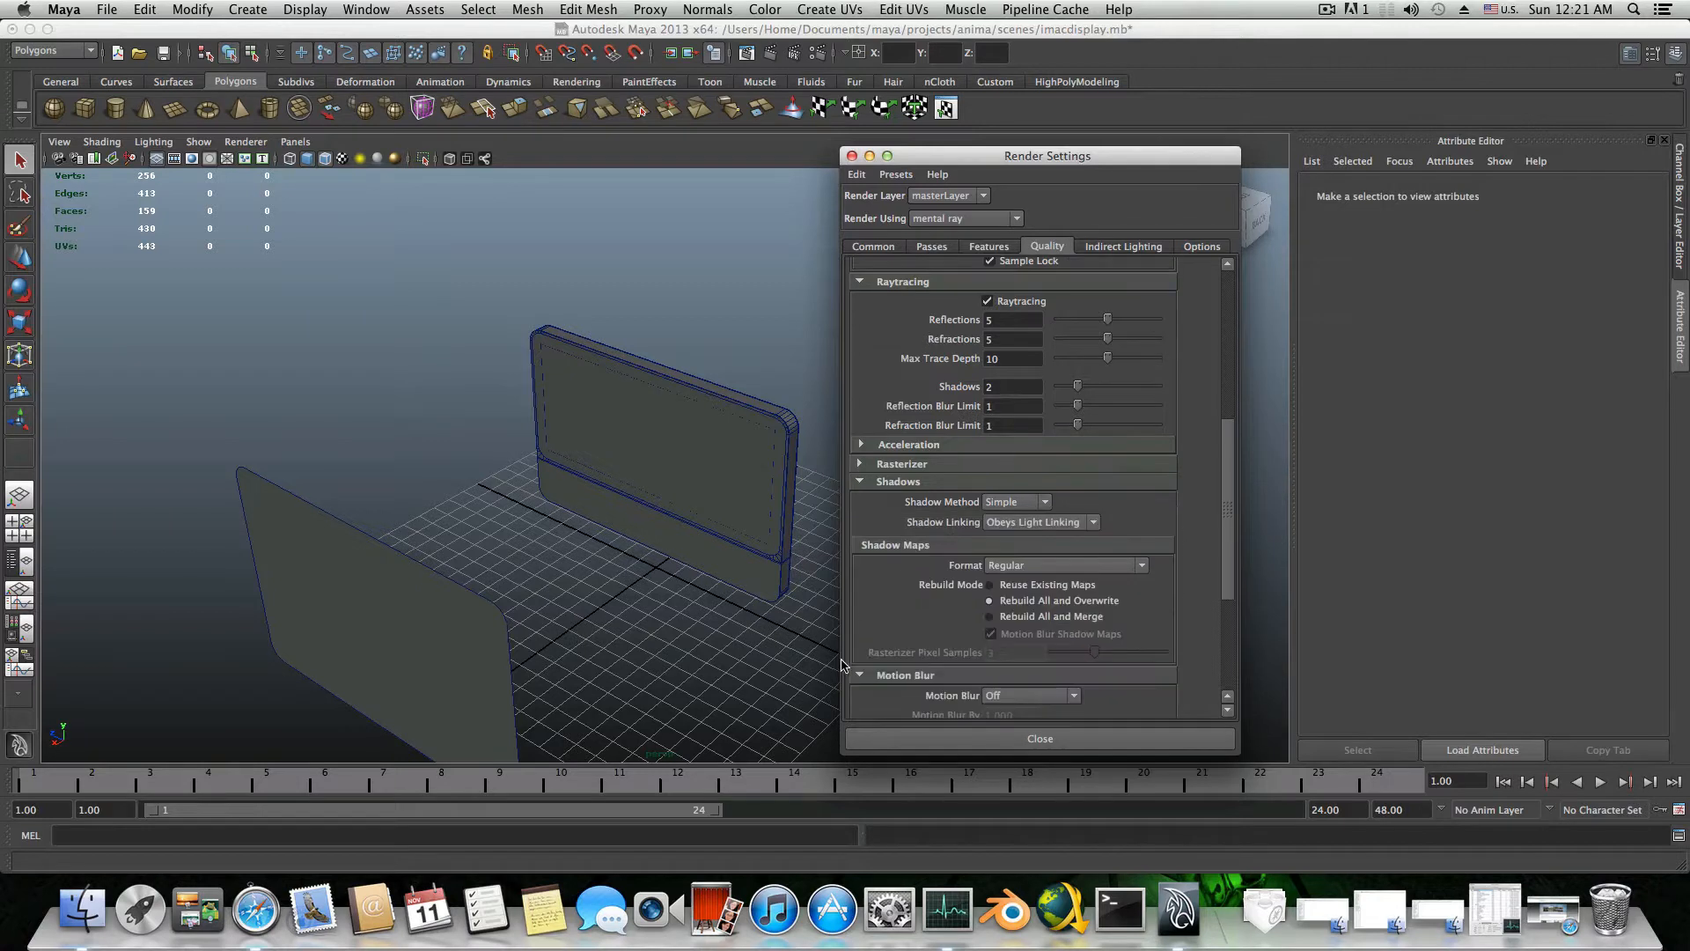
scroll(920, 612, "up", 3)
scroll(920, 612, "up", 3)
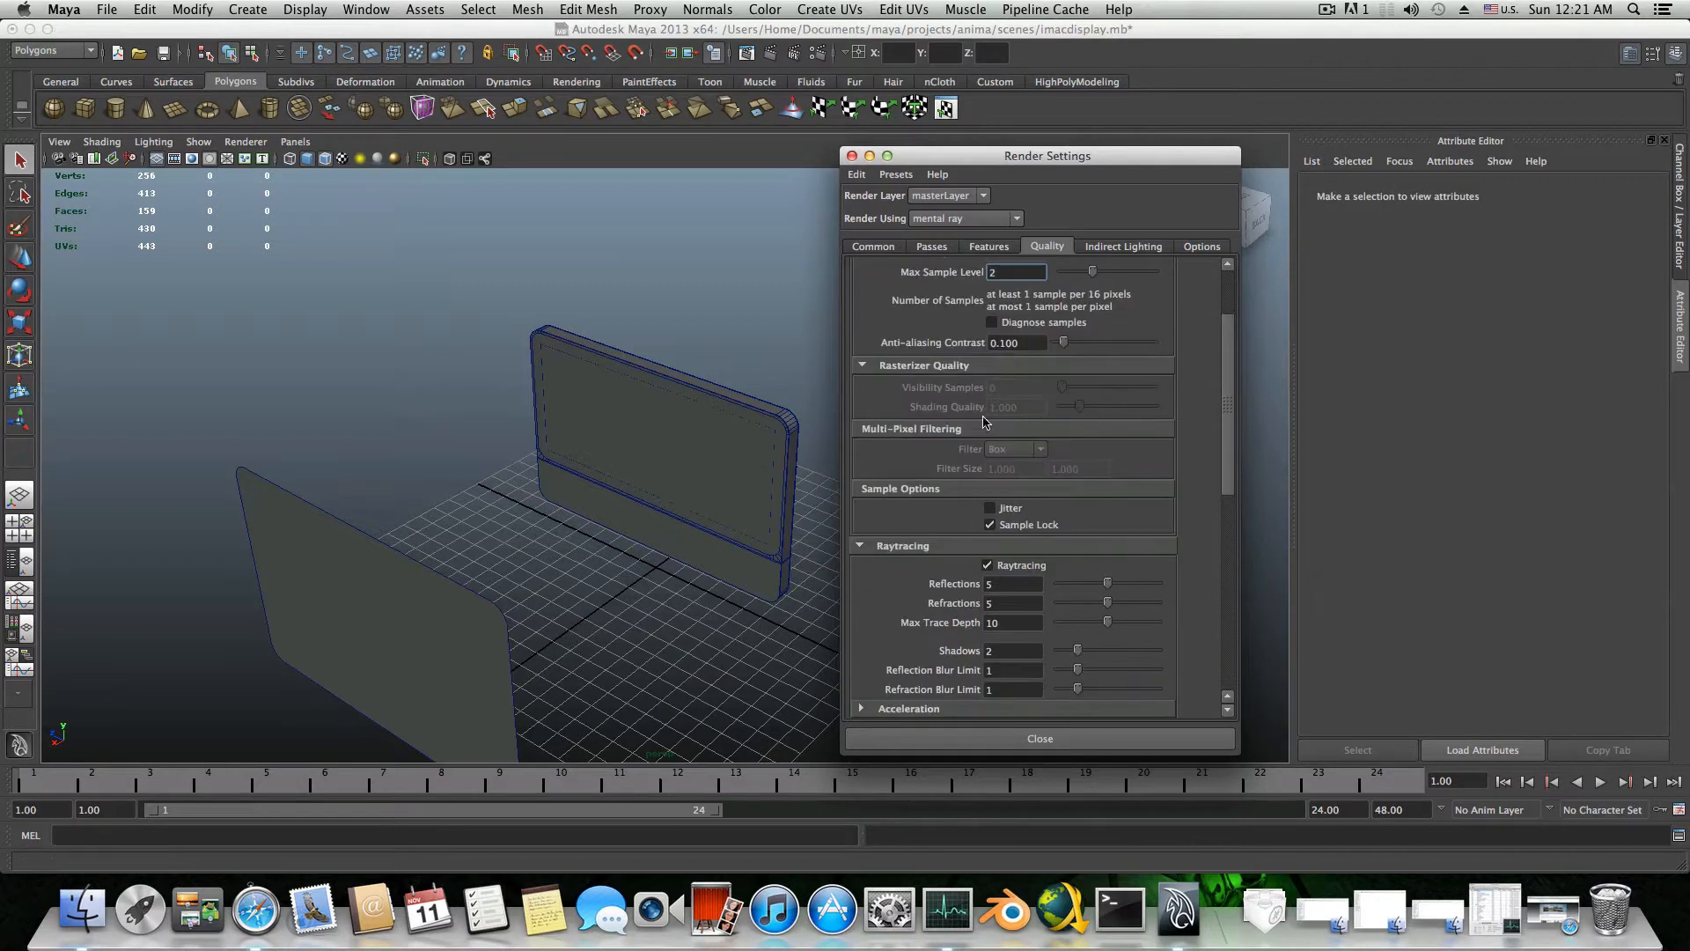
scroll(962, 489, "up", 3)
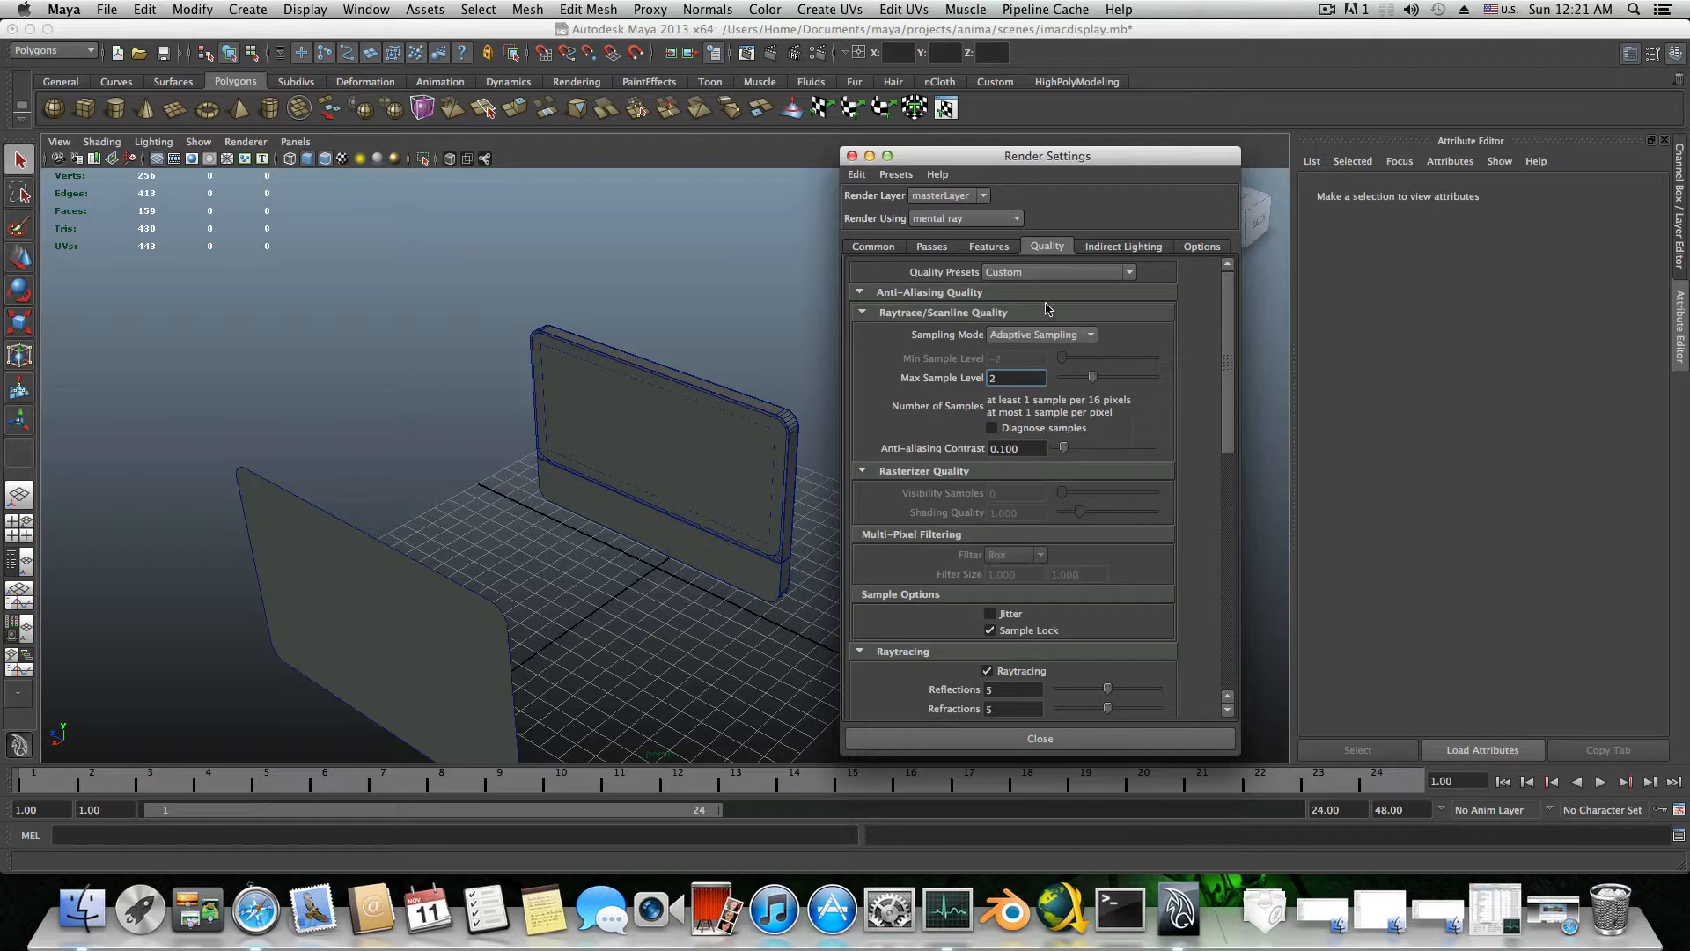
Create an Image Based Lighting environment from the mental ray indirect lighting settings
left_click(1116, 249)
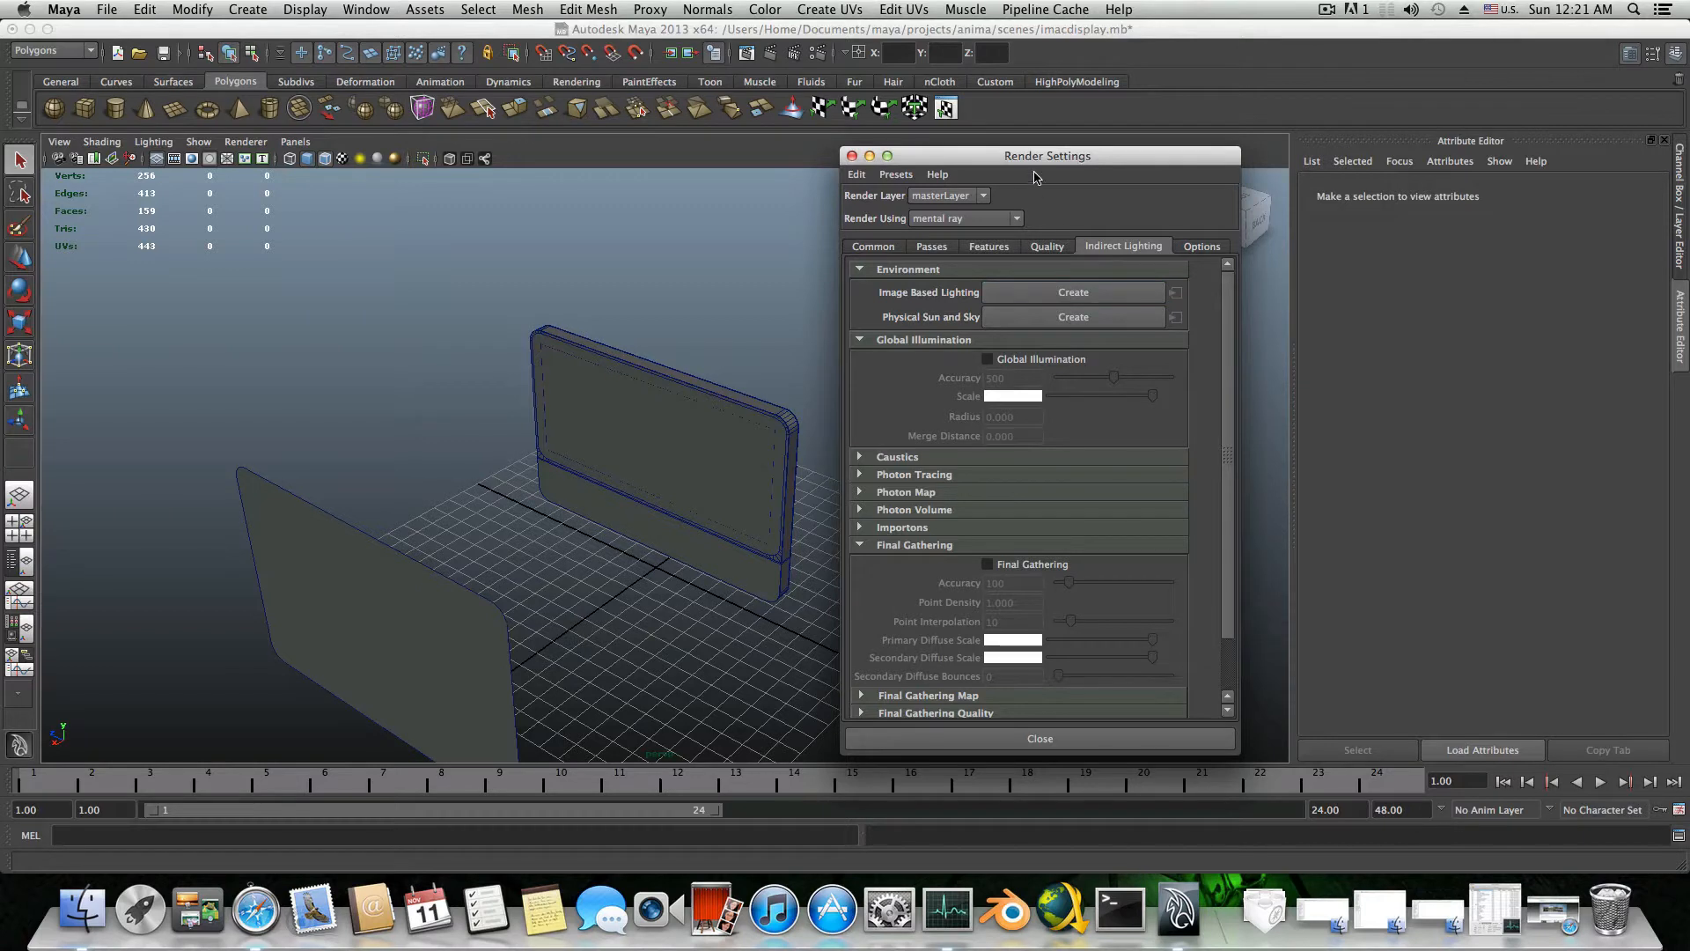
left_click_drag(1034, 165, 683, 170)
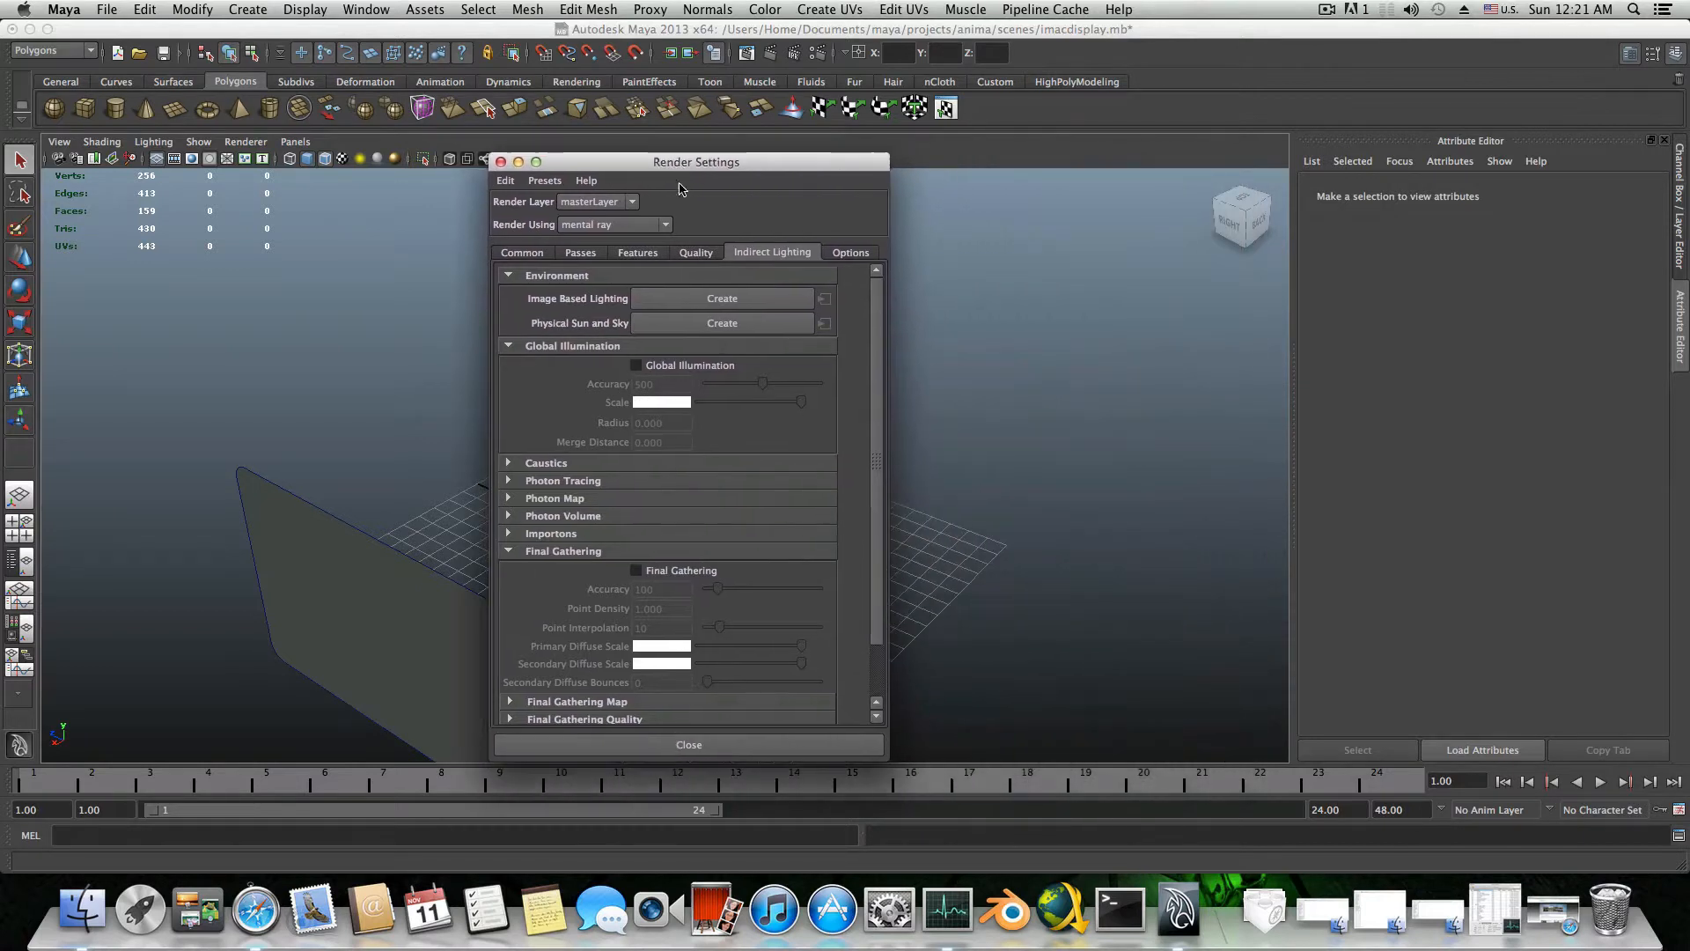
left_click(749, 299)
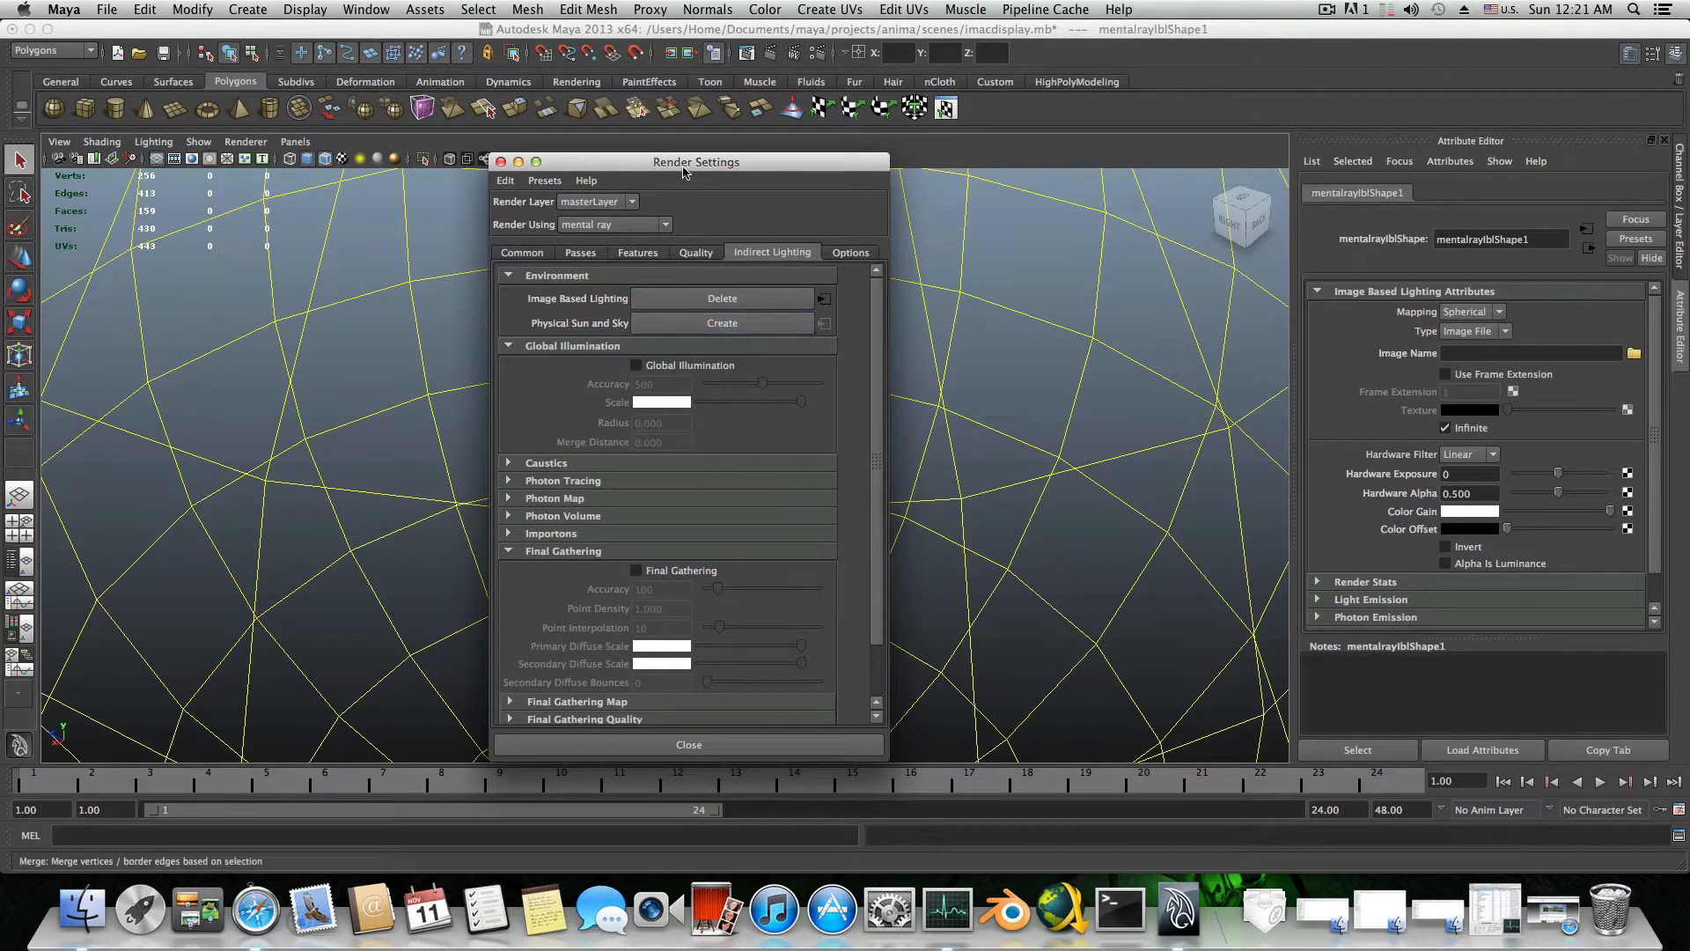
Examine the image-based lighting sphere from outside and inside, with the iMac display model at its centre
key("f")
left_click_drag(683, 163, 248, 164)
left_click_drag(934, 524, 1021, 497, "alt")
right_click_drag(1021, 497, 954, 558, "alt")
left_click_drag(954, 558, 856, 536, "alt")
right_click_drag(856, 536, 1011, 535, "alt")
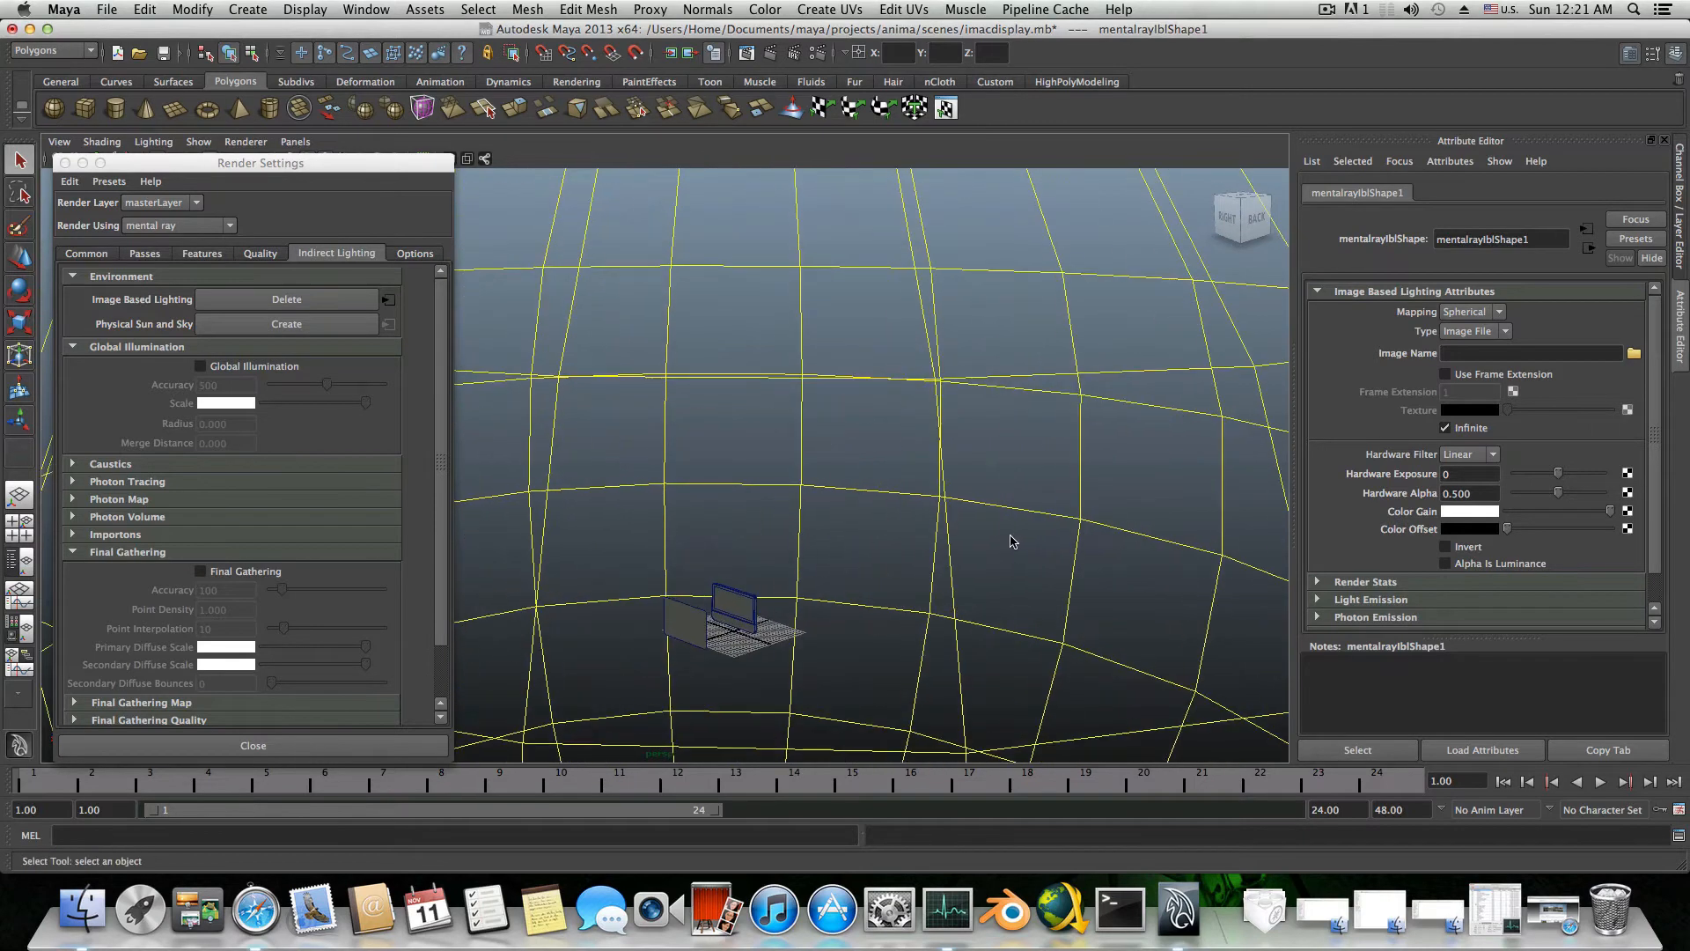
right_click_drag(1067, 479, 706, 482, "alt")
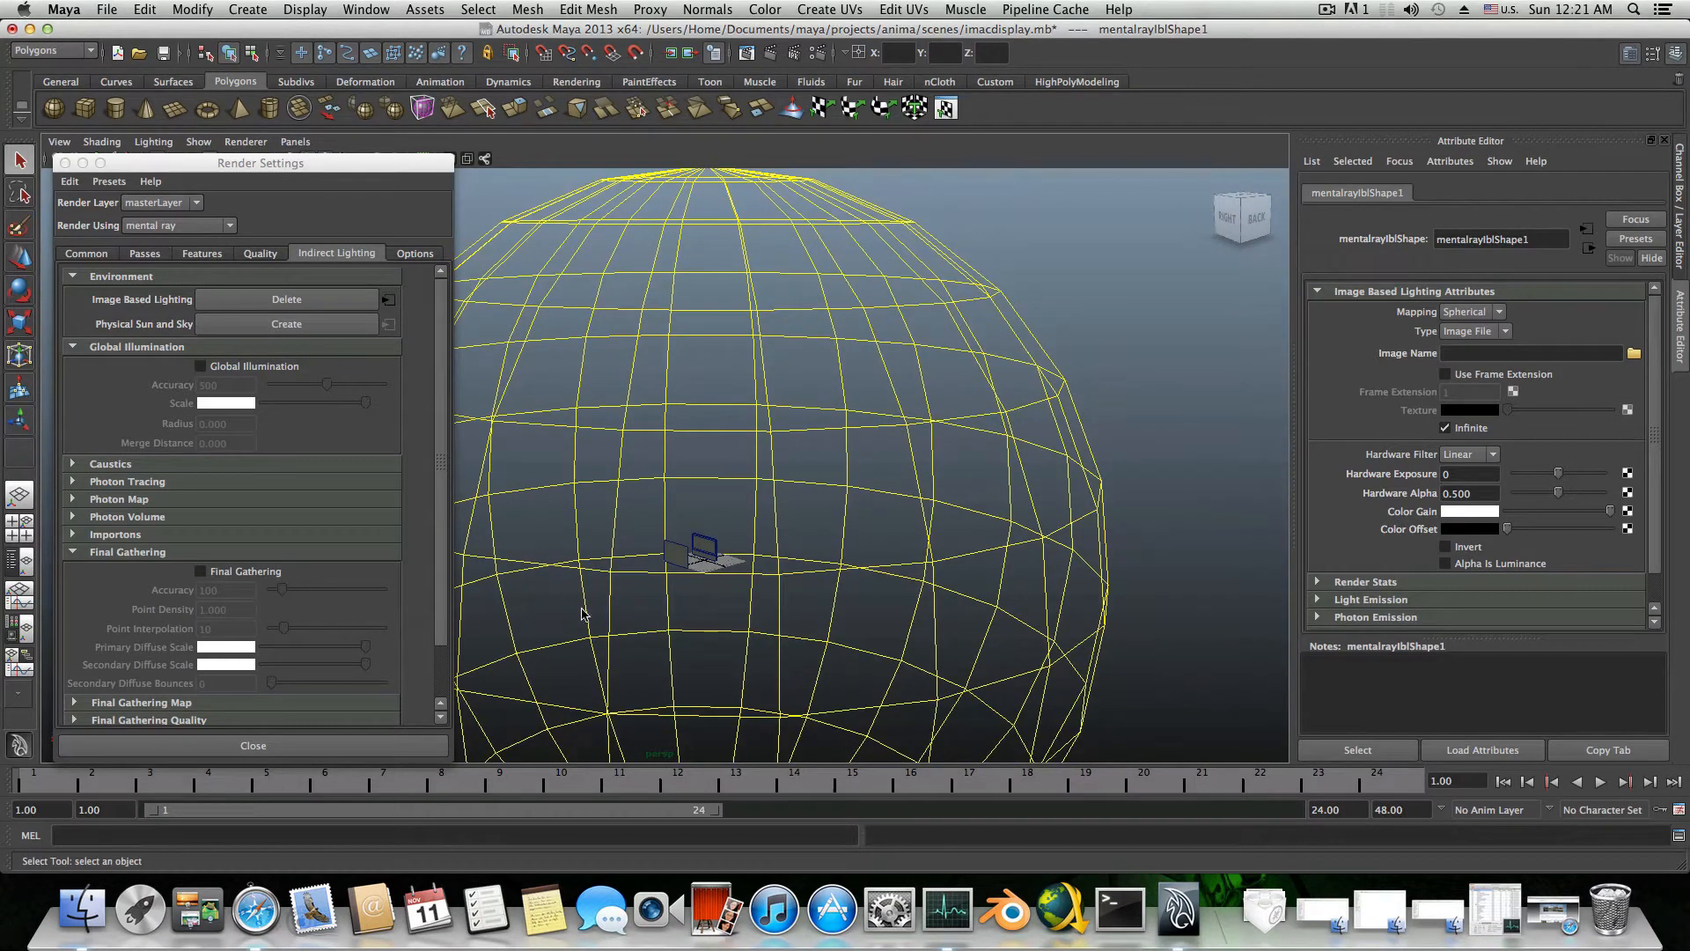
scroll(626, 747, "up", 3)
scroll(631, 741, "down", 2)
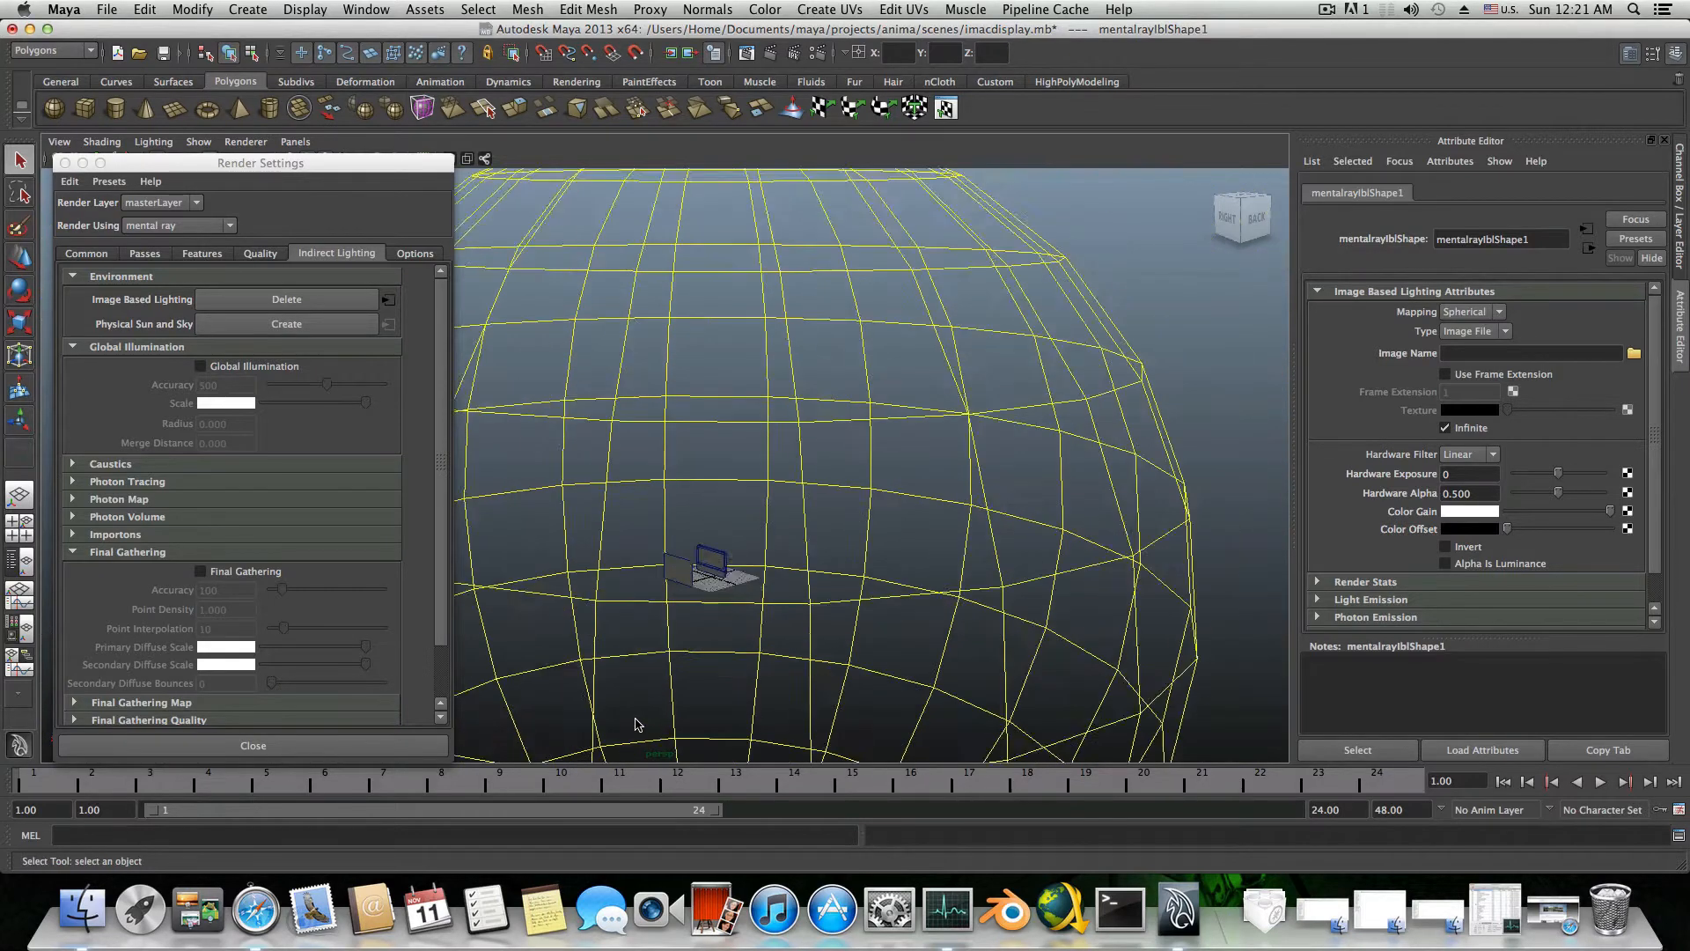
scroll(651, 704, "down", 2)
scroll(786, 640, "up", 5)
right_click_drag(787, 640, 869, 643, "alt")
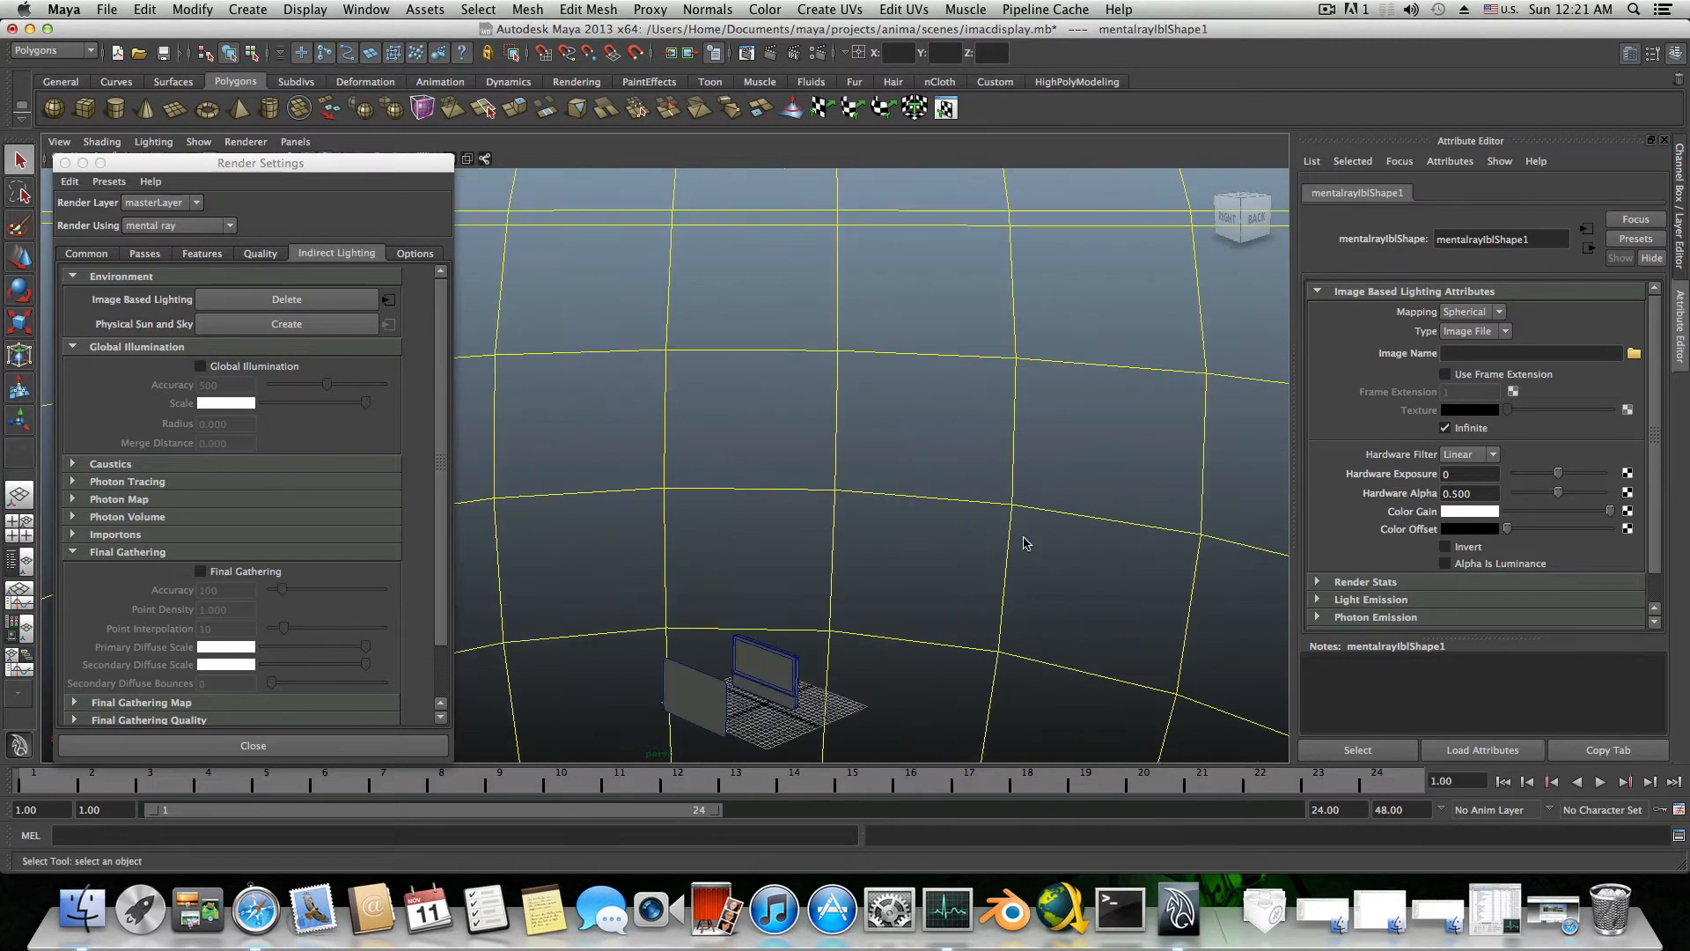
Browse for the lighting sphere's image, going from Home_2 through apps for burning, apps, graphicsapps and FORMAYA to the Fh_HDRI Map Pack 01 folder
left_click(1634, 353)
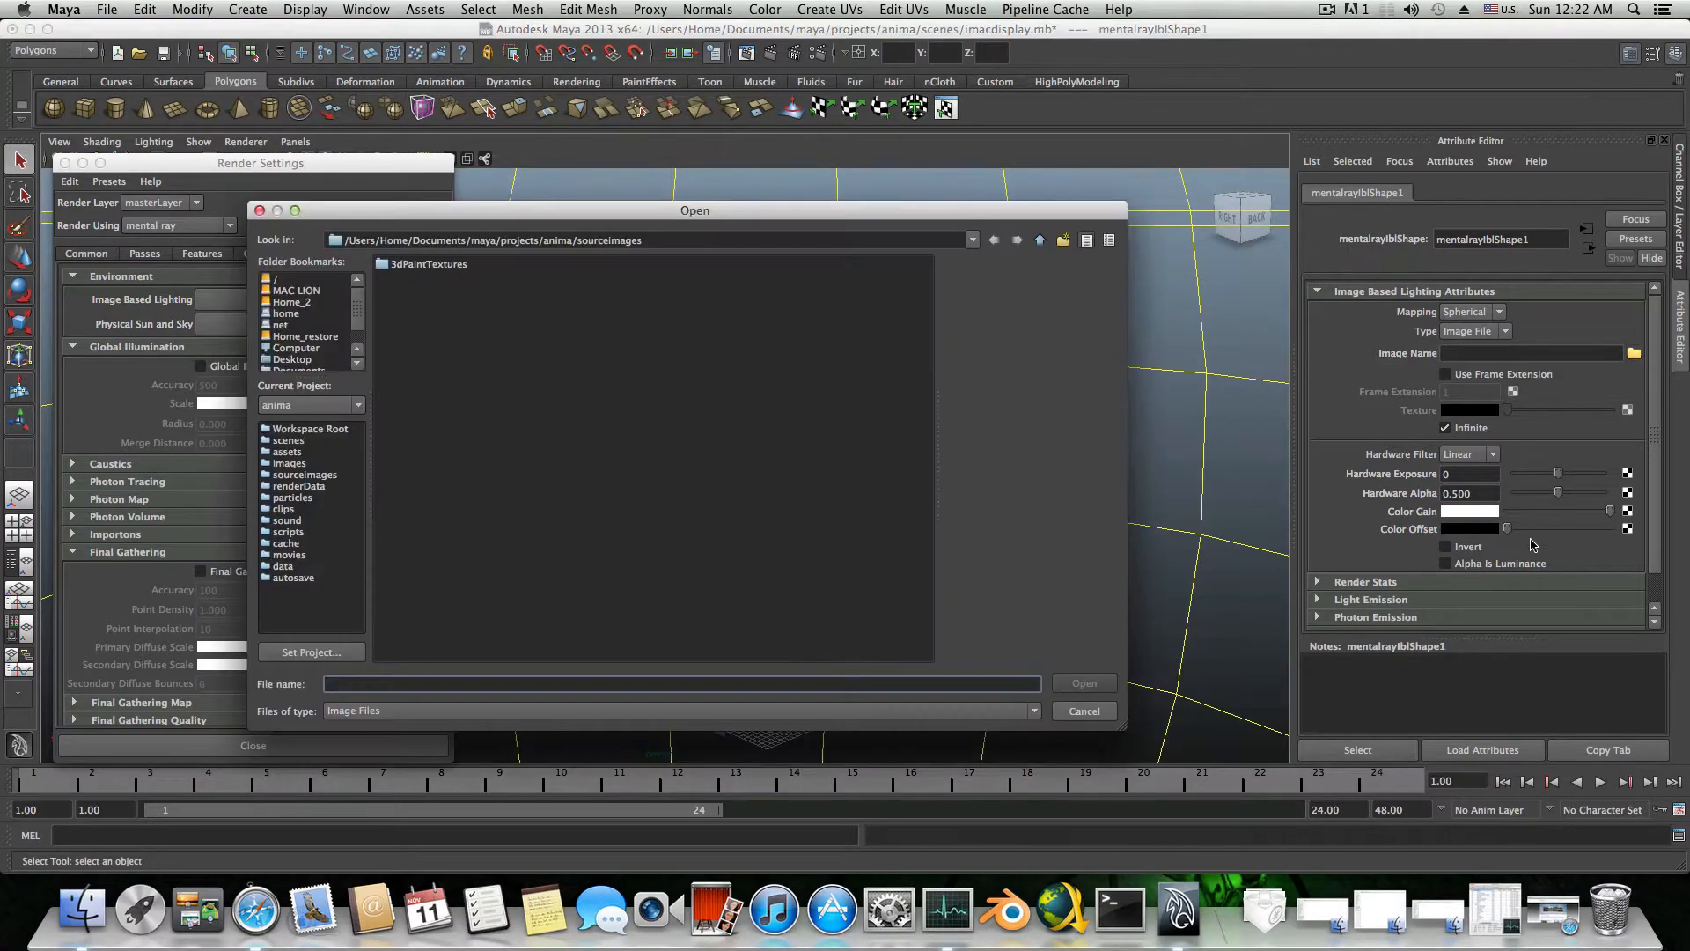
left_click(296, 302)
left_click(432, 294)
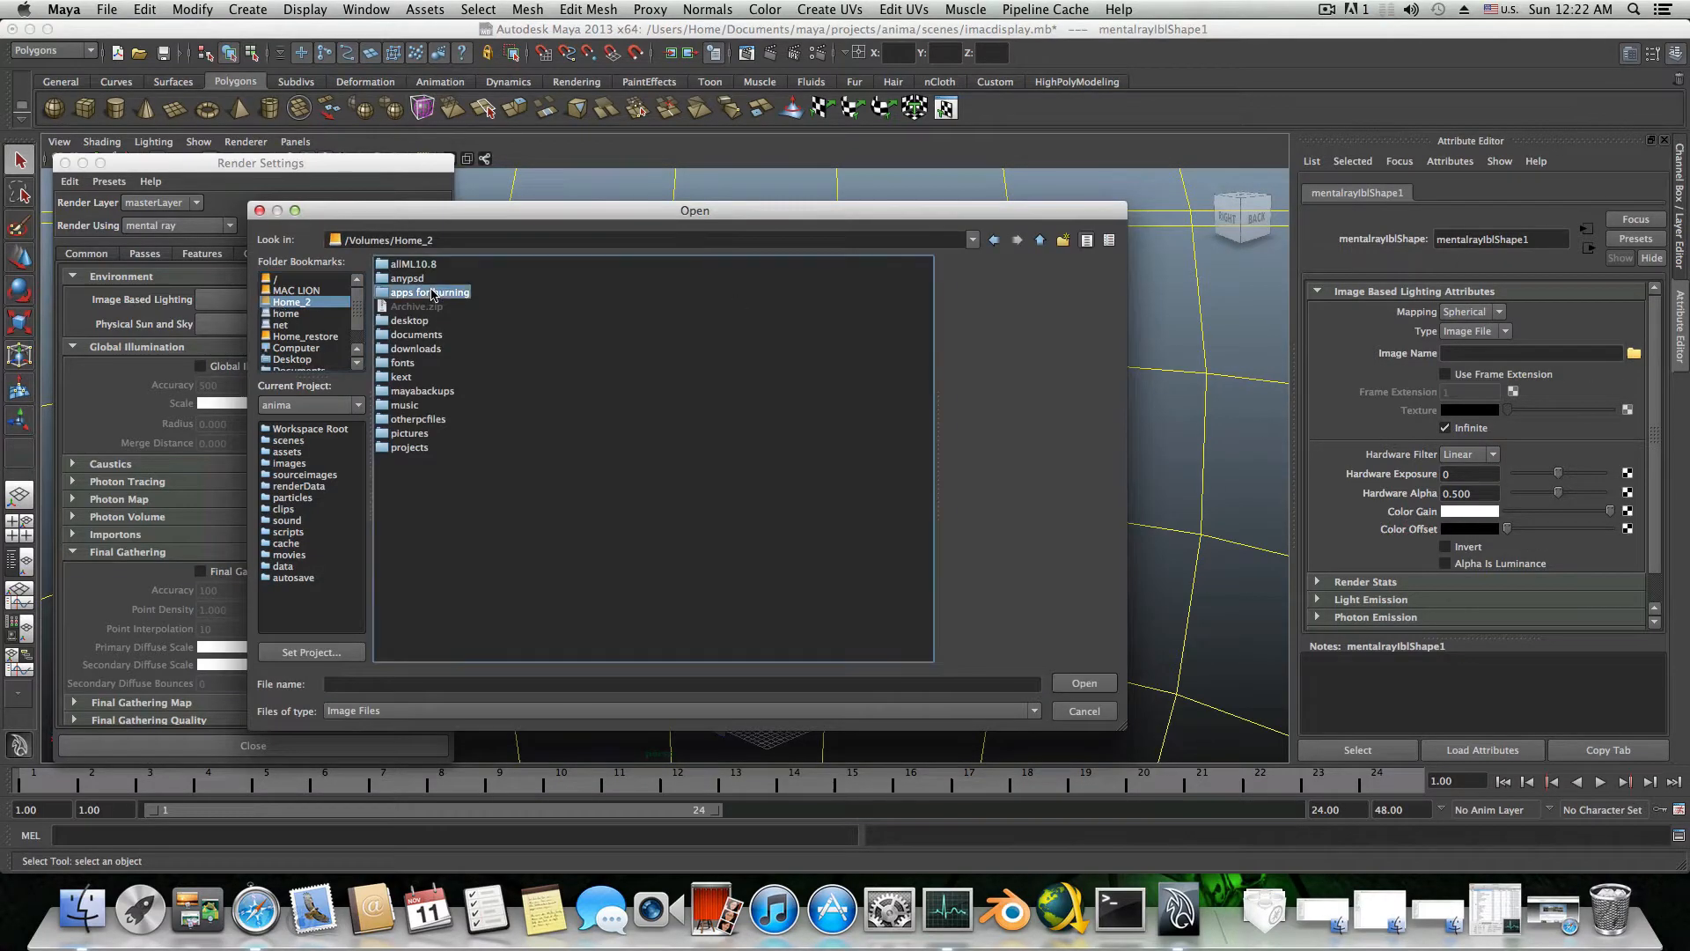
double_click(408, 294)
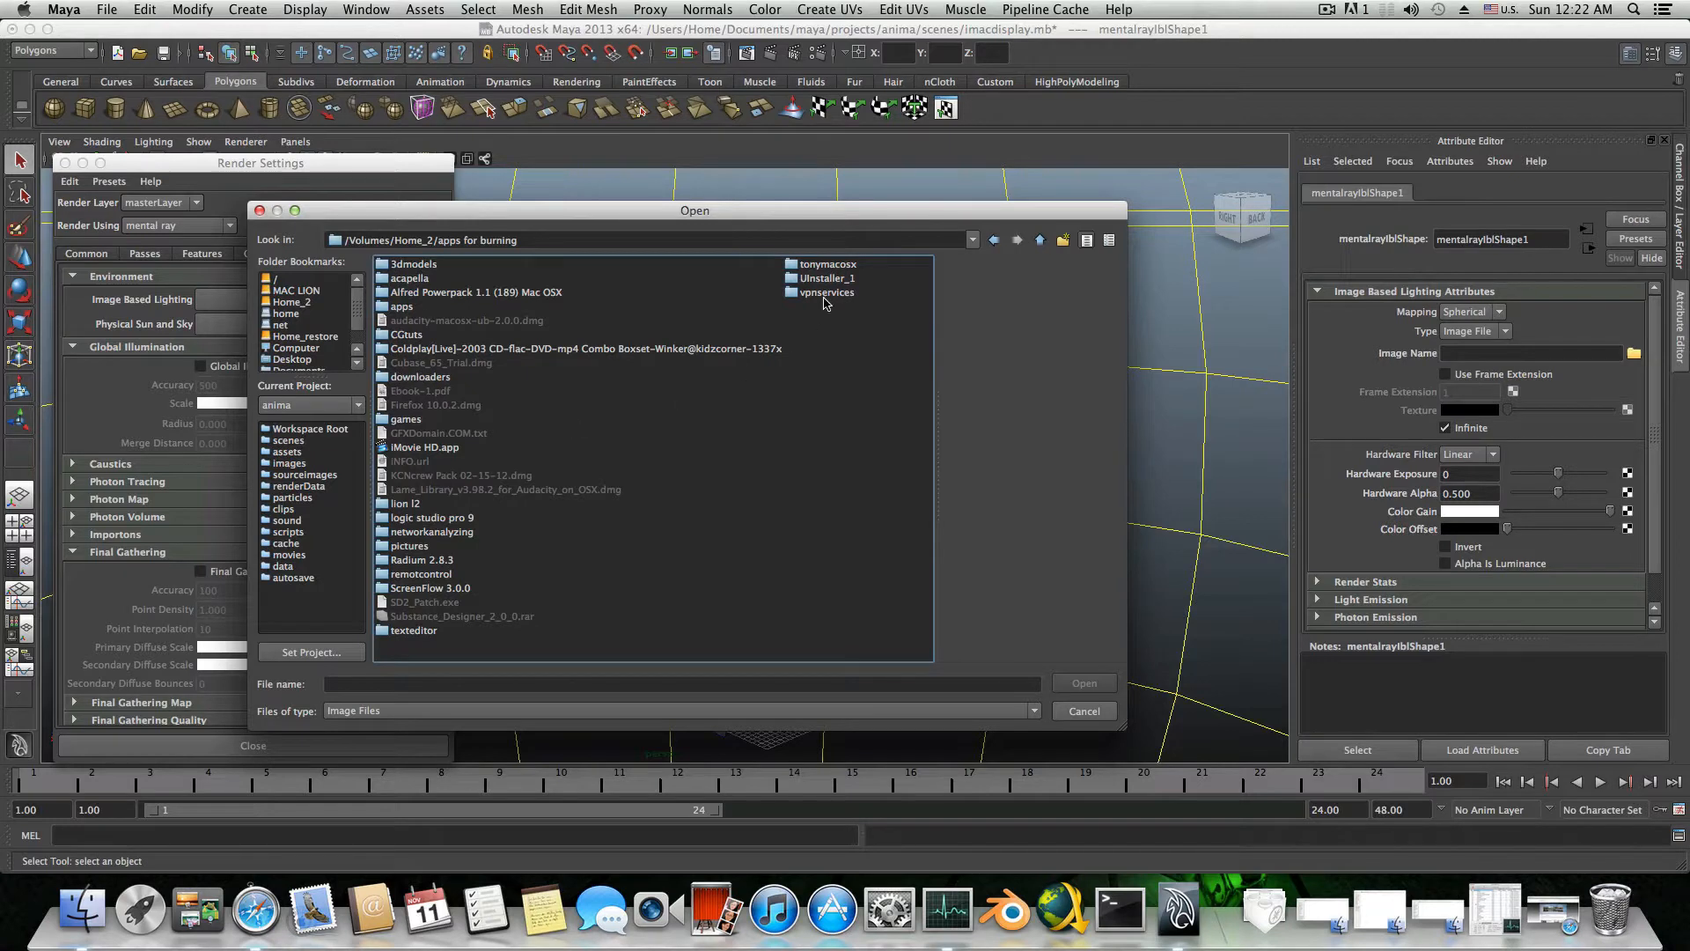
double_click(404, 307)
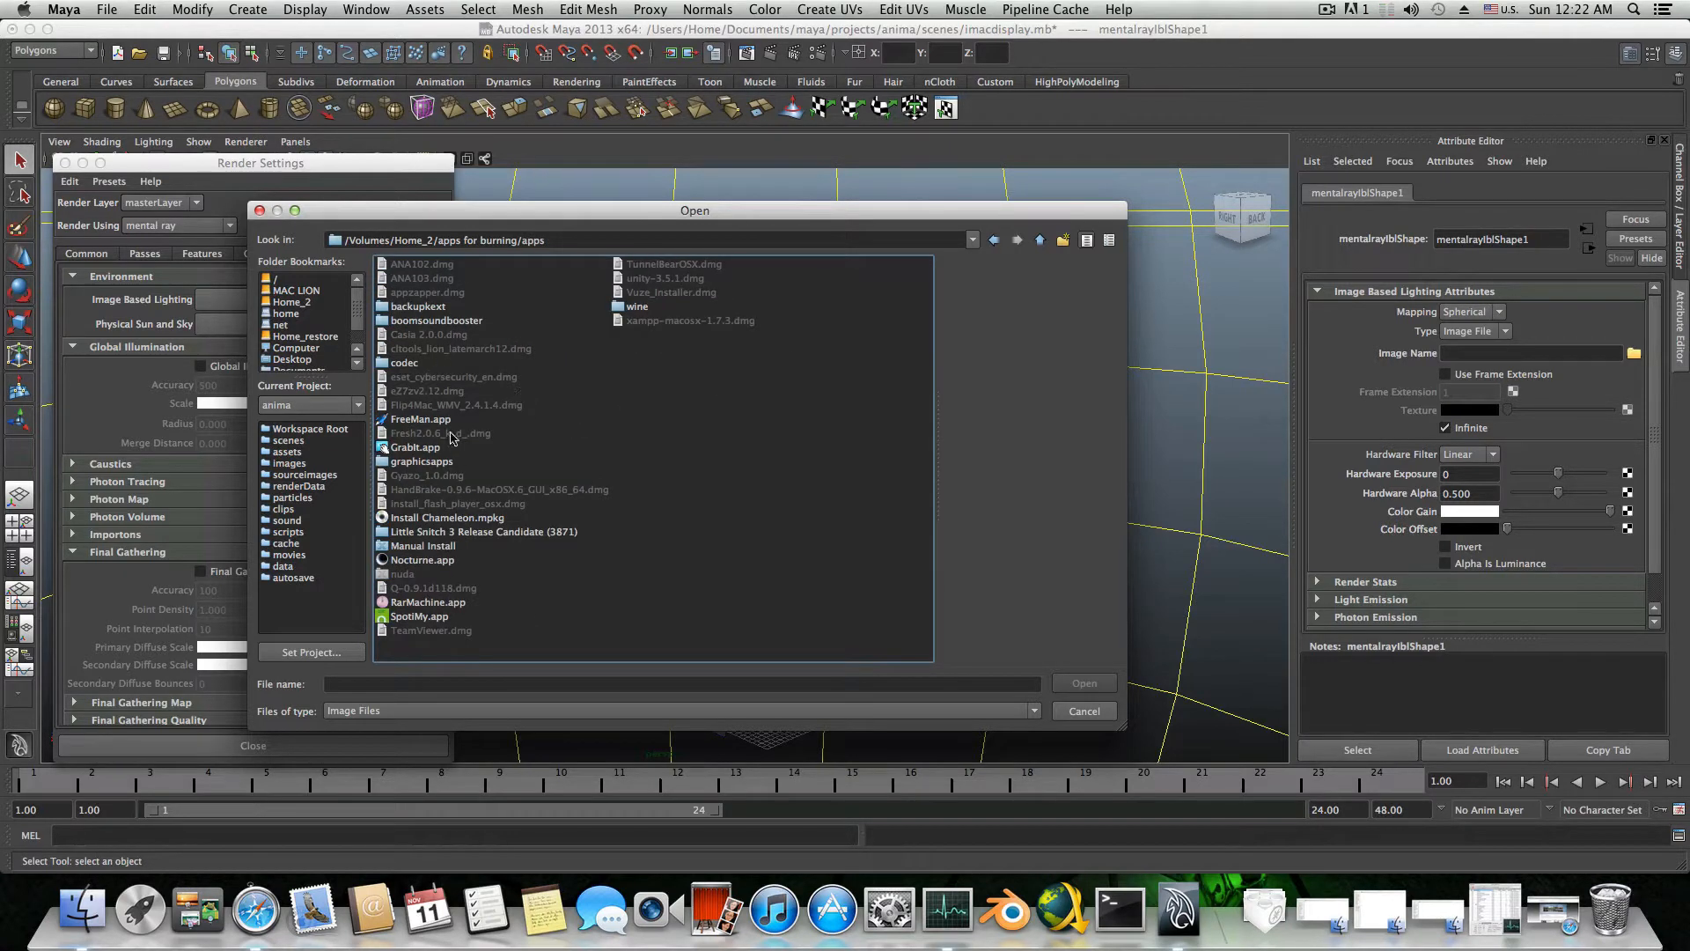
left_click(417, 463)
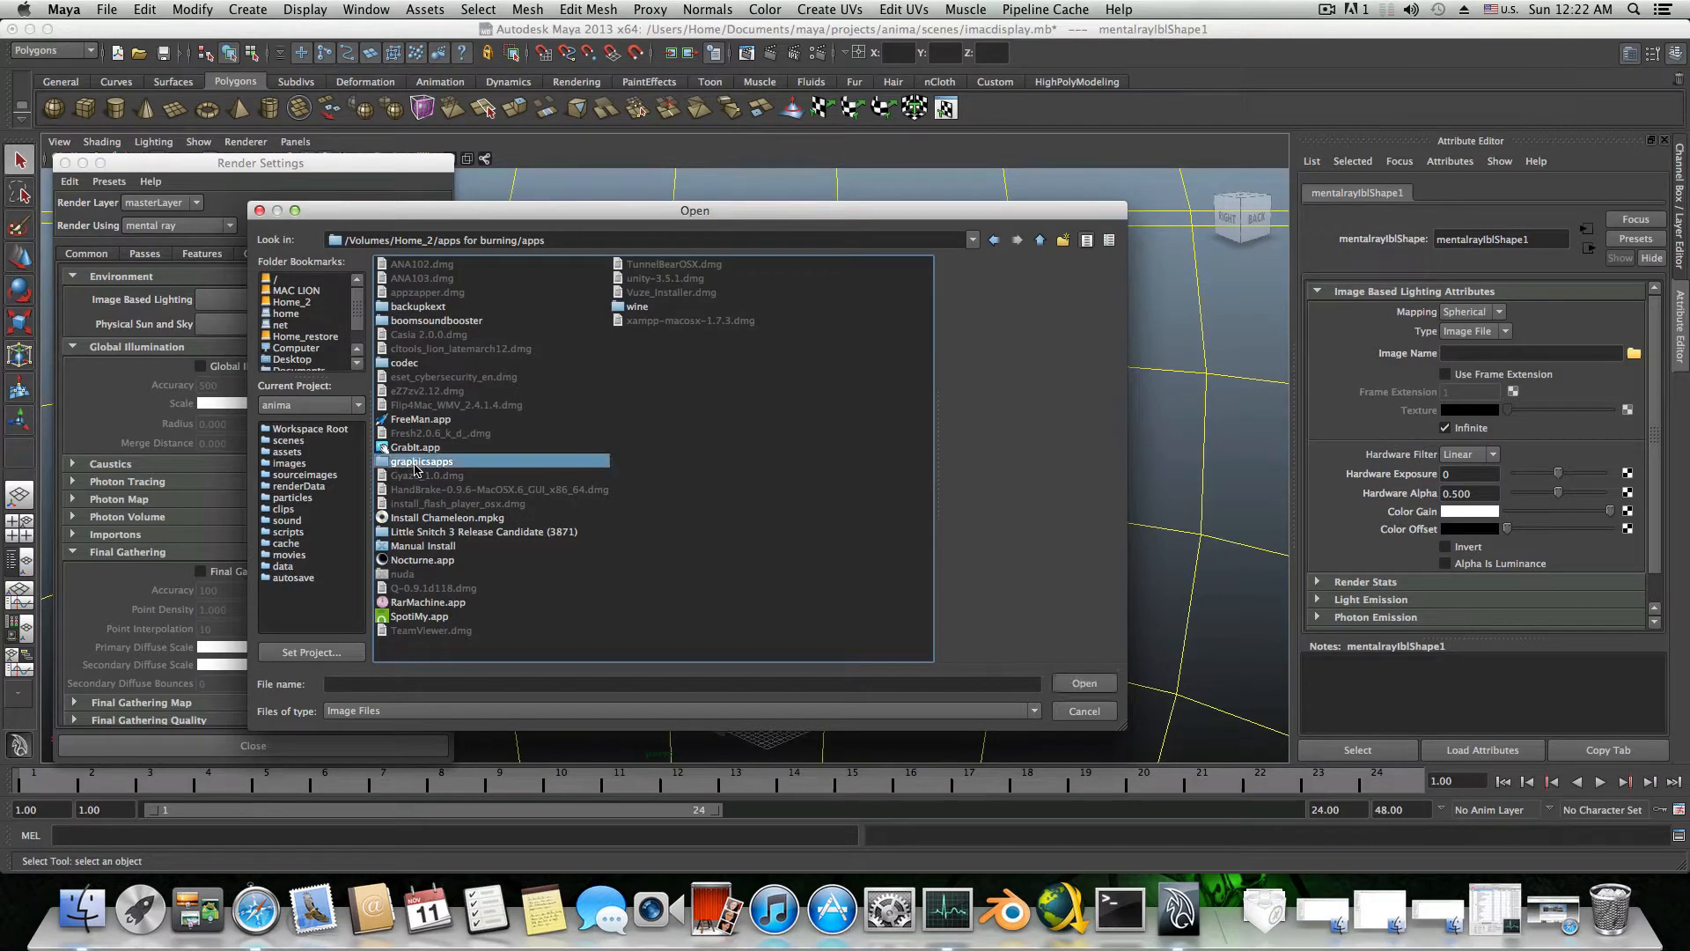
double_click(420, 464)
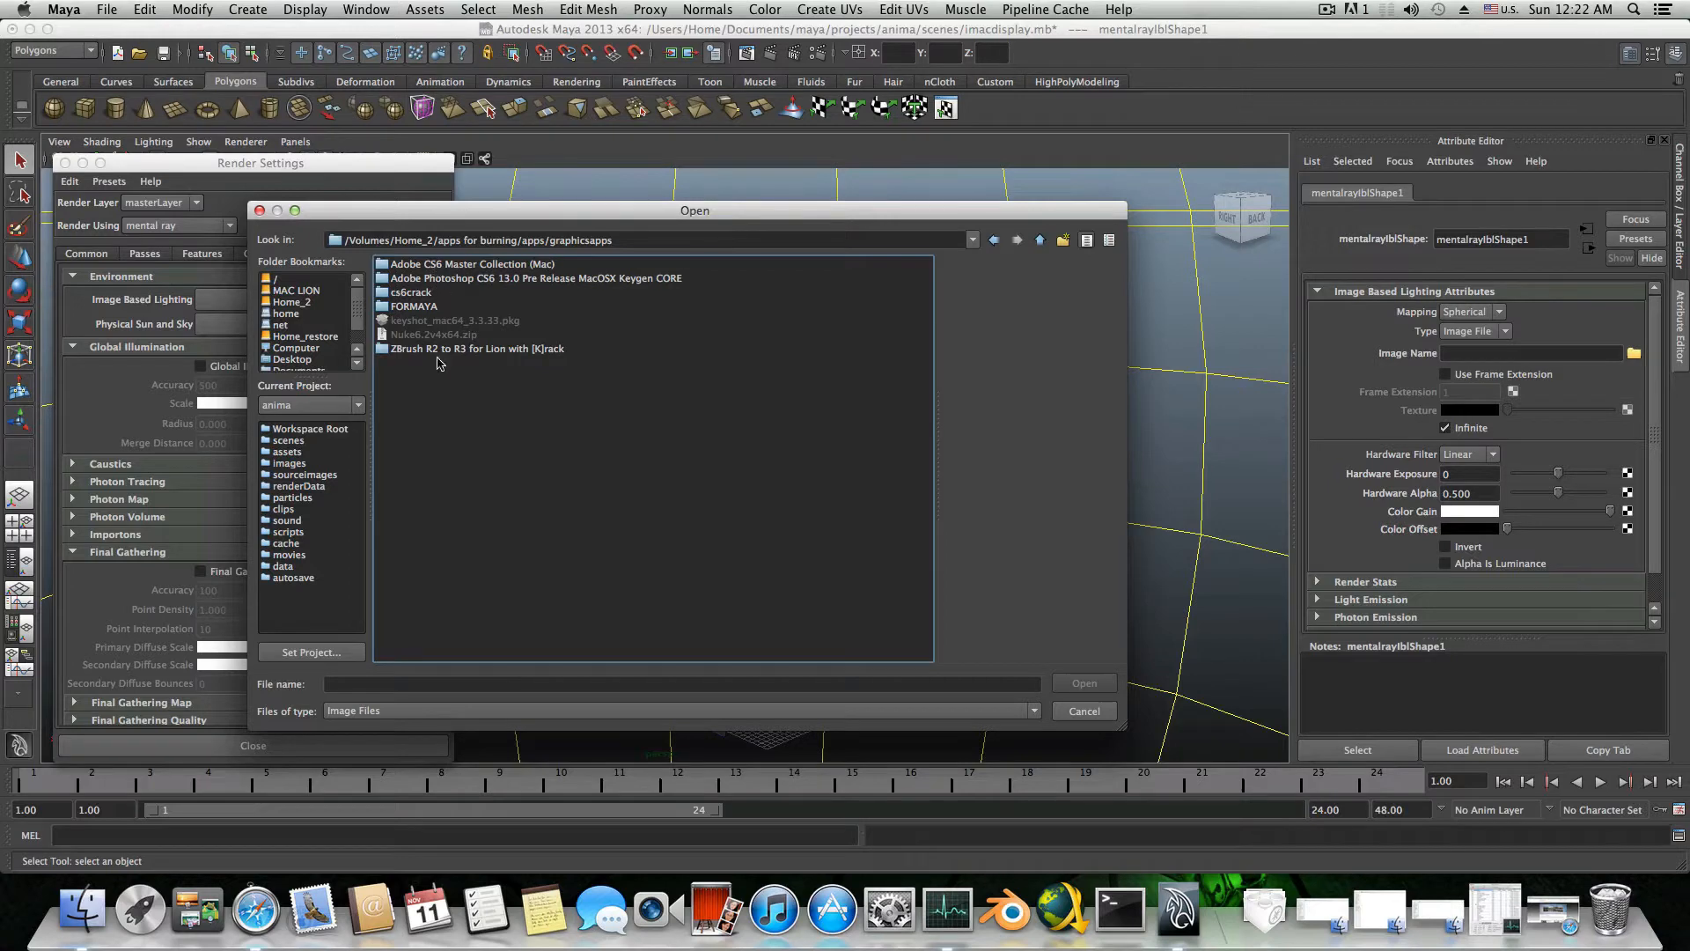
double_click(406, 307)
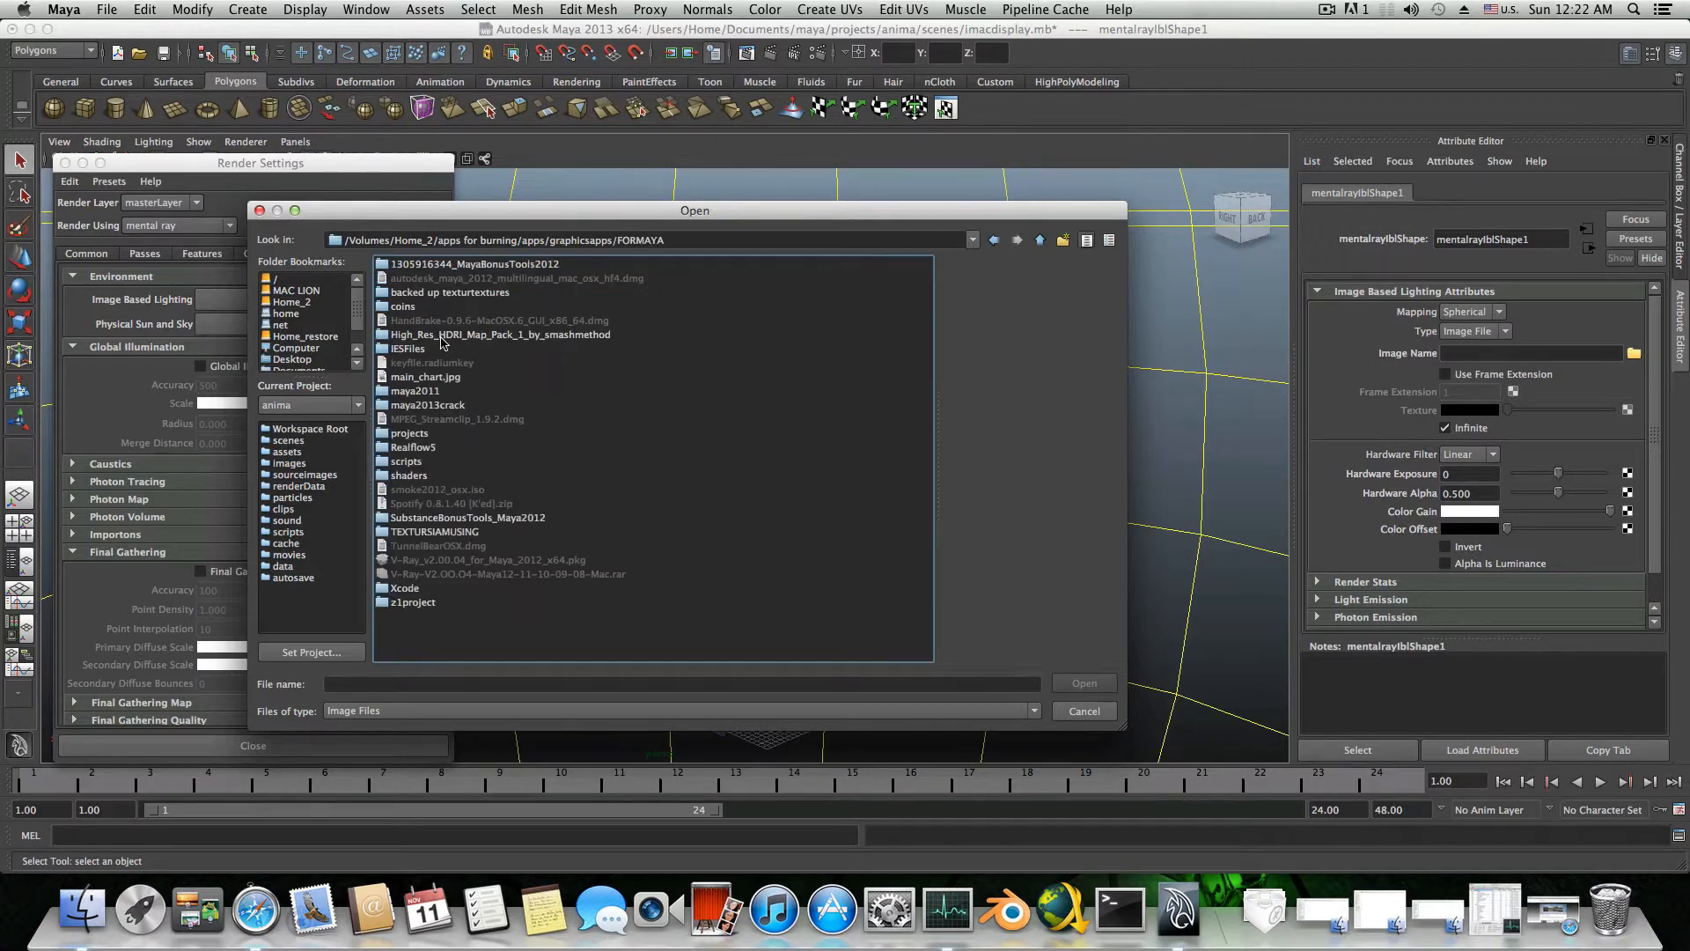
double_click(441, 337)
double_click(424, 265)
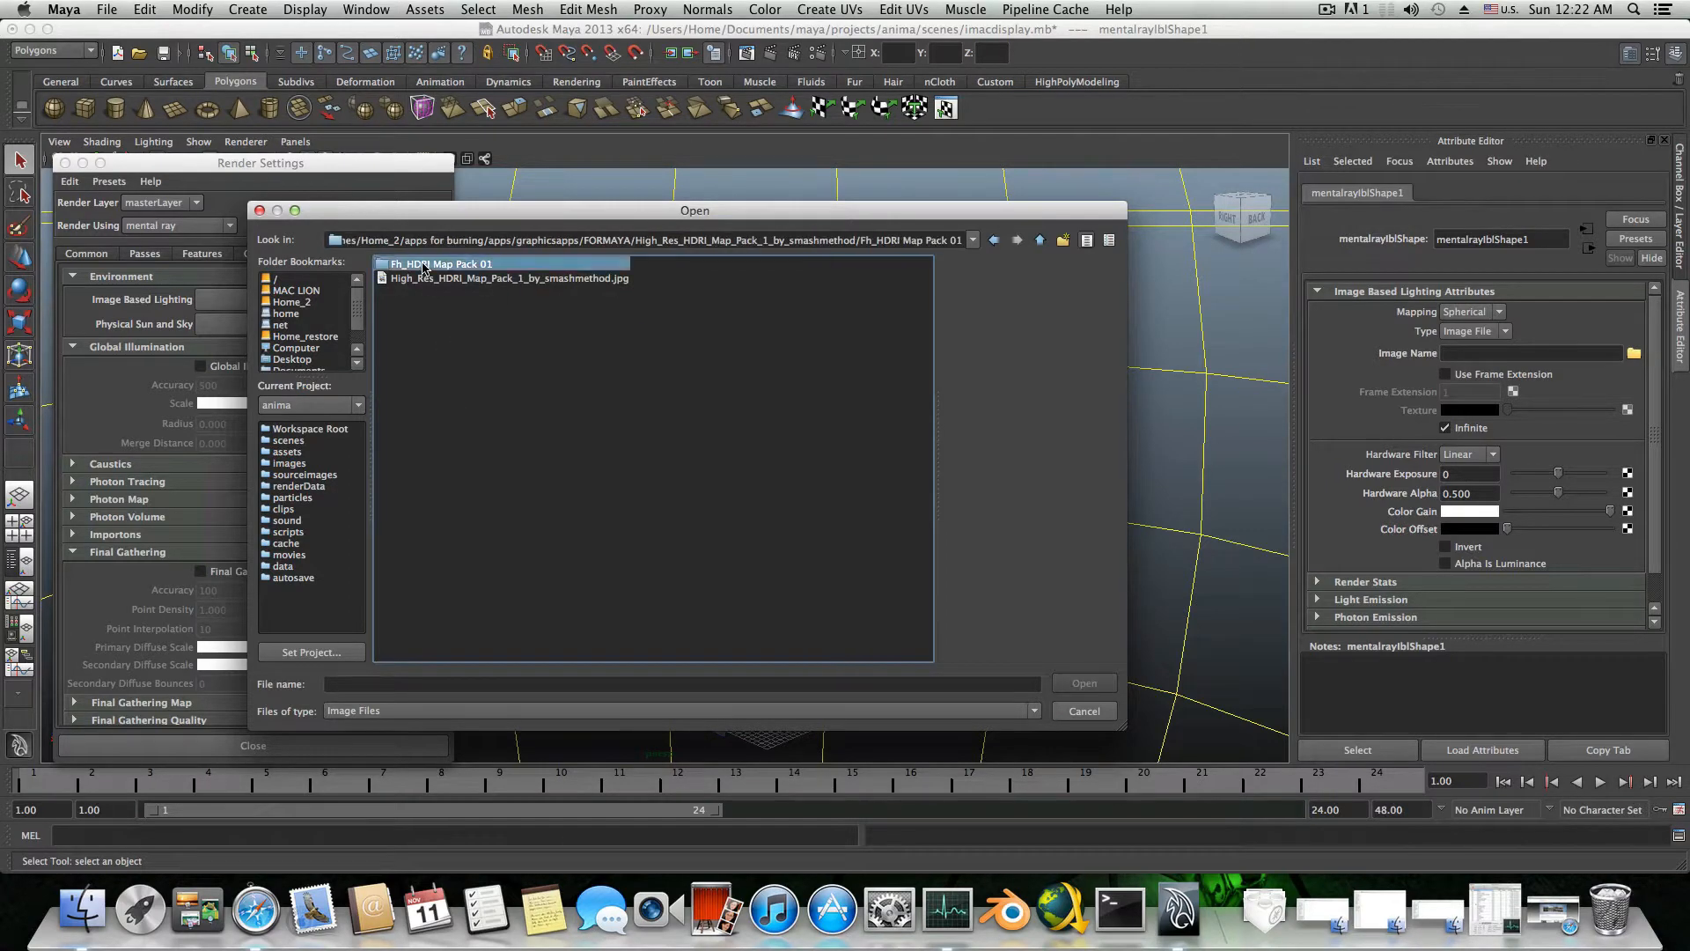
Load Fh_HDRI-Pack1-01.hdr as the image of the image-based lighting sphere
left_click(455, 321)
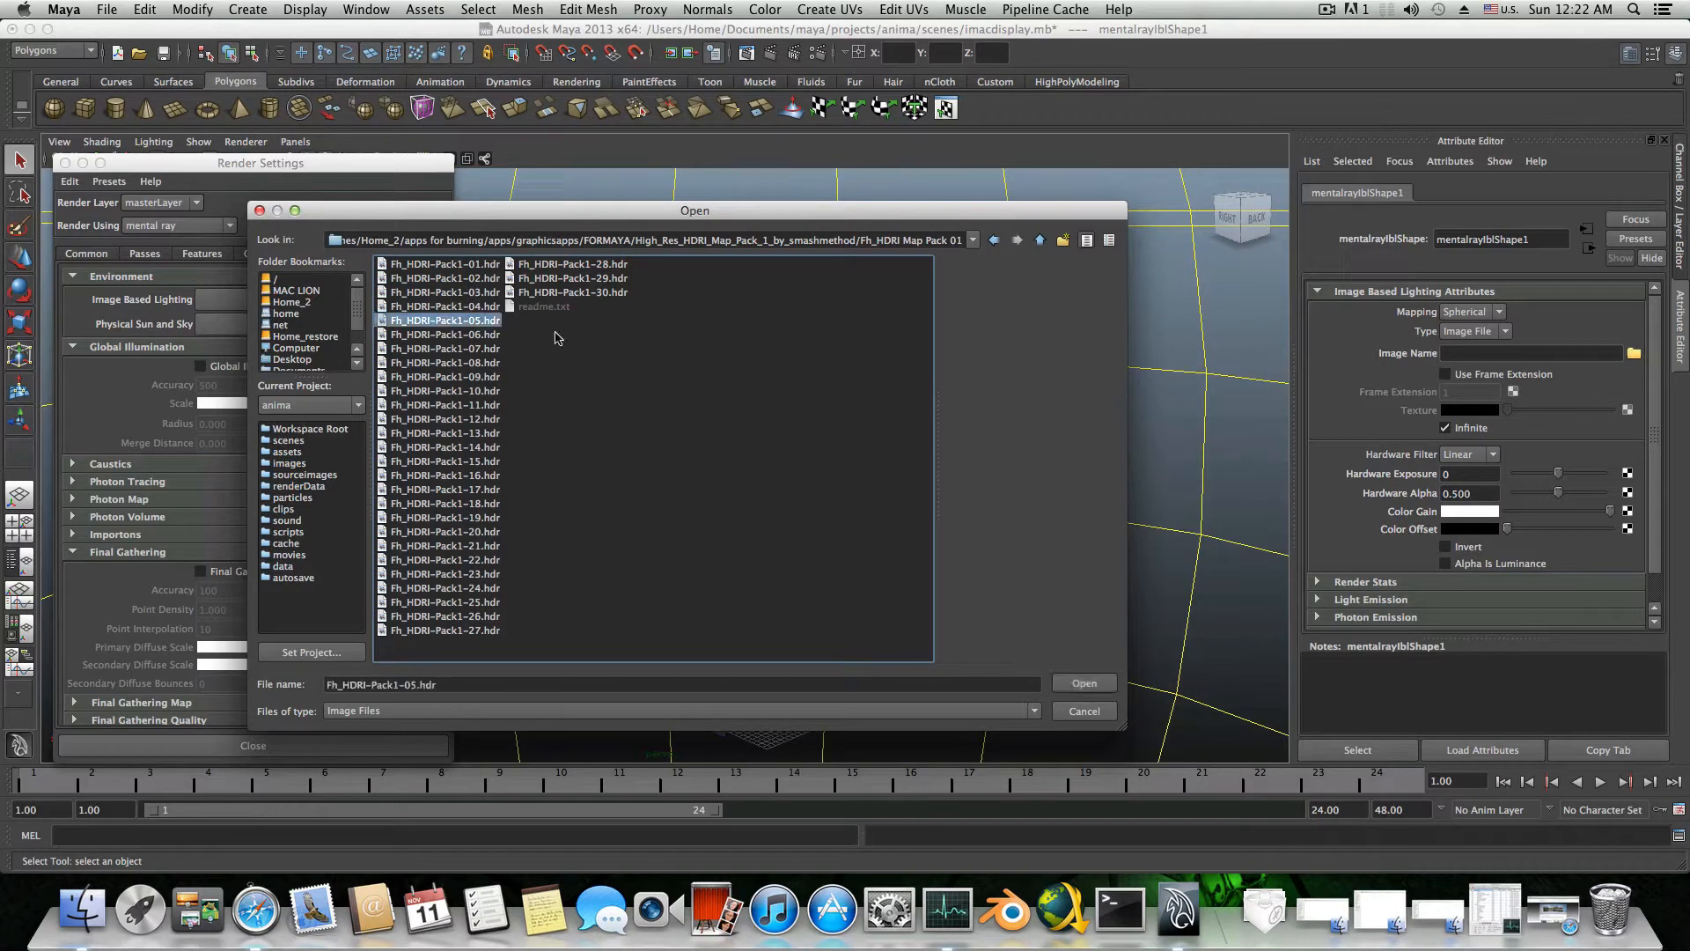
left_click(419, 265)
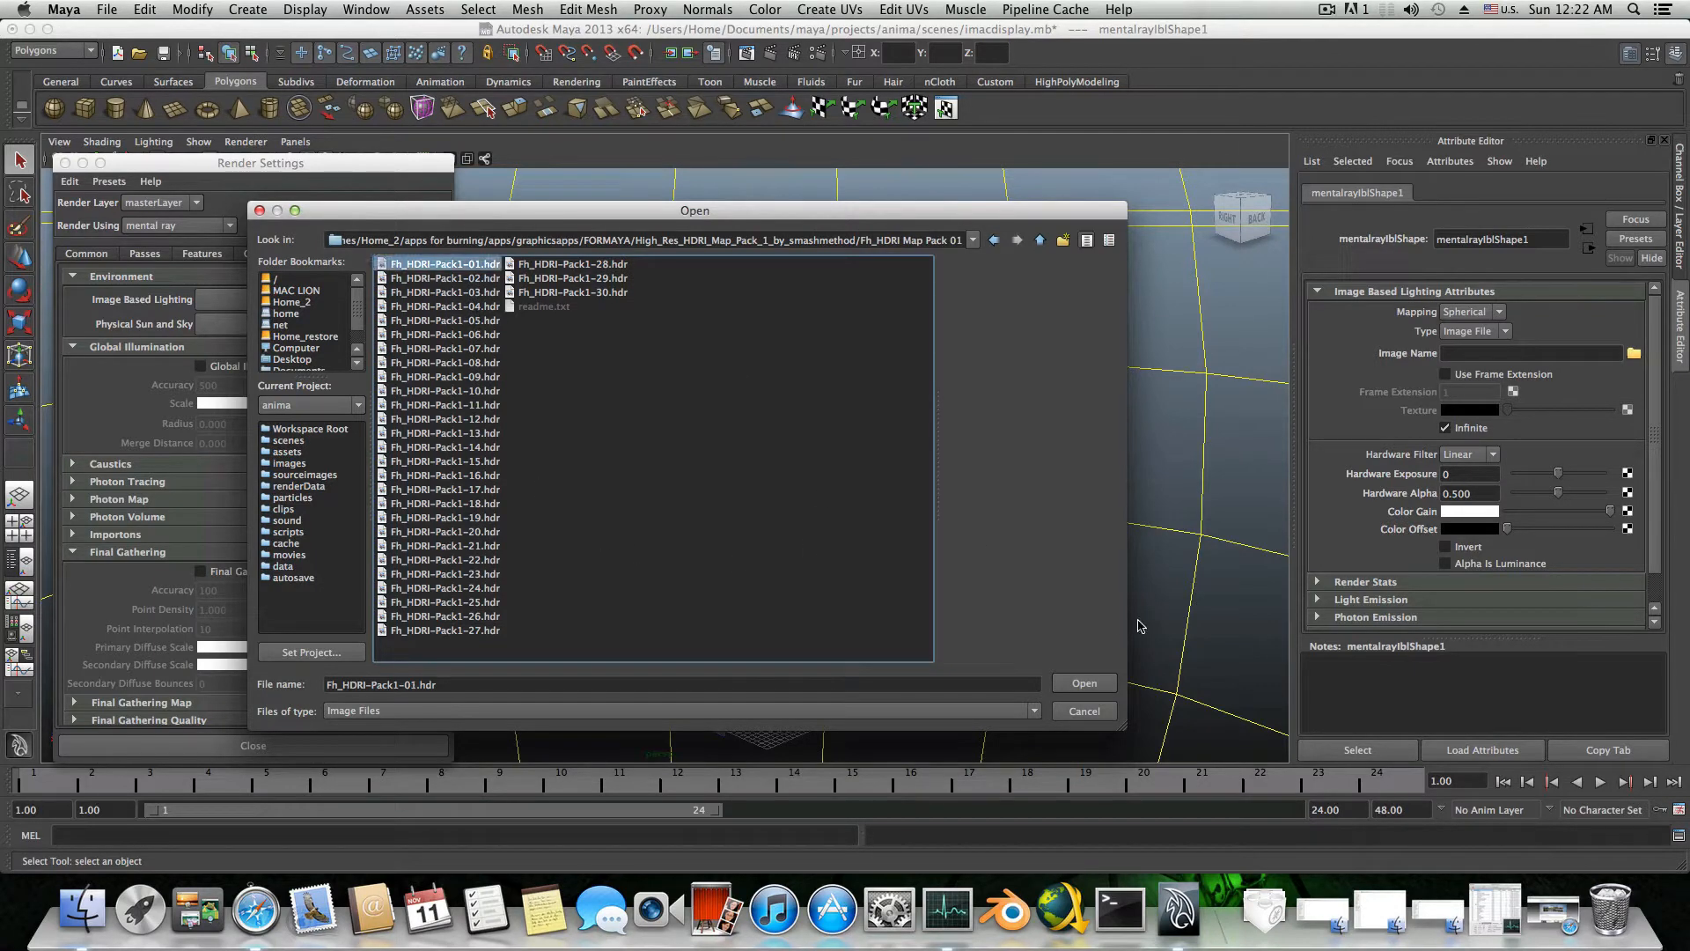
left_click(1100, 683)
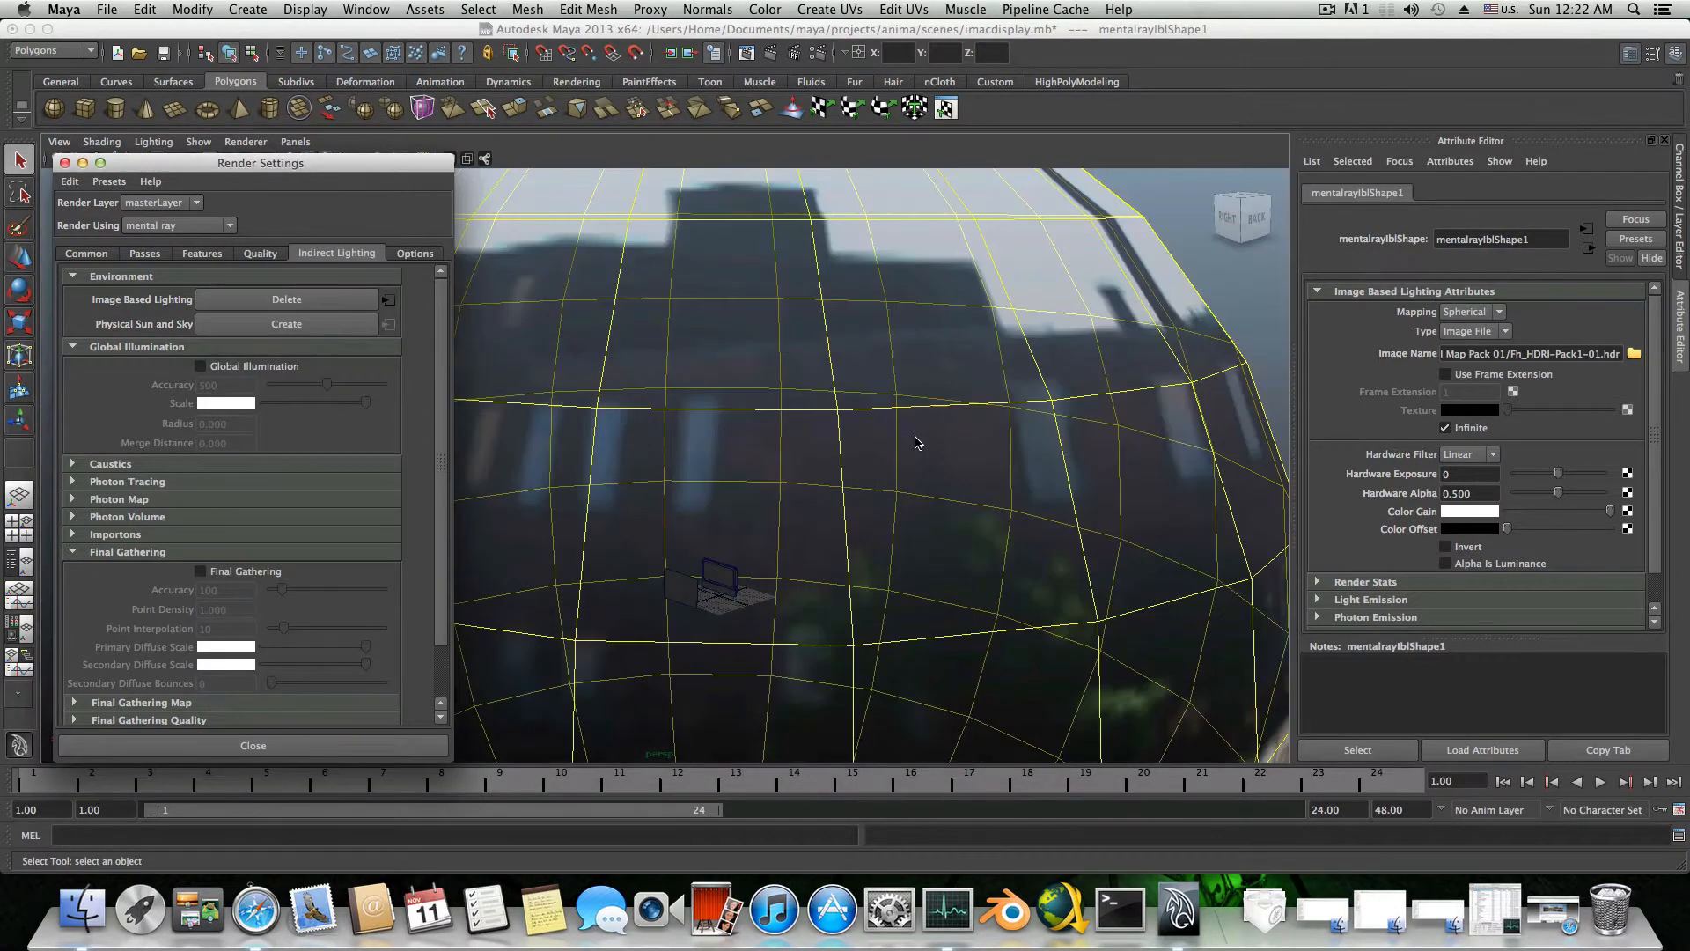
Examine the HDRI environment around the scene and the iMac display up close against it
scroll(915, 443, "down", 5)
scroll(986, 468, "down", 3)
left_click_drag(1009, 438, 829, 461, "alt")
scroll(829, 461, "up", 3)
scroll(829, 462, "up", 8)
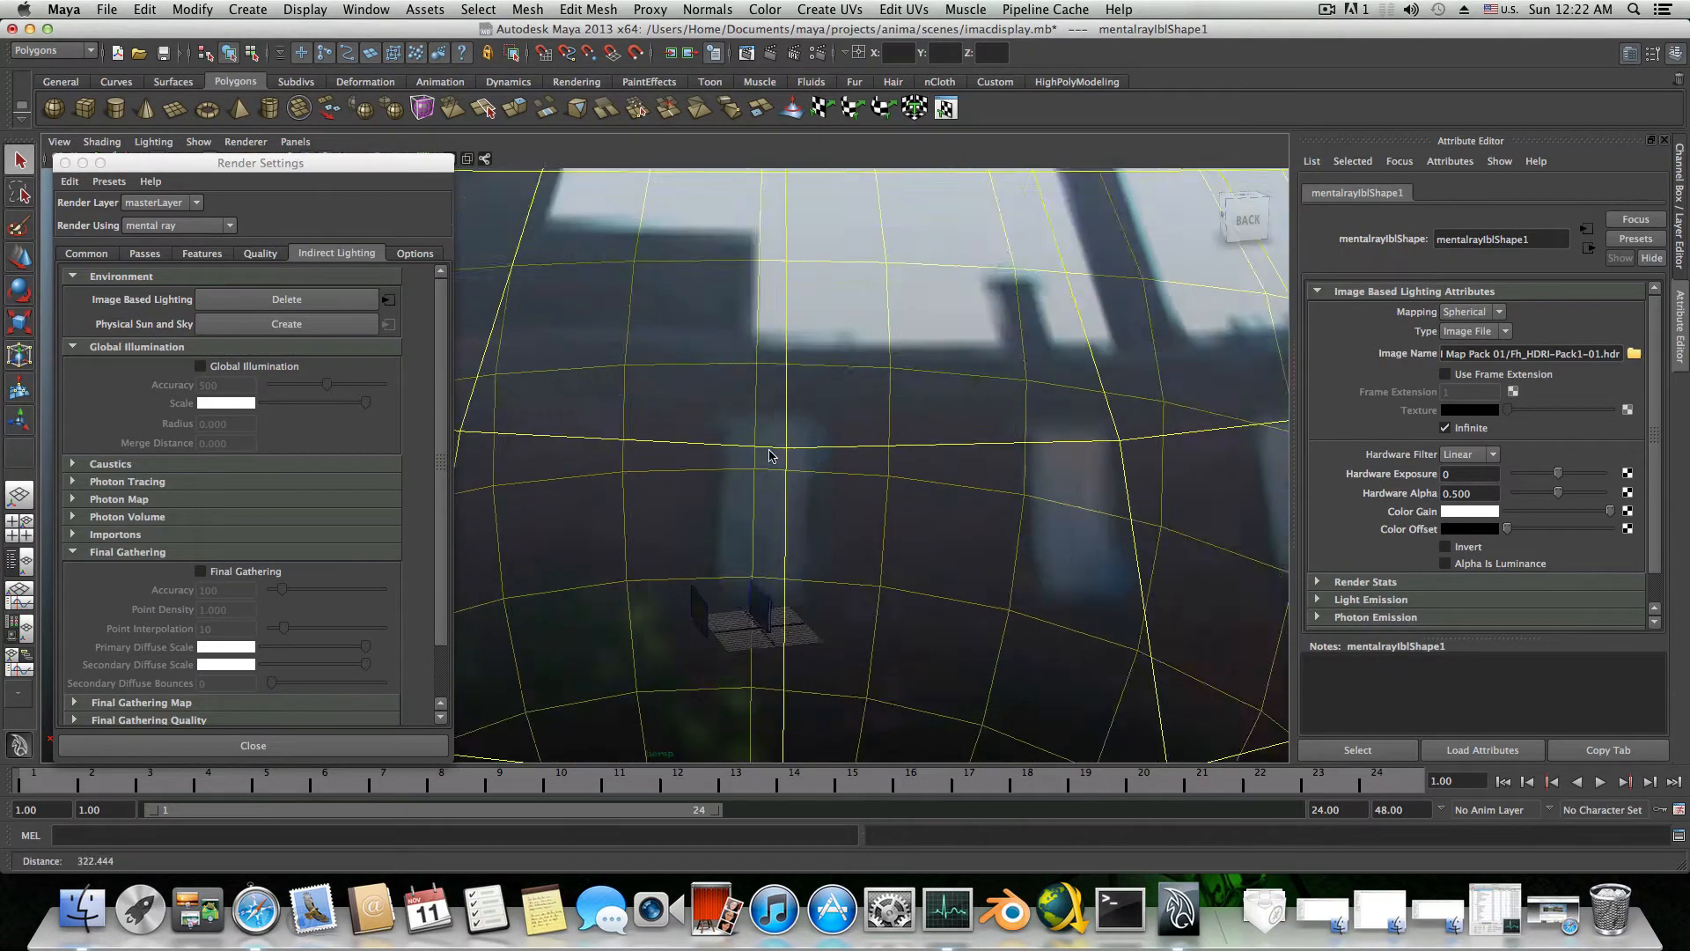
right_click_drag(975, 455, 887, 456, "alt")
middle_click_drag(887, 457, 873, 359, "alt")
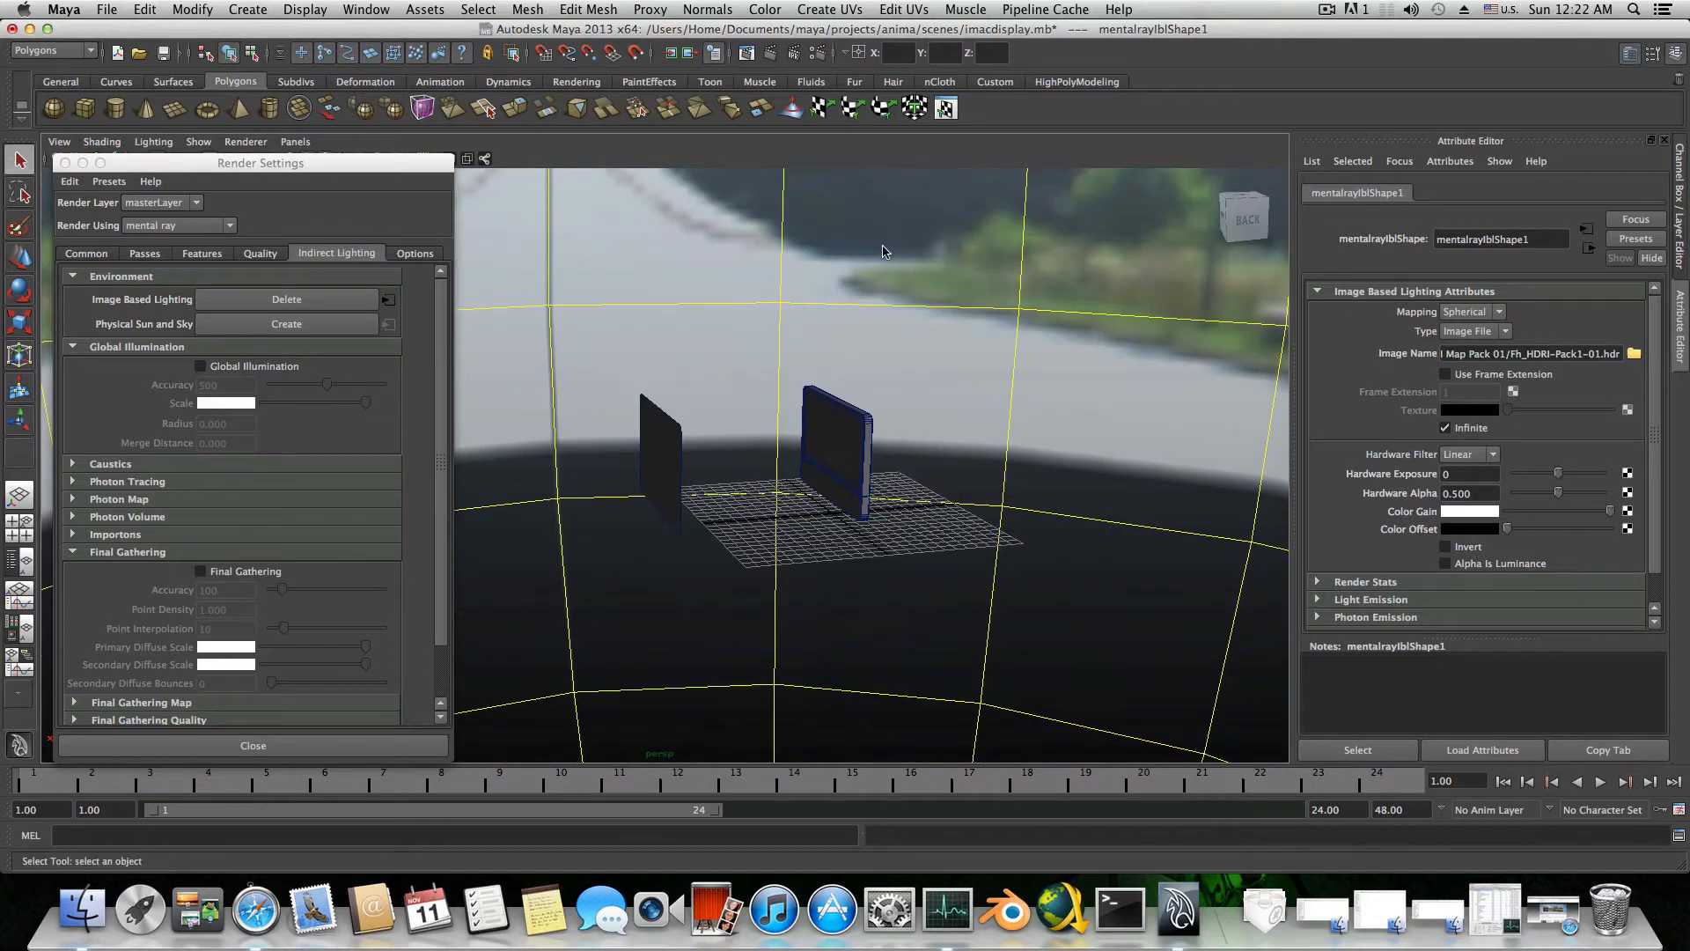
right_click_drag(873, 359, 1026, 359, "alt")
middle_click_drag(1026, 359, 852, 361, "alt")
right_click_drag(852, 361, 1010, 399, "alt")
middle_click_drag(1011, 400, 897, 417, "alt")
right_click_drag(897, 417, 1199, 437, "alt")
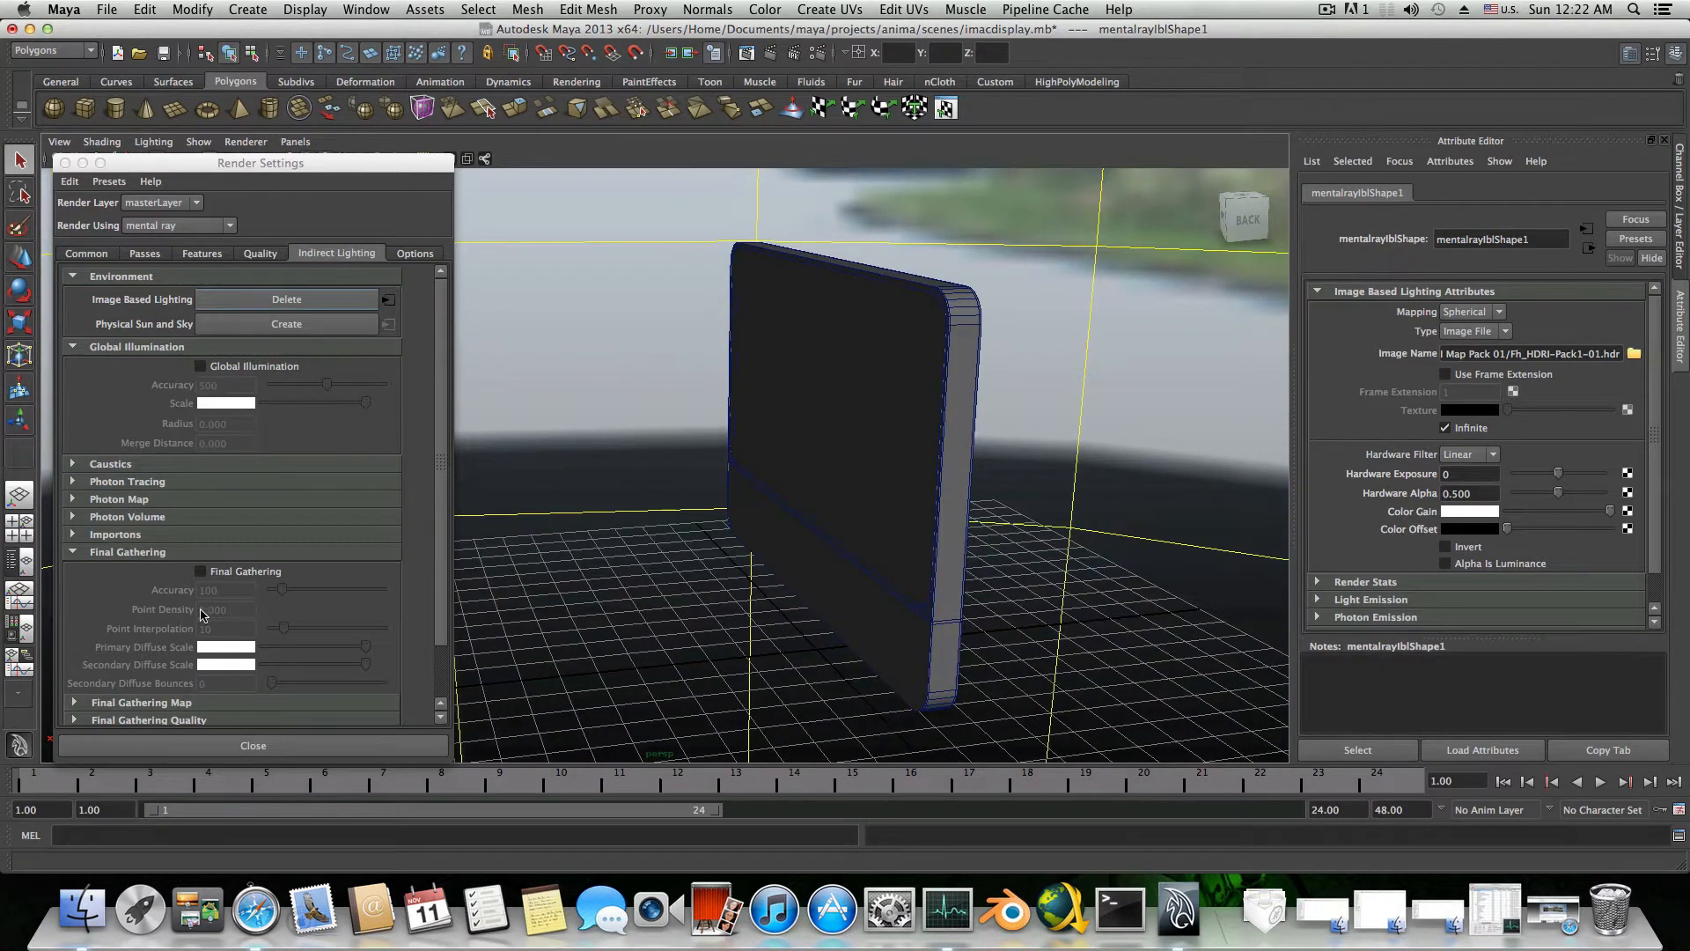
left_click_drag(232, 169, 698, 146)
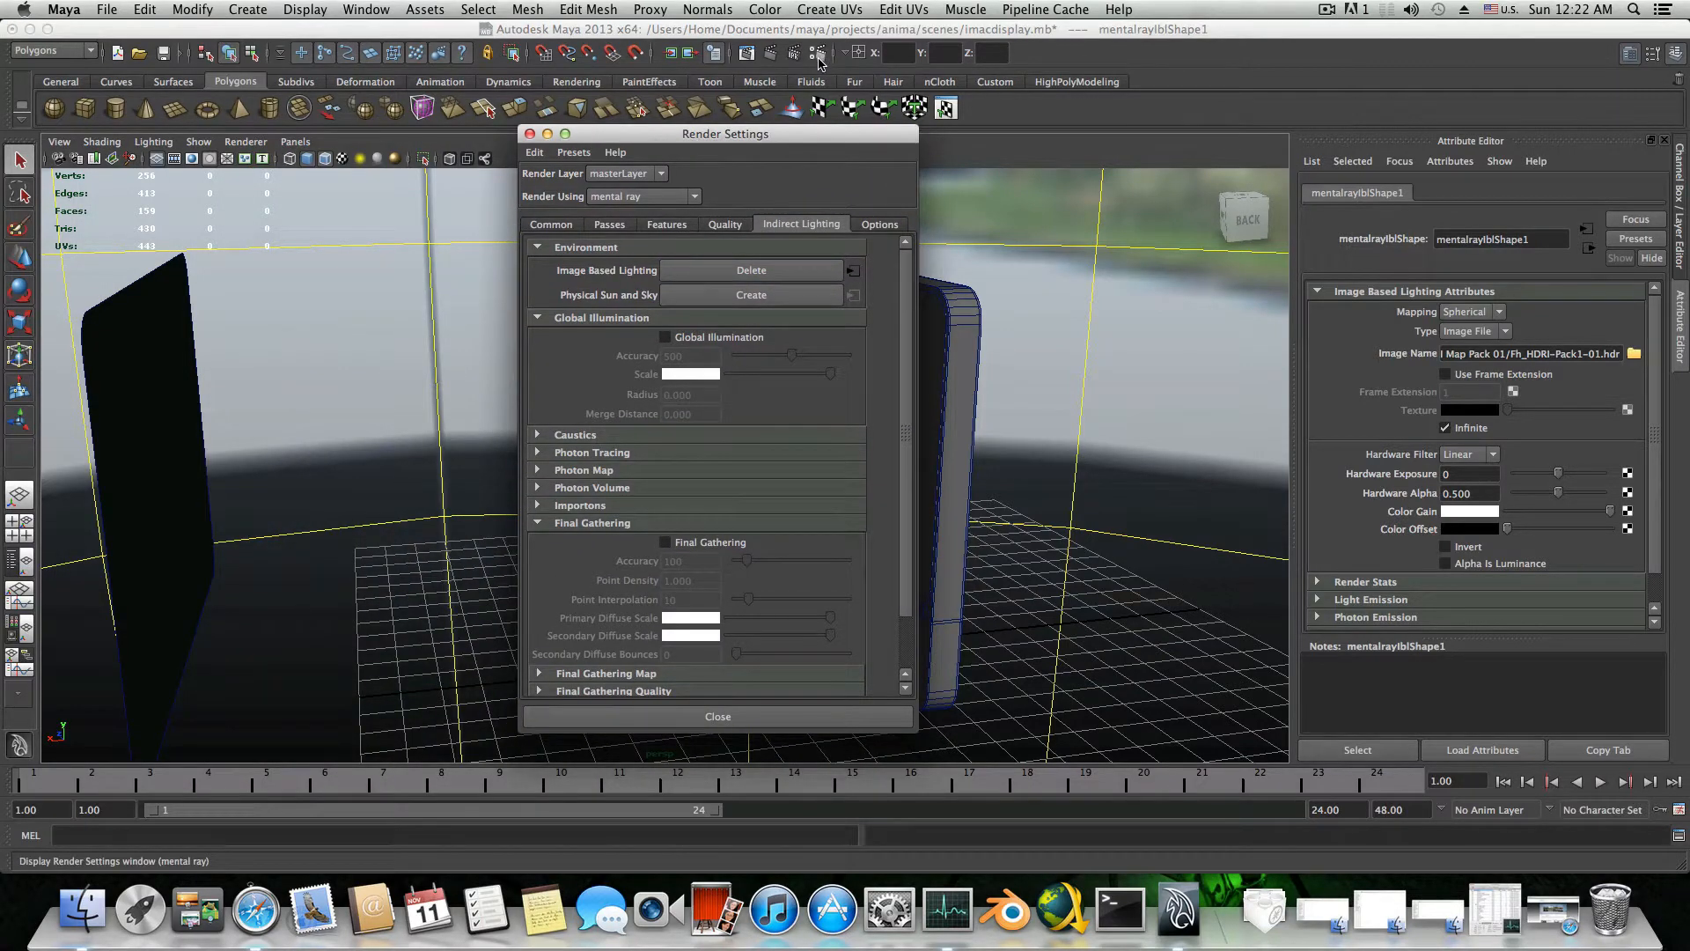
Turn on Final Gathering in the mental ray indirect lighting settings
left_click(664, 541)
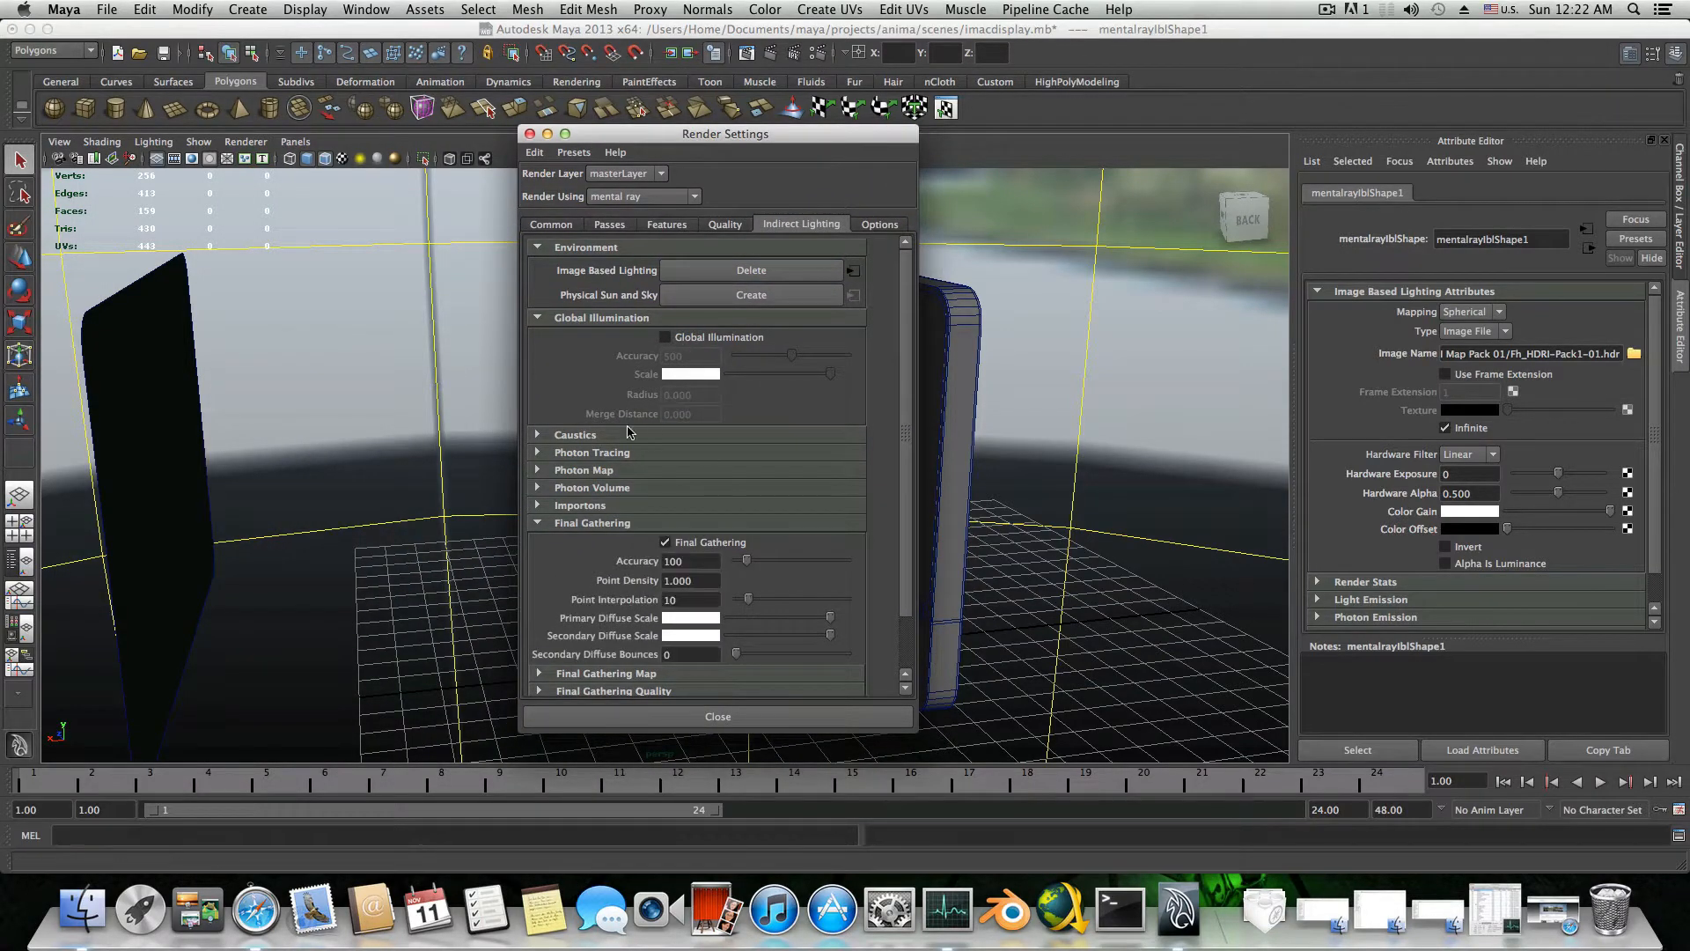
scroll(621, 529, "down", 3)
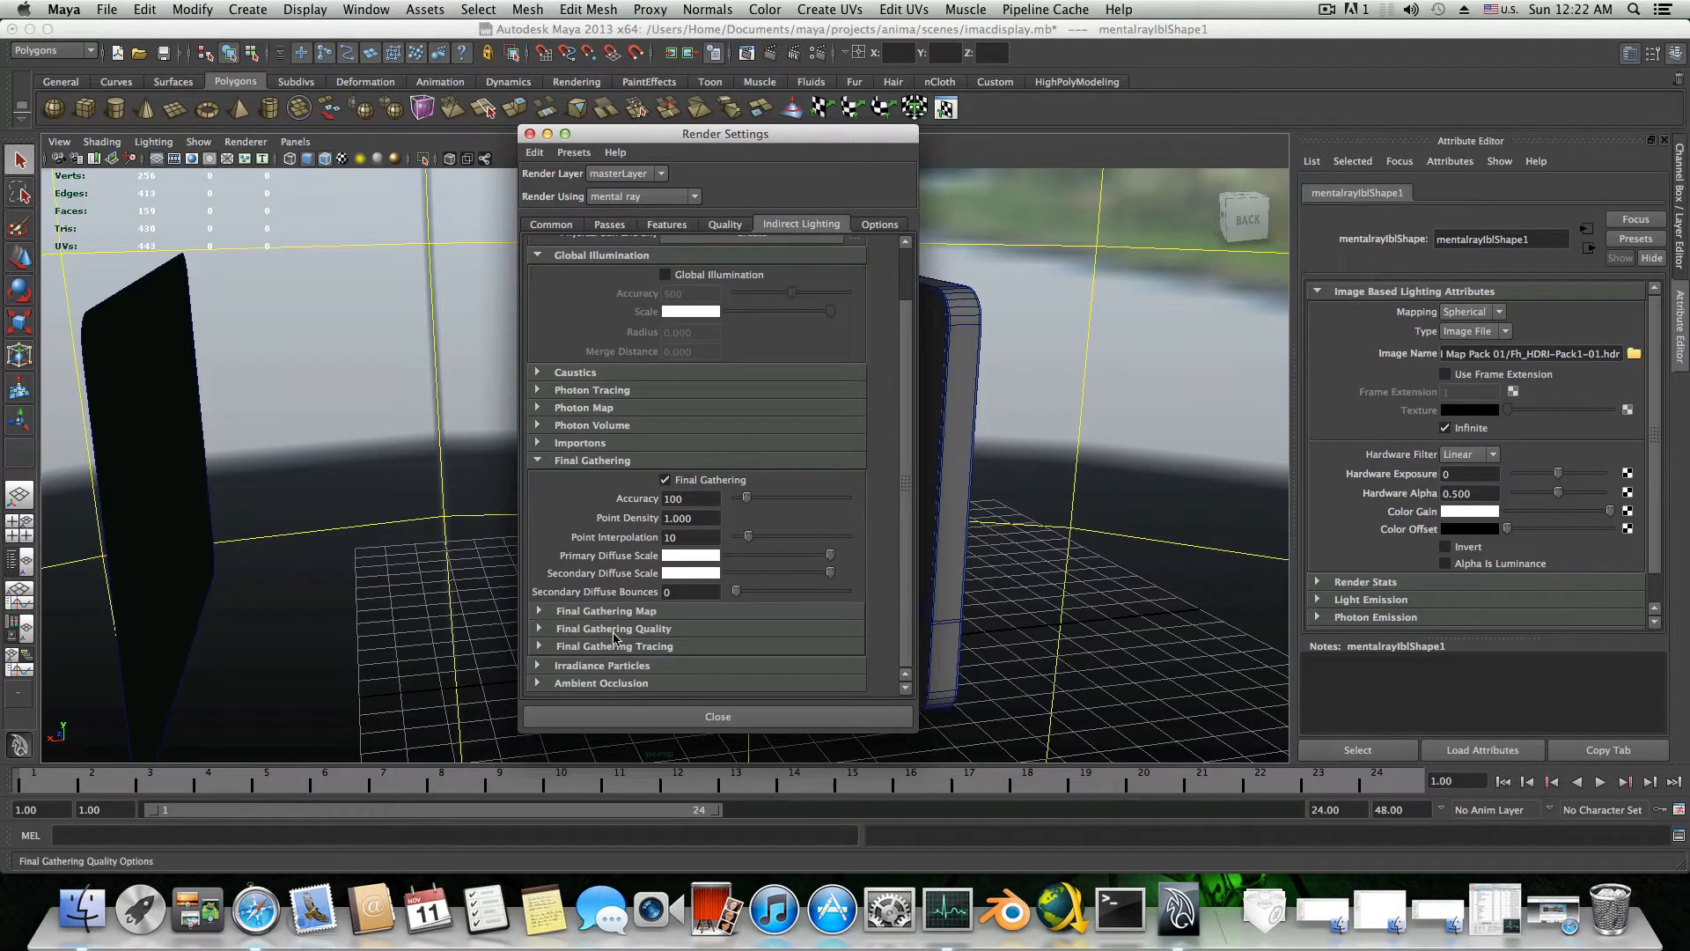
scroll(625, 457, "up", 3)
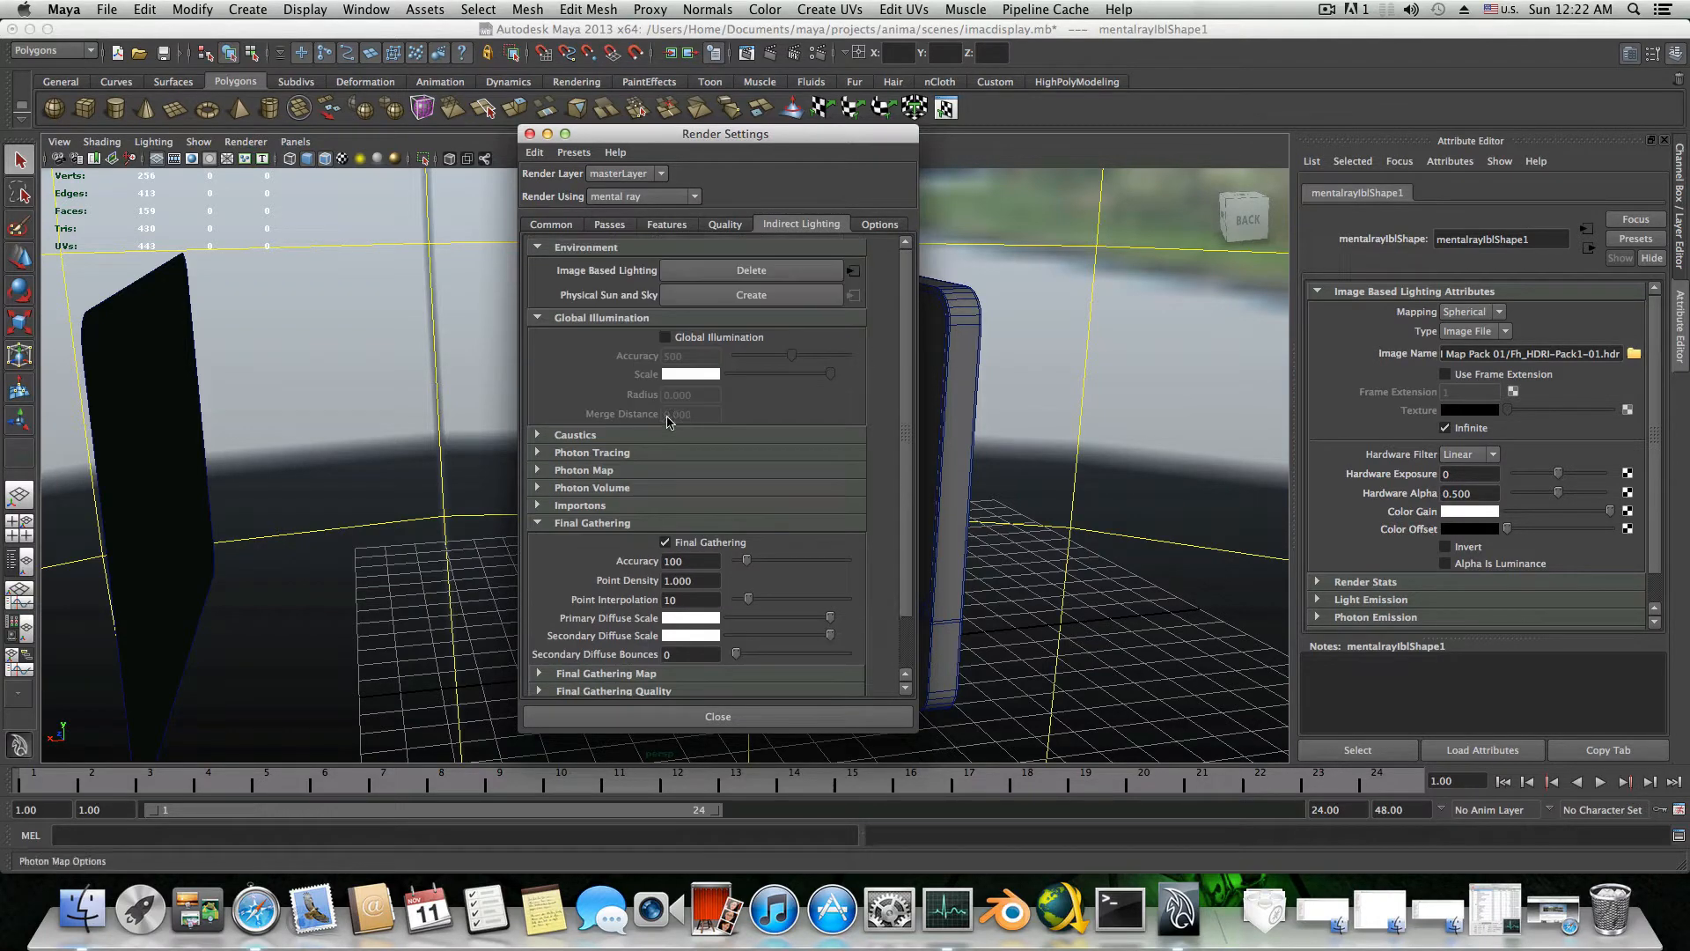
Set the mental ray multi-pixel filter to Mitchell and close the render settings
left_click(735, 226)
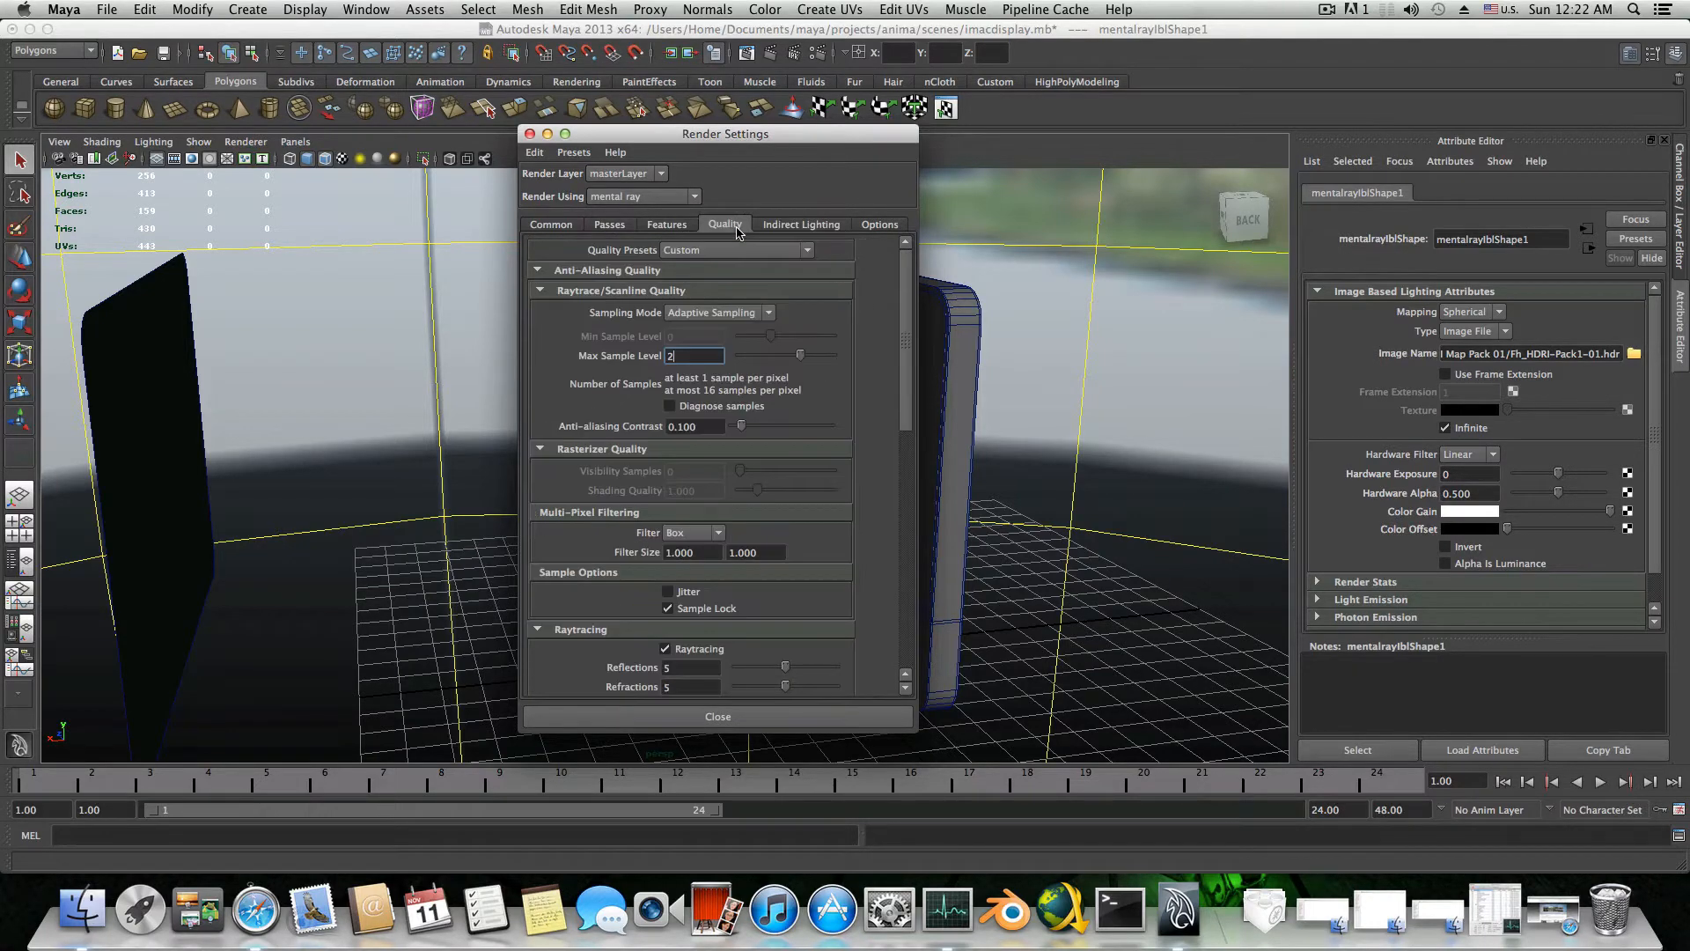
left_click(719, 534)
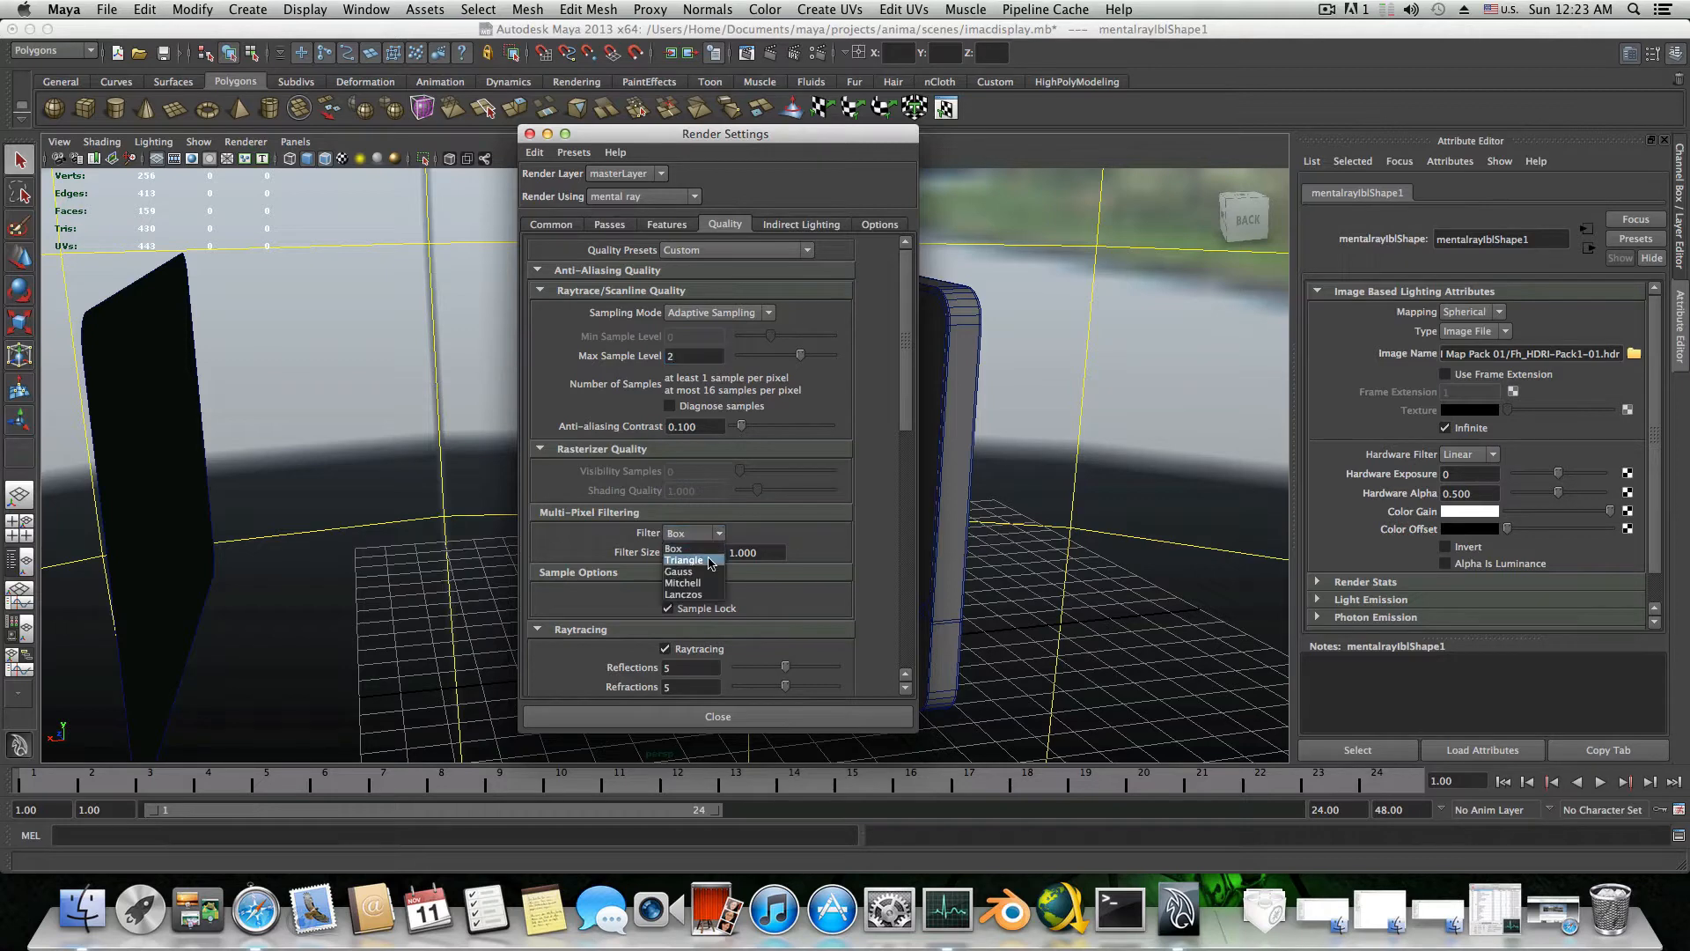
left_click(701, 583)
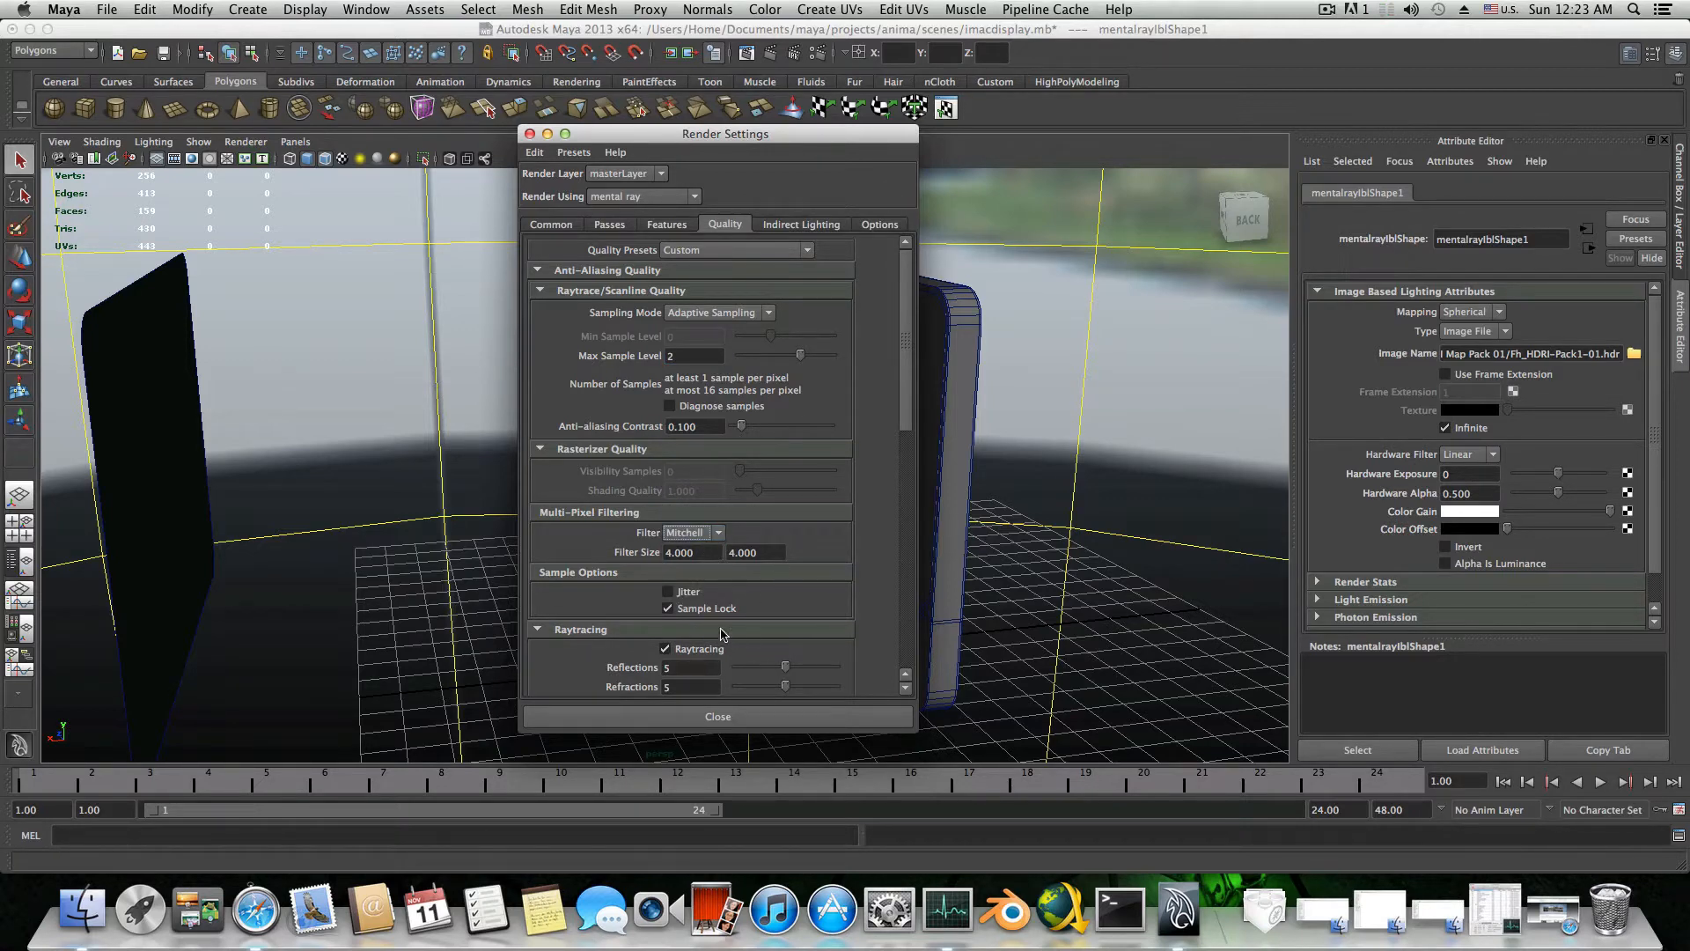
scroll(738, 682, "down", 3)
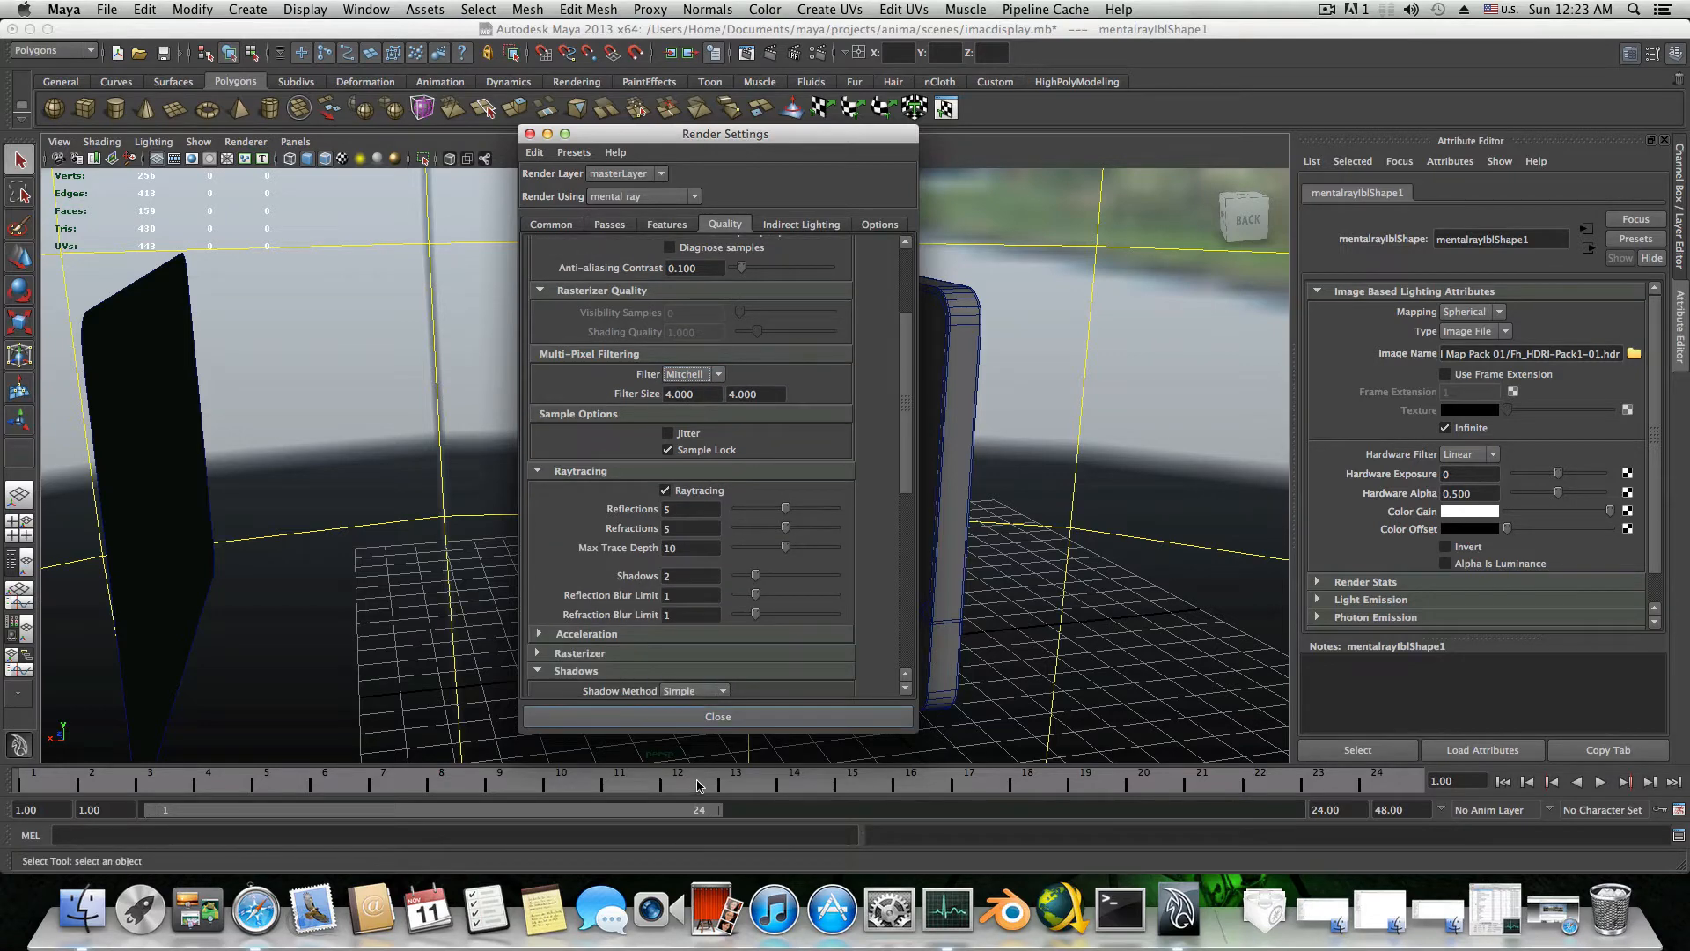
left_click(705, 717)
Examine the display model's front face and lower part against the HDRI environment
left_click_drag(779, 473, 833, 466, "alt")
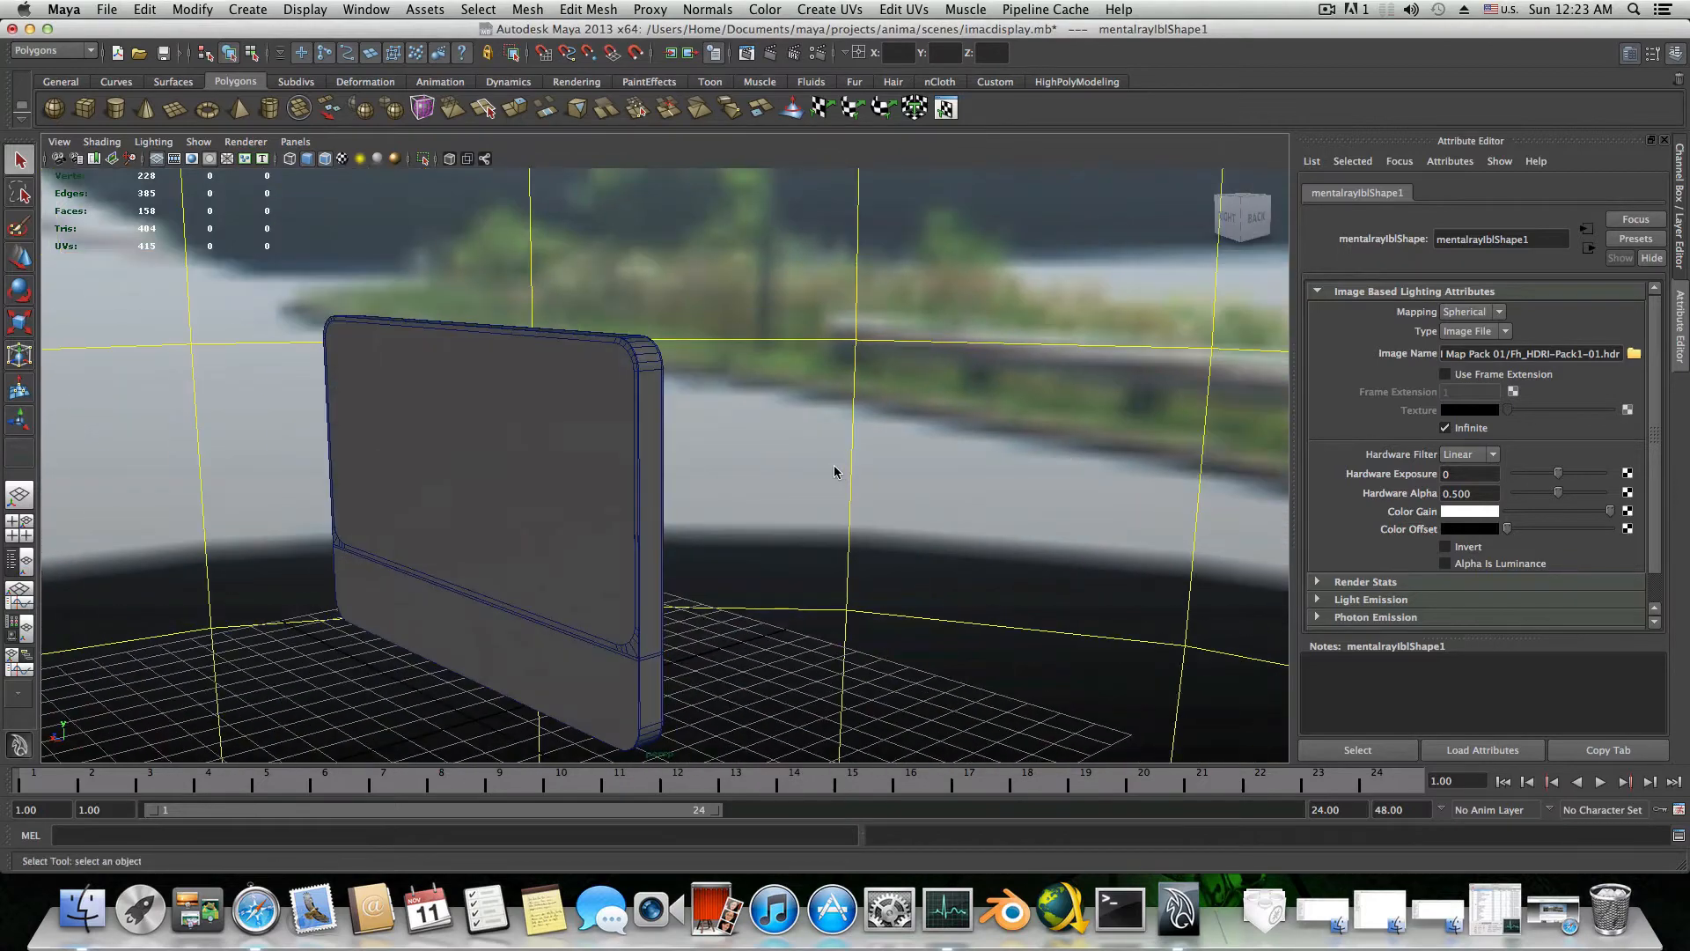
left_click_drag(761, 403, 845, 339, "alt")
right_click_drag(818, 444, 895, 464, "alt")
middle_click_drag(759, 378, 811, 317, "alt")
right_click_drag(911, 480, 1000, 504, "alt")
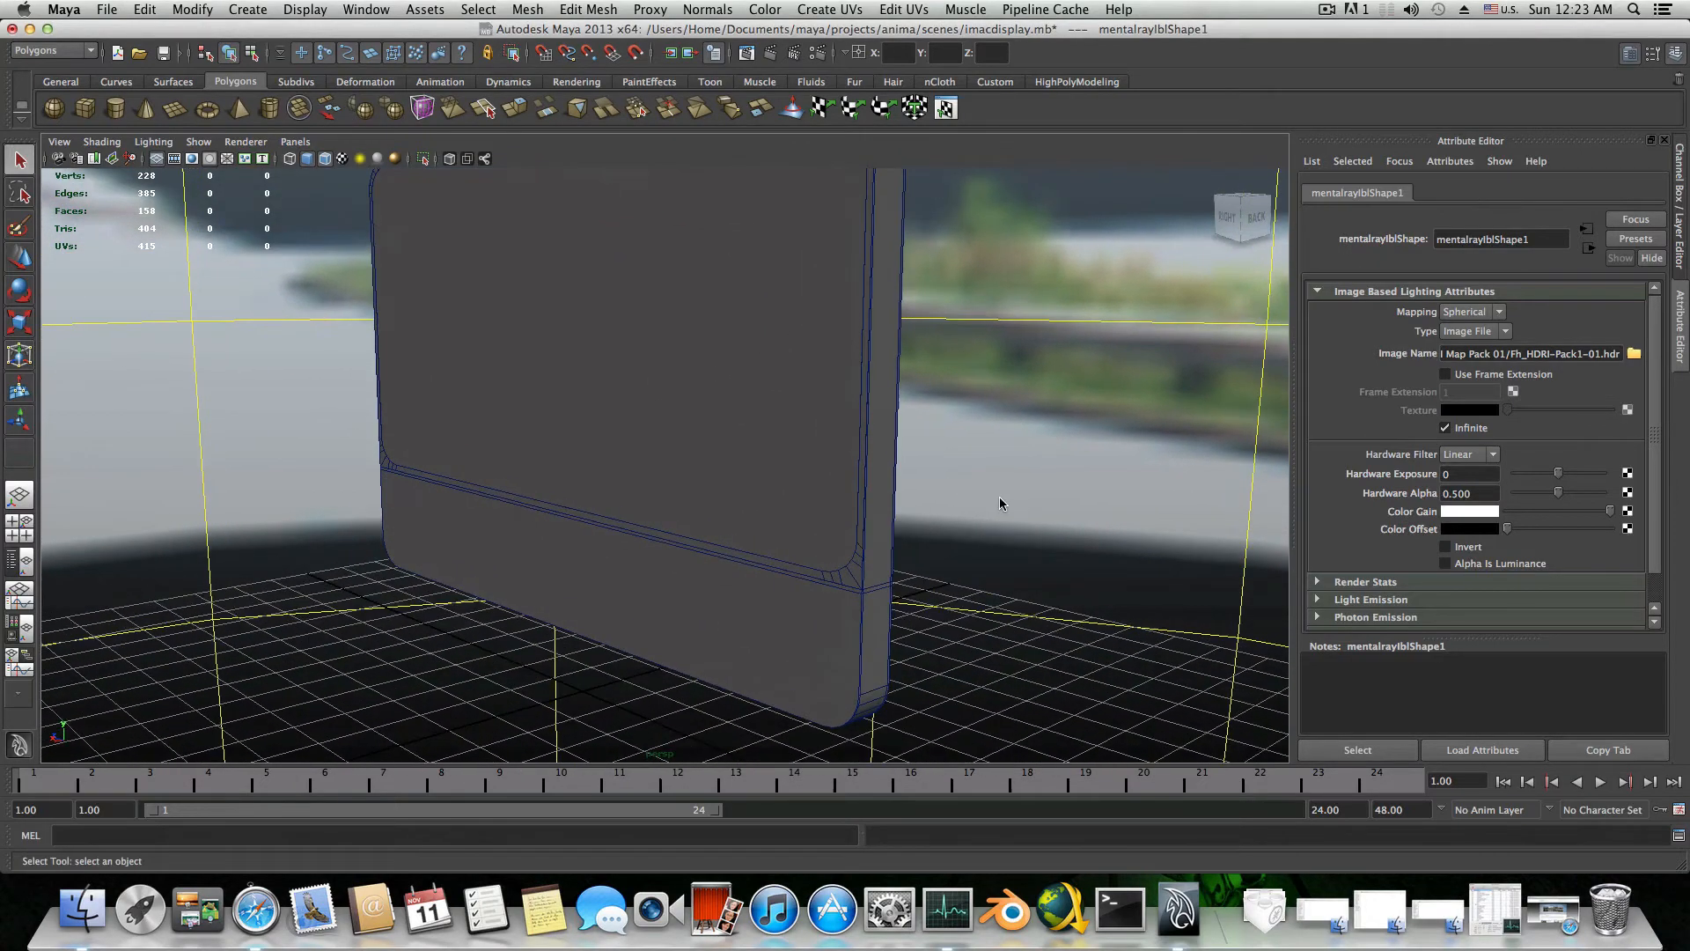
middle_click_drag(777, 469, 778, 491, "alt")
middle_click_drag(769, 420, 778, 462, "alt")
right_click_drag(836, 475, 775, 458, "alt")
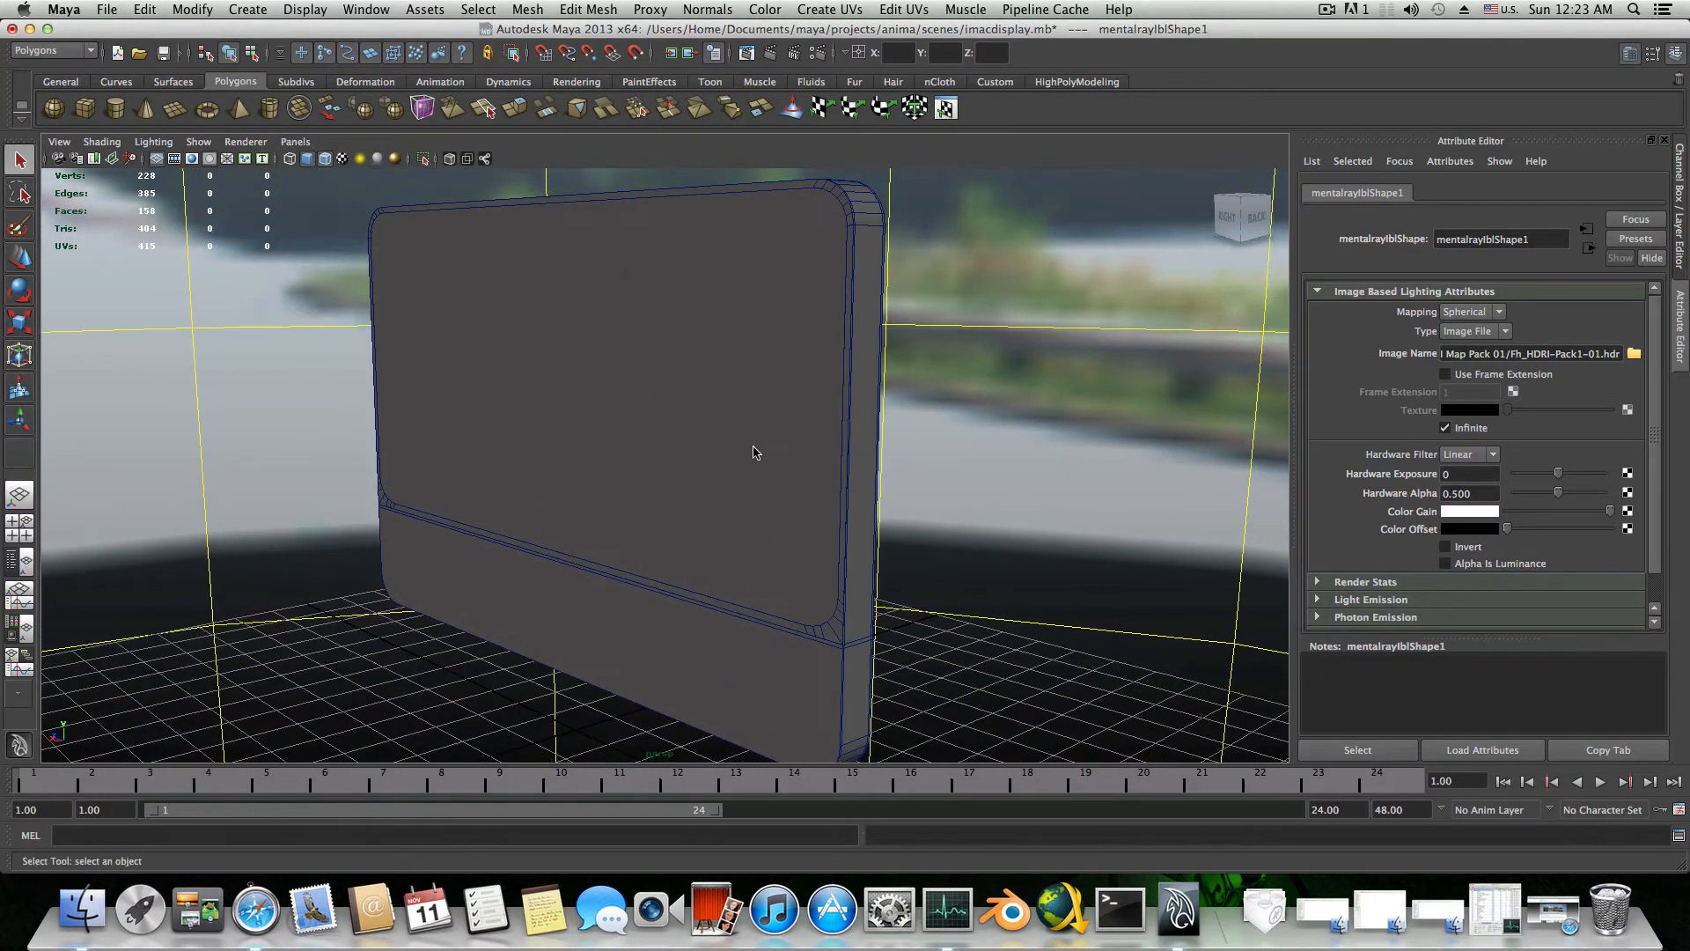
middle_click_drag(754, 452, 778, 487, "alt")
left_click_drag(779, 487, 755, 489, "alt")
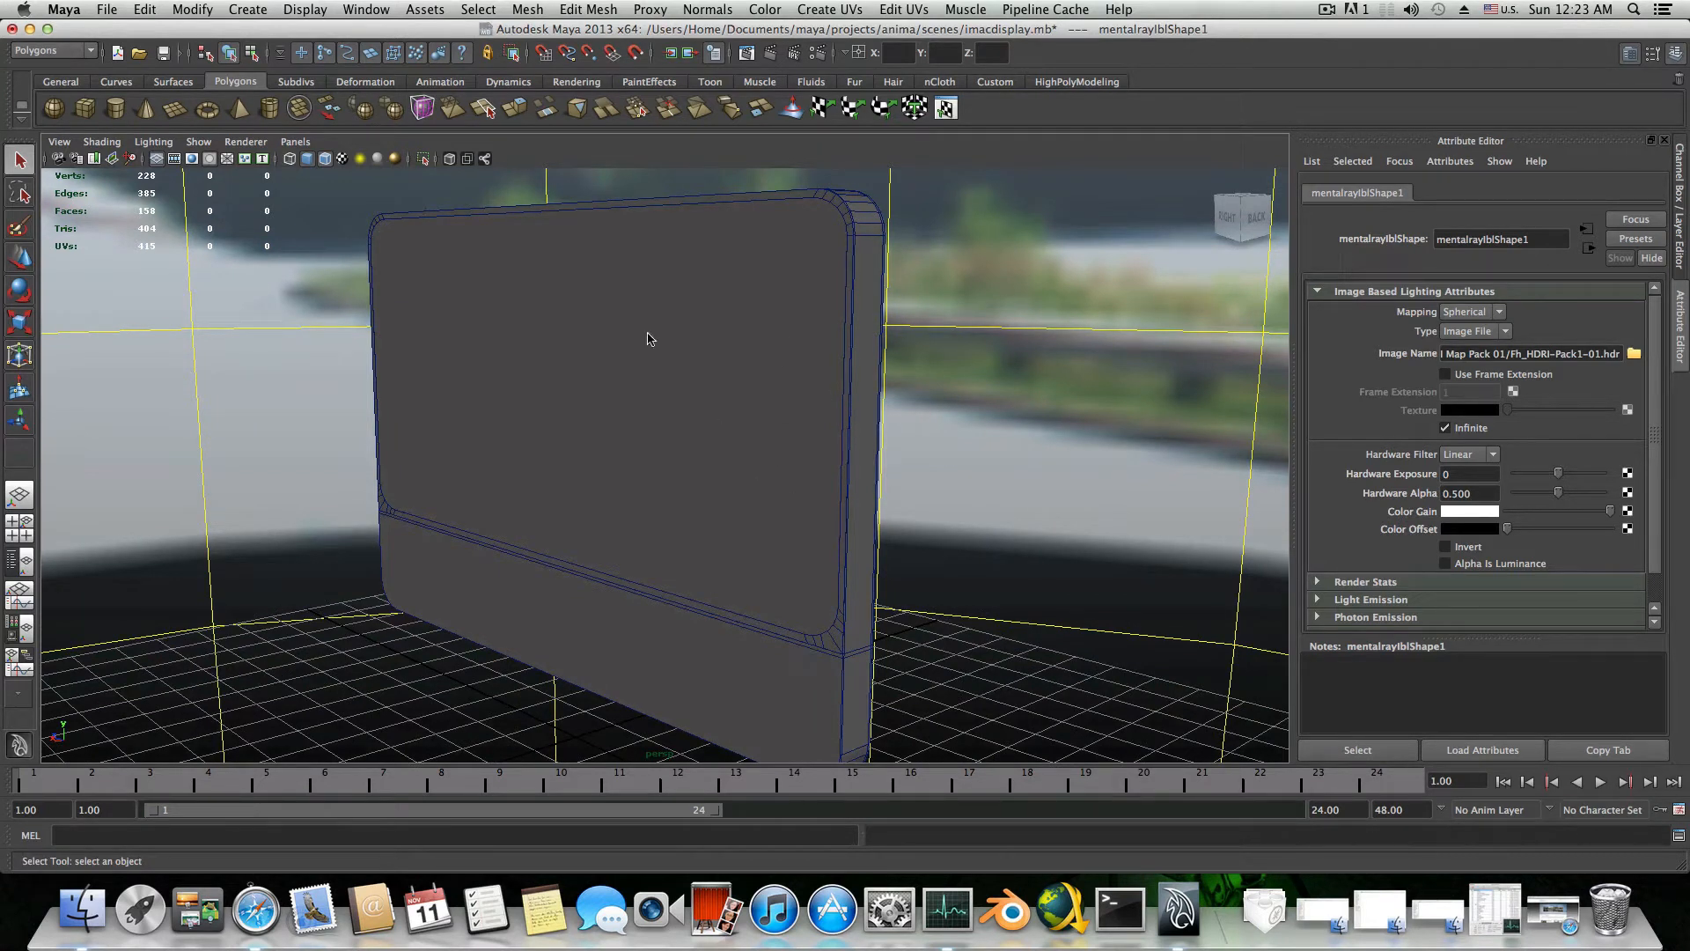
Examine up close the edges where the screen's rounded lower-right corner meets the thin strip beneath it
scroll(648, 338, "down", 4)
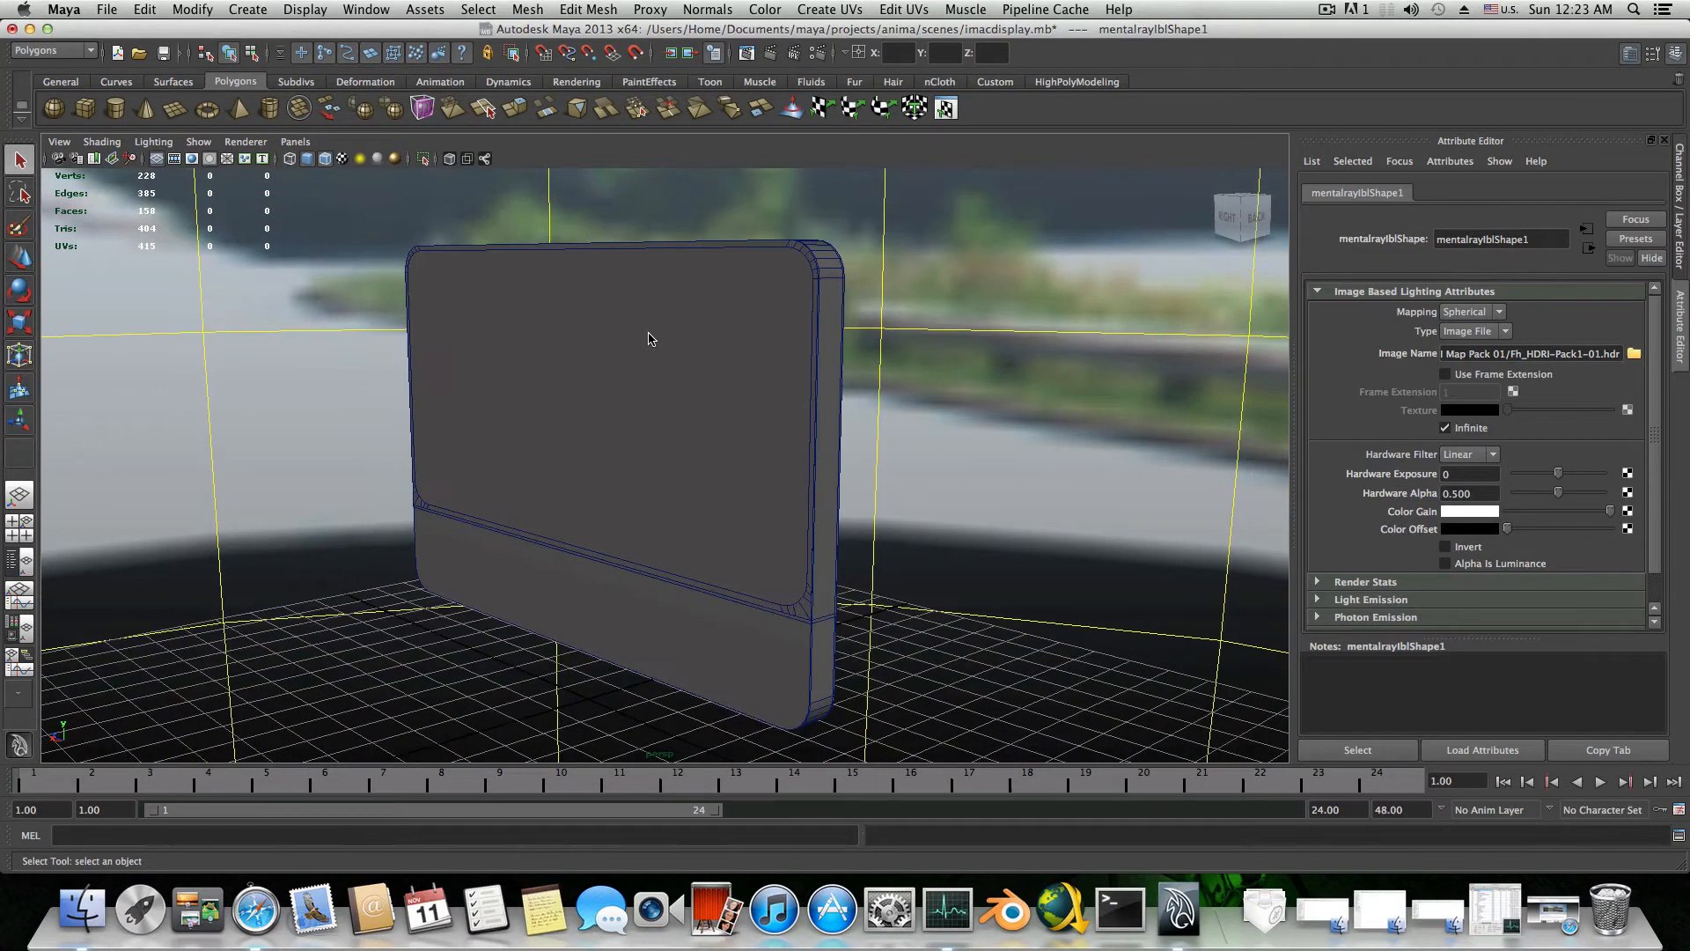
scroll(798, 658, "up", 3)
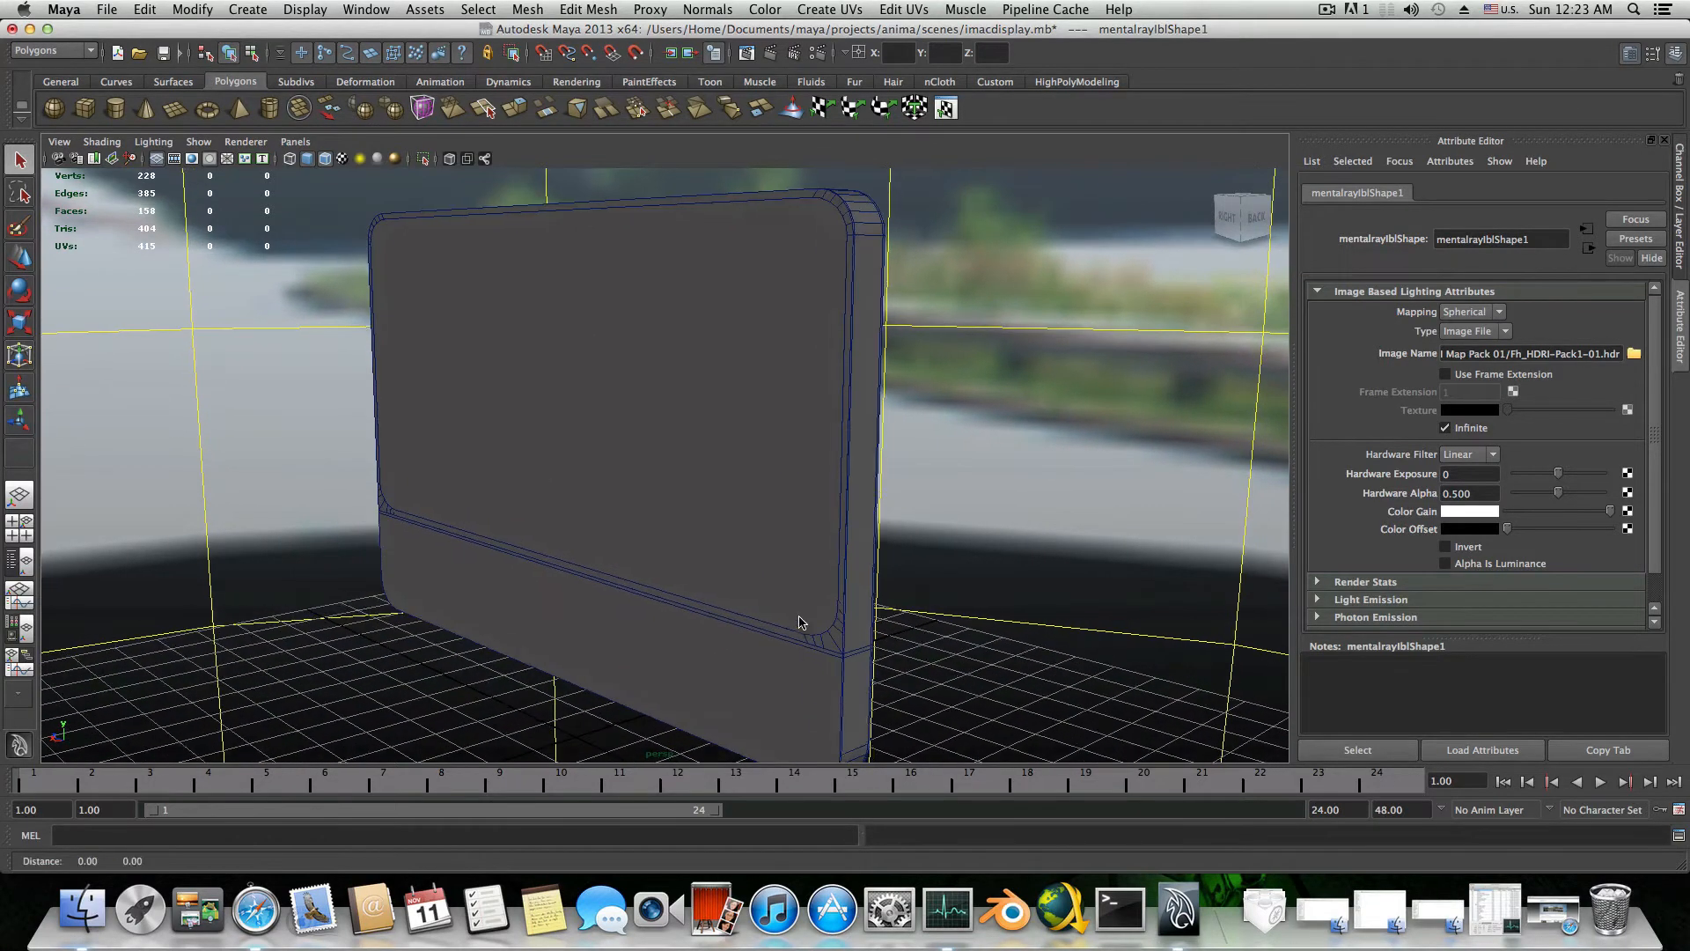
scroll(775, 616, "up", 2)
right_click_drag(745, 618, 797, 577, "alt")
middle_click_drag(781, 515, 762, 475, "alt")
right_click_drag(762, 475, 871, 558, "alt")
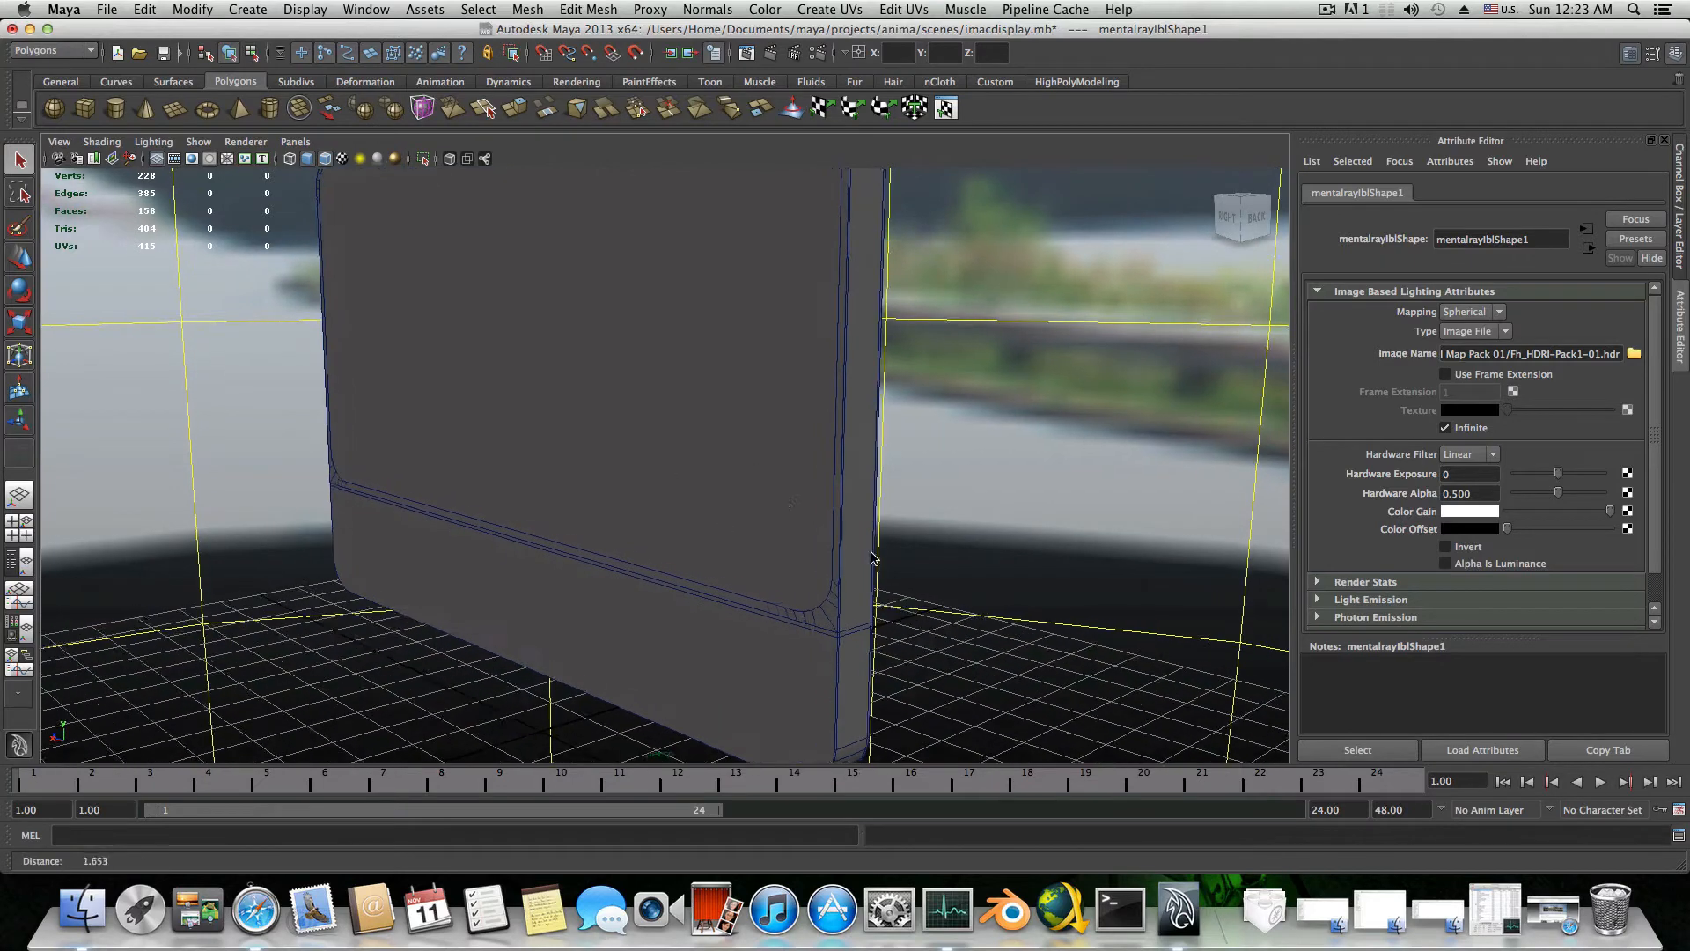
middle_click_drag(635, 432, 616, 408, "alt")
right_click_drag(616, 407, 781, 498, "alt")
middle_click_drag(778, 498, 723, 523, "alt")
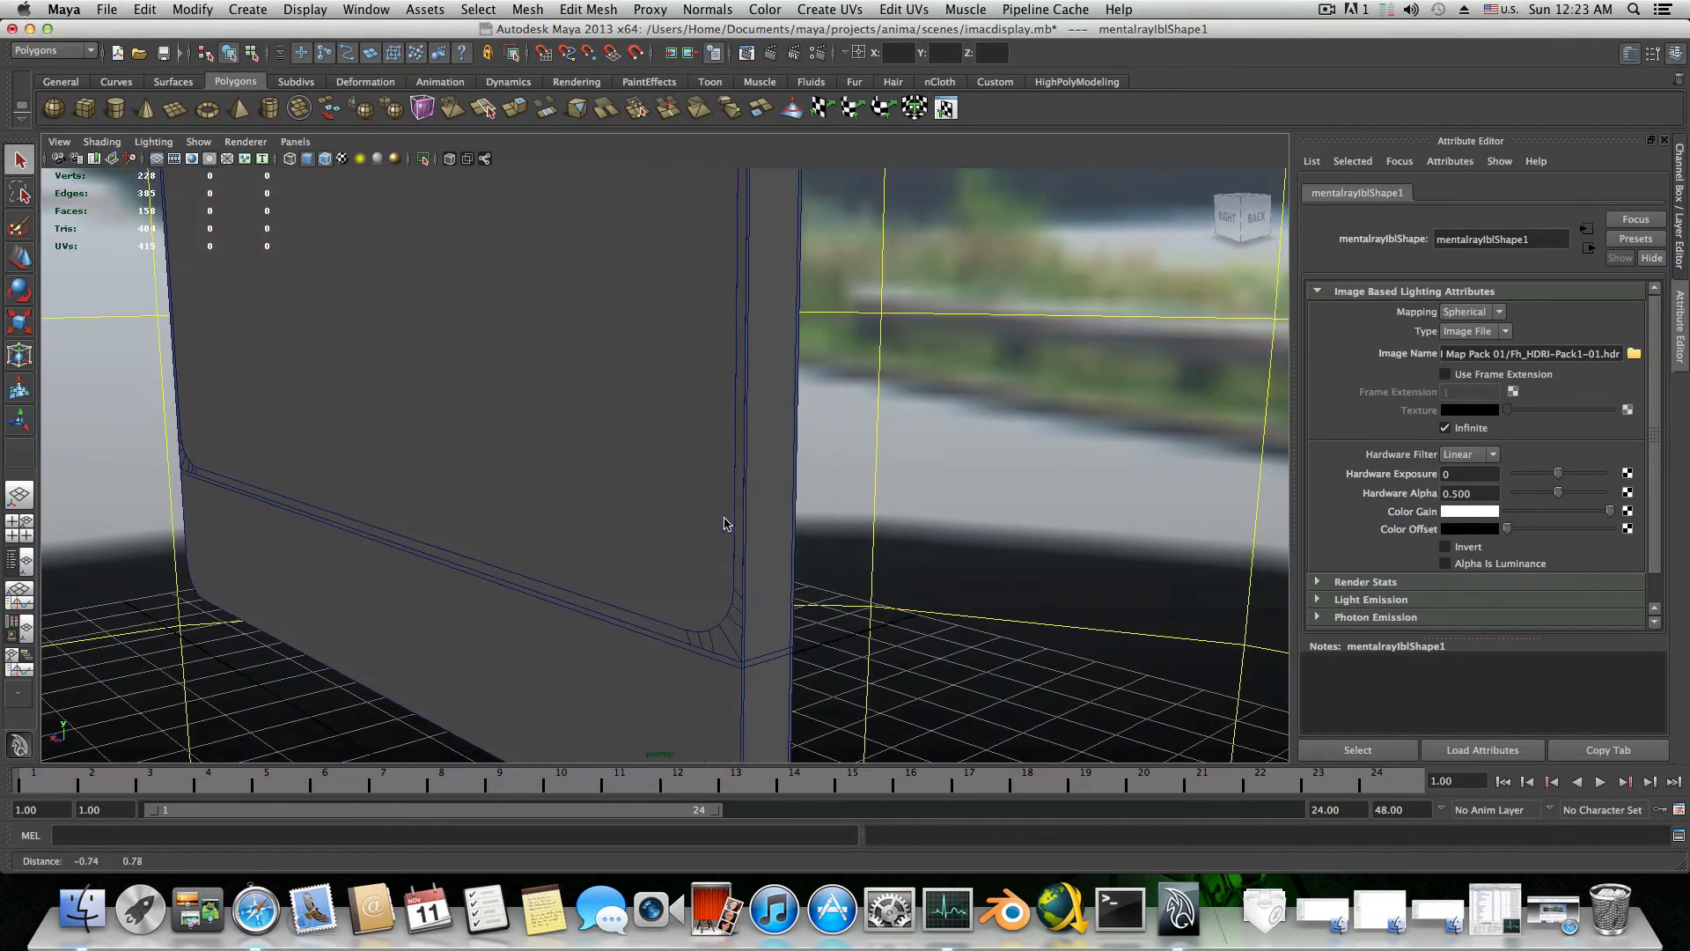
Move the casing's middle corner vertex, below the screen's rounded lower-right corner, upward off the thin strip's upper edge
left_click(756, 556)
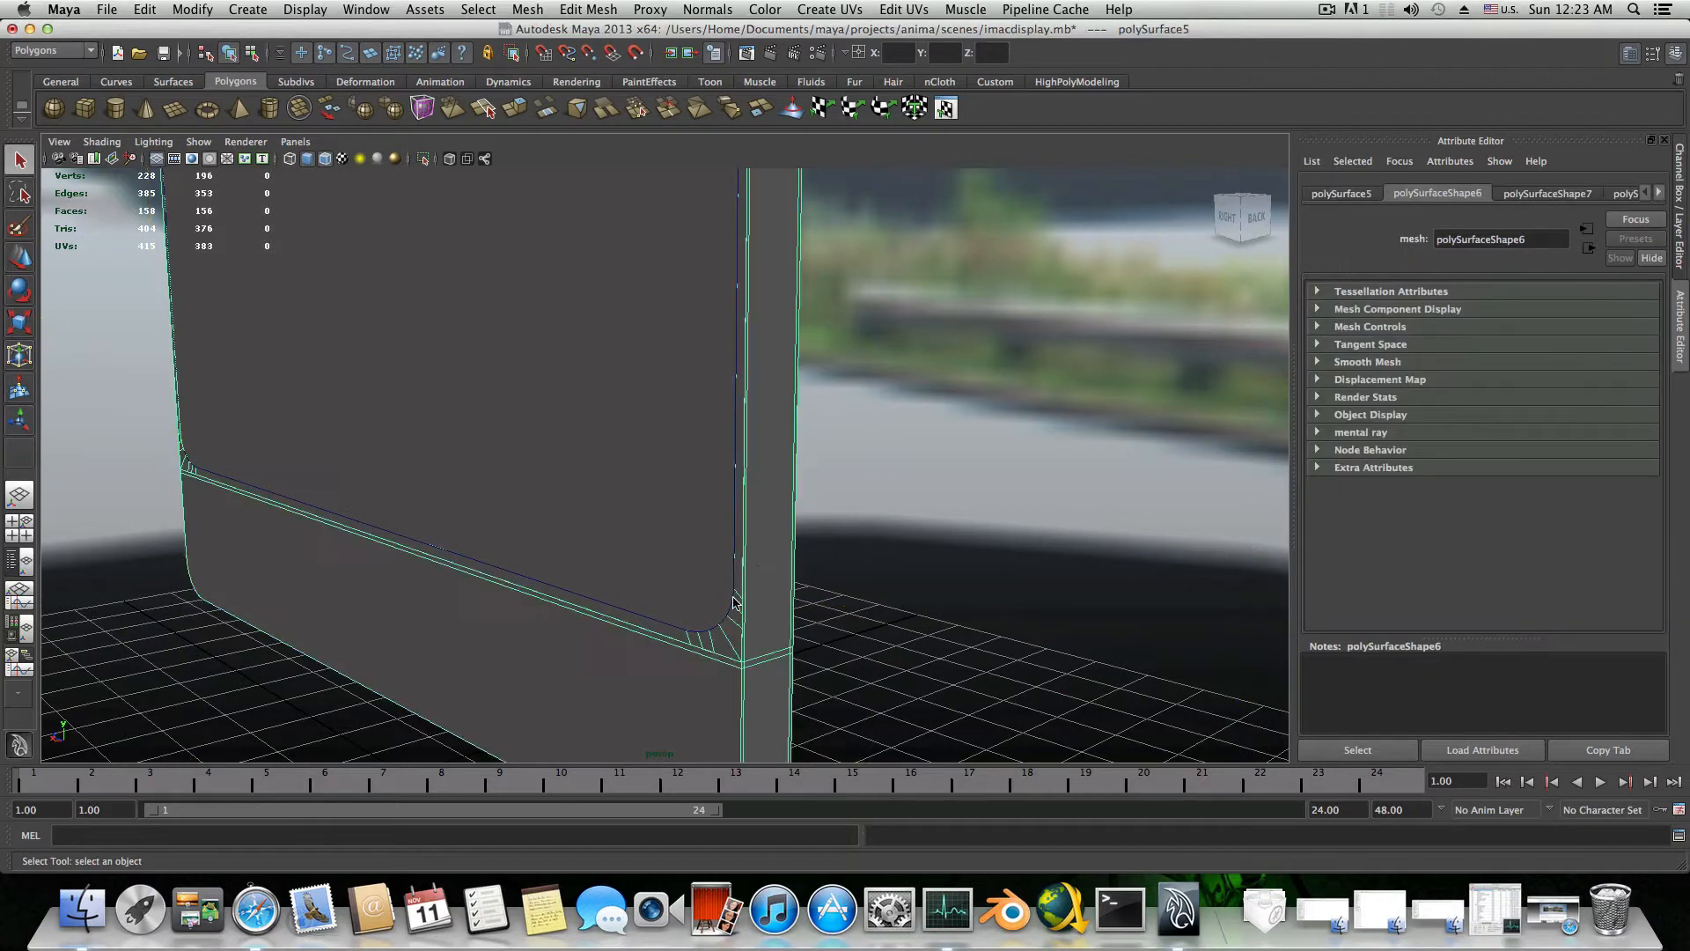
left_click_drag(735, 604, 747, 604, "alt")
middle_click_drag(636, 604, 813, 550, "alt")
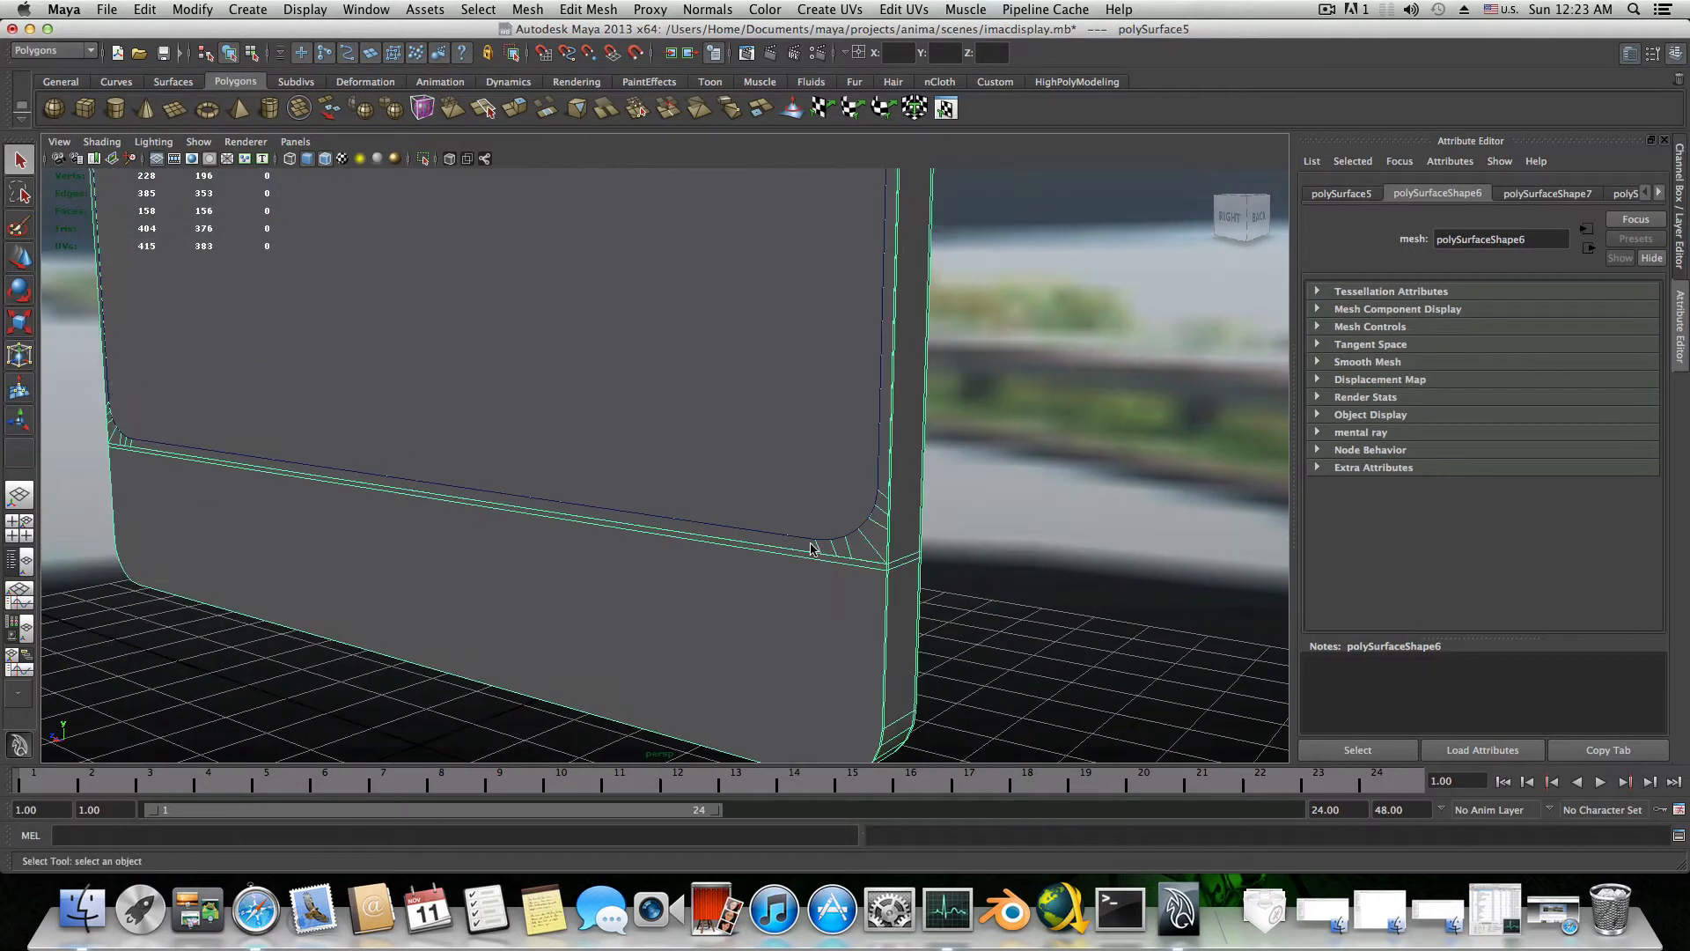
right_click_drag(810, 549, 943, 578, "alt")
middle_click_drag(942, 577, 830, 513, "alt")
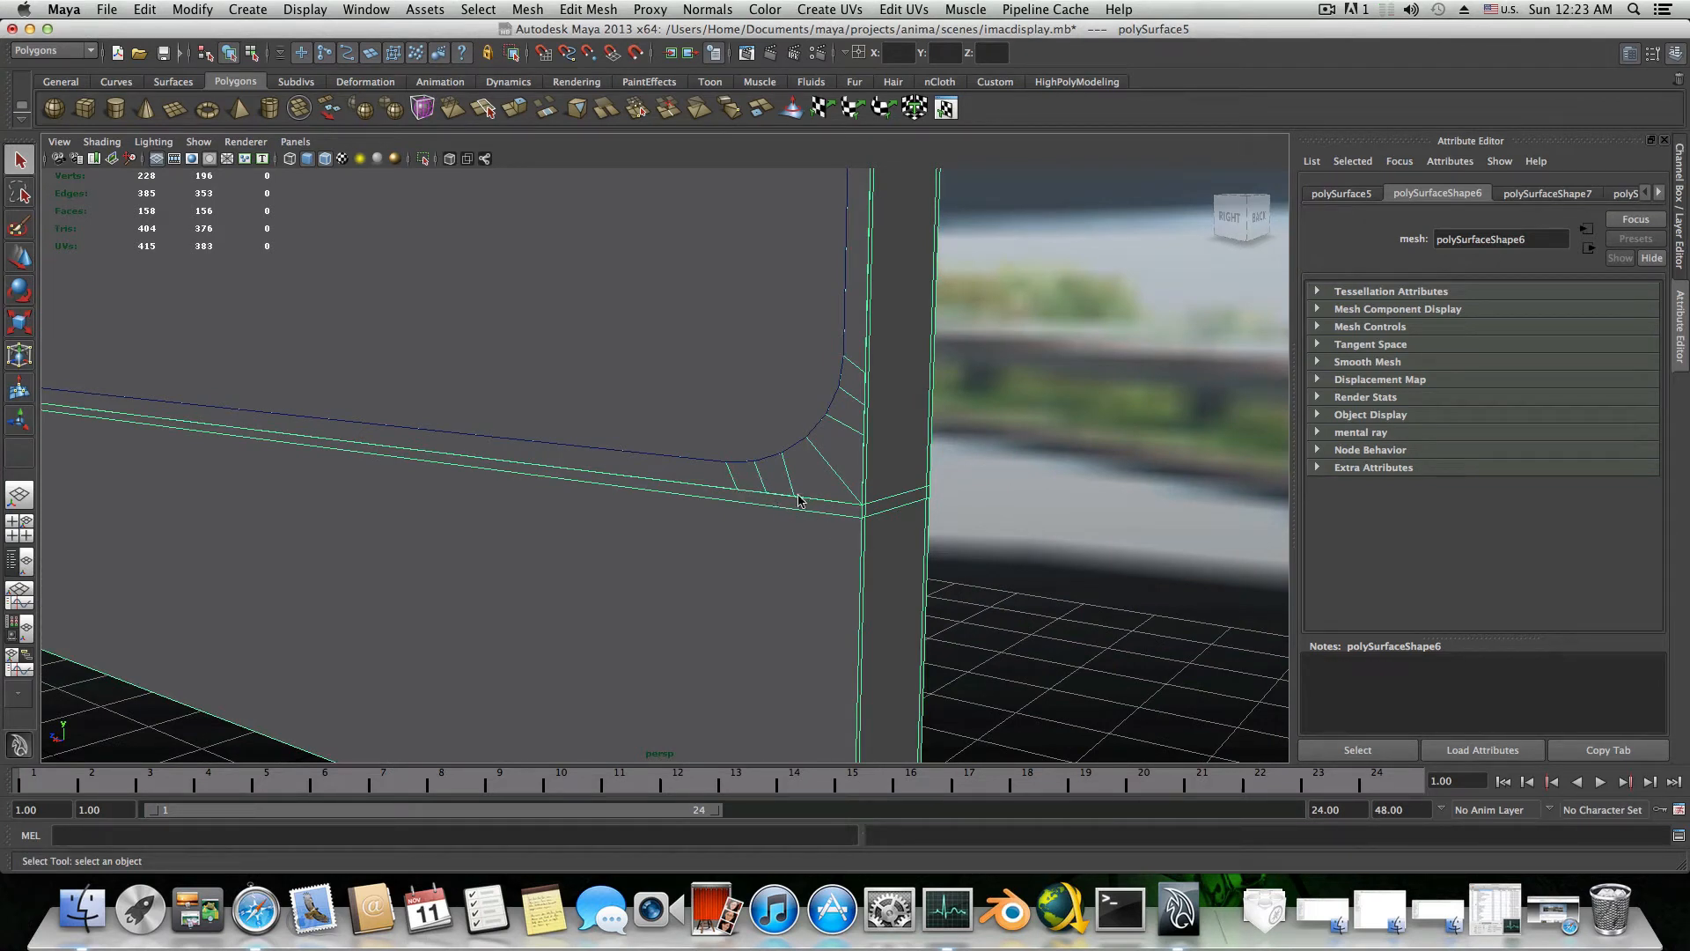
right_click_drag(760, 490, 760, 489)
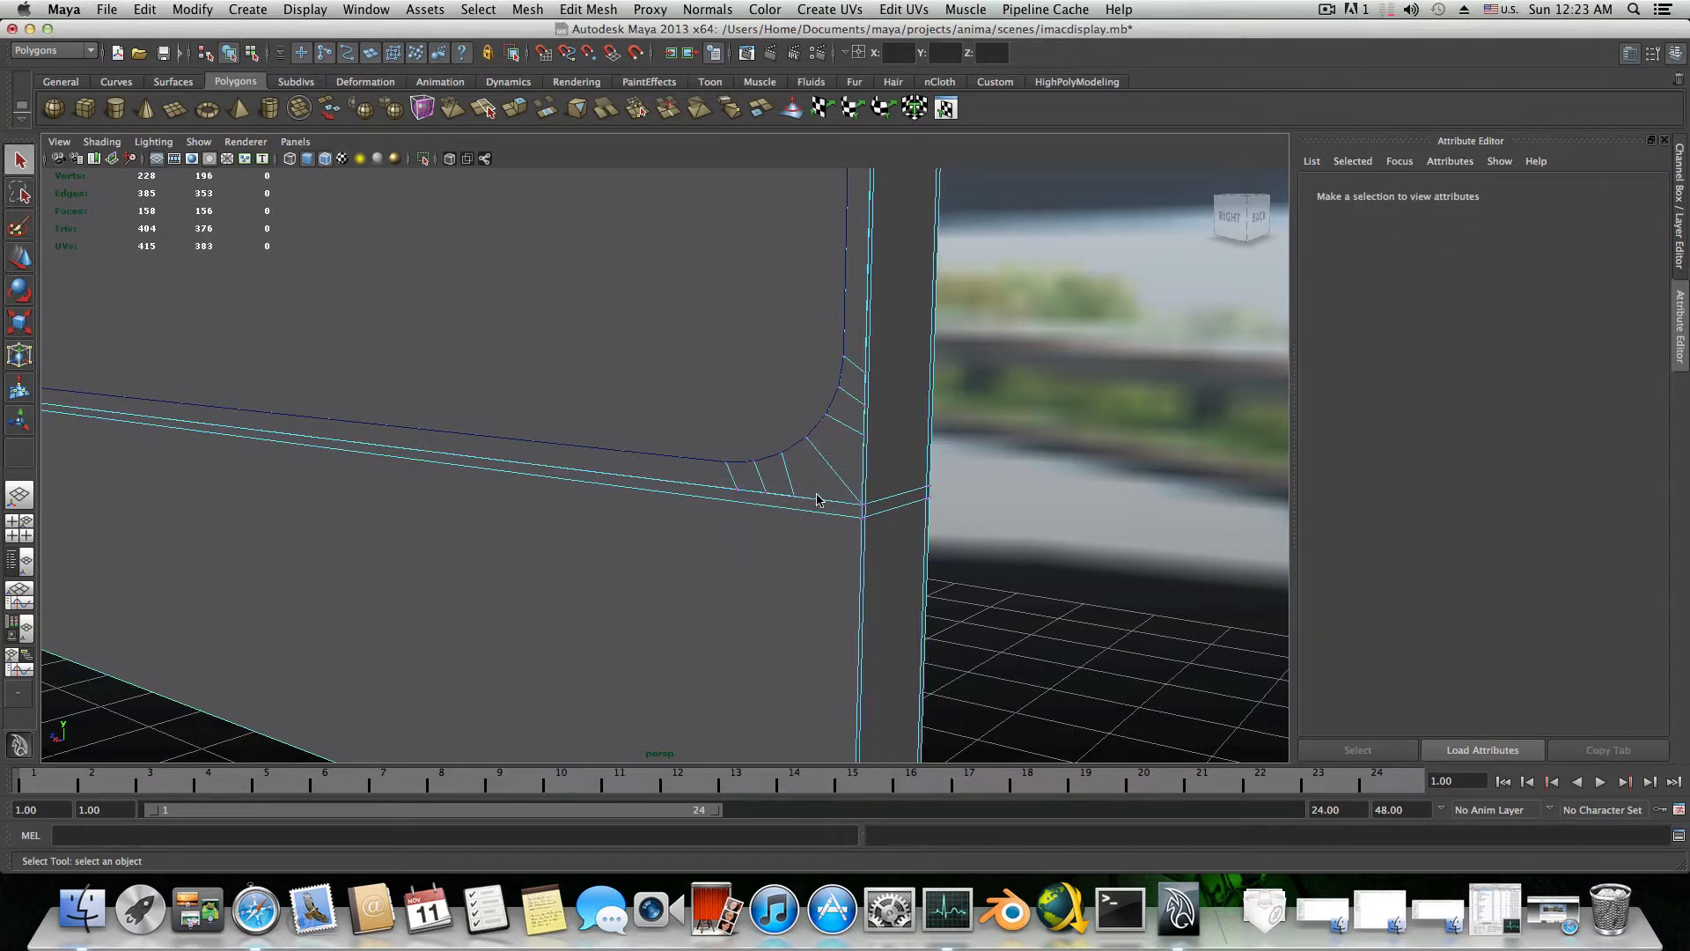
left_click(766, 496)
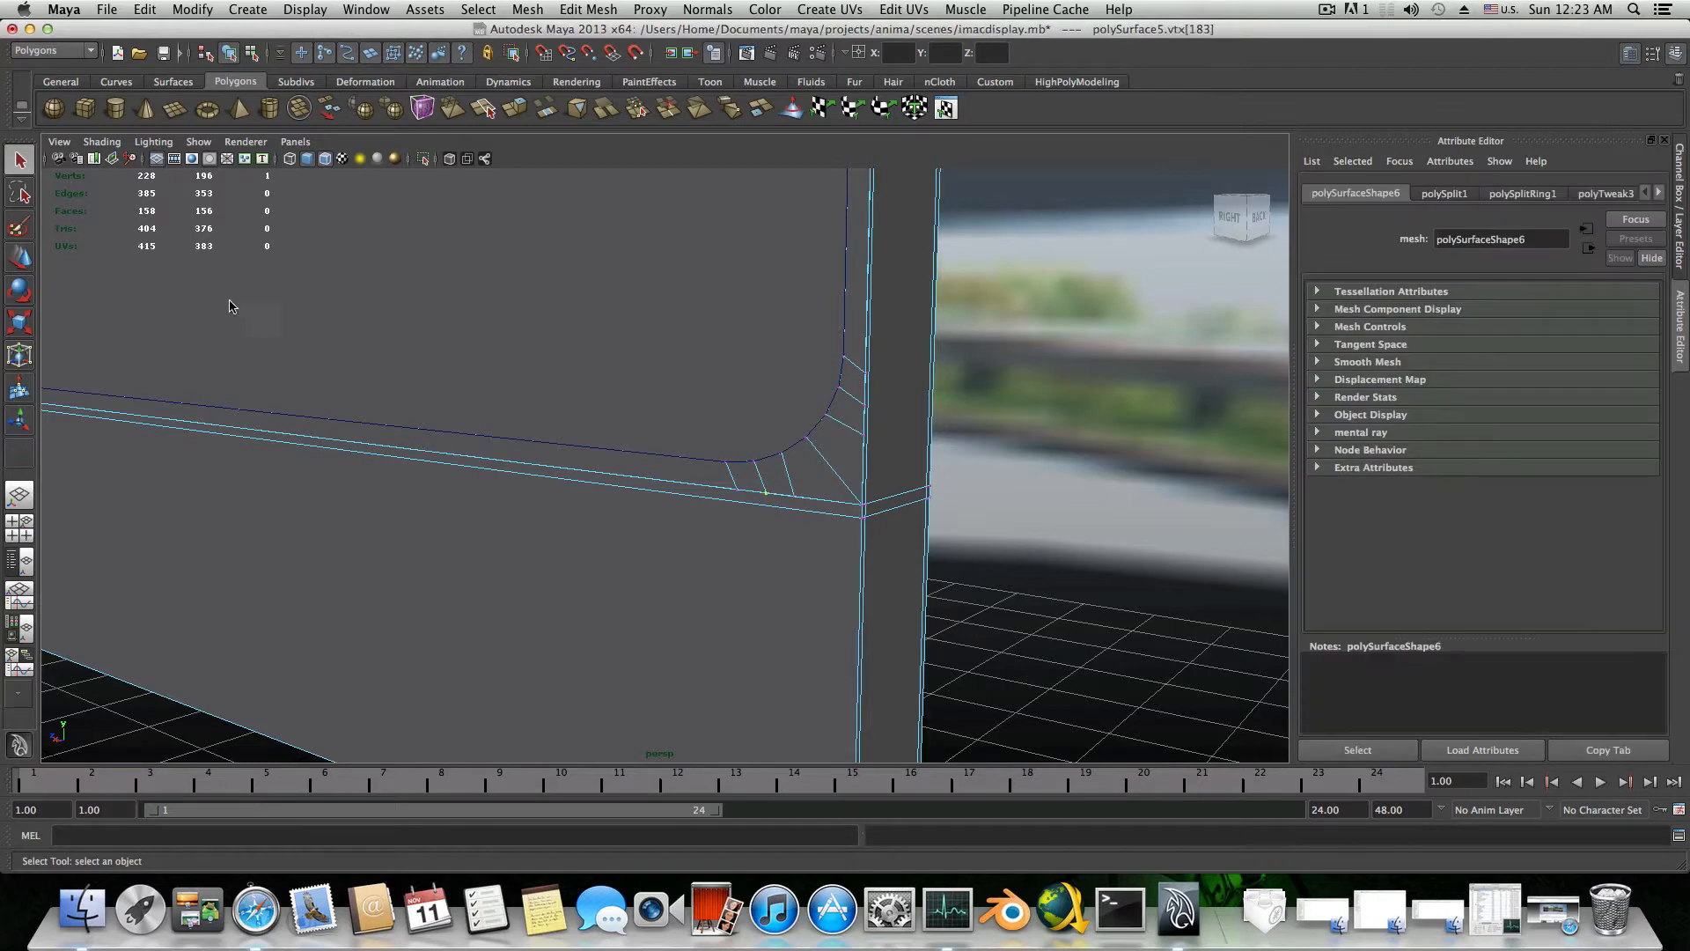
left_click(19, 257)
left_click_drag(772, 444, 771, 414)
Move the raised corner vertex back down onto the thin strip's upper edge
right_click_drag(734, 495, 978, 539, "alt")
middle_click_drag(979, 540, 922, 536, "alt")
right_click_drag(922, 536, 788, 457, "alt")
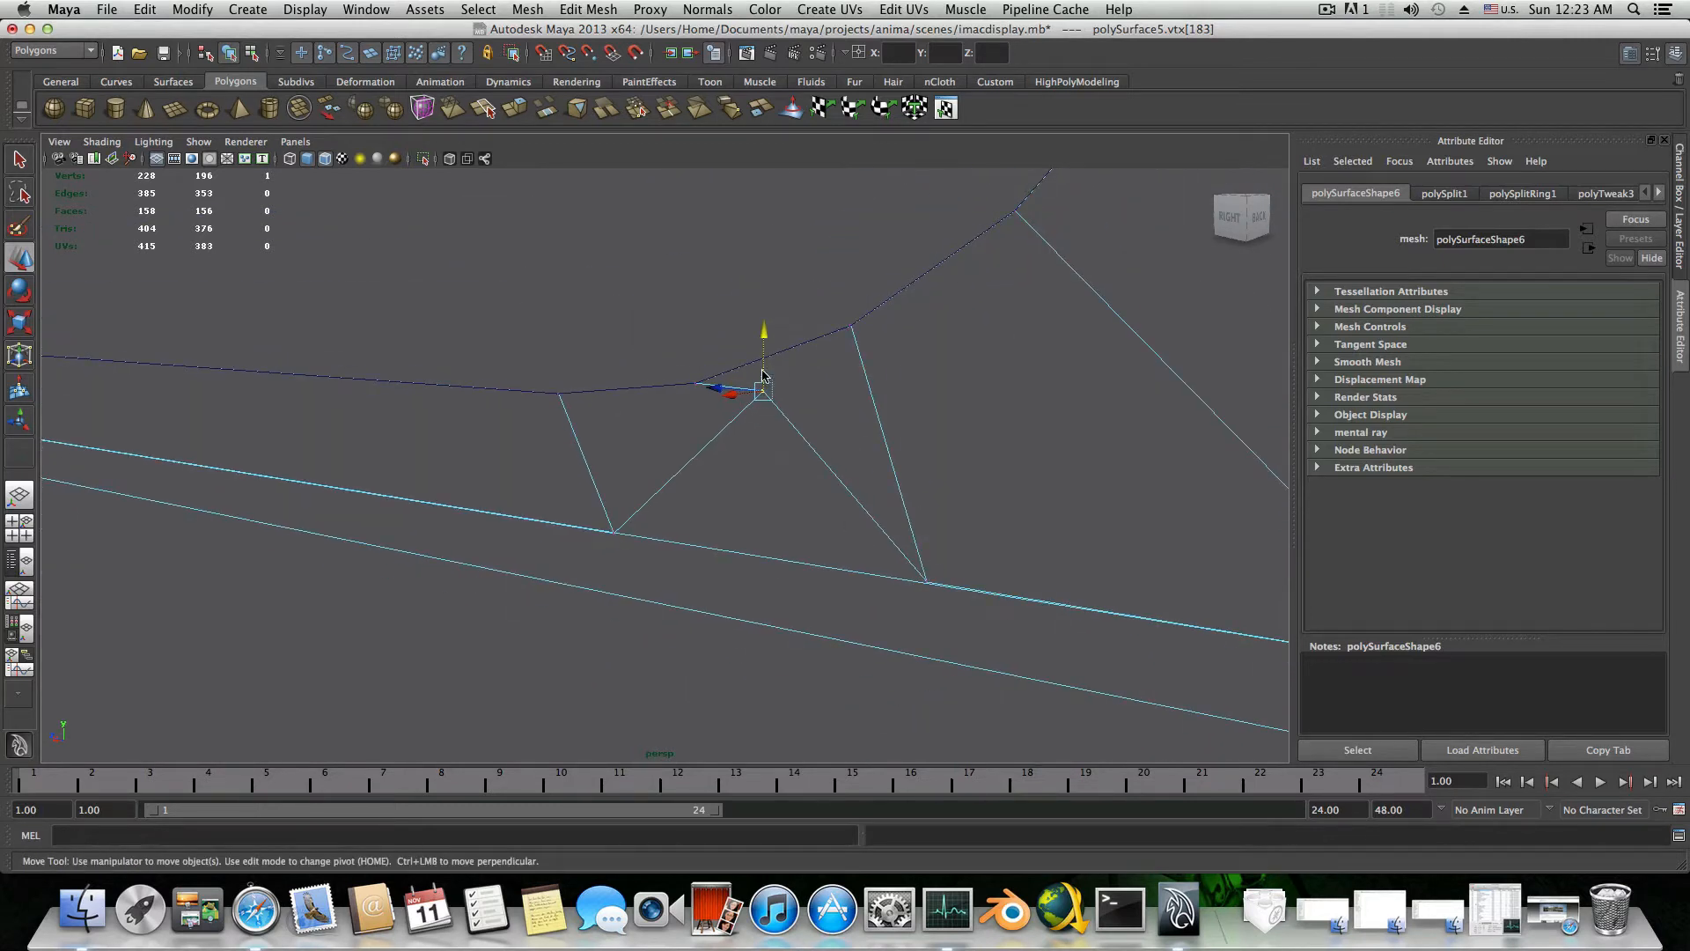
left_click_drag(763, 334, 762, 461)
mouse_move(767, 562)
right_mouse_down("alt")
mouse_move(736, 615)
mouse_move(819, 483)
mouse_move(764, 606)
mouse_move(800, 525)
mouse_move(778, 531)
right_mouse_up("alt")
middle_click_drag(777, 531, 981, 398, "alt")
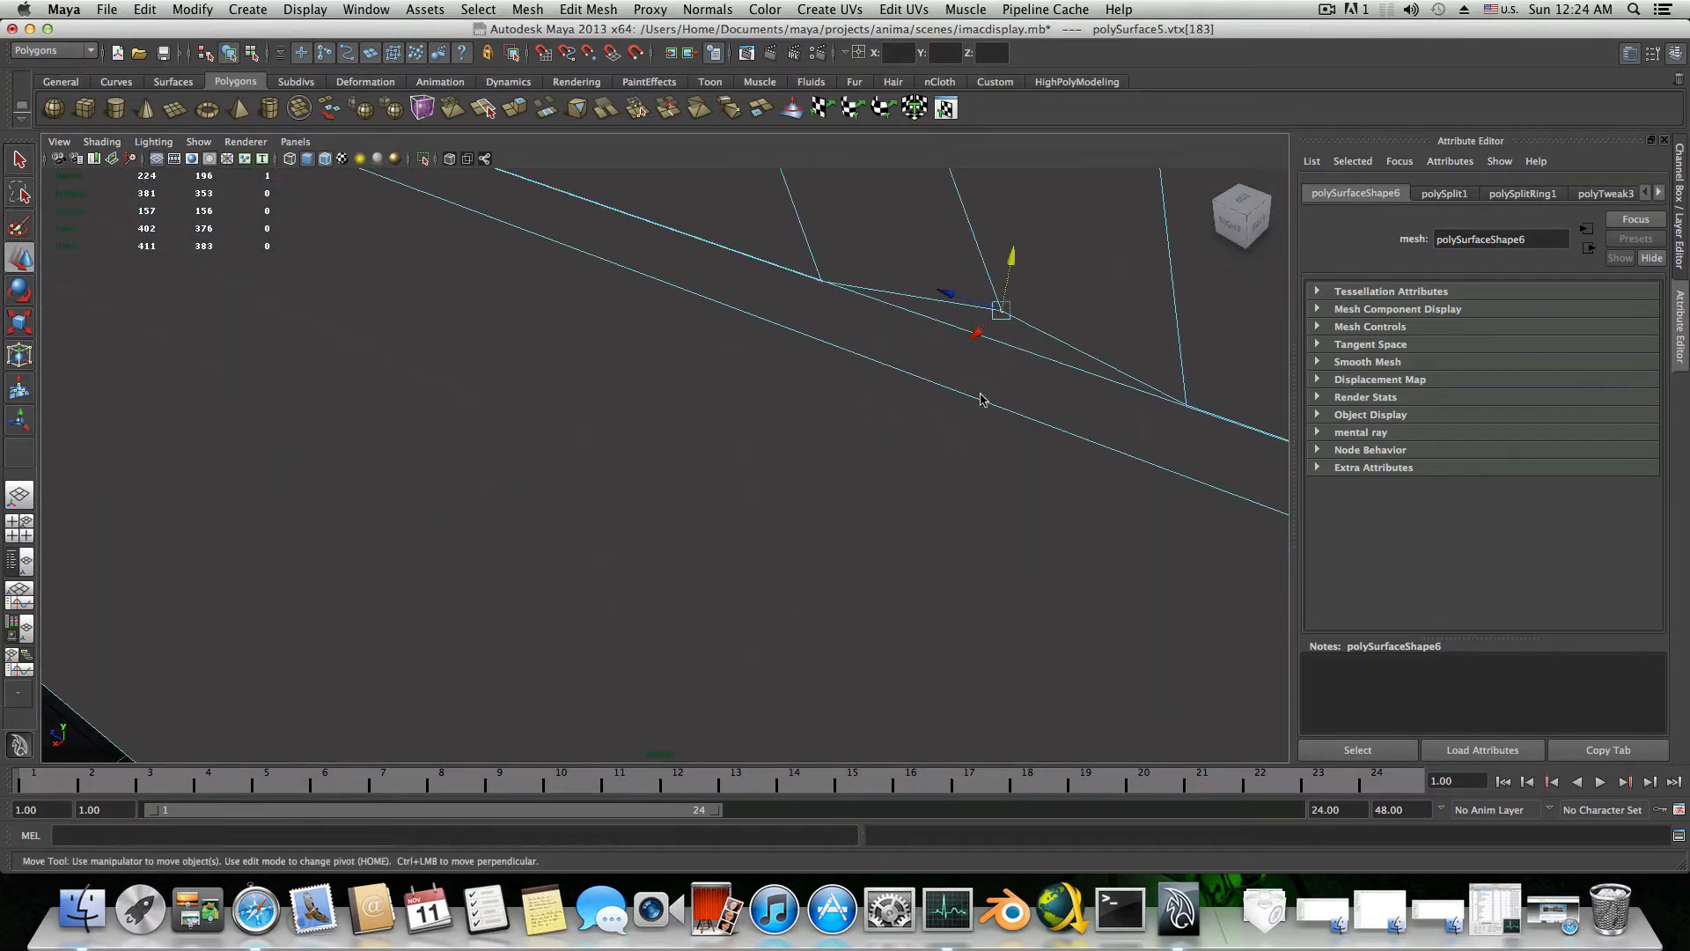
right_click_drag(1035, 300, 968, 433, "alt")
left_click_drag(968, 433, 751, 476, "alt")
Insert three edge loops across the thin strip below the screen's lower-right corner, each lined up with a corner edge above
key("F8")
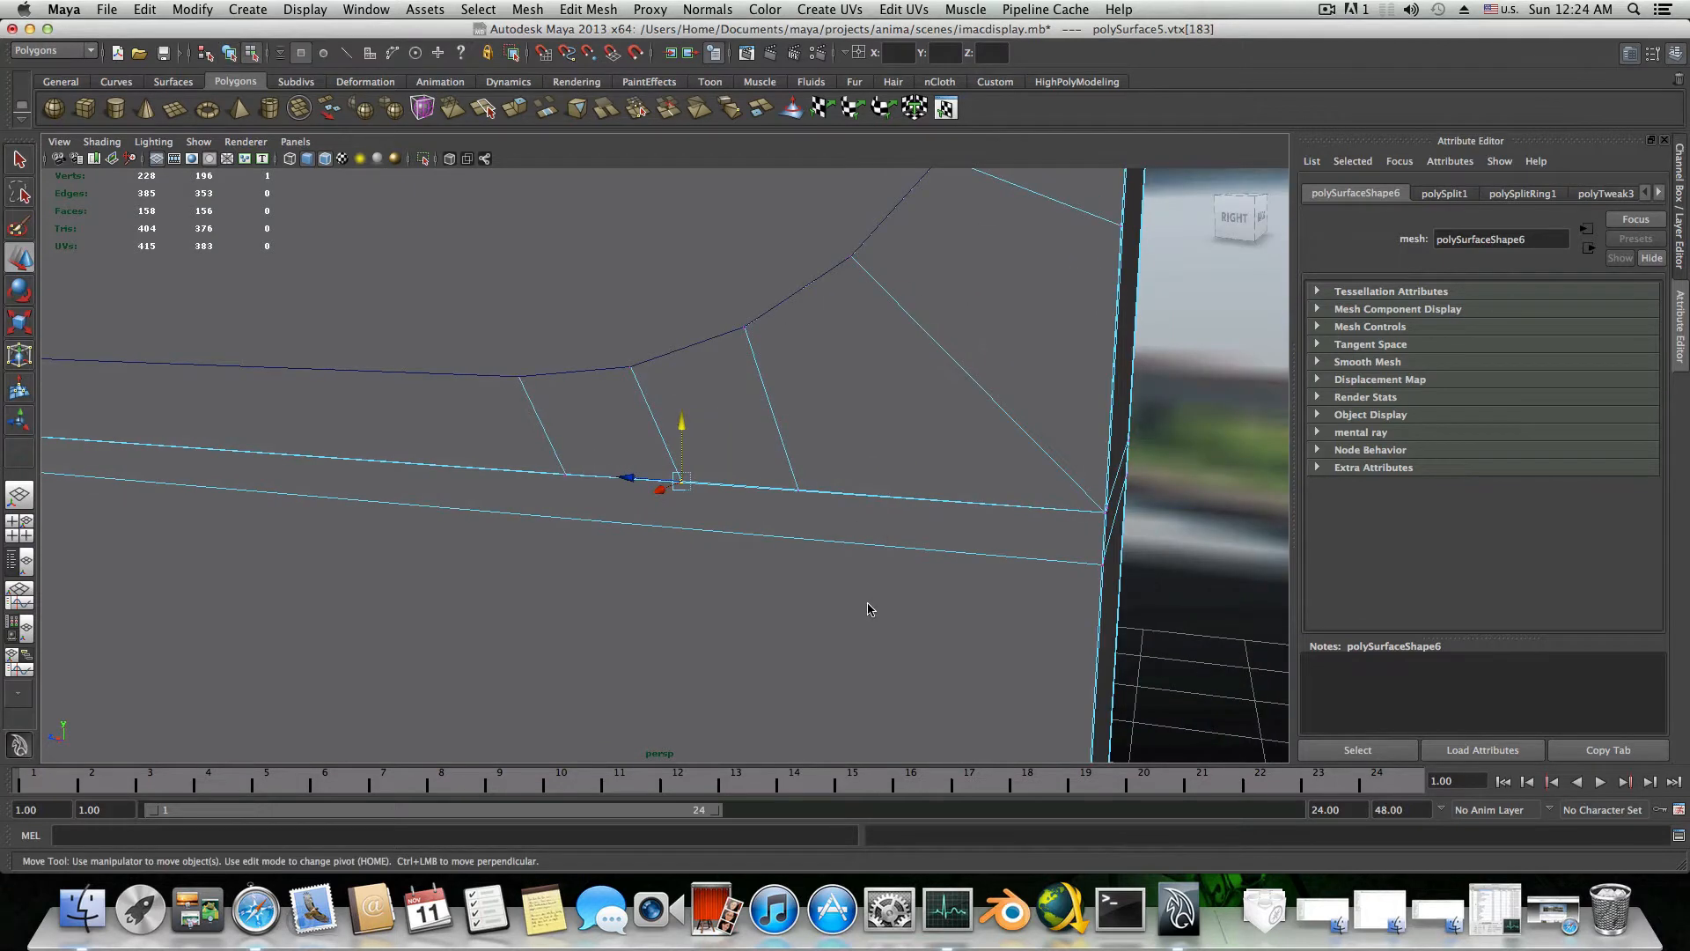
right_click(870, 543, "shift")
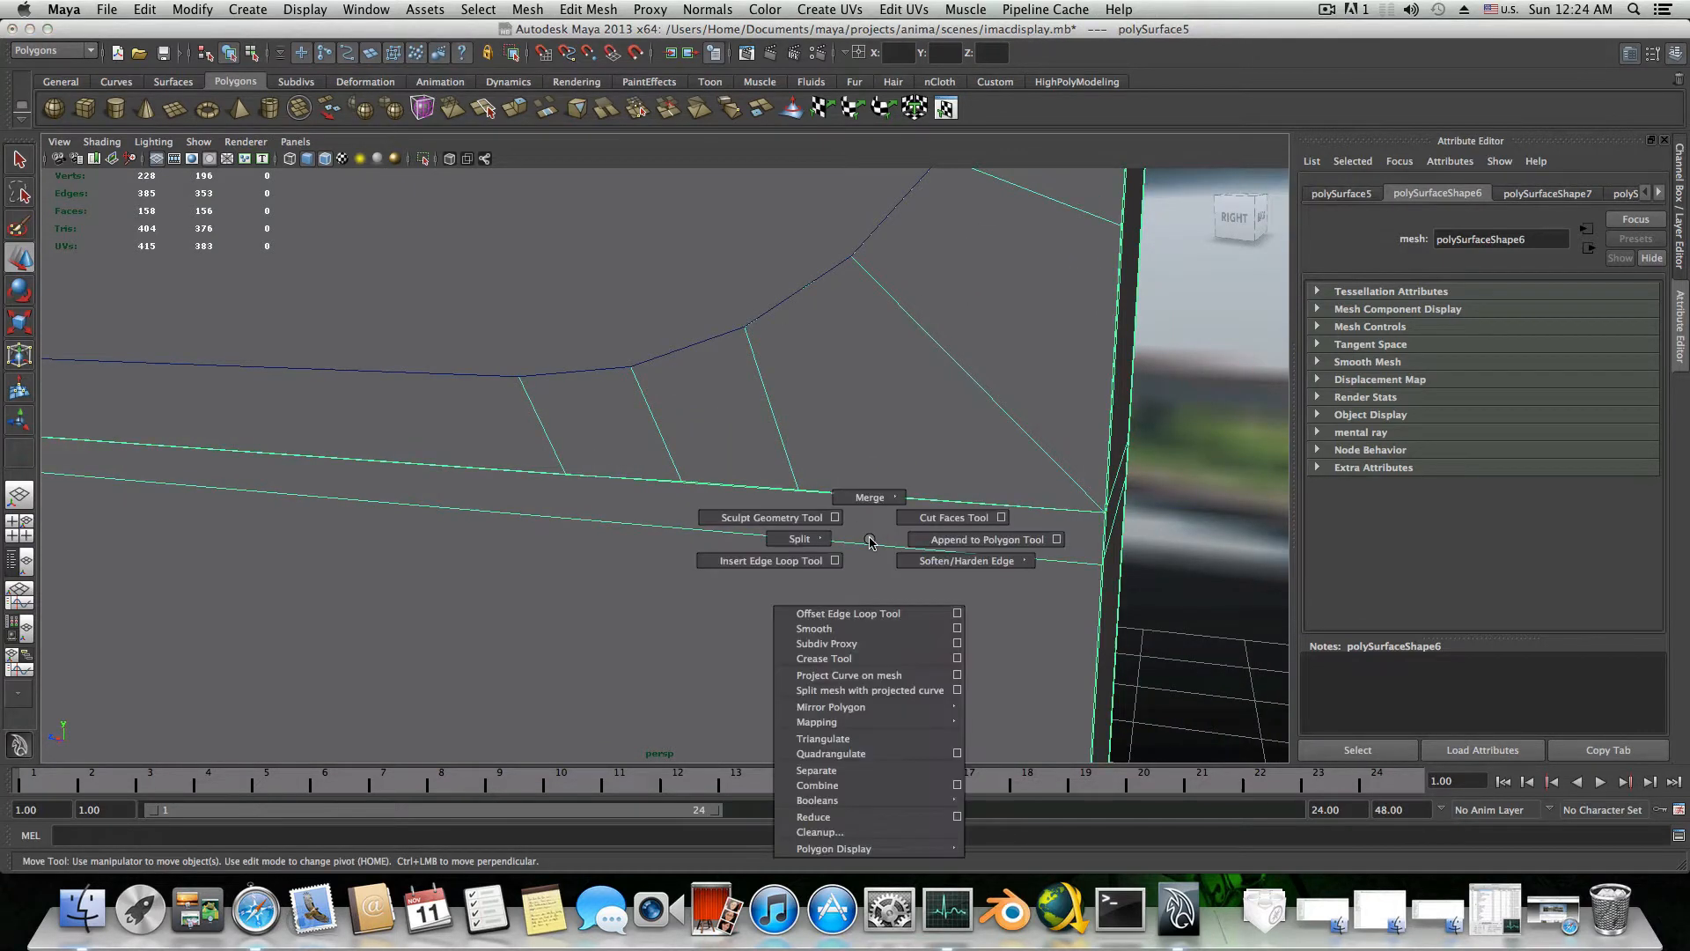
left_click(800, 561)
middle_click_drag(800, 559, 880, 577, "alt")
left_click_drag(880, 577, 836, 553, "alt")
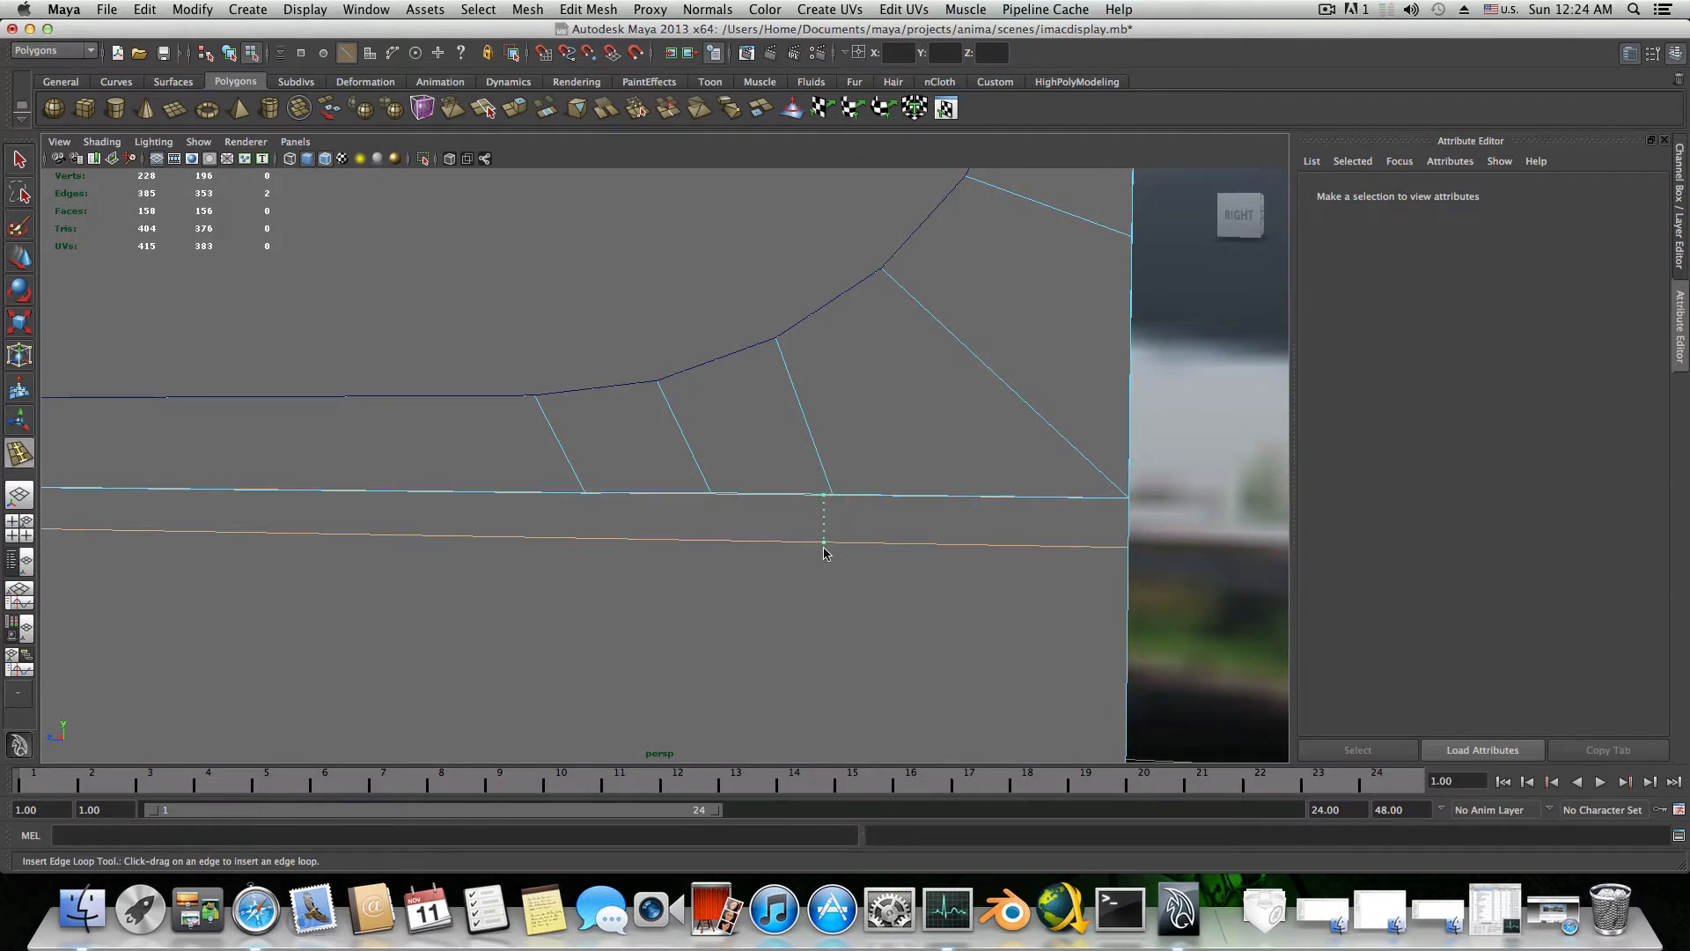
left_click(834, 553)
left_click_drag(727, 545, 712, 544)
middle_click_drag(715, 546, 860, 557, "alt")
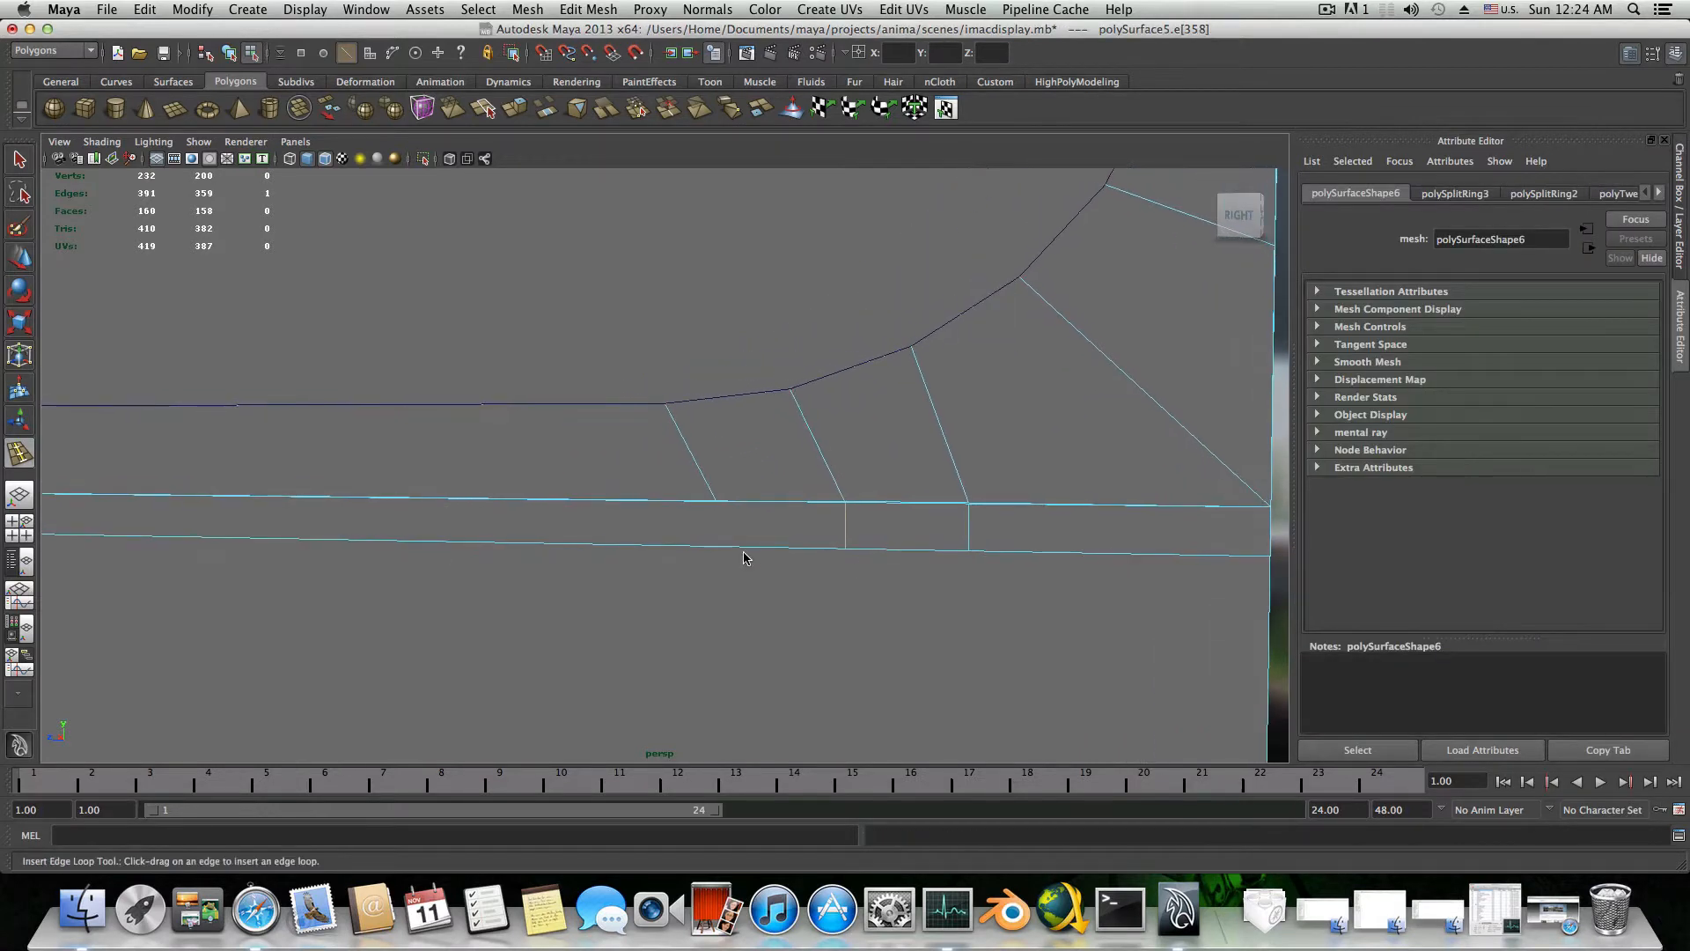
left_click_drag(714, 551, 715, 550)
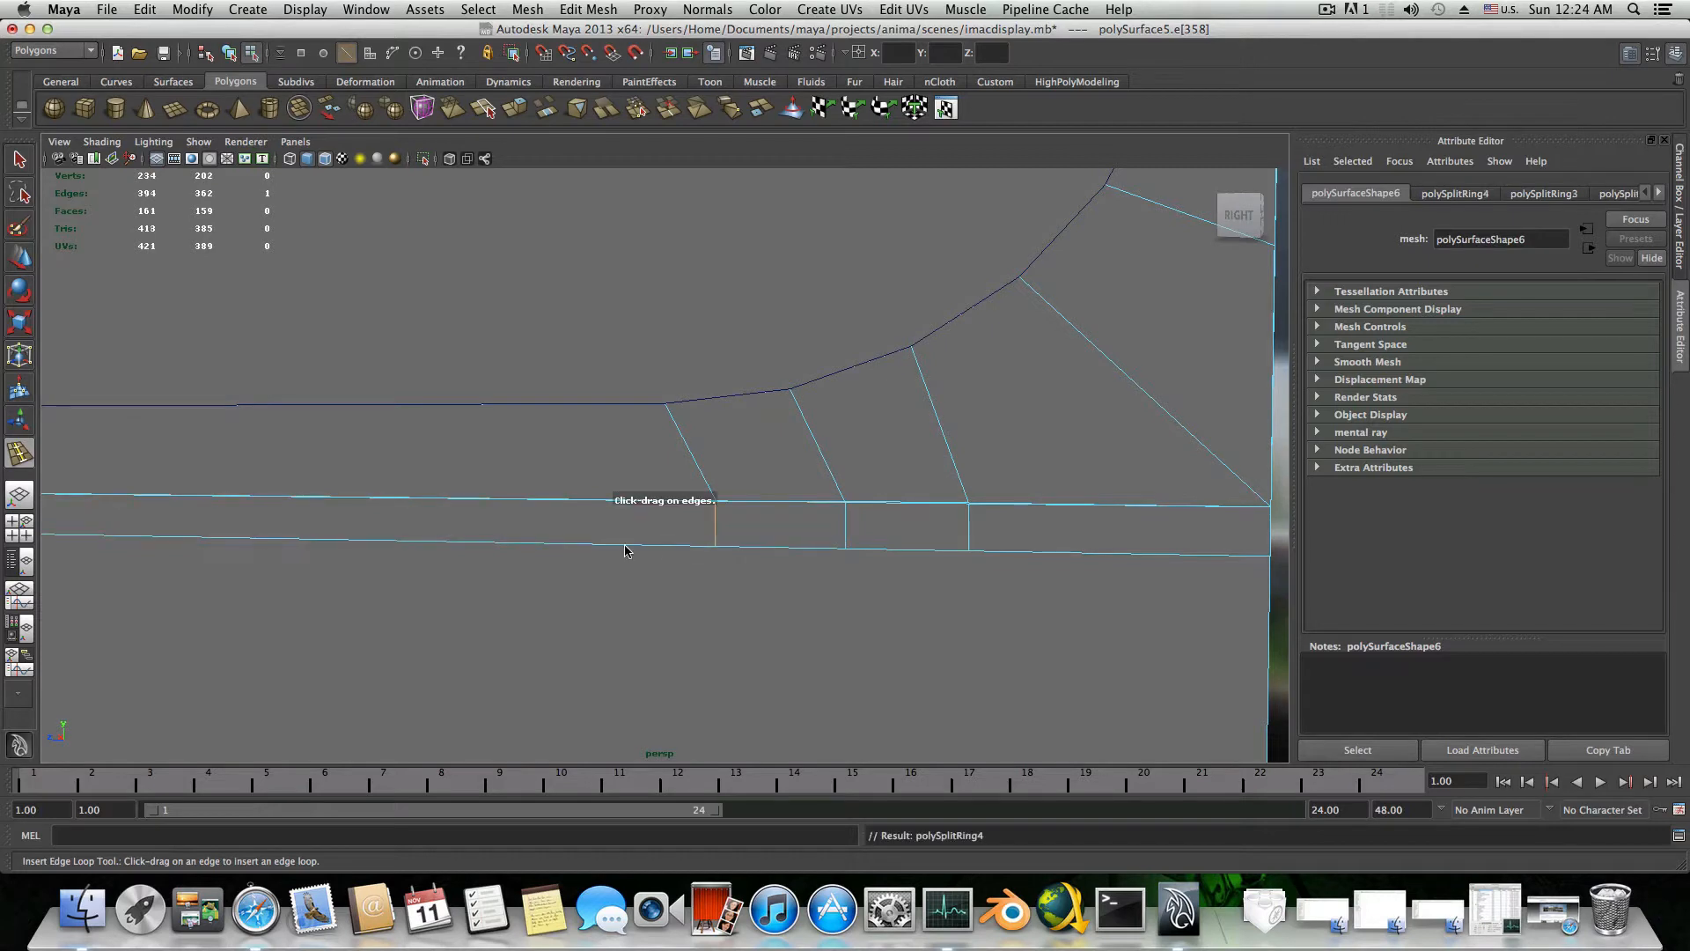
Insert three matching edge loops across the thin strip below the screen's lower-left corner, in line with the corner edges
middle_click_drag(631, 555, 705, 562, "alt")
right_click_drag(920, 559, 667, 558, "alt")
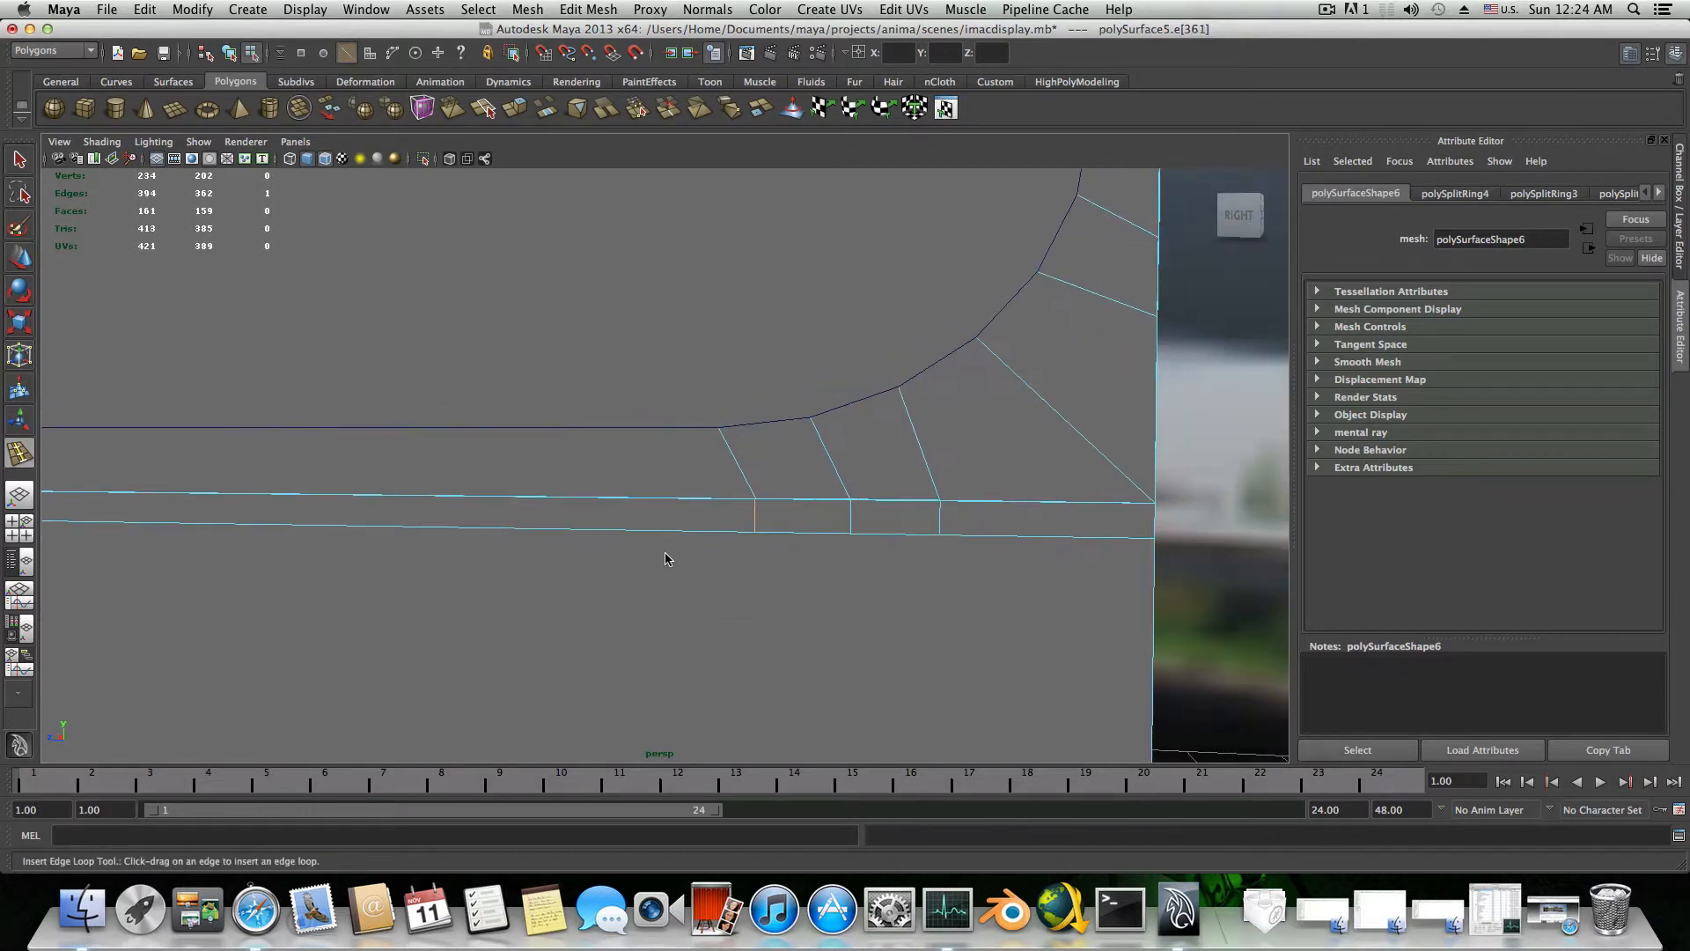
middle_click_drag(275, 543, 1028, 569, "alt")
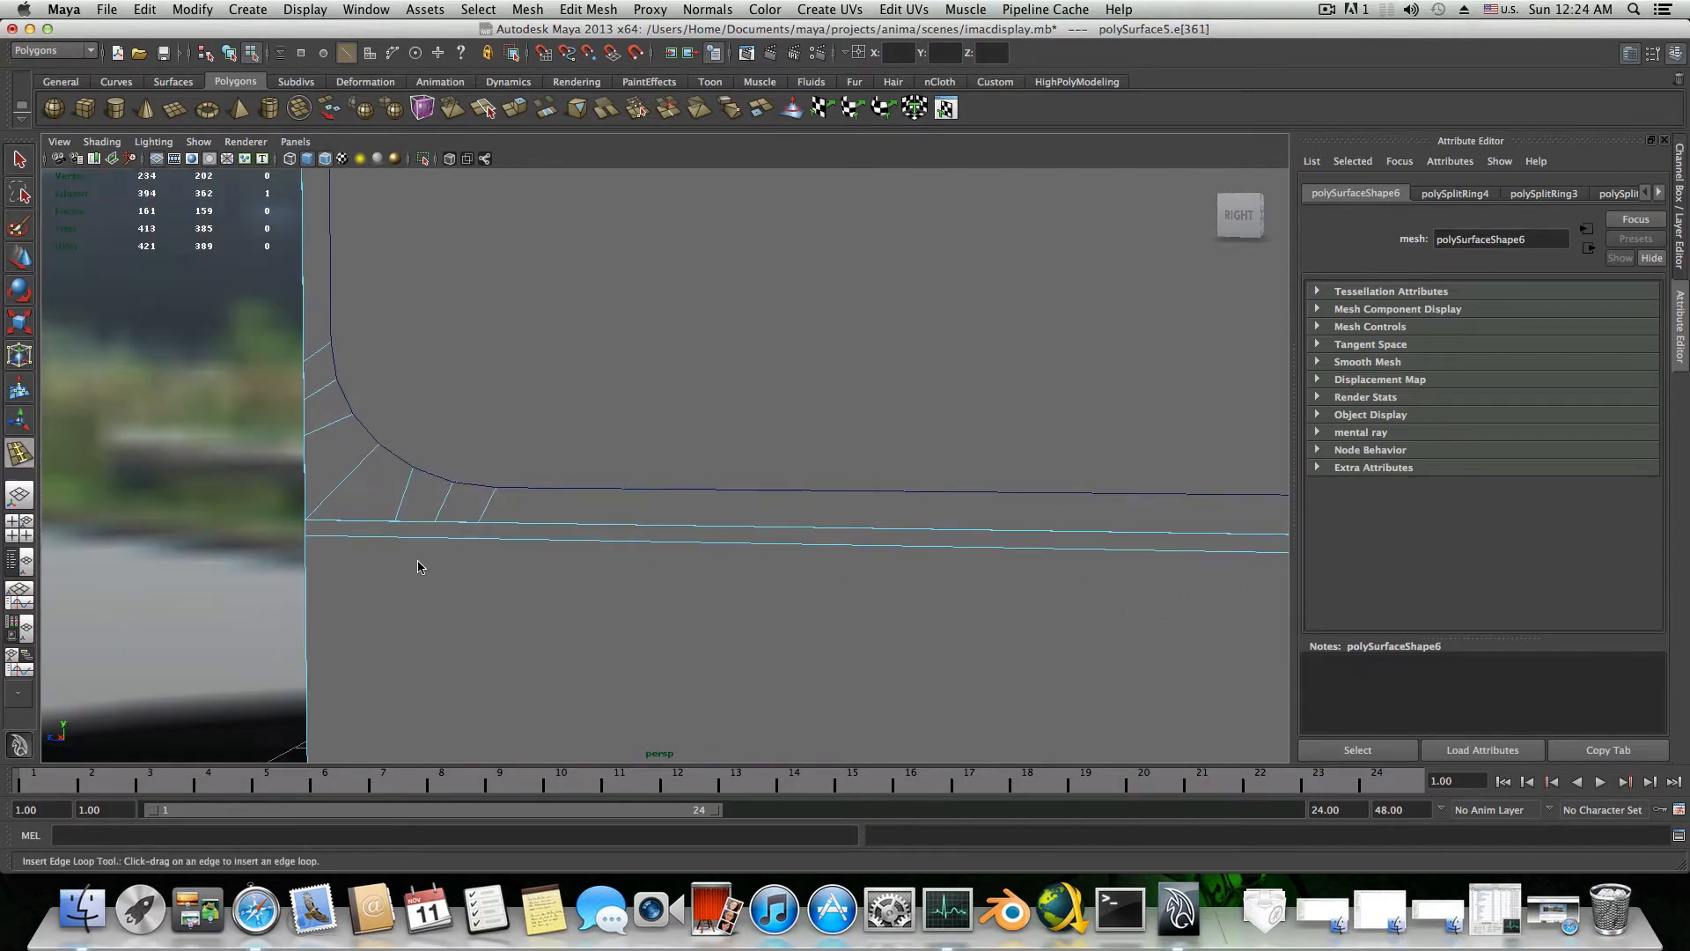
mouse_move(418, 566)
middle_mouse_down("alt")
mouse_move(683, 501)
mouse_move(728, 551)
mouse_move(563, 528)
mouse_move(406, 565)
middle_mouse_up("alt")
right_click_drag(407, 565, 484, 577, "alt")
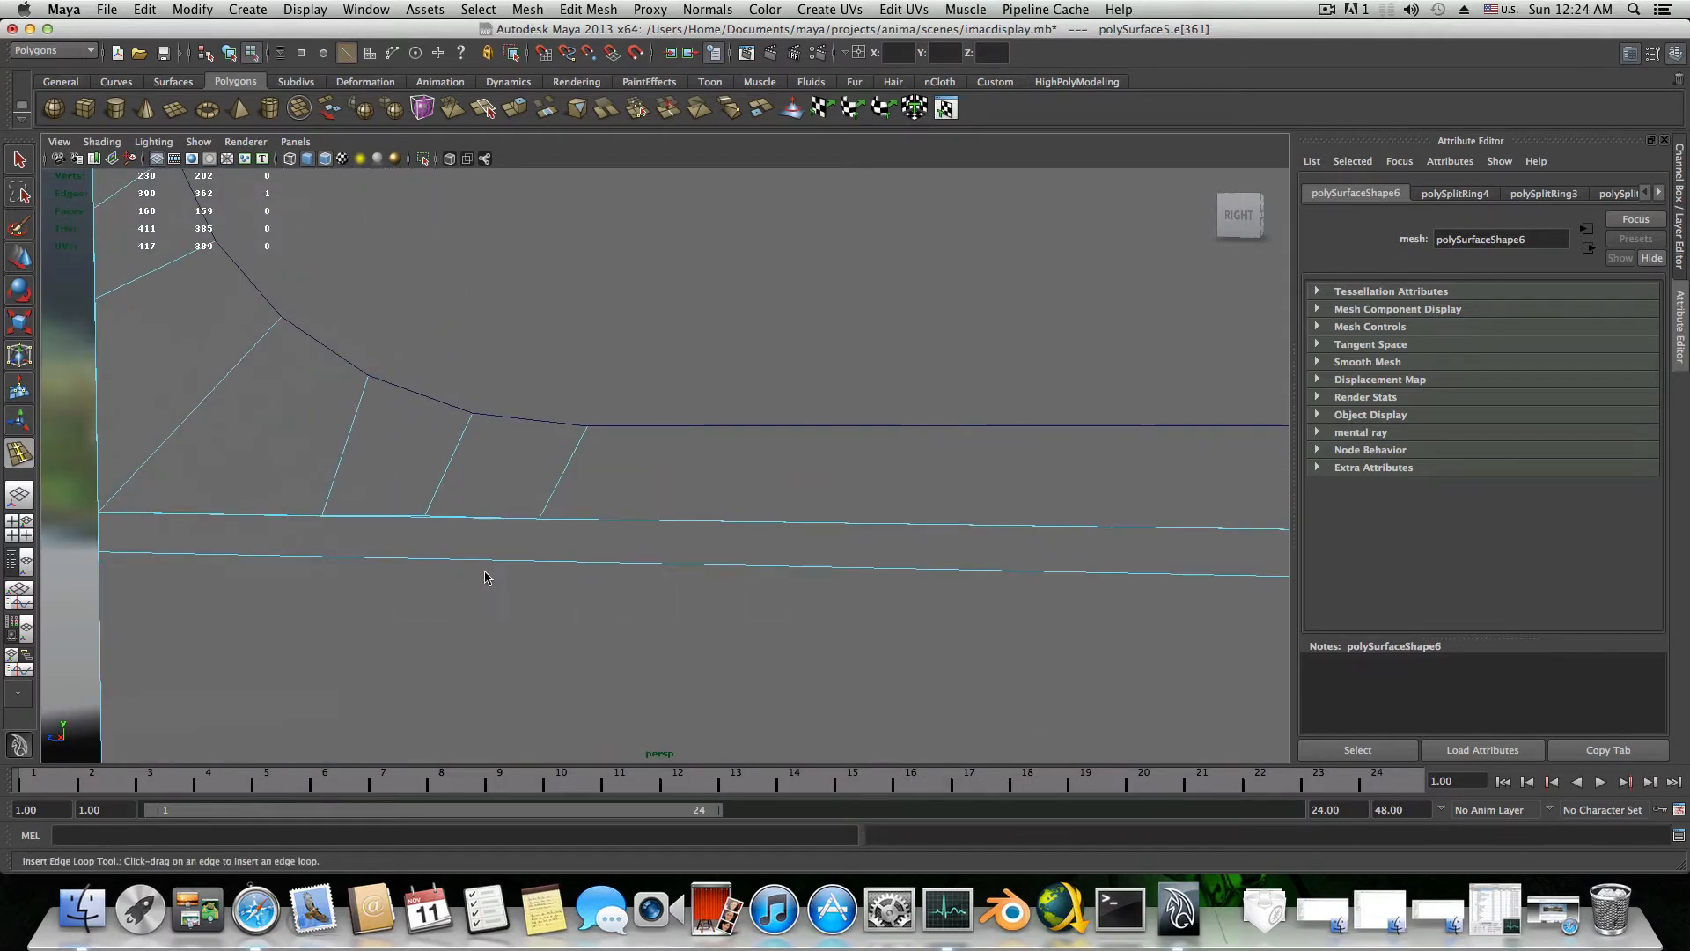
left_click(539, 564)
left_click(424, 558)
left_click_drag(318, 558, 325, 560)
right_click_drag(636, 665, 678, 639, "alt")
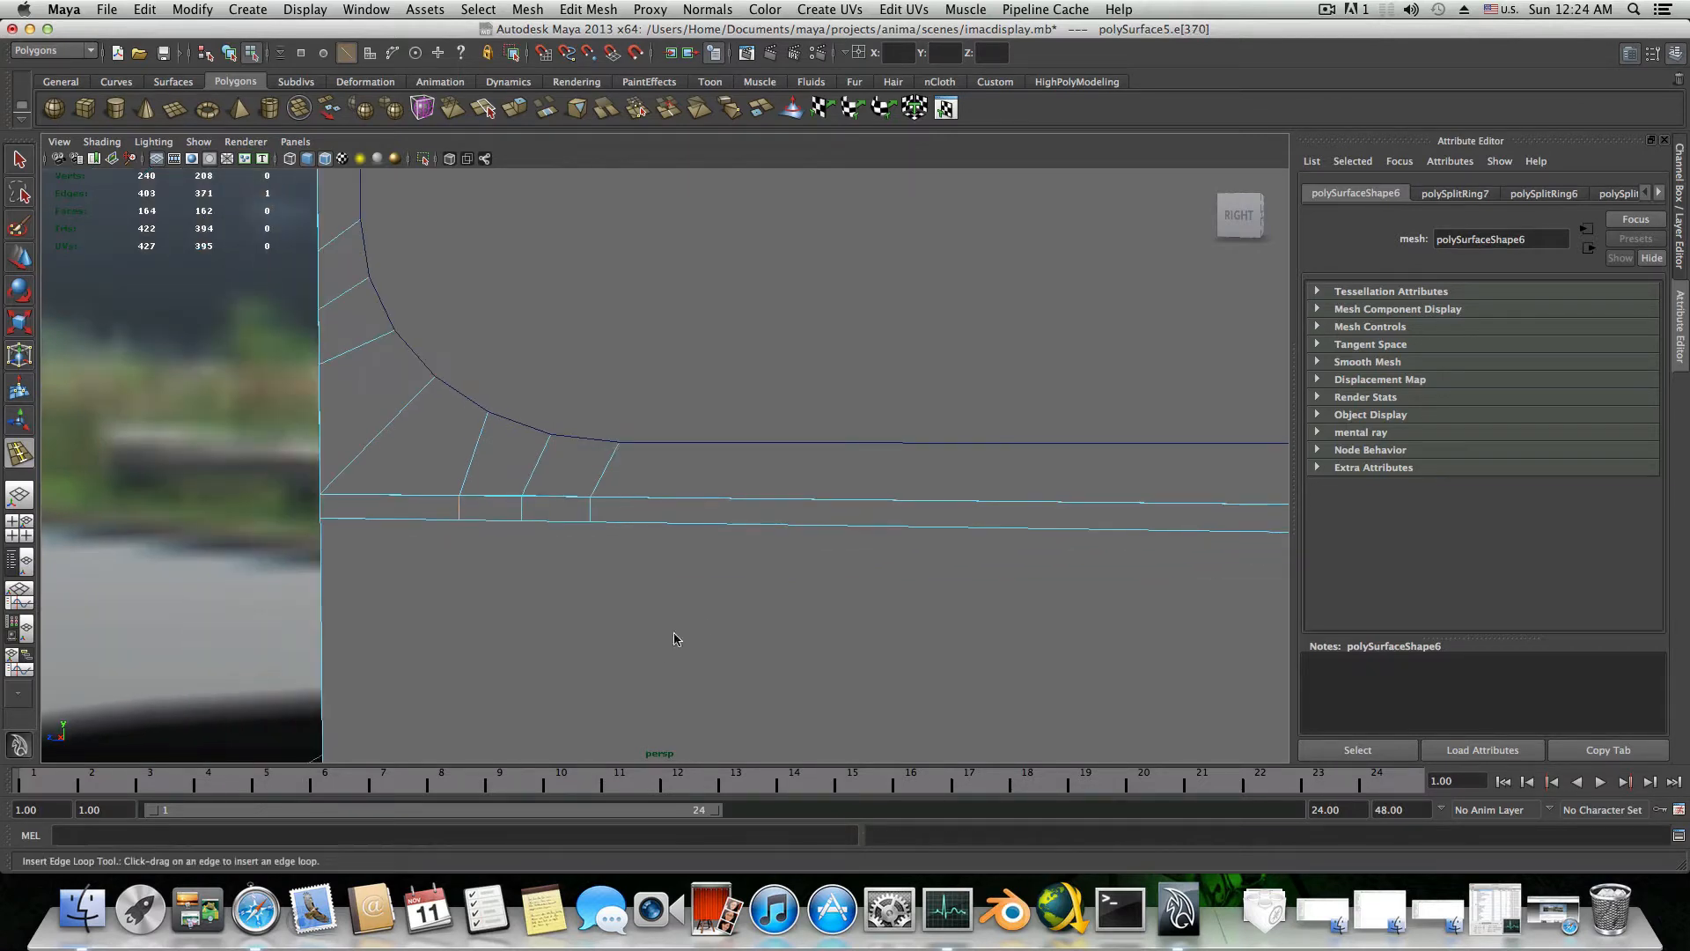
Merge the two overlapping vertices at the outermost corner edge on the thin strip below the screen's lower-right corner
left_click_drag(713, 602, 1092, 618, "alt")
middle_click_drag(1091, 616, 378, 607, "alt")
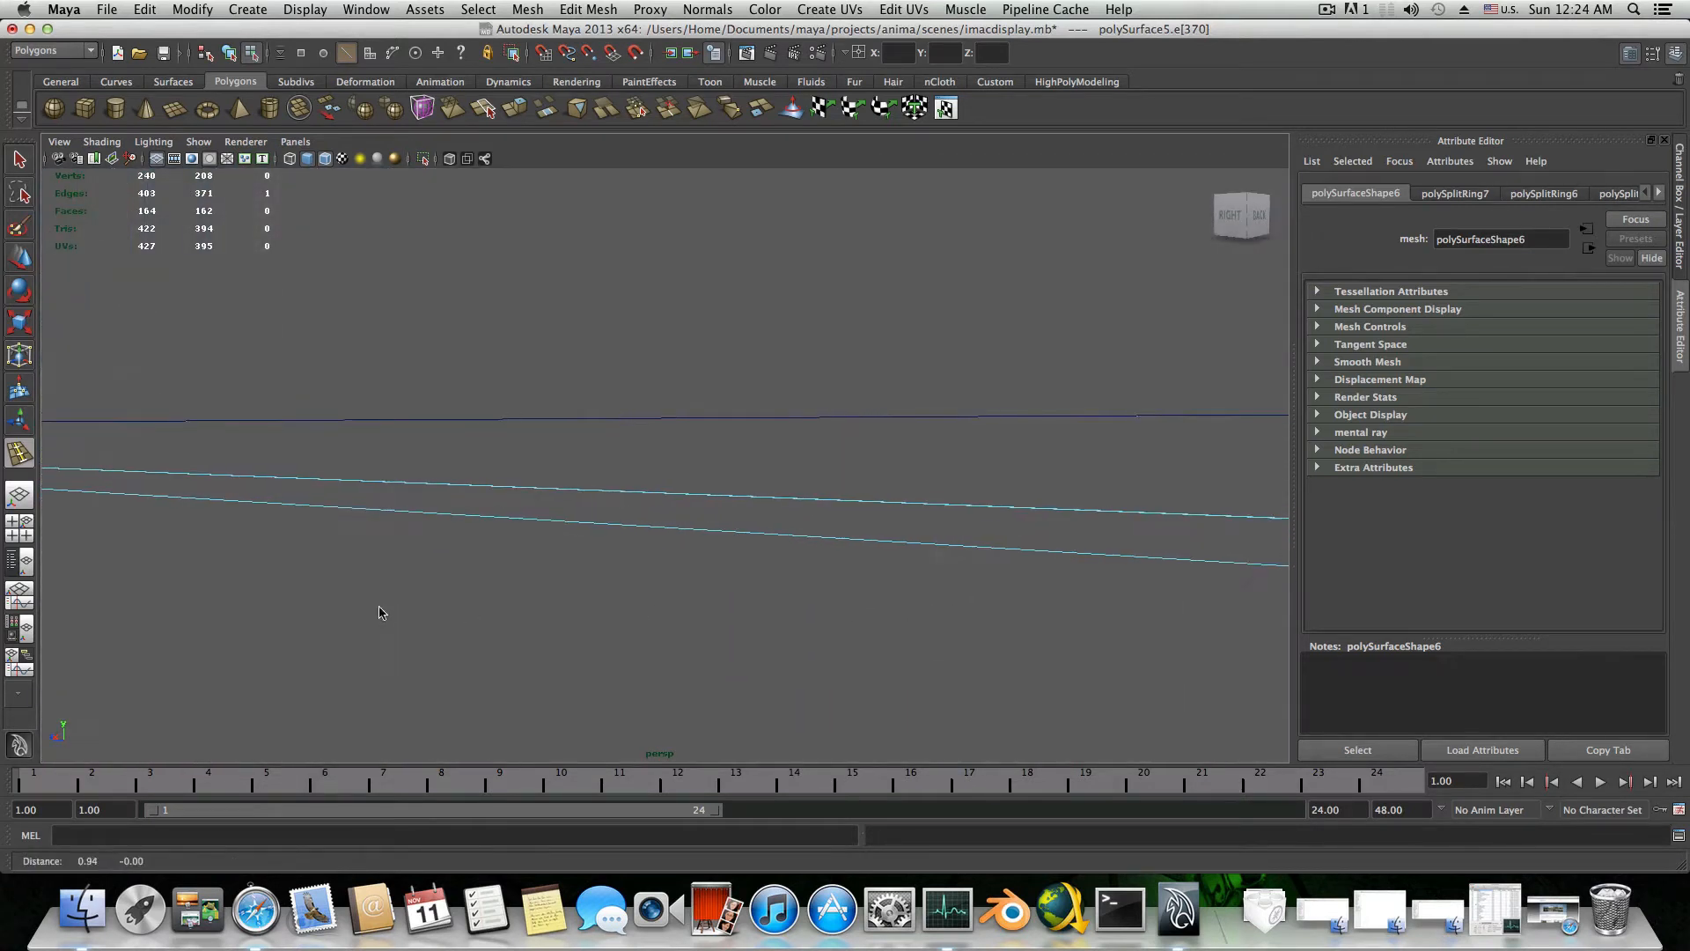
middle_click_drag(739, 607, 763, 578, "alt")
right_click_drag(762, 579, 1006, 563, "alt")
middle_click_drag(902, 546, 837, 525, "alt")
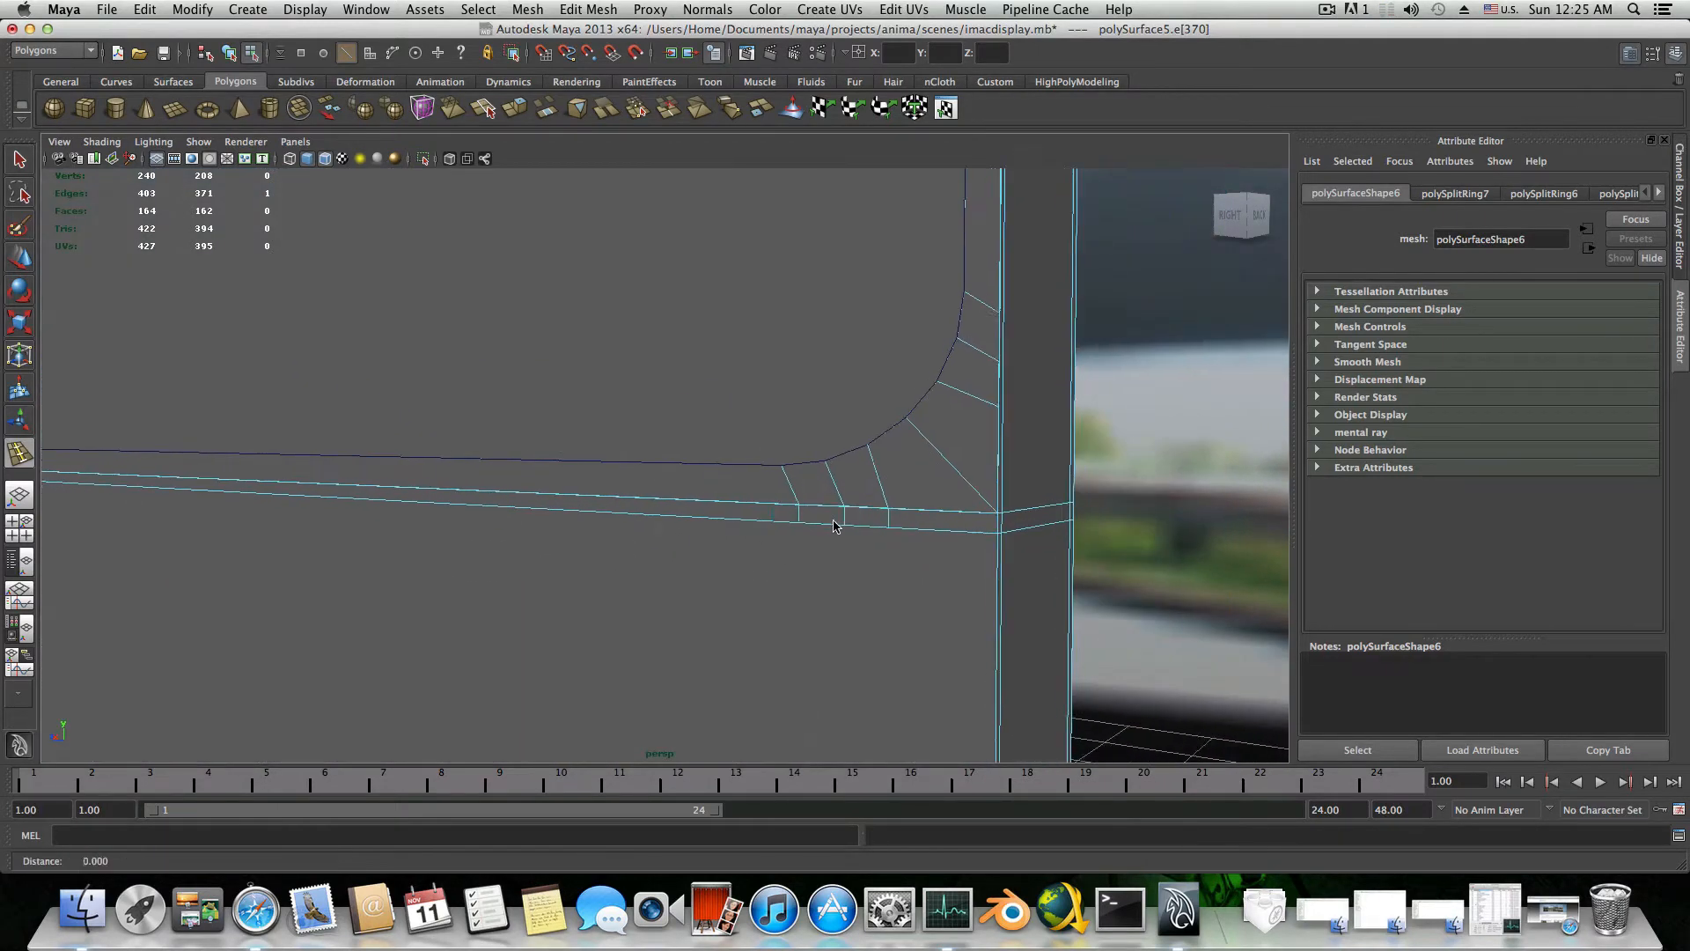
mouse_move(837, 525)
right_mouse_down("alt")
mouse_move(934, 535)
mouse_move(833, 533)
right_mouse_up("alt")
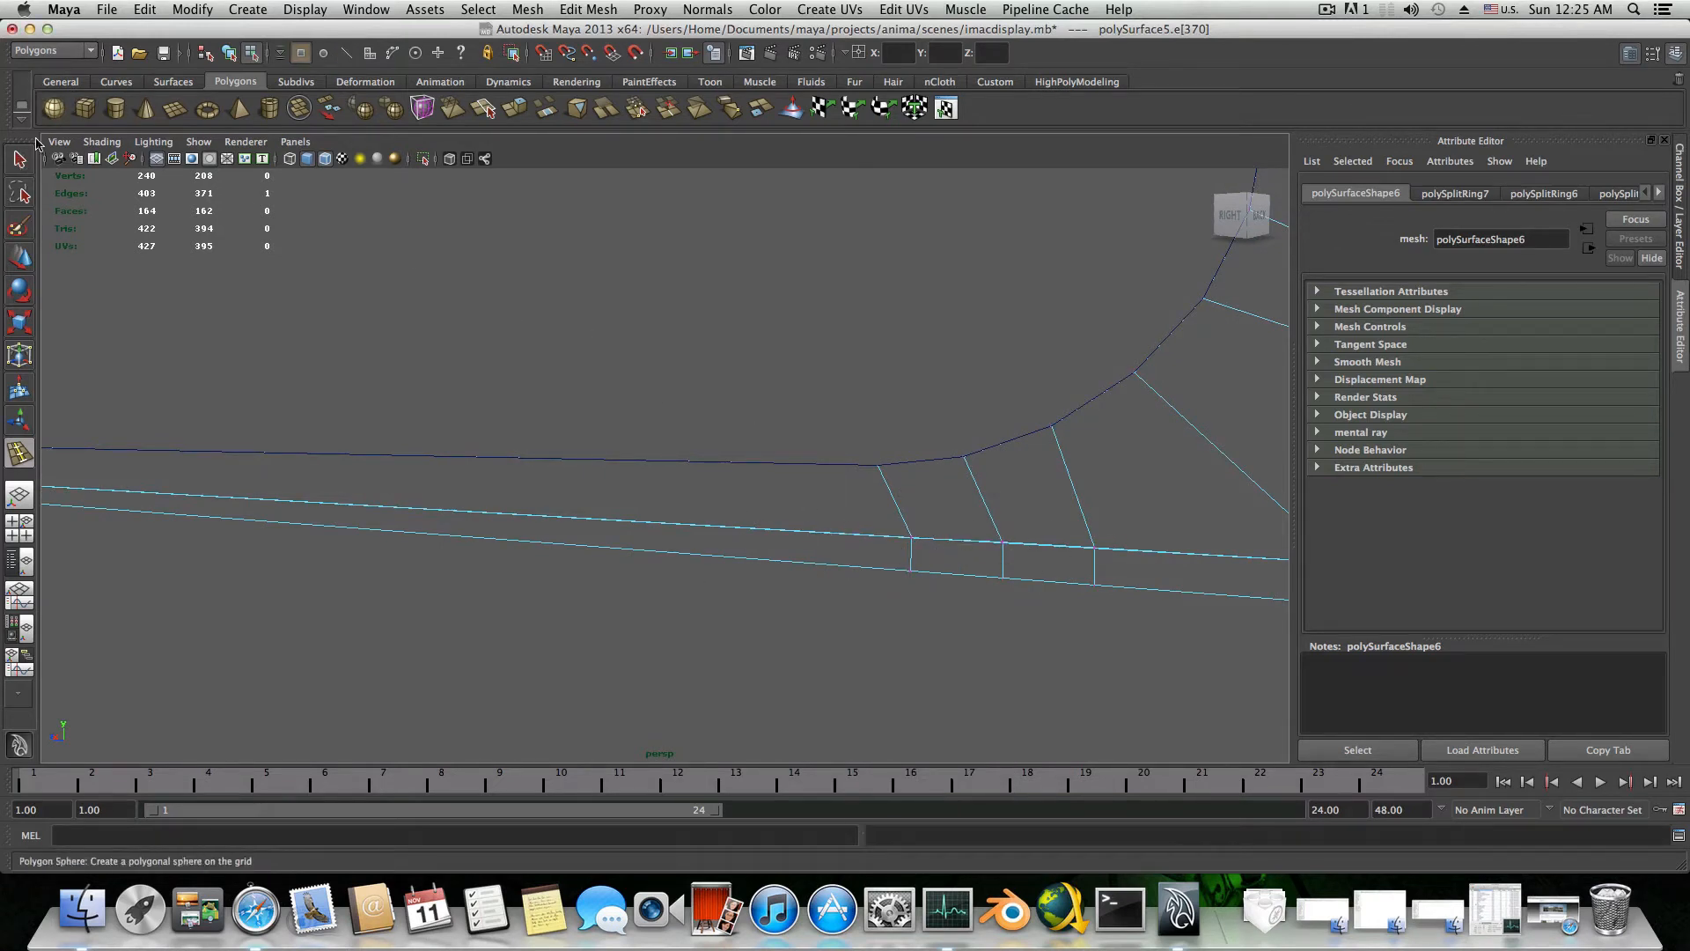
left_click(17, 168)
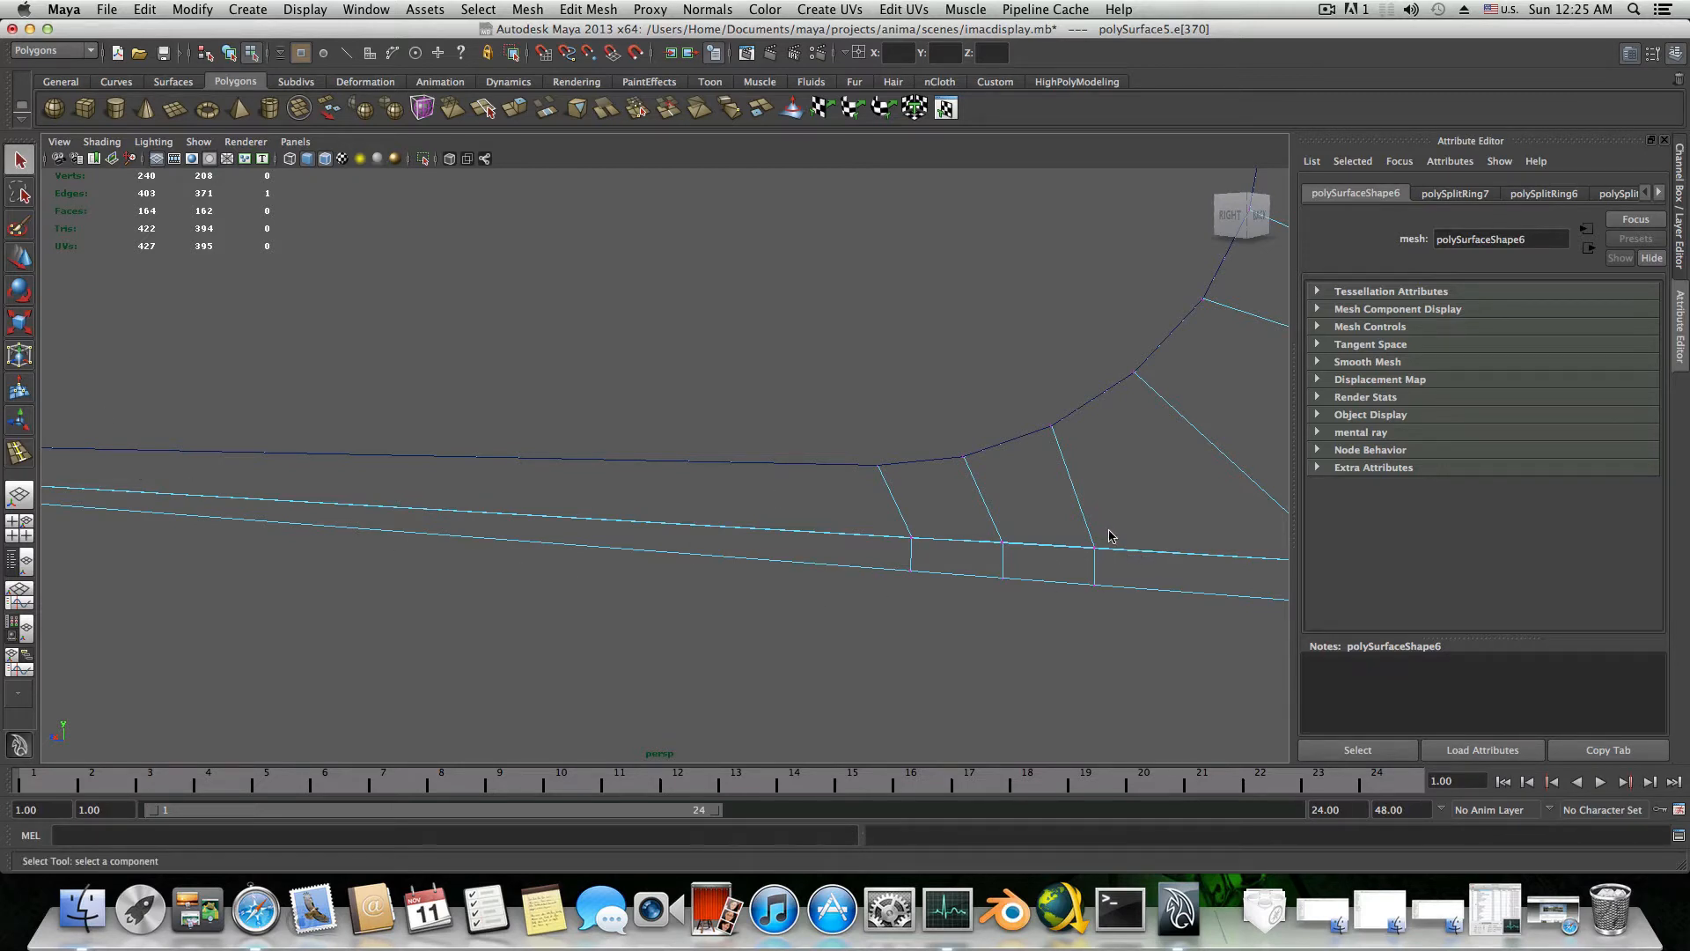
left_click_drag(1111, 535, 915, 506)
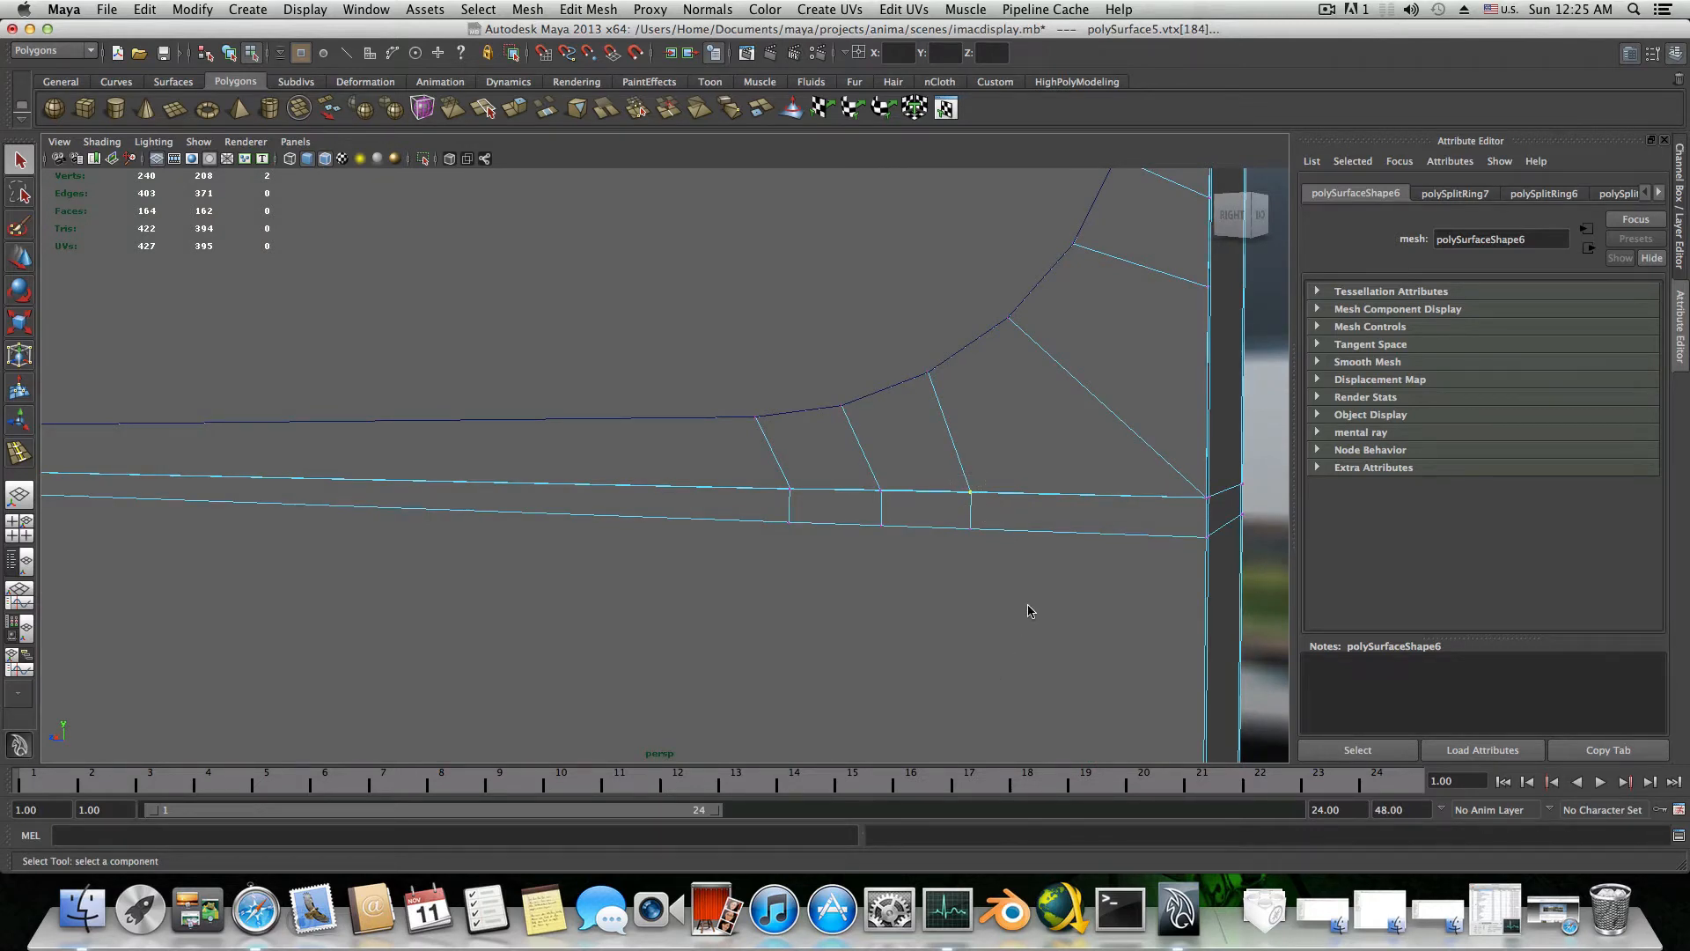
mouse_move(1034, 609)
left_mouse_down("alt")
mouse_move(711, 603)
mouse_move(1038, 600)
mouse_move(1019, 615)
left_mouse_up("alt")
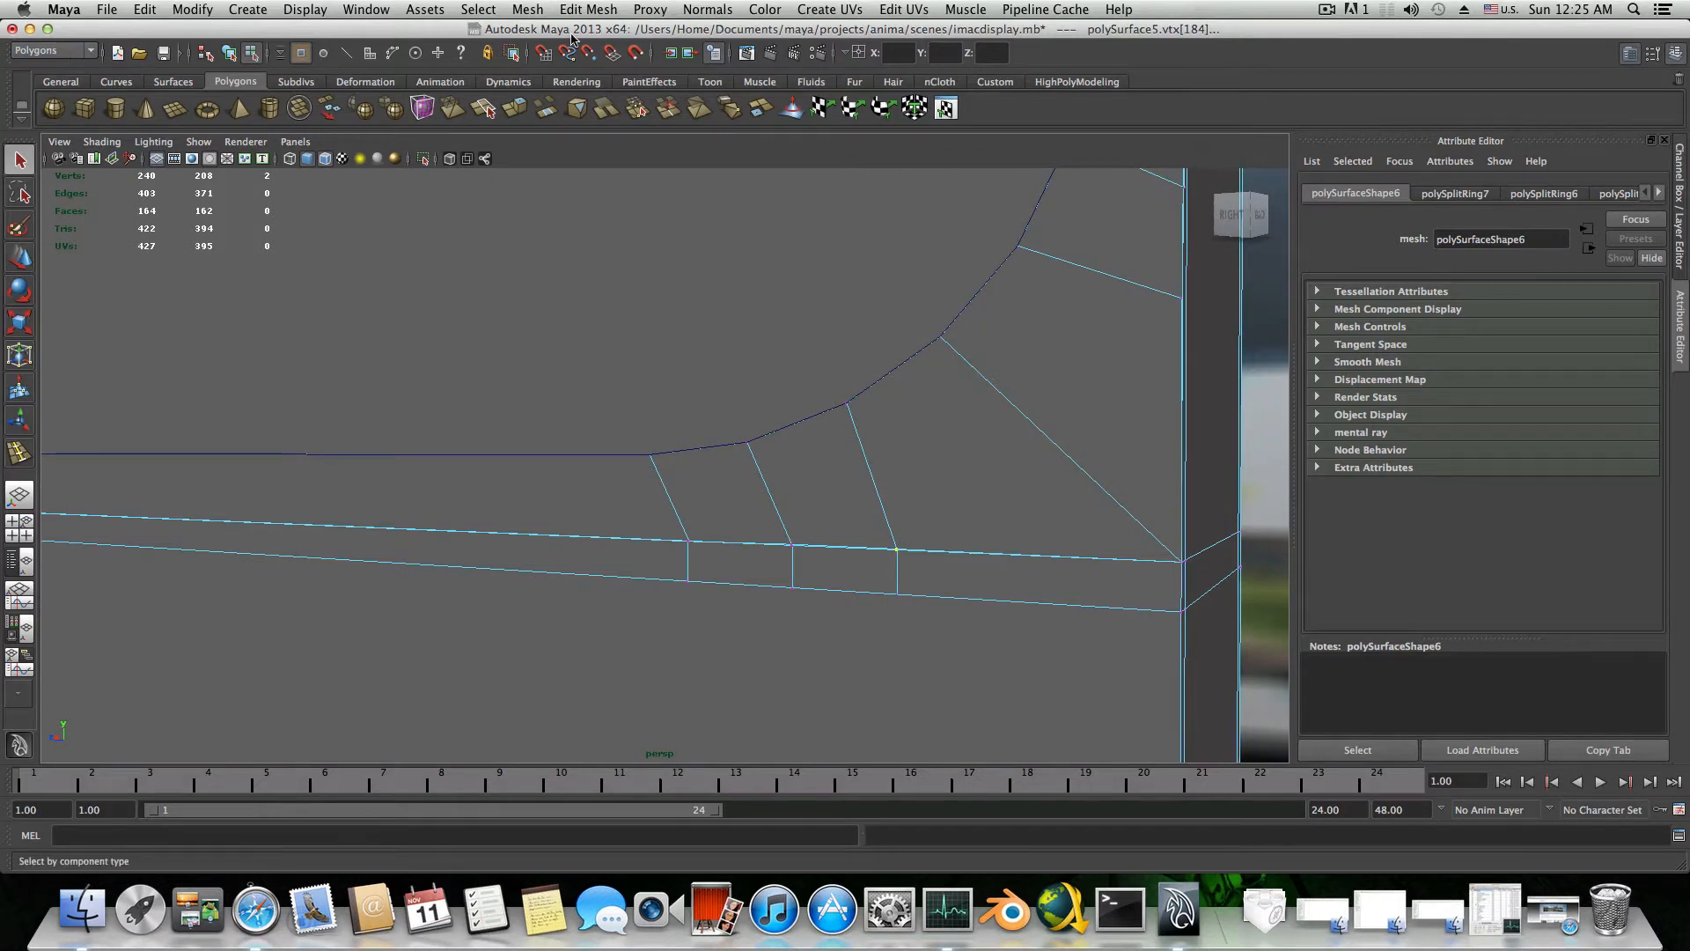
left_click(35, 51)
left_click(36, 53)
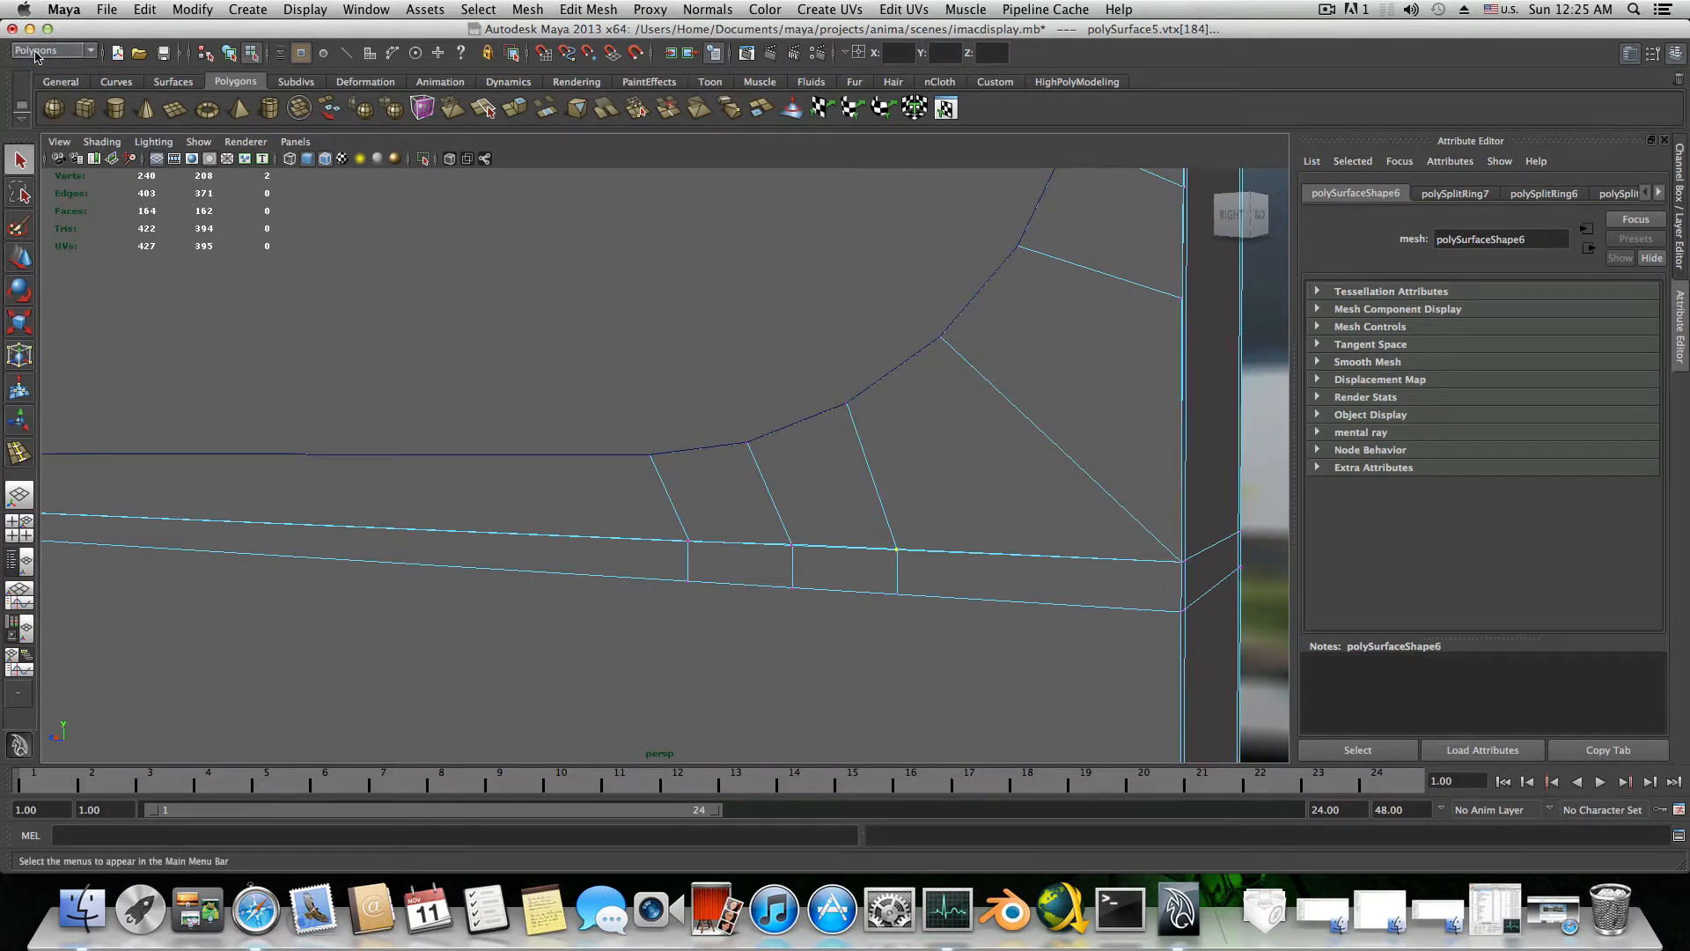
left_click(592, 11)
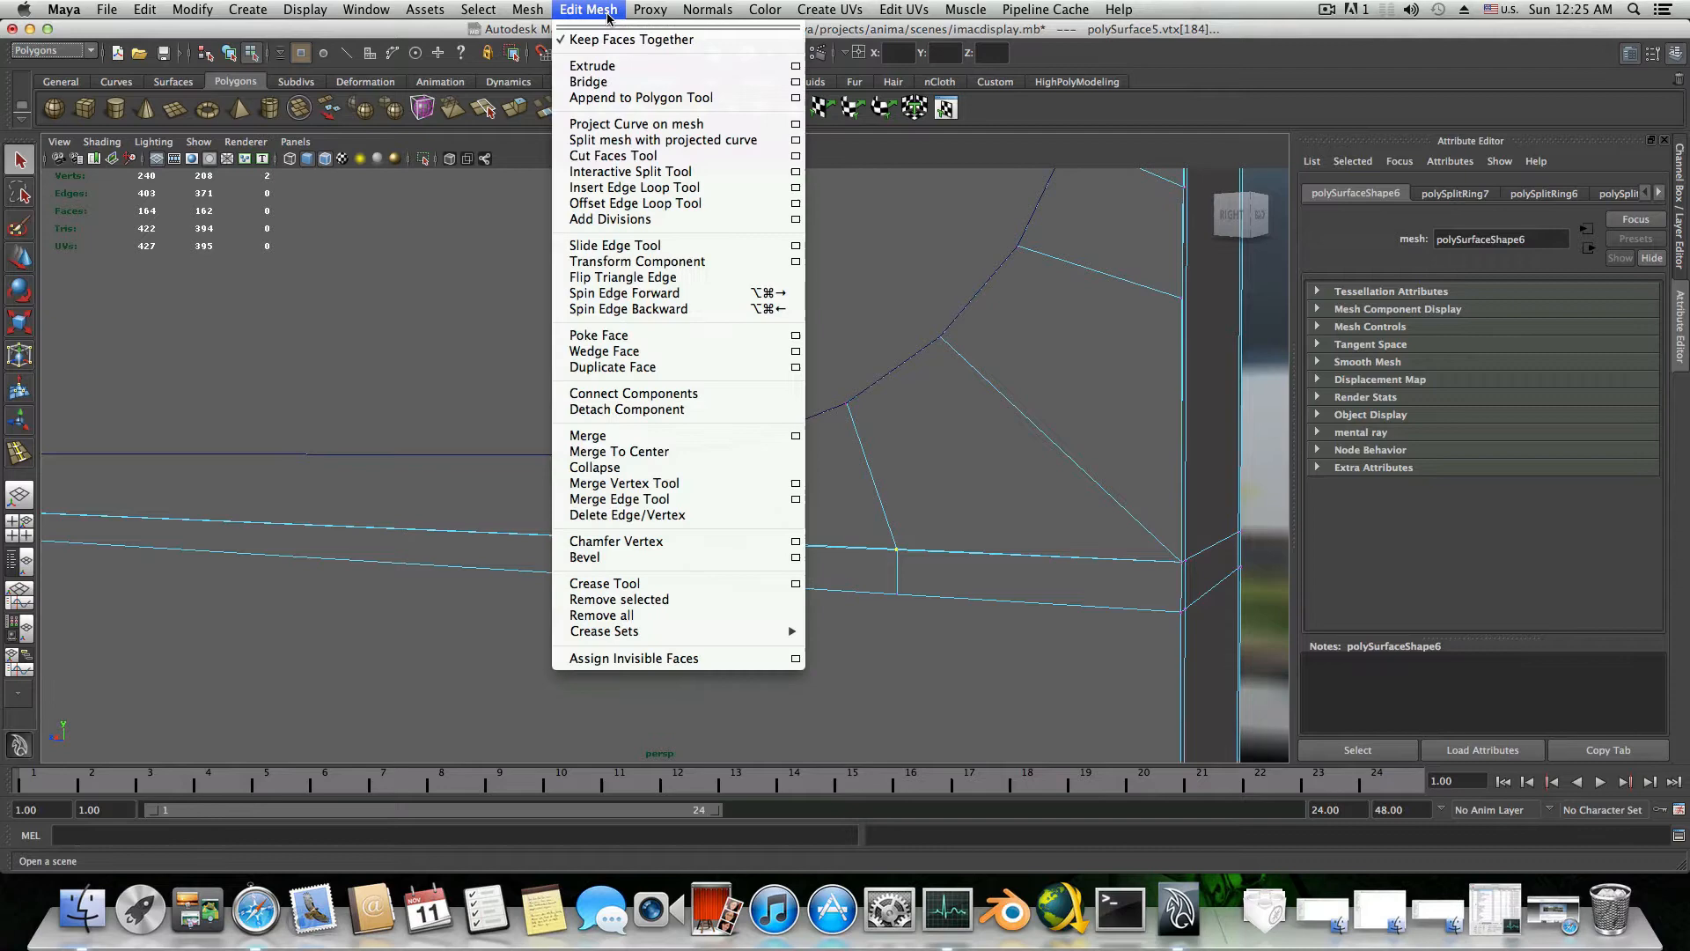
left_click(614, 438)
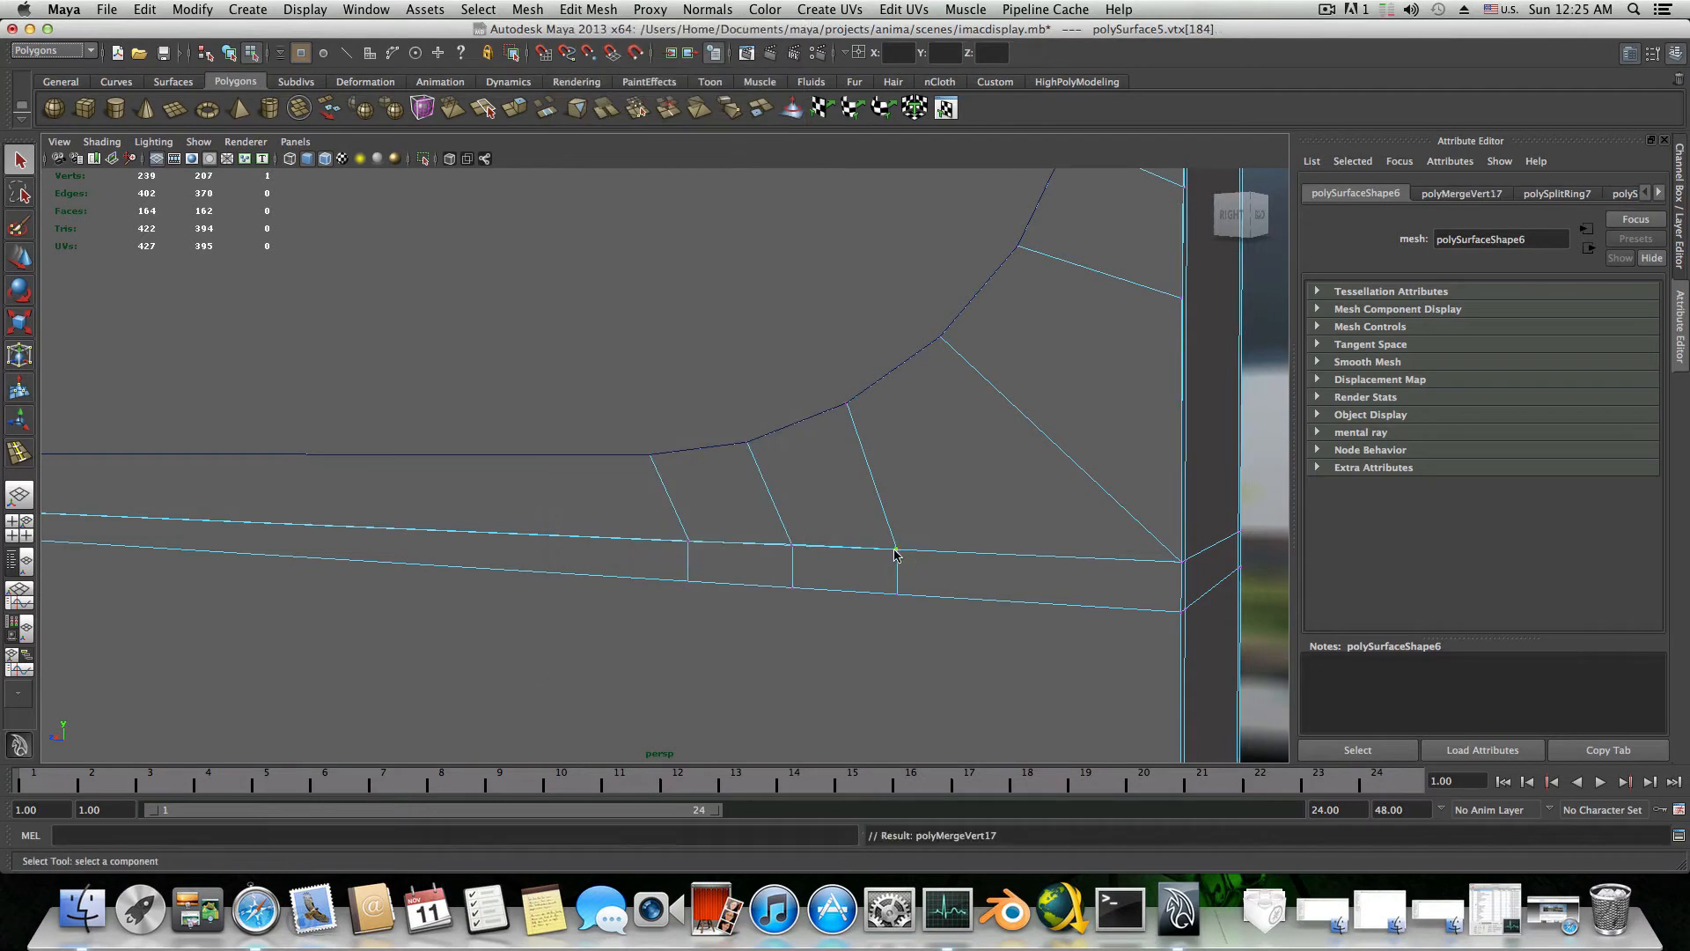
Merge the overlapping vertex pairs at the middle and inner corner edges on the strip below the screen's lower-right corner
middle_click_drag(905, 553, 1047, 576, "alt")
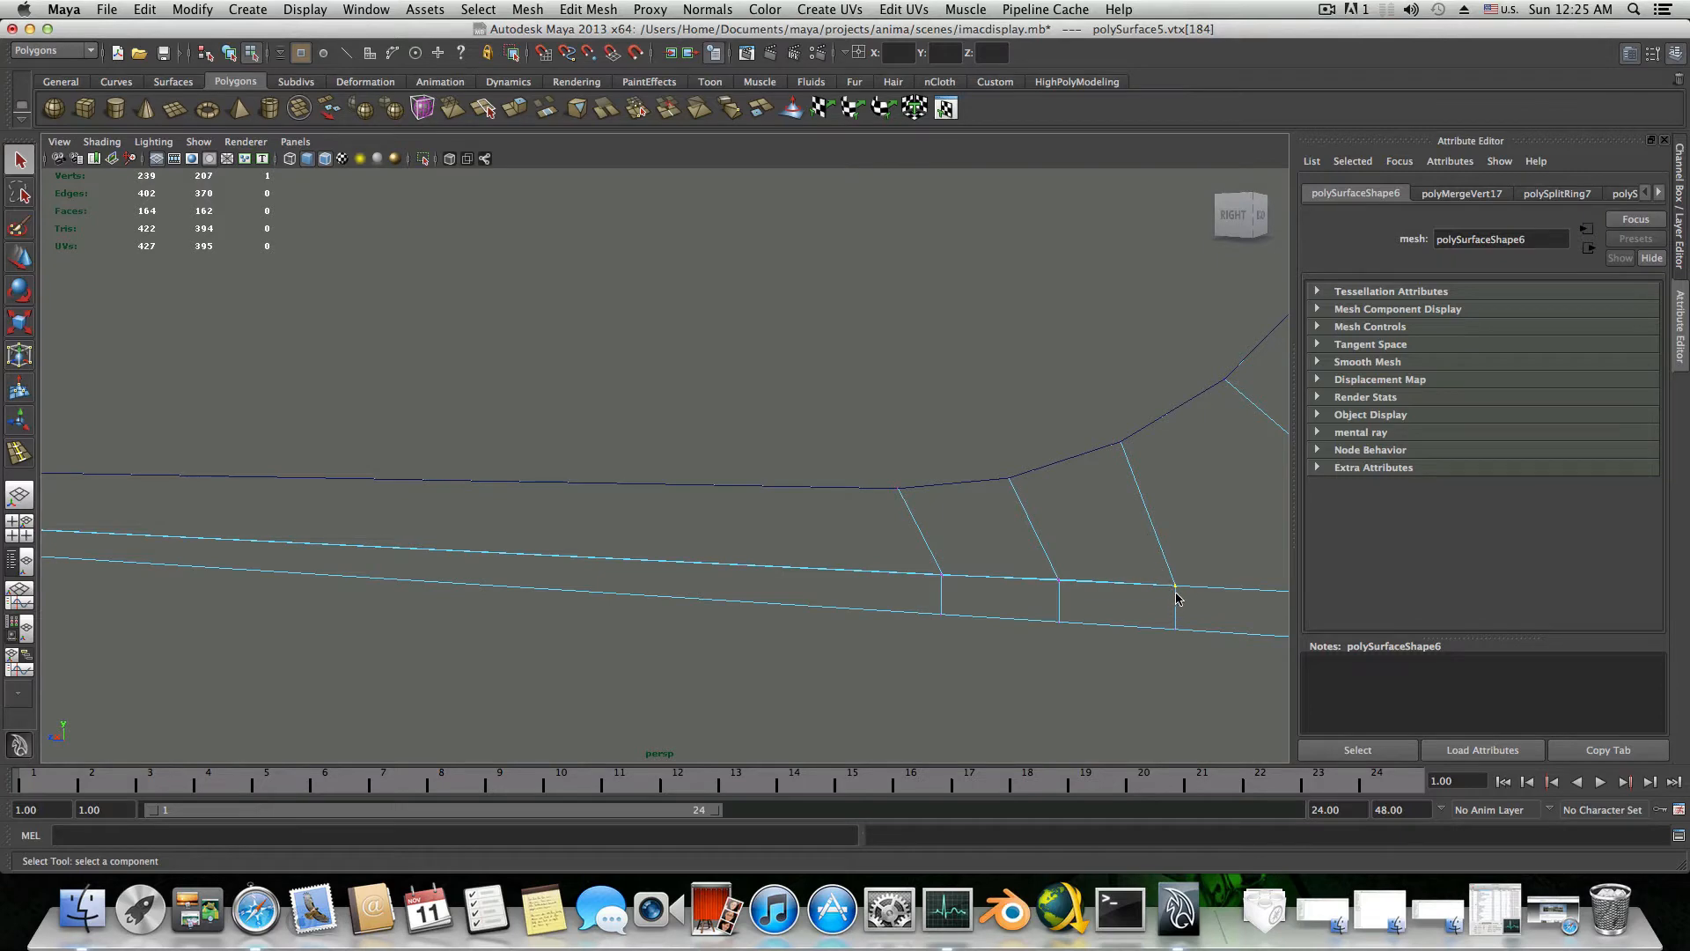
middle_click_drag(1176, 596, 886, 437, "alt")
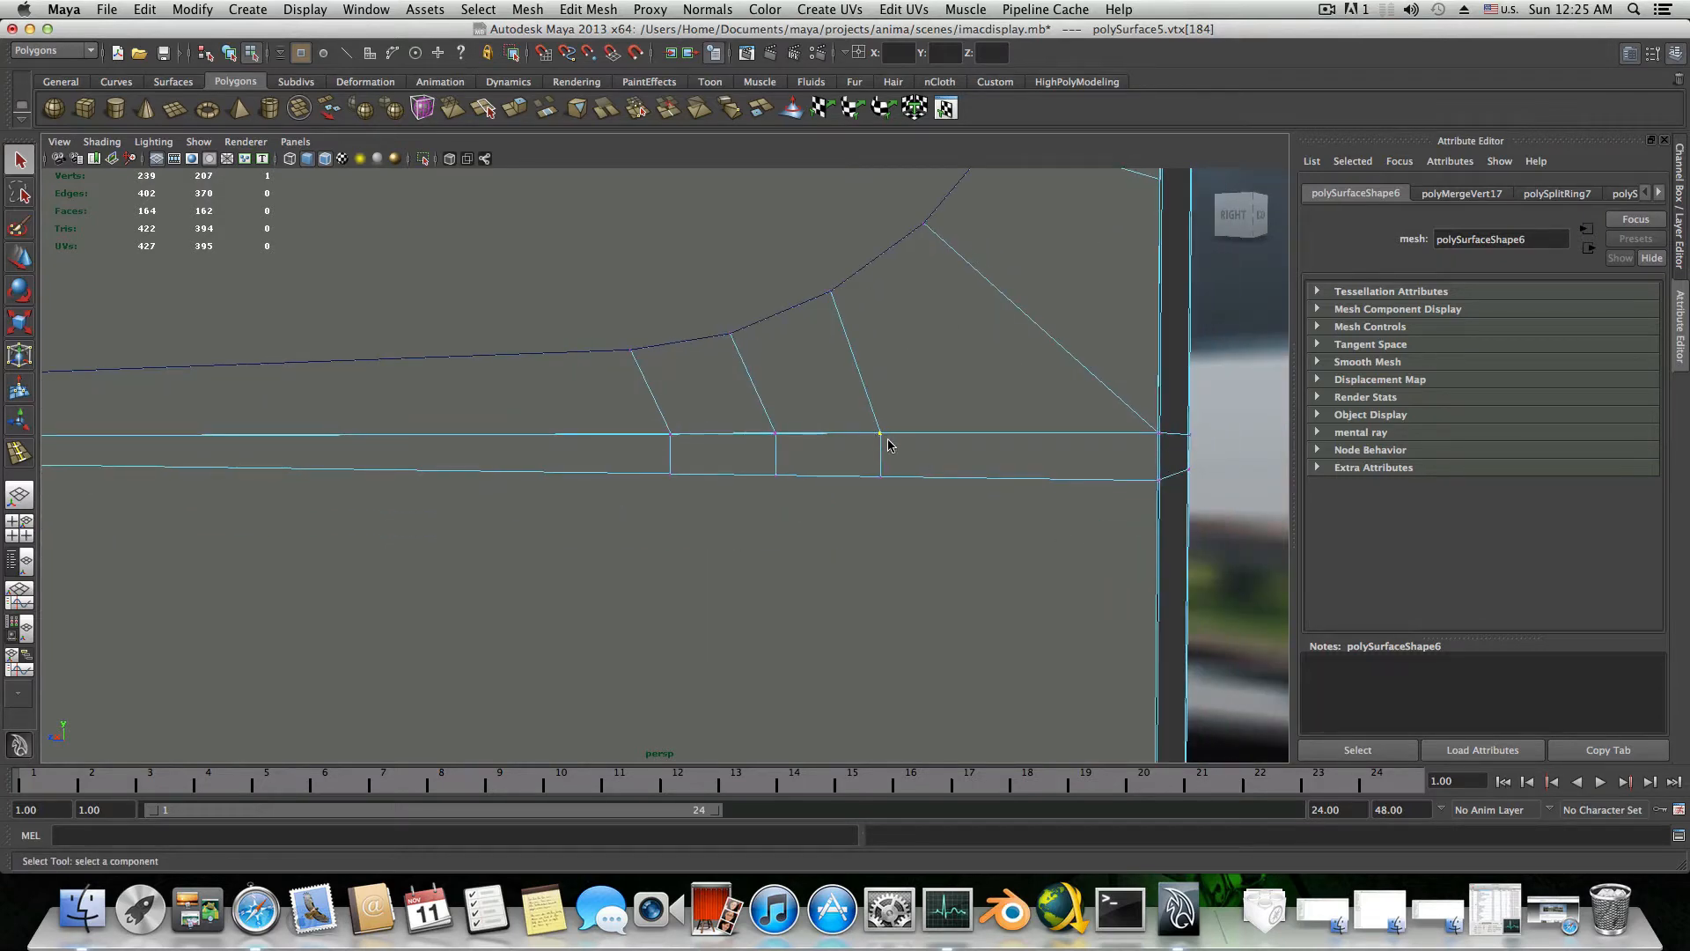
mouse_move(858, 447)
left_mouse_down("alt")
mouse_move(854, 464)
mouse_move(837, 449)
left_mouse_up("alt")
right_click_drag(837, 450, 886, 498, "alt")
middle_click_drag(886, 498, 864, 487, "alt")
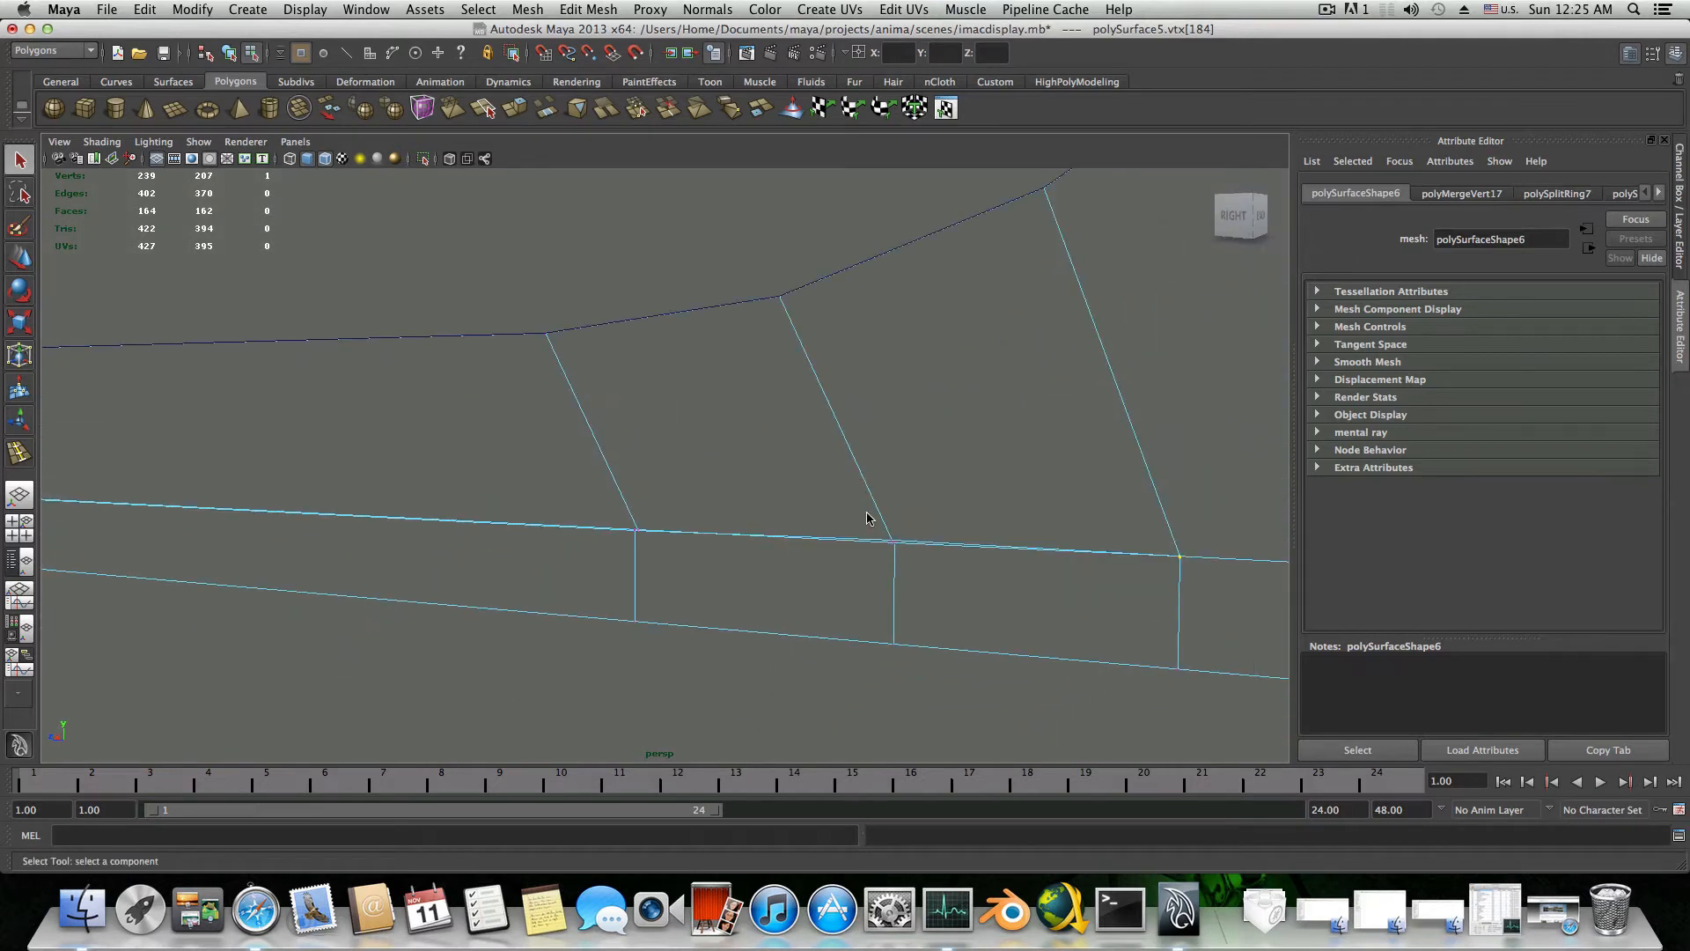
left_click_drag(911, 561, 912, 562, "shift")
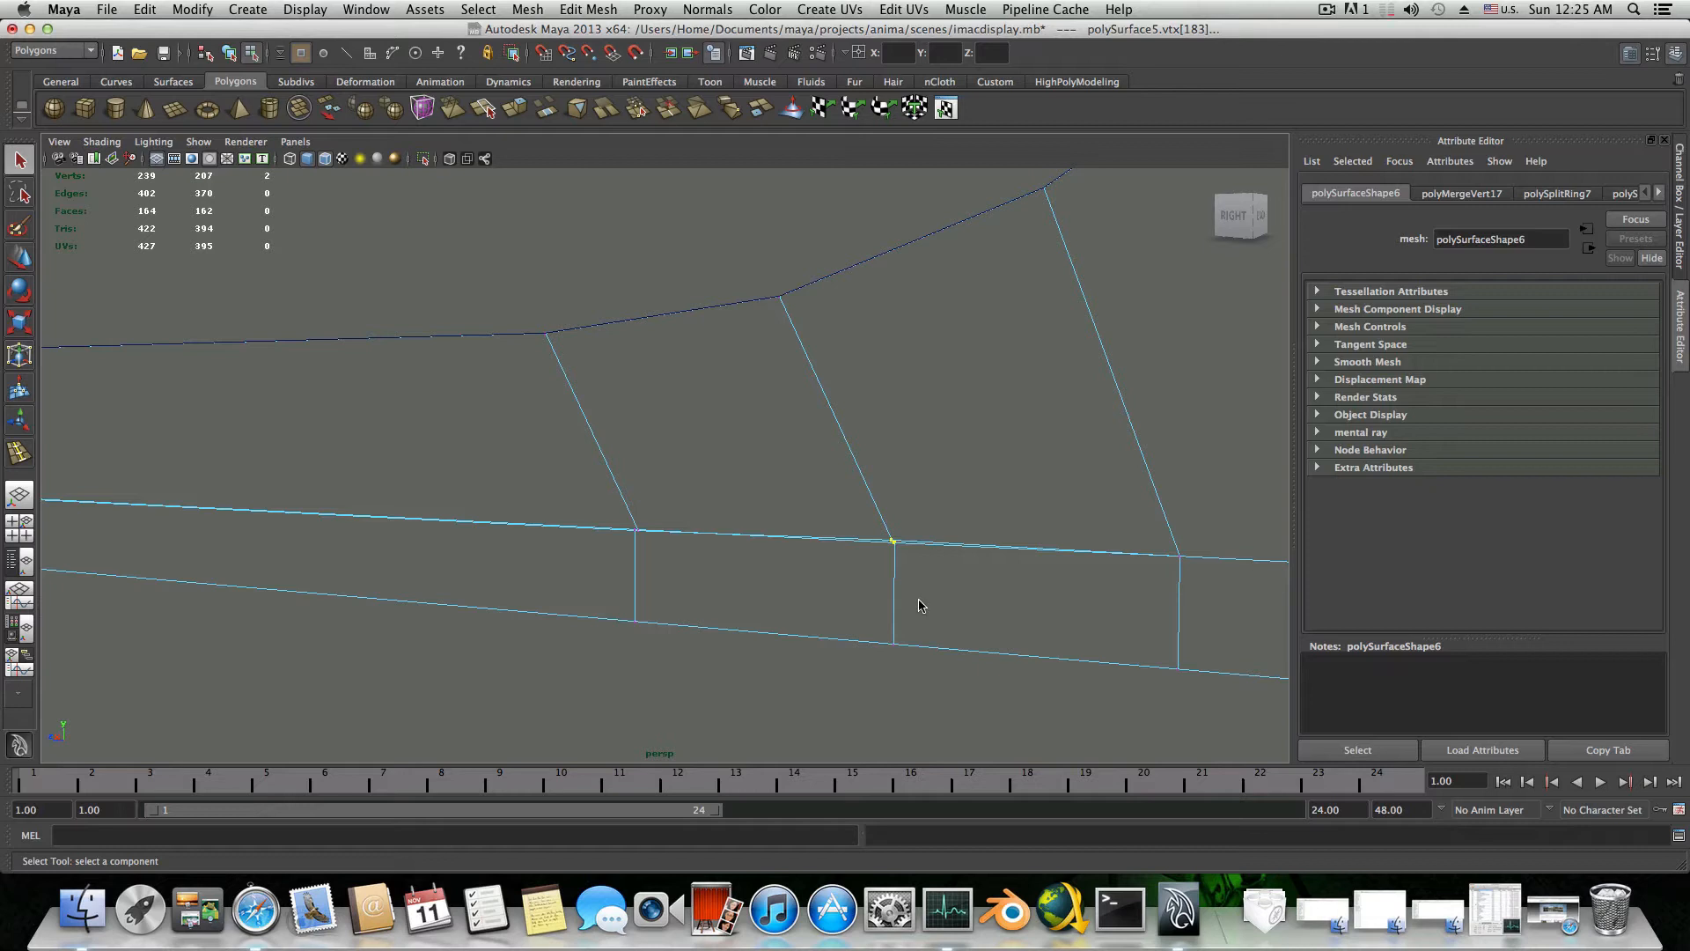
key("g")
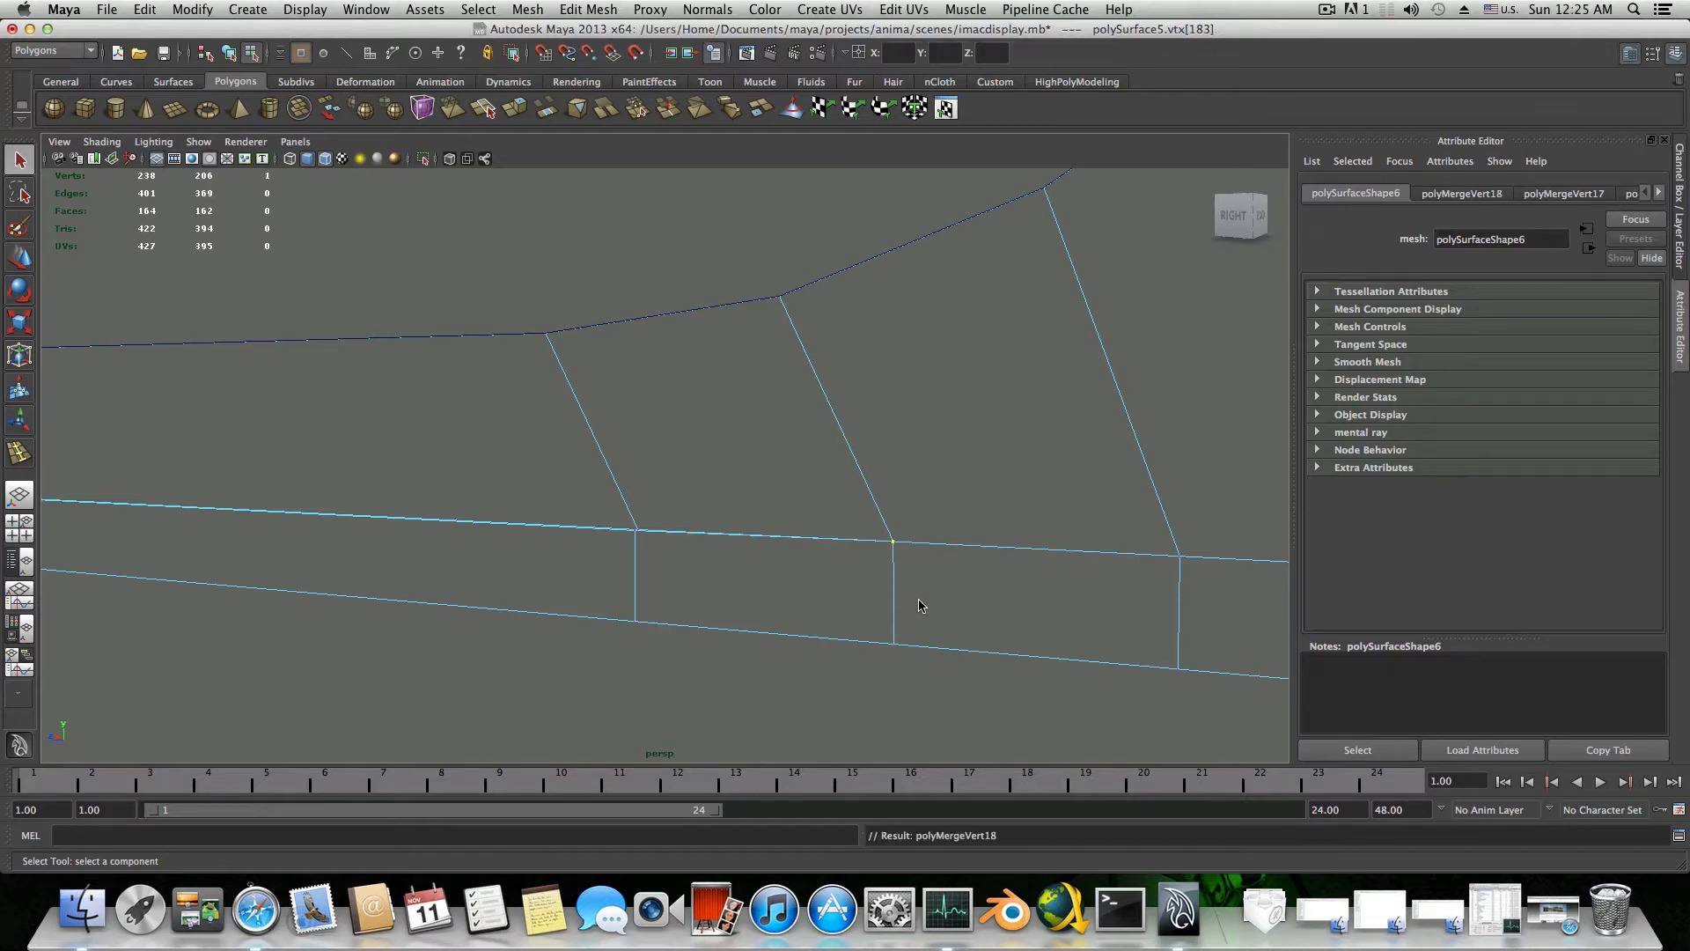
left_click_drag(593, 513, 656, 550, "shift")
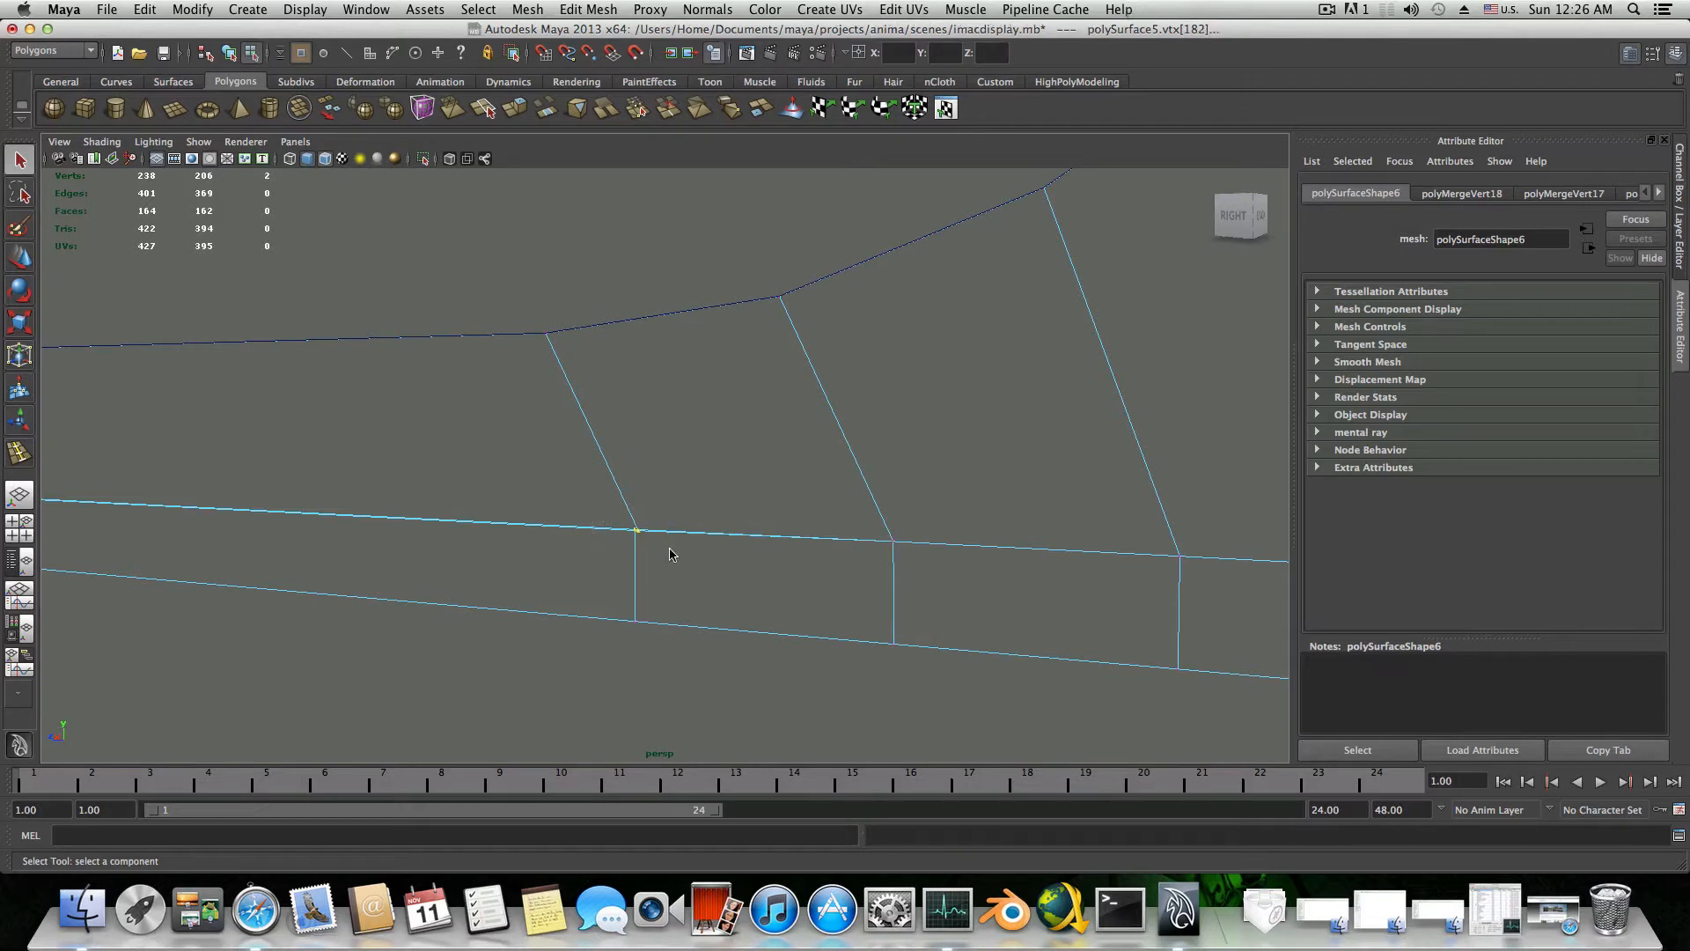
key("g")
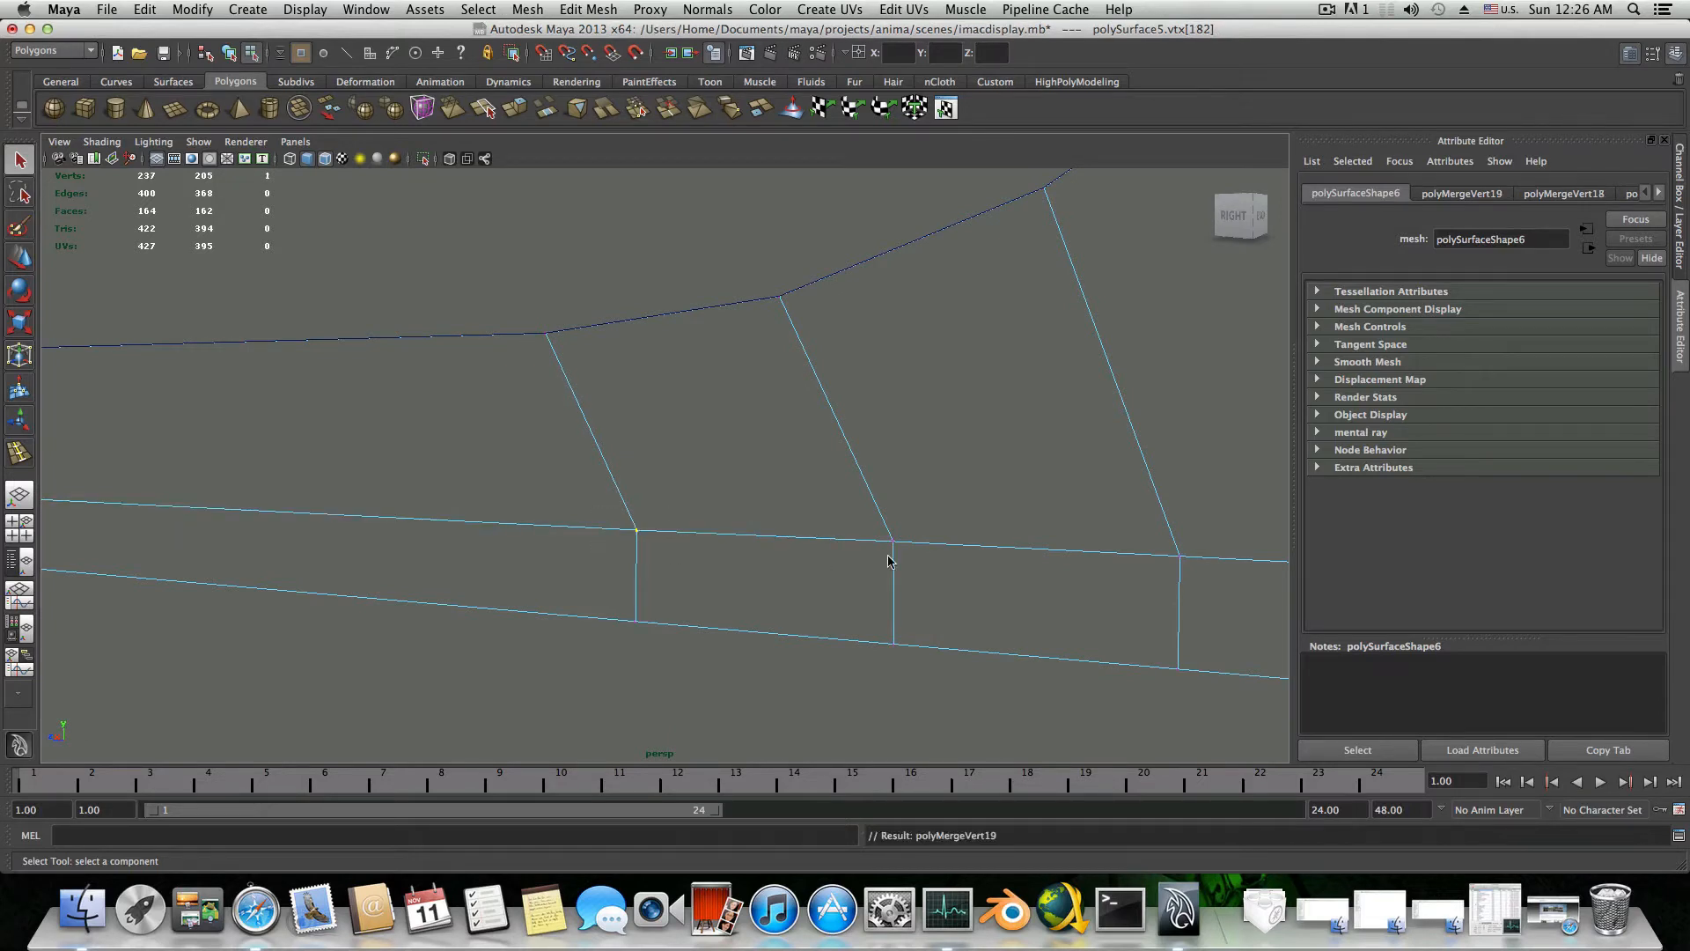
Merge the three overlapping vertex pairs on the strip's upper edge below the screen's lower-left corner
scroll(880, 557, "down", 3)
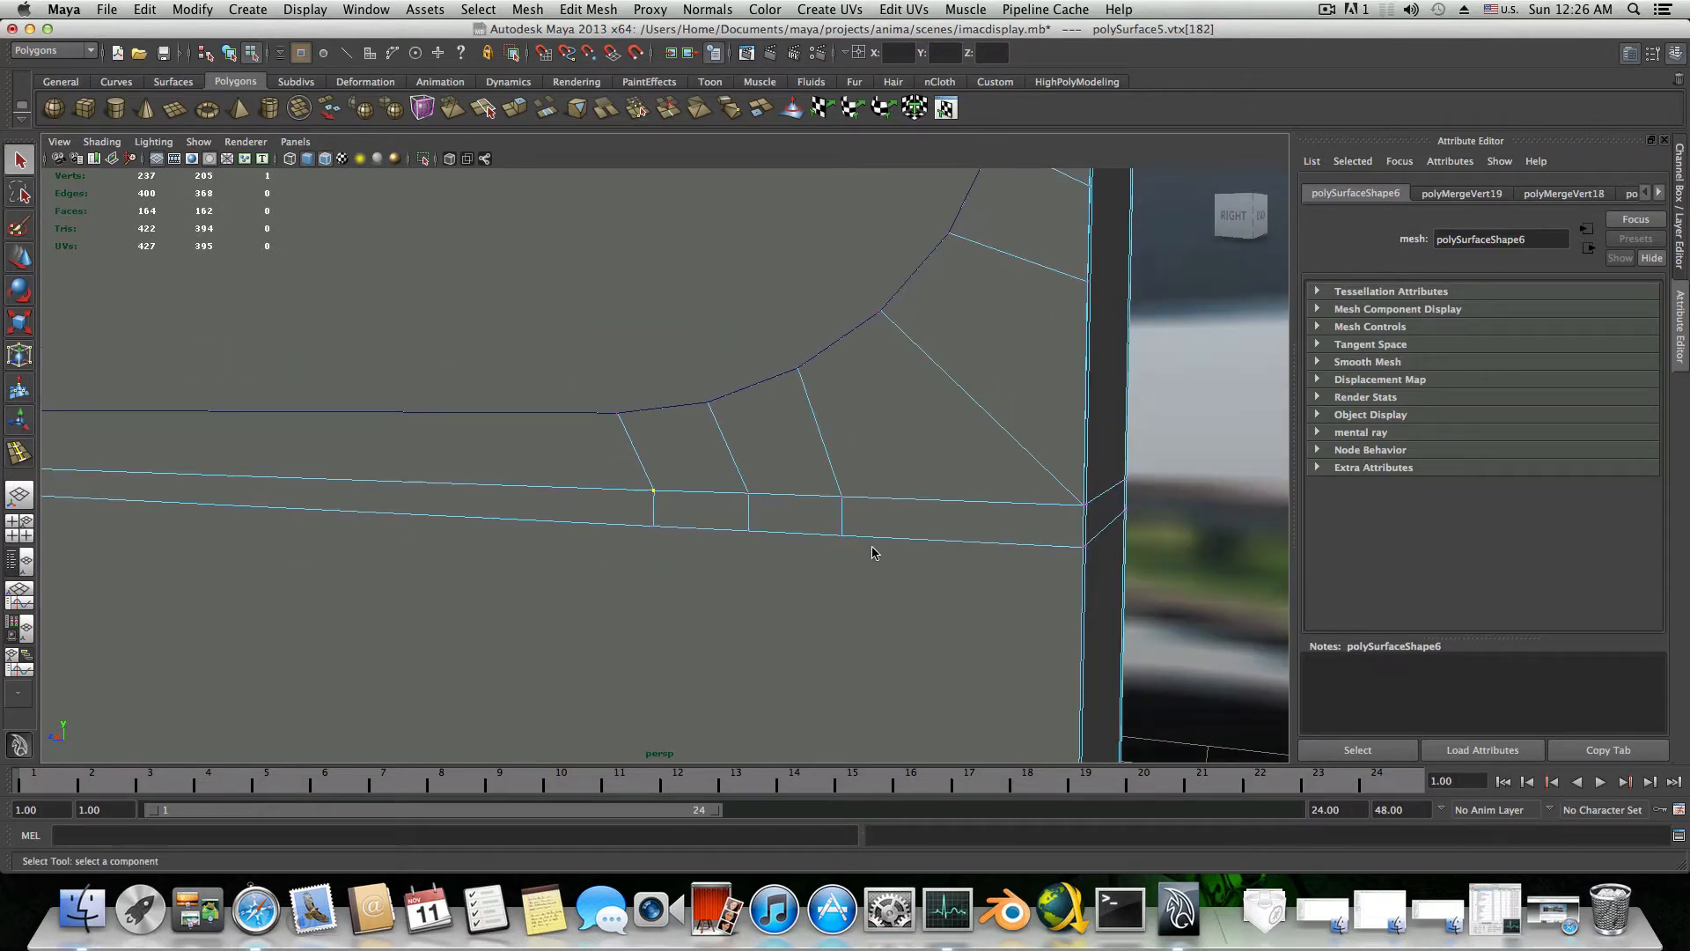
left_click_drag(531, 494, 696, 501, "alt")
right_click_drag(696, 501, 437, 464, "alt")
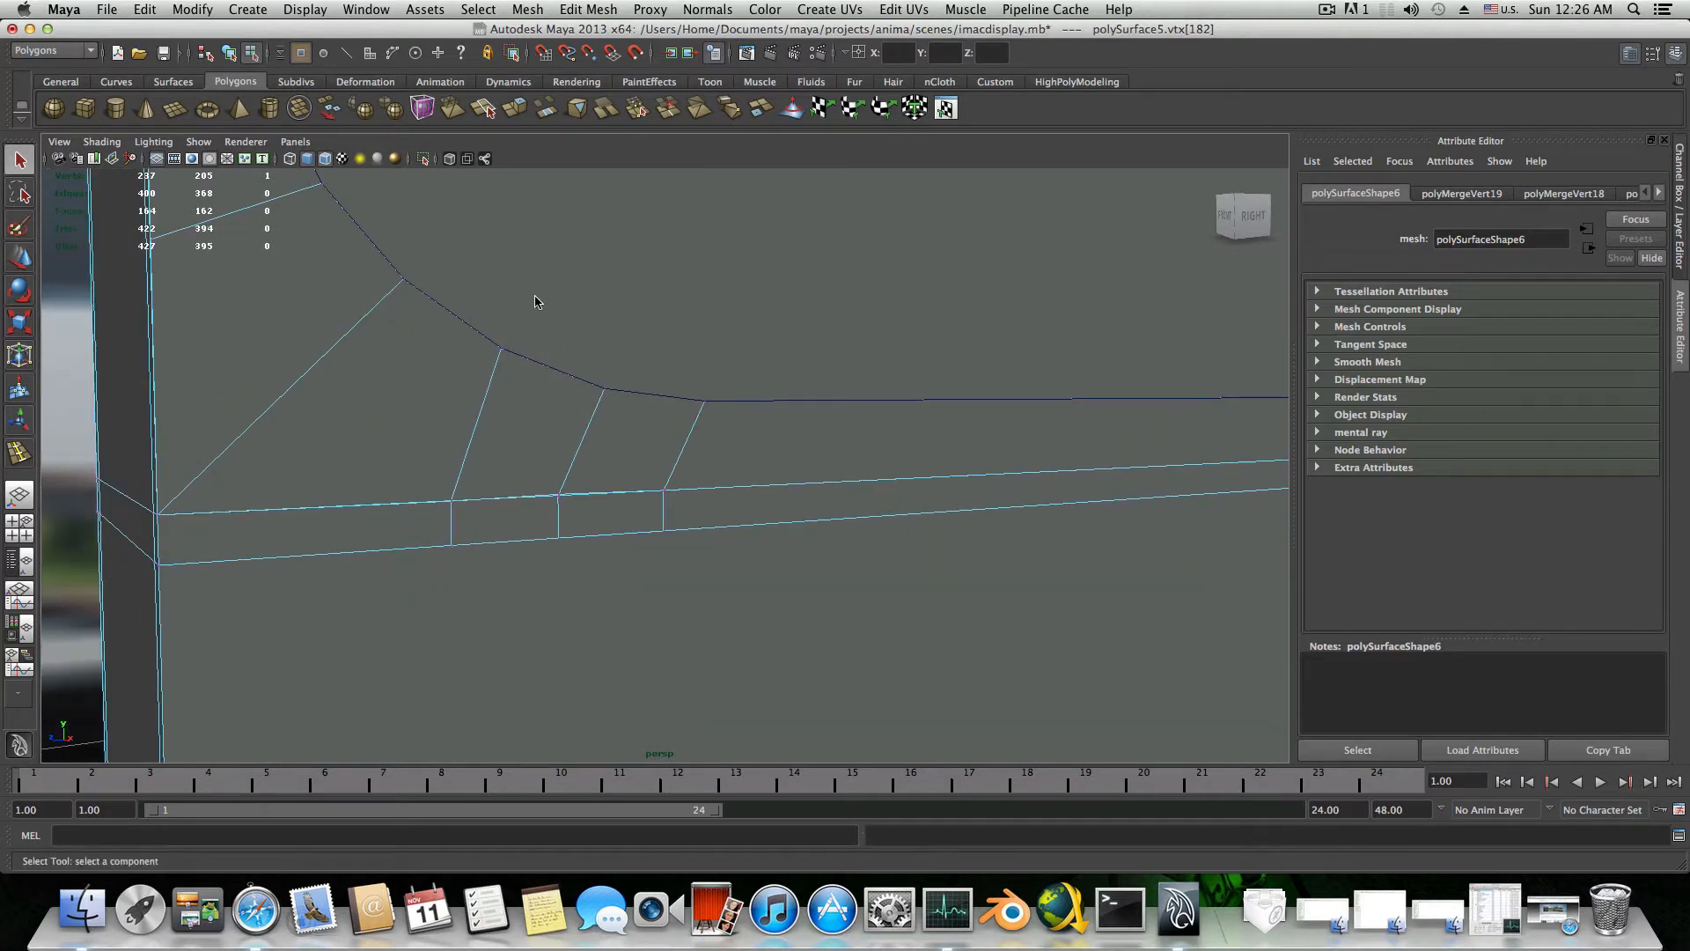
scroll(597, 537, "up", 1)
scroll(601, 535, "down", 1)
left_click(664, 492, "shift")
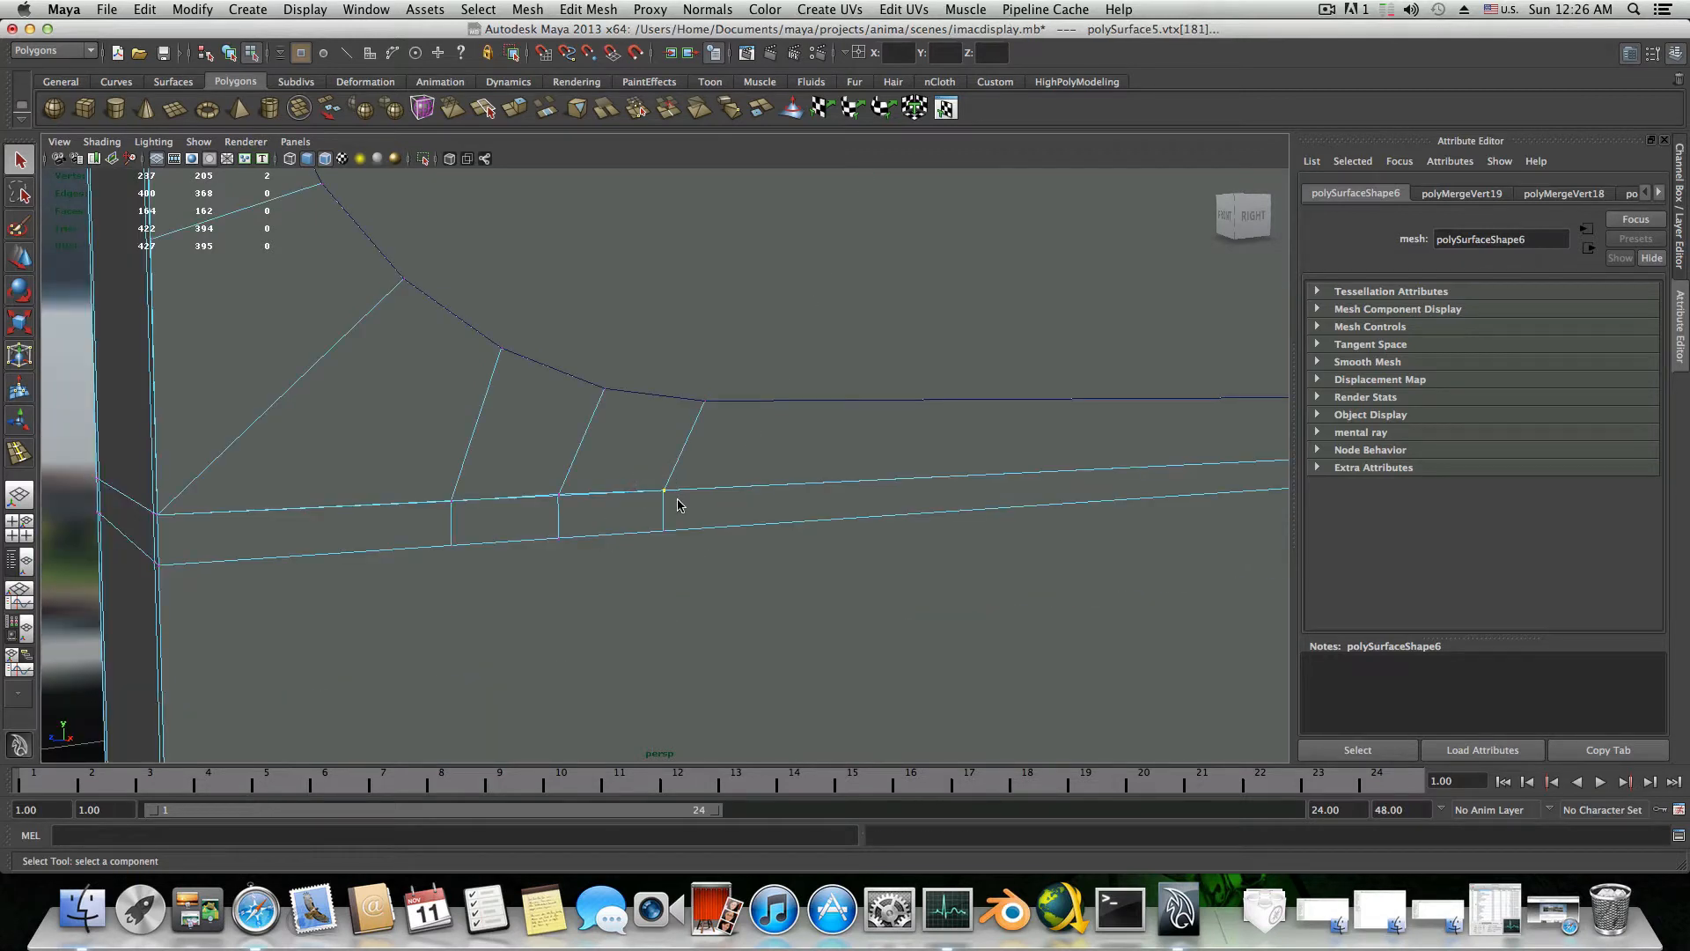
key("g")
left_click_drag(543, 474, 577, 522)
key("g")
left_click_drag(424, 476, 478, 524)
key("g")
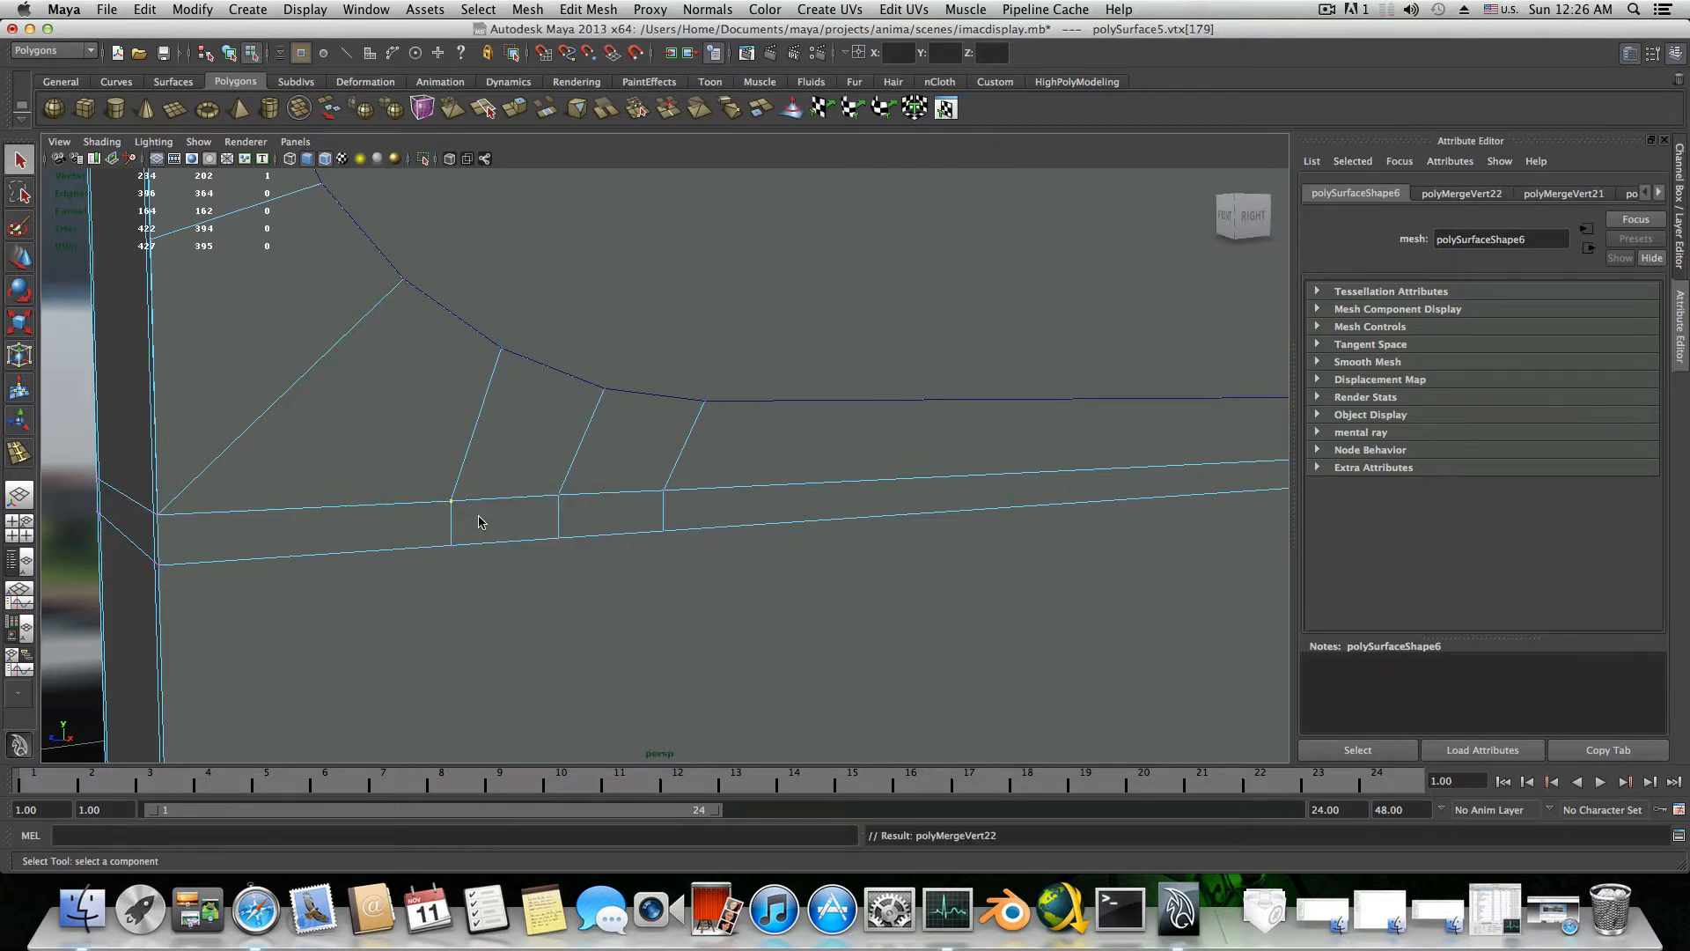
Return to object mode and move the rounded screen panel straight out from the casing along X
scroll(479, 517, "down", 10)
mouse_move(721, 509)
left_mouse_down("alt")
mouse_move(537, 513)
mouse_move(720, 520)
left_mouse_up("alt")
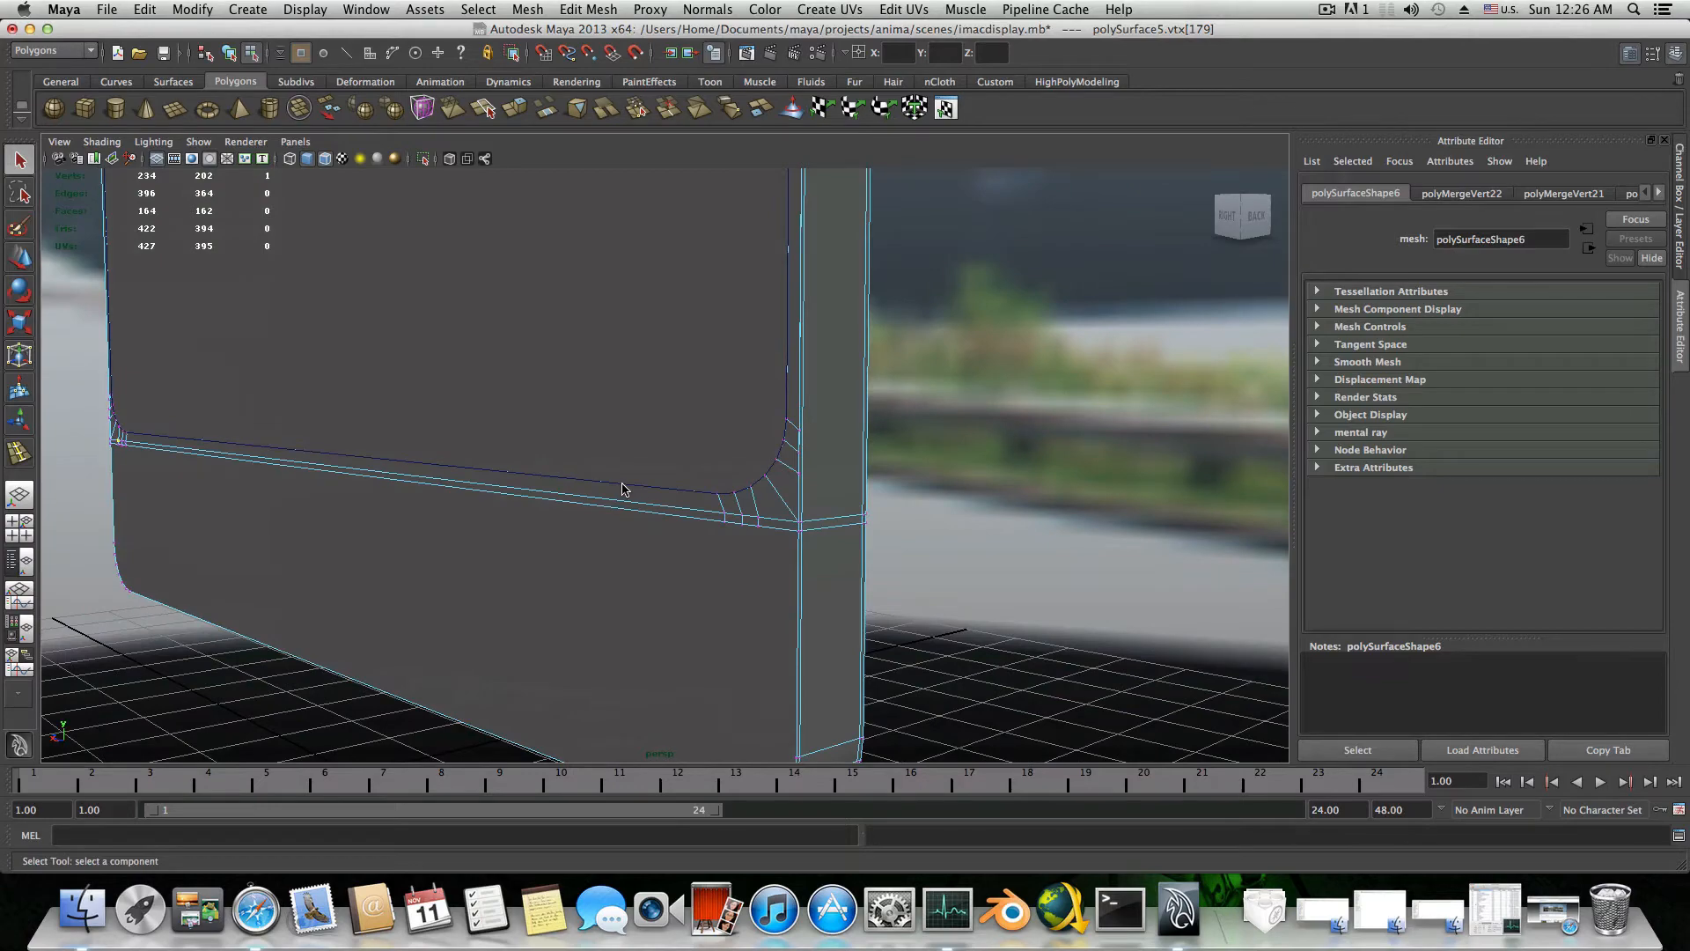
key("F8")
scroll(754, 509, "down", 10)
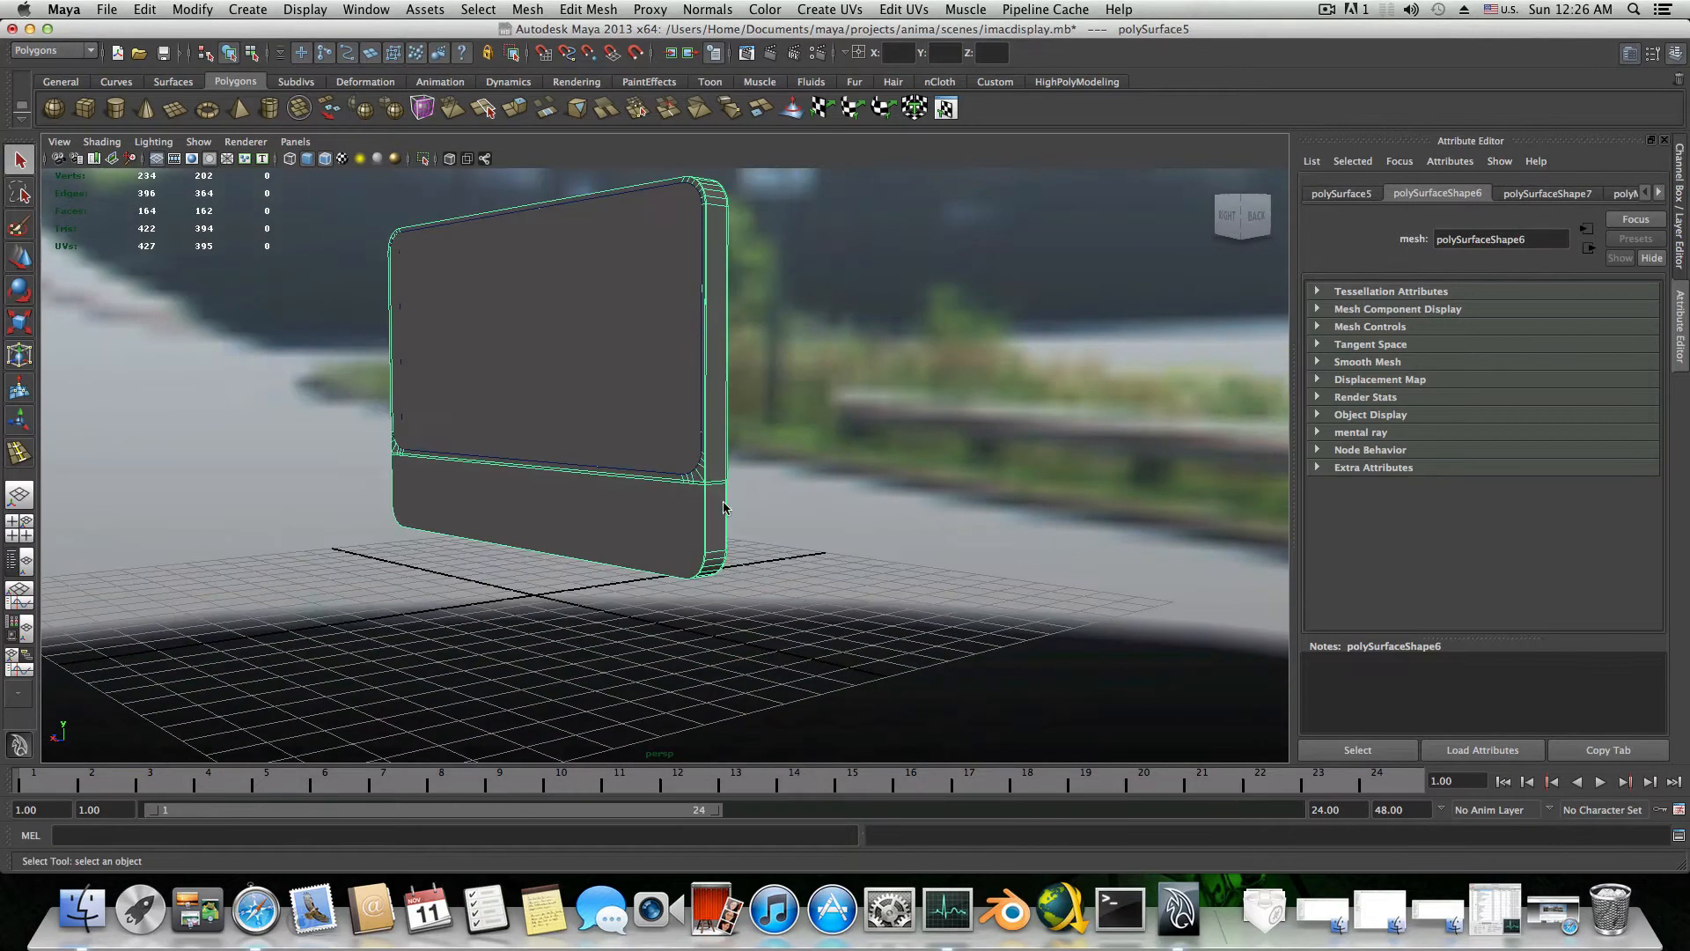
left_click_drag(683, 491, 682, 522, "alt")
middle_click_drag(671, 506, 745, 486, "alt")
left_click_drag(744, 491, 655, 442, "alt")
middle_click_drag(655, 442, 678, 451, "alt")
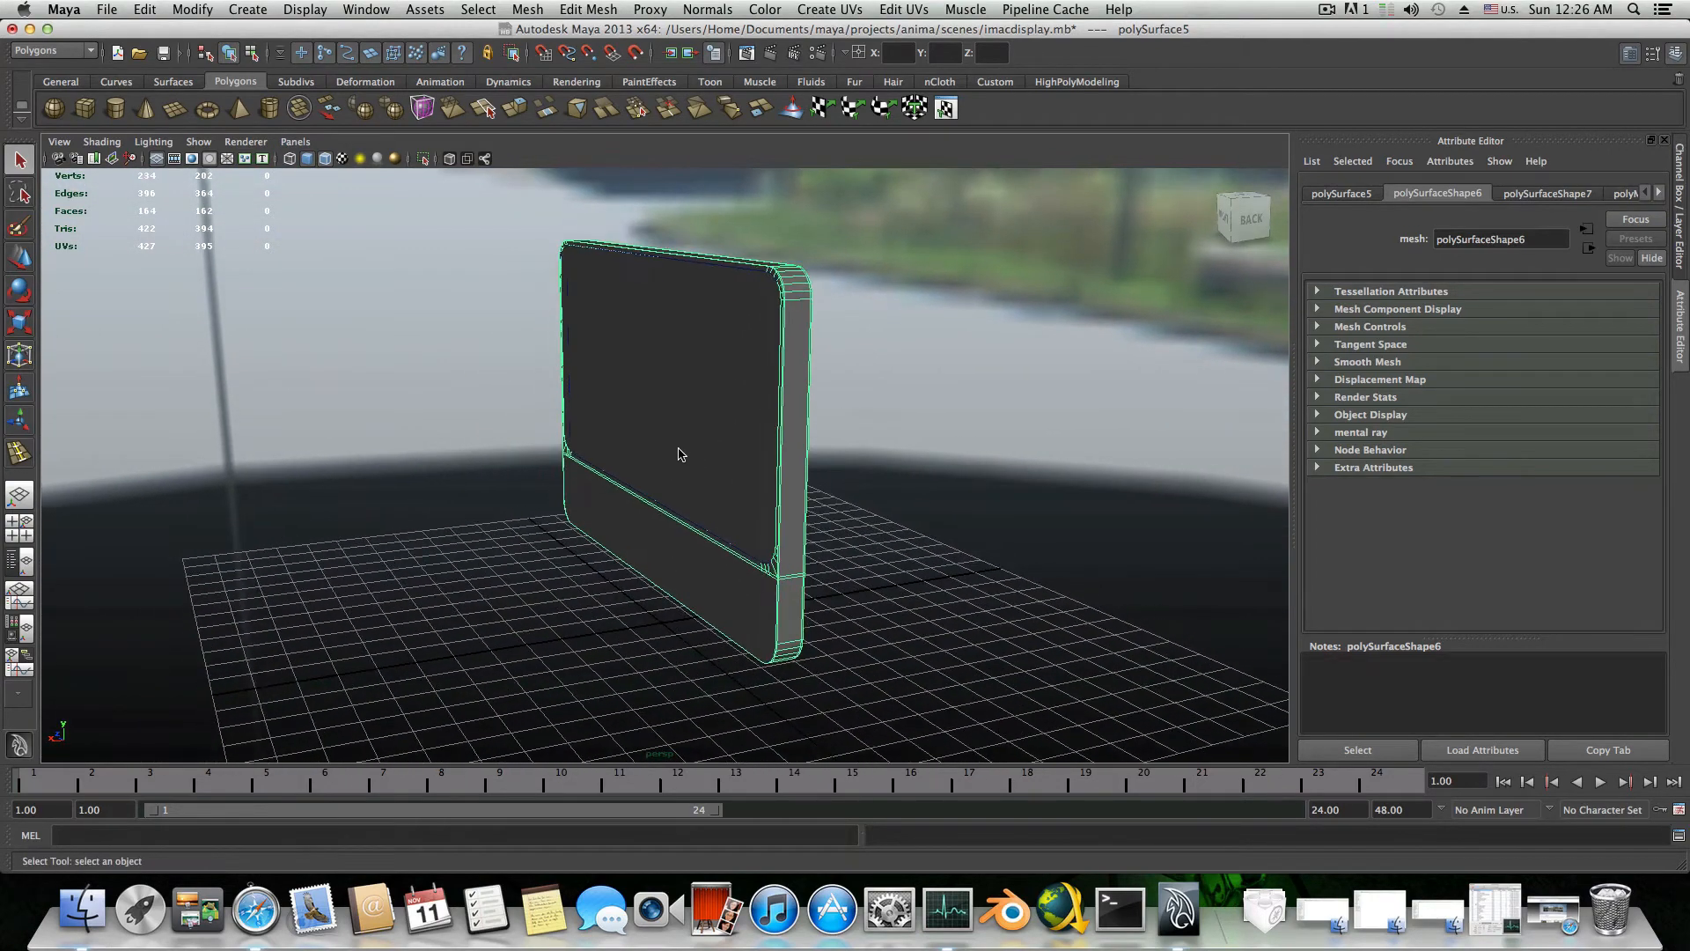
mouse_move(678, 450)
right_mouse_down("alt")
mouse_move(859, 459)
mouse_move(690, 446)
right_mouse_up("alt")
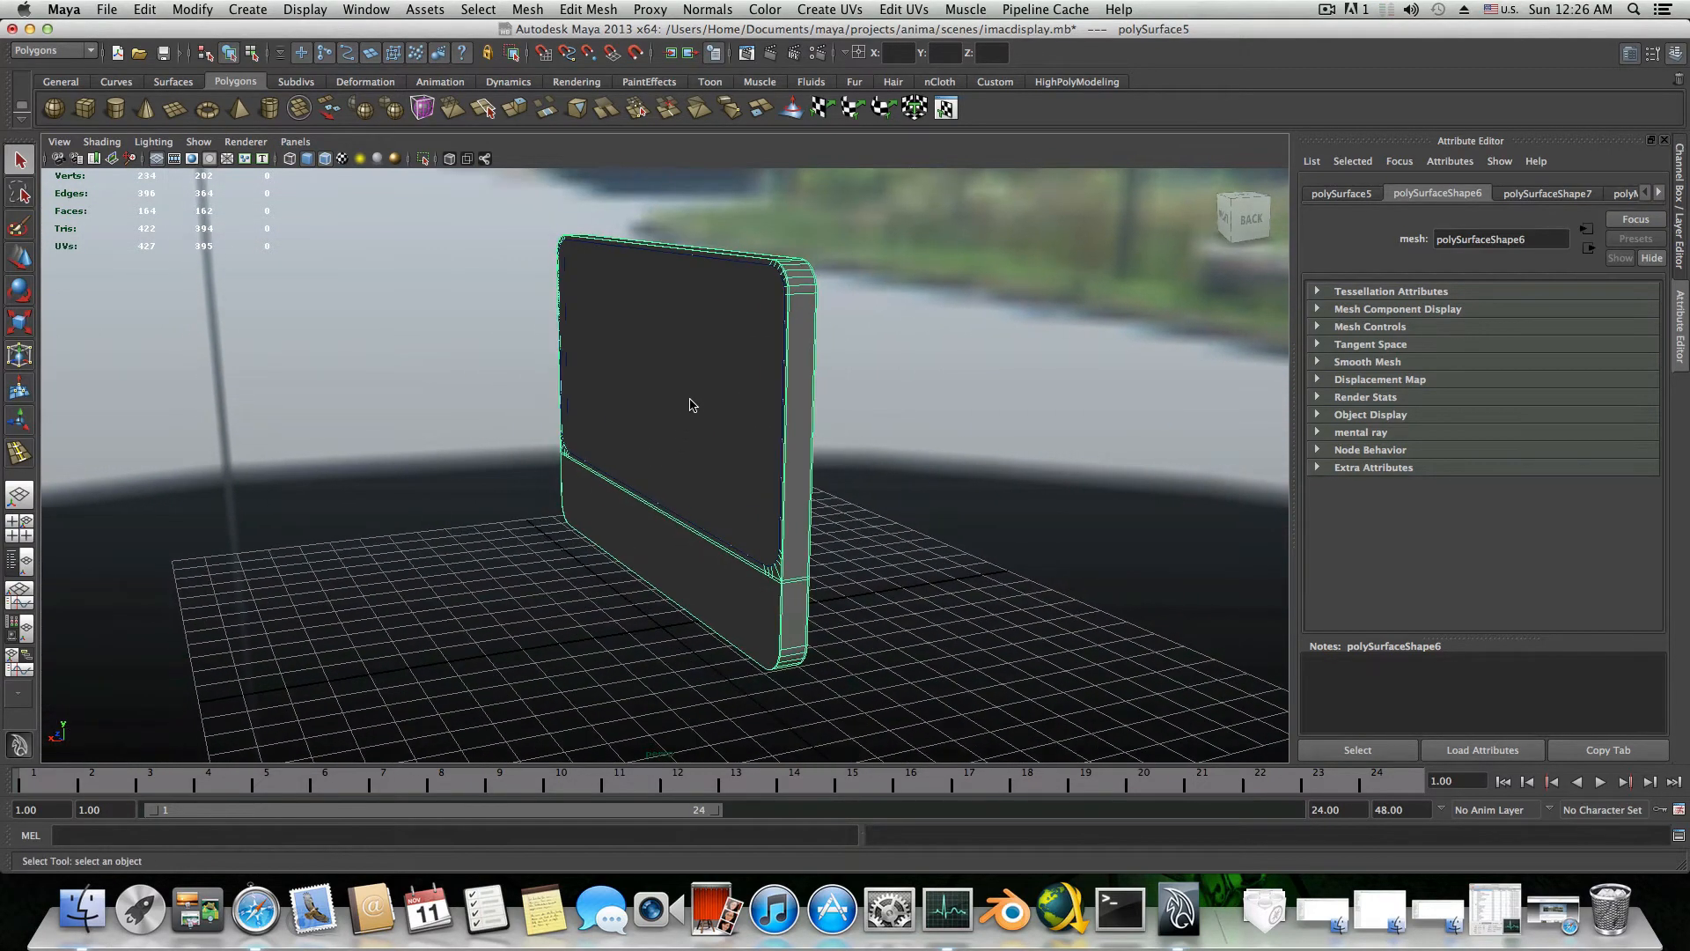
left_click(690, 405)
left_click(20, 256)
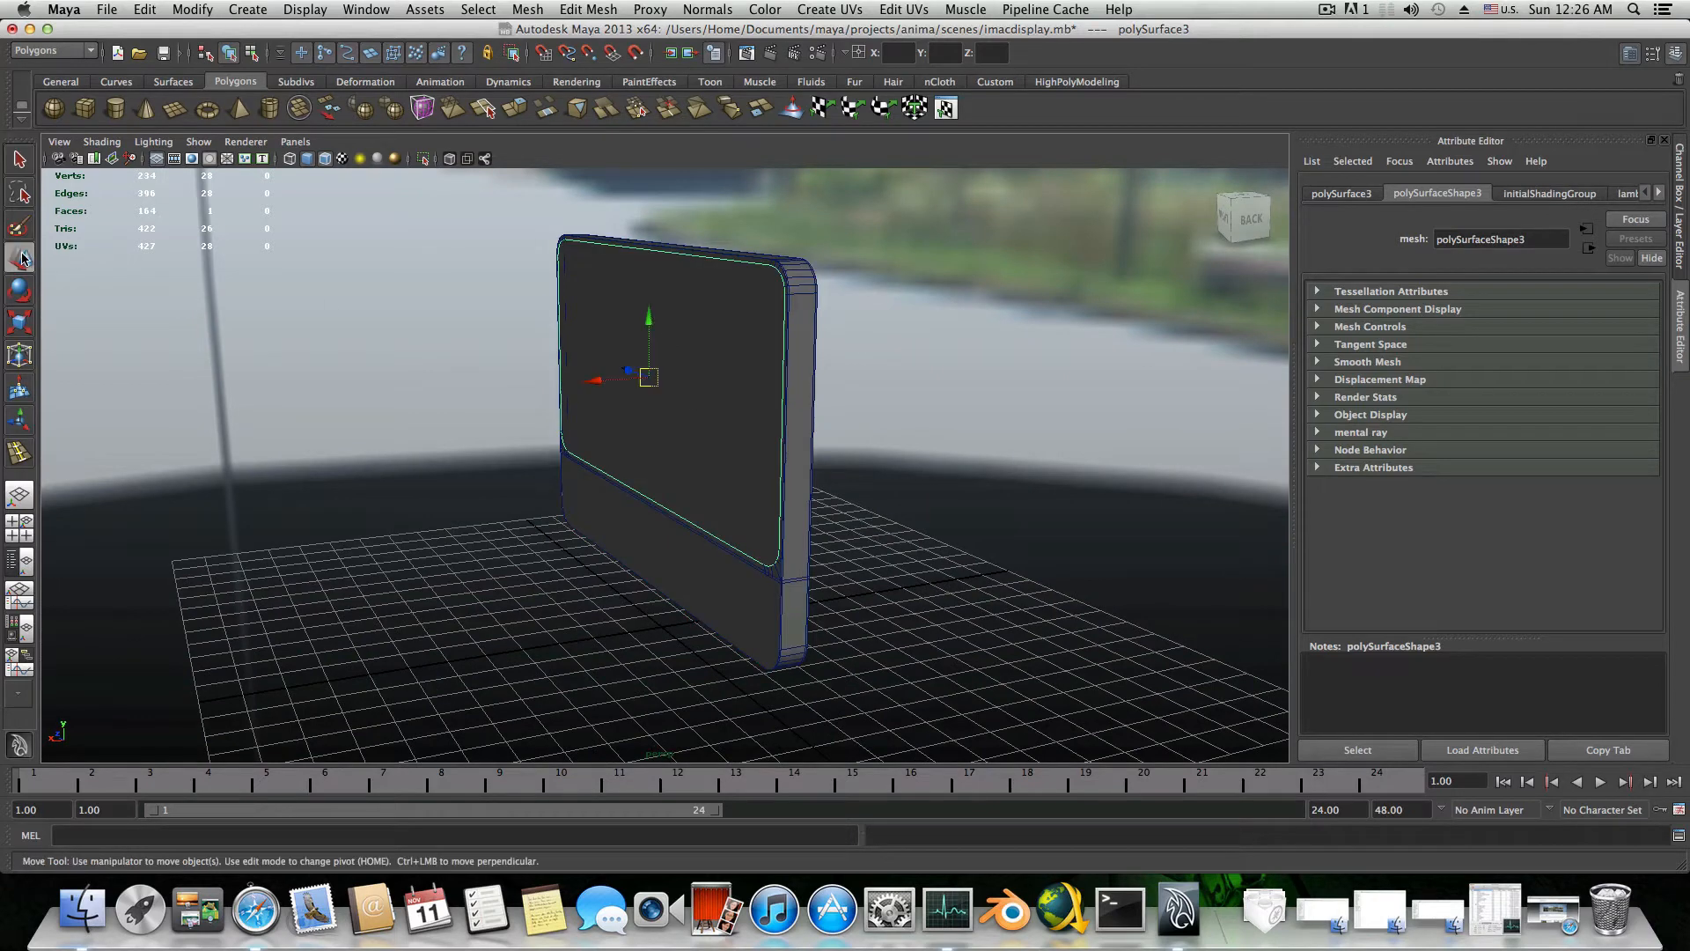
left_click_drag(572, 389, 306, 433)
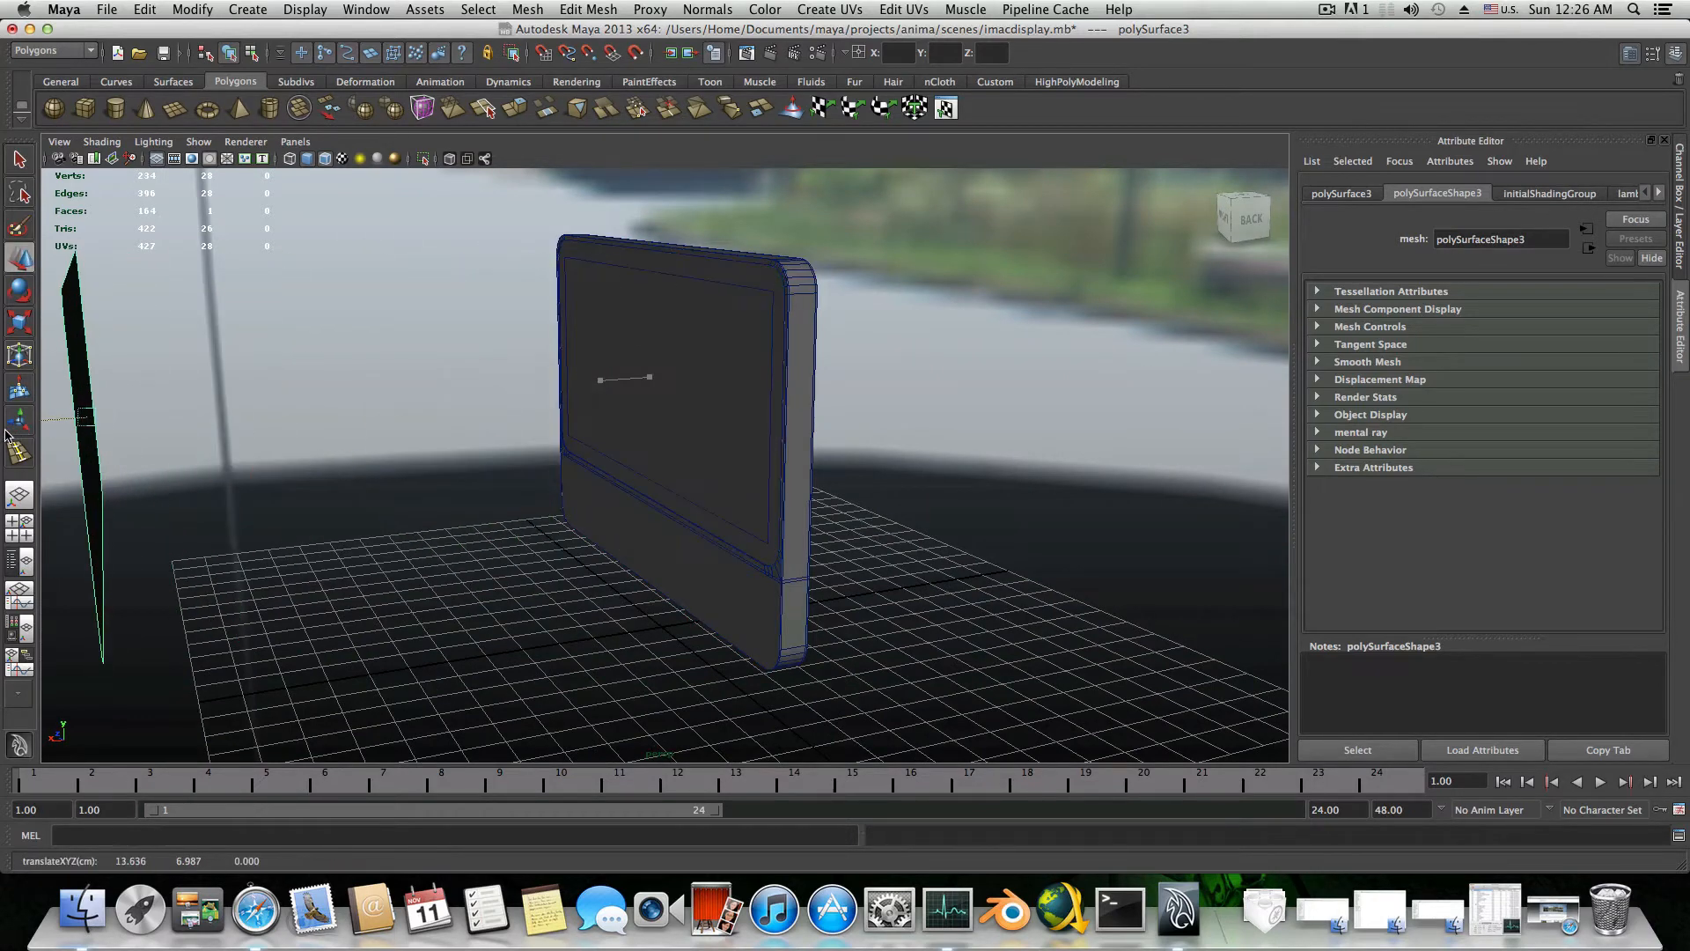
Move the inner rectangular screen panel out of the casing along X, in front of the other detached panels
left_click(655, 376)
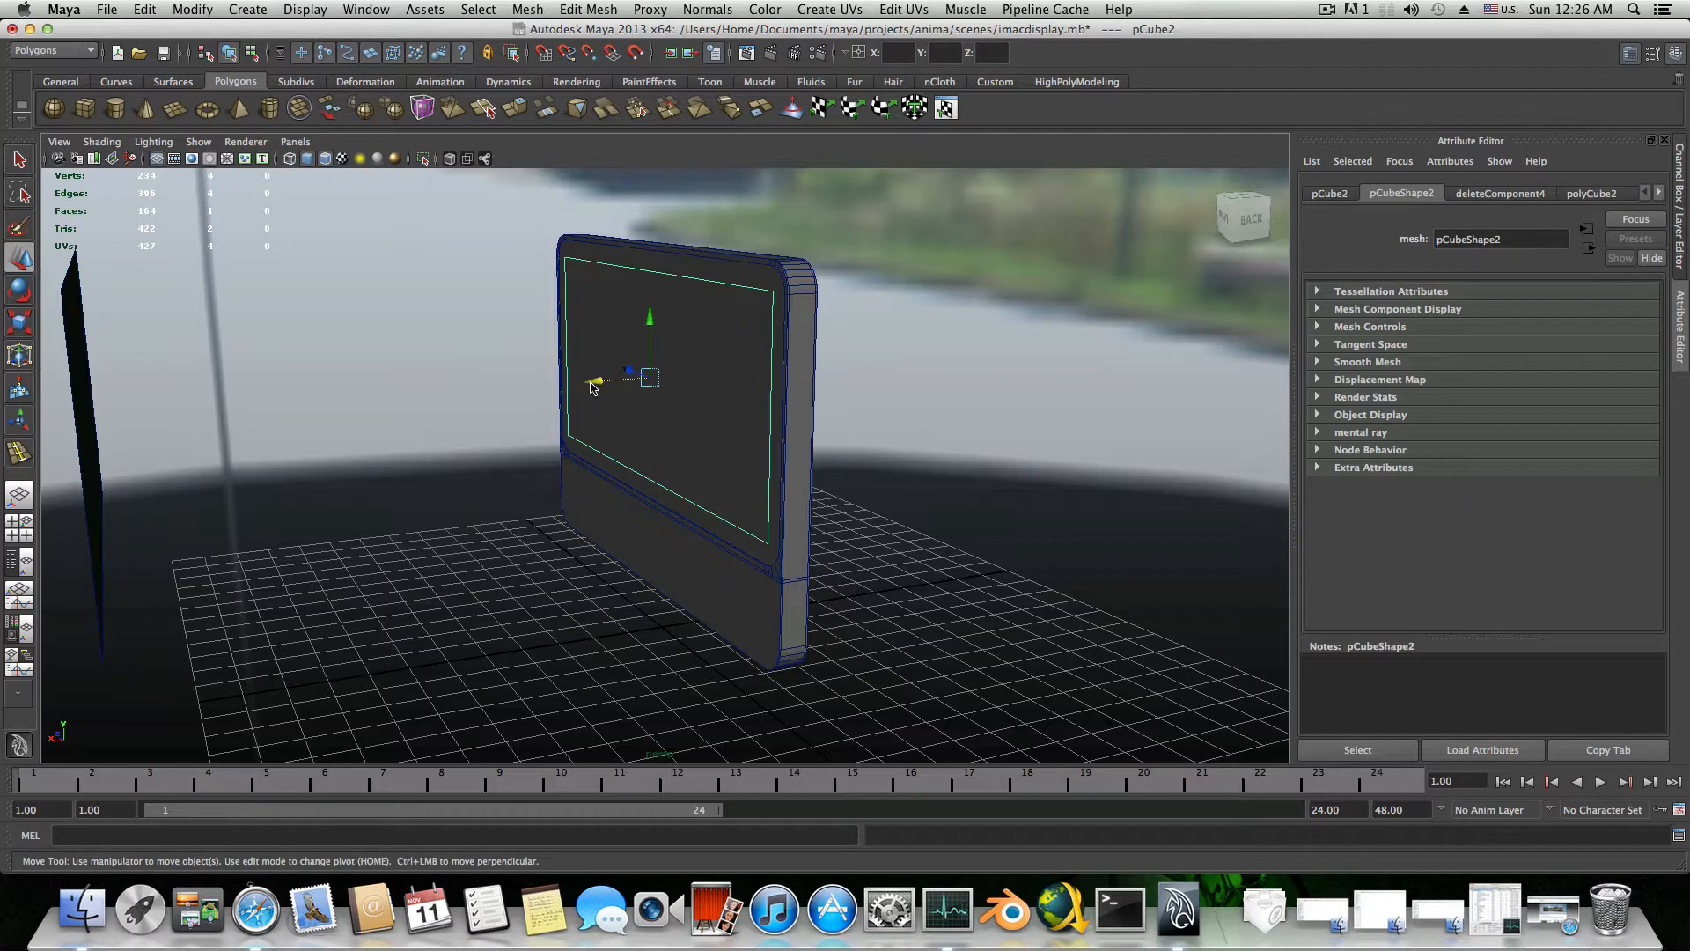
left_click_drag(591, 387, 166, 416)
scroll(471, 415, "down", 5)
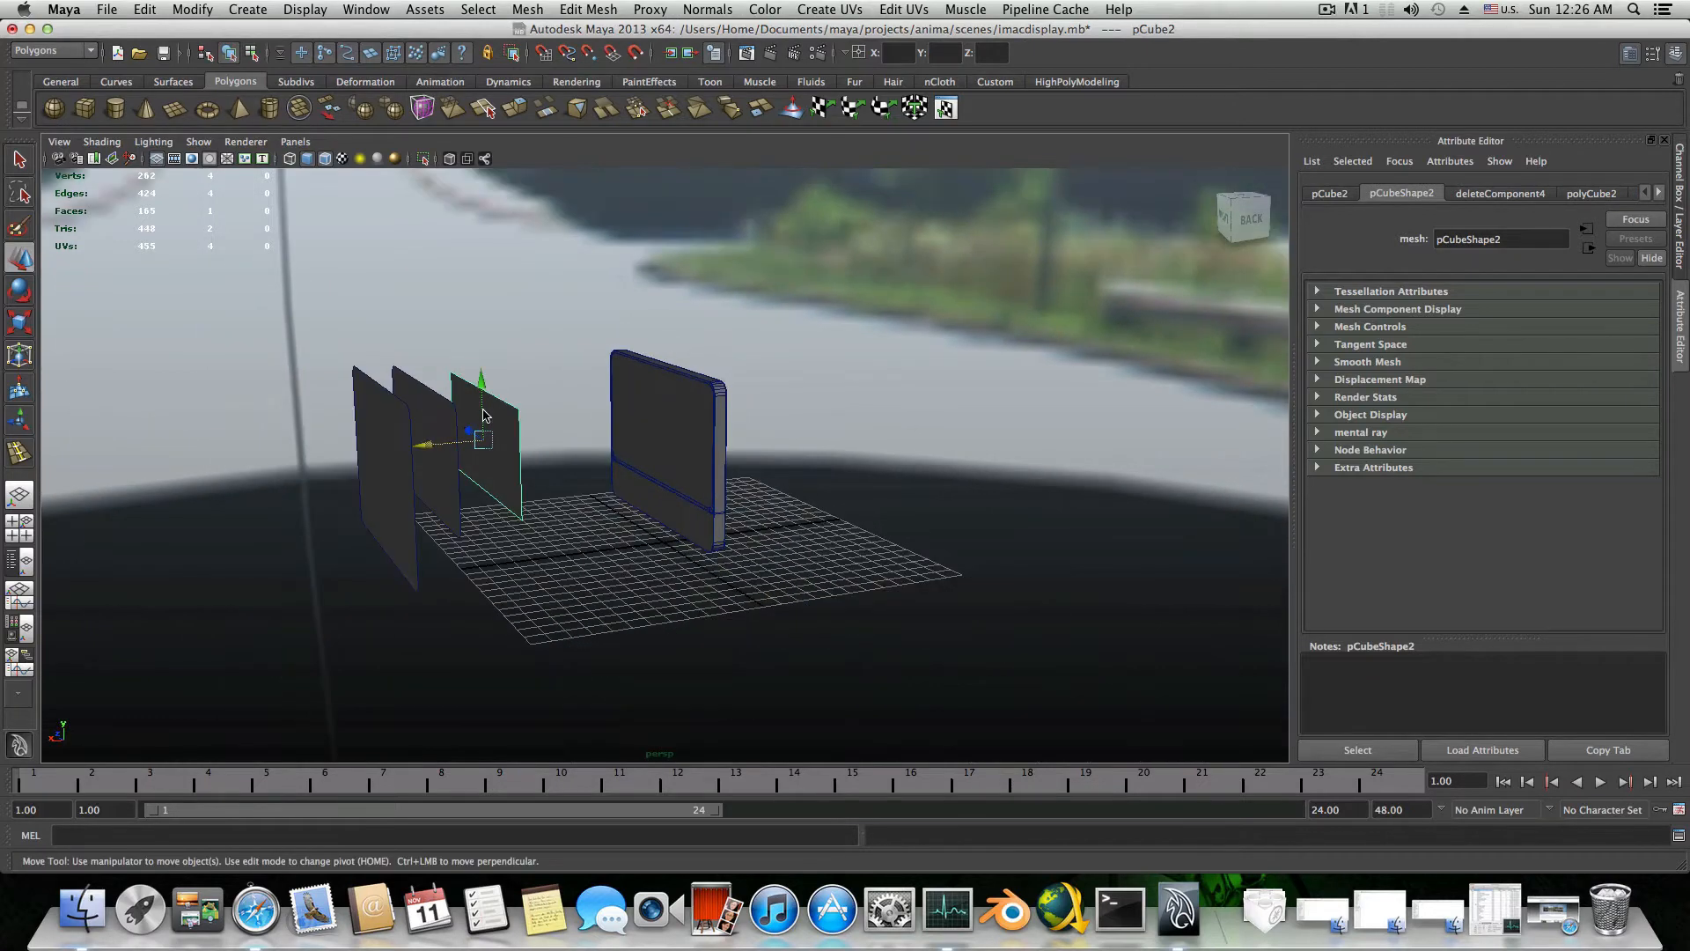
Select all three detached panels and move them together farther away from the casing along X
left_click_drag(433, 407, 361, 410, "alt")
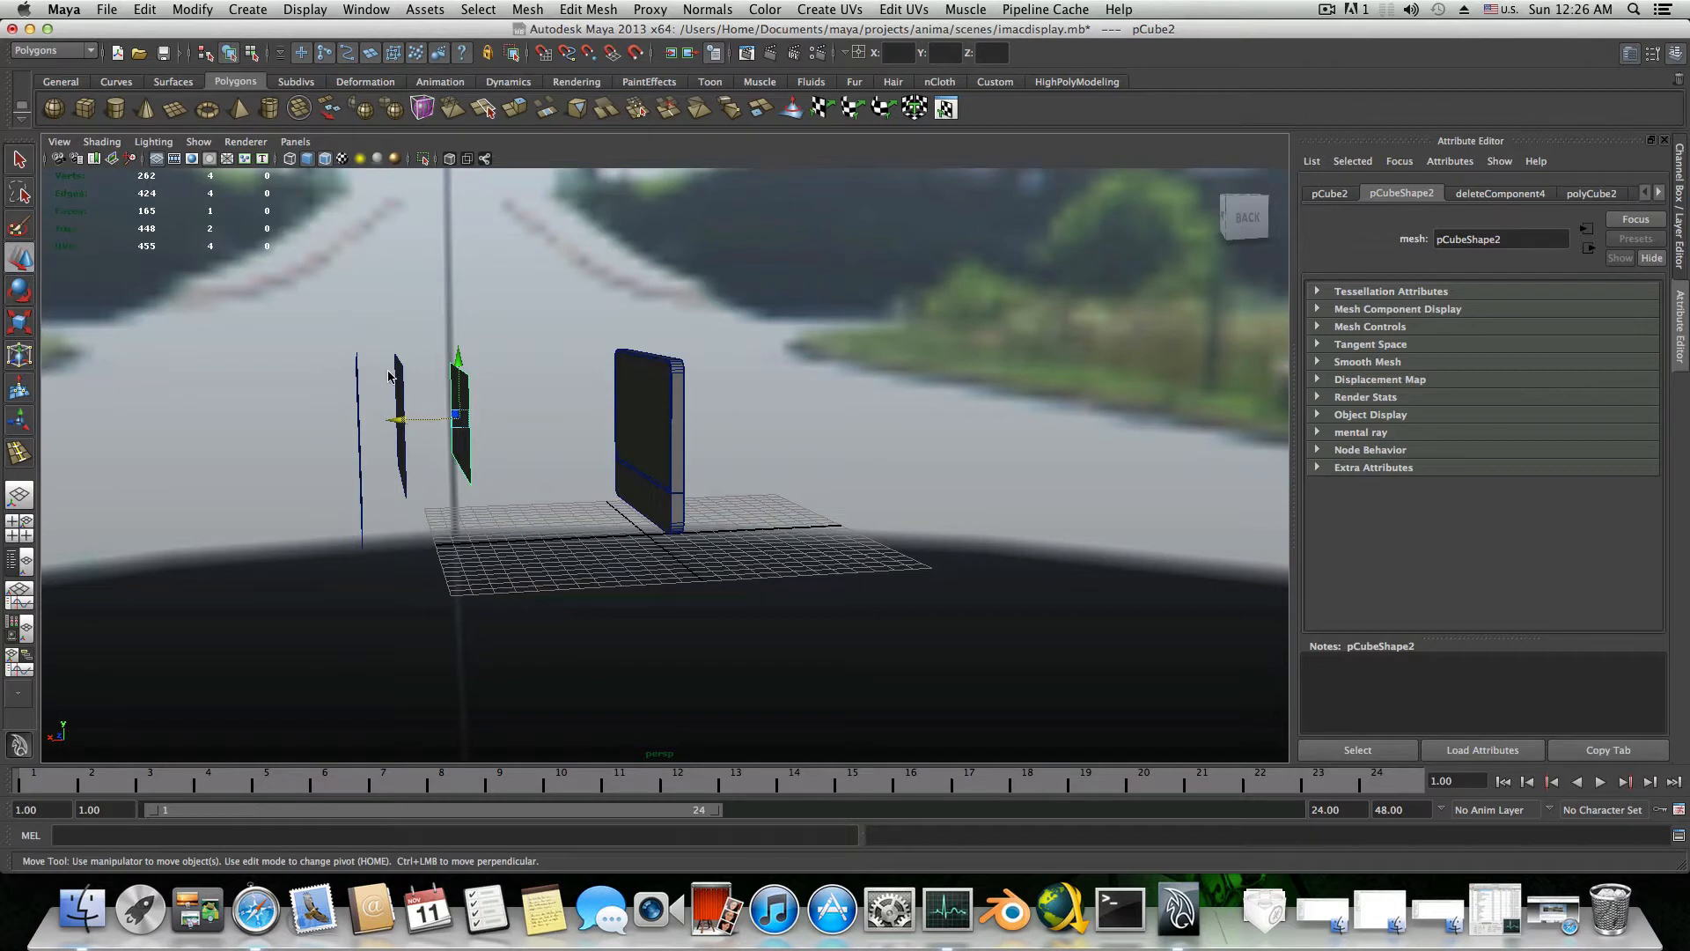
mouse_move(301, 310)
left_mouse_down()
mouse_move(474, 448)
mouse_move(341, 424)
mouse_move(158, 424)
left_mouse_up()
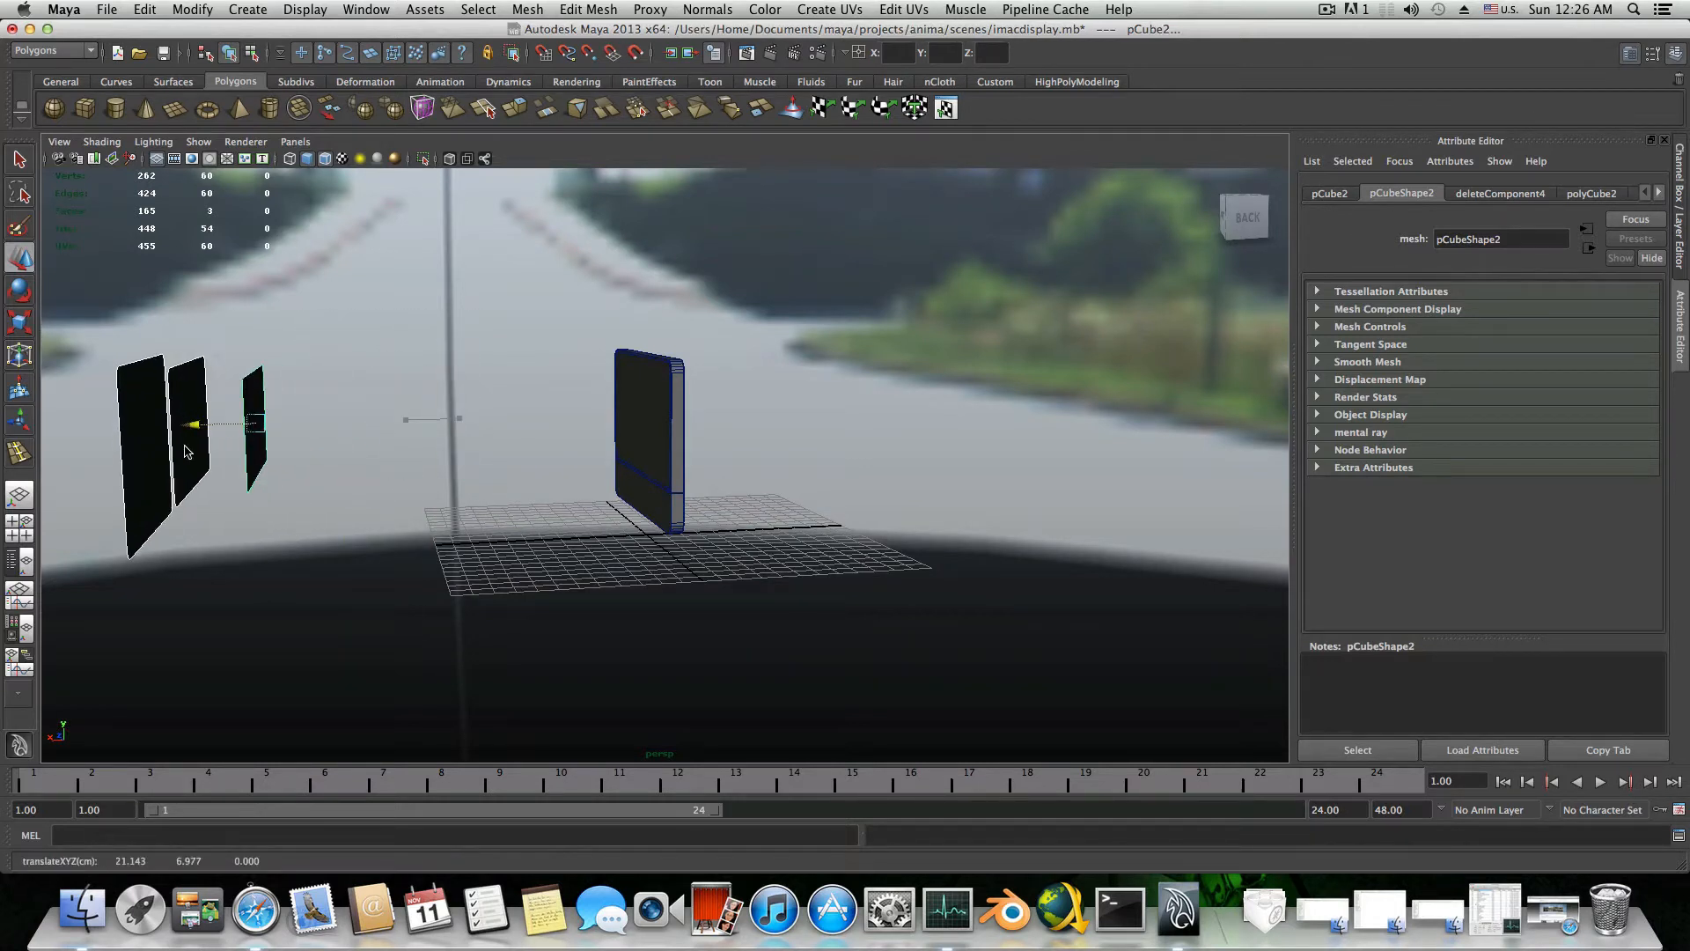
left_click(187, 452)
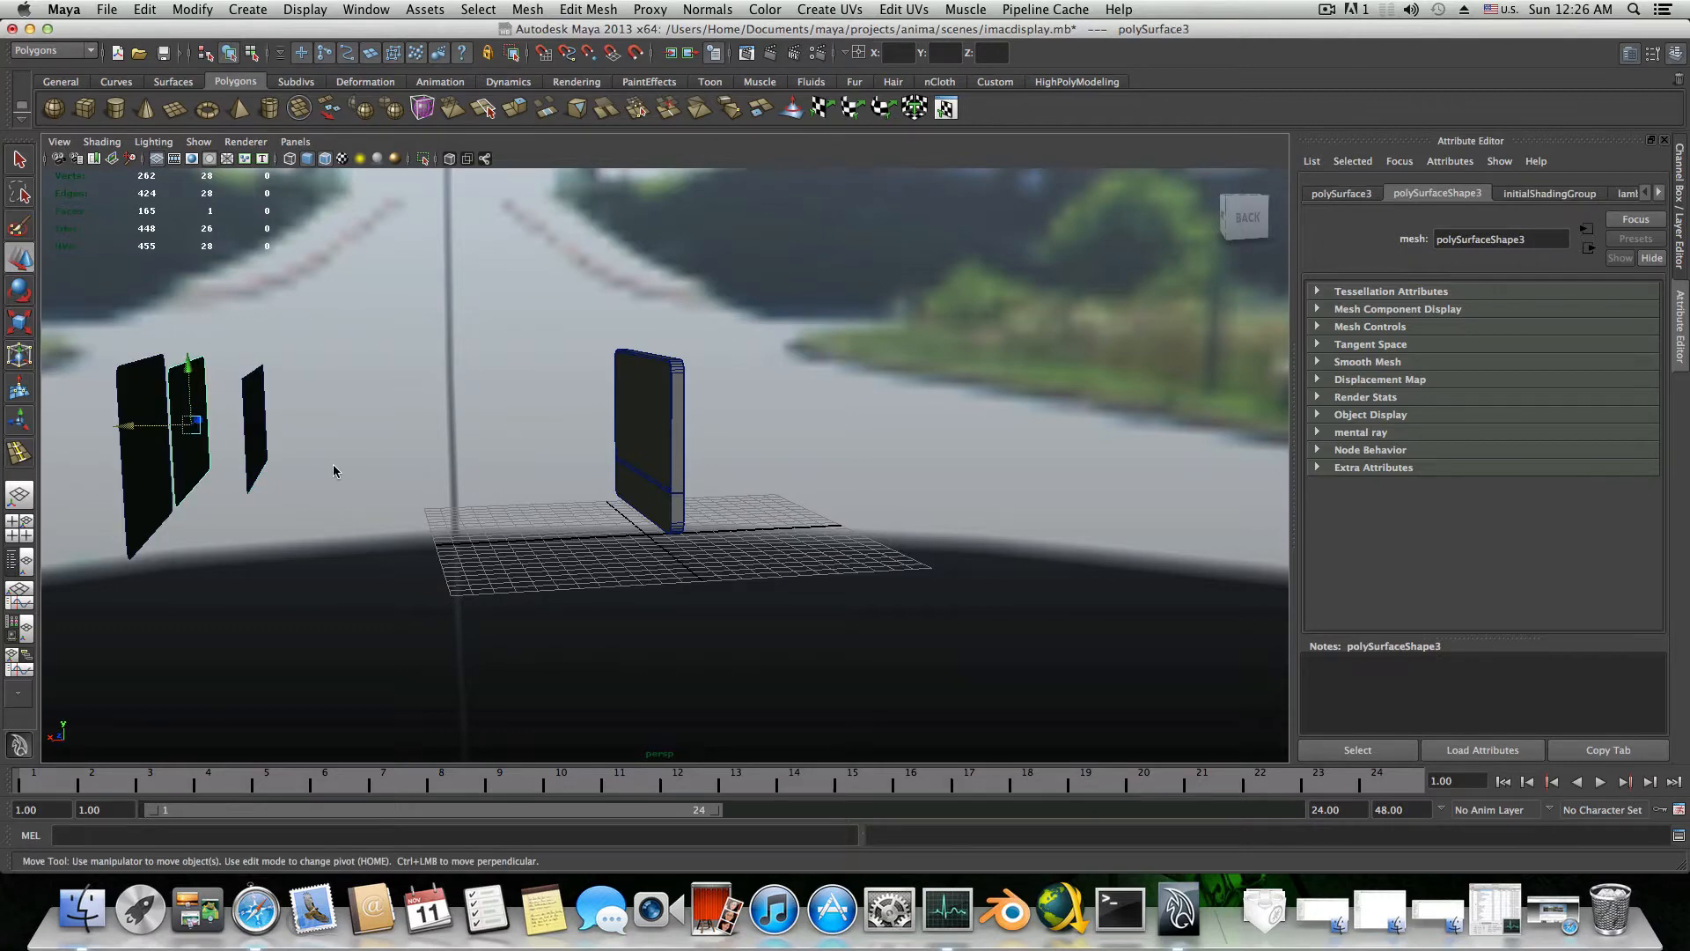
Select the display casing and assign it a new mental ray mia_material_x material
scroll(332, 463, "up", 2)
scroll(511, 486, "up", 5)
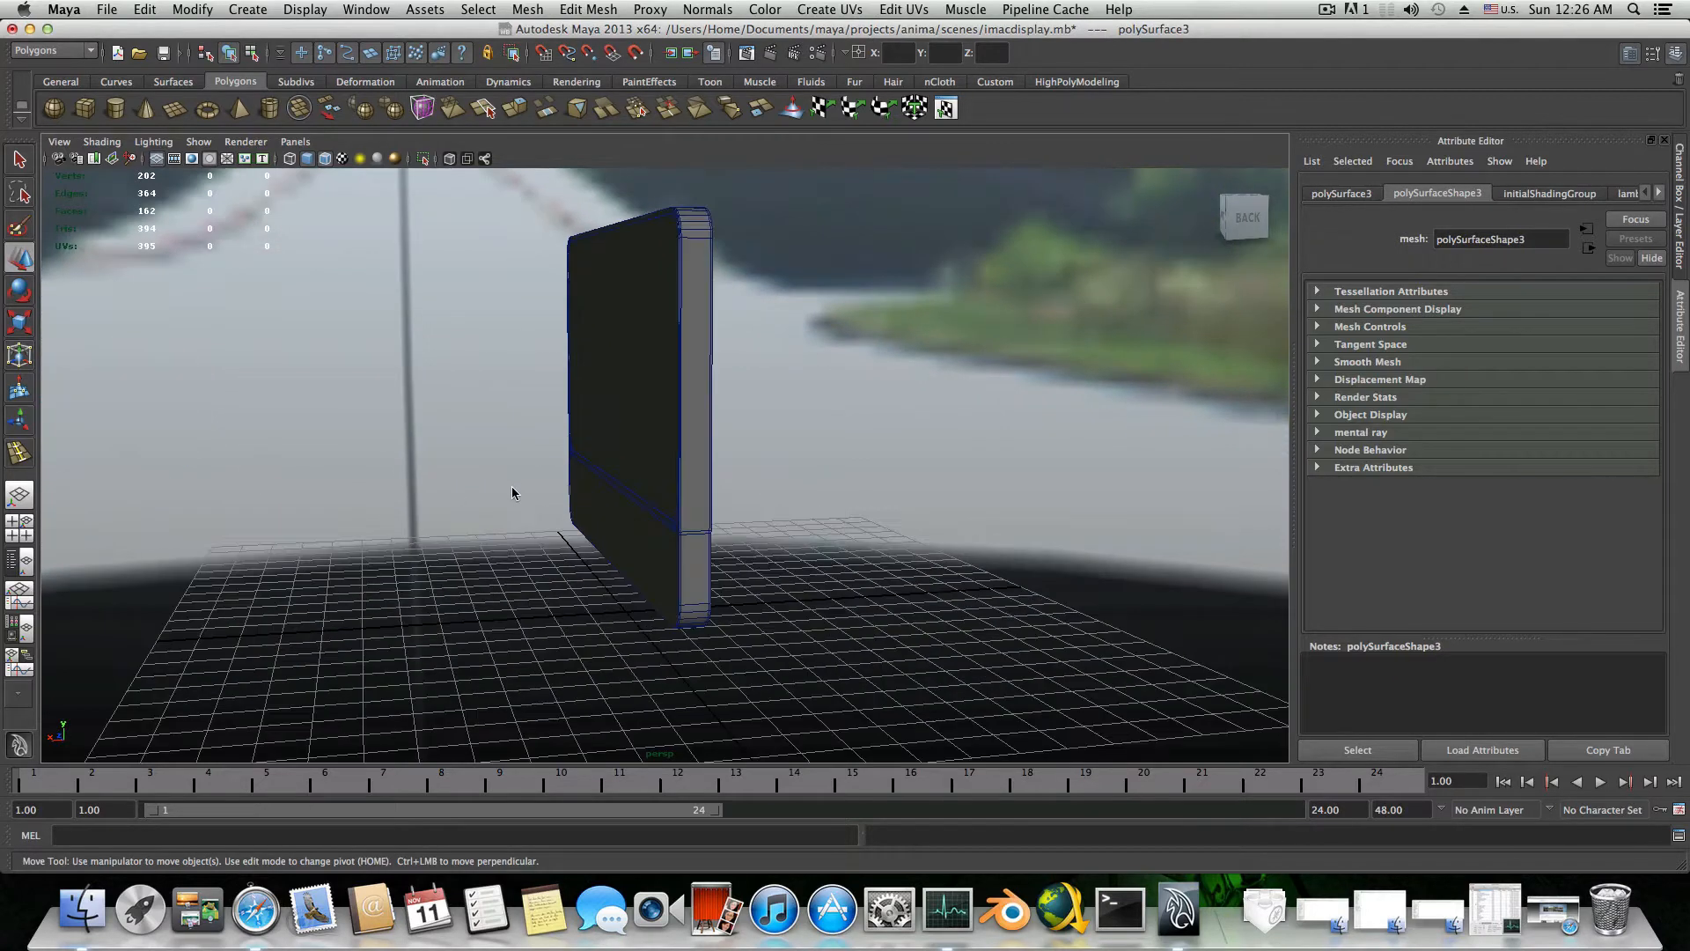
right_click(741, 489)
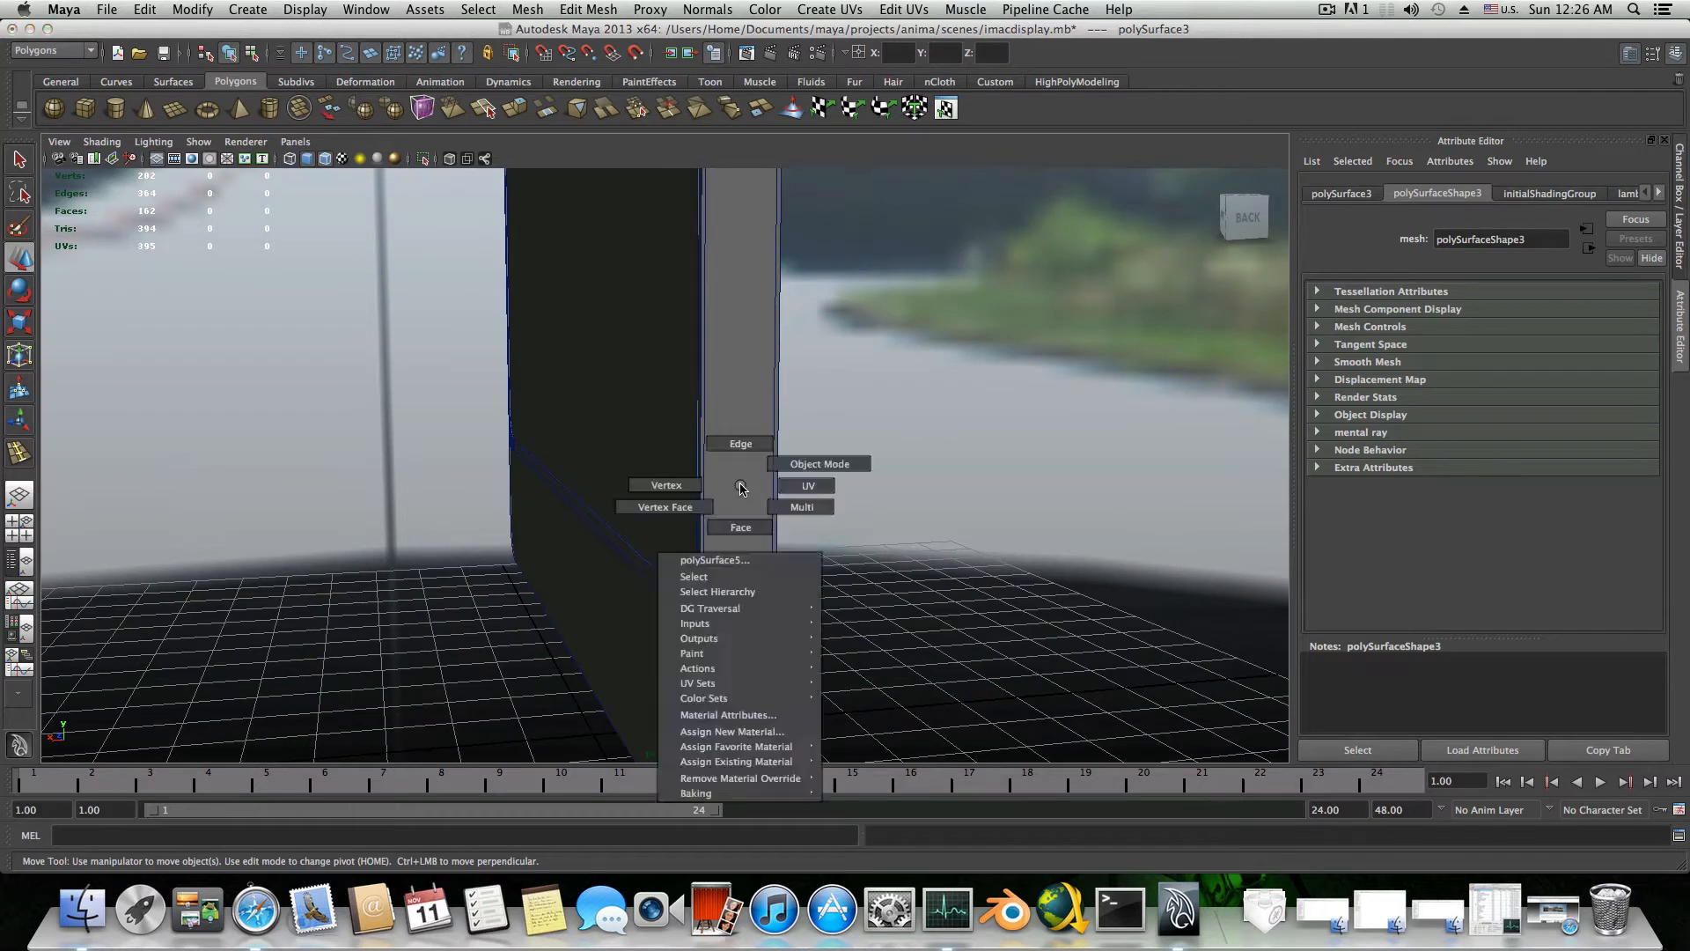
left_click(740, 489)
right_click(740, 489)
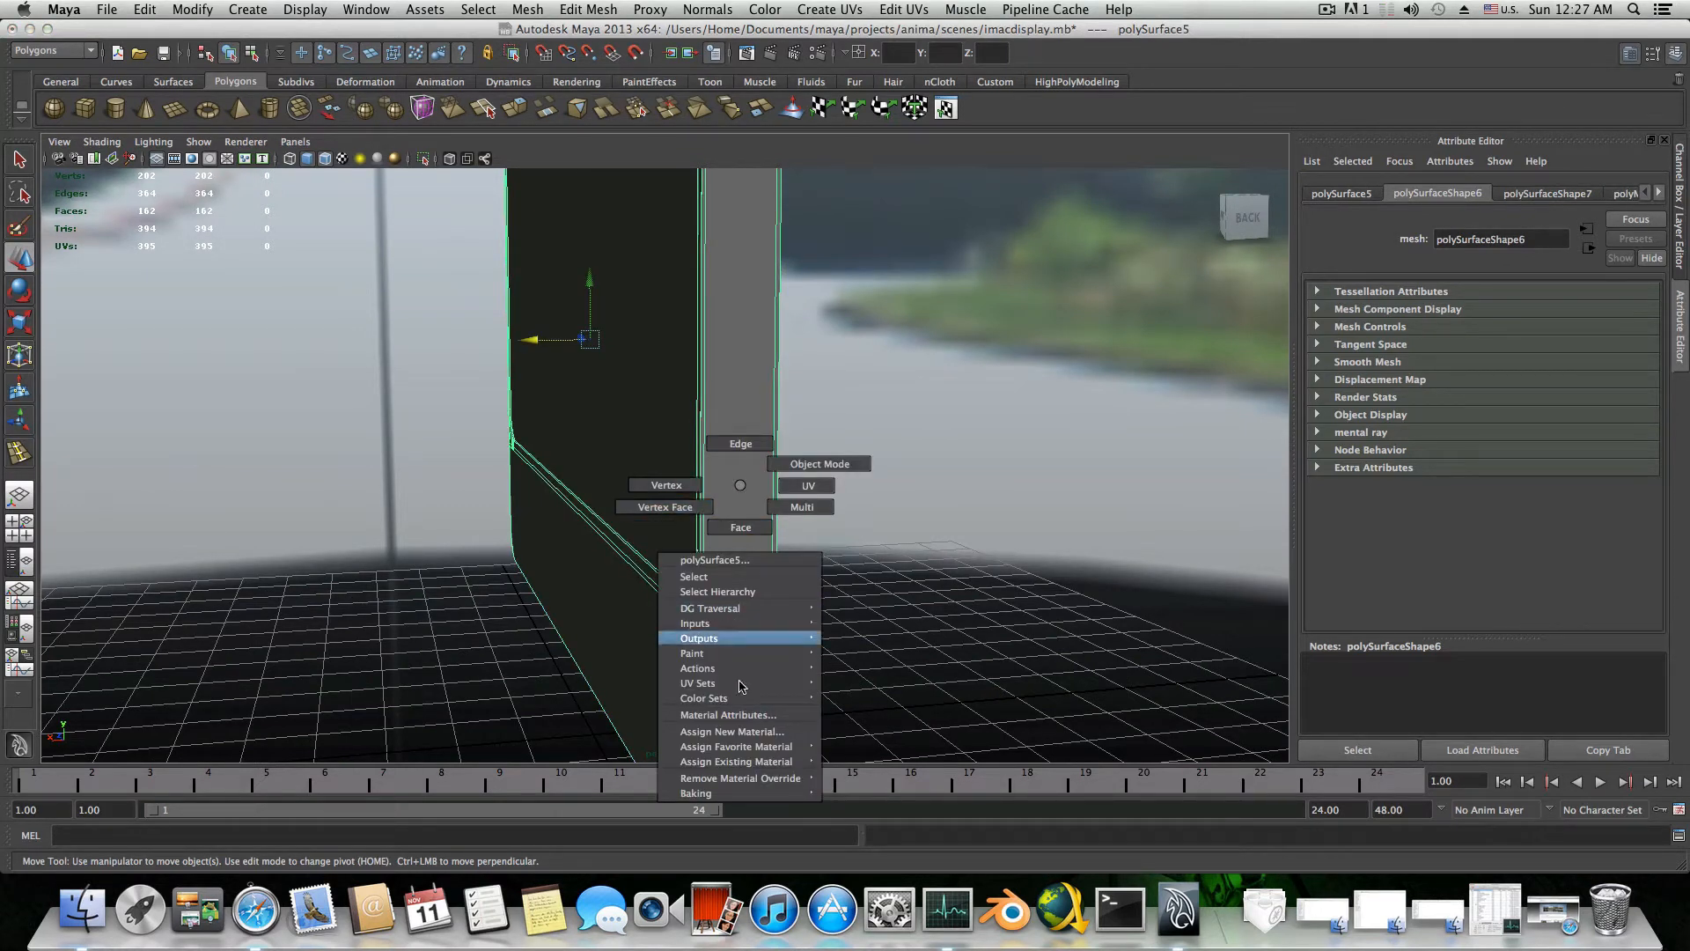
left_click(741, 733)
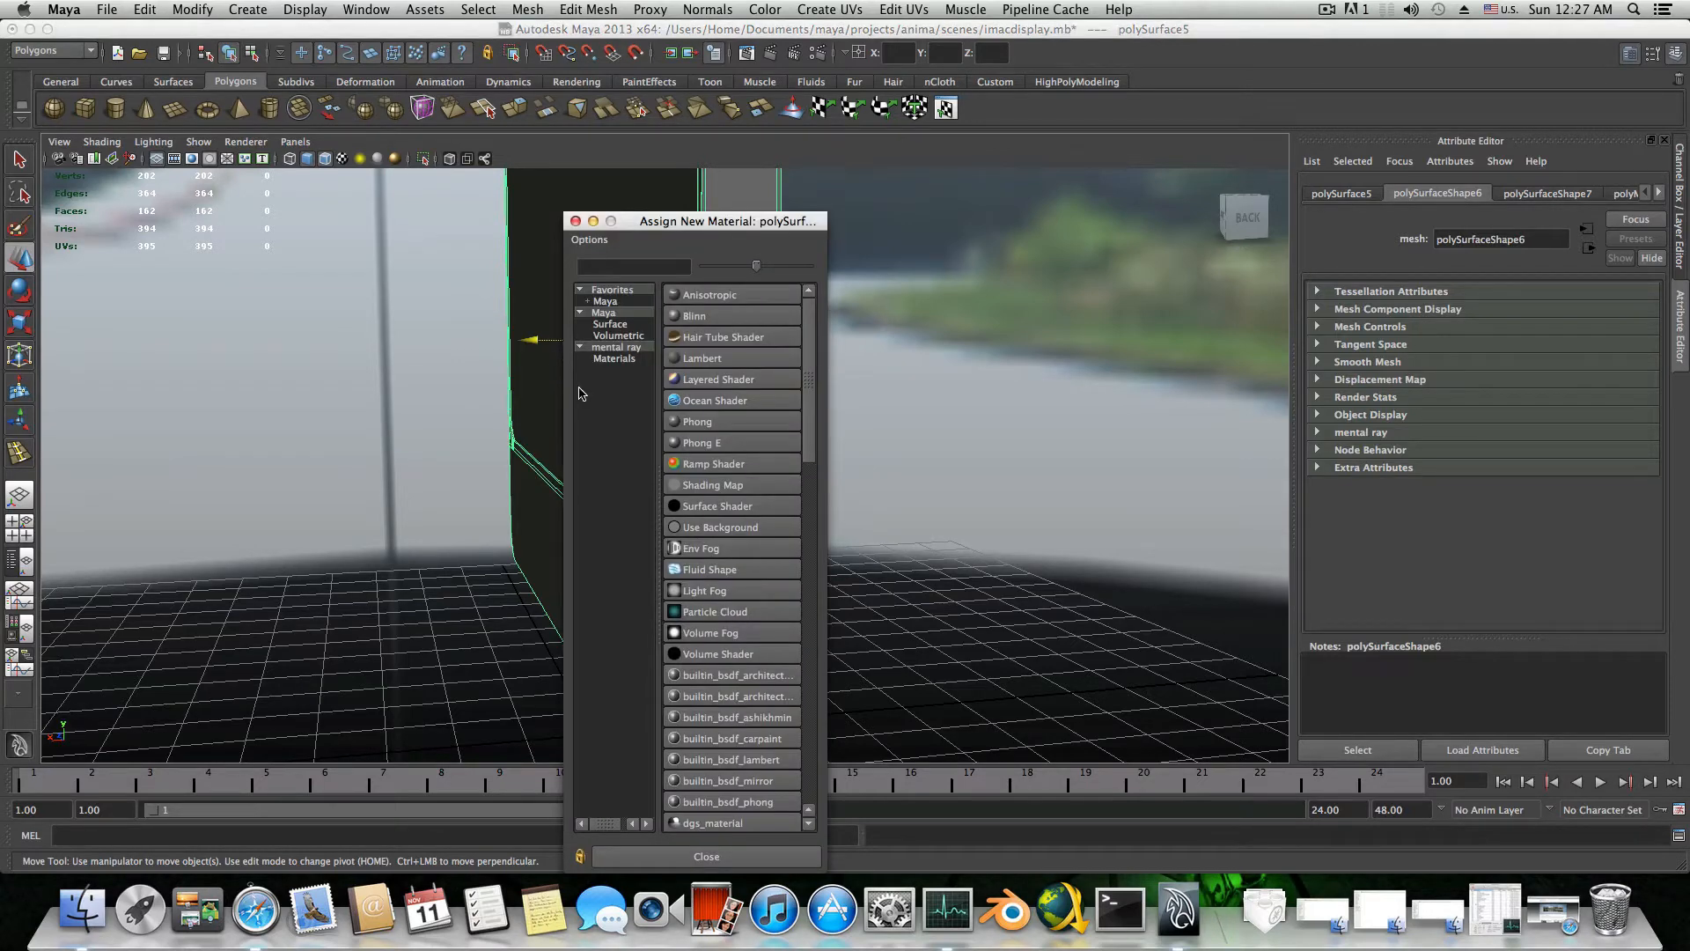
left_click_drag(565, 392, 331, 388)
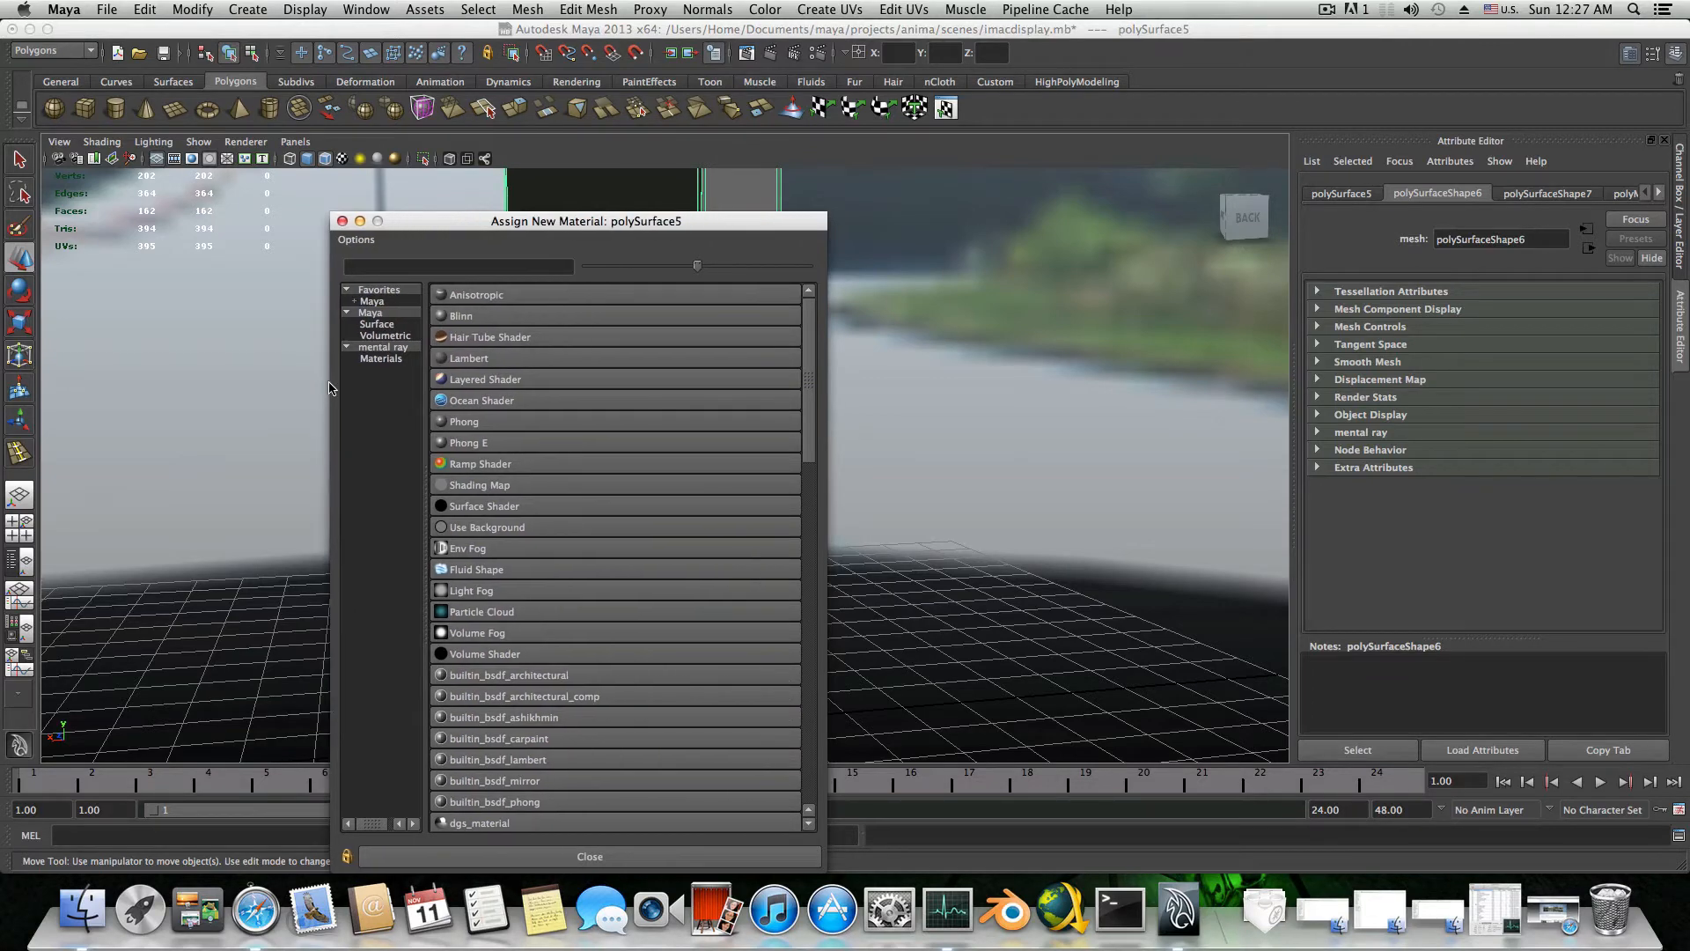
left_click(377, 350)
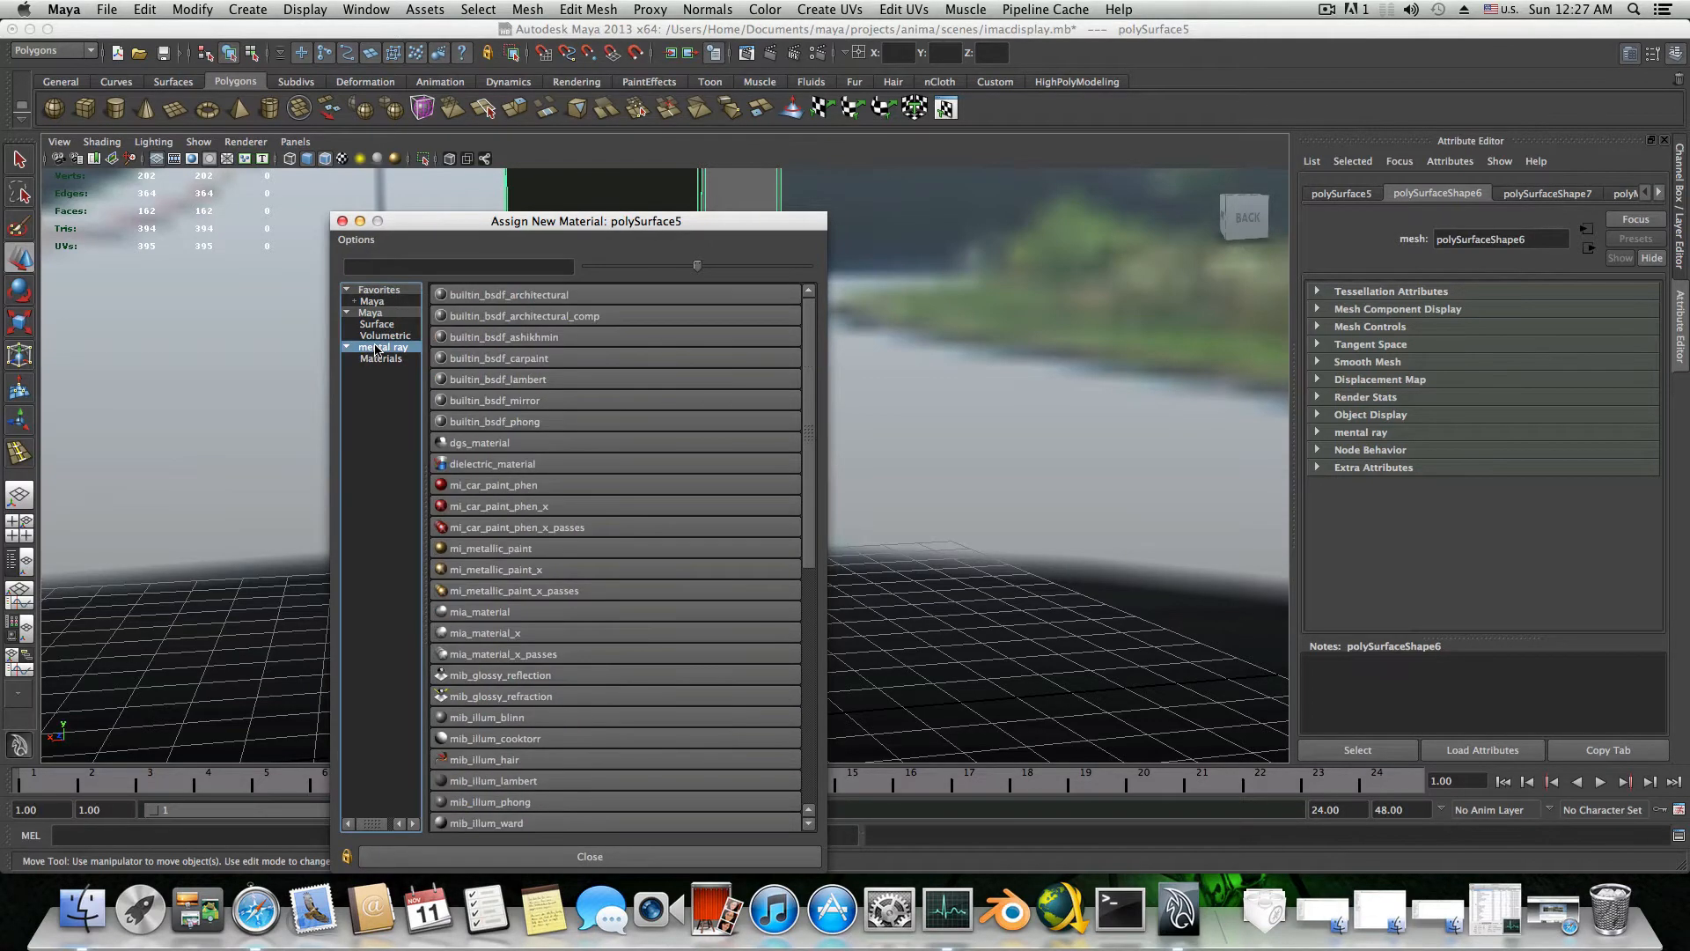
left_click(480, 633)
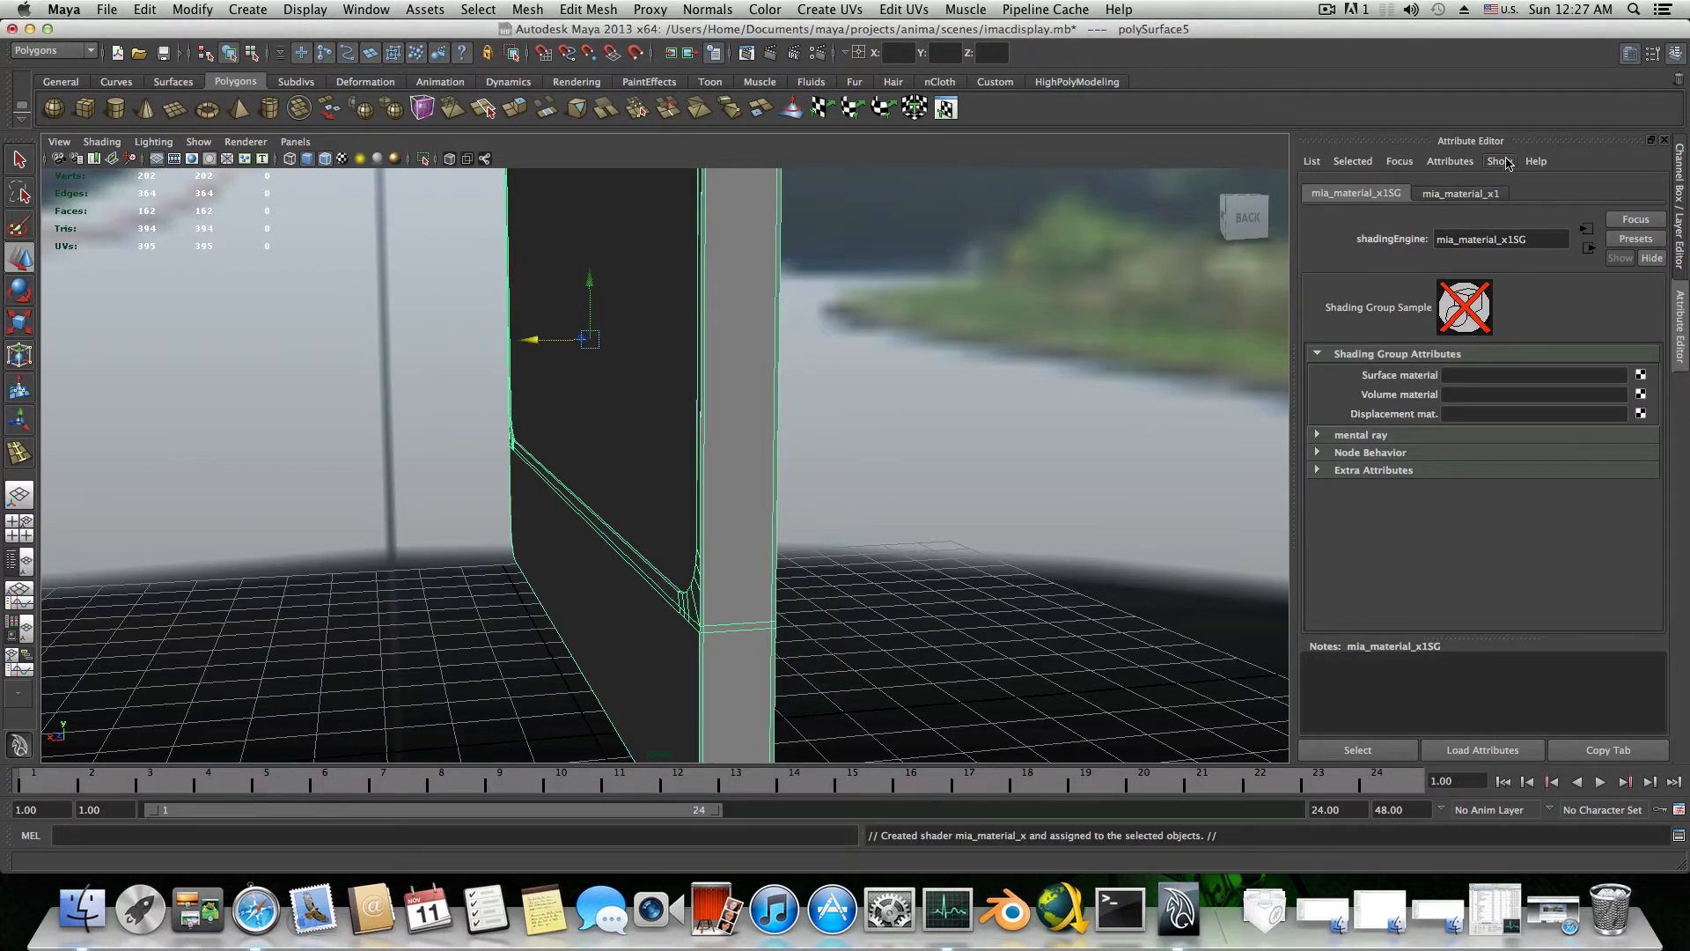
Brighten the casing material's diffuse color to a near-white grey and inspect the casing
left_click(1465, 197)
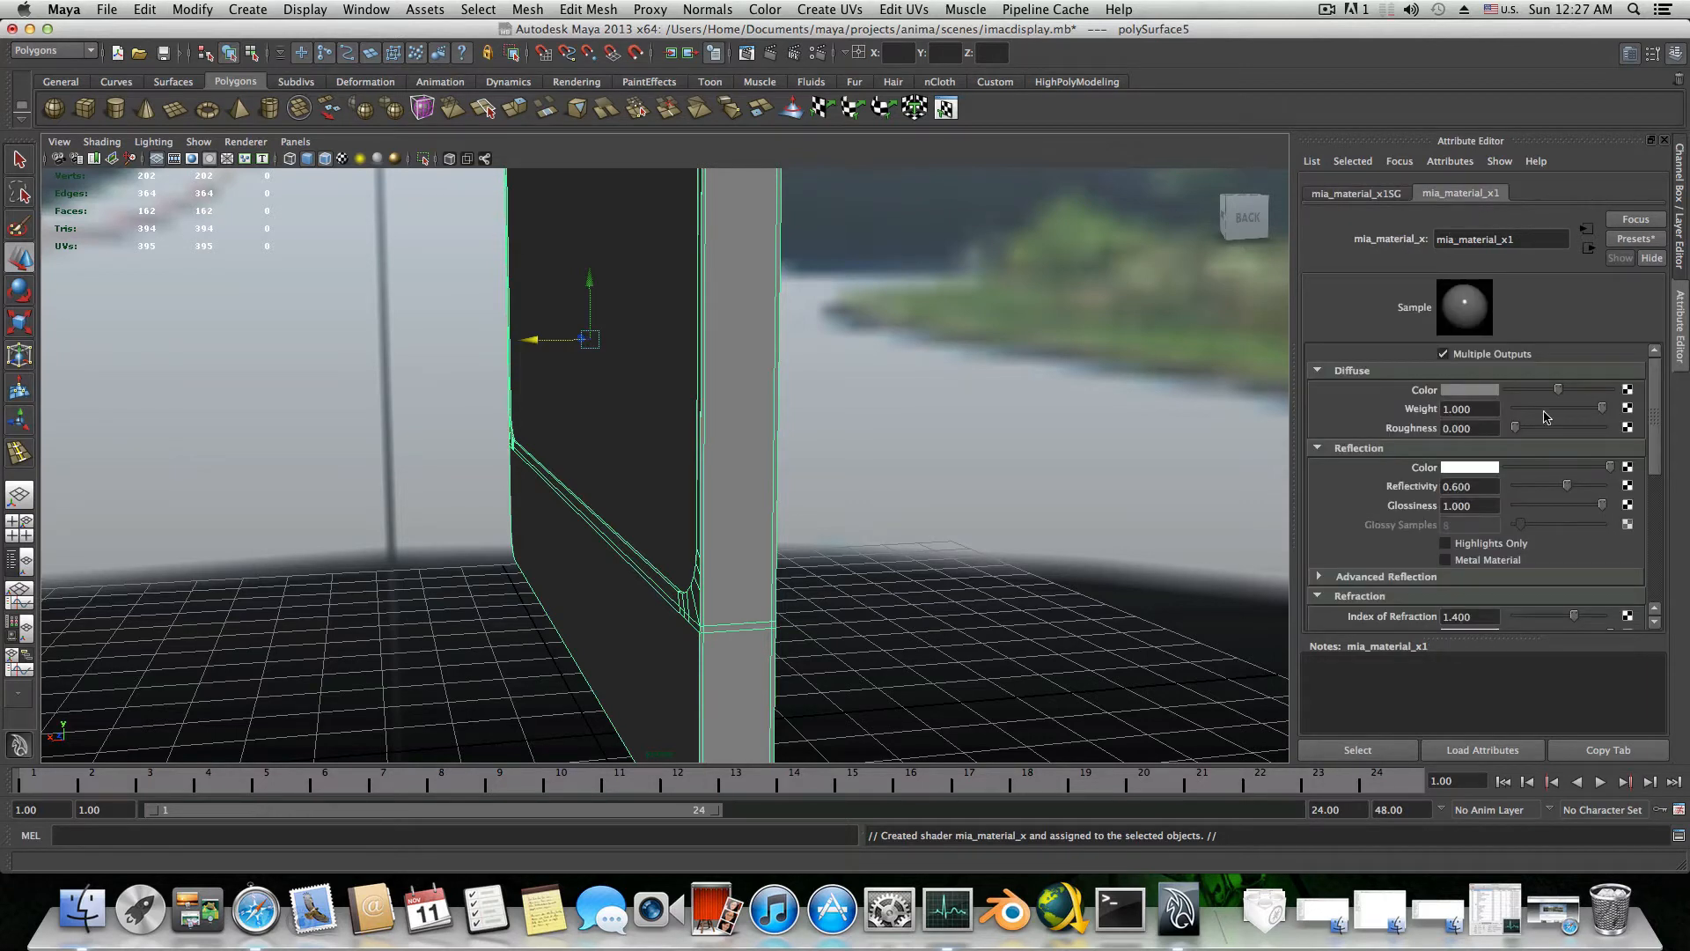
left_click_drag(1559, 392, 1601, 391)
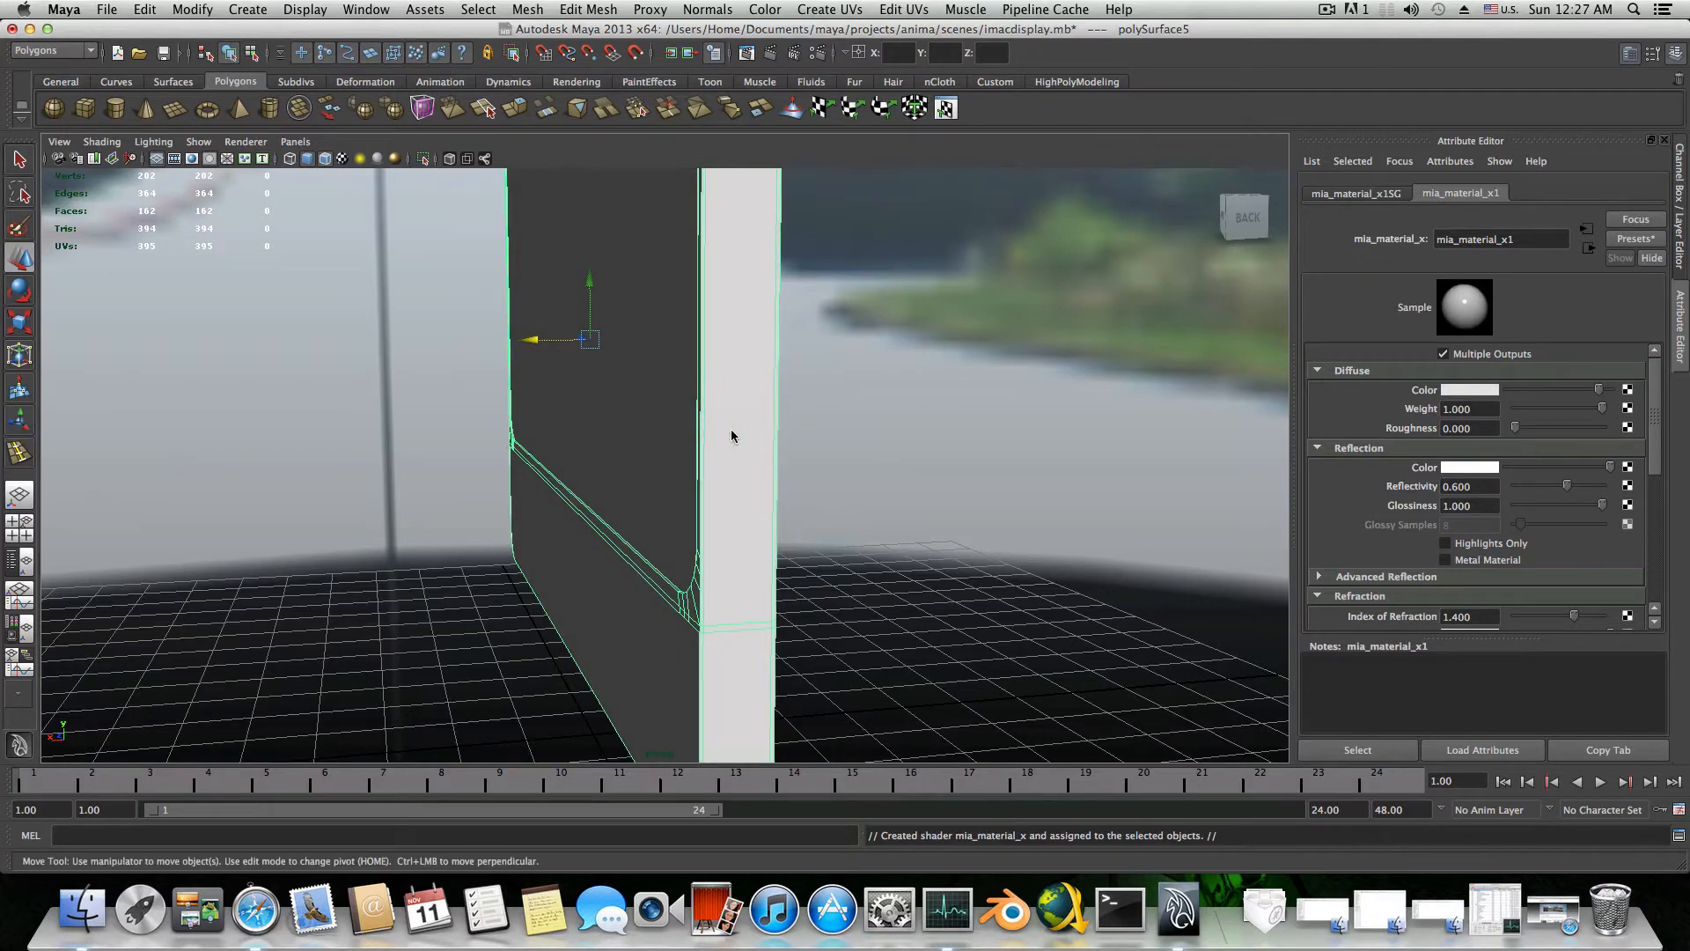
left_click_drag(869, 406, 717, 472, "alt")
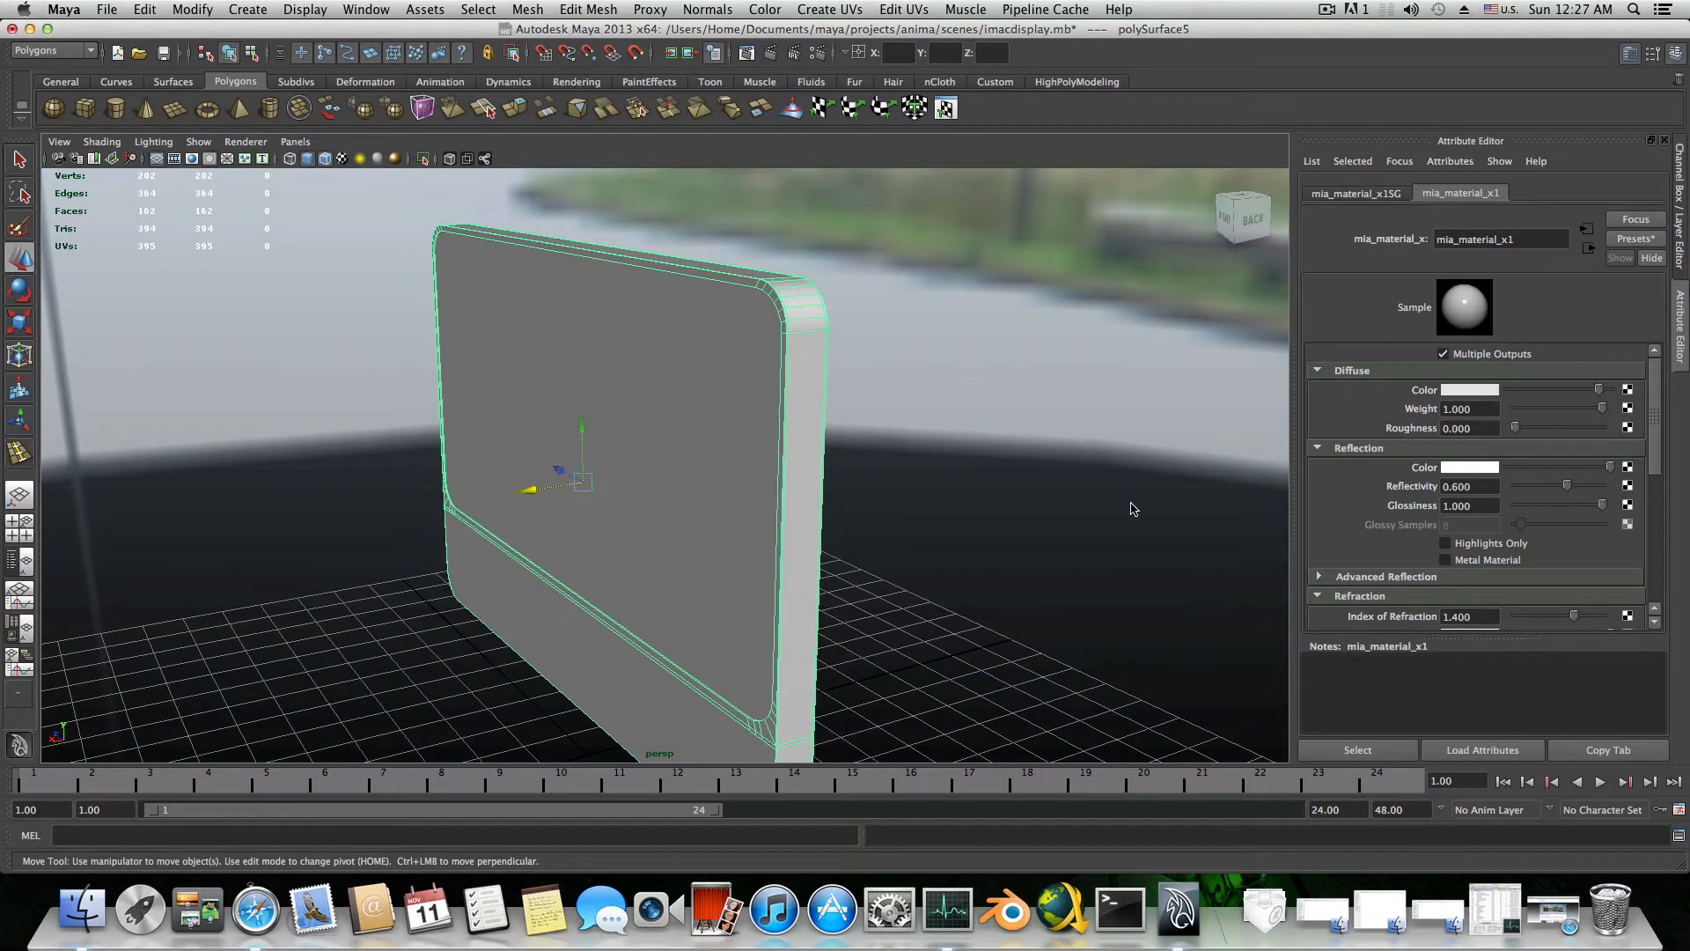
Replace the casing material's settings with the MattePlastic preset
left_click(1629, 240)
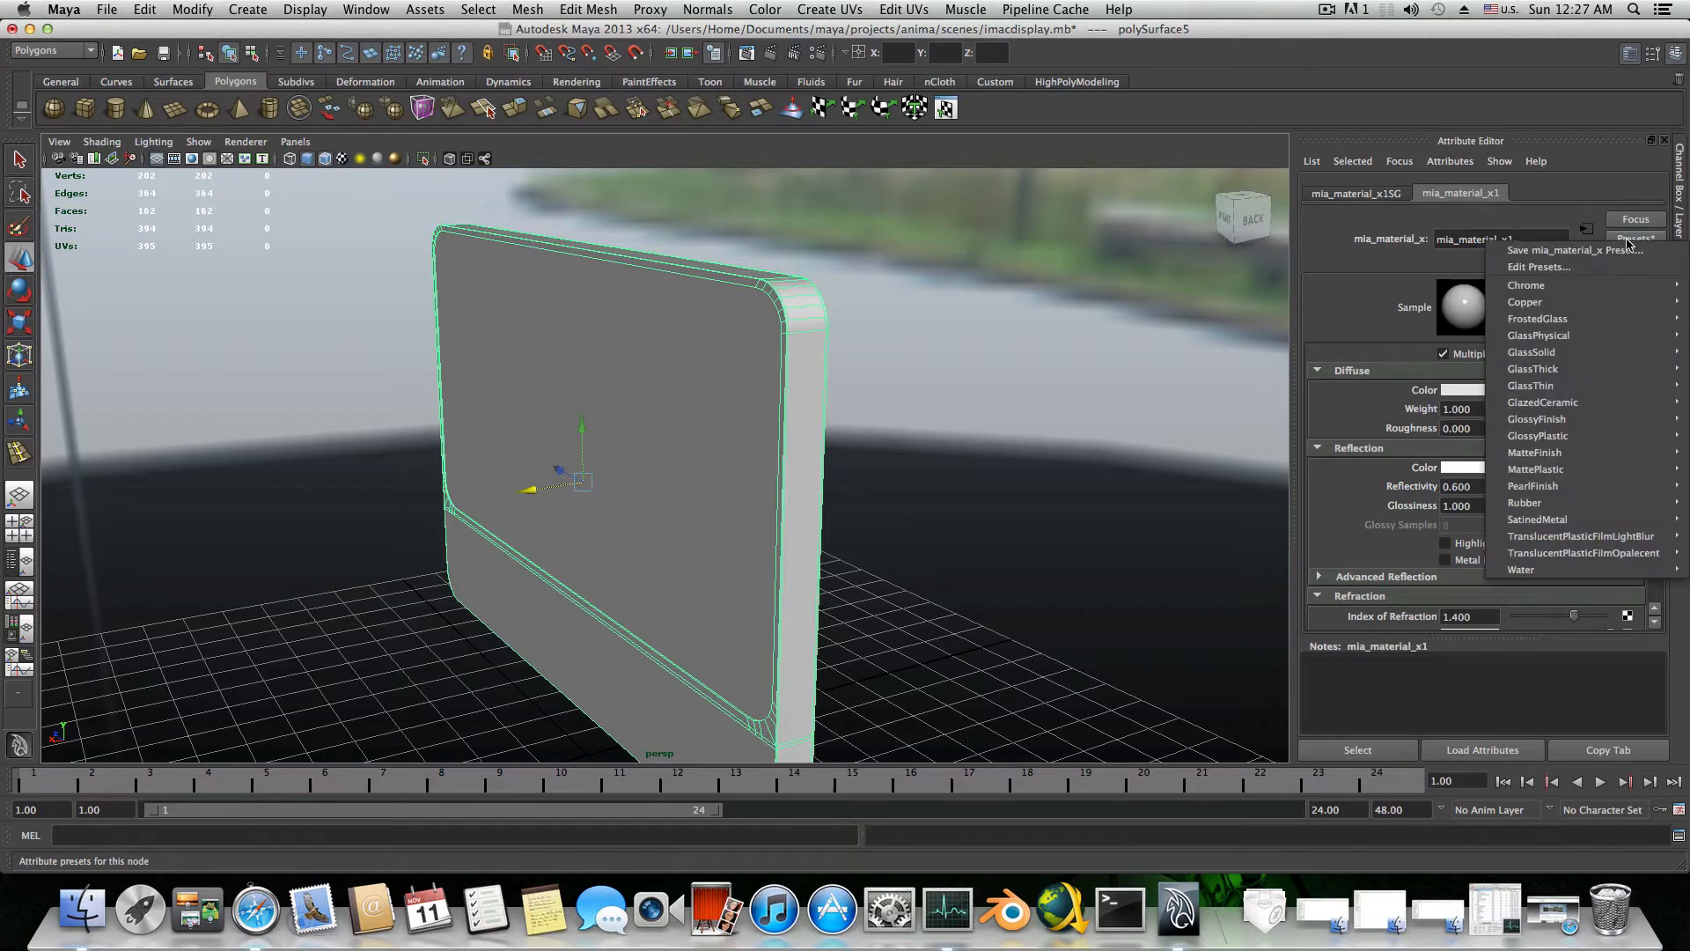
left_click(1519, 227)
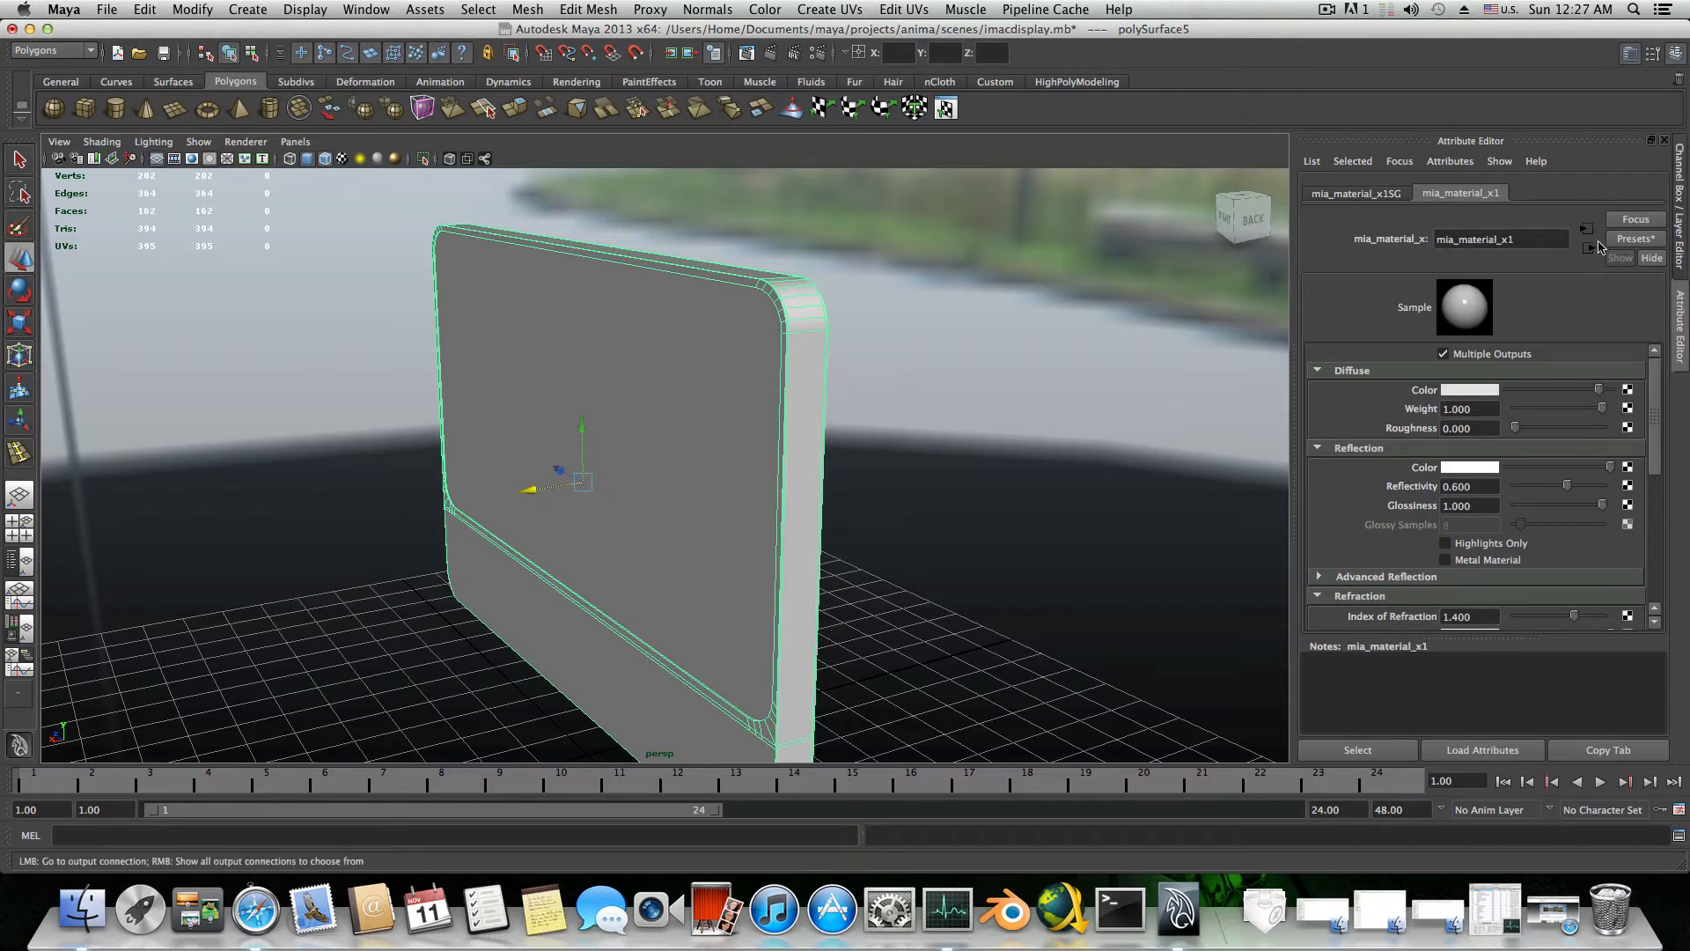
left_click(1624, 243)
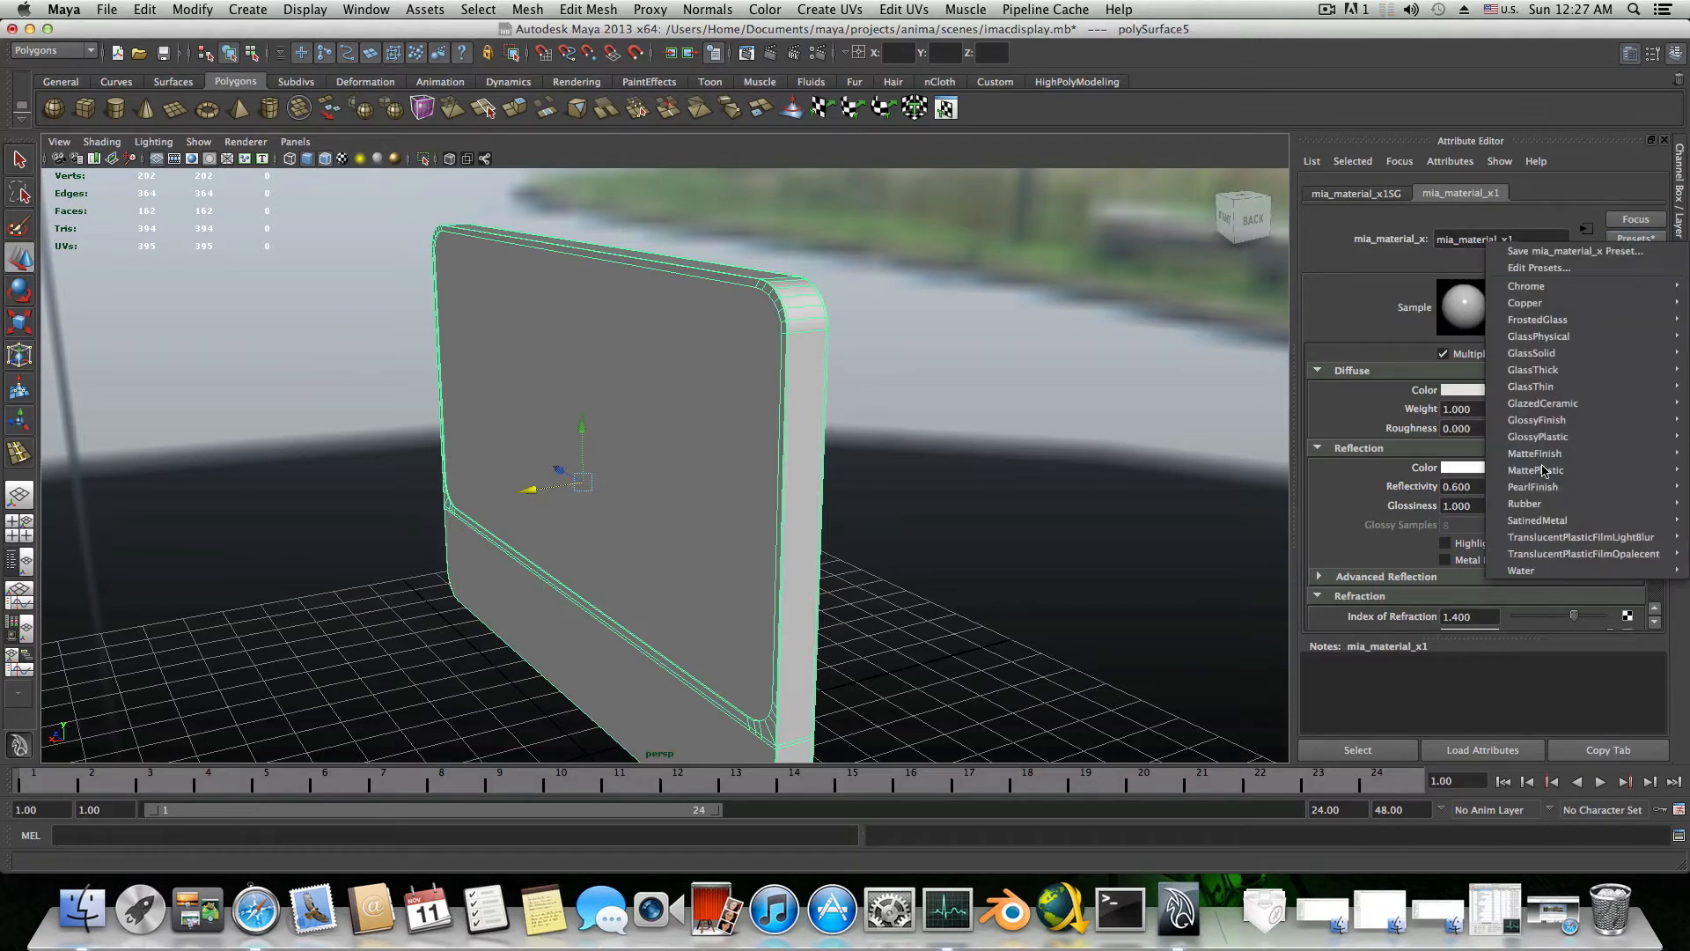
mouse_move(1541, 476)
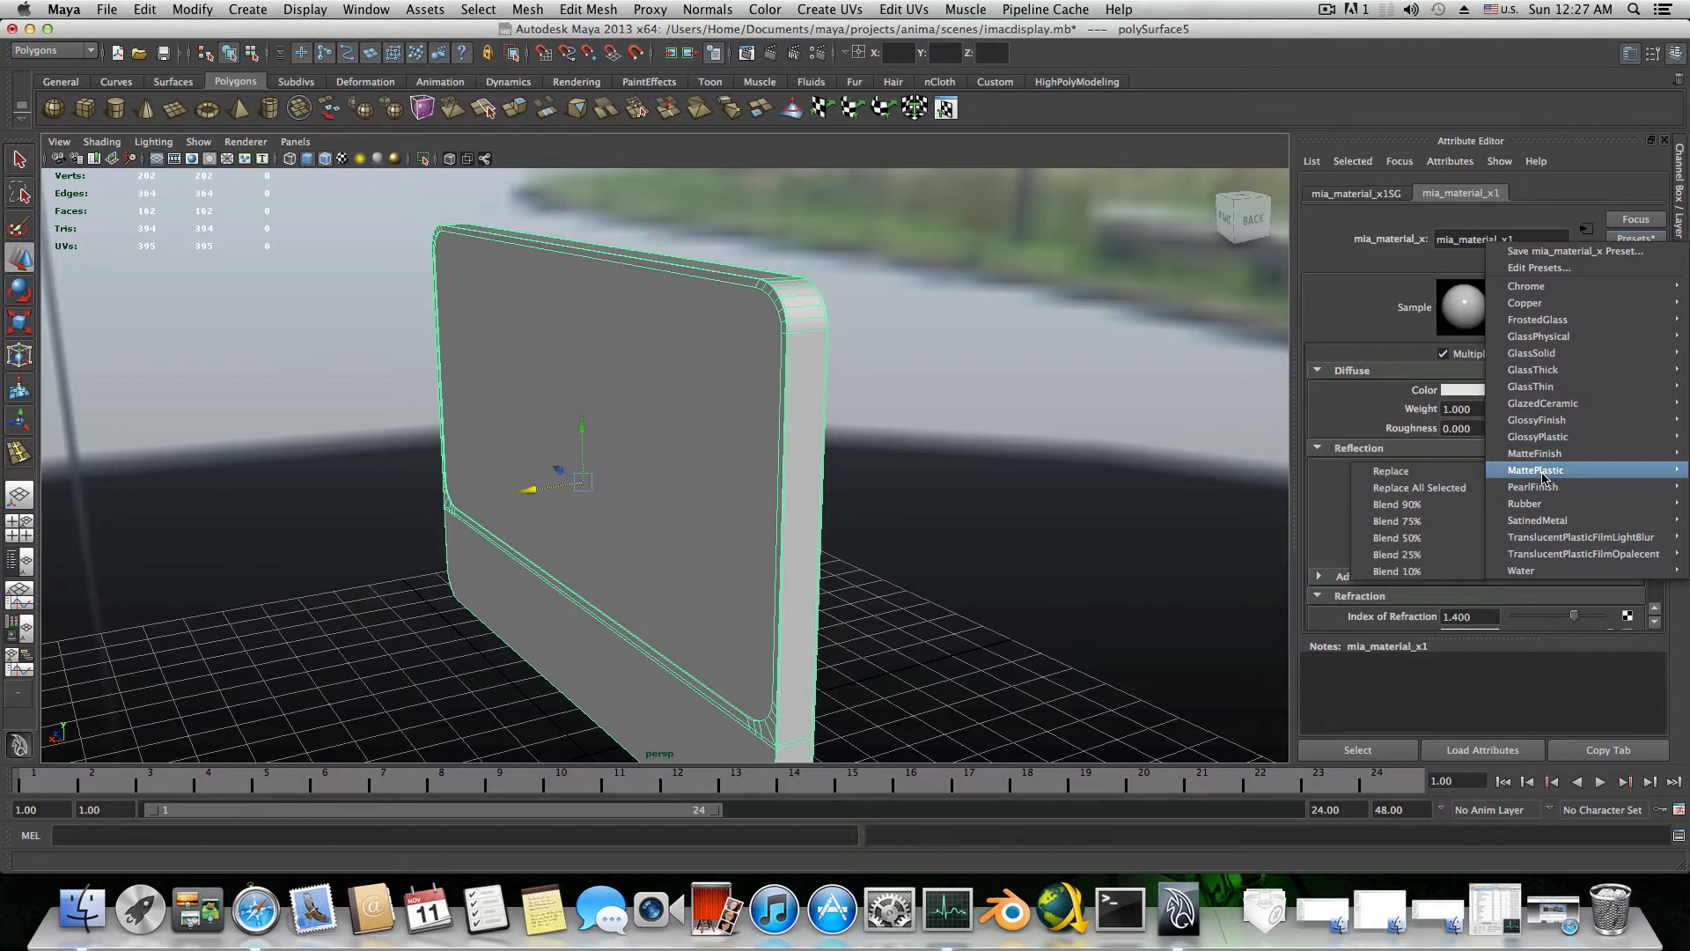
left_click(1464, 476)
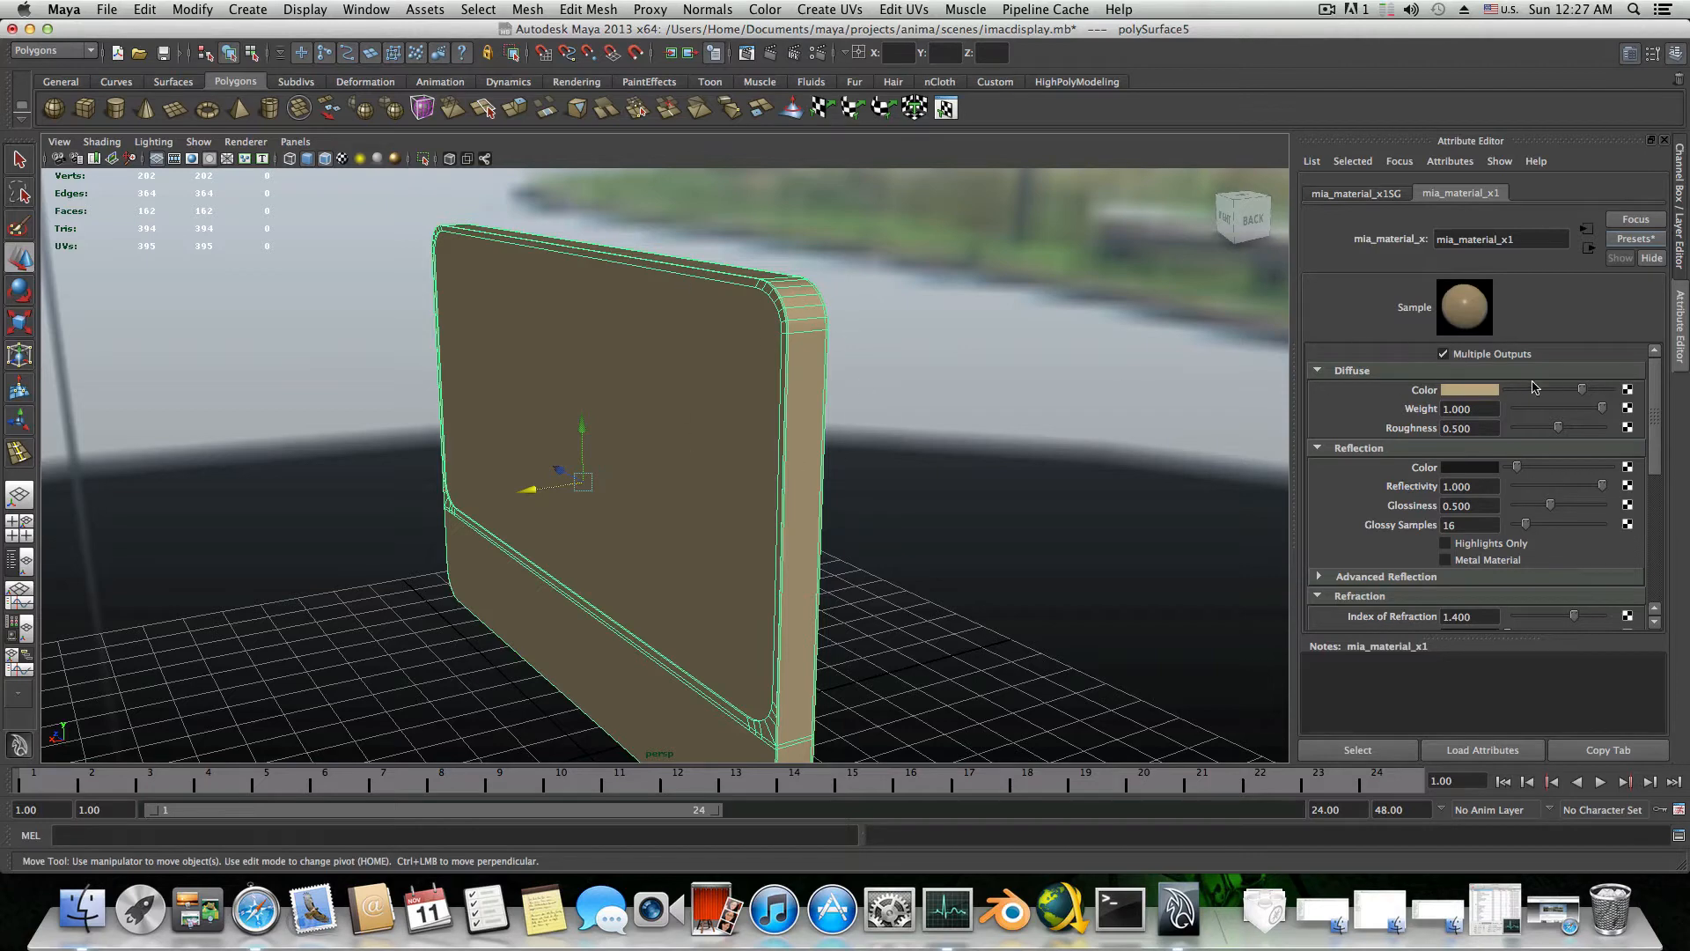
Set the casing material's diffuse color to white
left_click(1487, 390)
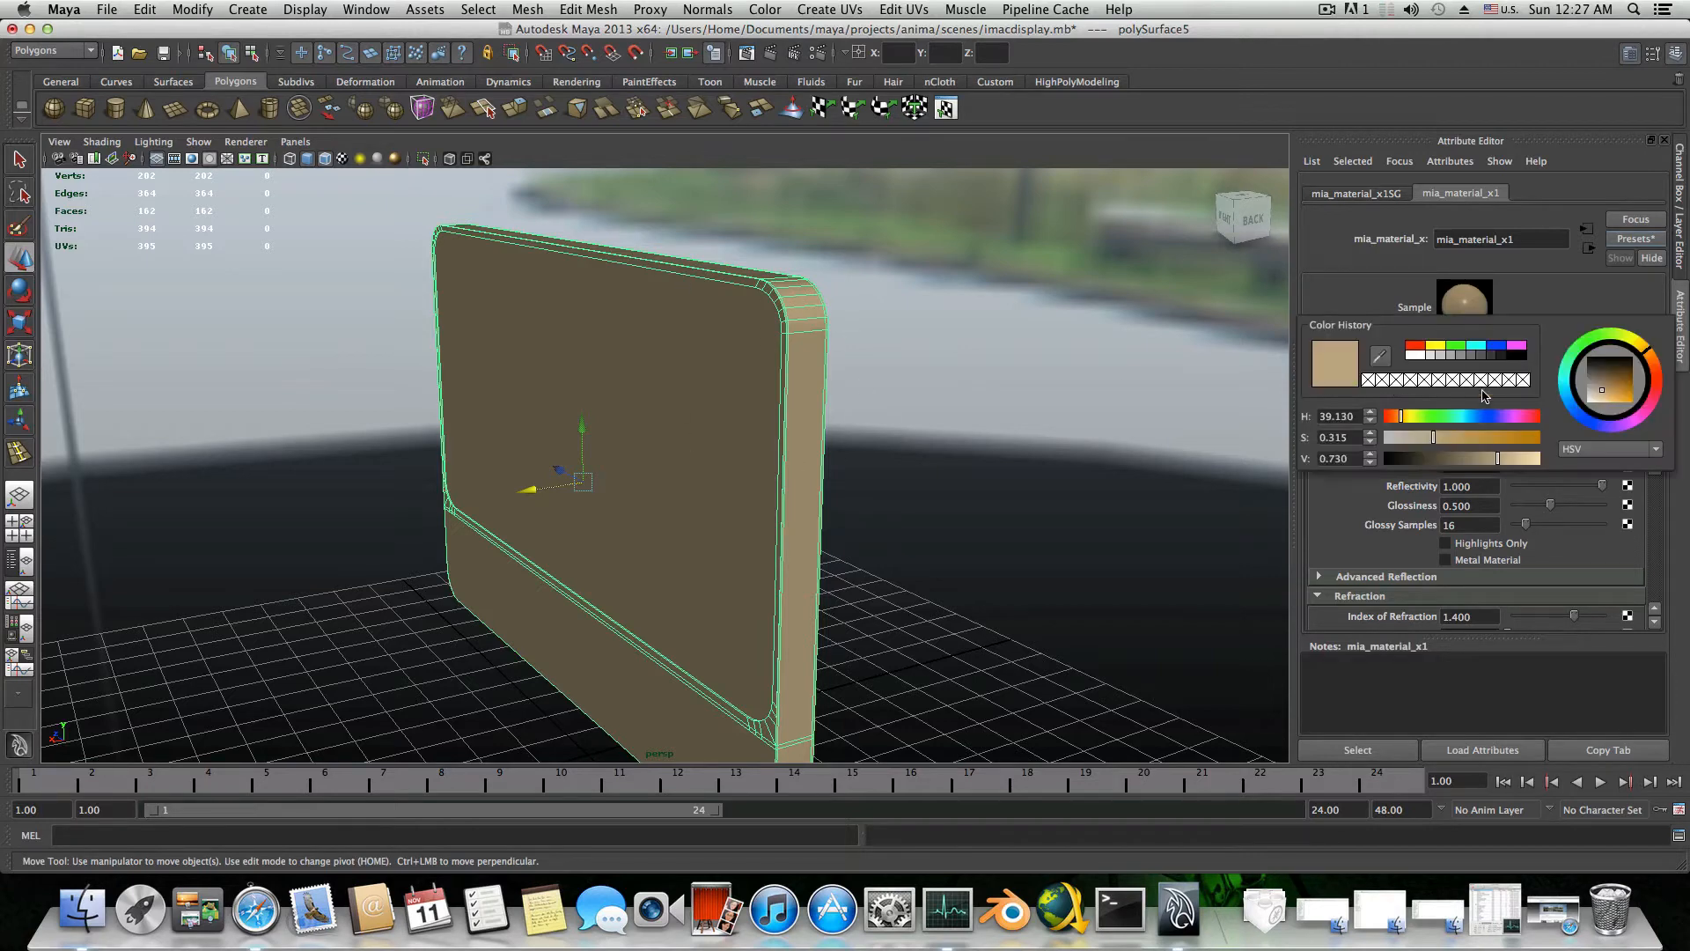
left_click(1416, 355)
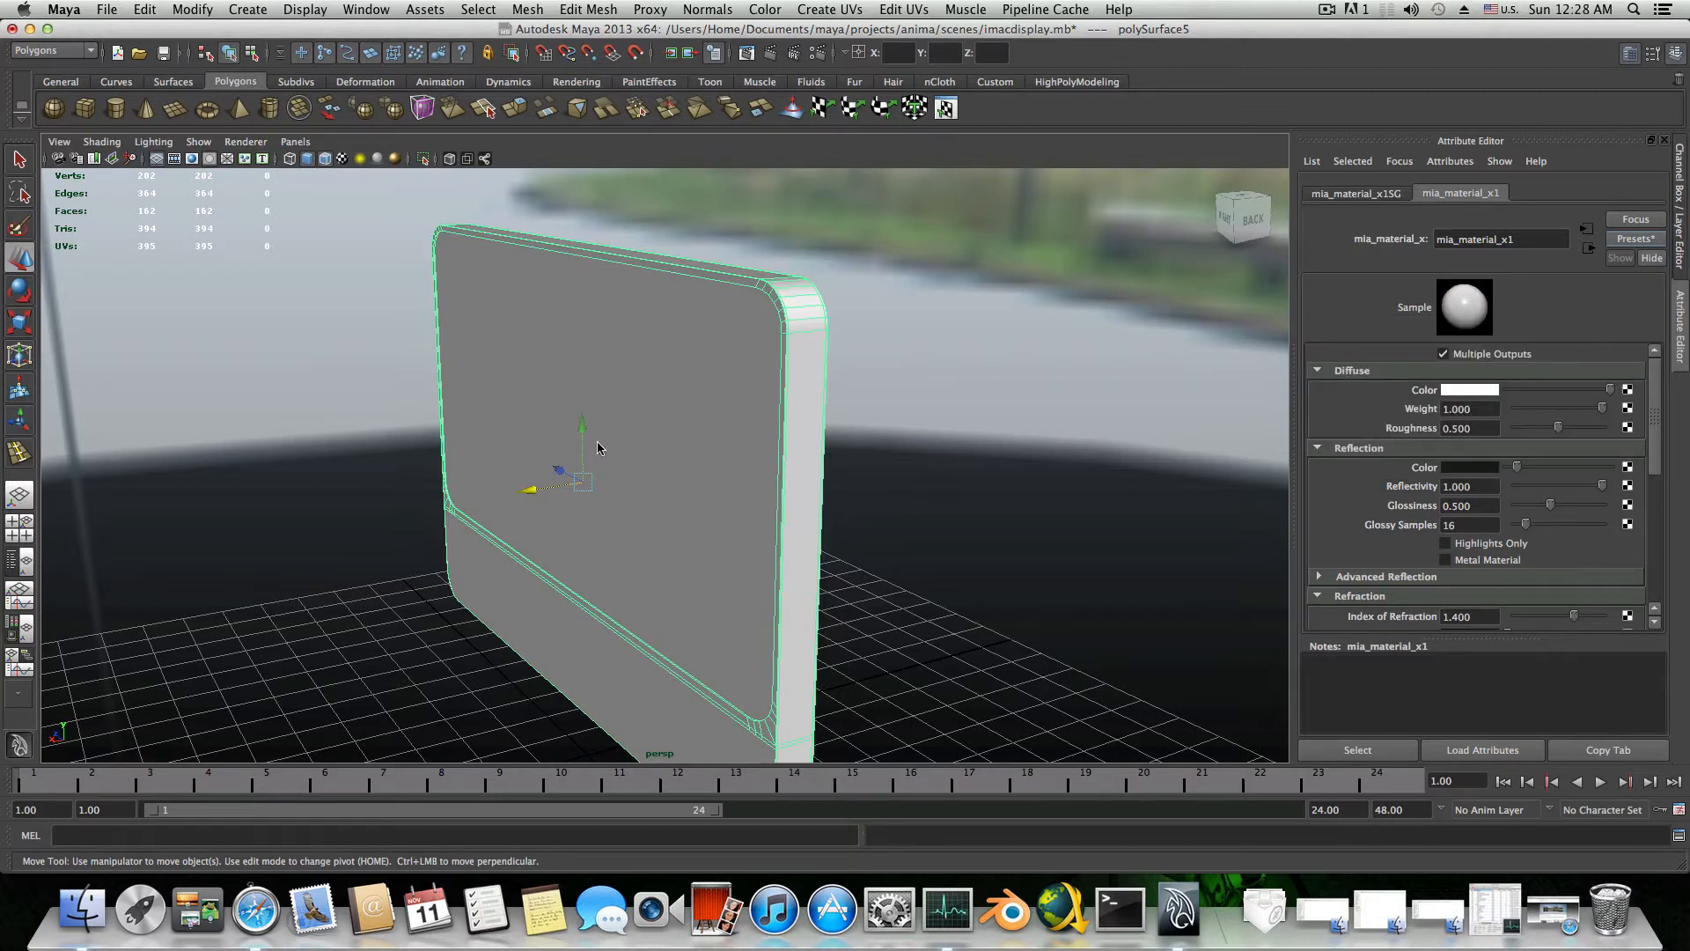
left_click_drag(773, 467, 653, 440, "alt")
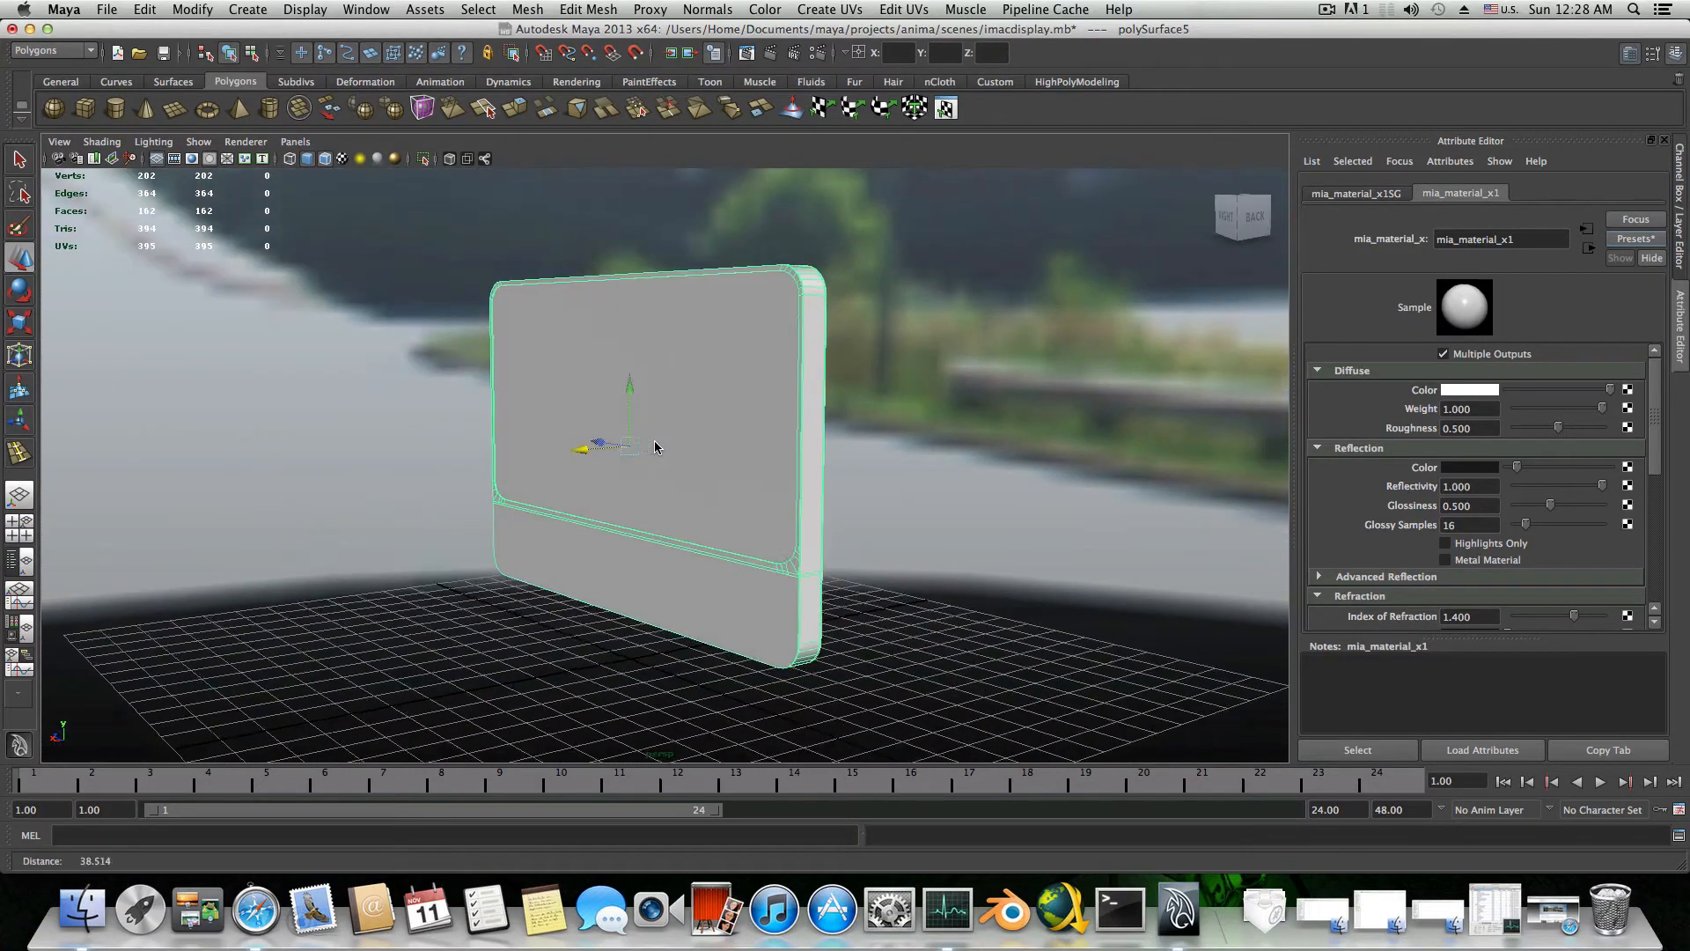
Select the large rounded screen face on the casing's front and assign it a new Blinn material
right_click_drag(653, 440, 793, 495, "alt")
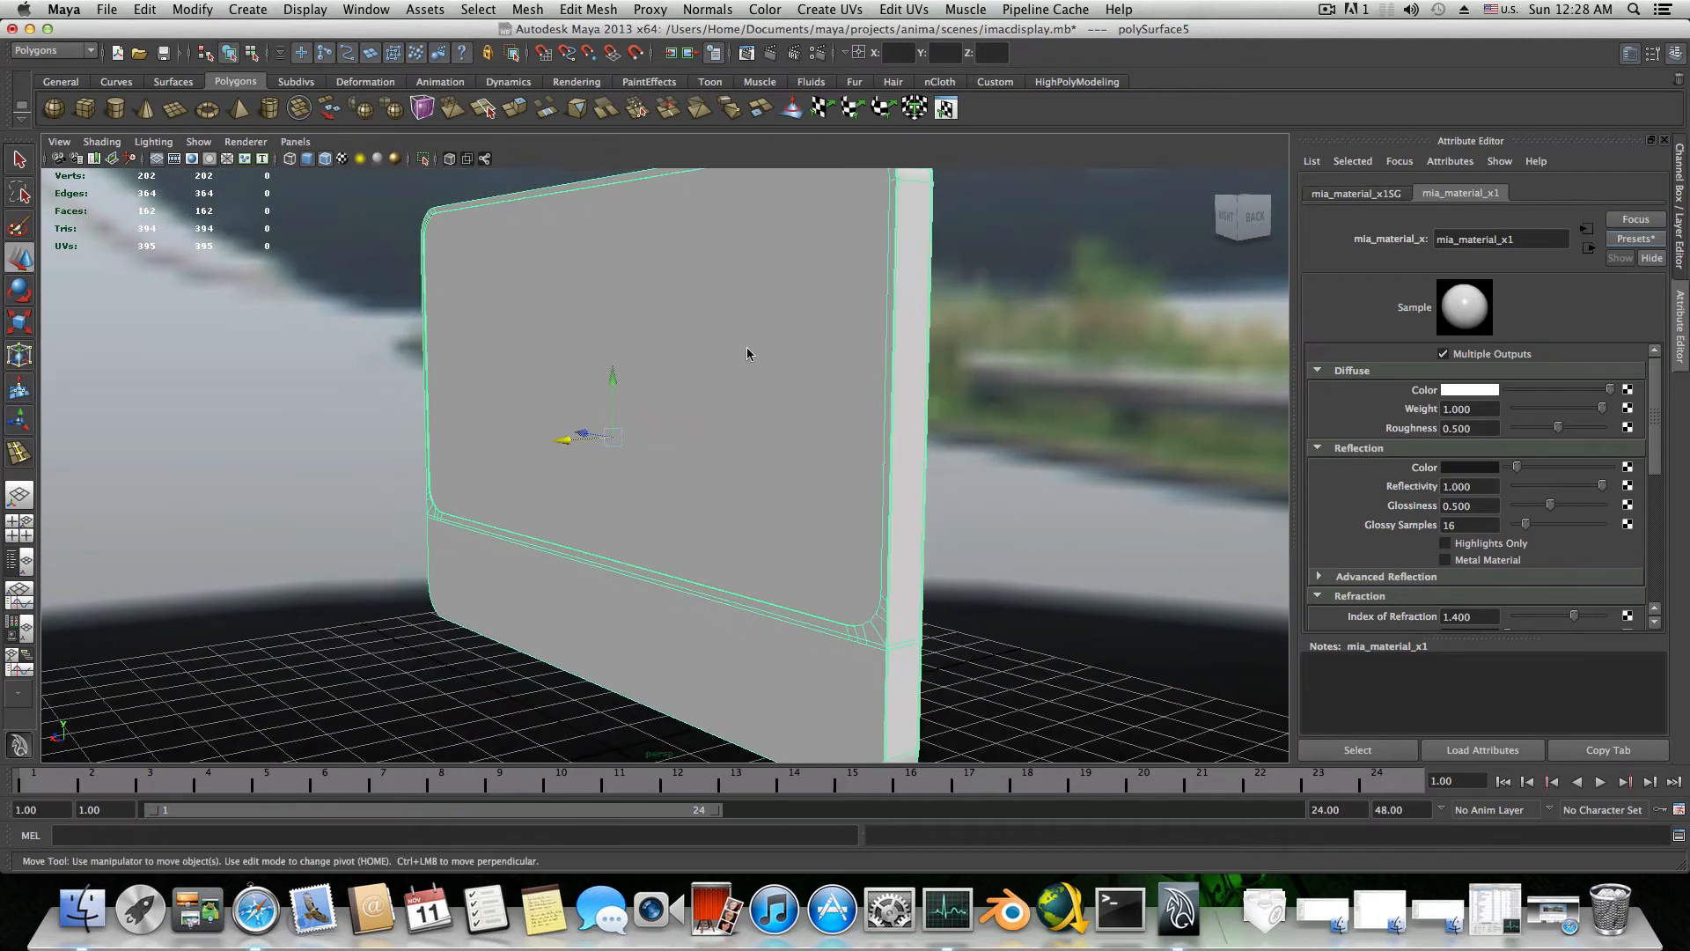
right_click_drag(746, 348, 748, 380)
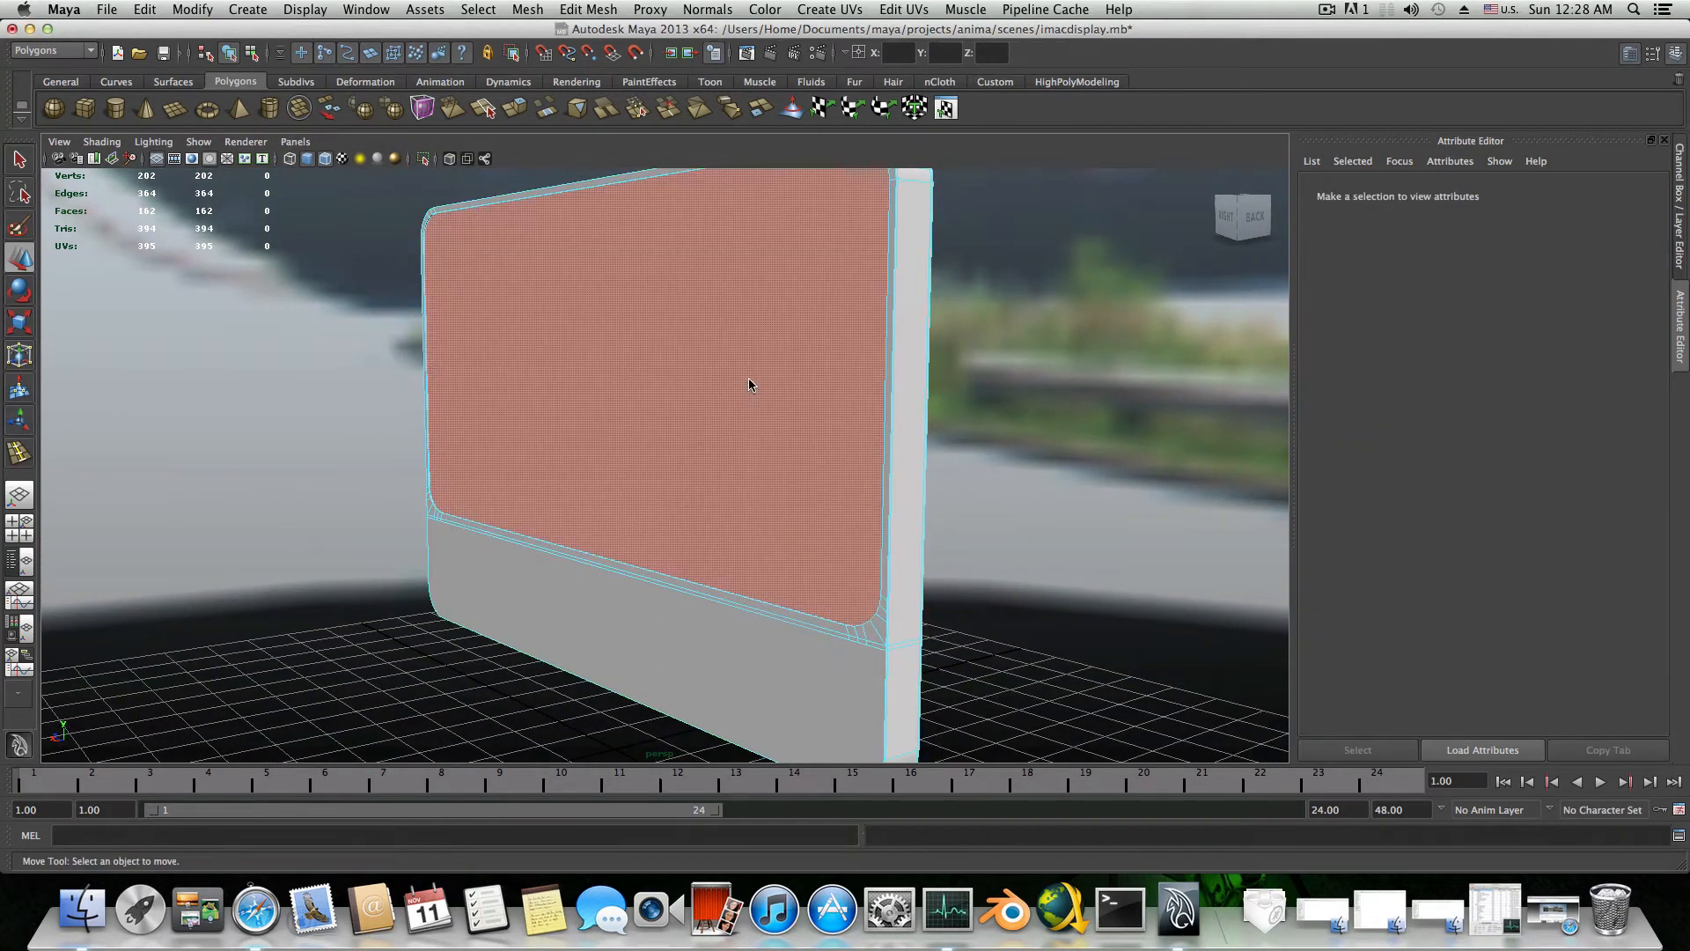
left_click(763, 570)
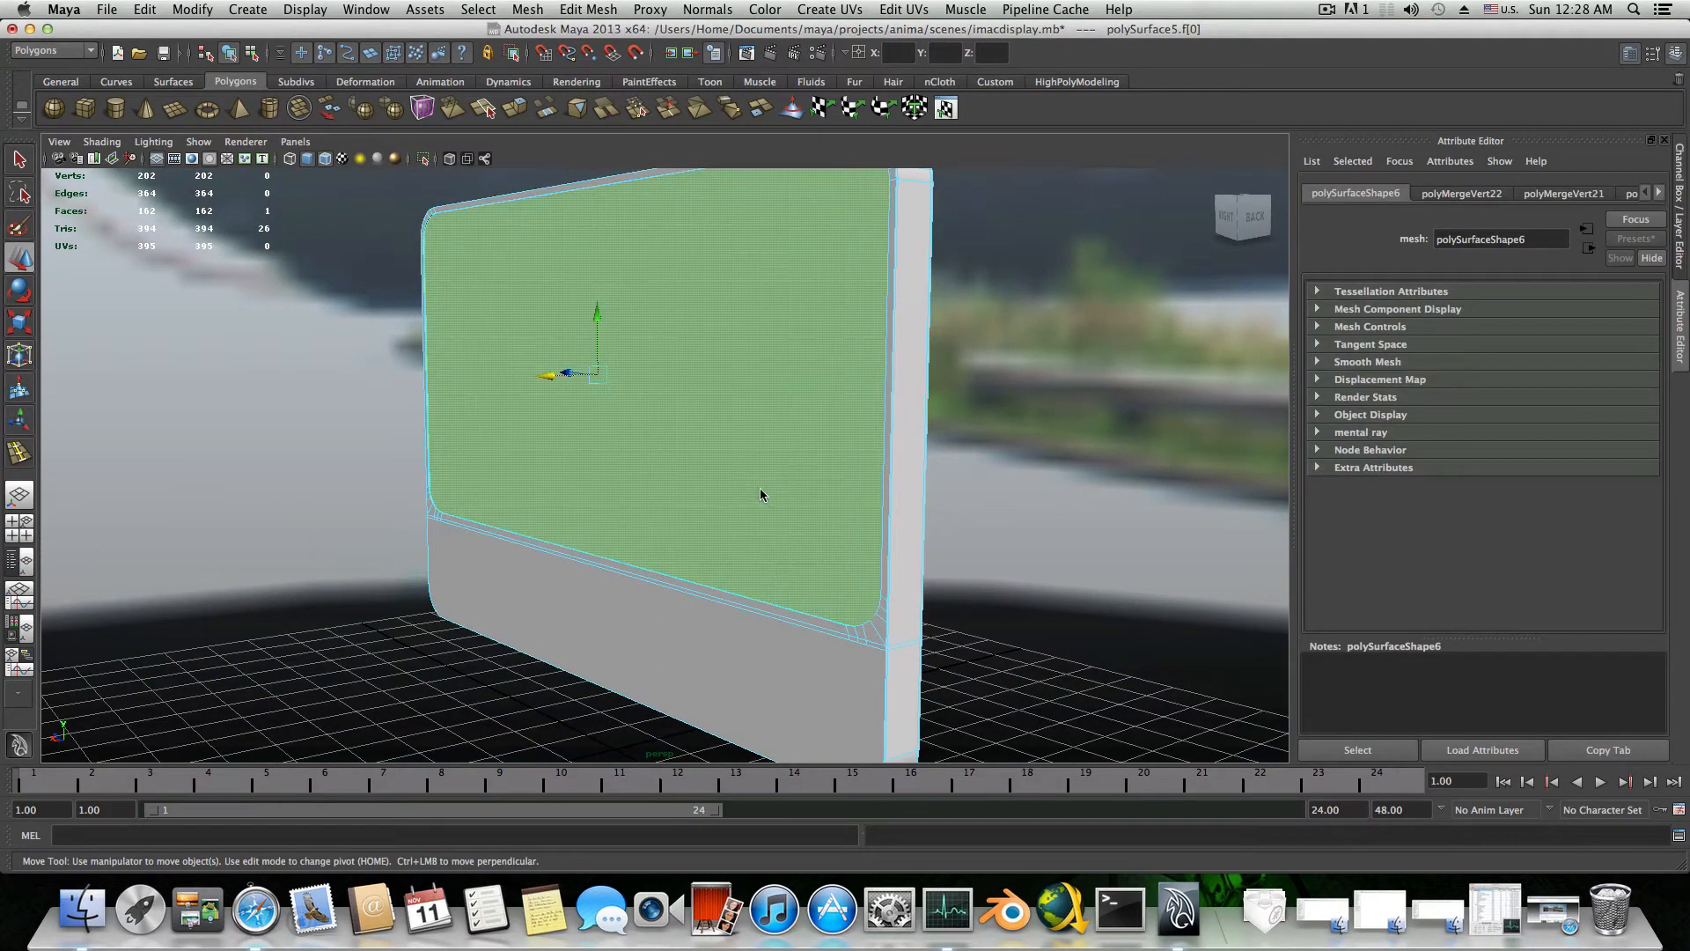
right_click_drag(743, 438, 751, 683)
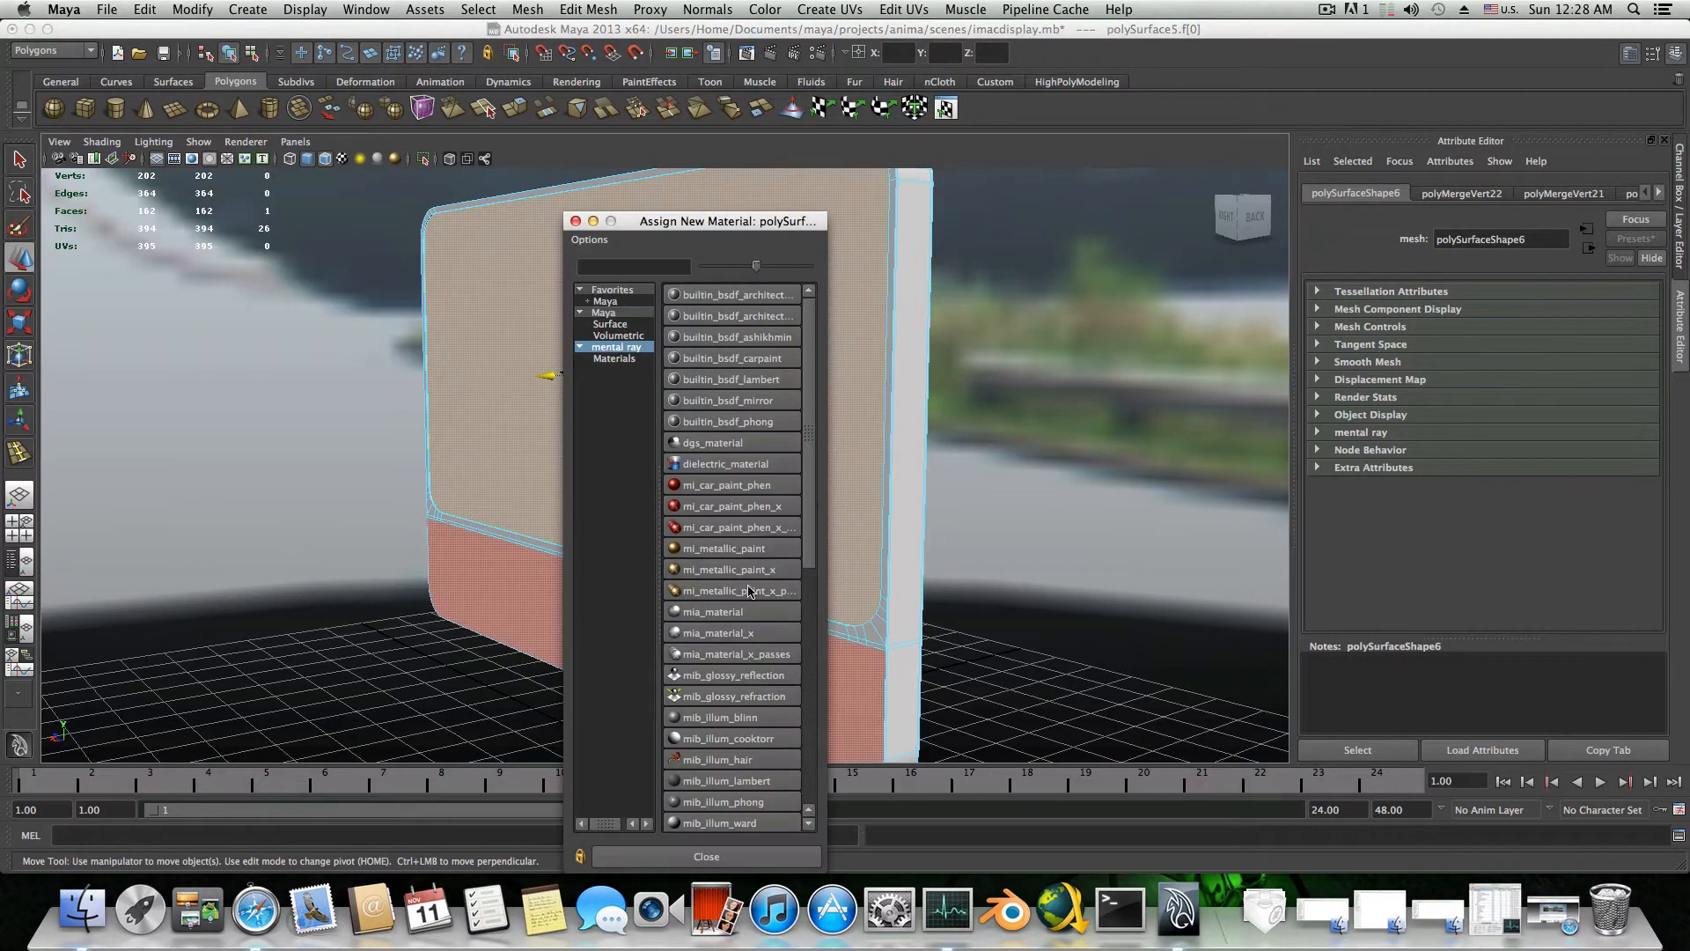
left_click(613, 314)
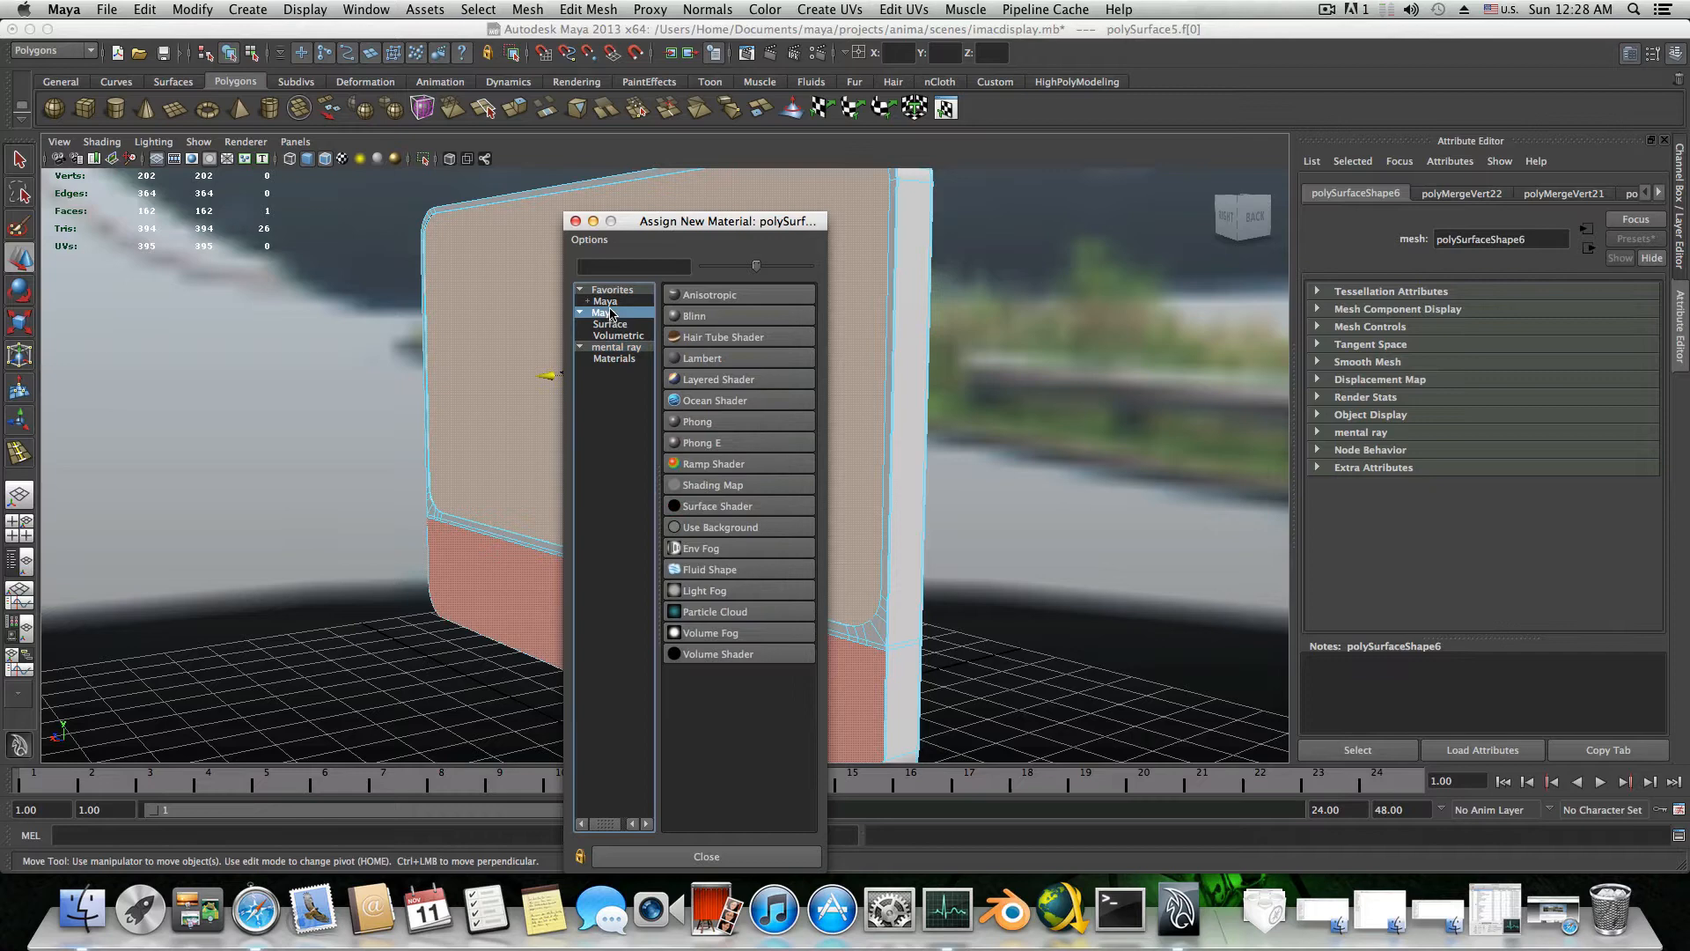
left_click(686, 316)
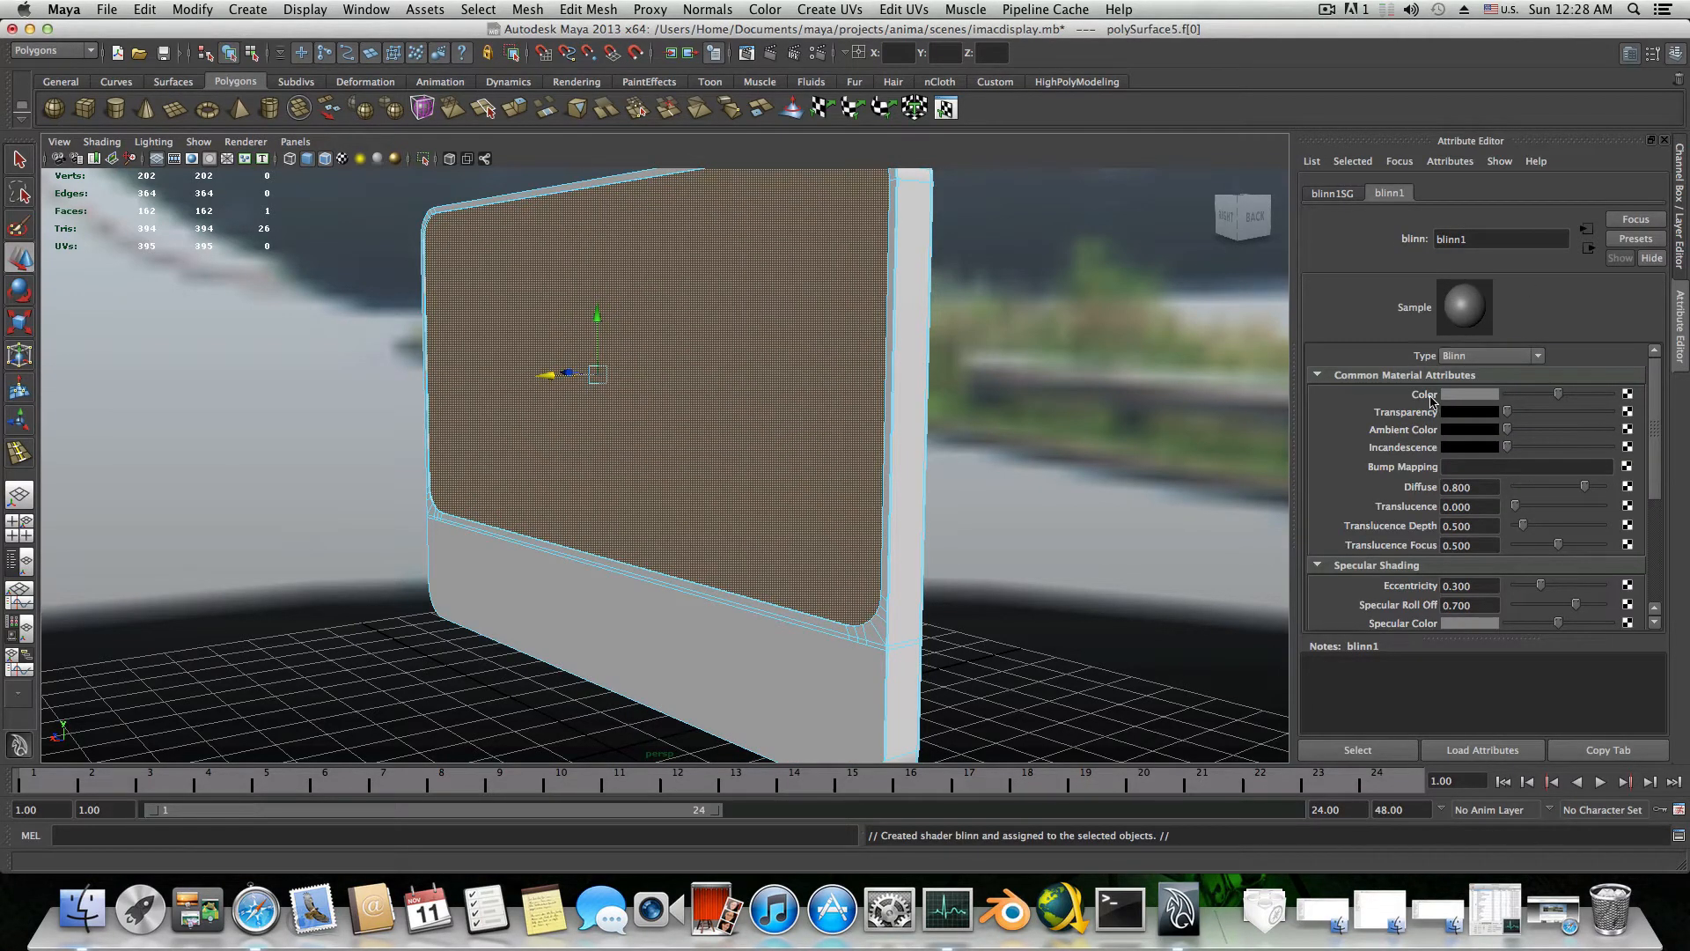
Set the screen face's Blinn color to black and return to object mode
left_click(1463, 396)
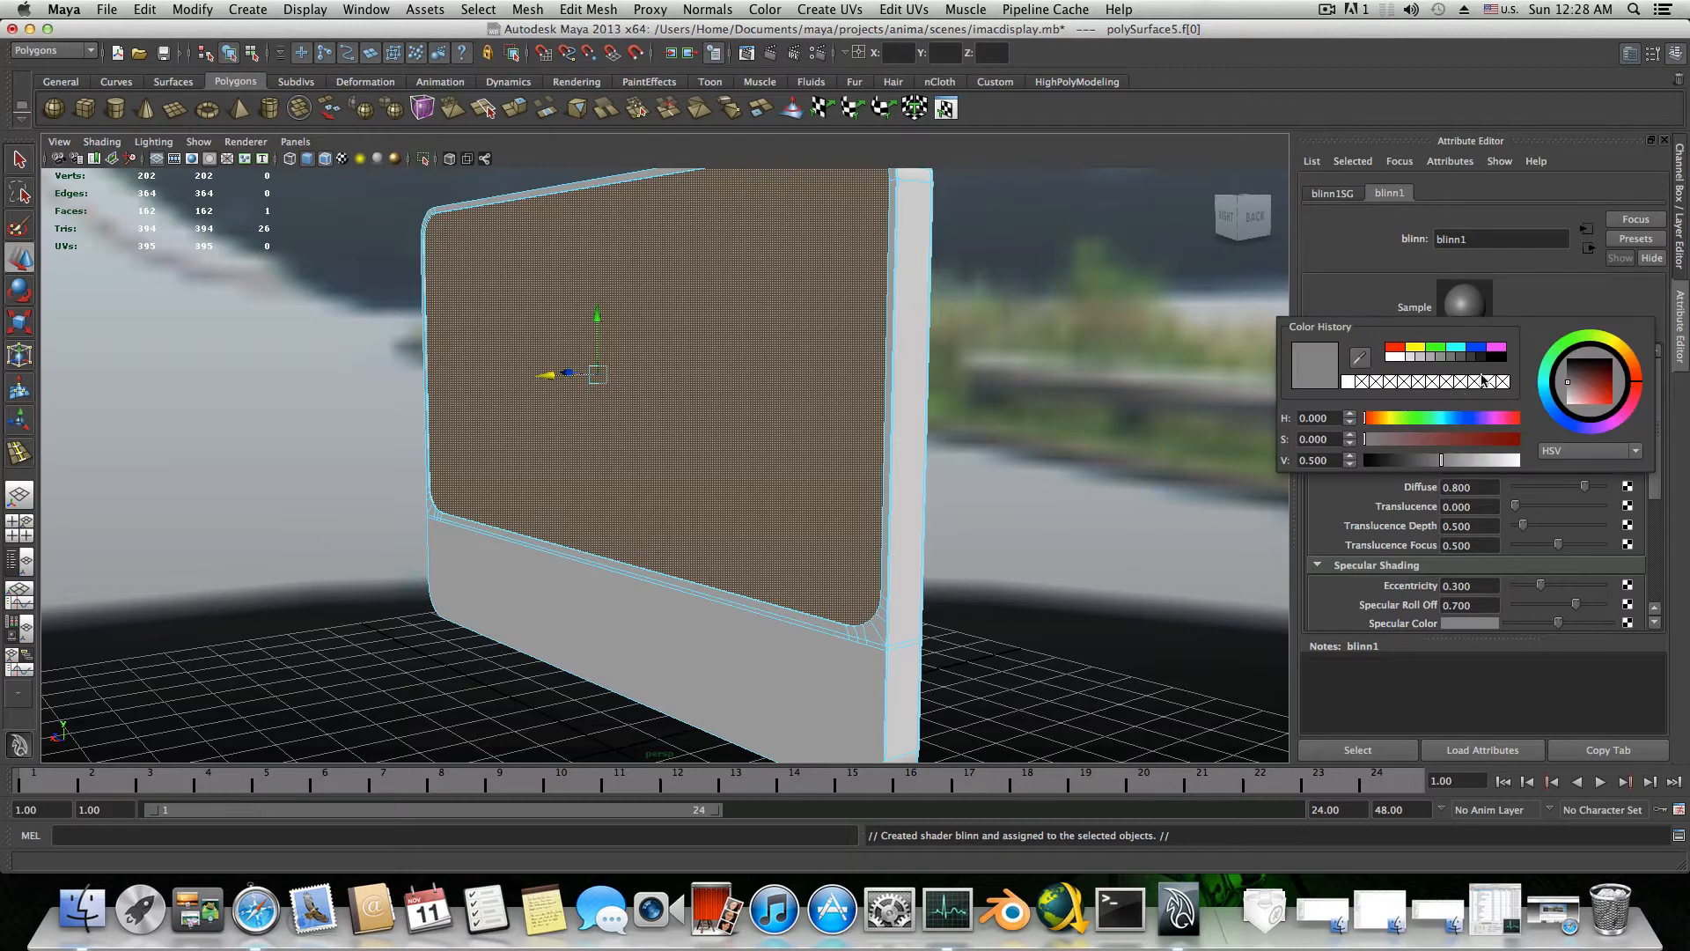
left_click(1494, 357)
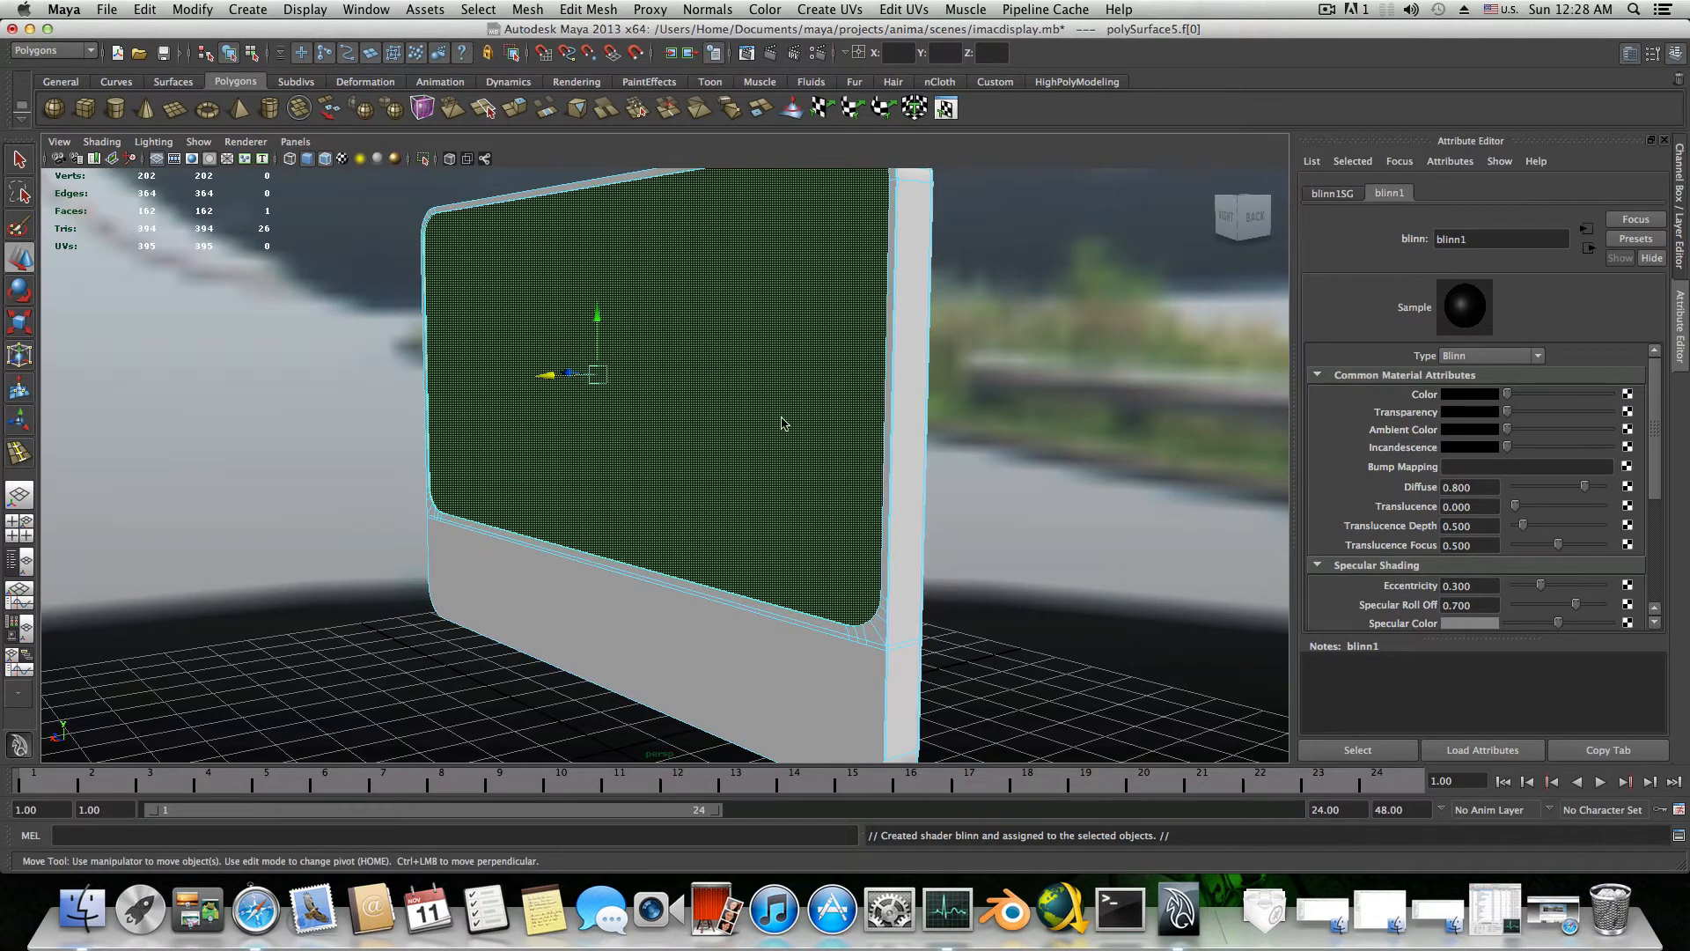
key("f")
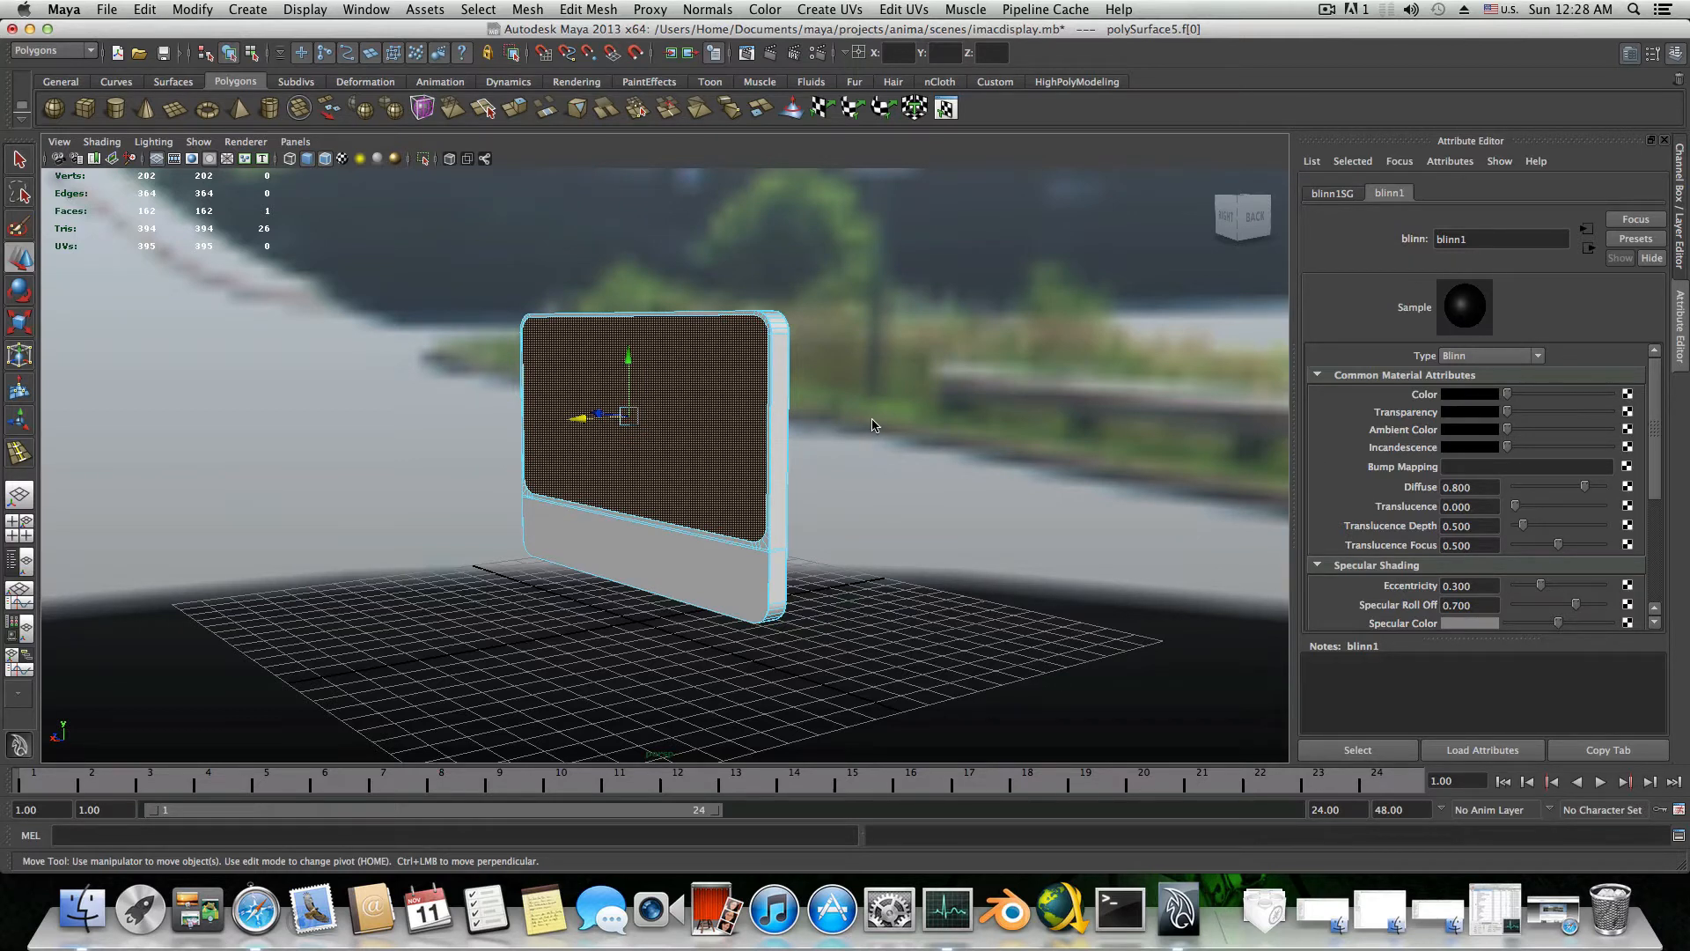
key("F8")
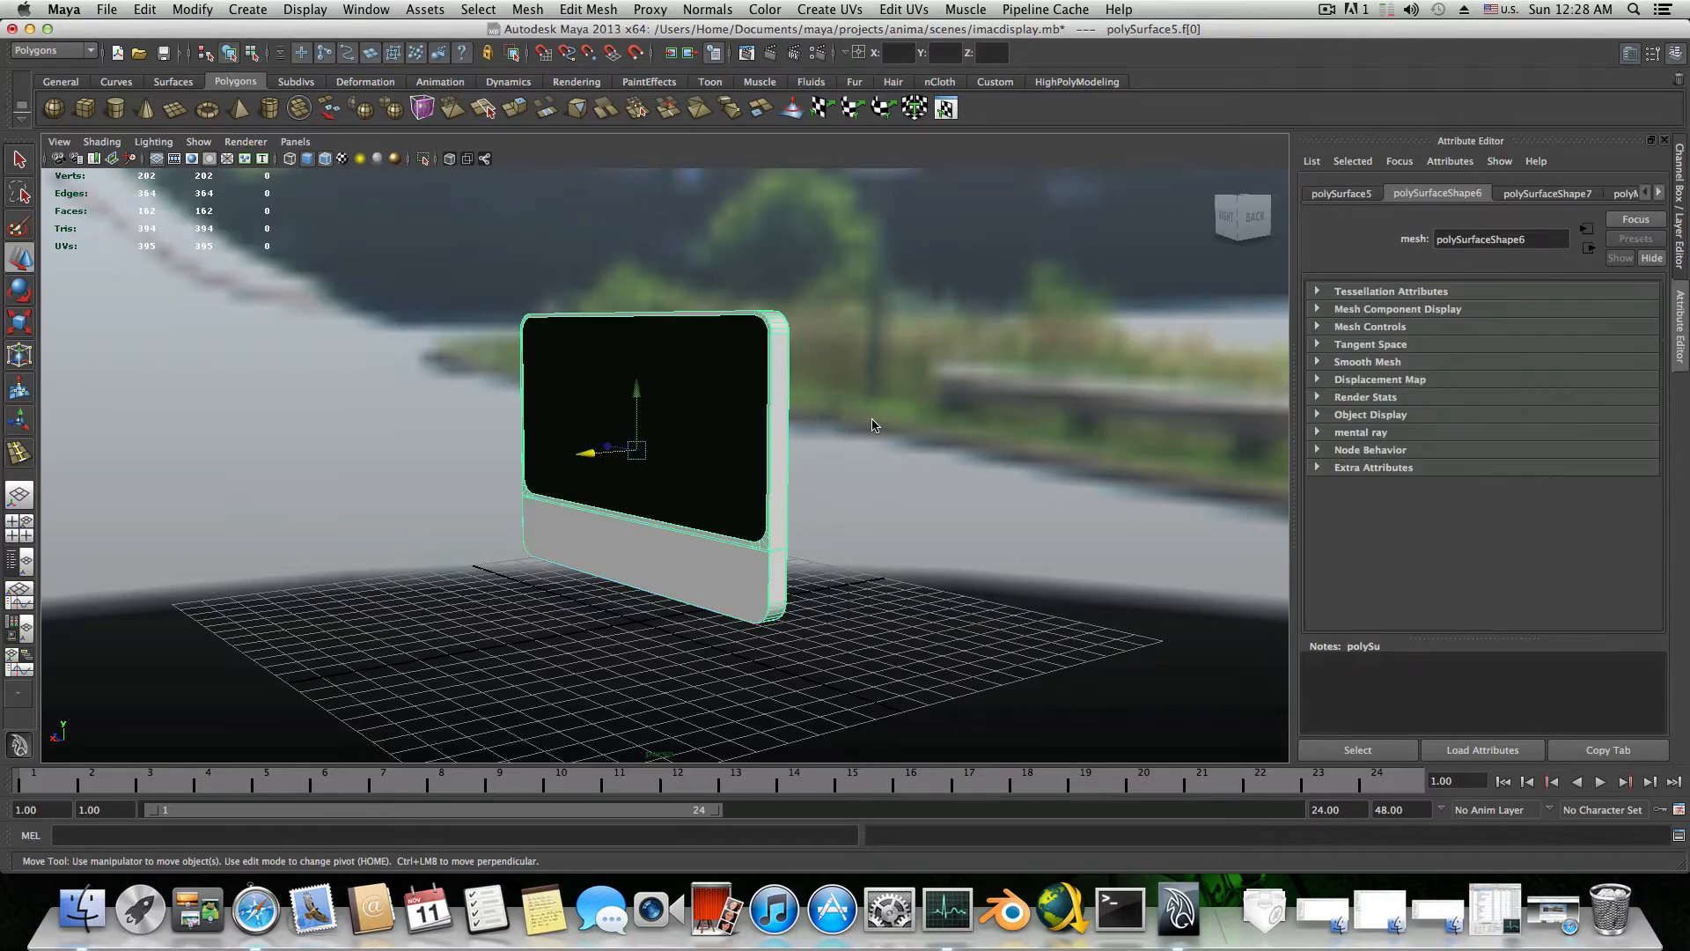
Select the detached rectangular screen panel in front of the casing and bring it into close view
left_click_drag(841, 449, 834, 407, "alt")
right_click_drag(690, 426, 738, 474, "alt")
left_click_drag(737, 473, 686, 494, "alt")
left_click(272, 450)
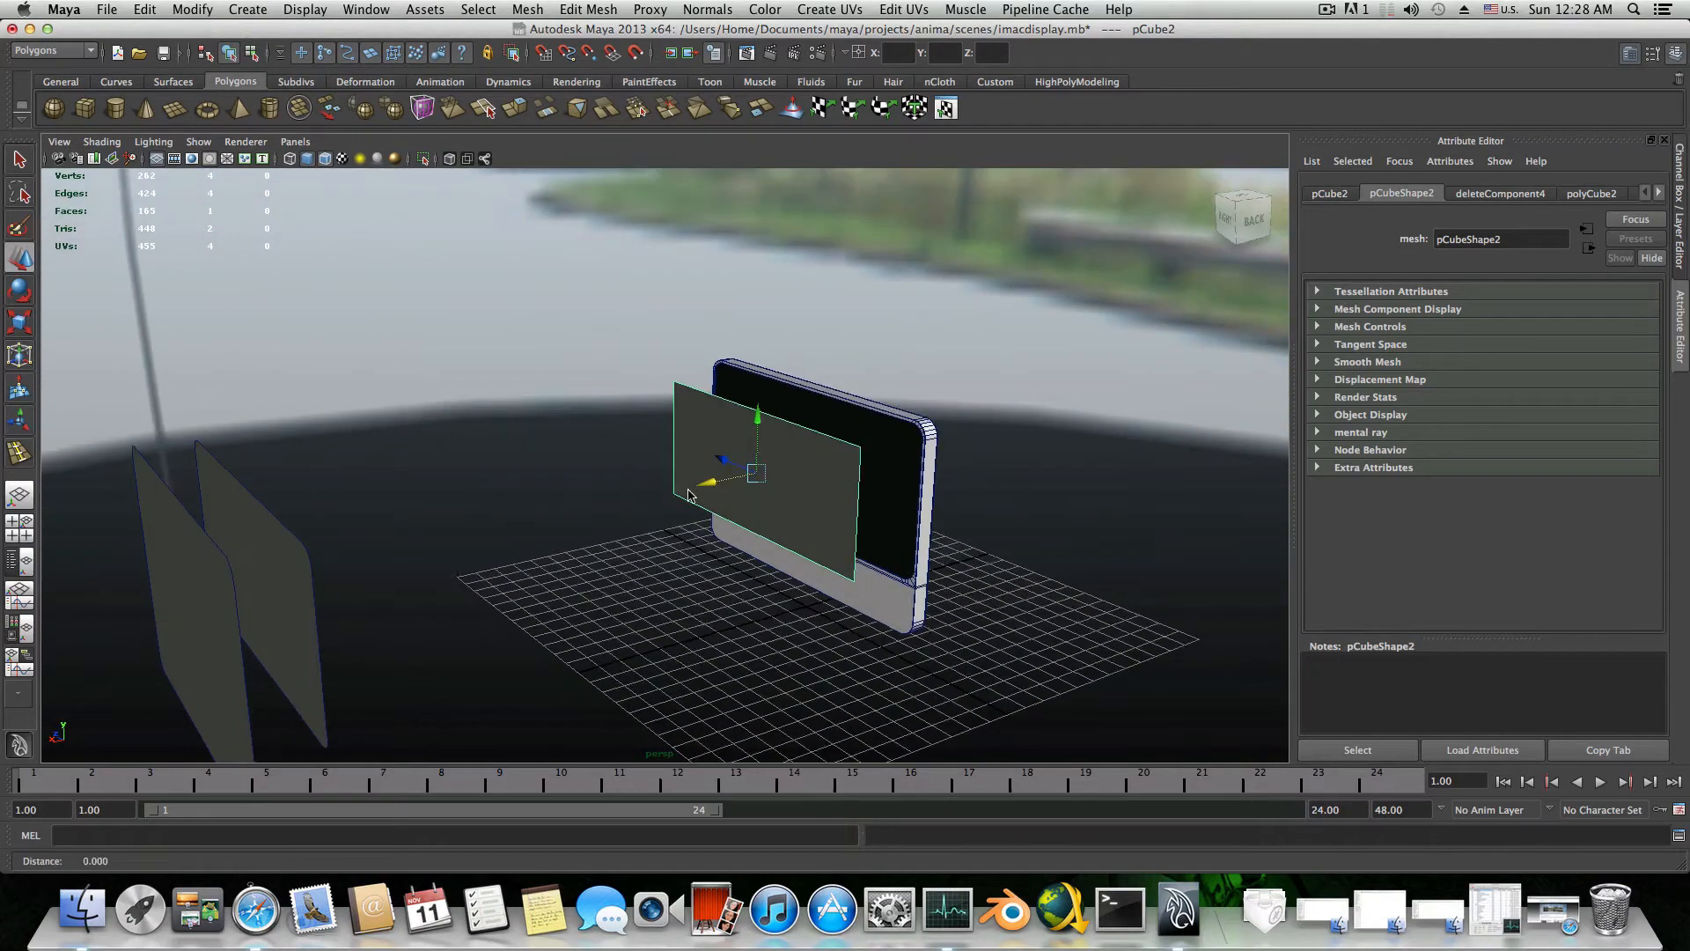
right_click_drag(687, 493, 759, 531, "alt")
left_click_drag(755, 531, 871, 526, "alt")
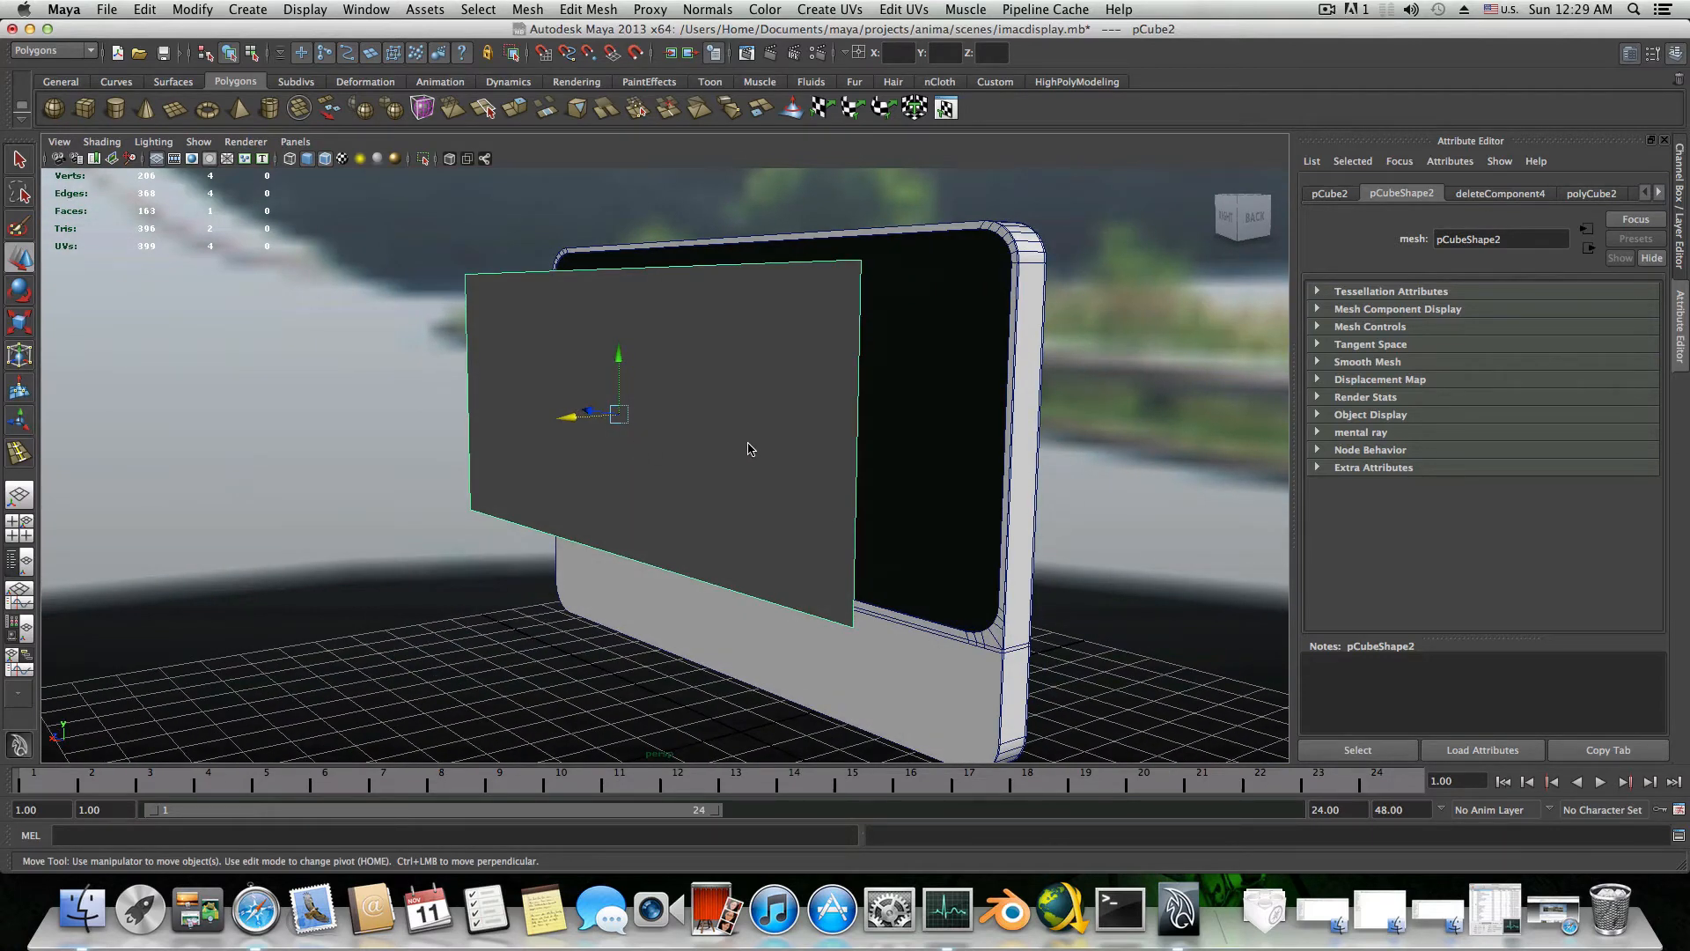
Minimize Maya to the desktop, move the screenshot file to a free spot, and return to the Maya scene
left_click(30, 29)
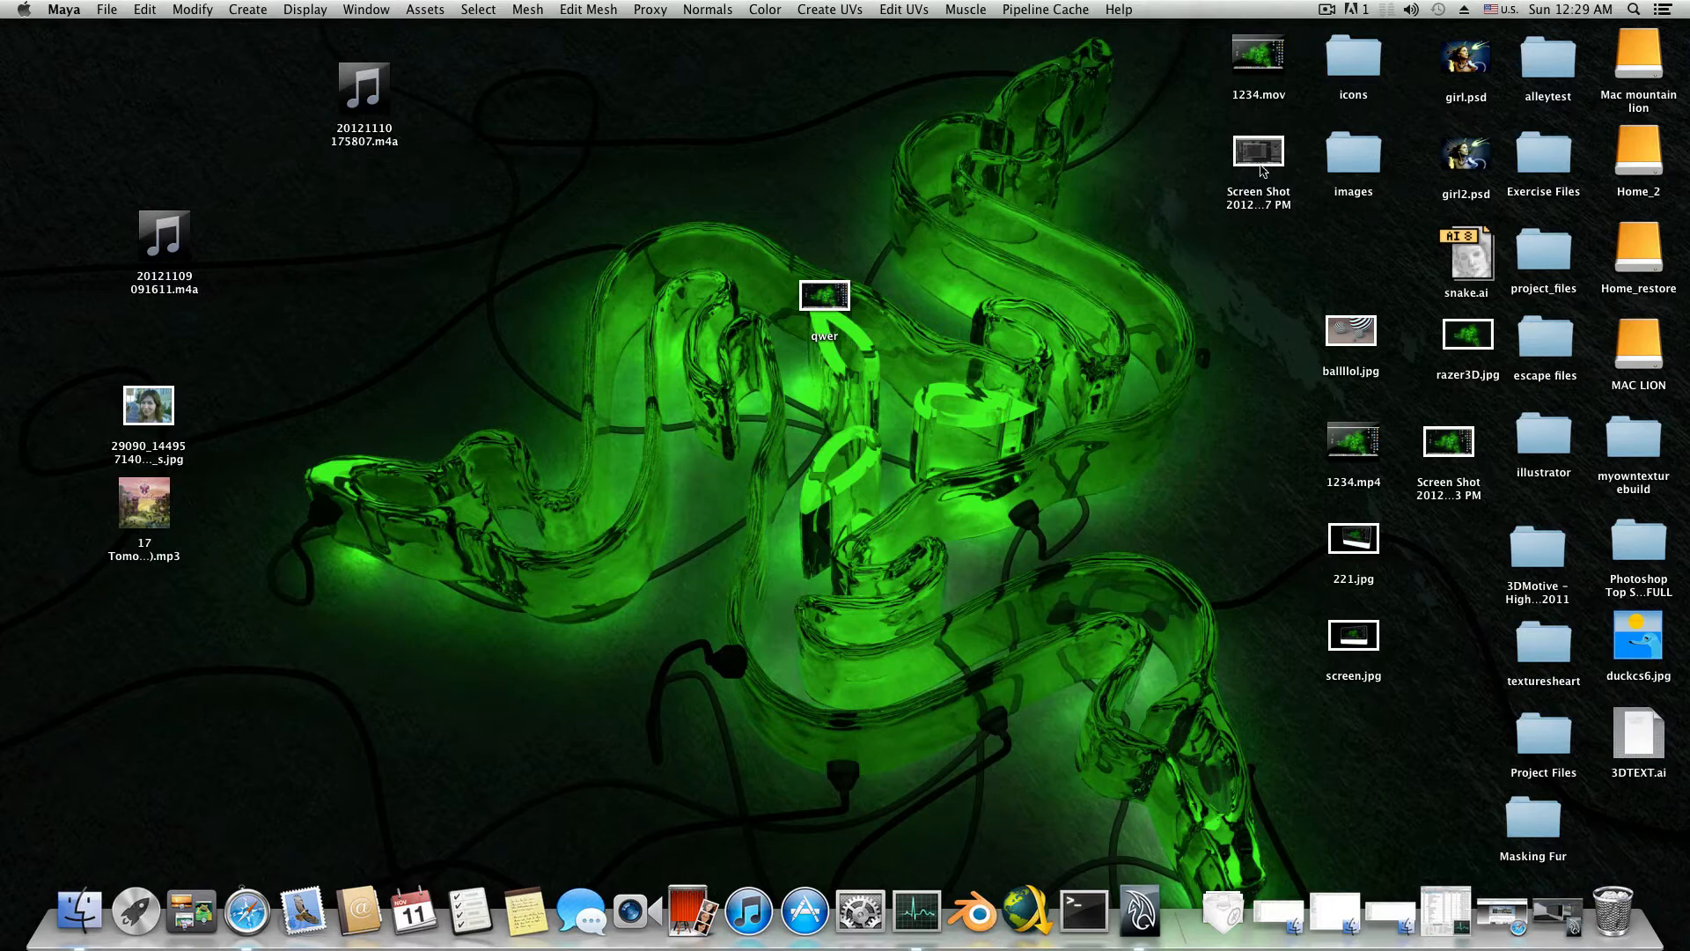
left_click_drag(1264, 163, 1195, 251)
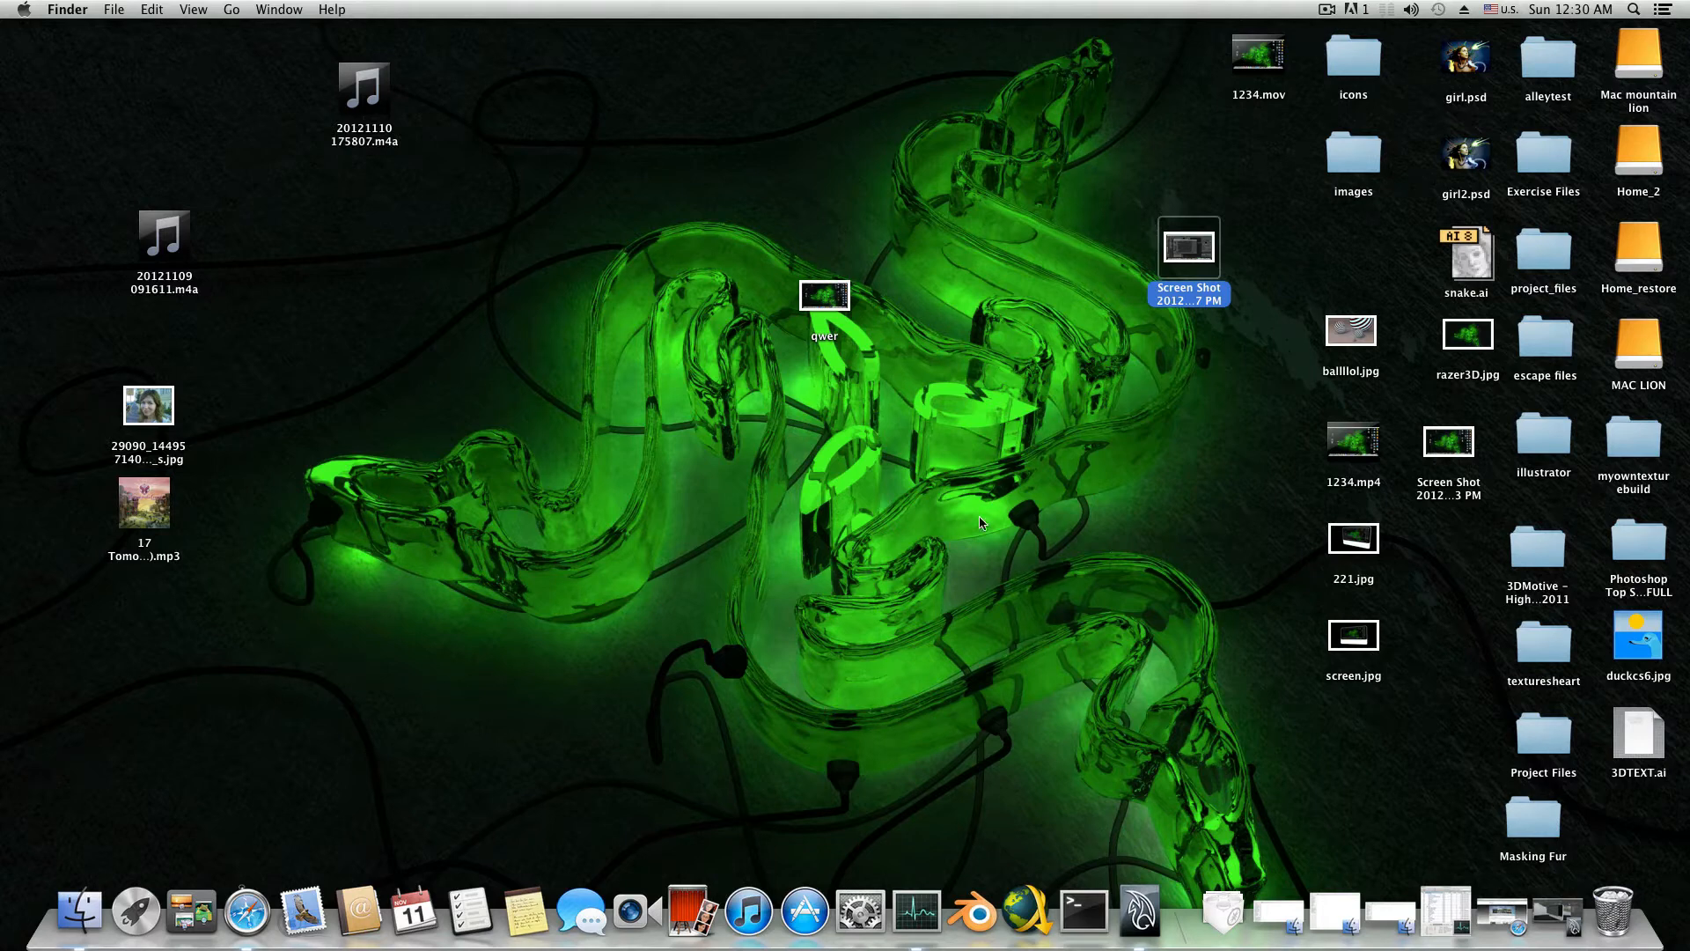
mouse_move(149, 235)
left_click(1551, 884)
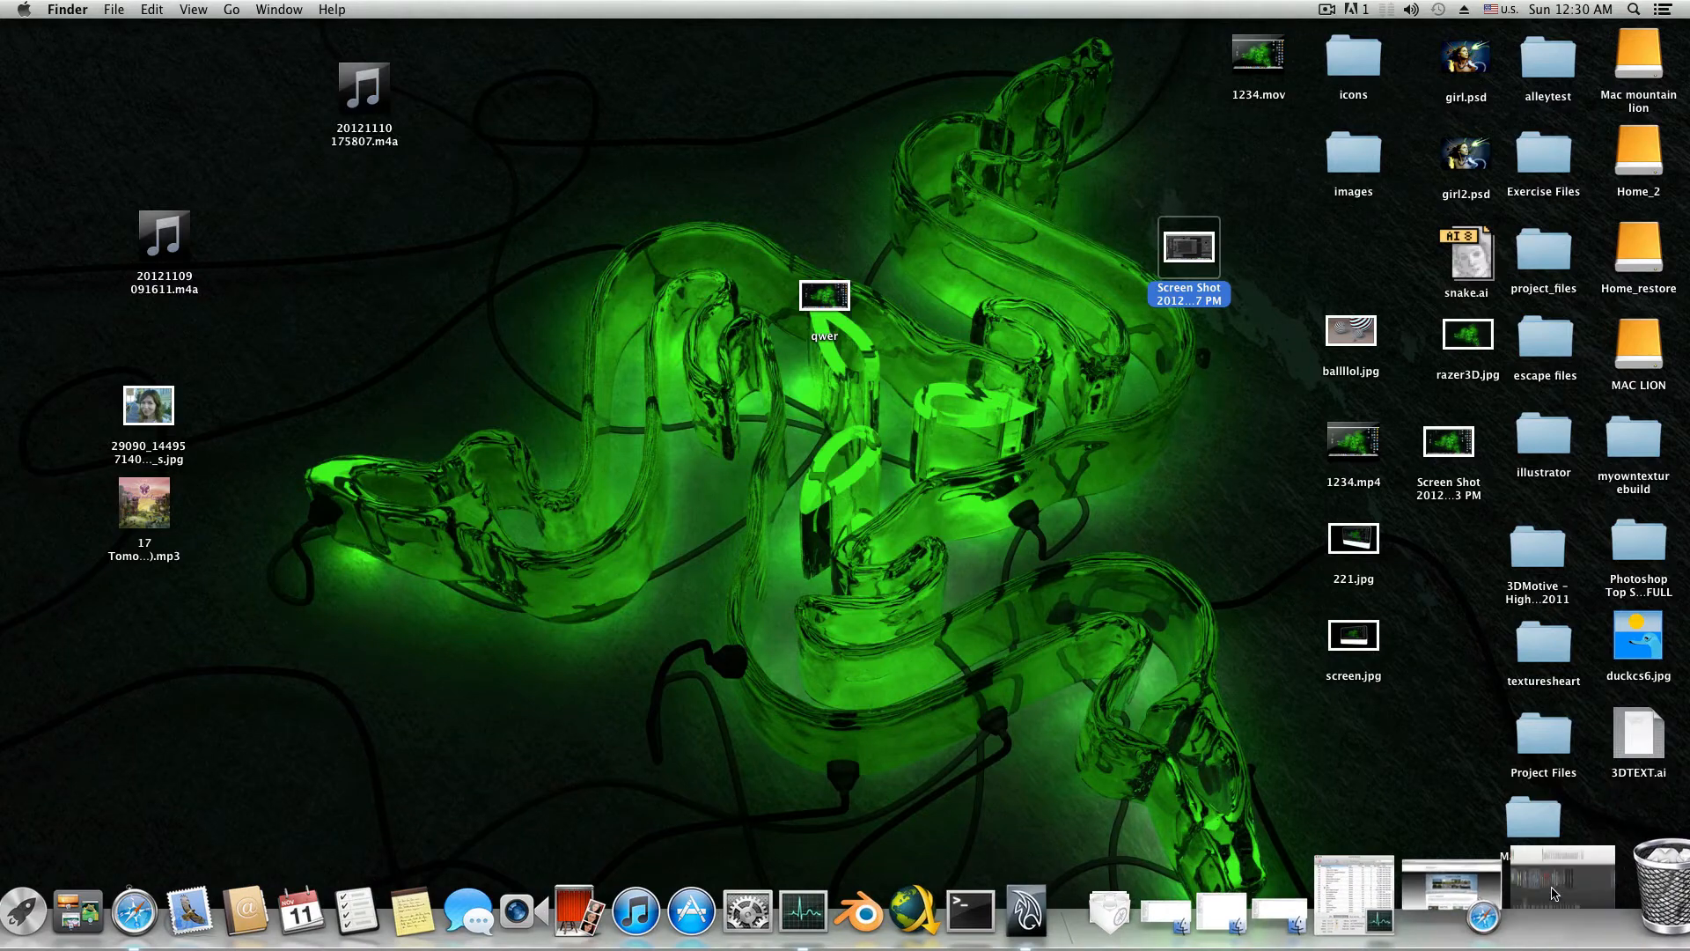
mouse_move(897, 546)
left_mouse_down("alt")
mouse_move(842, 555)
mouse_move(876, 554)
left_mouse_up("alt")
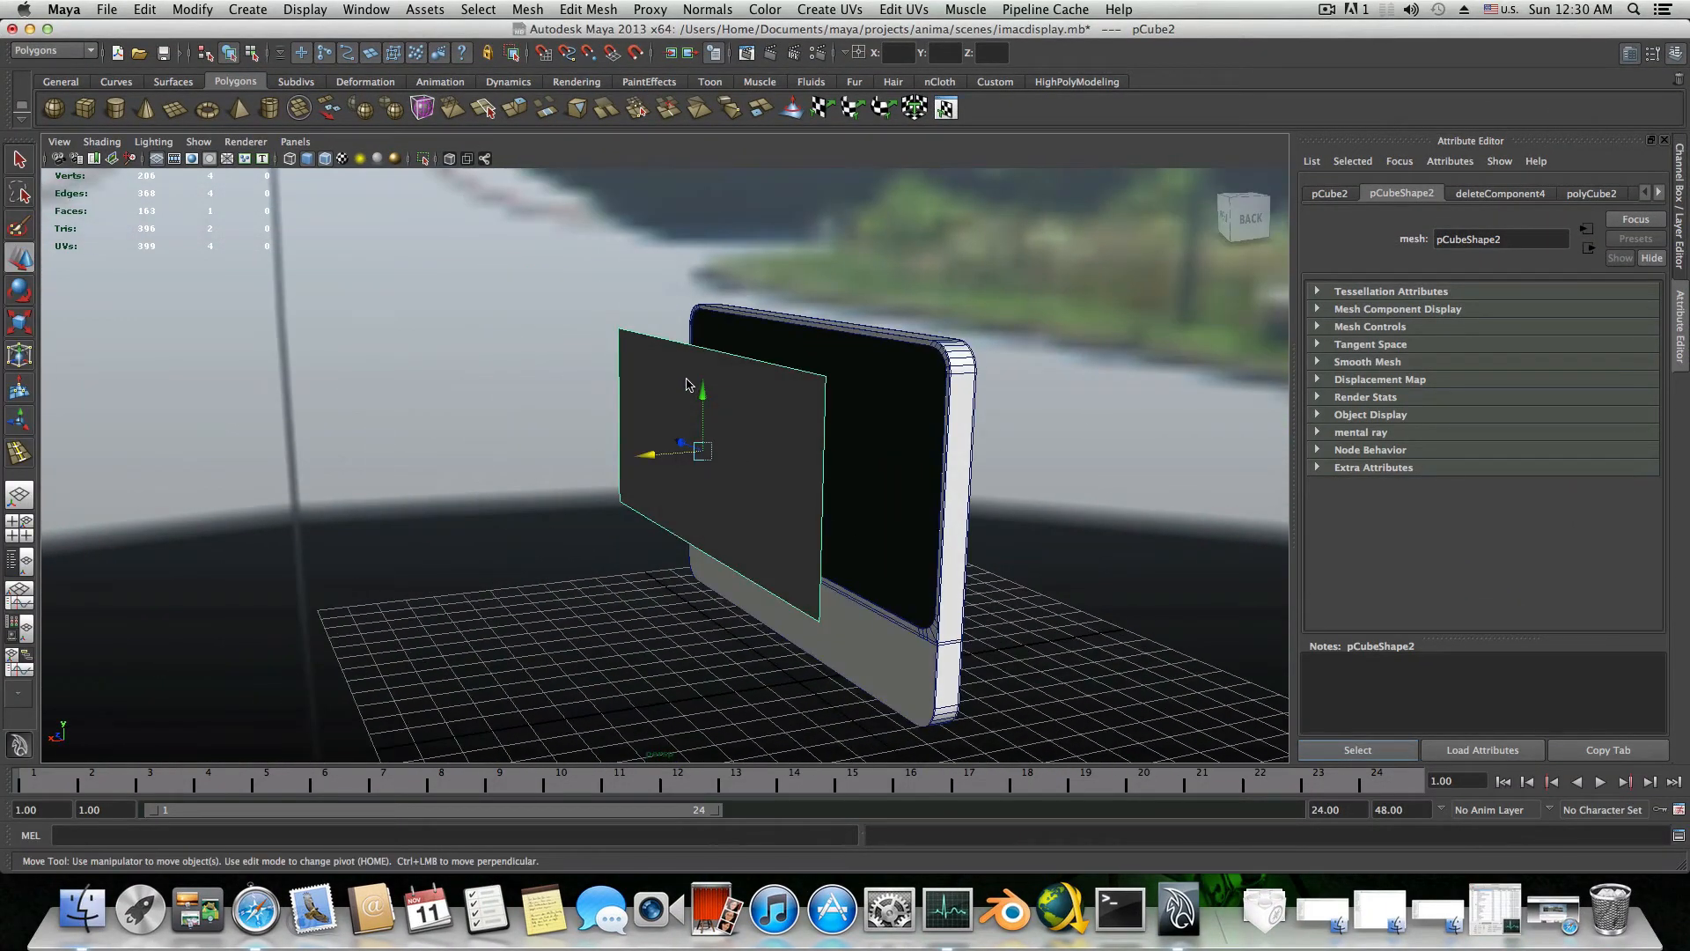
left_click_drag(690, 506, 729, 487, "alt")
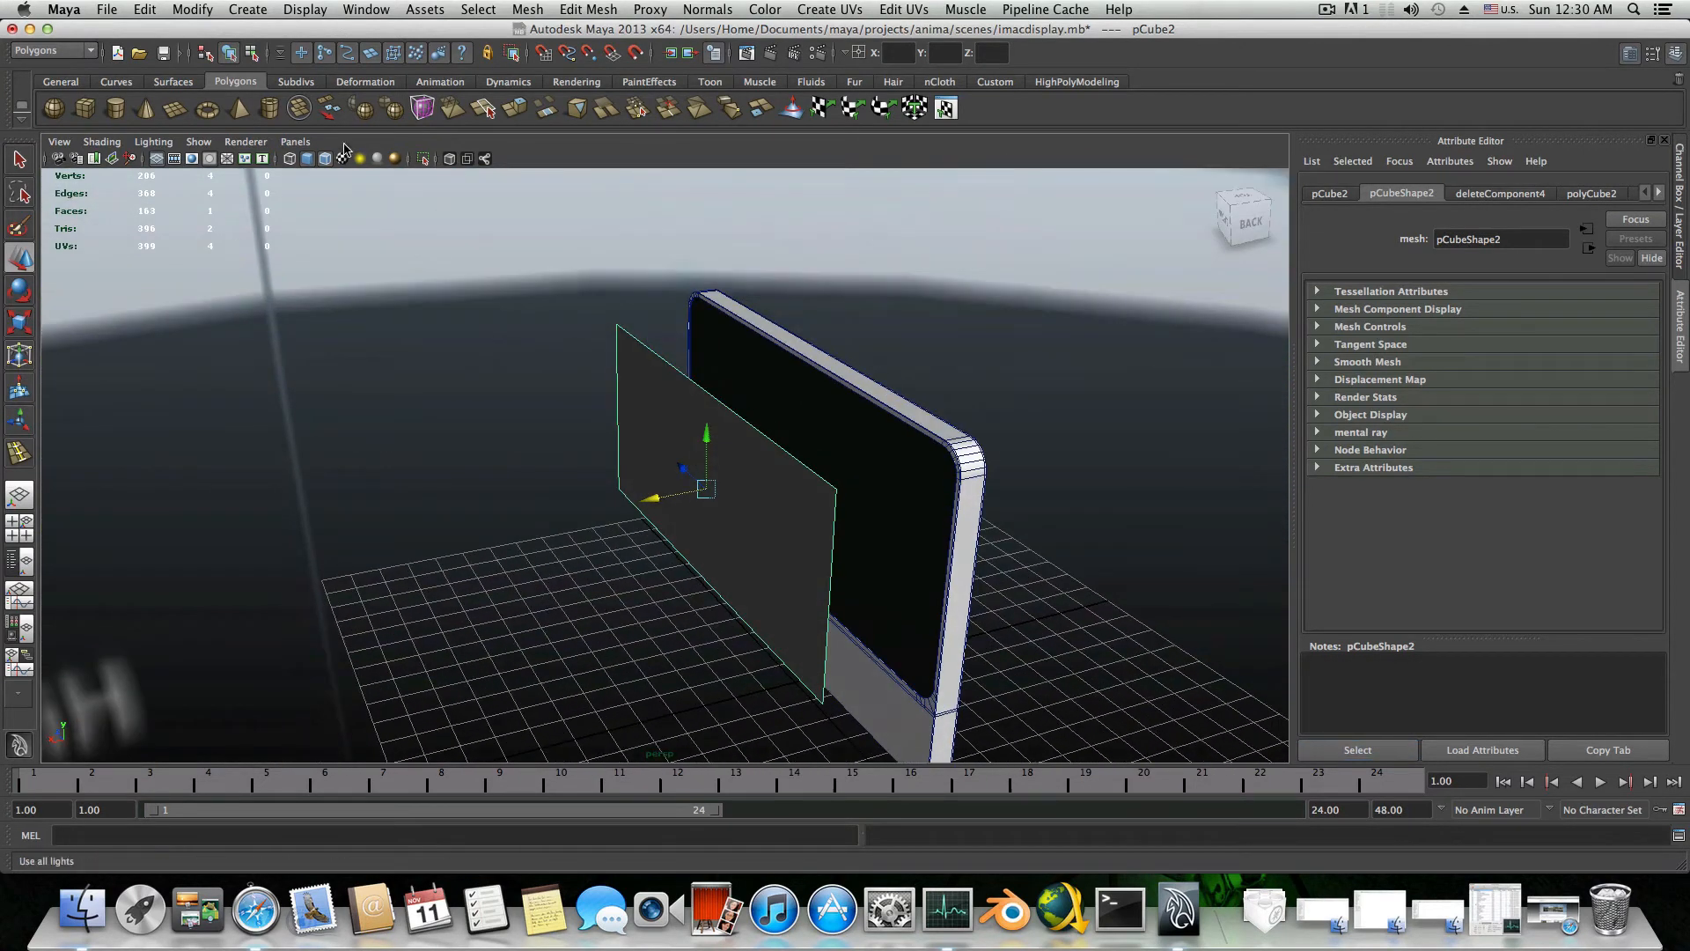
Delete the construction history of the detached screen panel and freeze its transformations
left_click(144, 8)
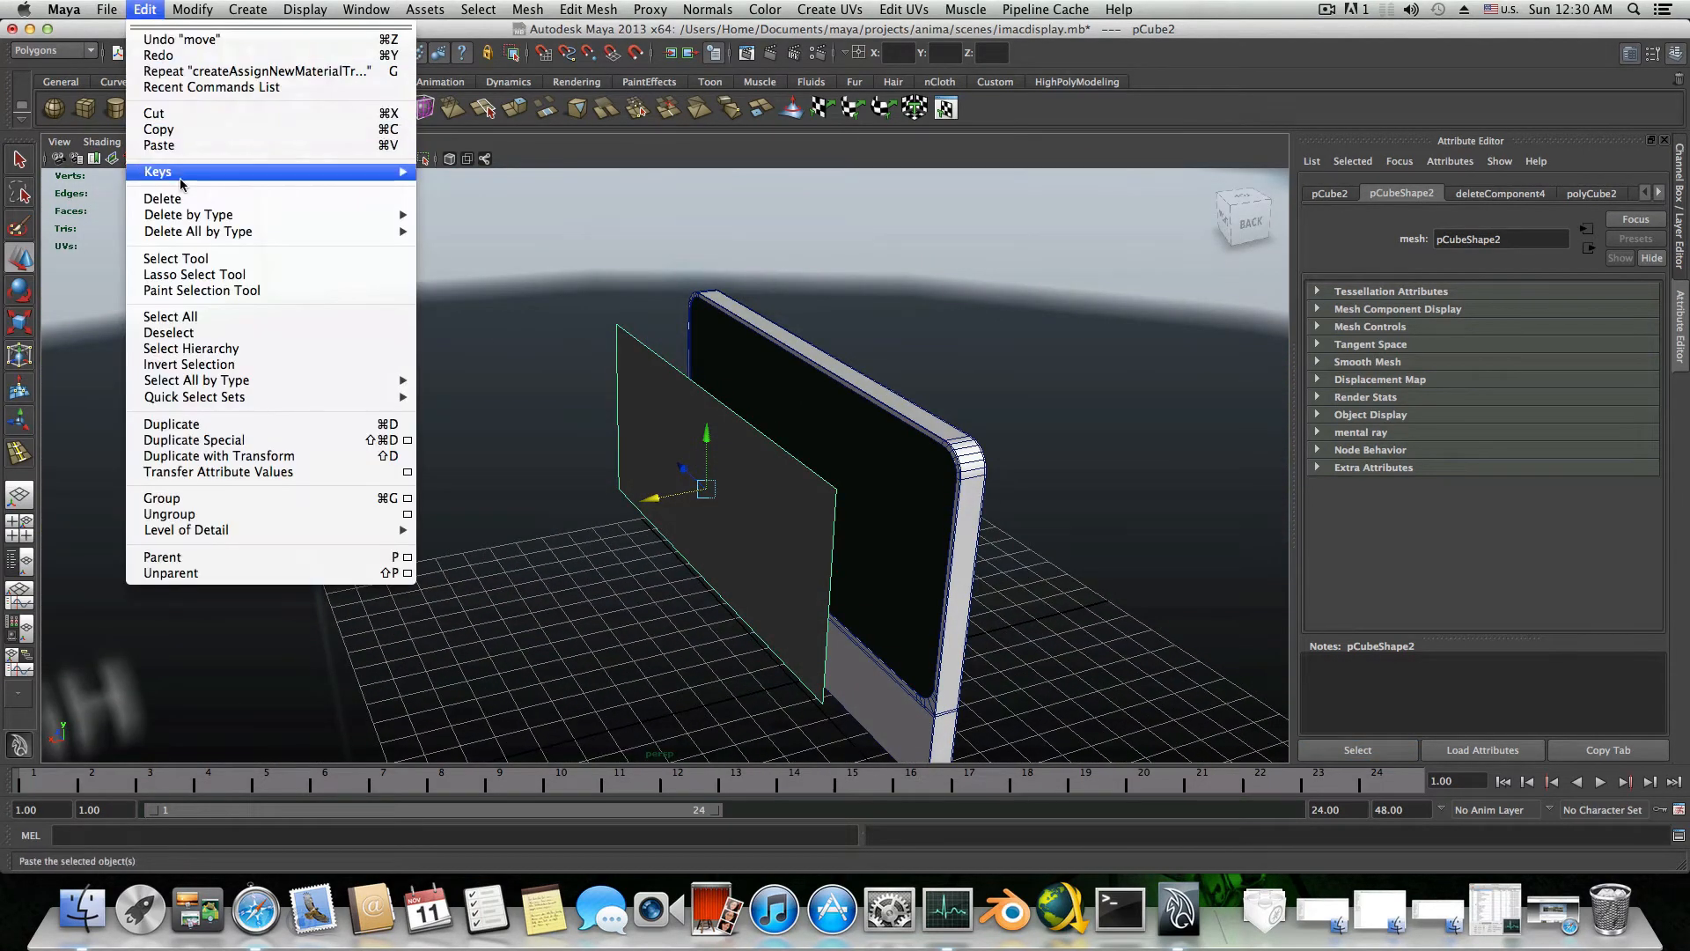
mouse_move(323, 217)
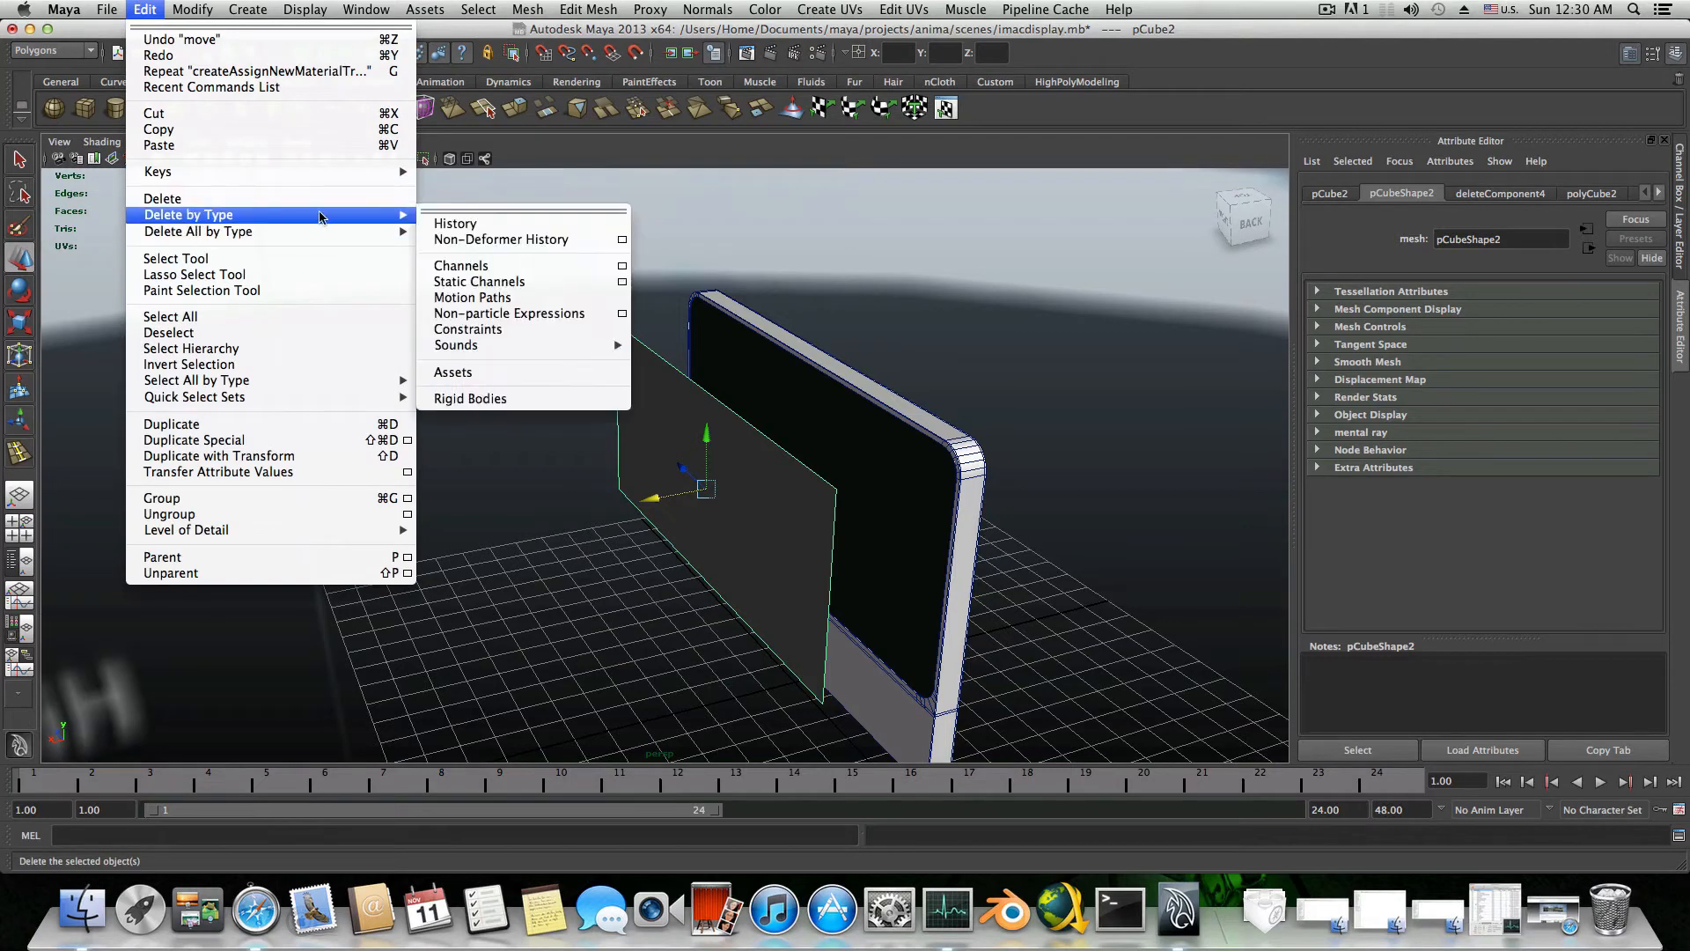
left_click(440, 222)
left_click(192, 9)
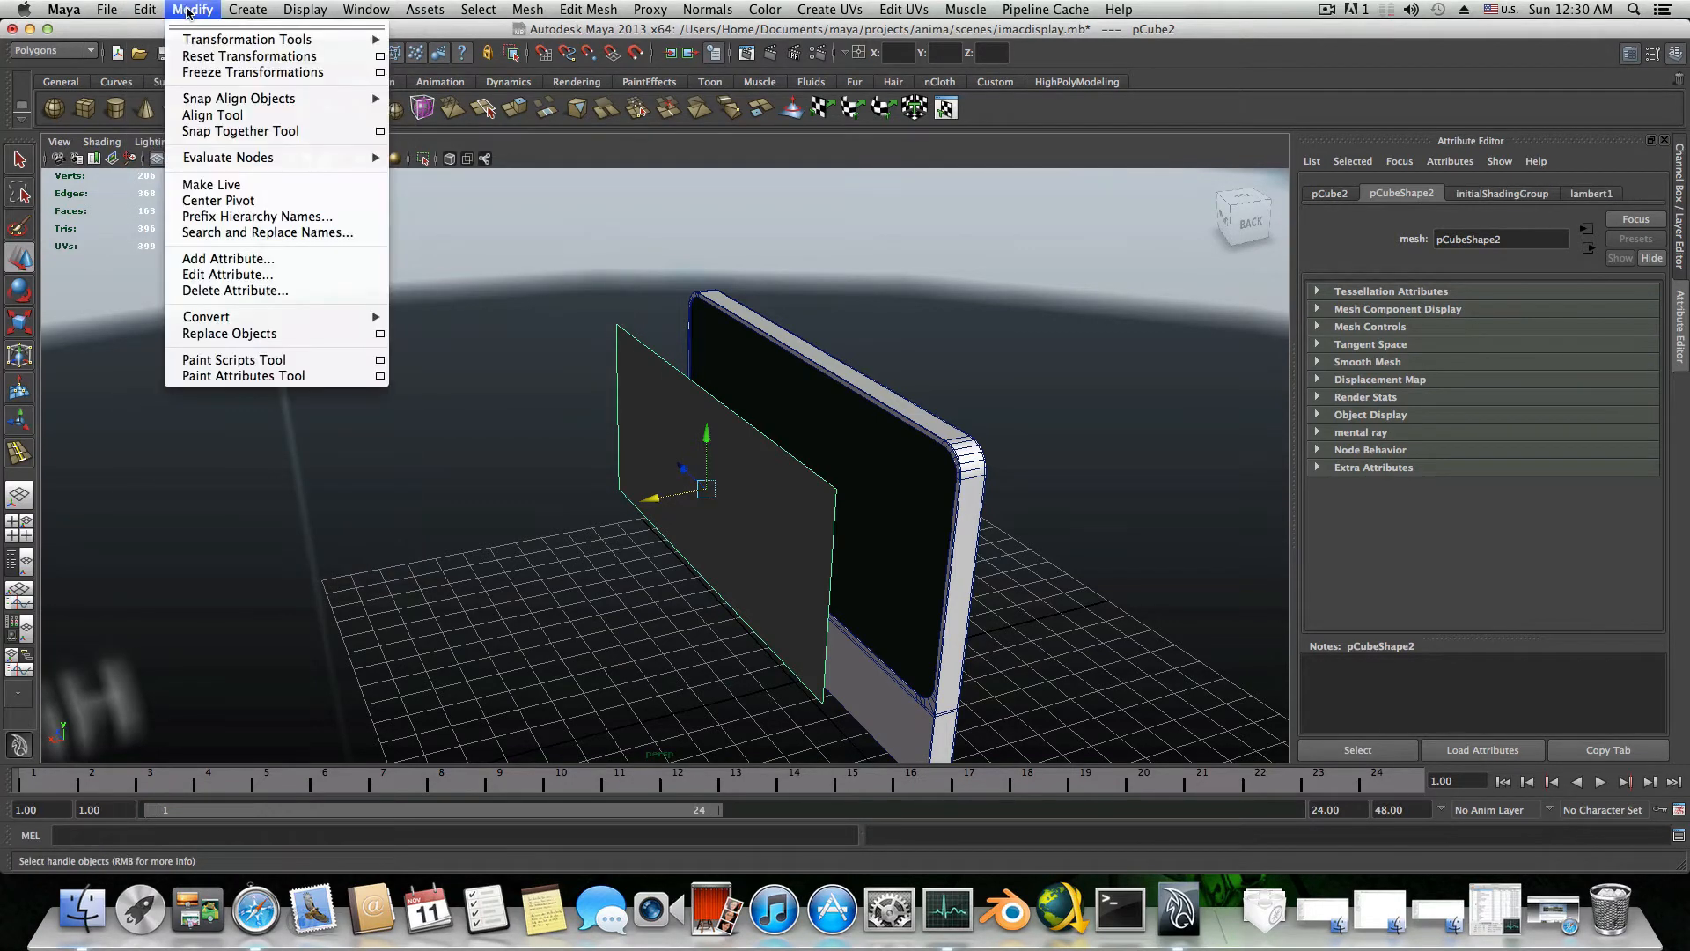
left_click(217, 73)
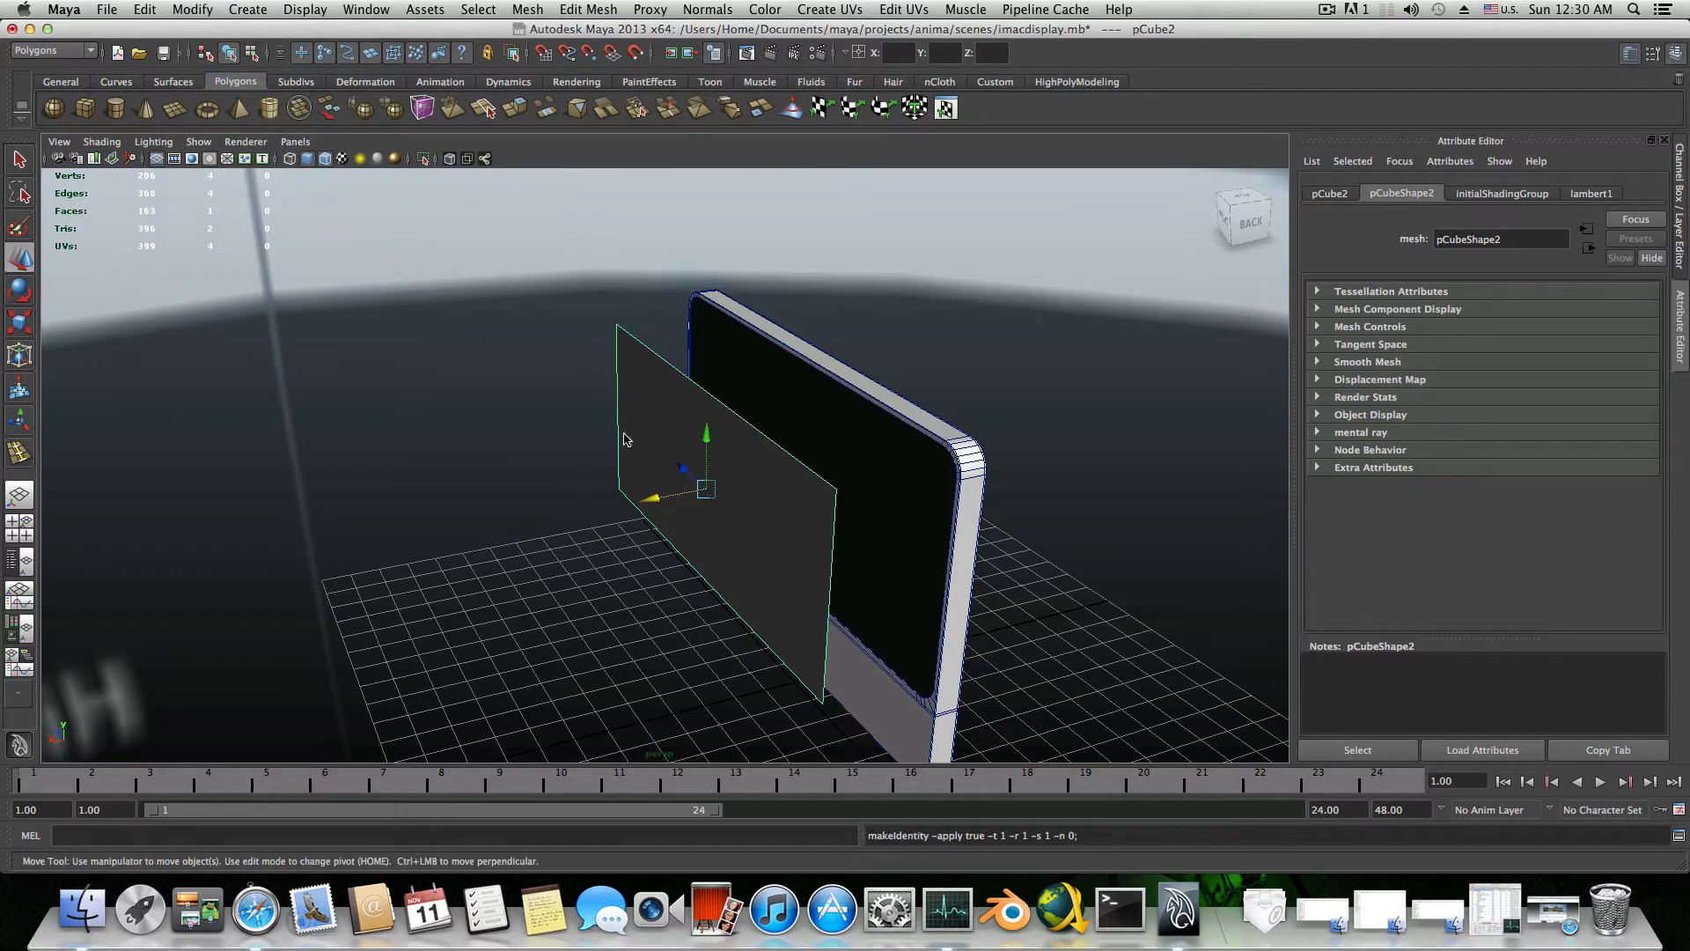
Center the pivot of the detached screen panel
left_click_drag(648, 452, 623, 433, "alt")
left_click(191, 9)
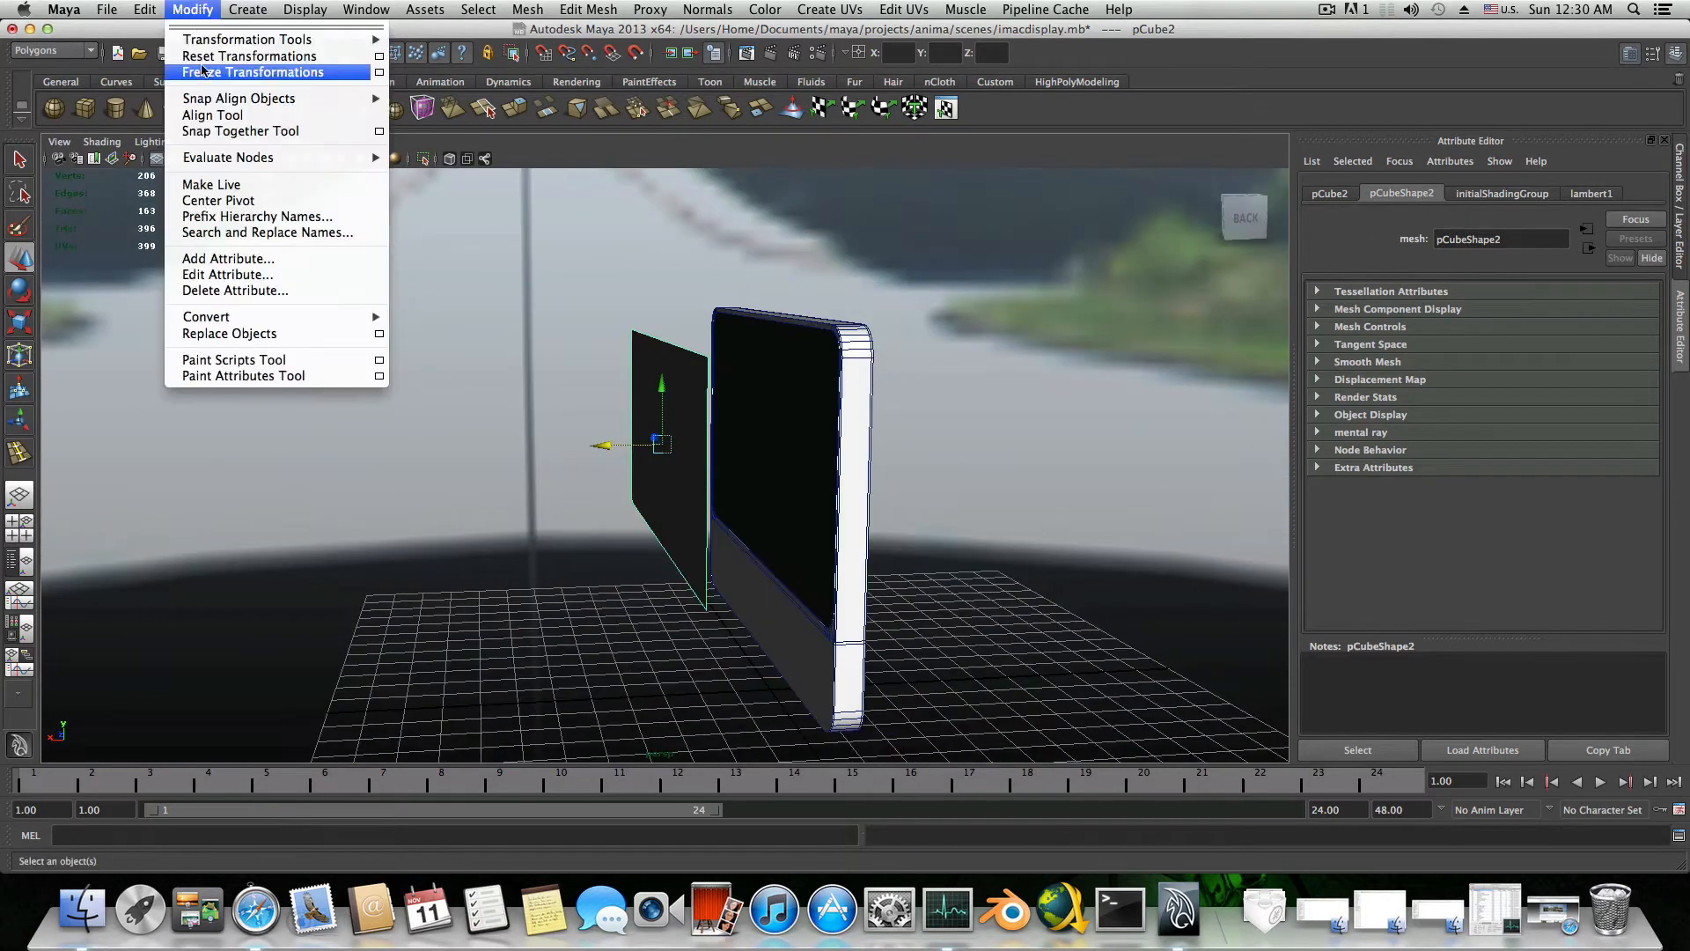
left_click(231, 202)
left_click_drag(647, 418, 773, 427, "alt")
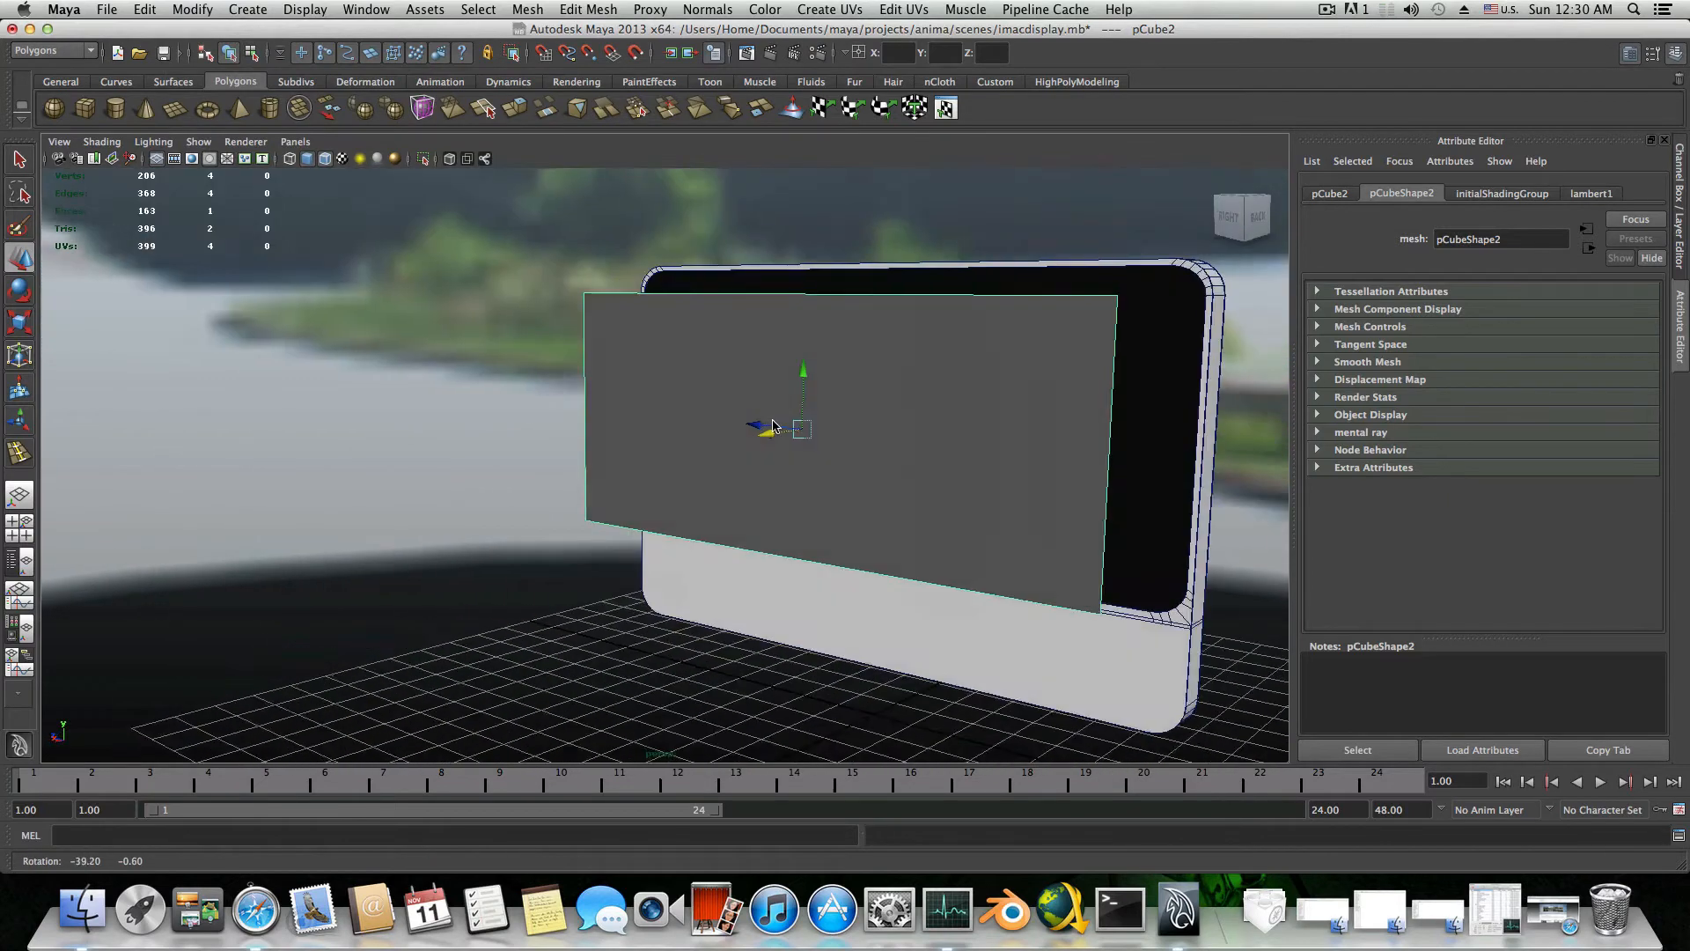
middle_click_drag(778, 426, 723, 421, "alt")
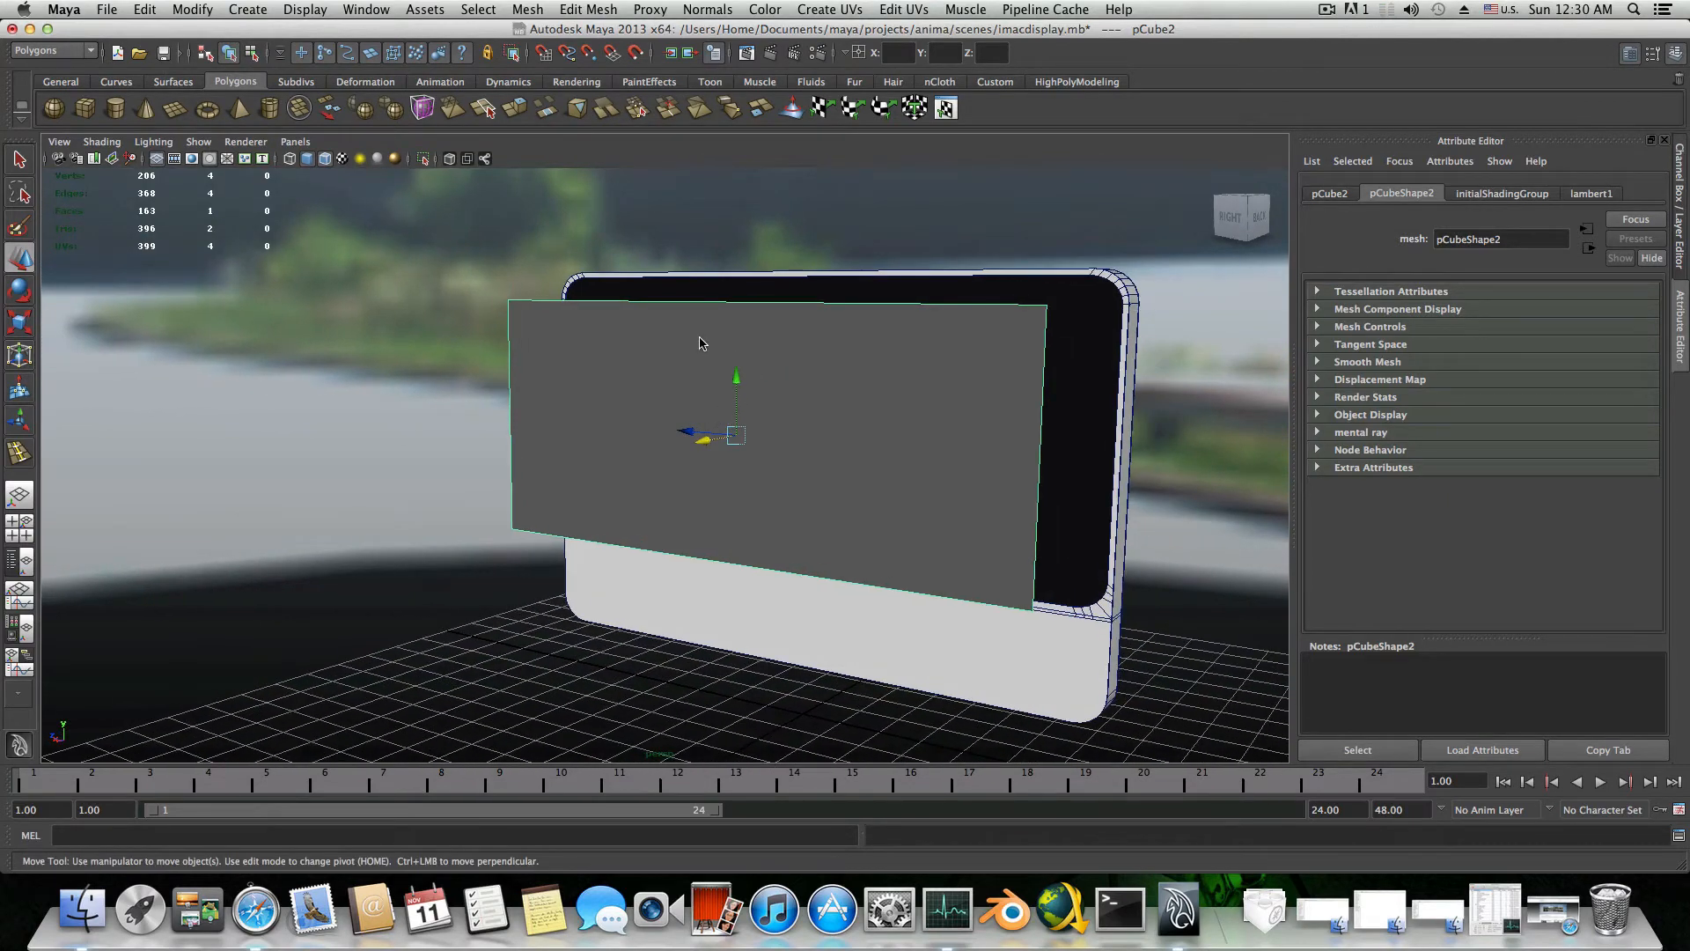
Assign a new Lambert material to the detached screen panel and connect a File texture to its Color
right_click_drag(678, 355, 695, 597)
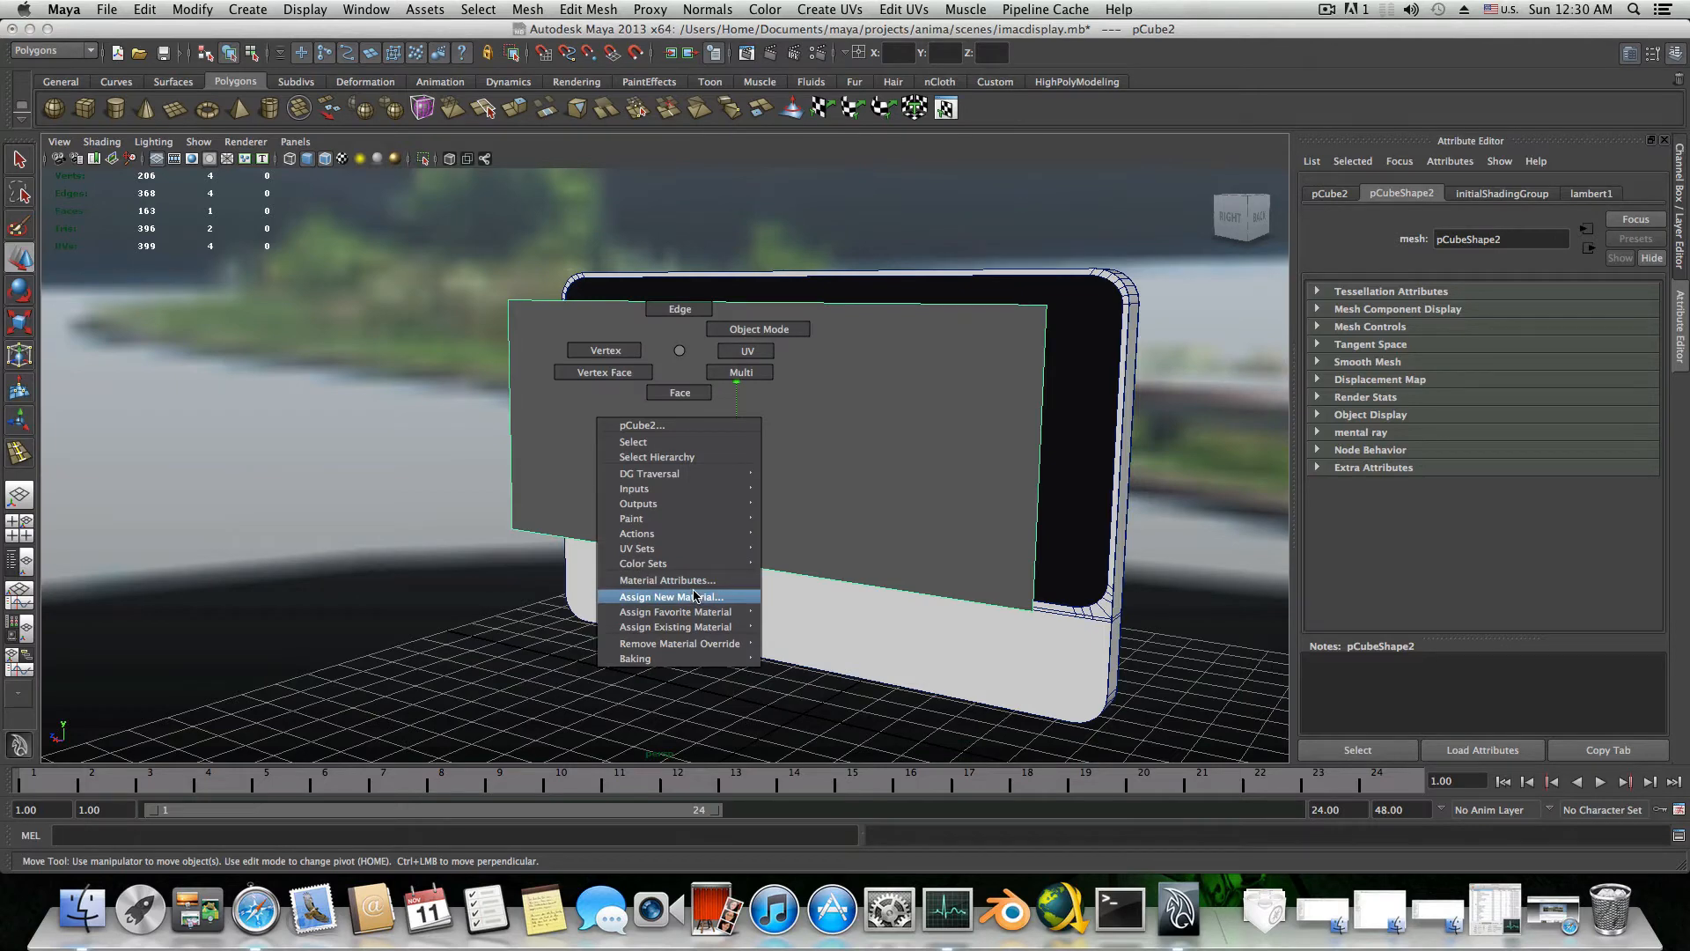
right_click_drag(694, 596, 696, 596)
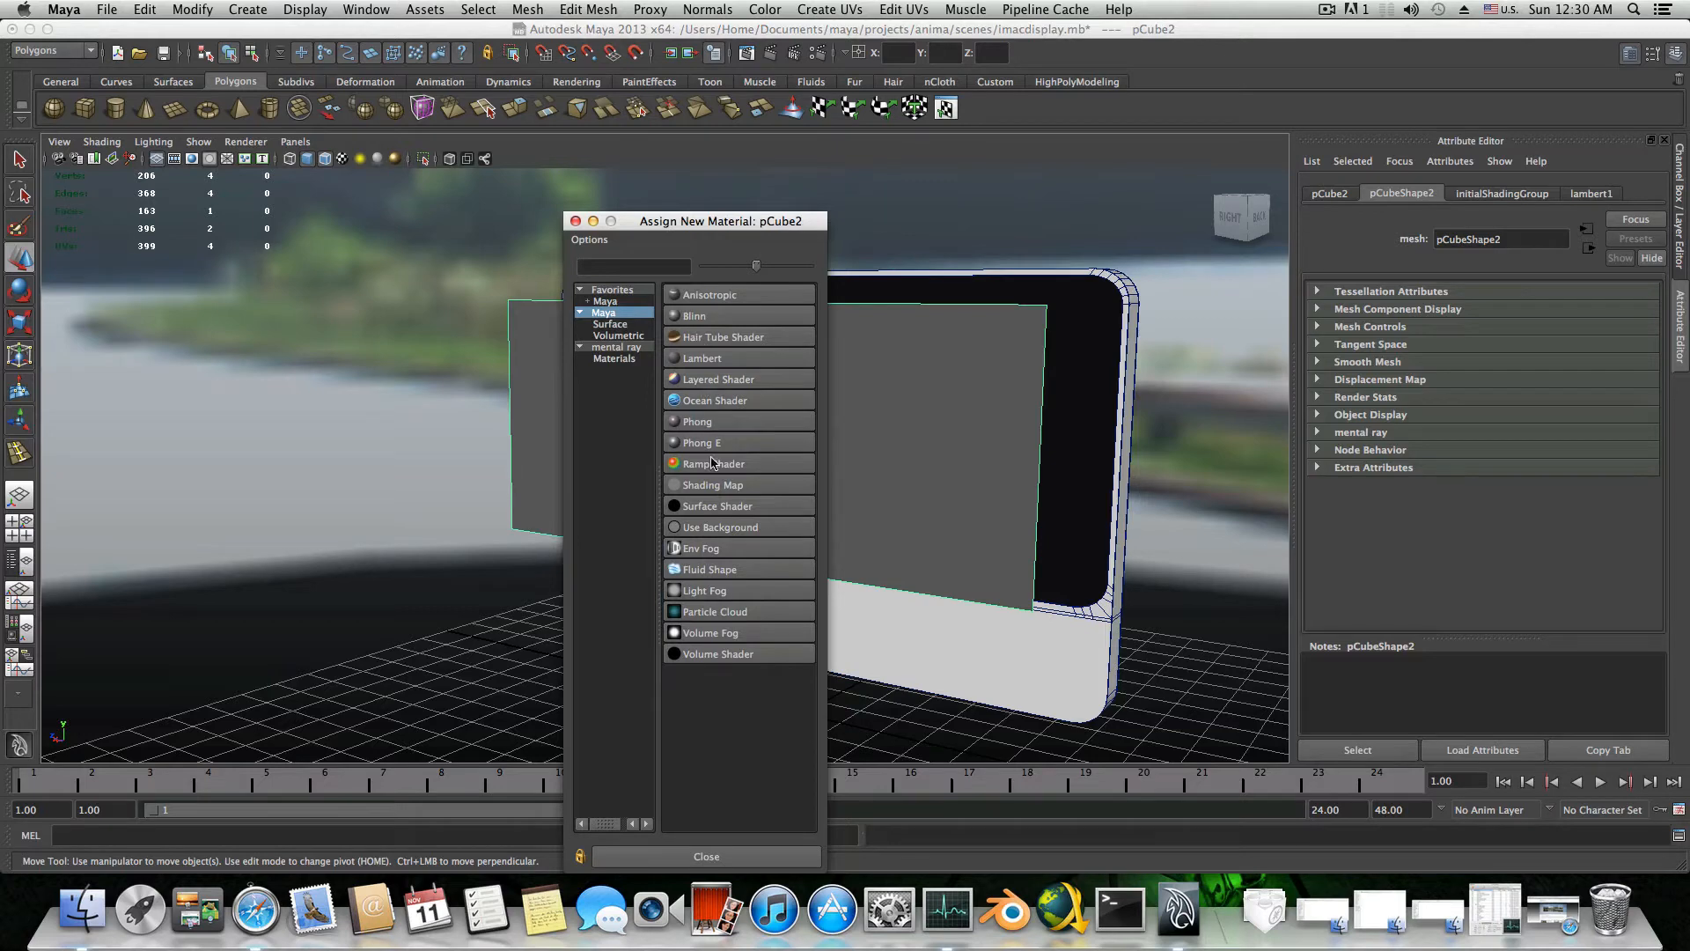
left_click(697, 357)
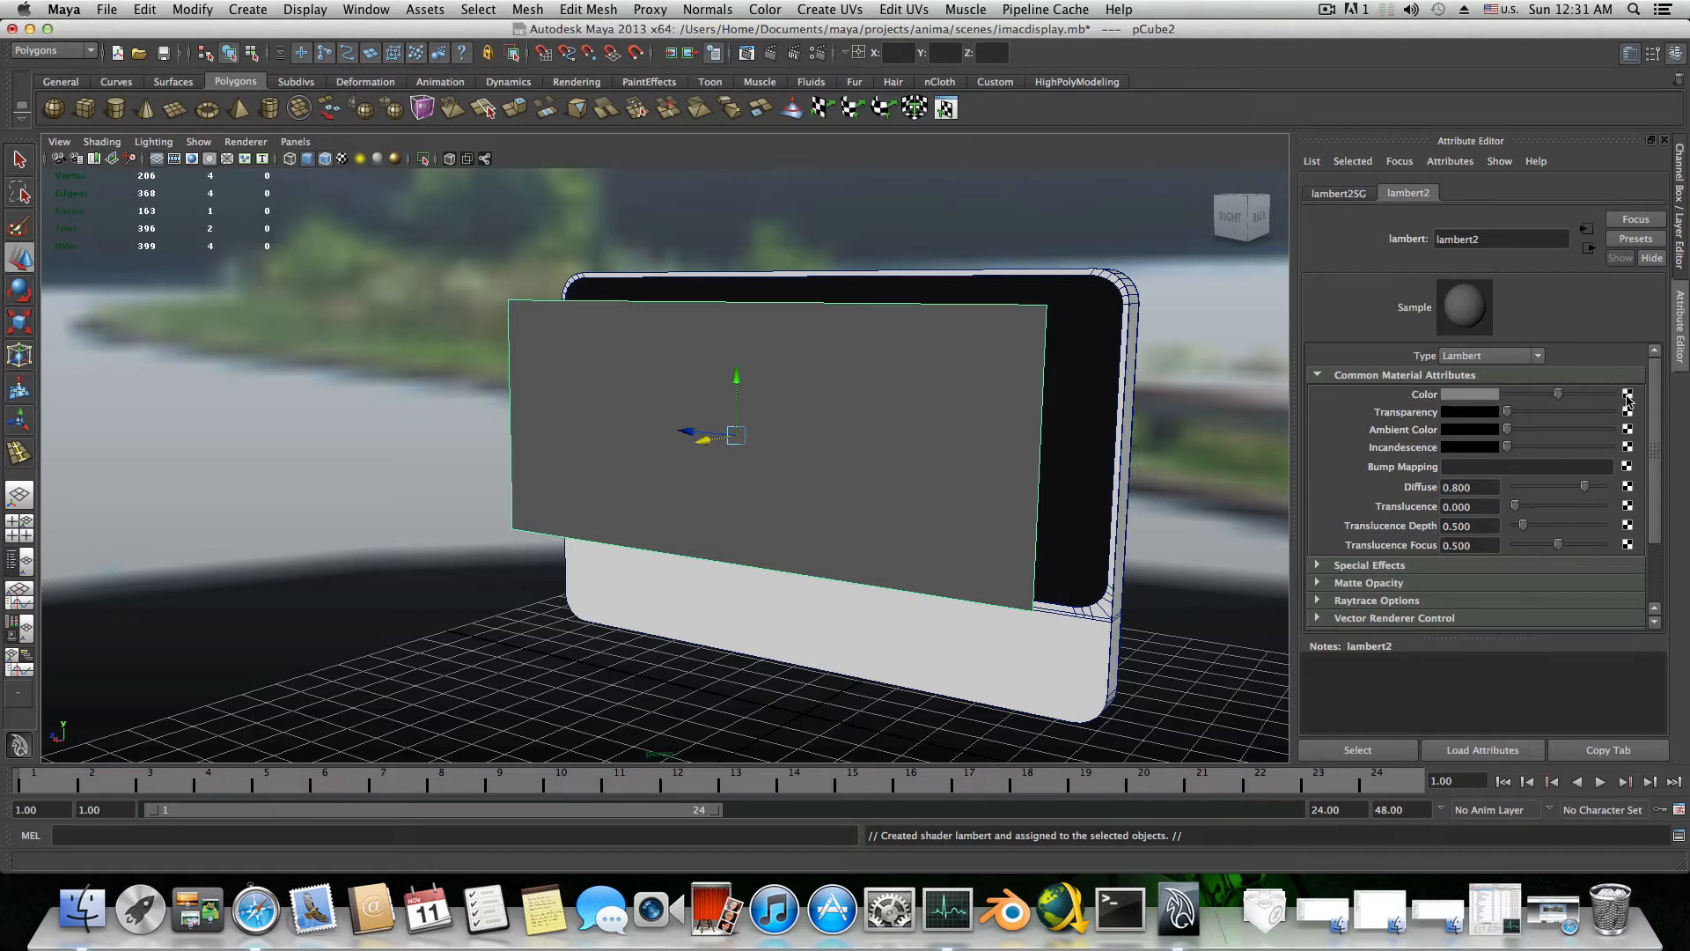
left_click(1627, 397)
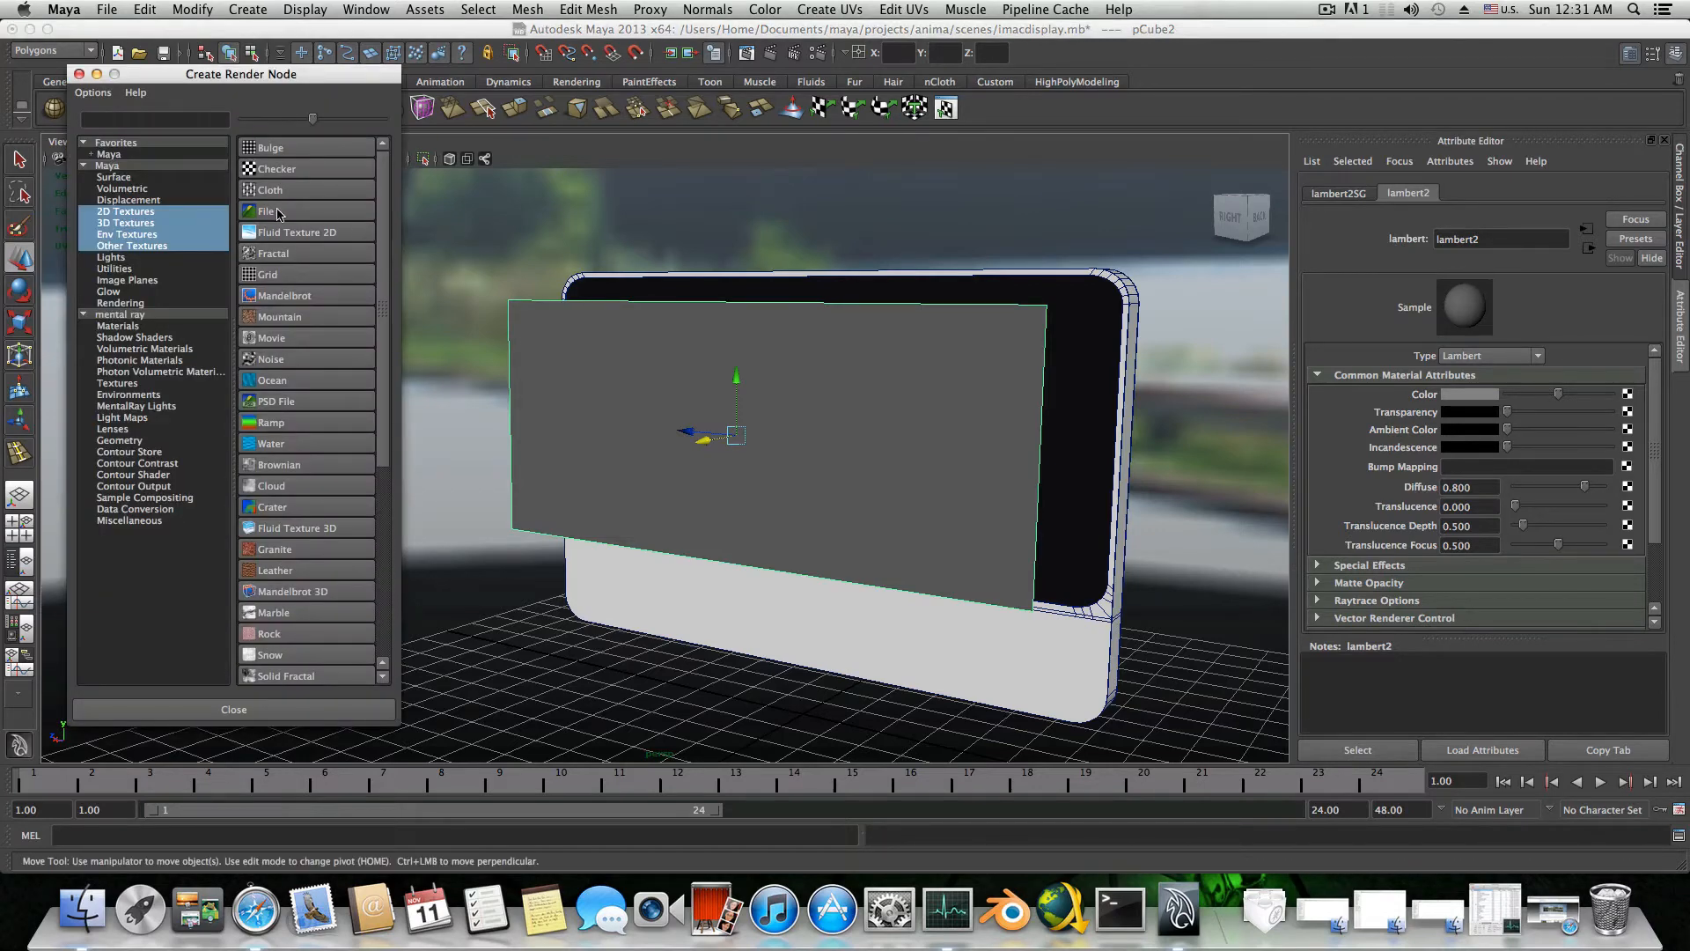
left_click_drag(204, 72, 510, 99)
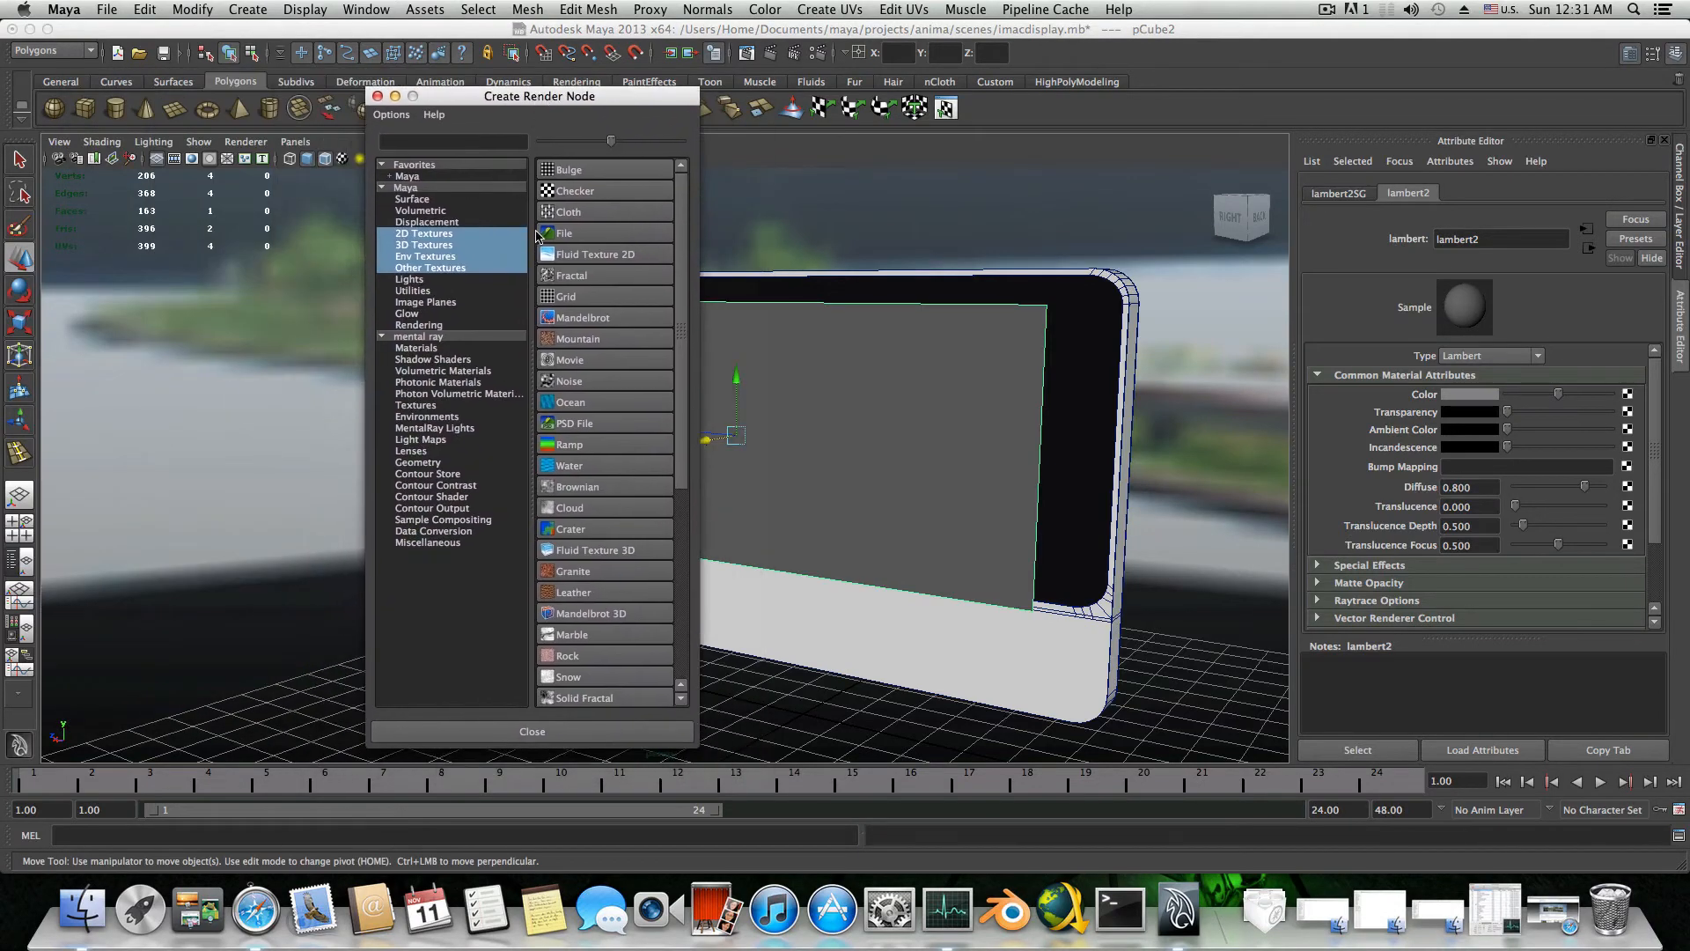
left_click(586, 238)
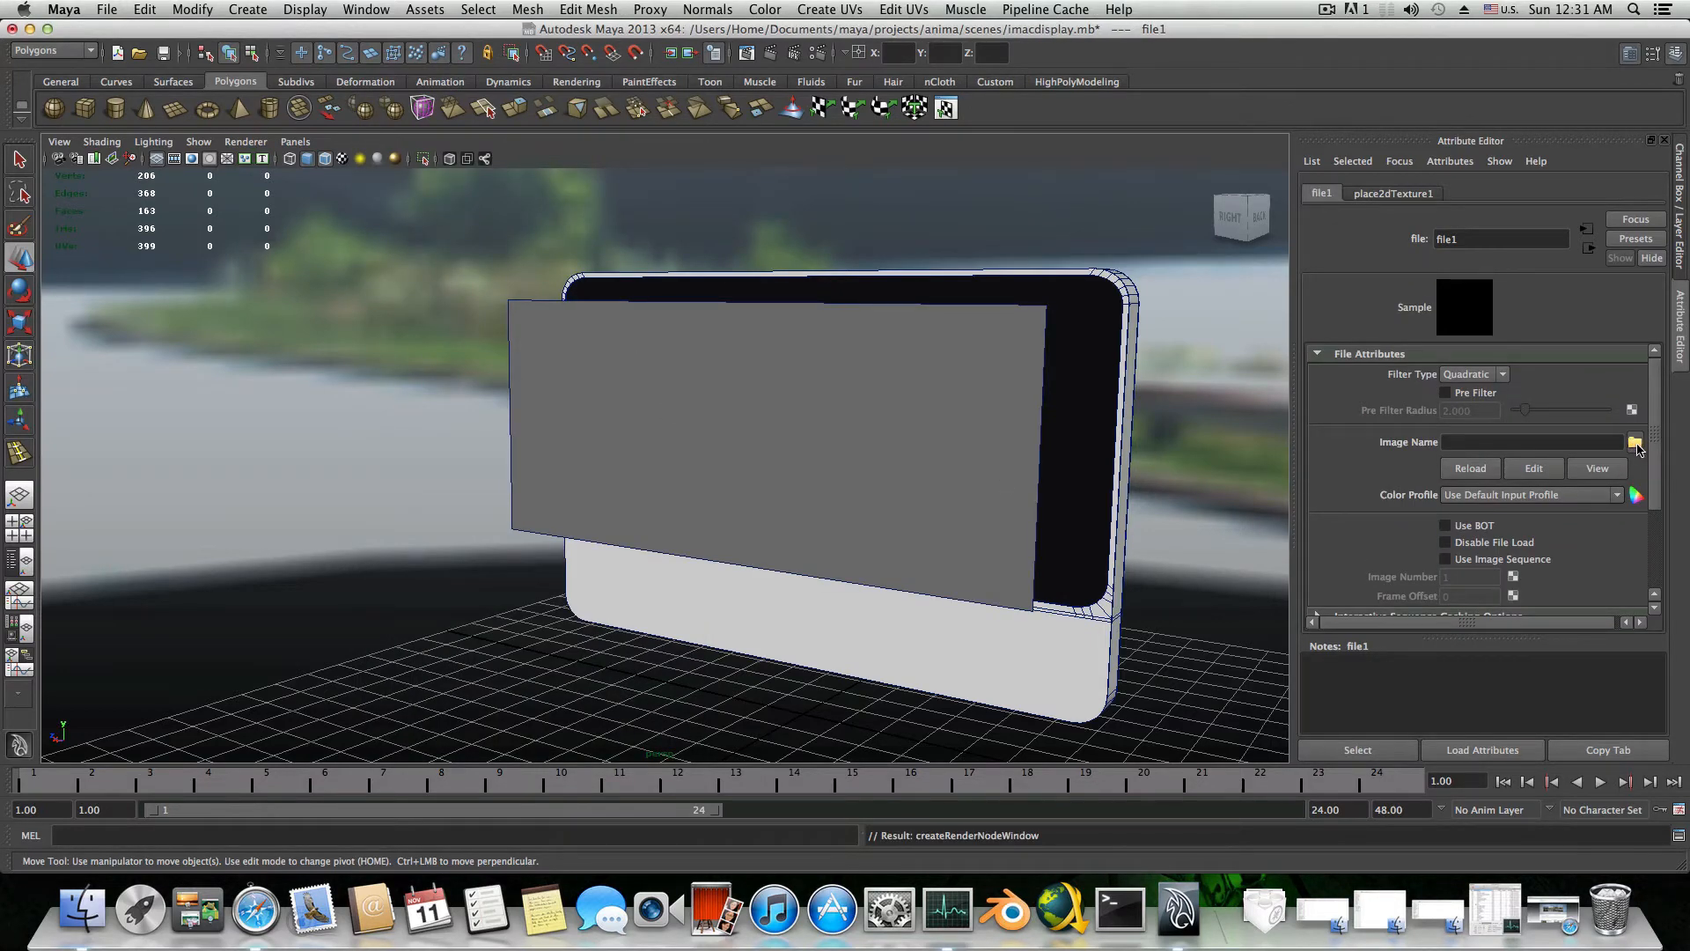
Load the image "Screen Shot 2012-11-10 at 8.58.33 PM.png" from the Desktop folder into the file texture
left_click(1635, 444)
left_click(283, 303)
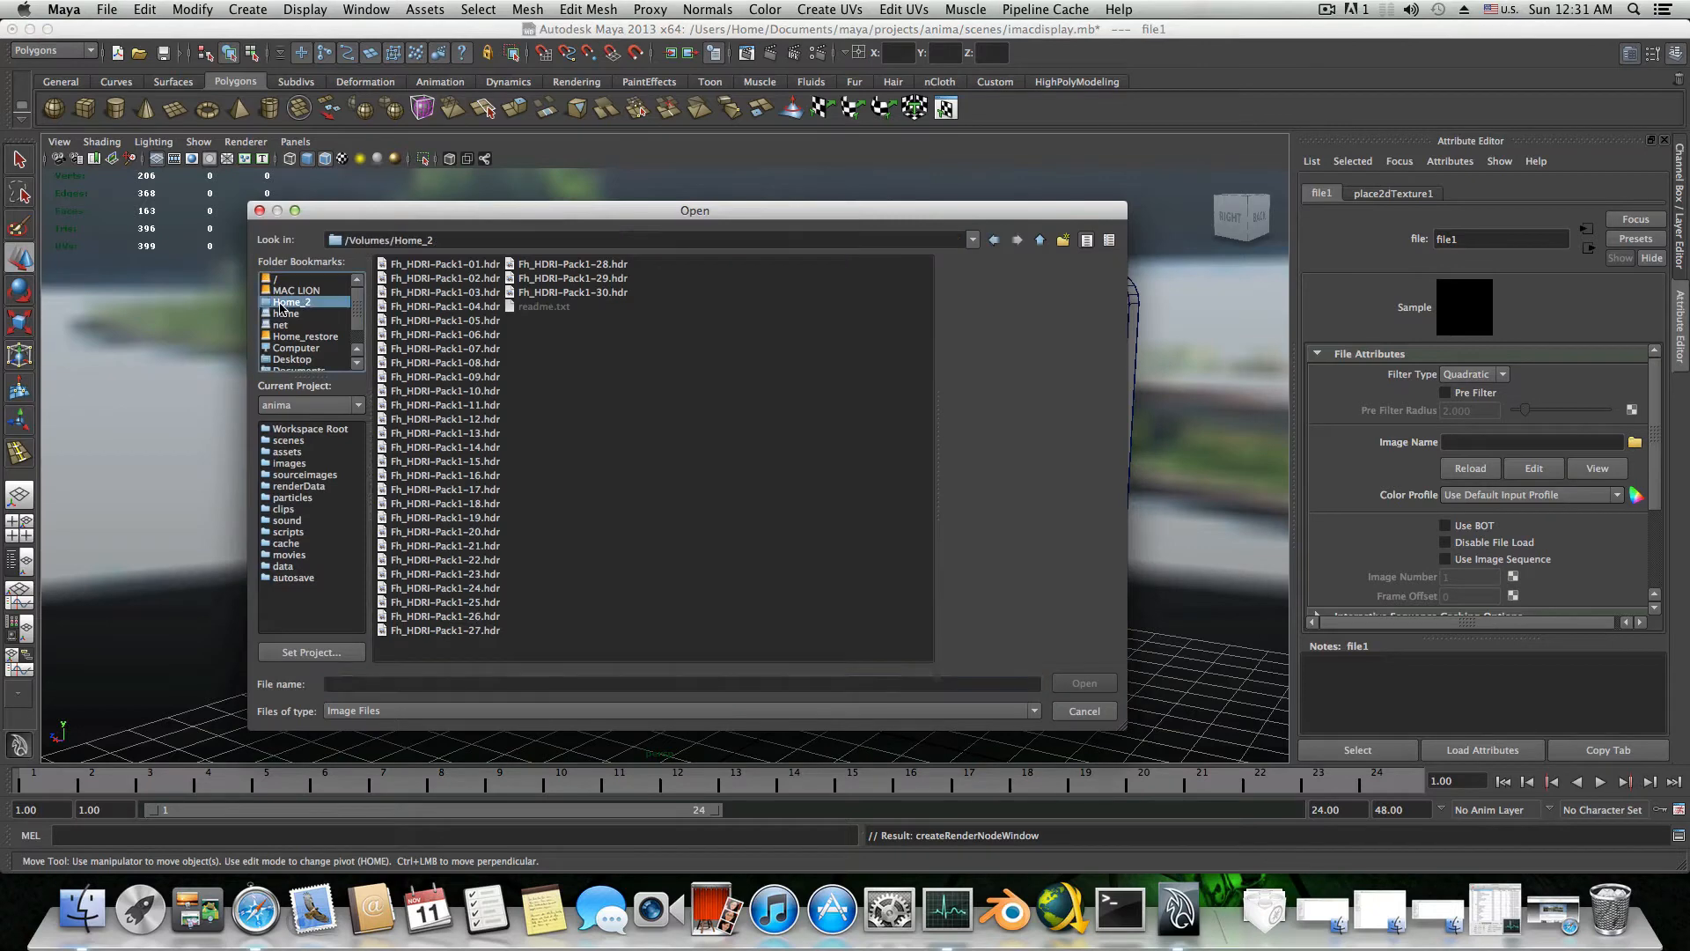
double_click(410, 321)
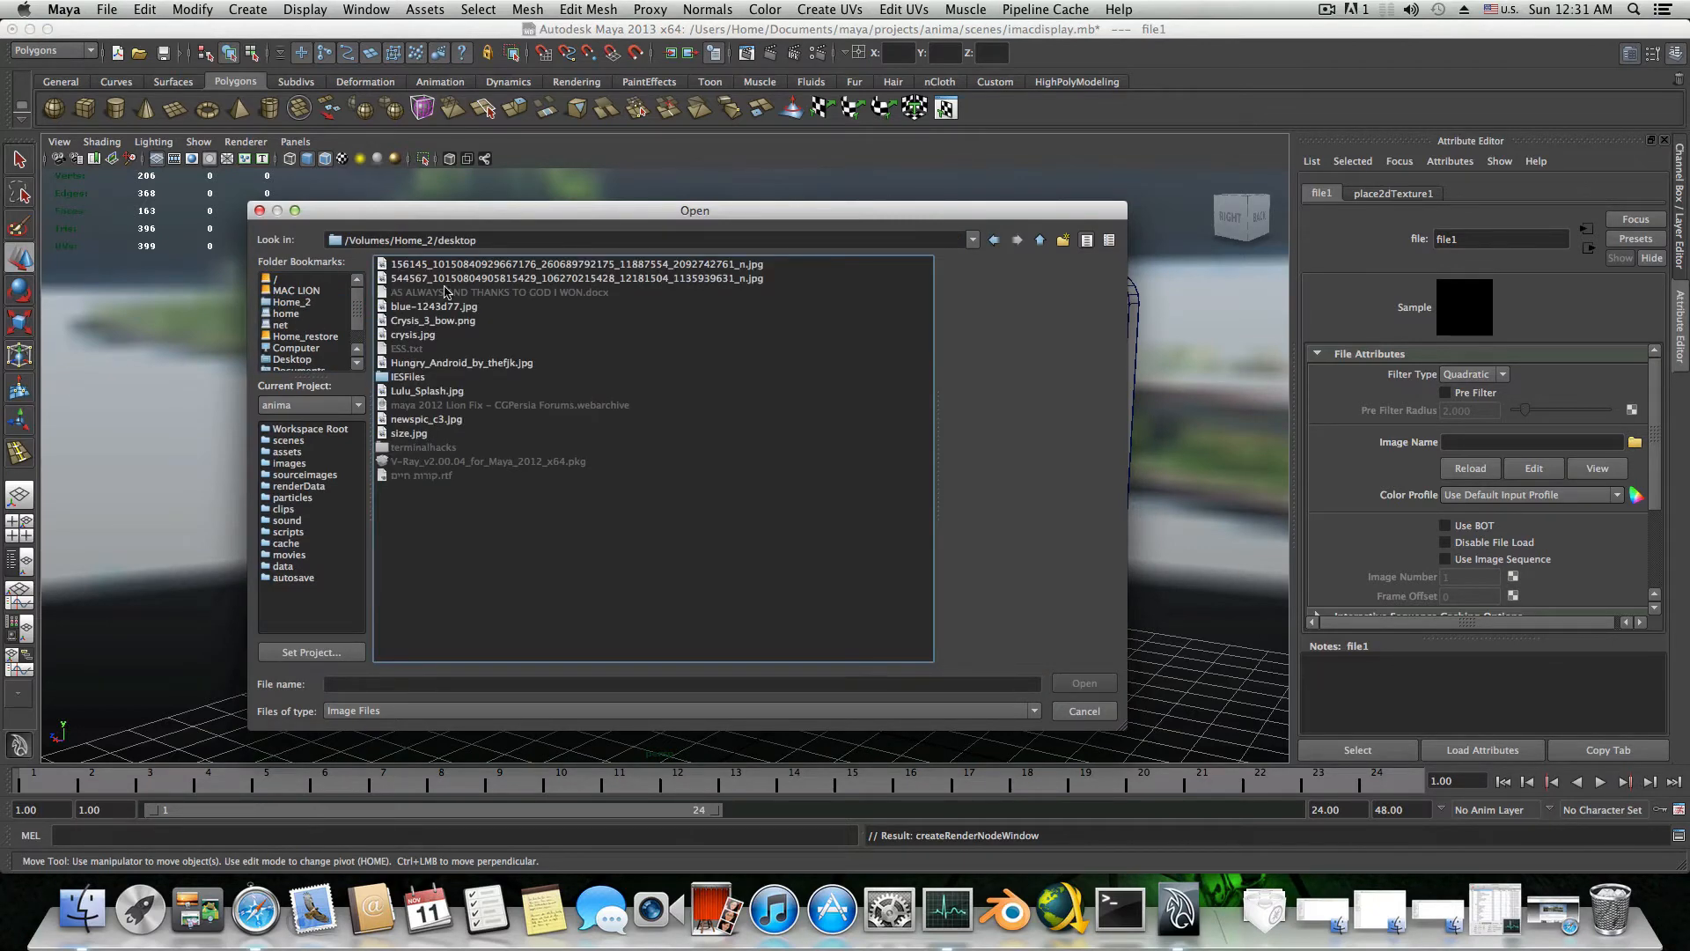
left_click(459, 277)
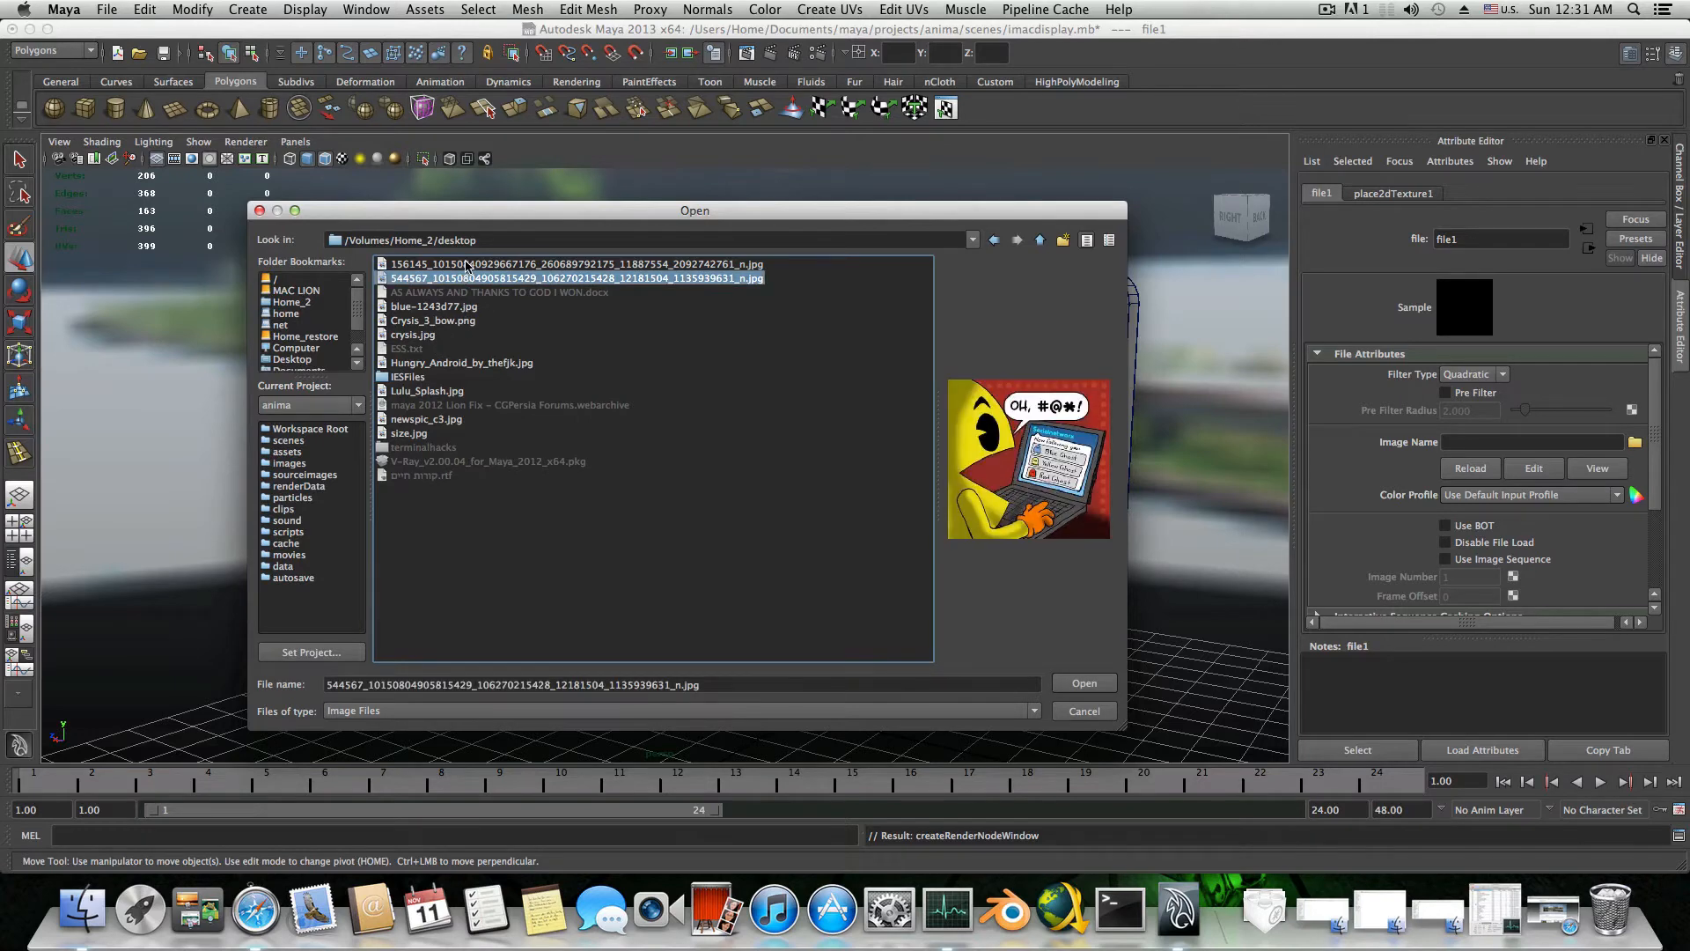
left_click(466, 264)
left_click(293, 302)
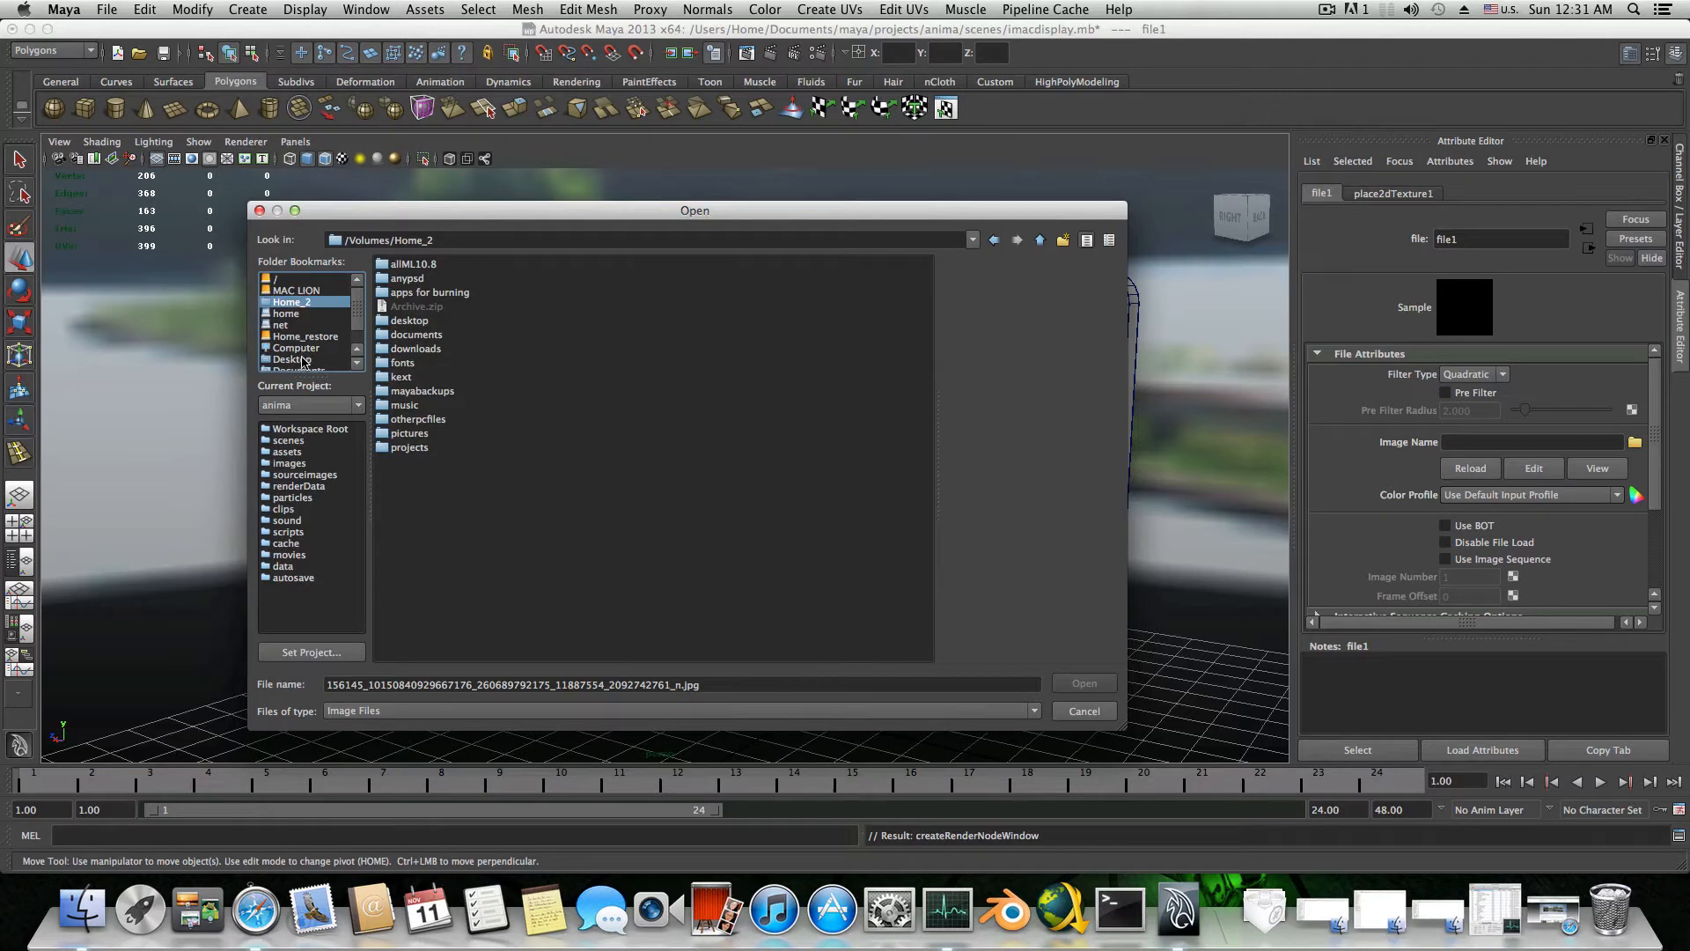
left_click(301, 359)
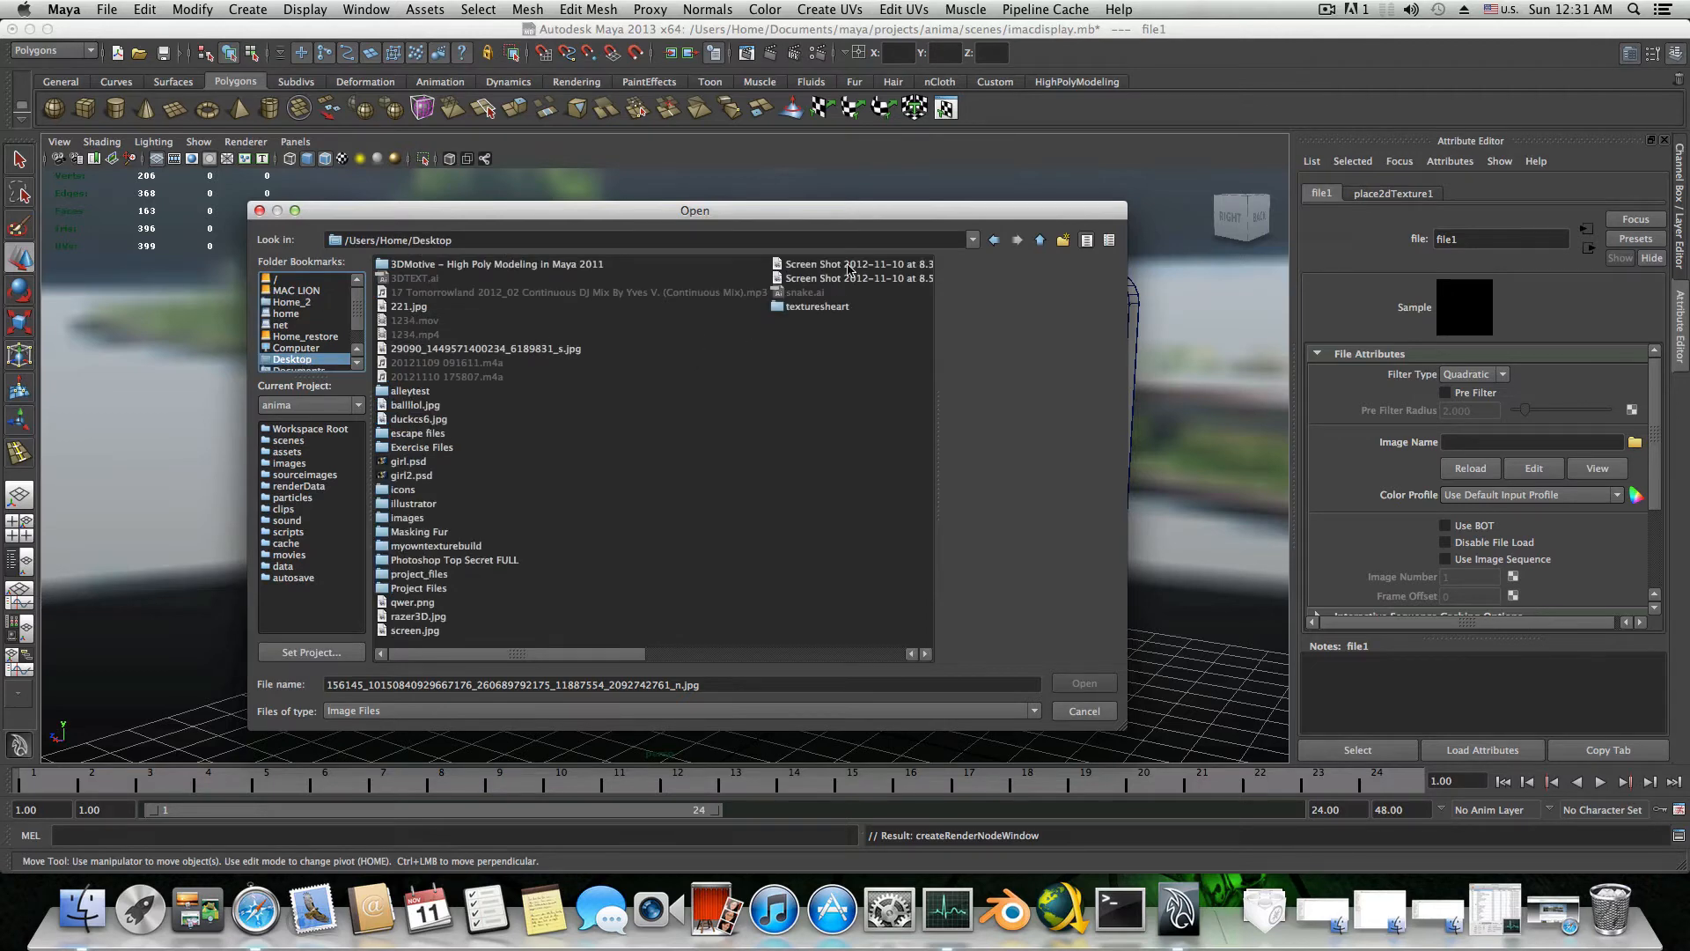
left_click(847, 265)
left_click(849, 278)
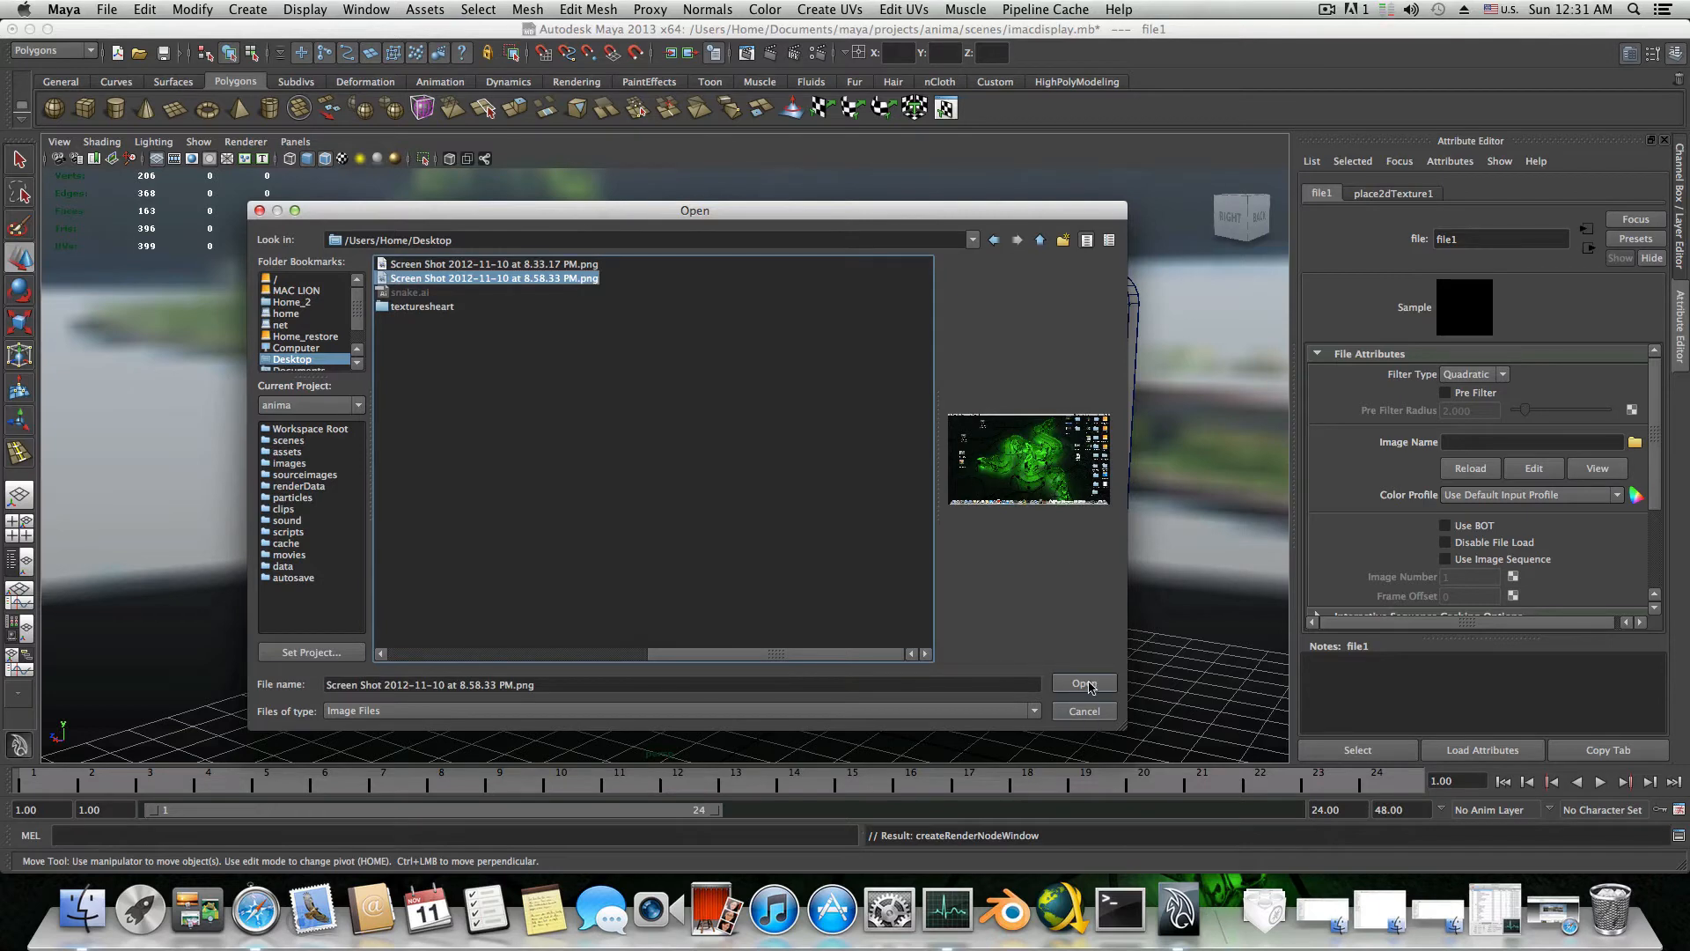
left_click(1084, 684)
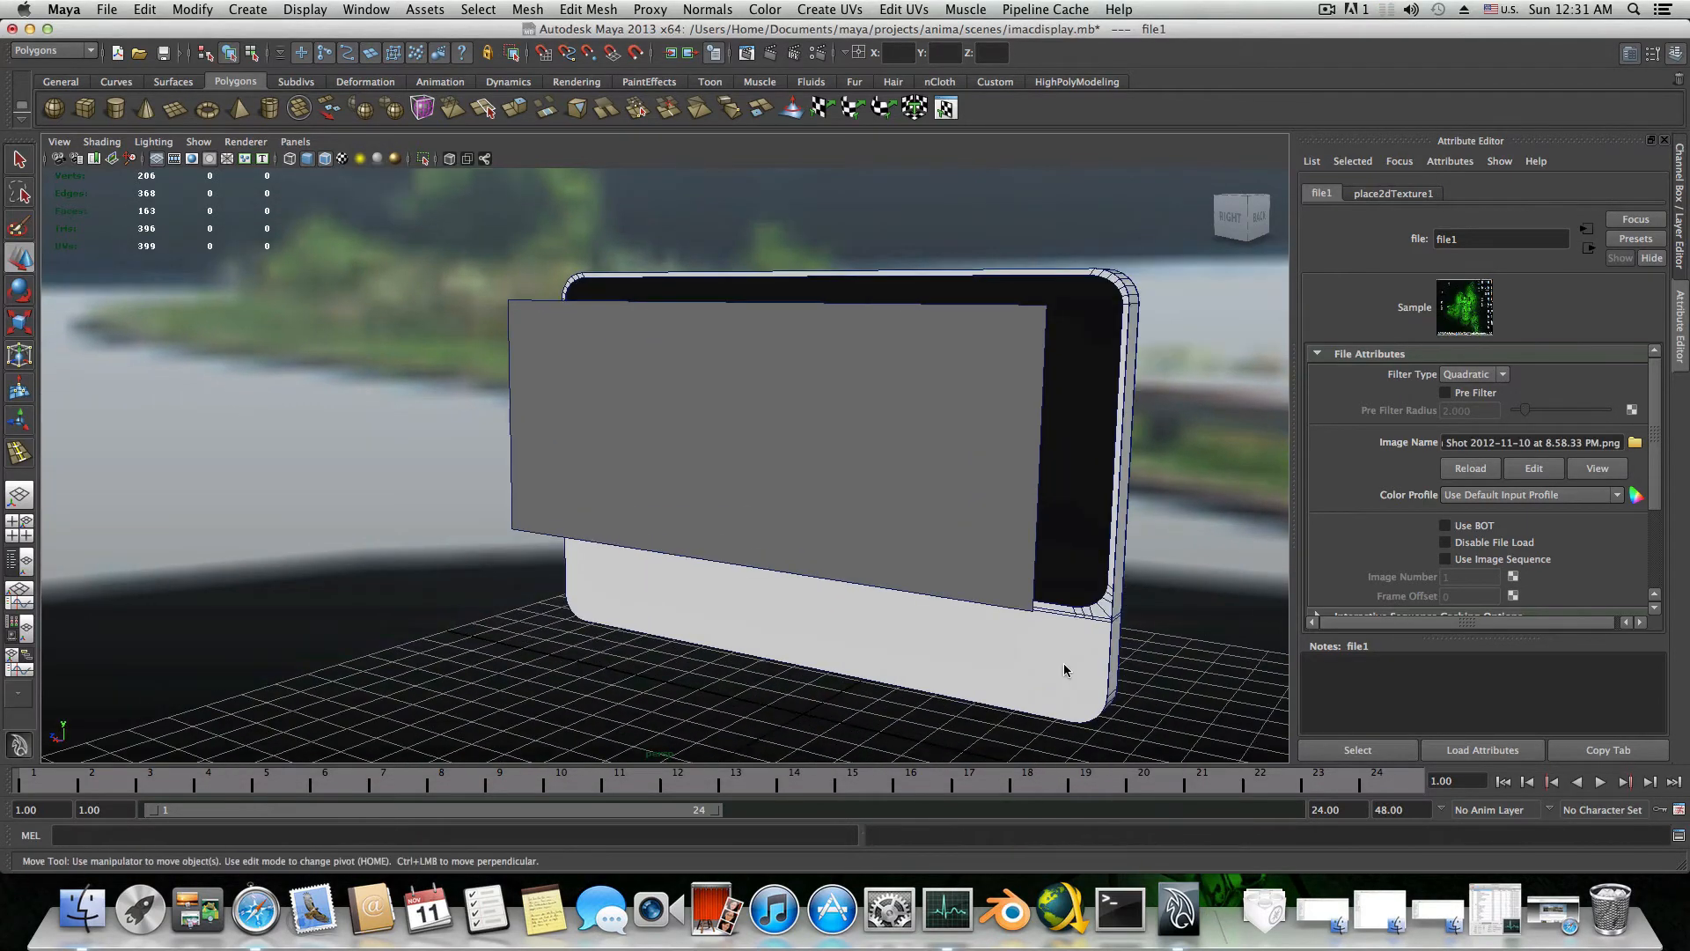
Turn on textured display in the viewport and examine how the screenshot is laid out on the screen panel
key("6")
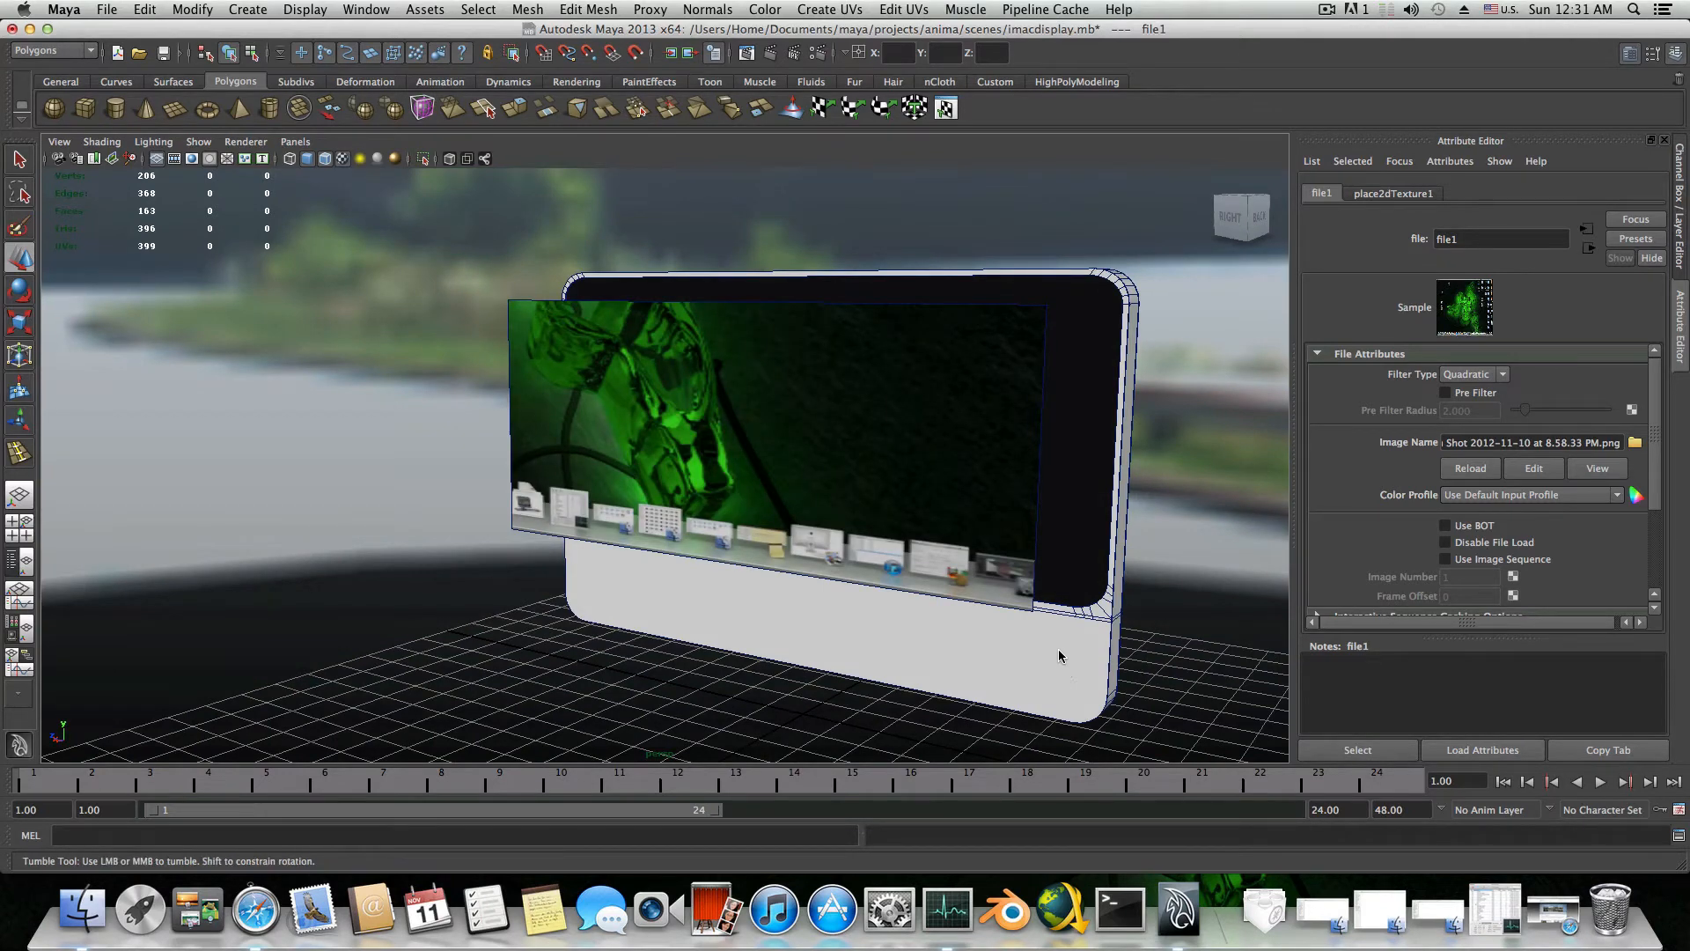
left_click_drag(1066, 666, 858, 465, "alt")
left_click_drag(760, 444, 689, 516, "alt")
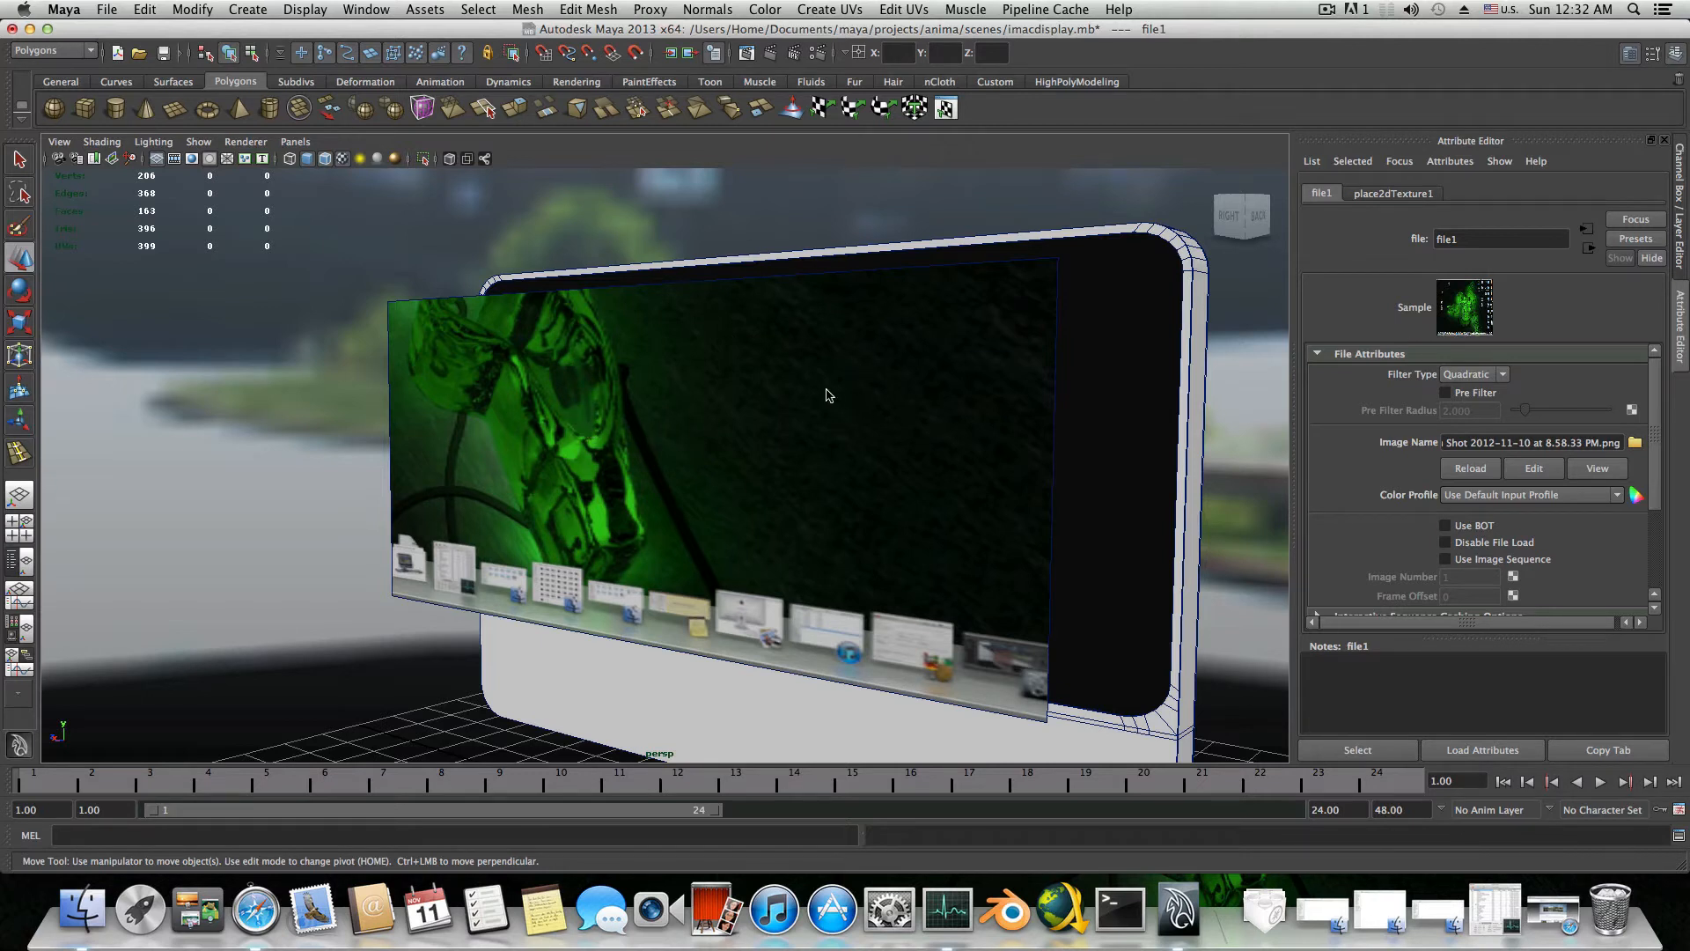
left_click_drag(827, 395, 863, 408, "alt")
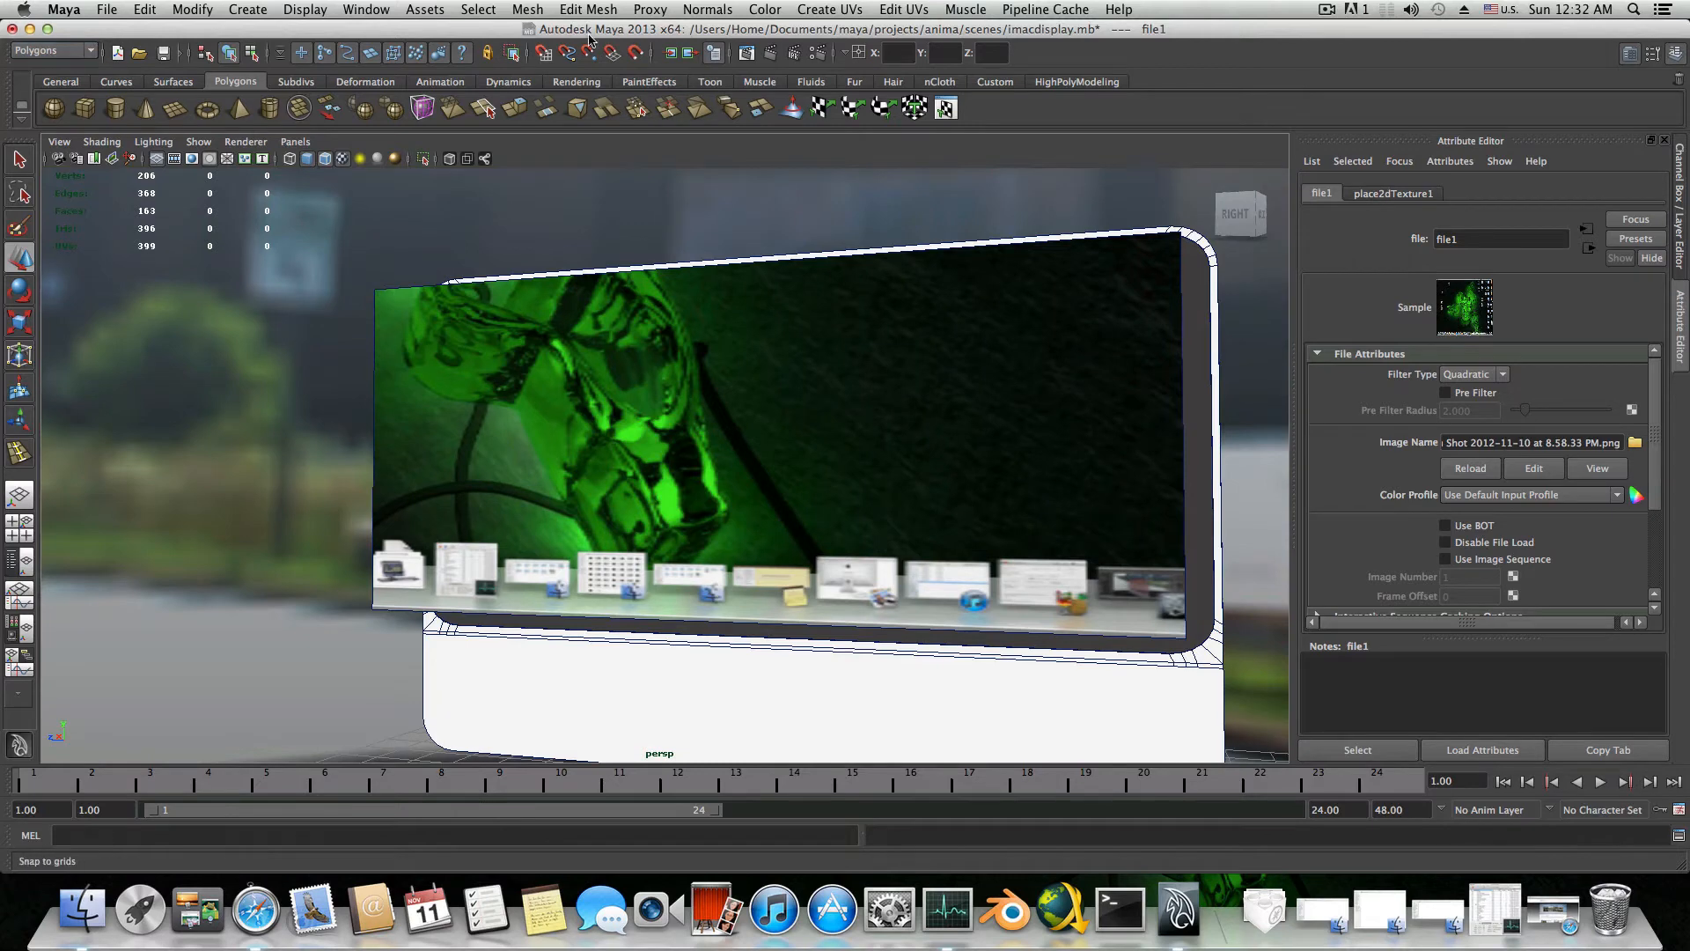
Apply planar mapping to the detached screen panel so the whole screenshot fits it, and return to object mode
left_click(828, 11)
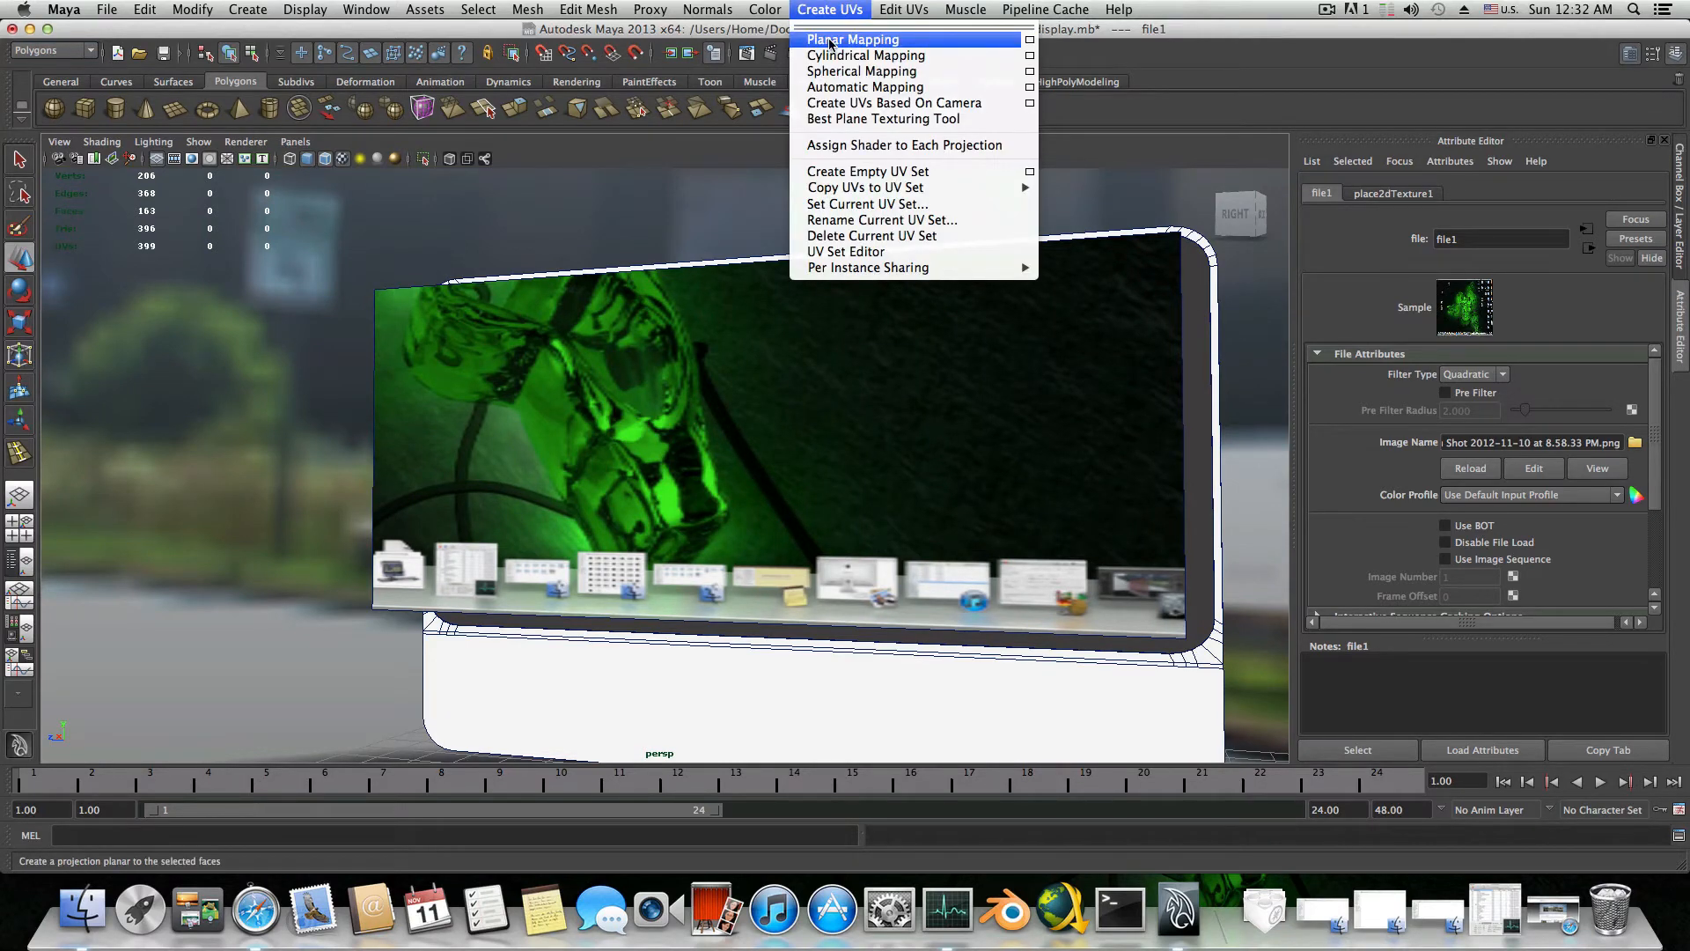
left_click(830, 40)
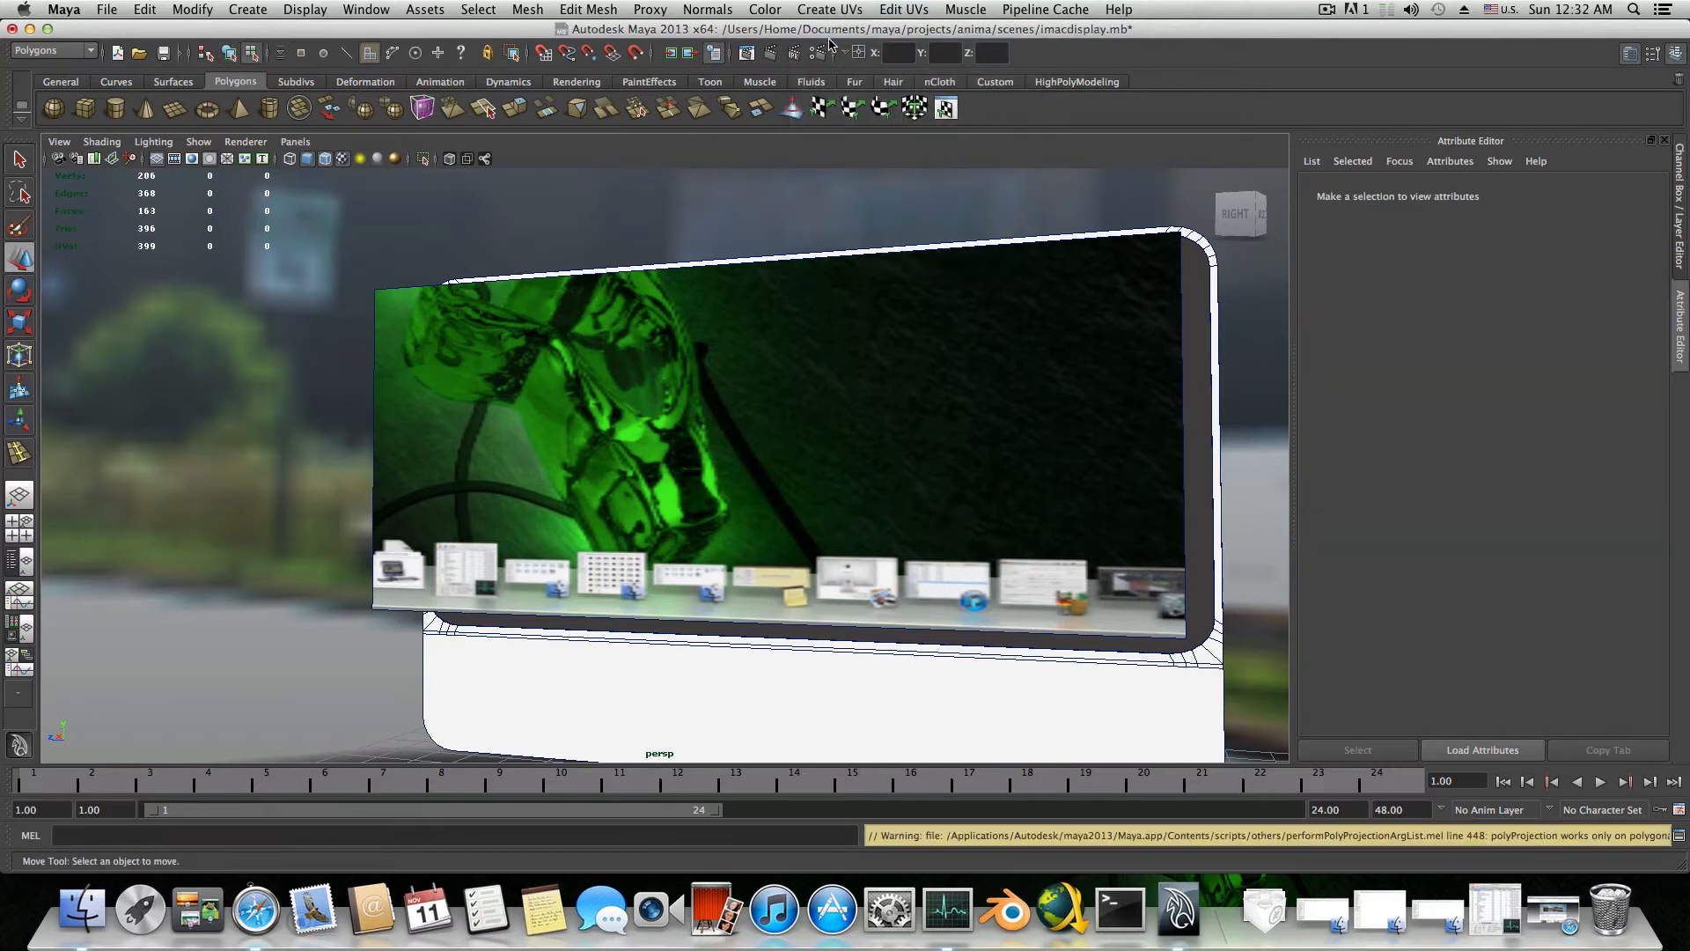
left_click(814, 387)
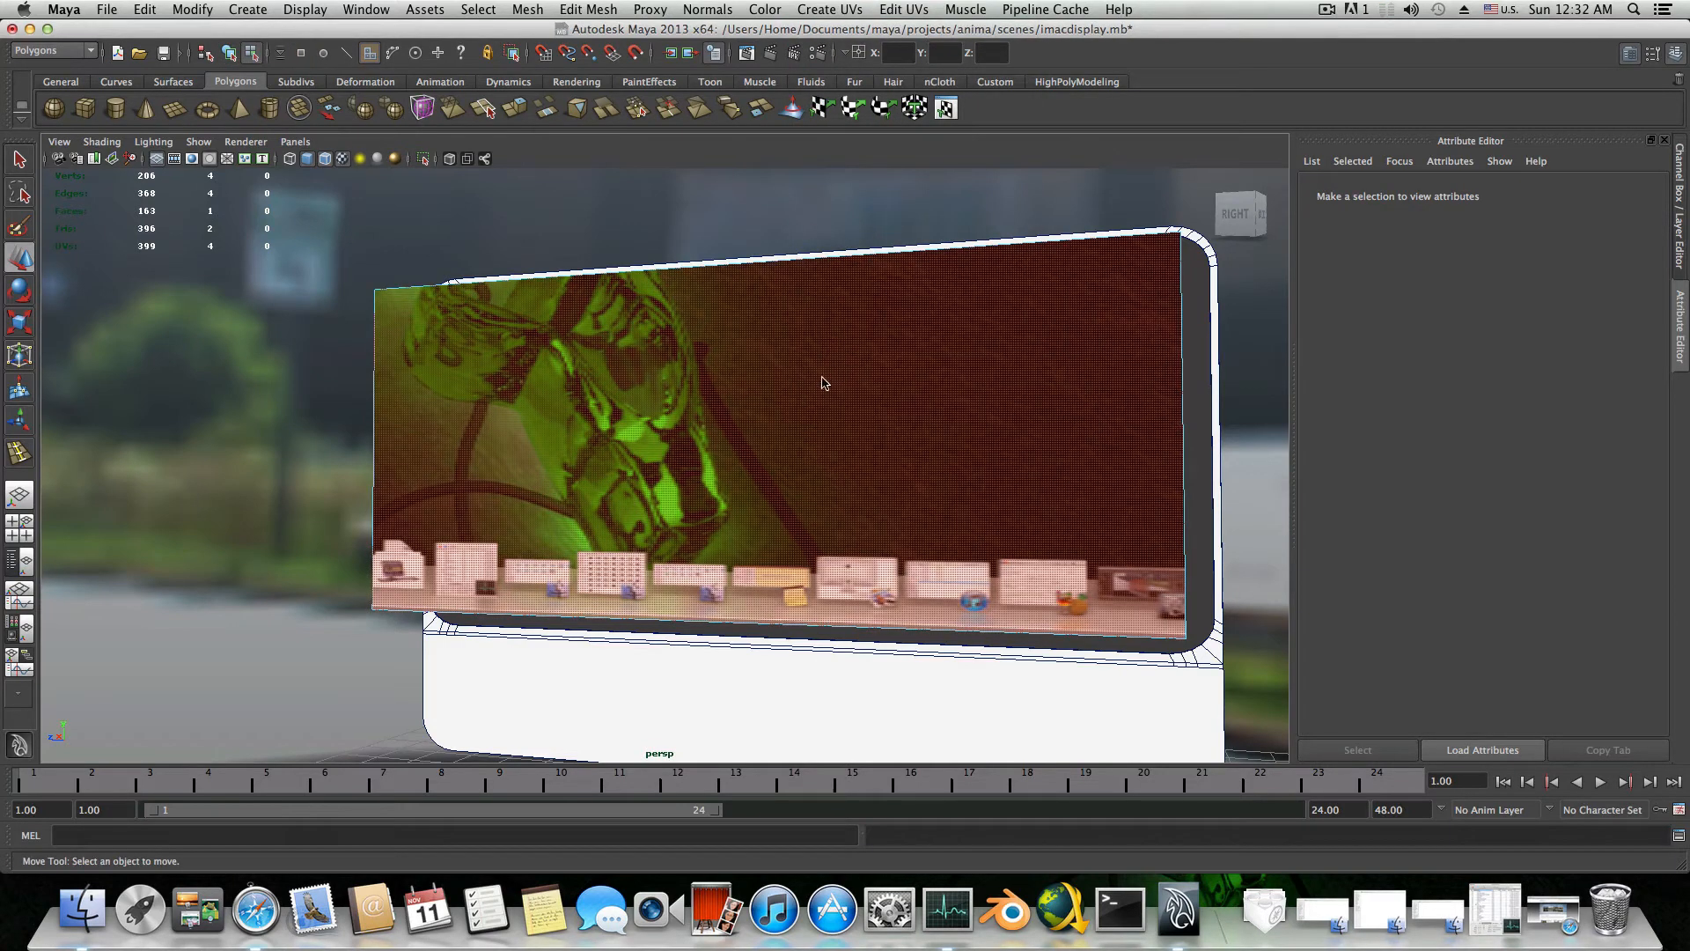
key("F8")
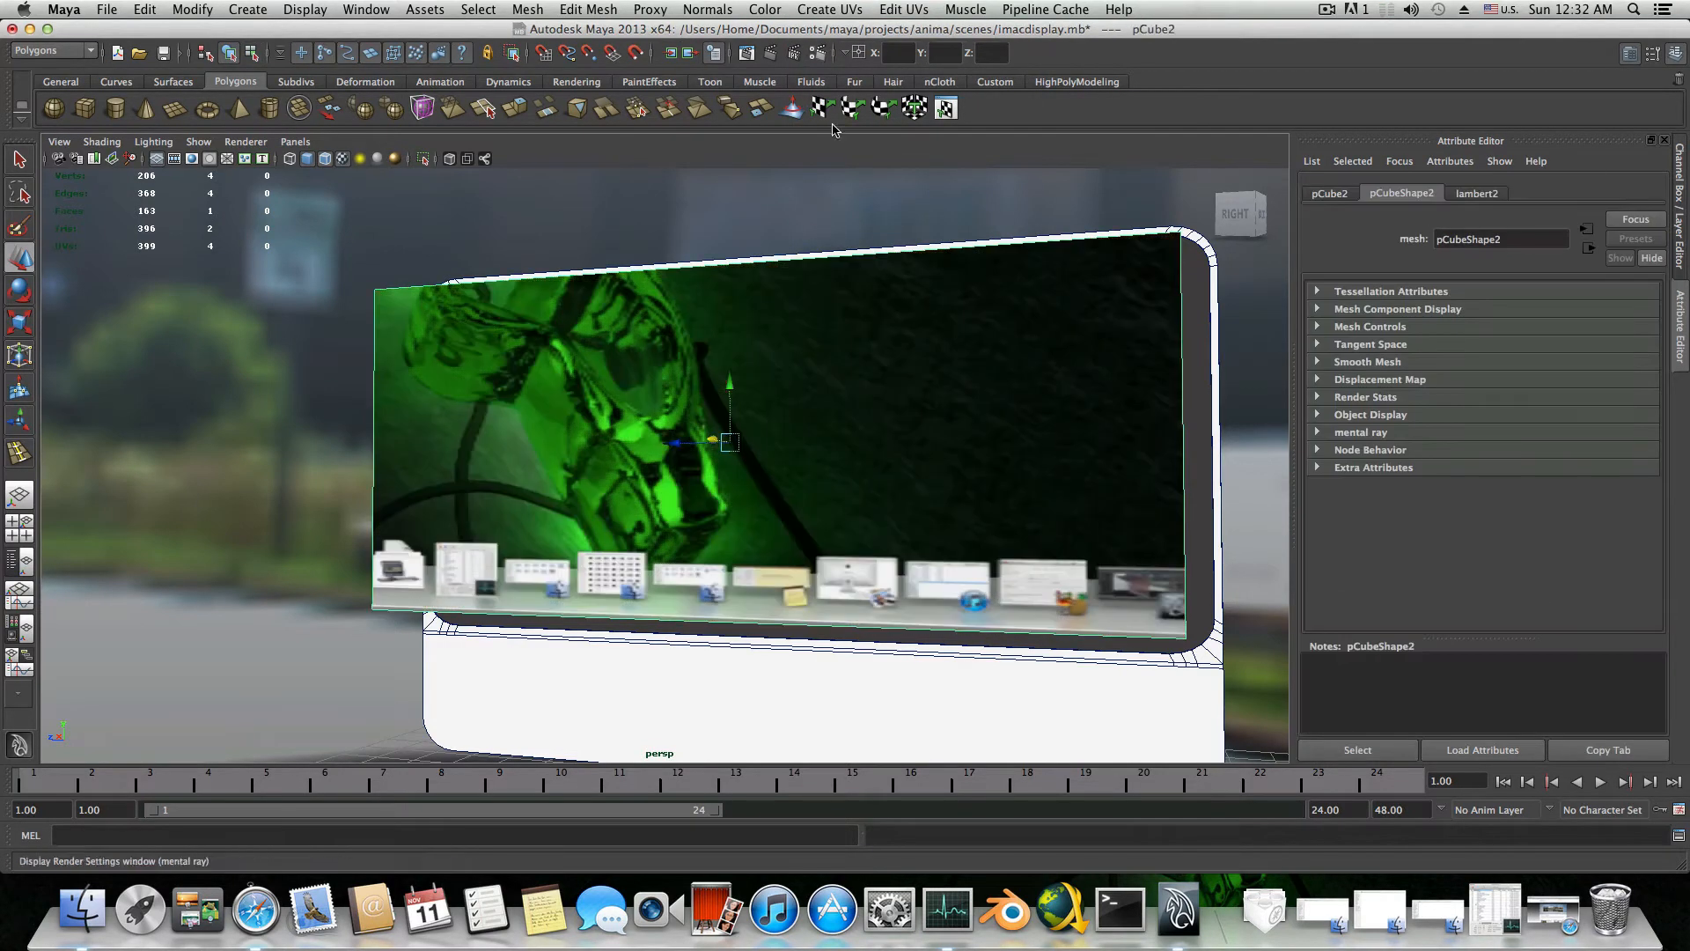
left_click(836, 11)
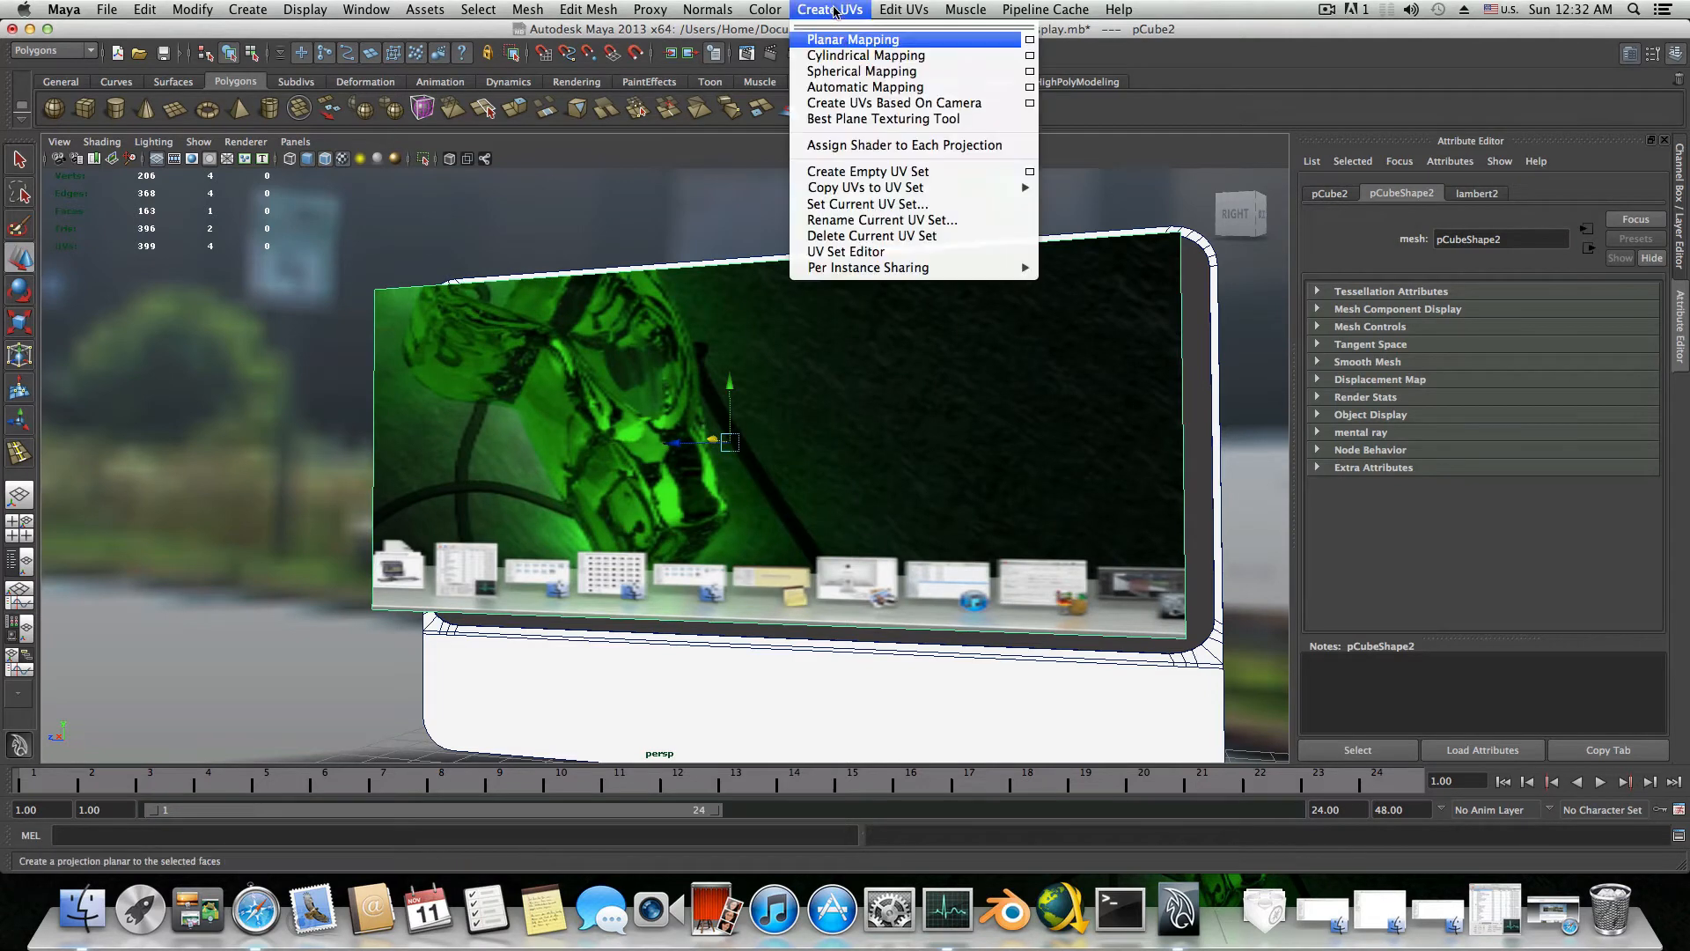
left_click(844, 40)
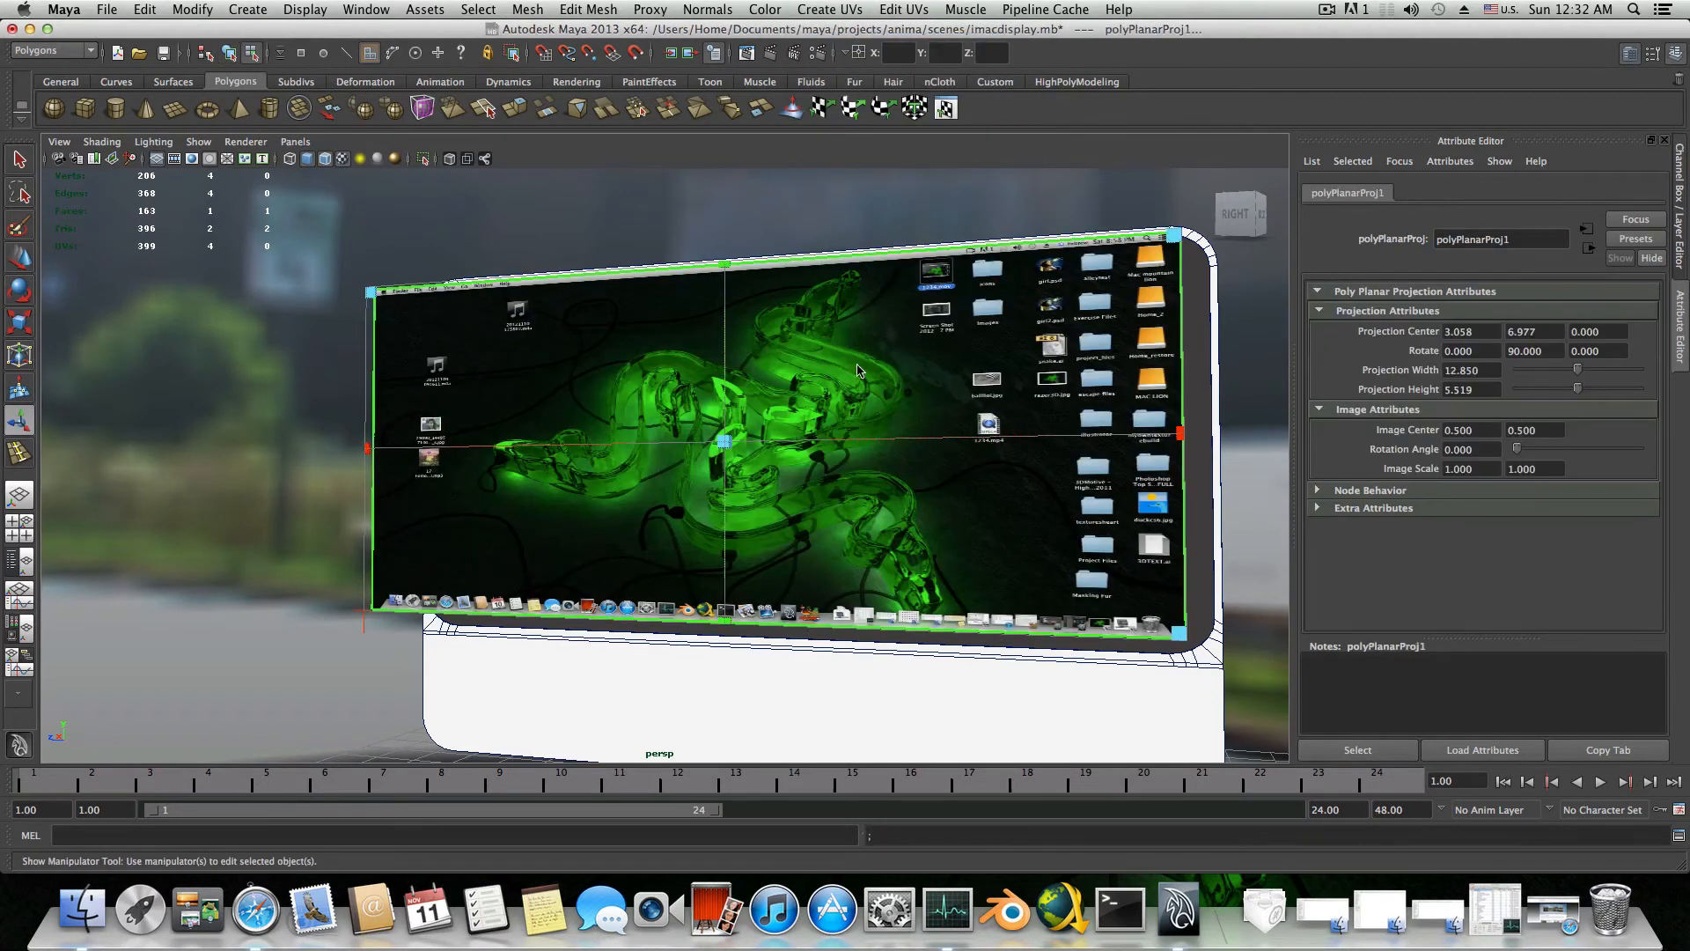
left_click(214, 434)
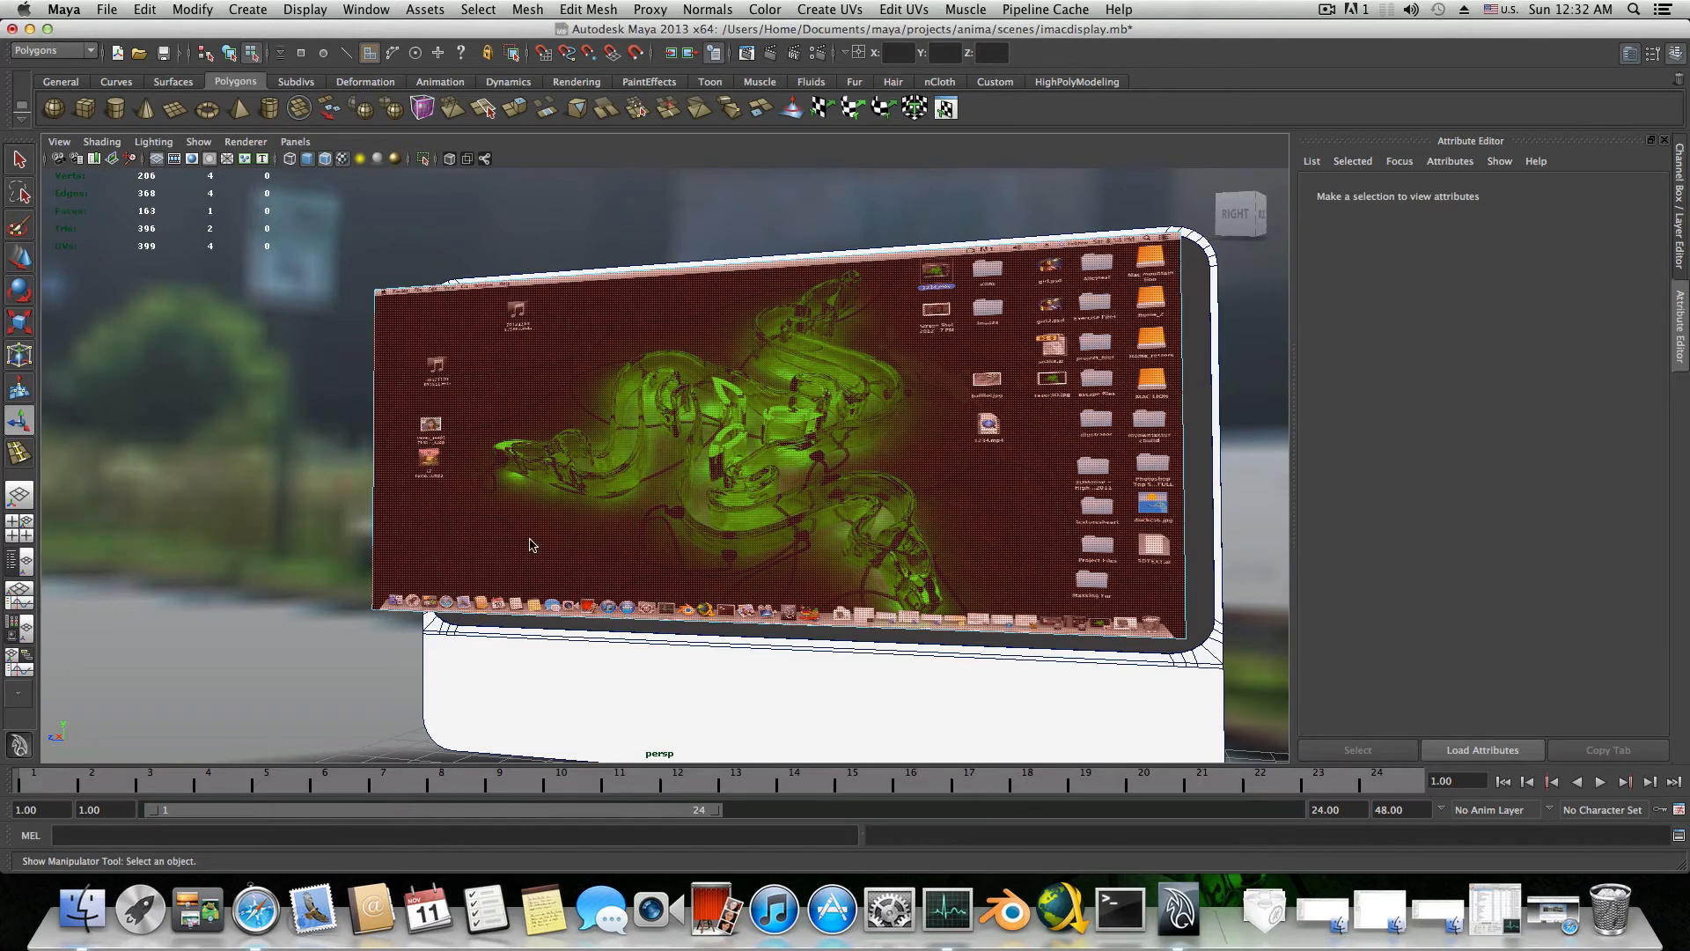
left_click(393, 417)
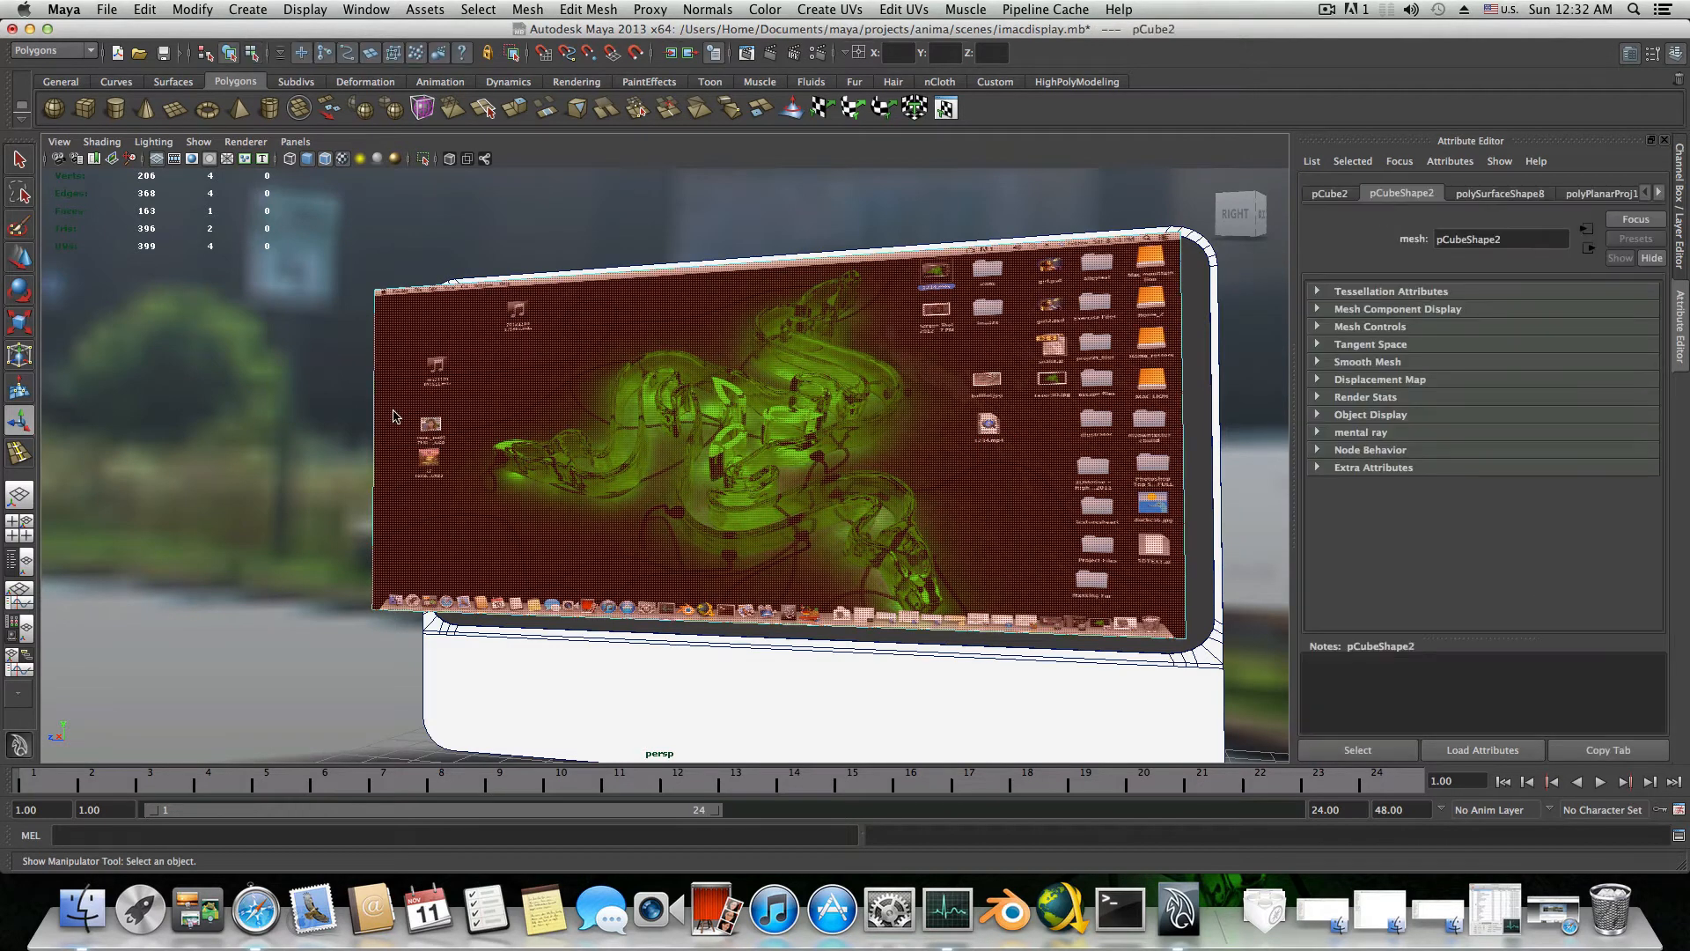
key("F8")
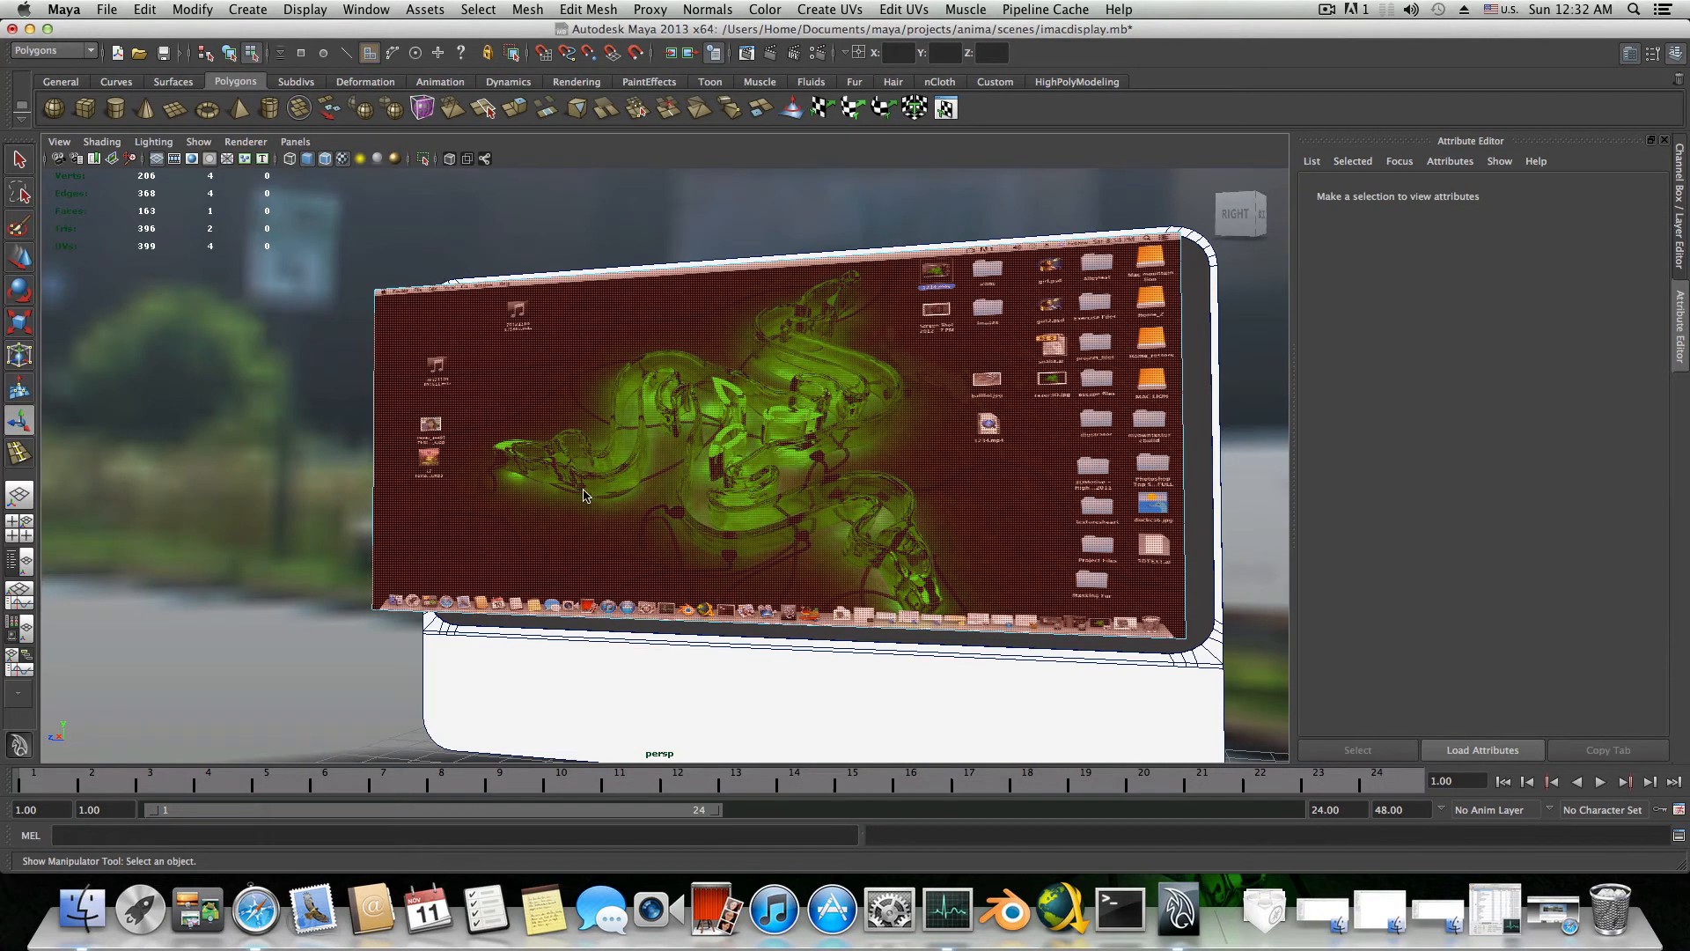
key("F8")
Move the textured screen panel back along its depth axis until it sits against the casing's black screen face
scroll(581, 494, "down", 5)
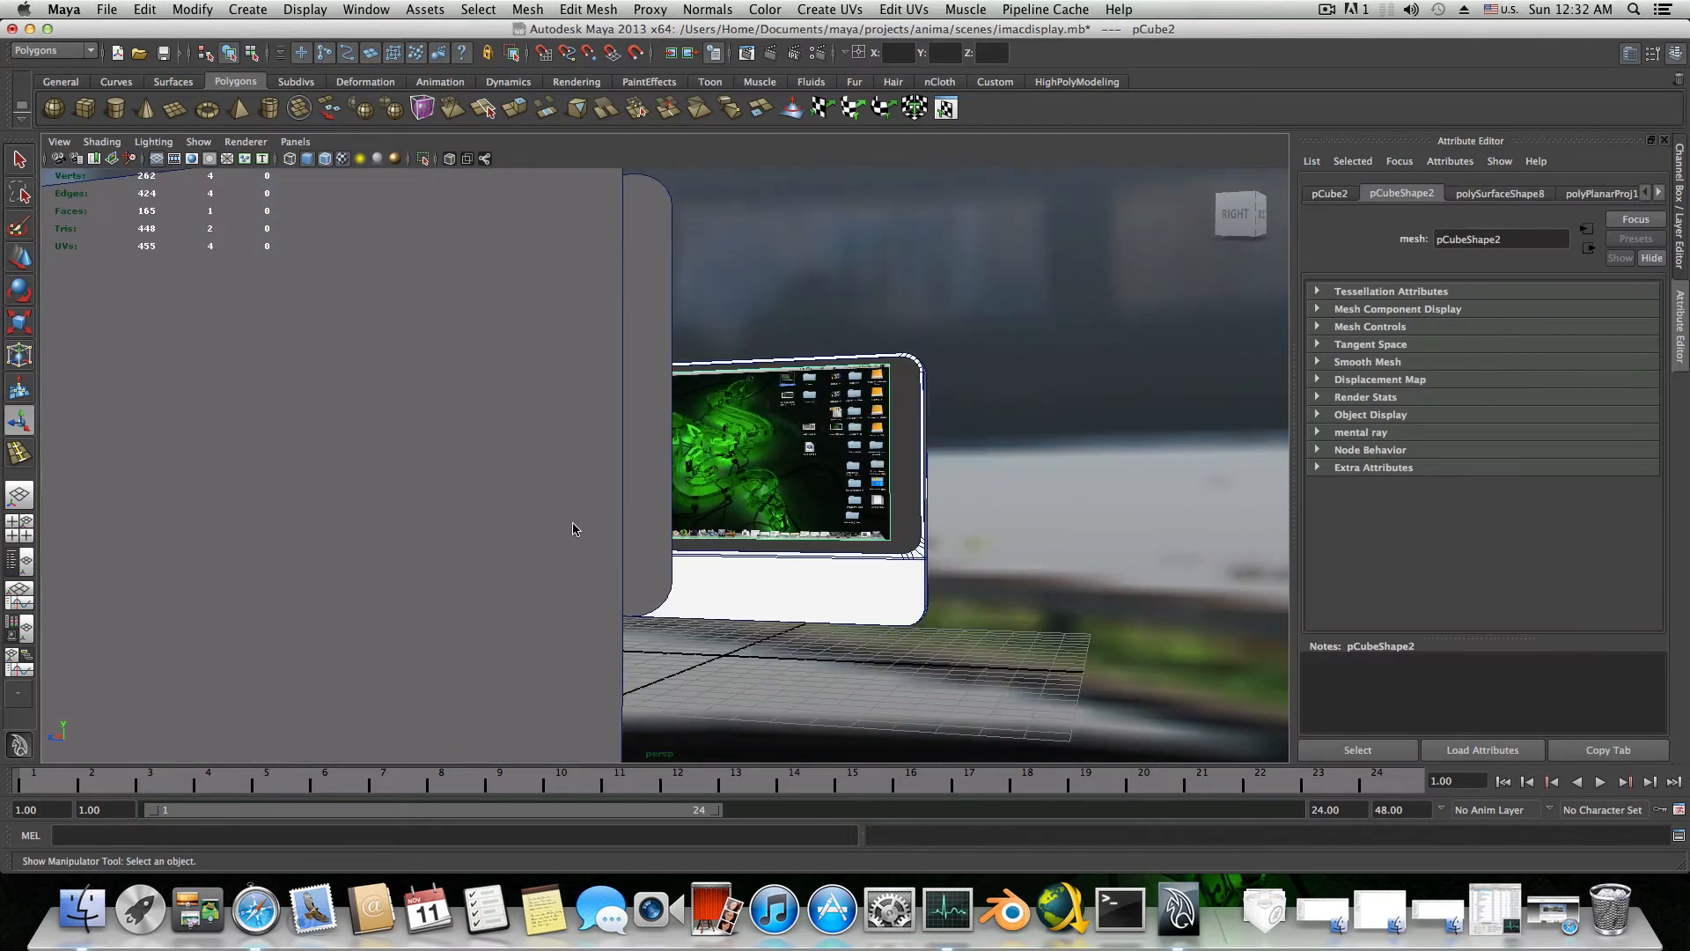
left_click_drag(742, 543, 726, 491, "alt")
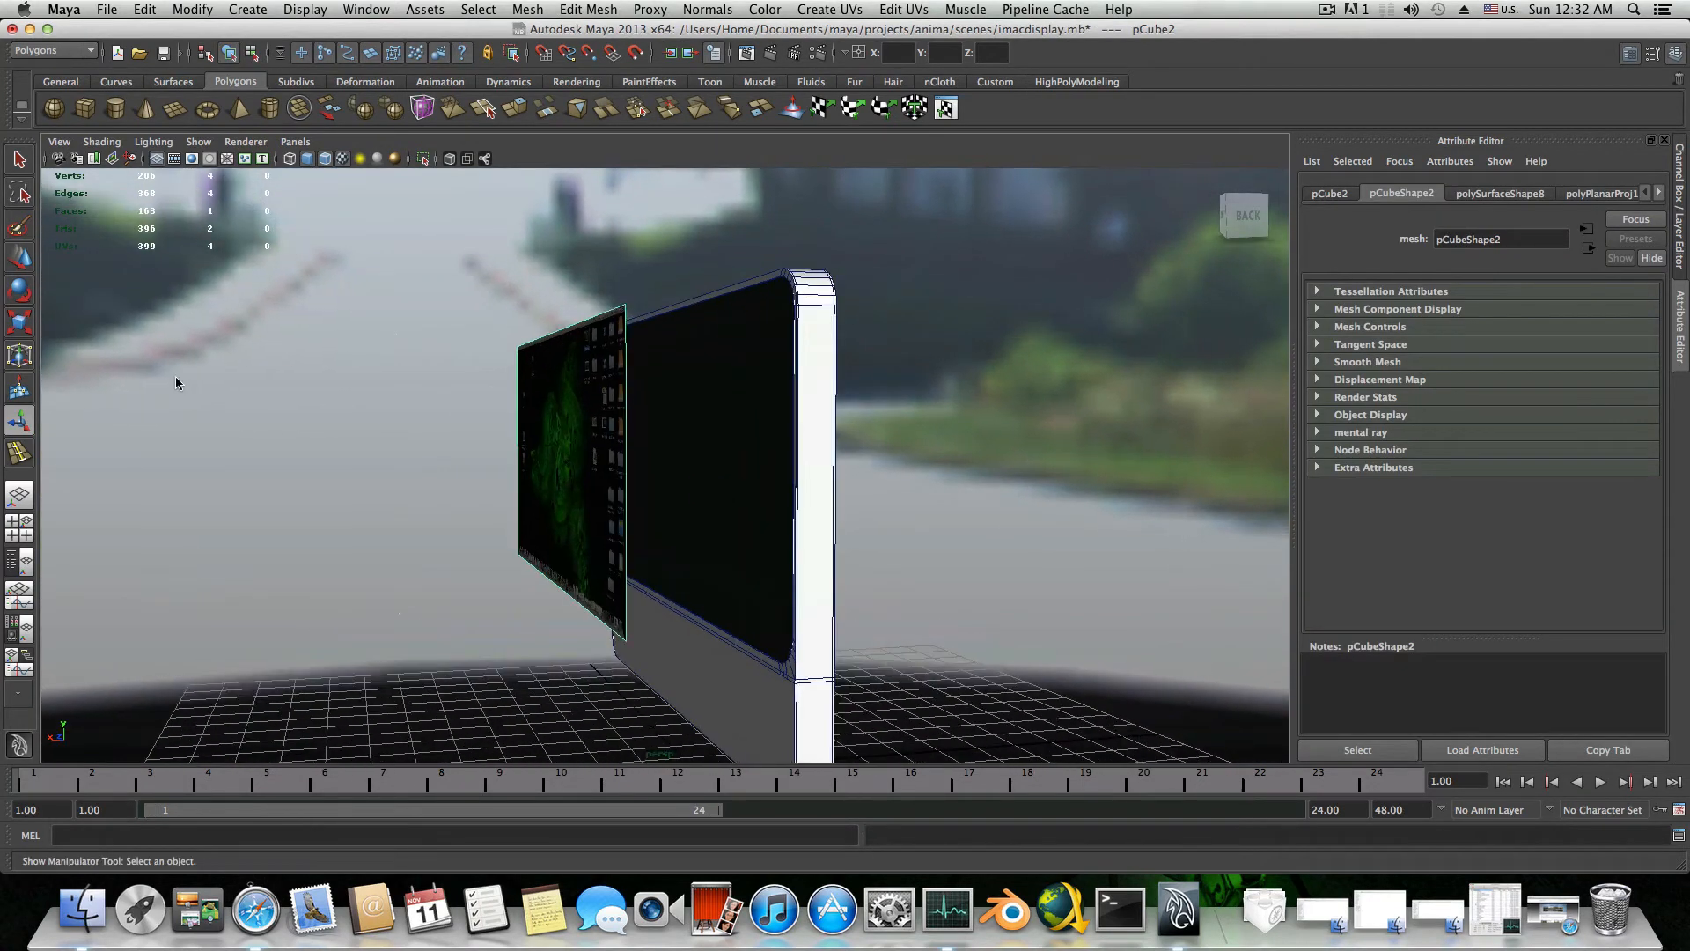
left_click(21, 257)
left_click_drag(495, 472, 625, 465)
left_click_drag(629, 572, 609, 540, "alt")
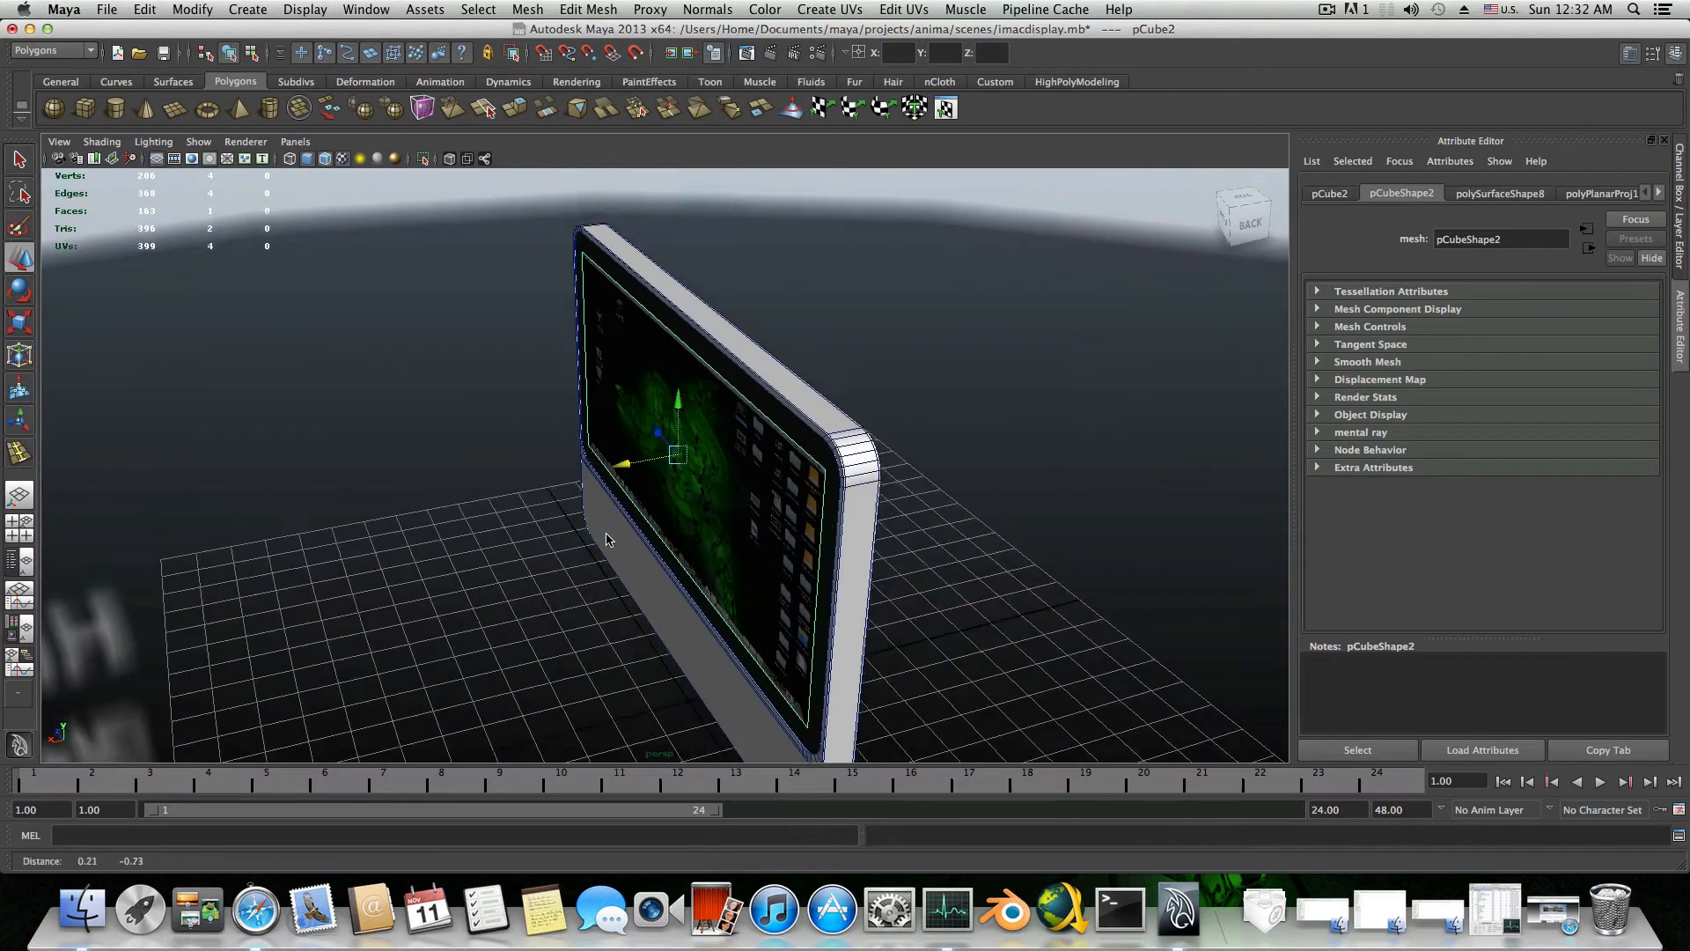
Nudge the textured screen panel slightly along its depth axis in front of the casing's black screen face
middle_click_drag(607, 535, 546, 478, "alt")
right_click_drag(546, 478, 602, 477, "alt")
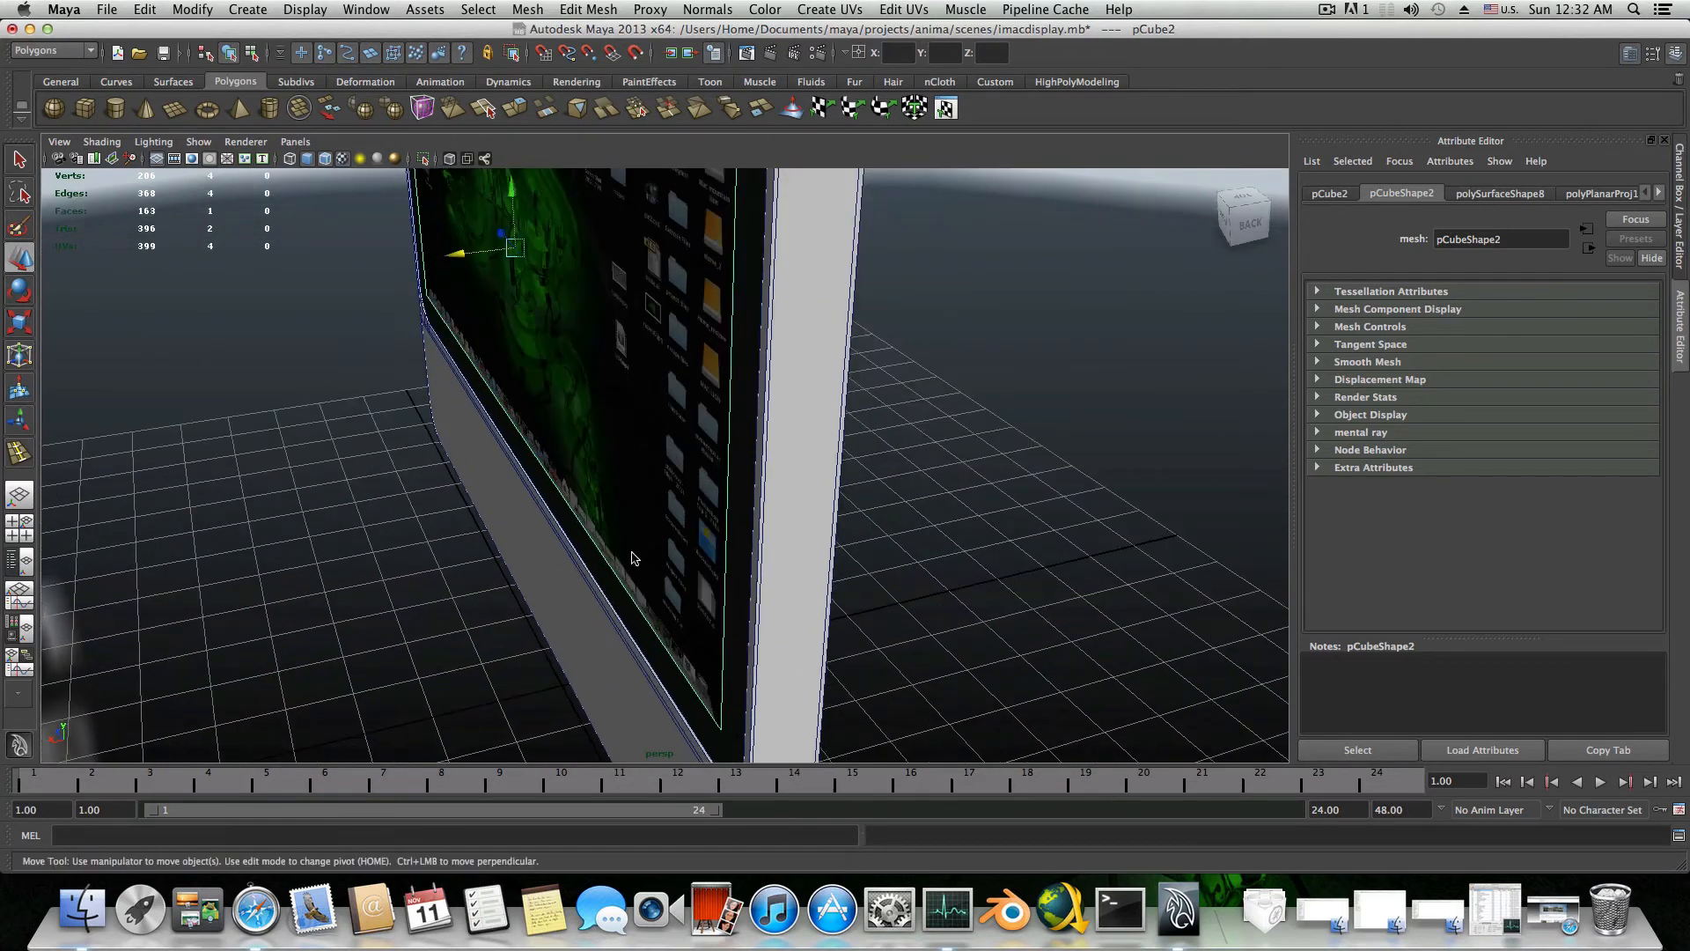
left_click_drag(462, 255, 461, 258)
scroll(442, 506, "down", 12)
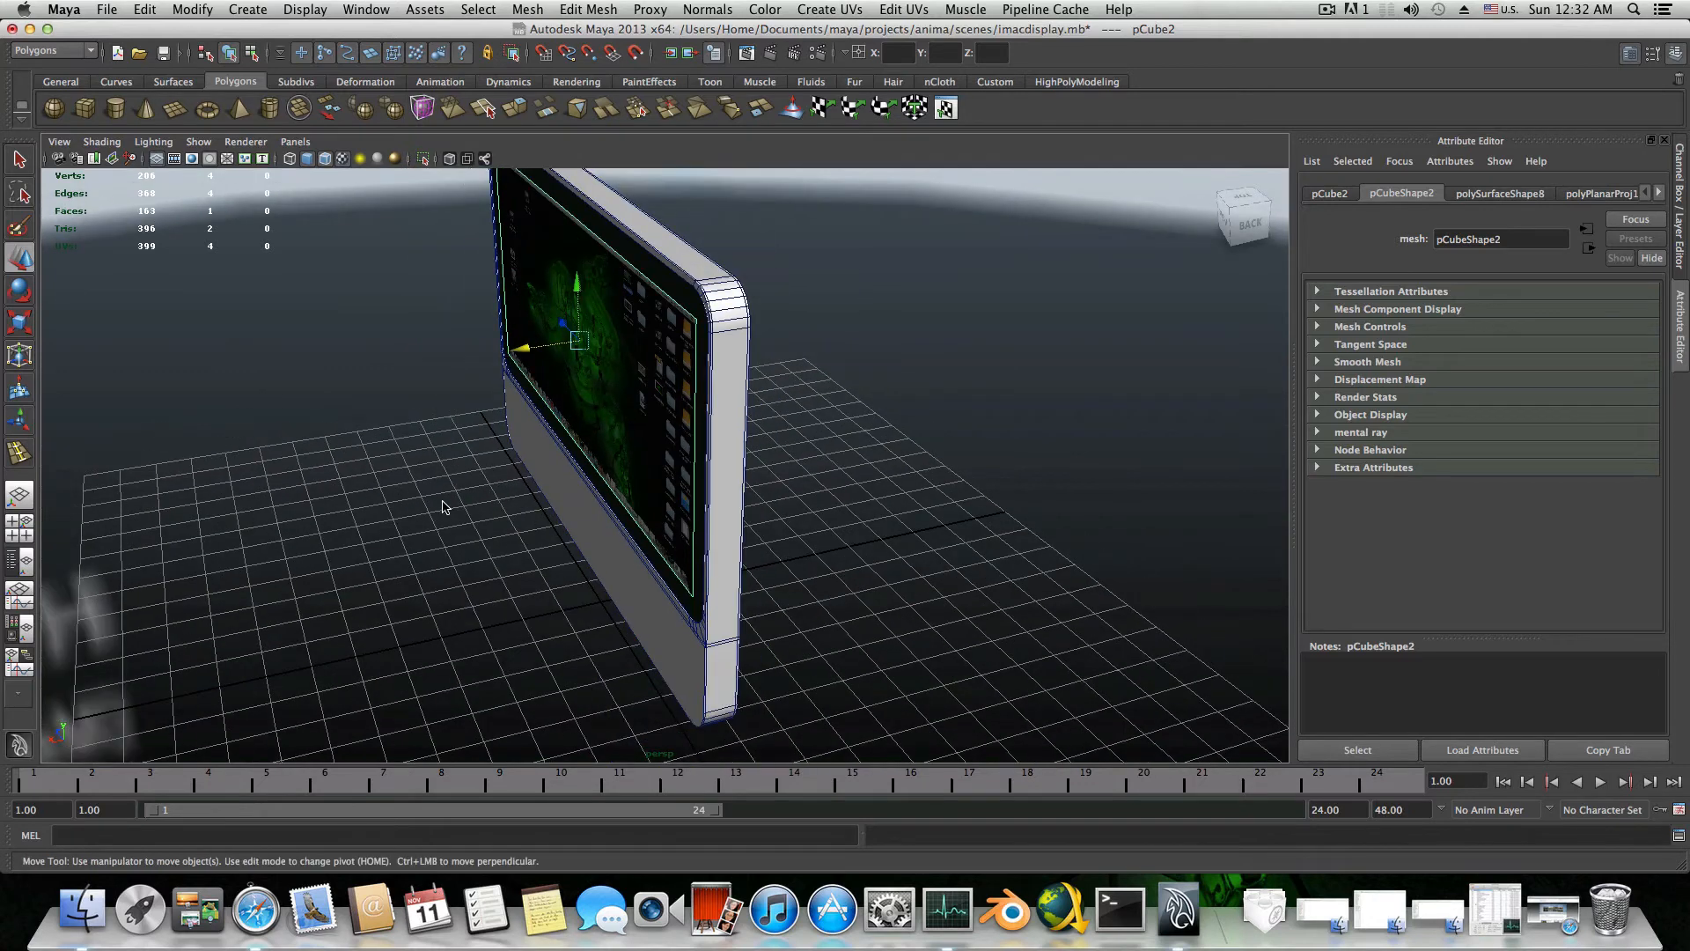
Select the nearer of the two detached front panels and move it along its depth axis toward the display
middle_click_drag(443, 510, 506, 464, "alt")
right_click_drag(506, 464, 867, 498, "alt")
left_click(184, 414)
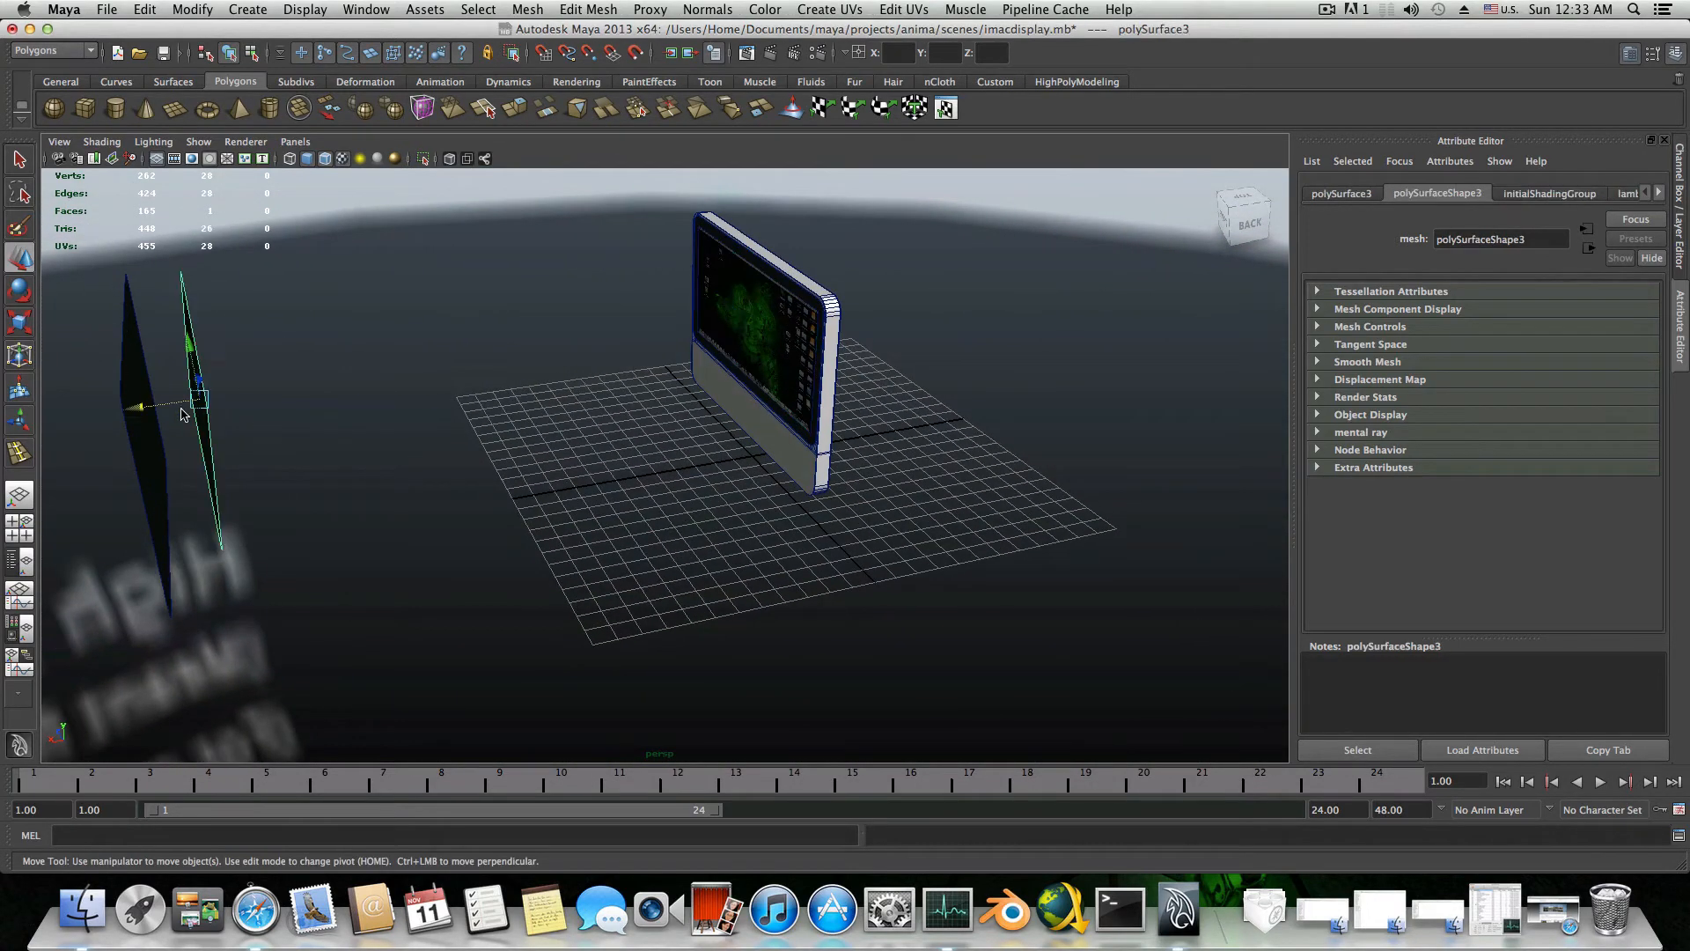
left_click_drag(139, 408, 542, 368)
Assign a new mental ray dielectric_material to the detached front glass panel
left_click_drag(481, 453, 477, 553, "alt")
right_click_drag(605, 469, 615, 720)
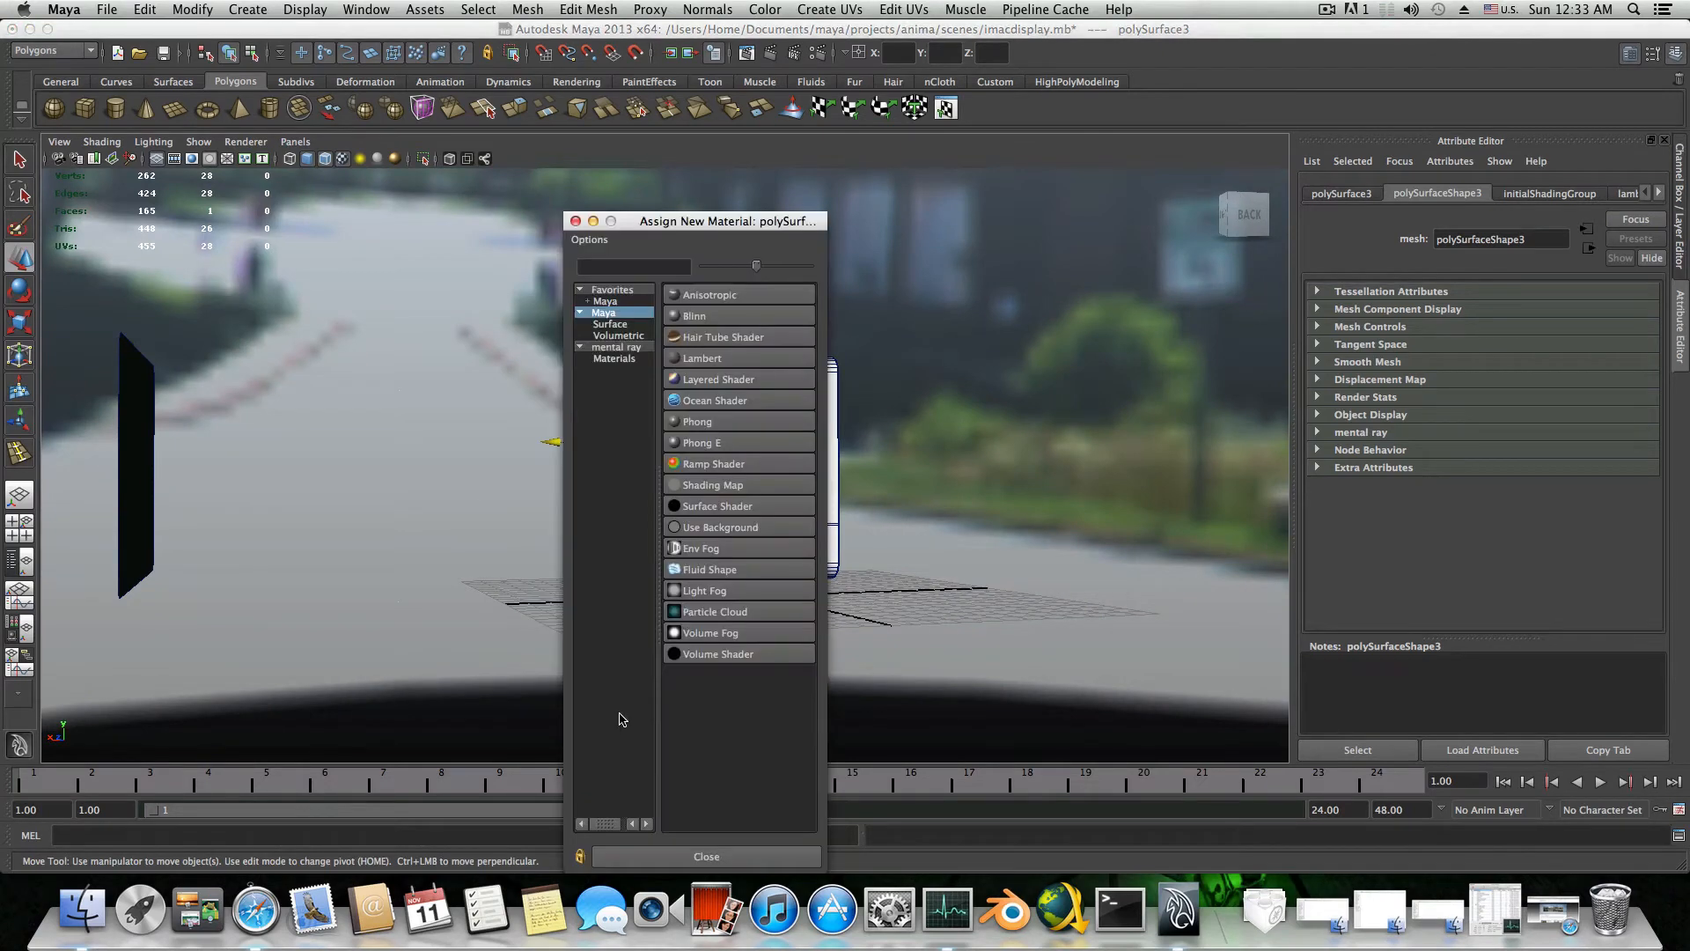
left_click(612, 350)
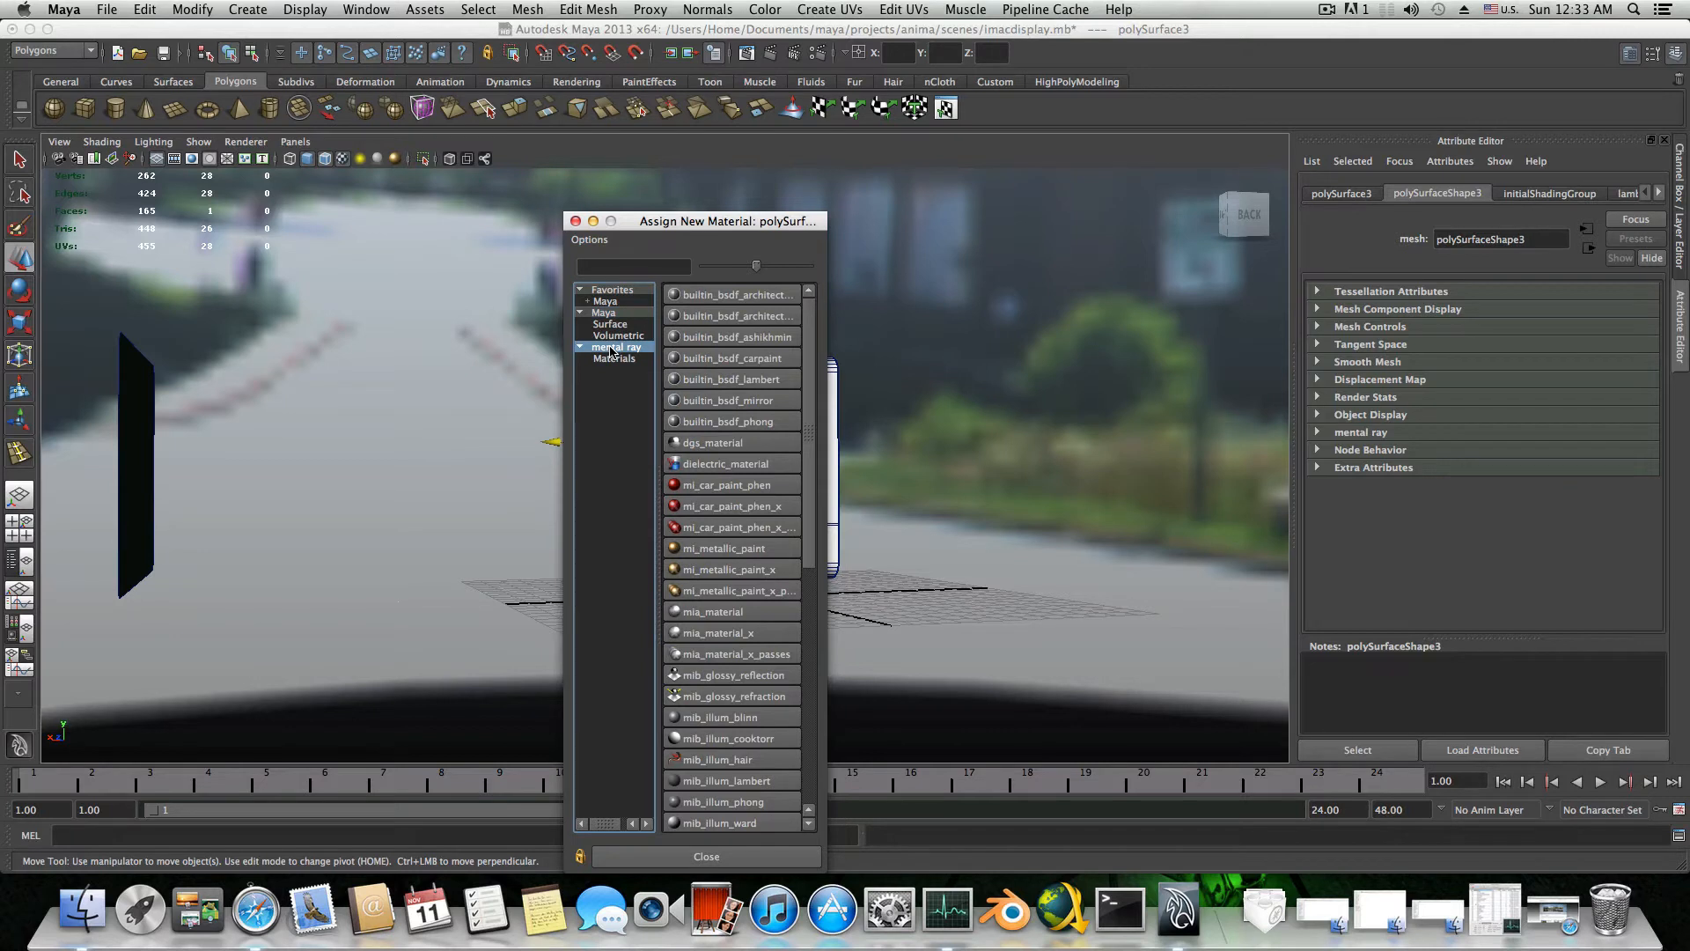
left_click(717, 465)
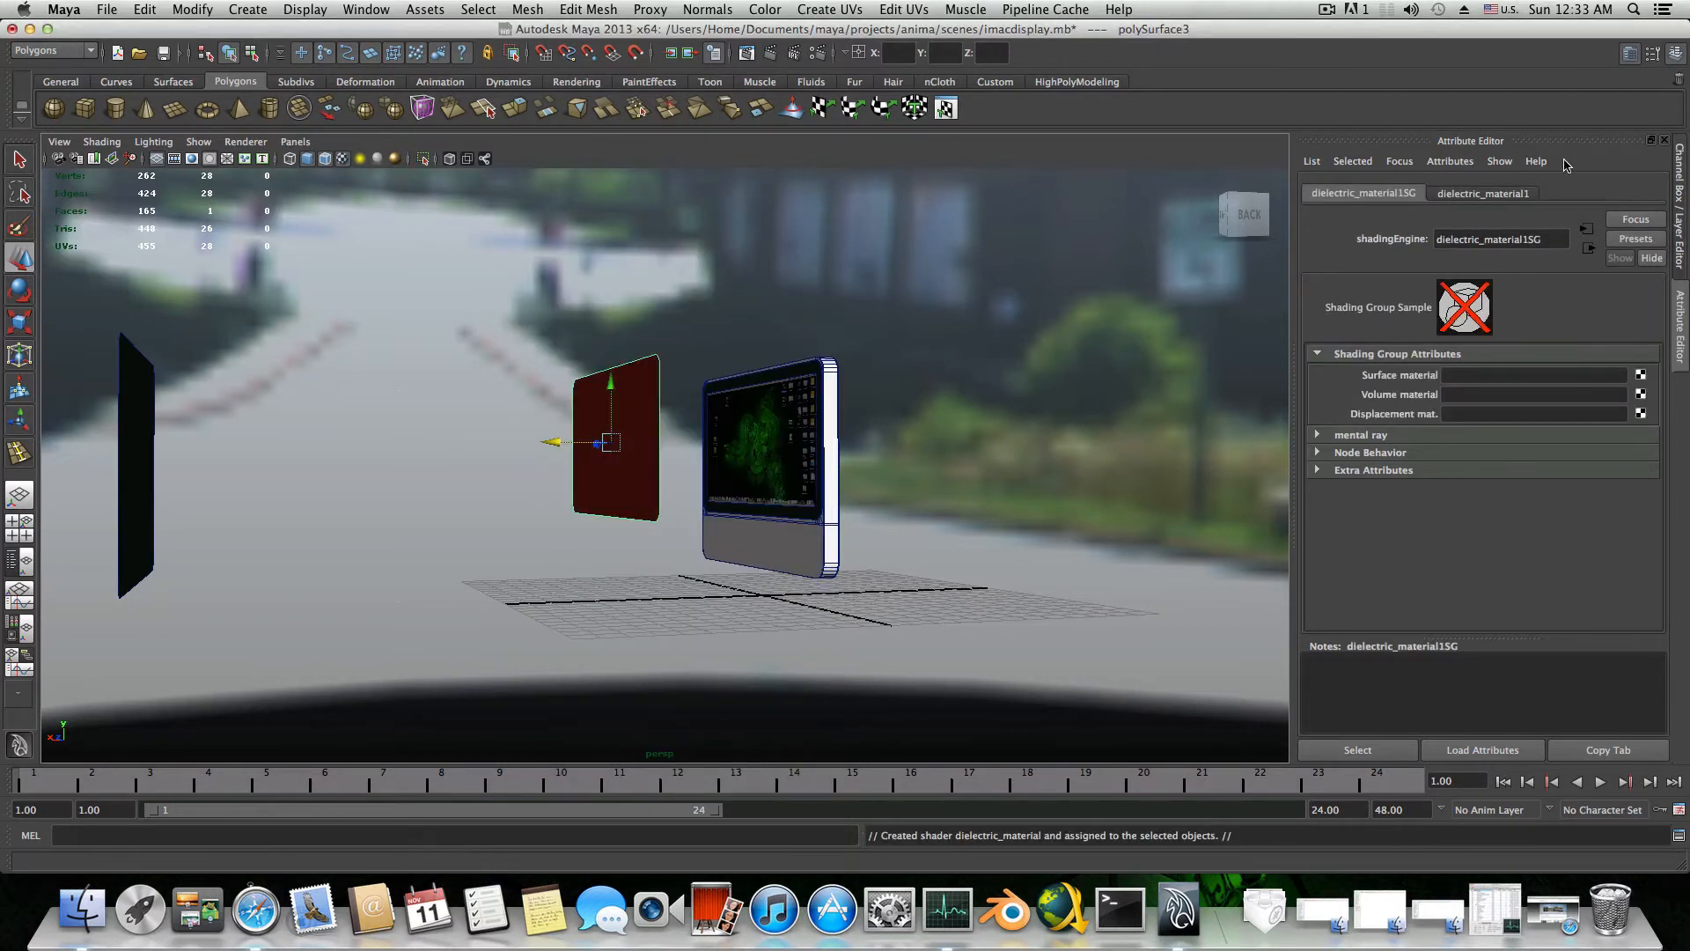
Set the glass panel's dielectric material Index of Refraction to 1.6
left_click(1467, 196)
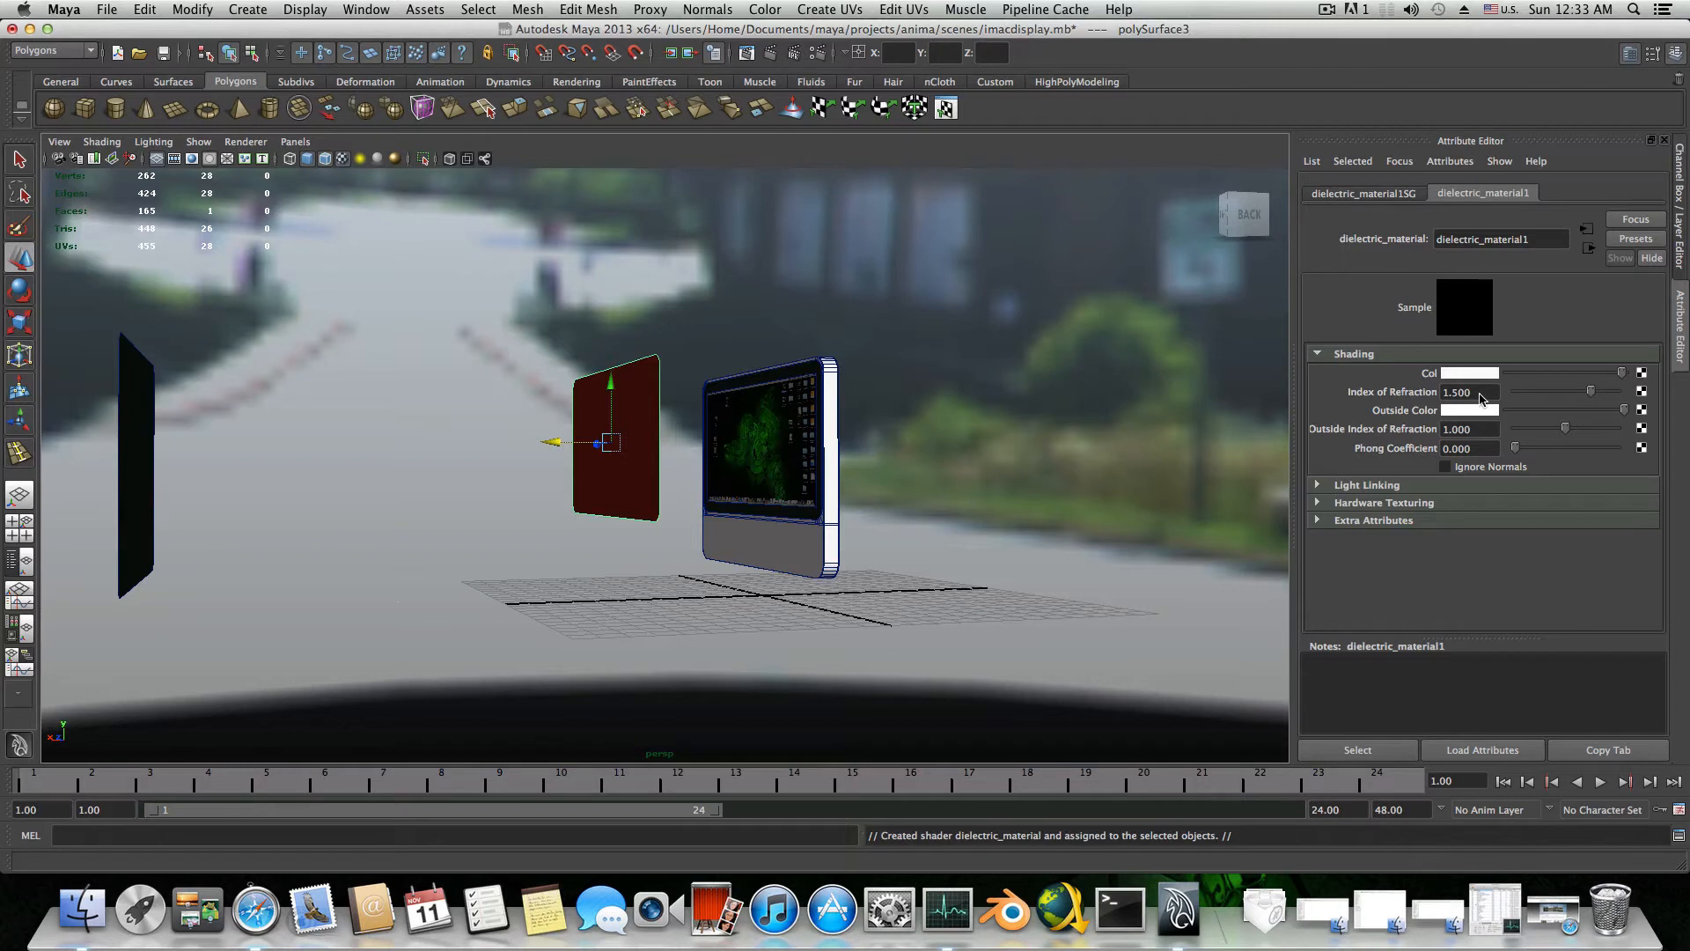
left_click_drag(1482, 398, 1452, 398)
type("6")
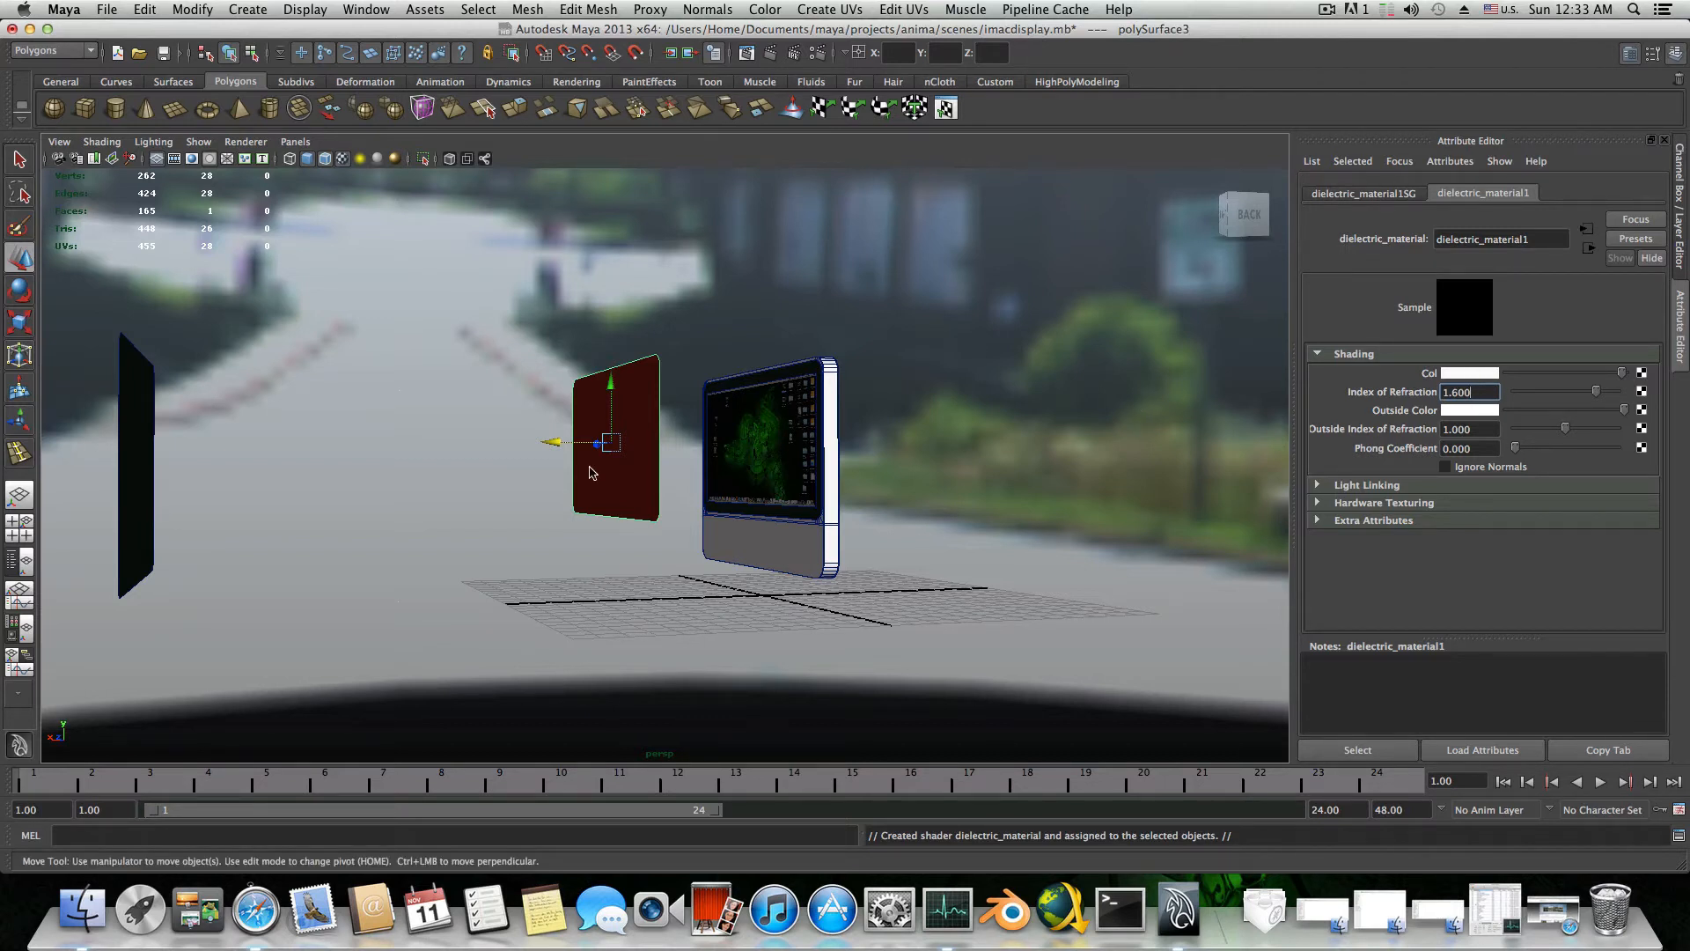
Move the glass panel along its depth axis up to the casing's front and show it in a full-size front view
left_click_drag(562, 445, 974, 533)
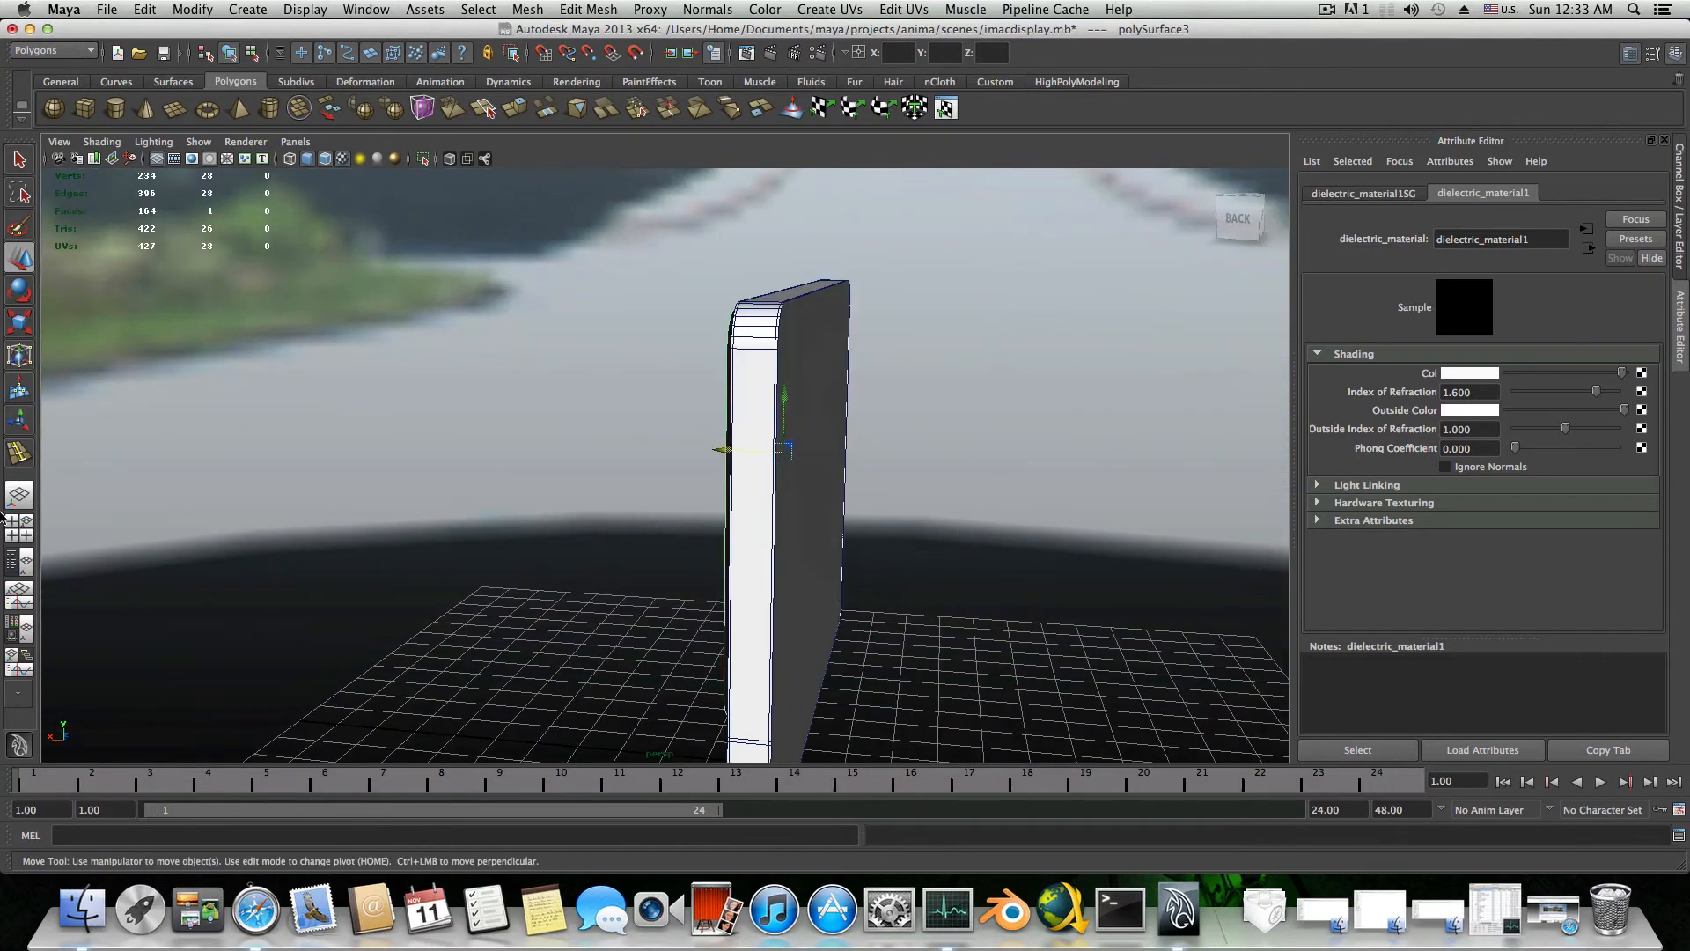
left_click(12, 529)
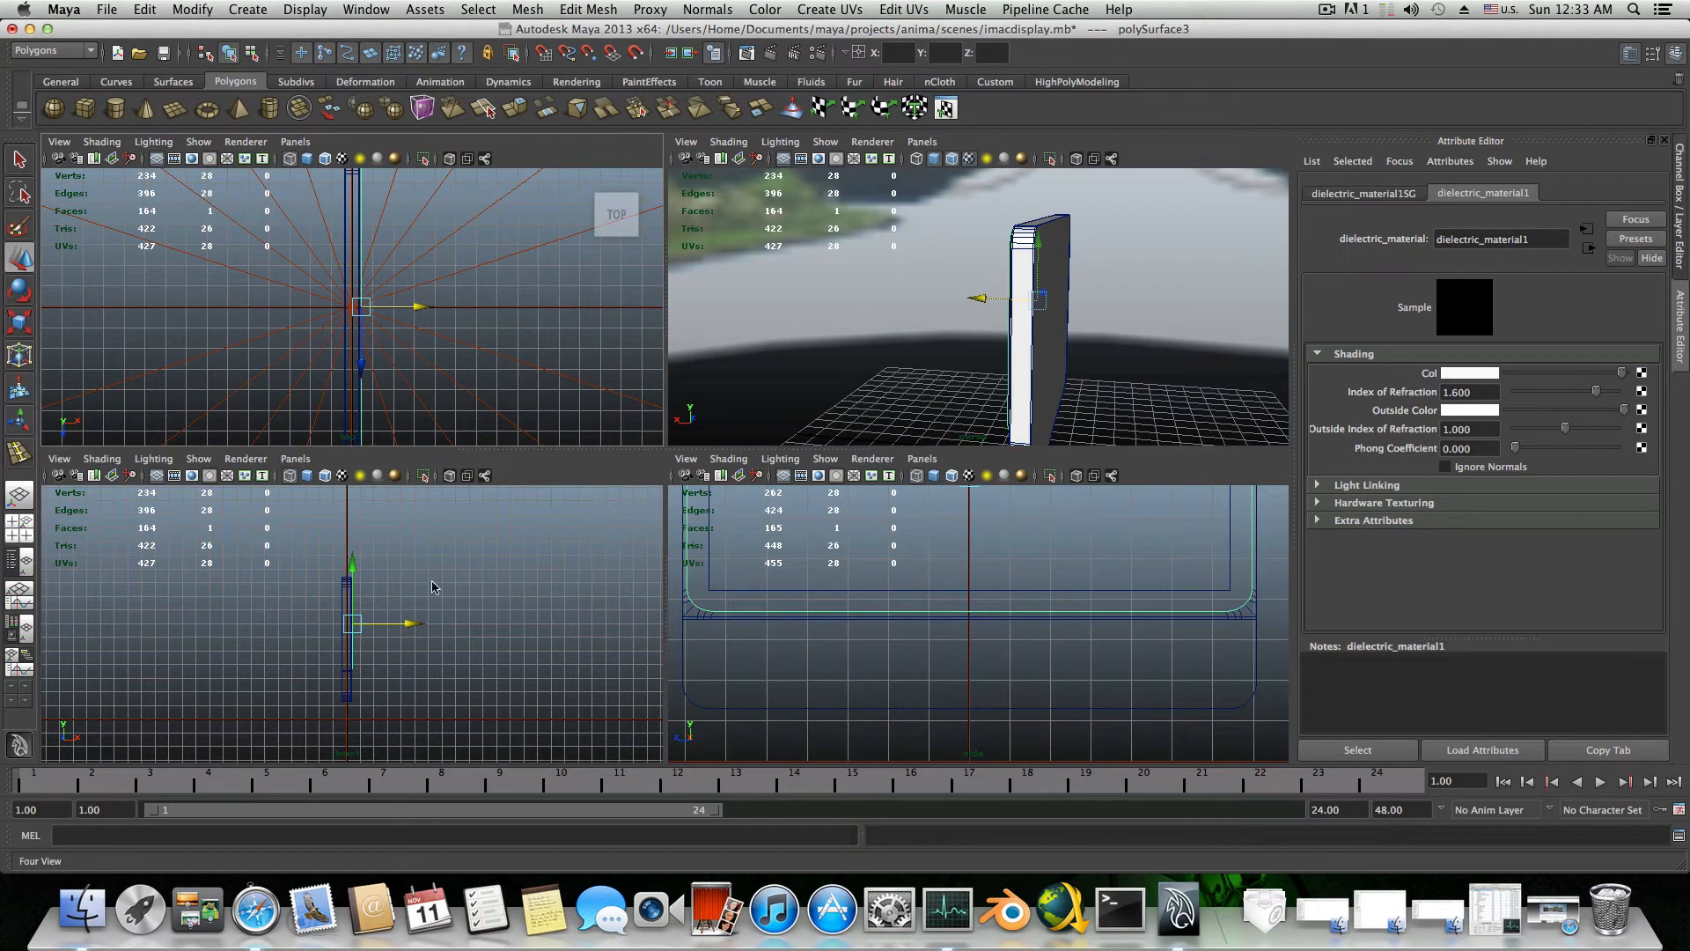
scroll(386, 634, "up", 4)
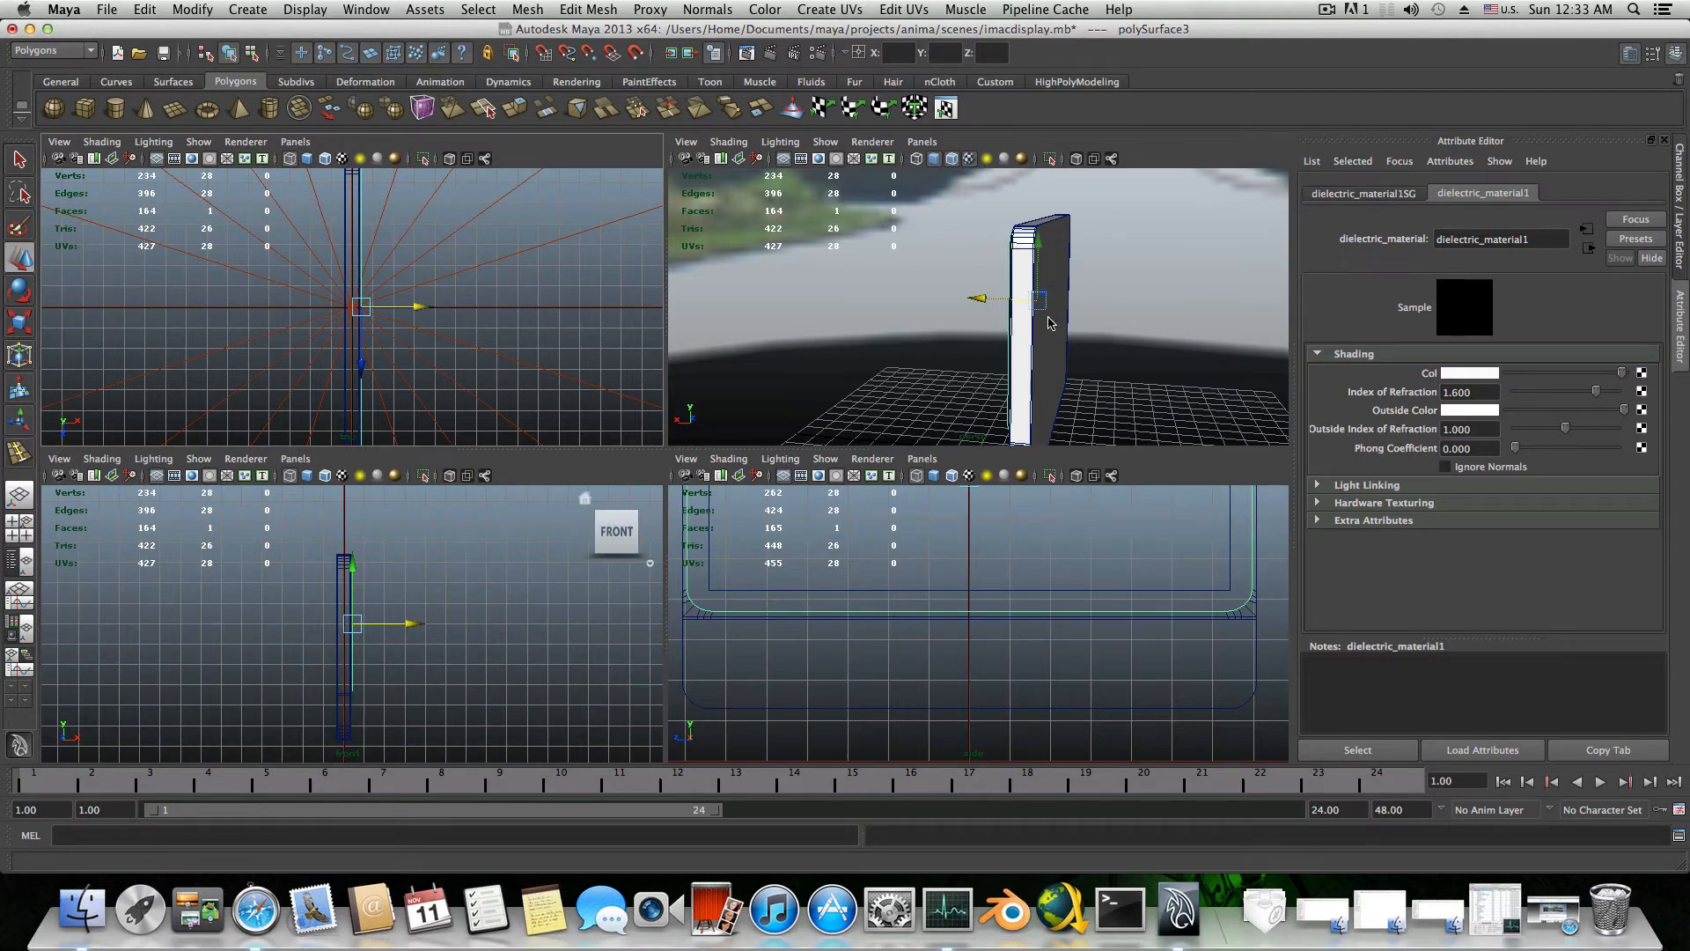
scroll(942, 329, "down", 5)
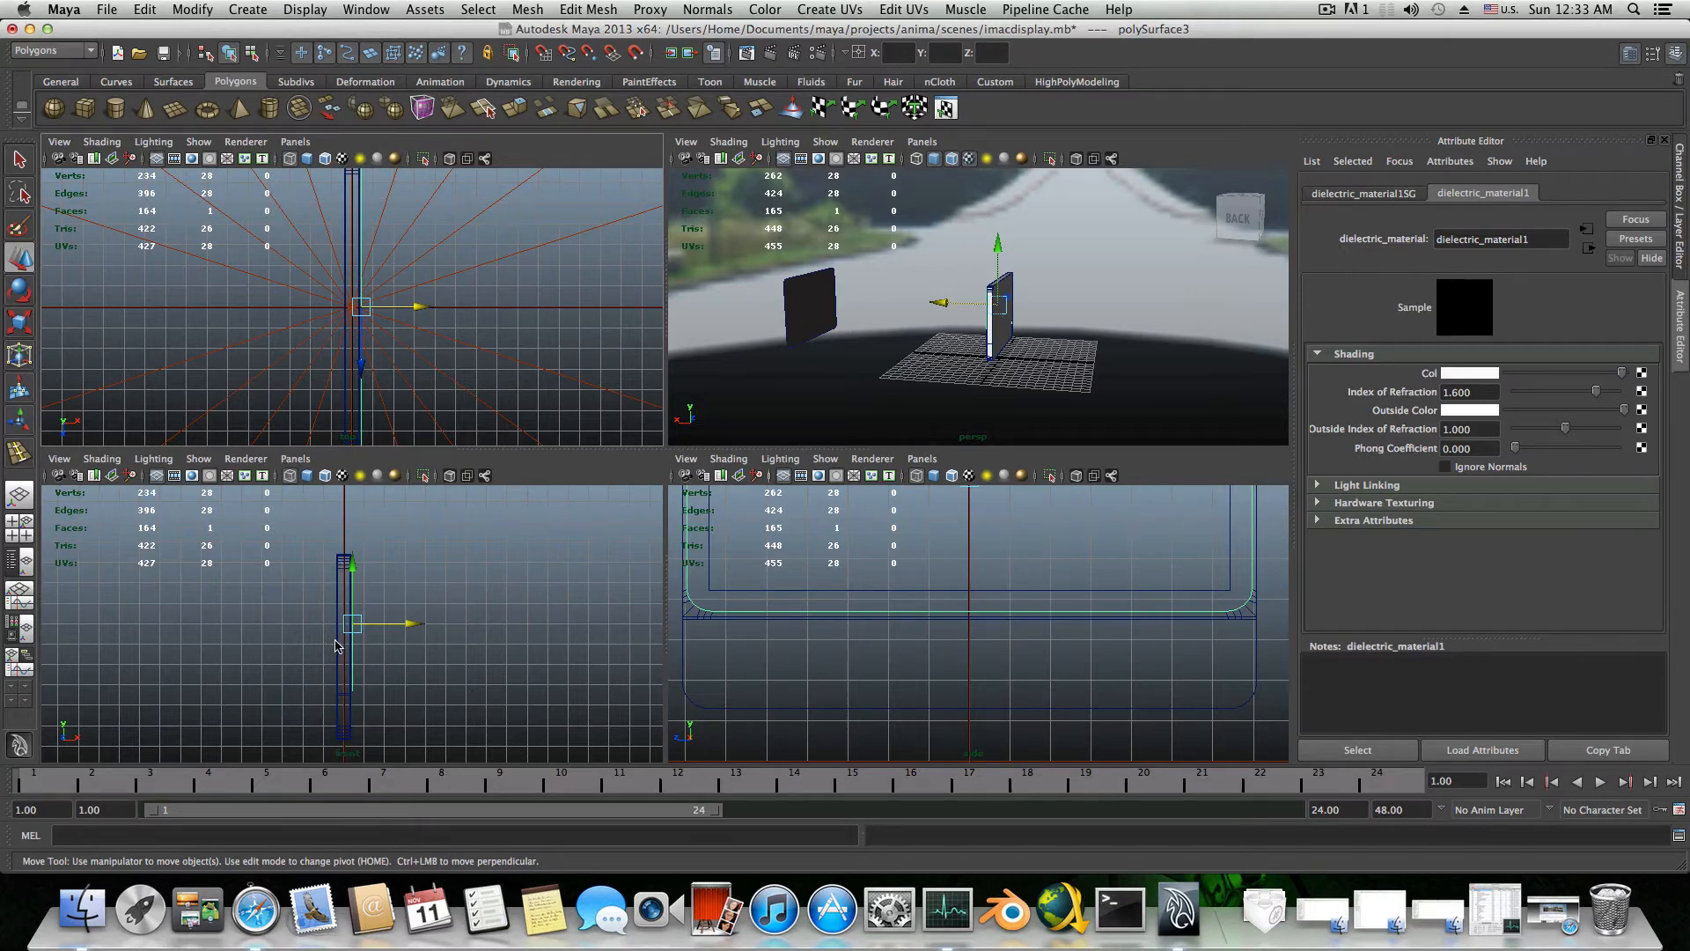
key("space")
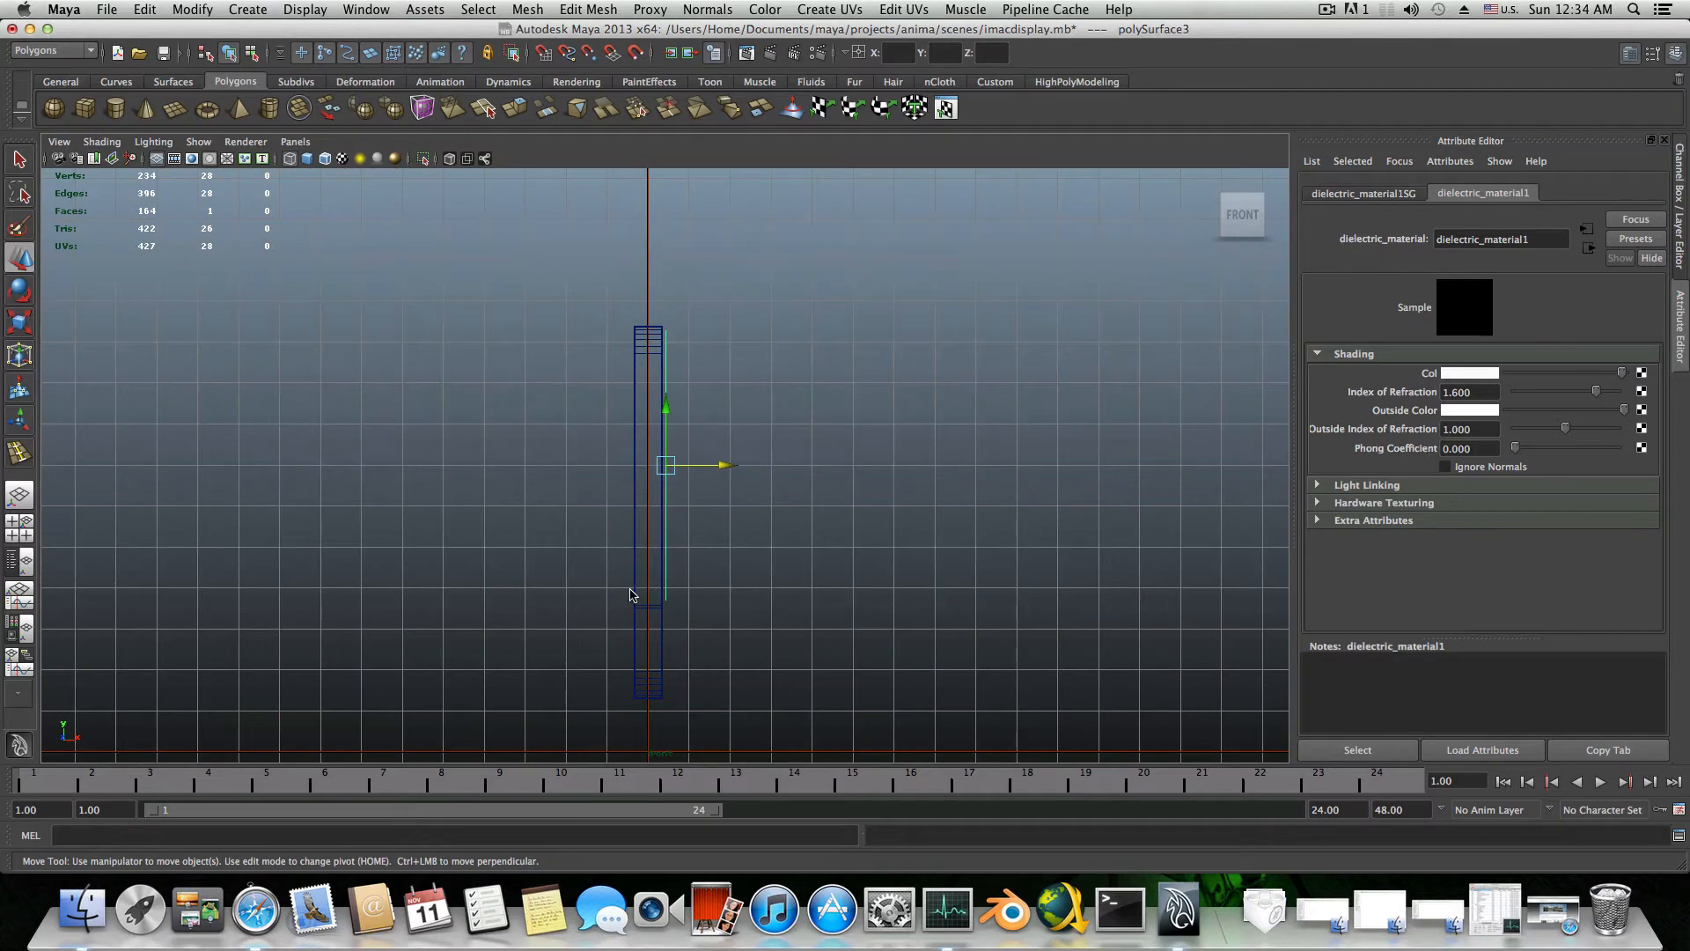
scroll(630, 592, "up", 4)
scroll(622, 632, "up", 1)
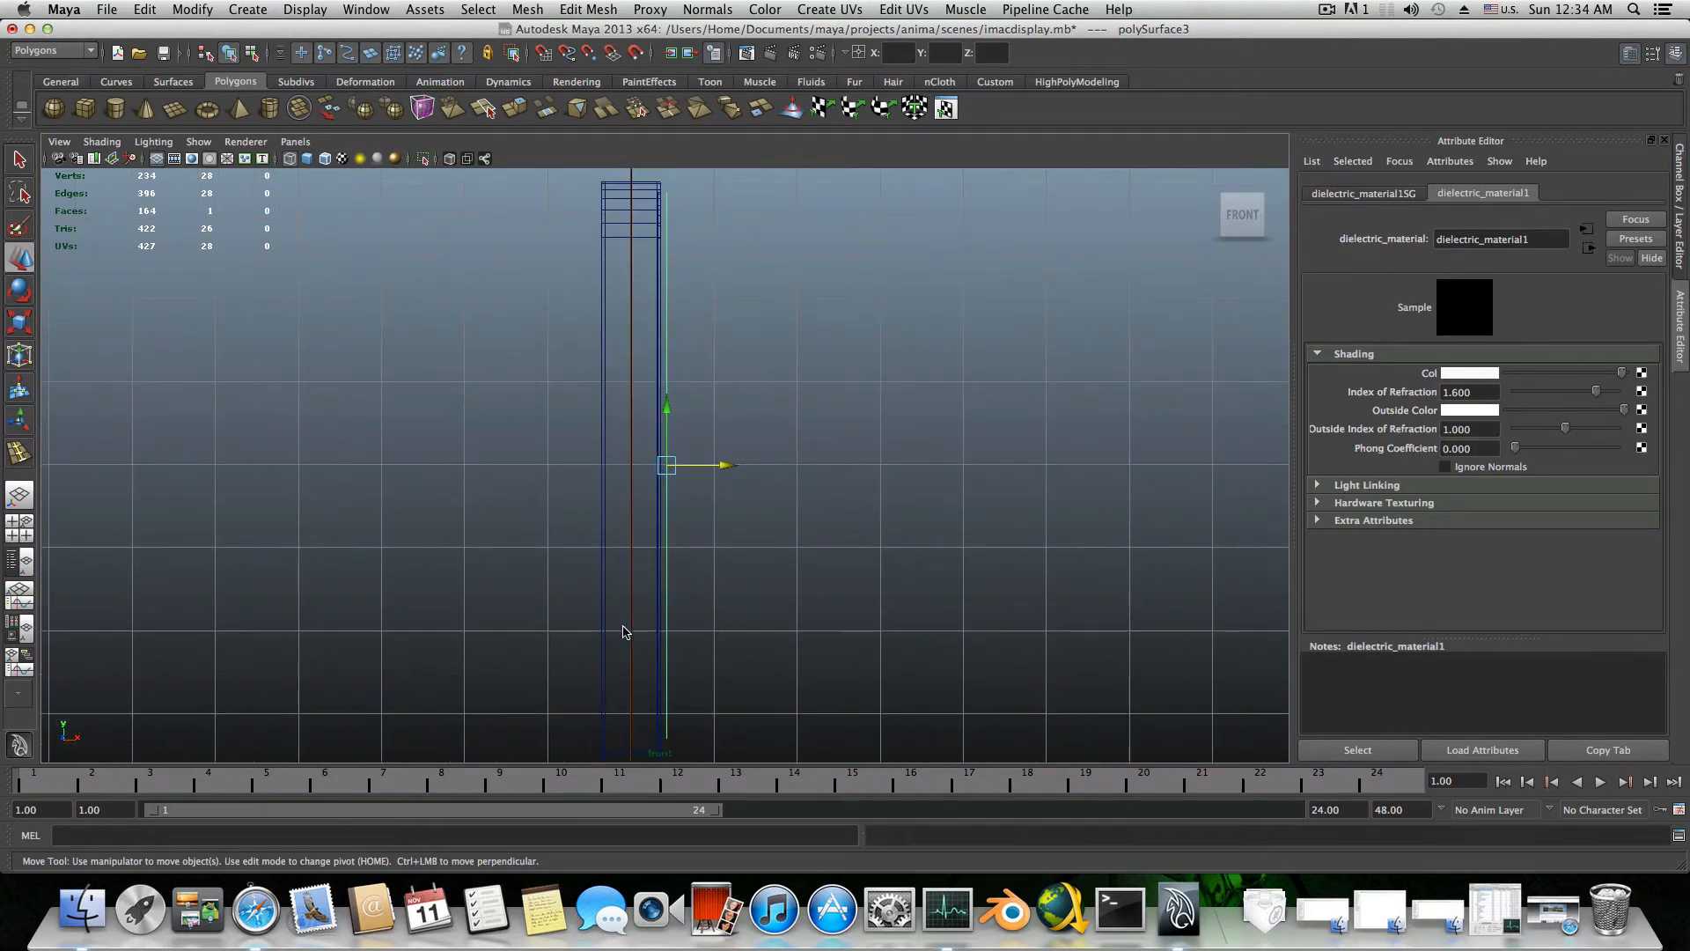
scroll(692, 554, "down", 3)
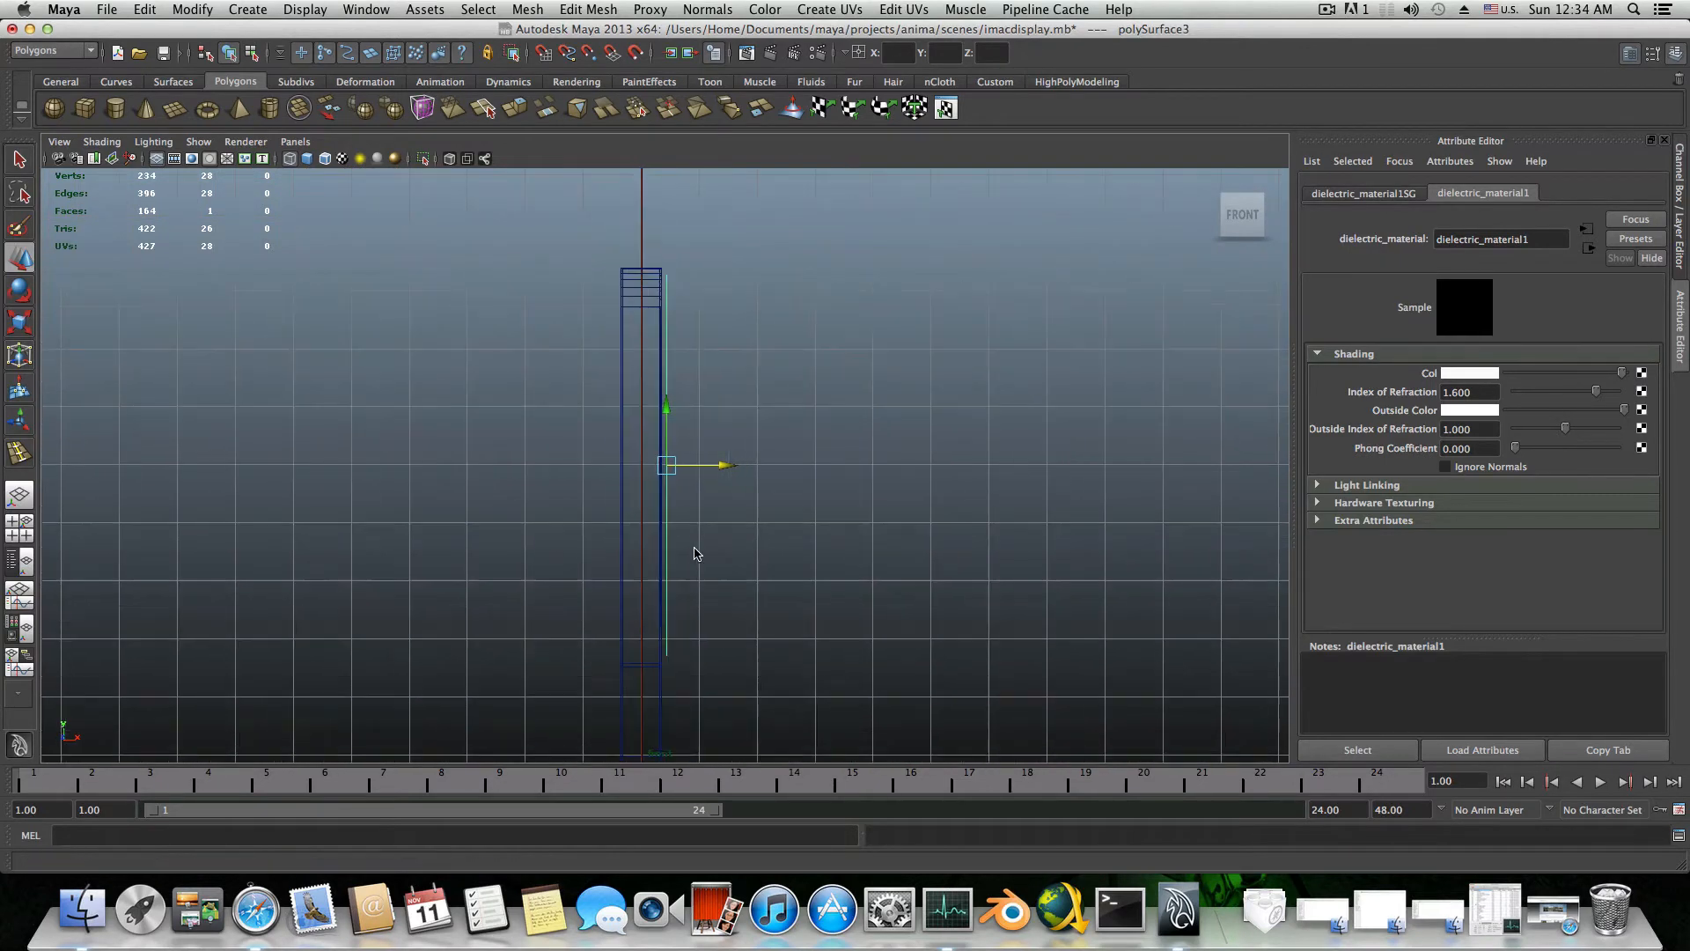
scroll(695, 553, "up", 1)
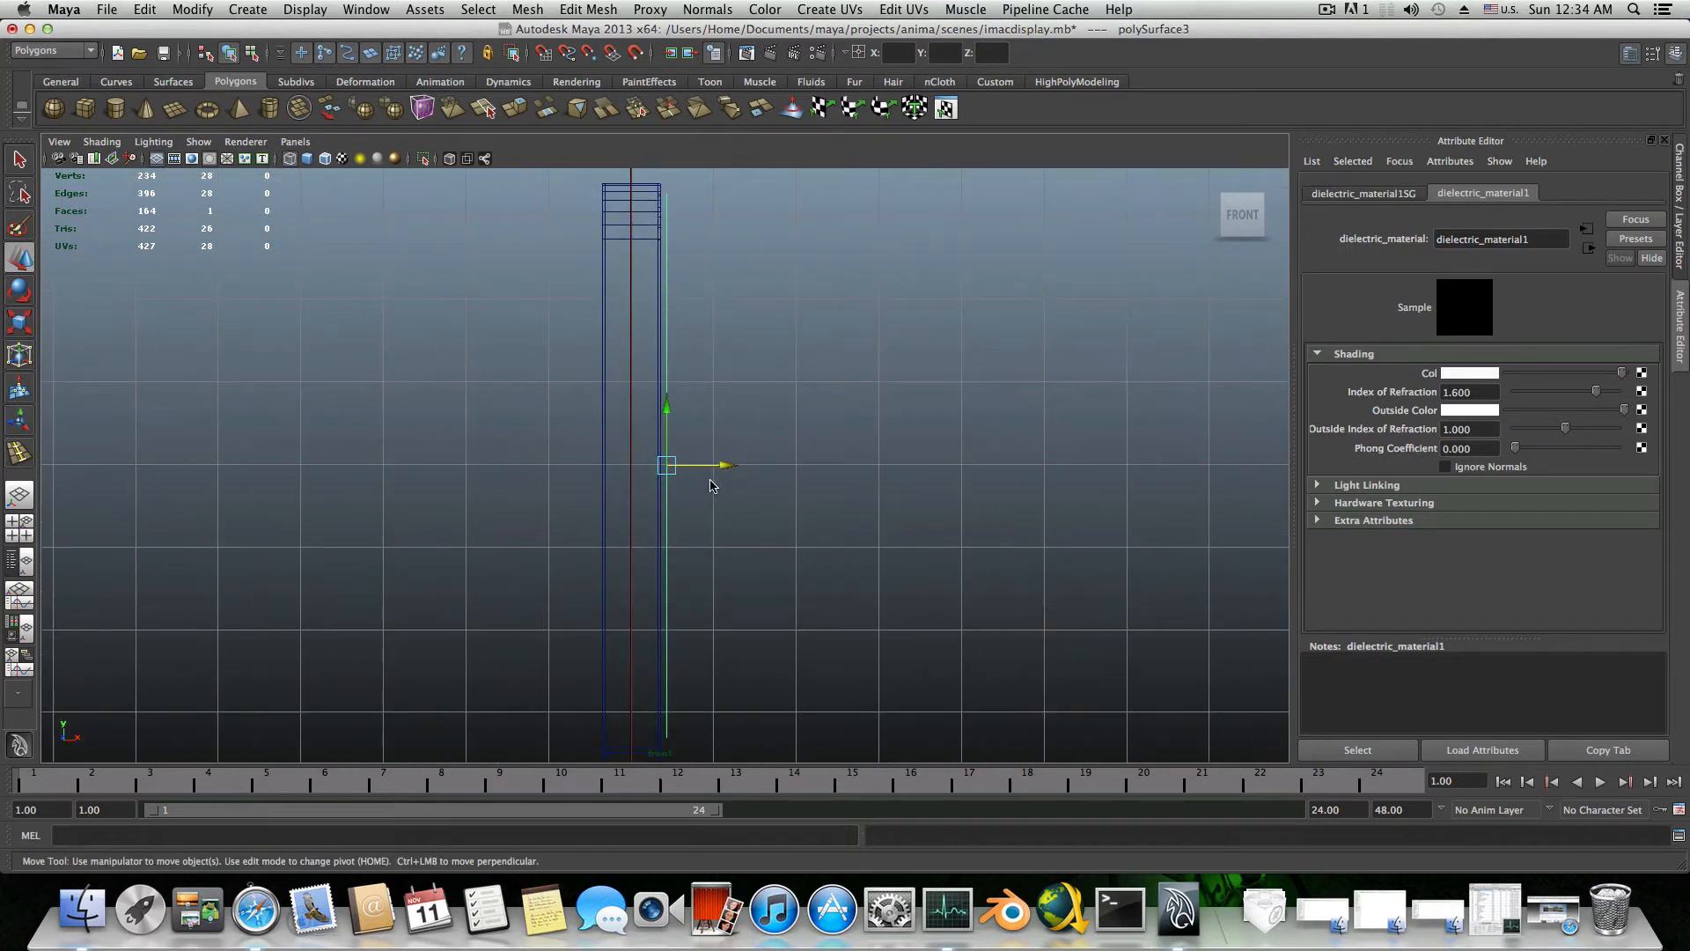
Reposition the glass panel in the front view so it sits just in front of the casing, at X about 0.352
left_click_drag(730, 467, 820, 475)
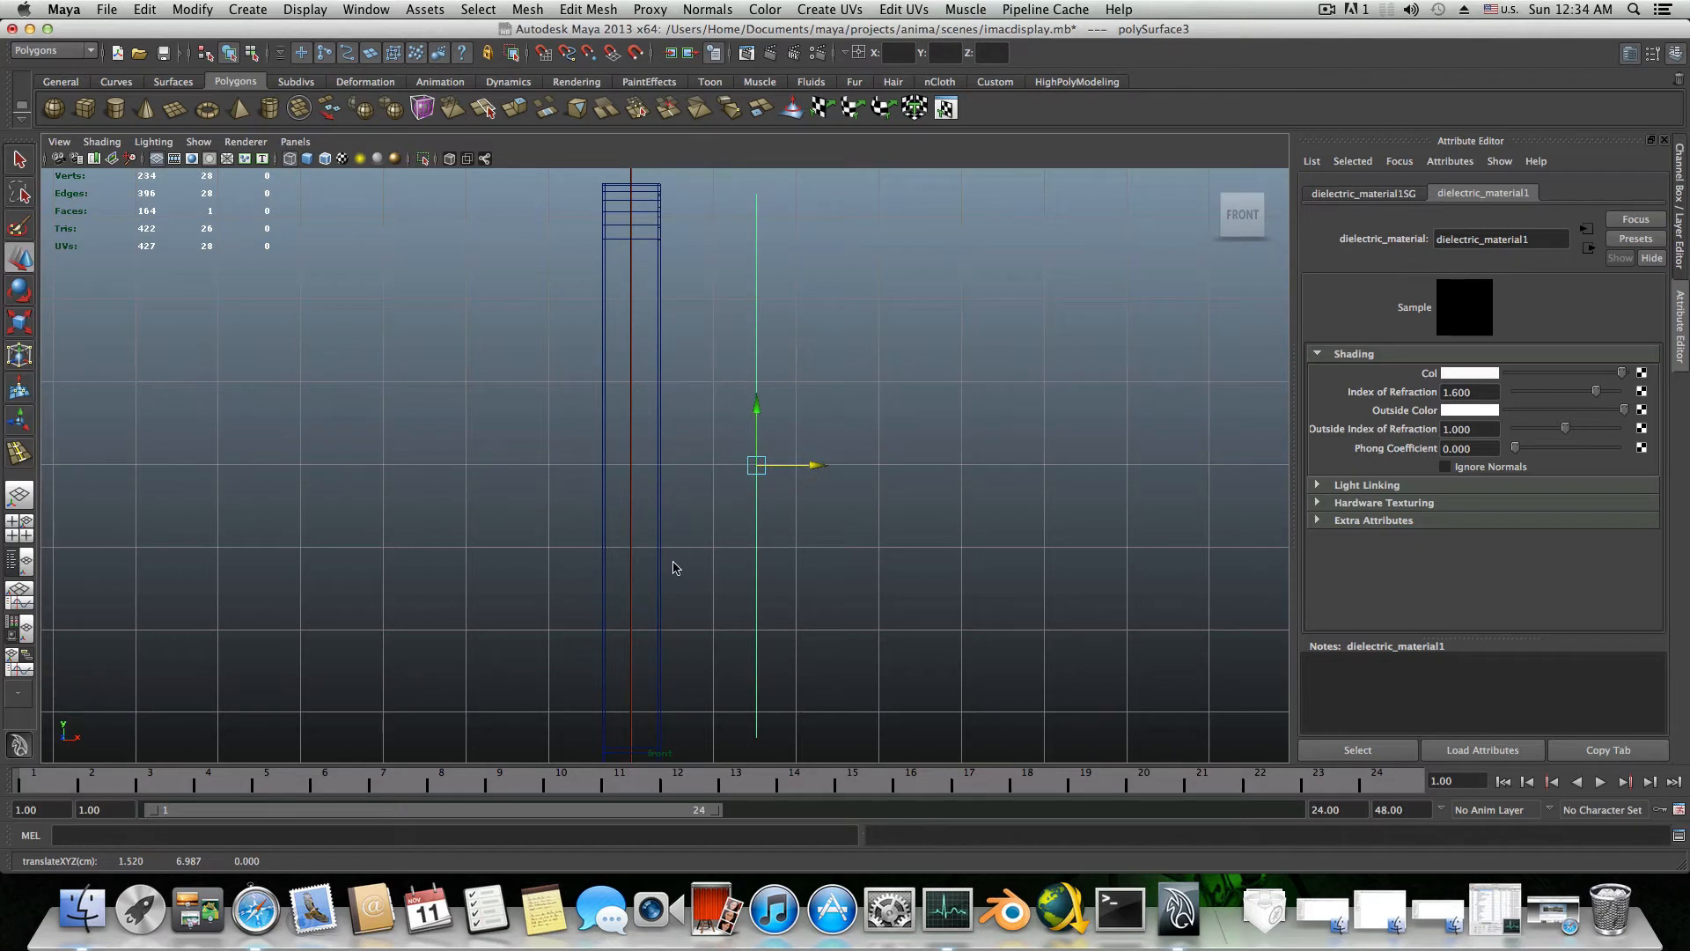
scroll(685, 561, "up", 1)
middle_click_drag(685, 560, 689, 480, "alt")
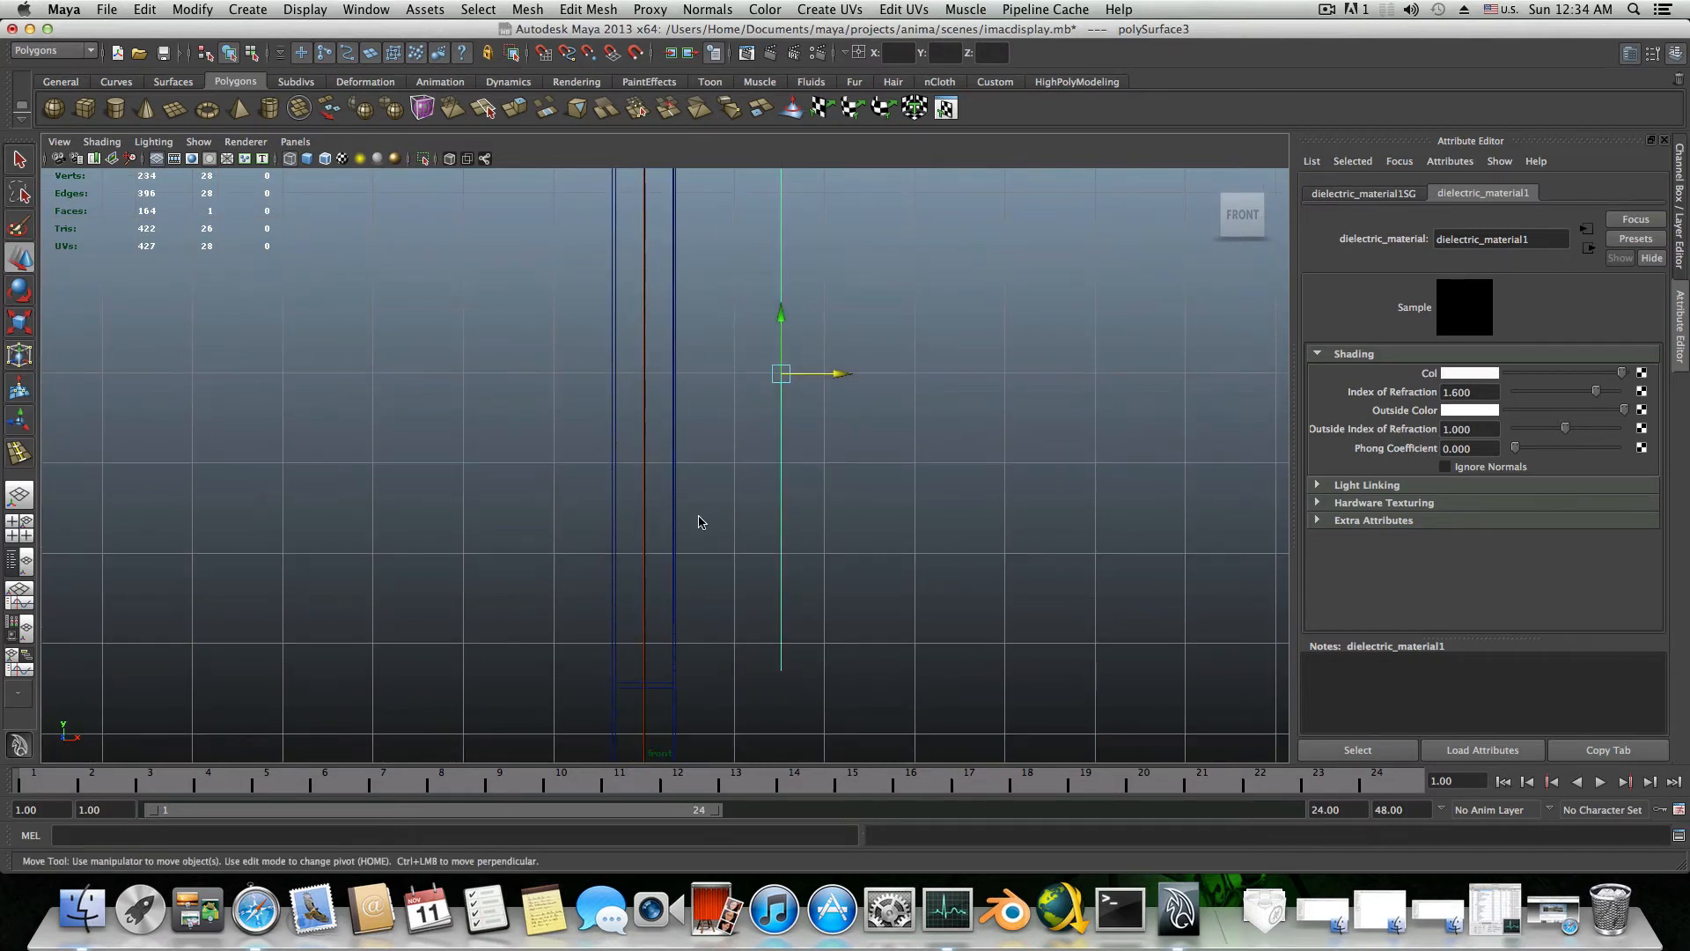
scroll(698, 522, "up", 5)
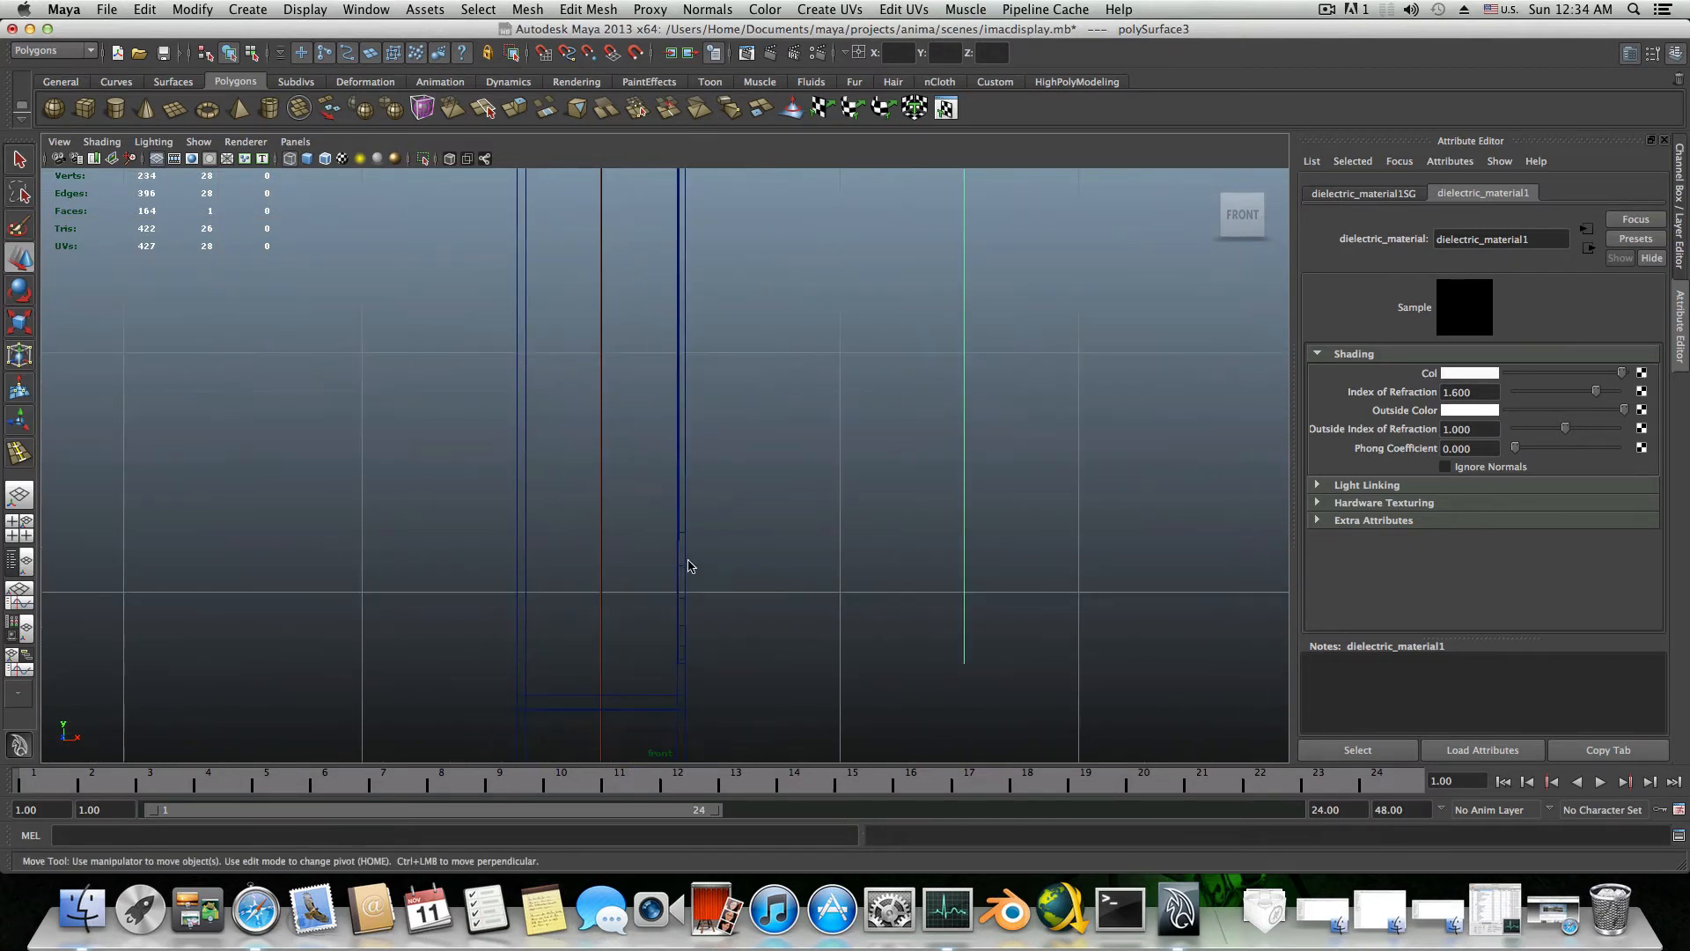
right_click_drag(1064, 282, 1012, 315, "alt")
middle_click_drag(1012, 314, 1018, 351, "alt")
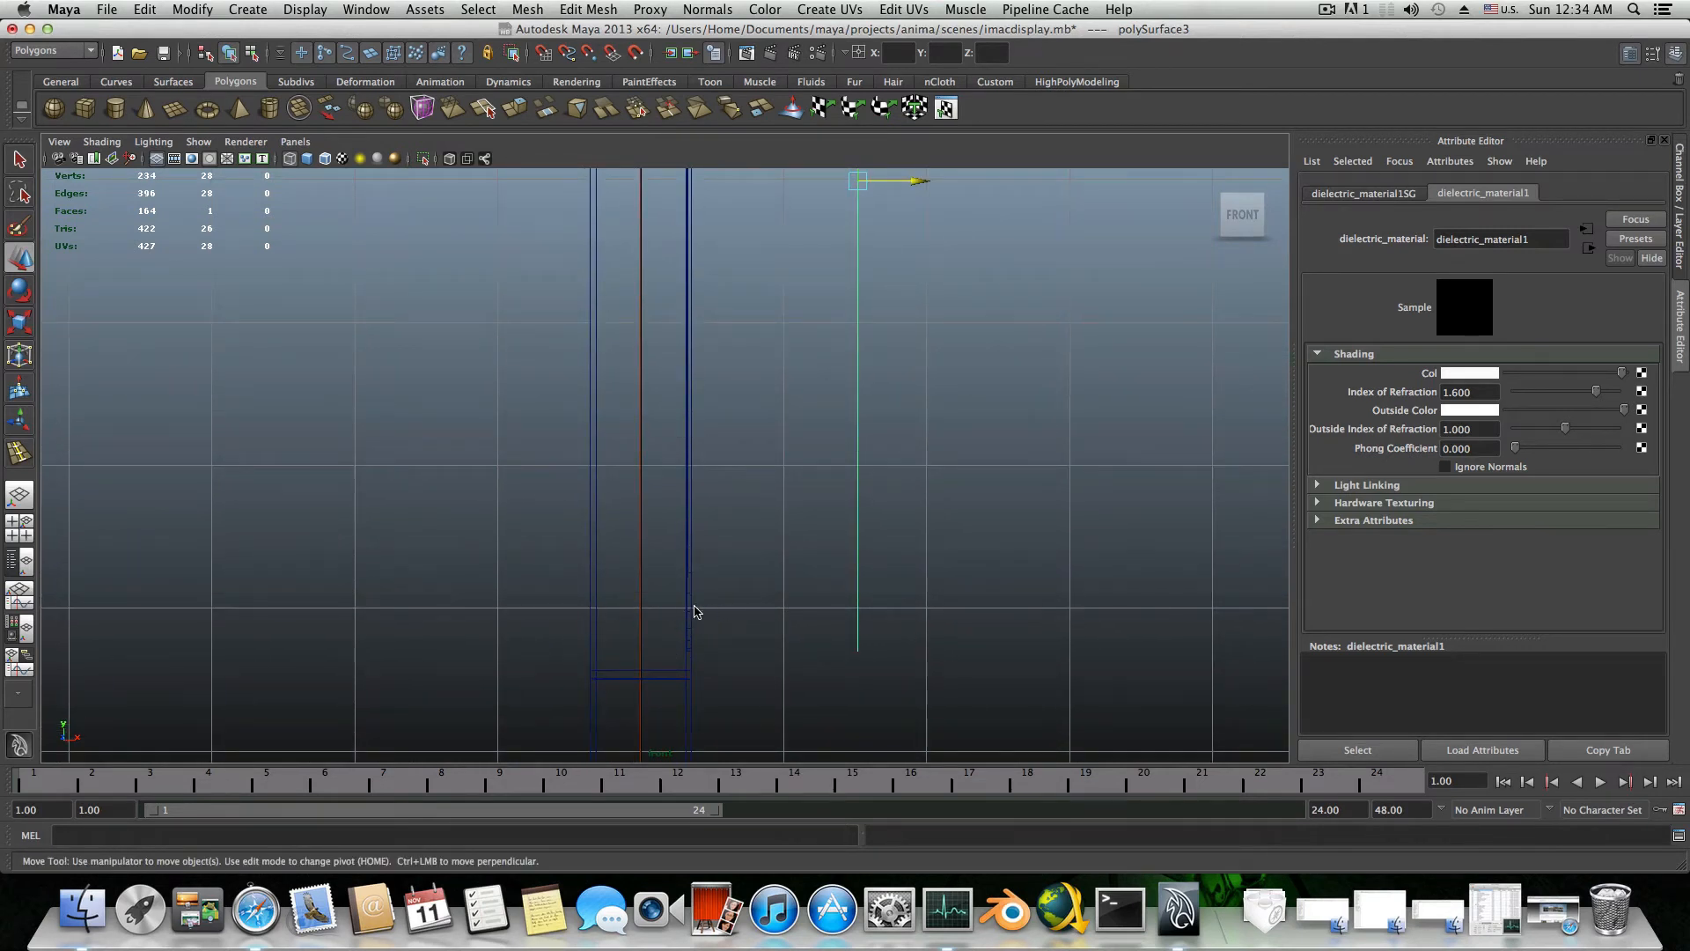
left_click_drag(918, 187, 753, 184)
scroll(759, 464, "up", 5)
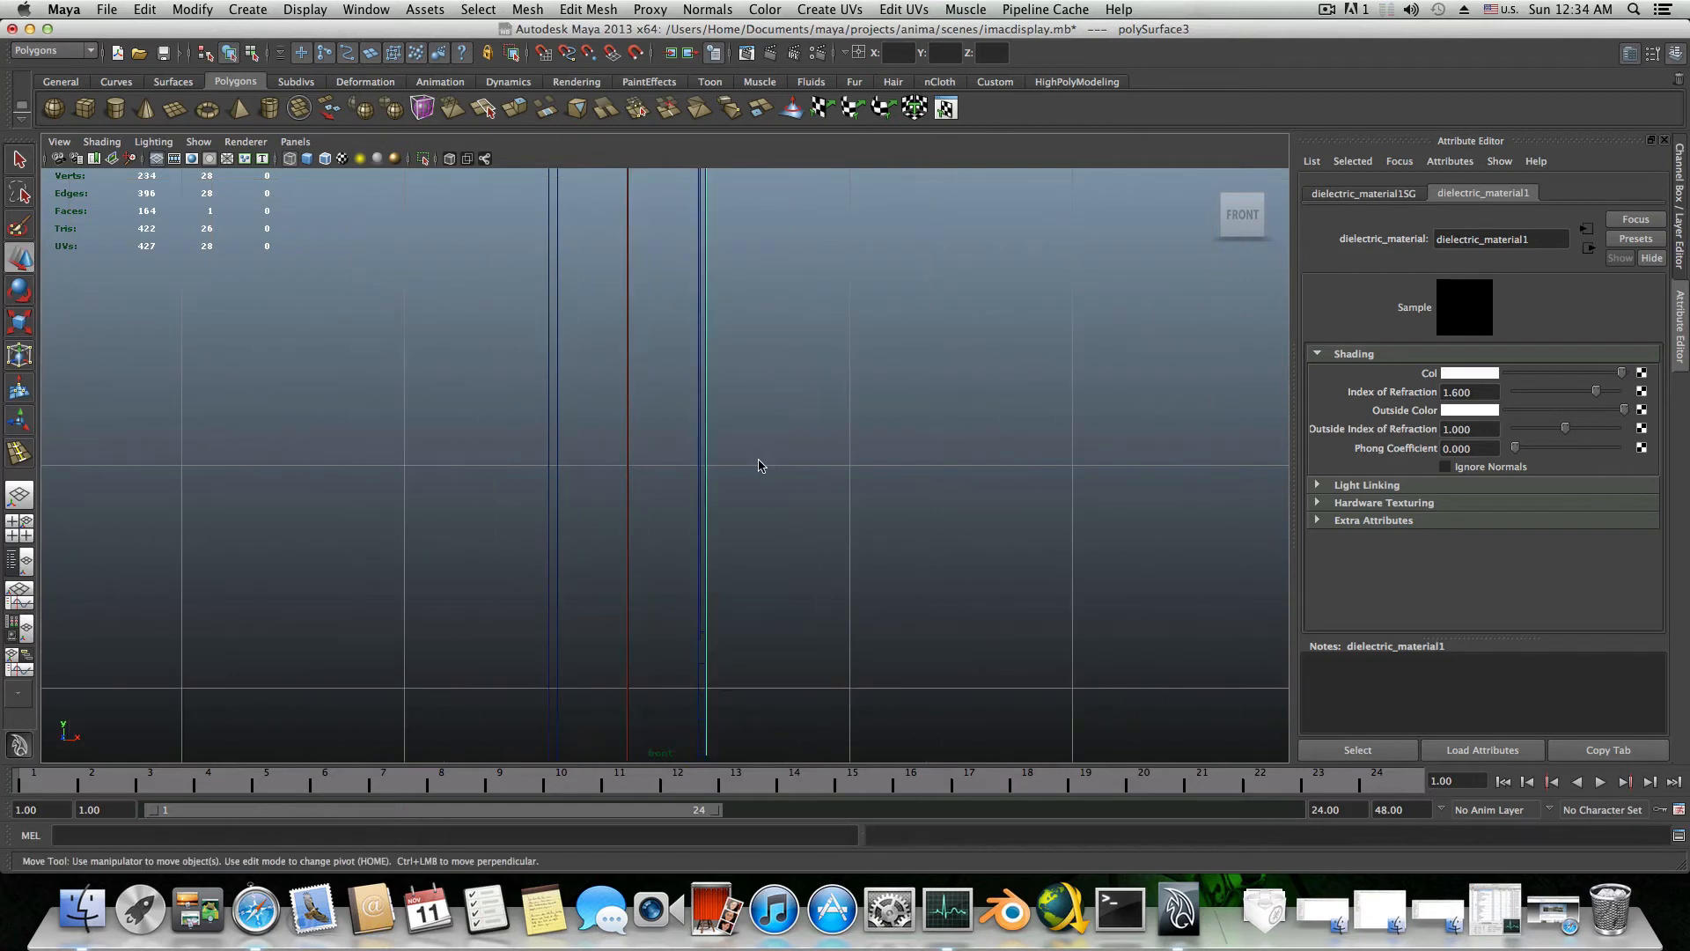
scroll(755, 487, "up", 3)
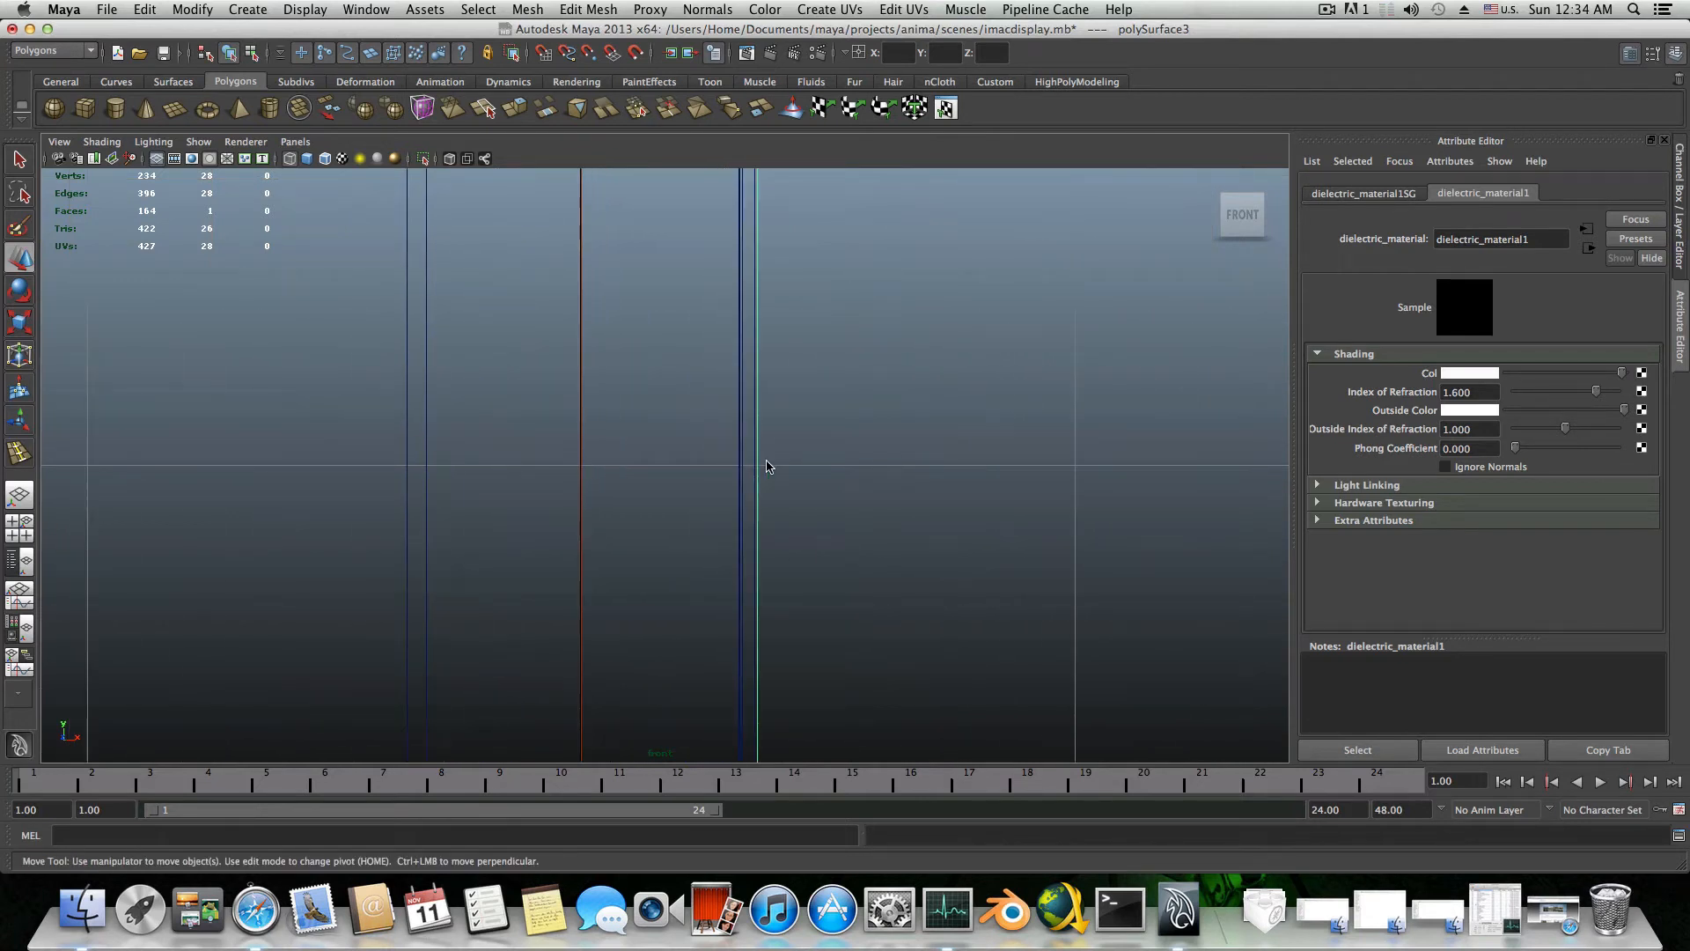
scroll(777, 528, "down", 6)
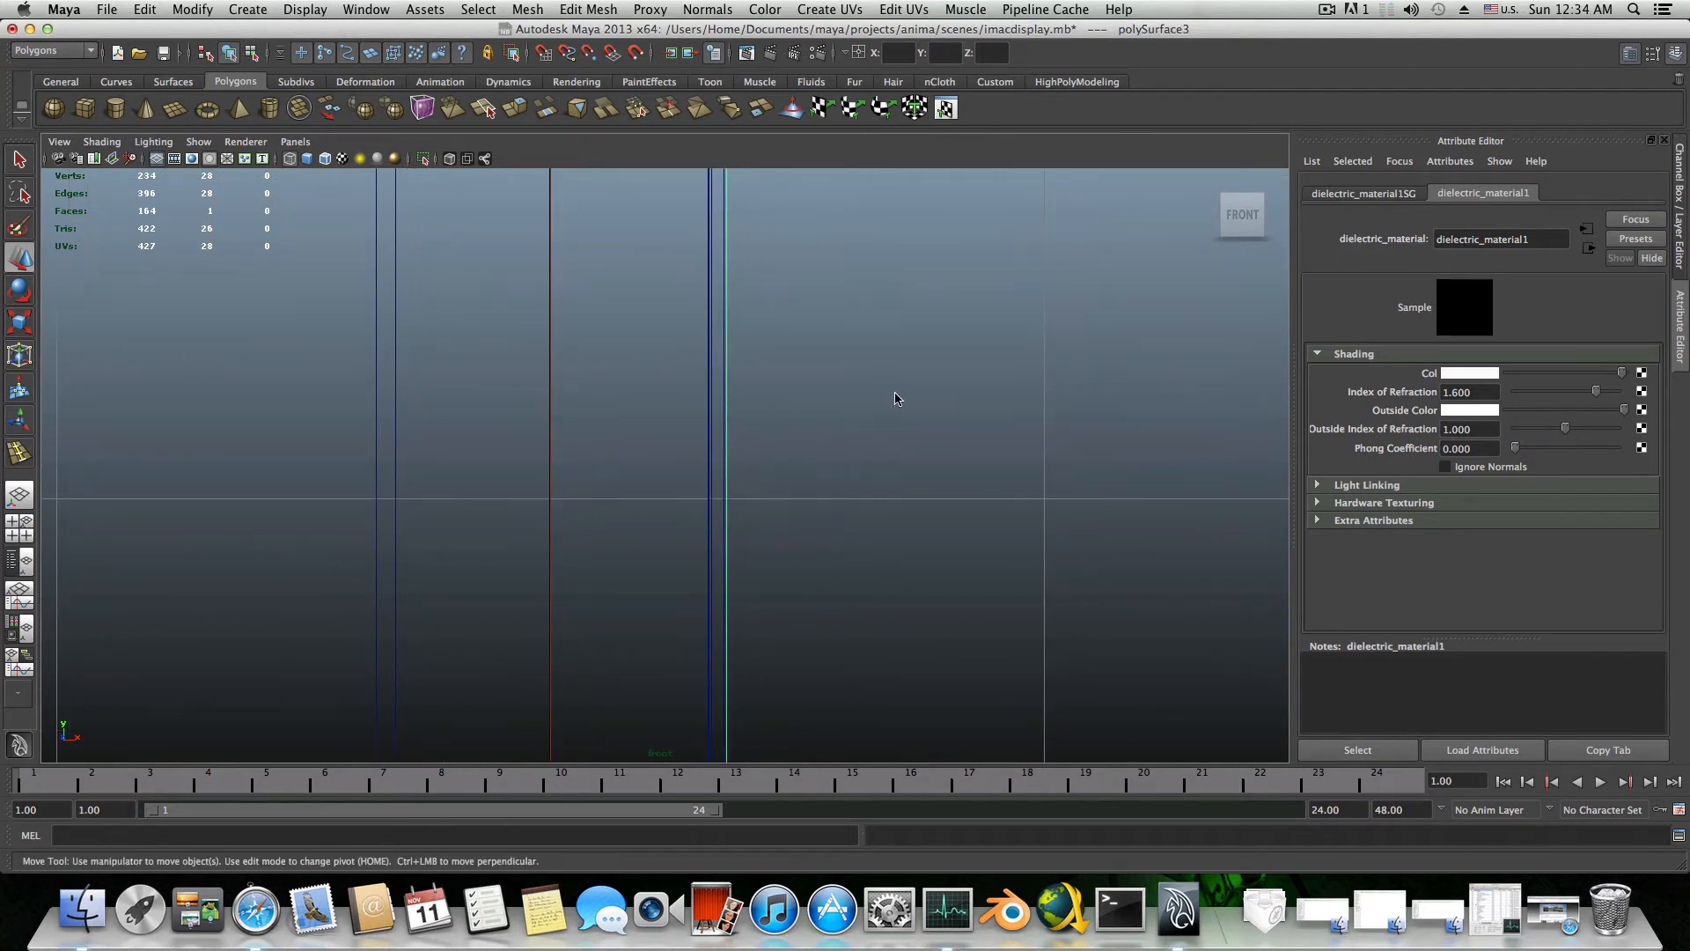
scroll(836, 348, "up", 3)
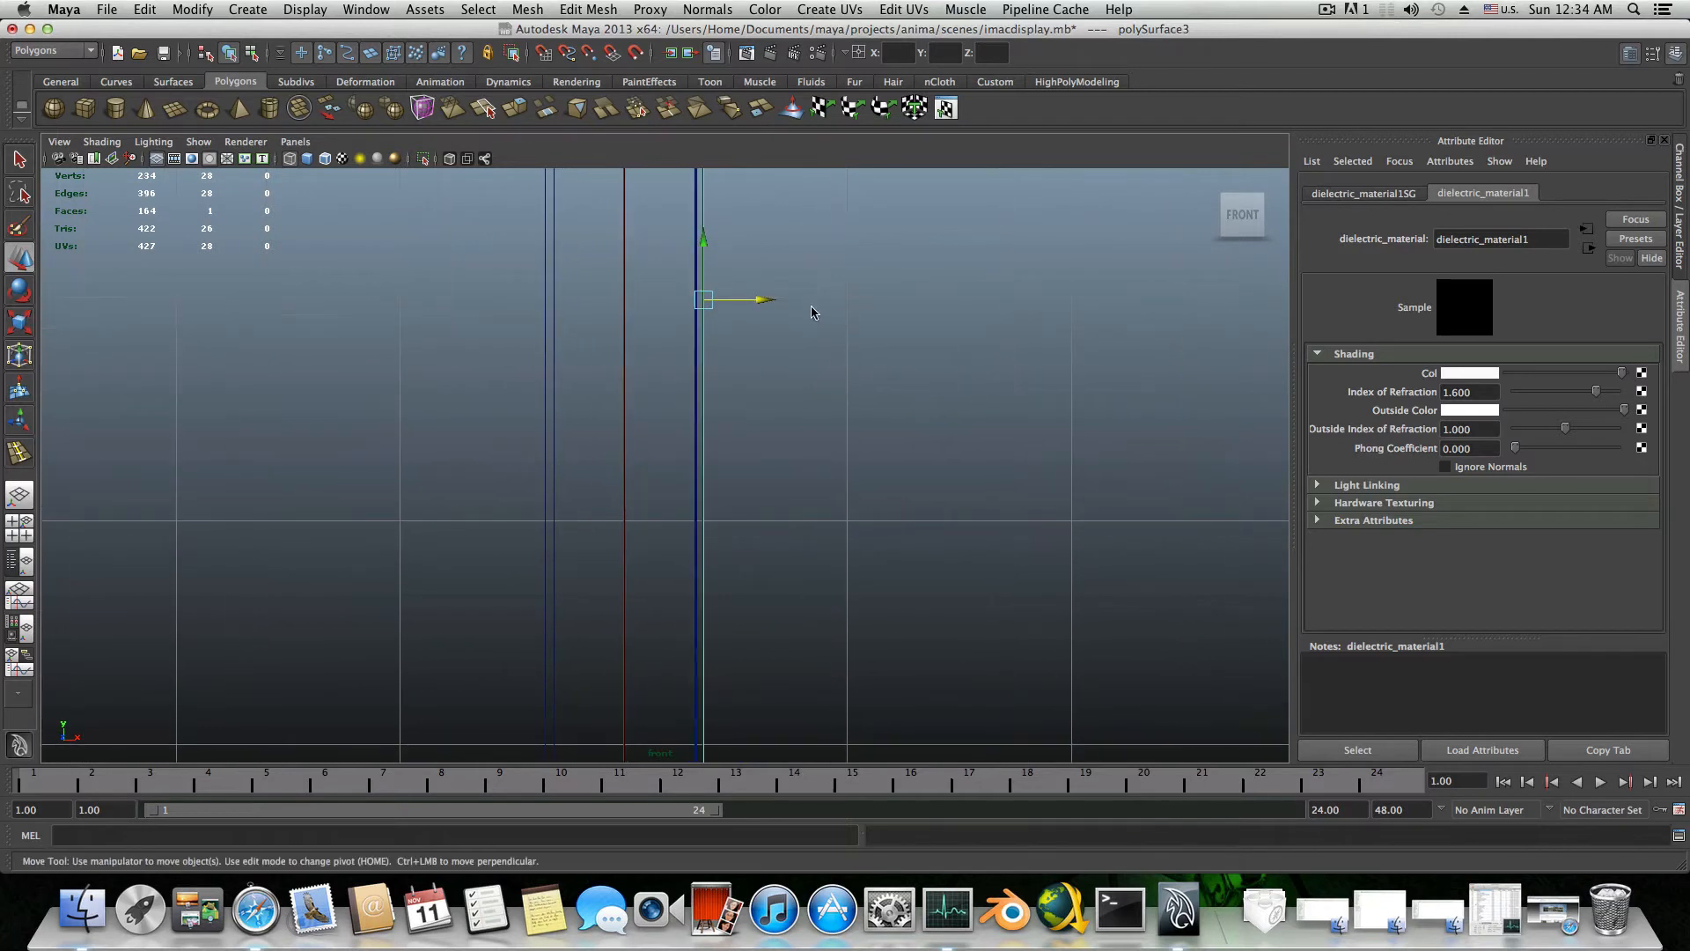
left_click_drag(761, 303, 760, 306)
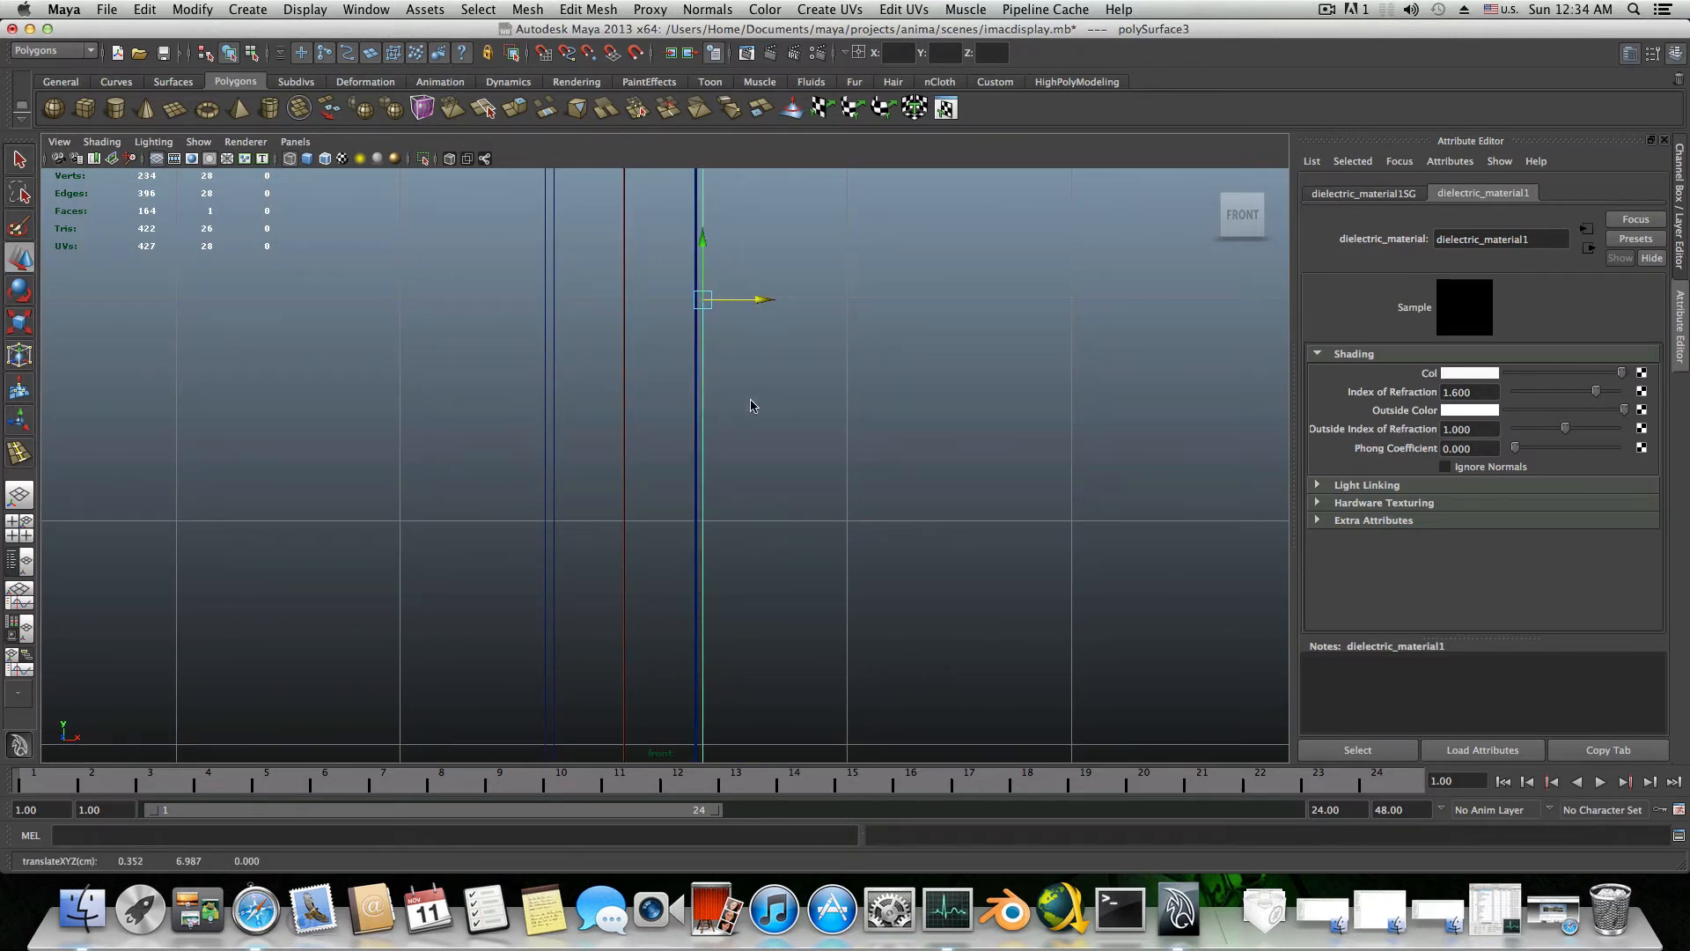
Examine the gap between the glass panel and casing in the front view, and the panel's fit in the perspective view
scroll(750, 406, "up", 10)
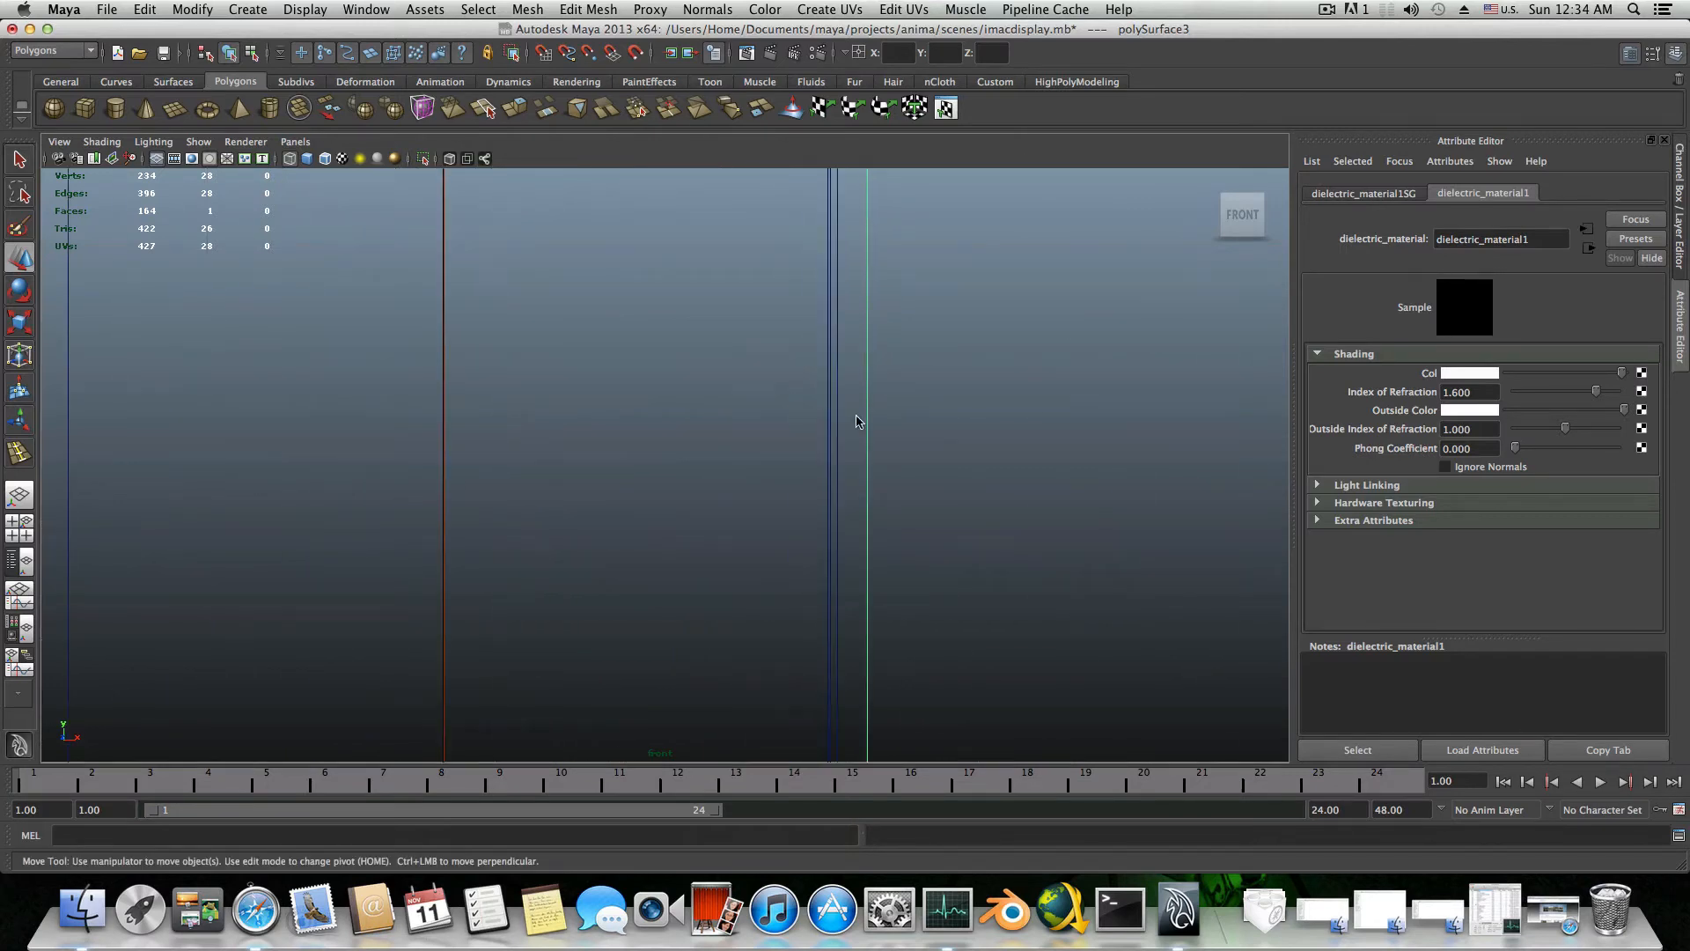
scroll(920, 394, "down", 10)
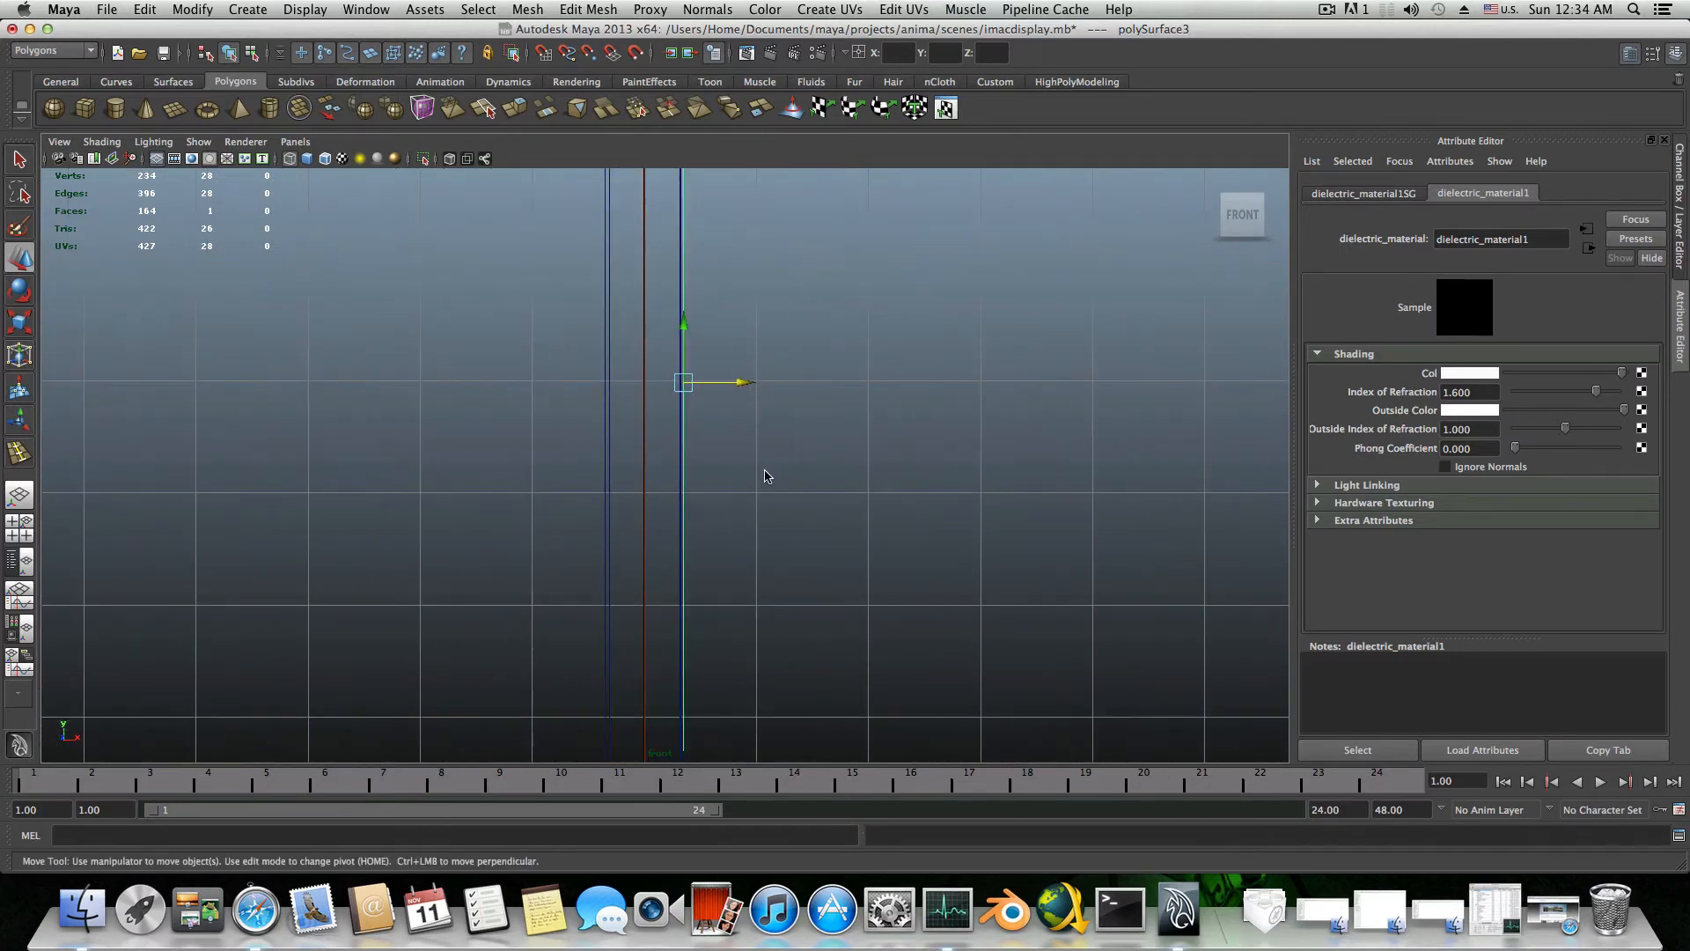
scroll(764, 476, "up", 8)
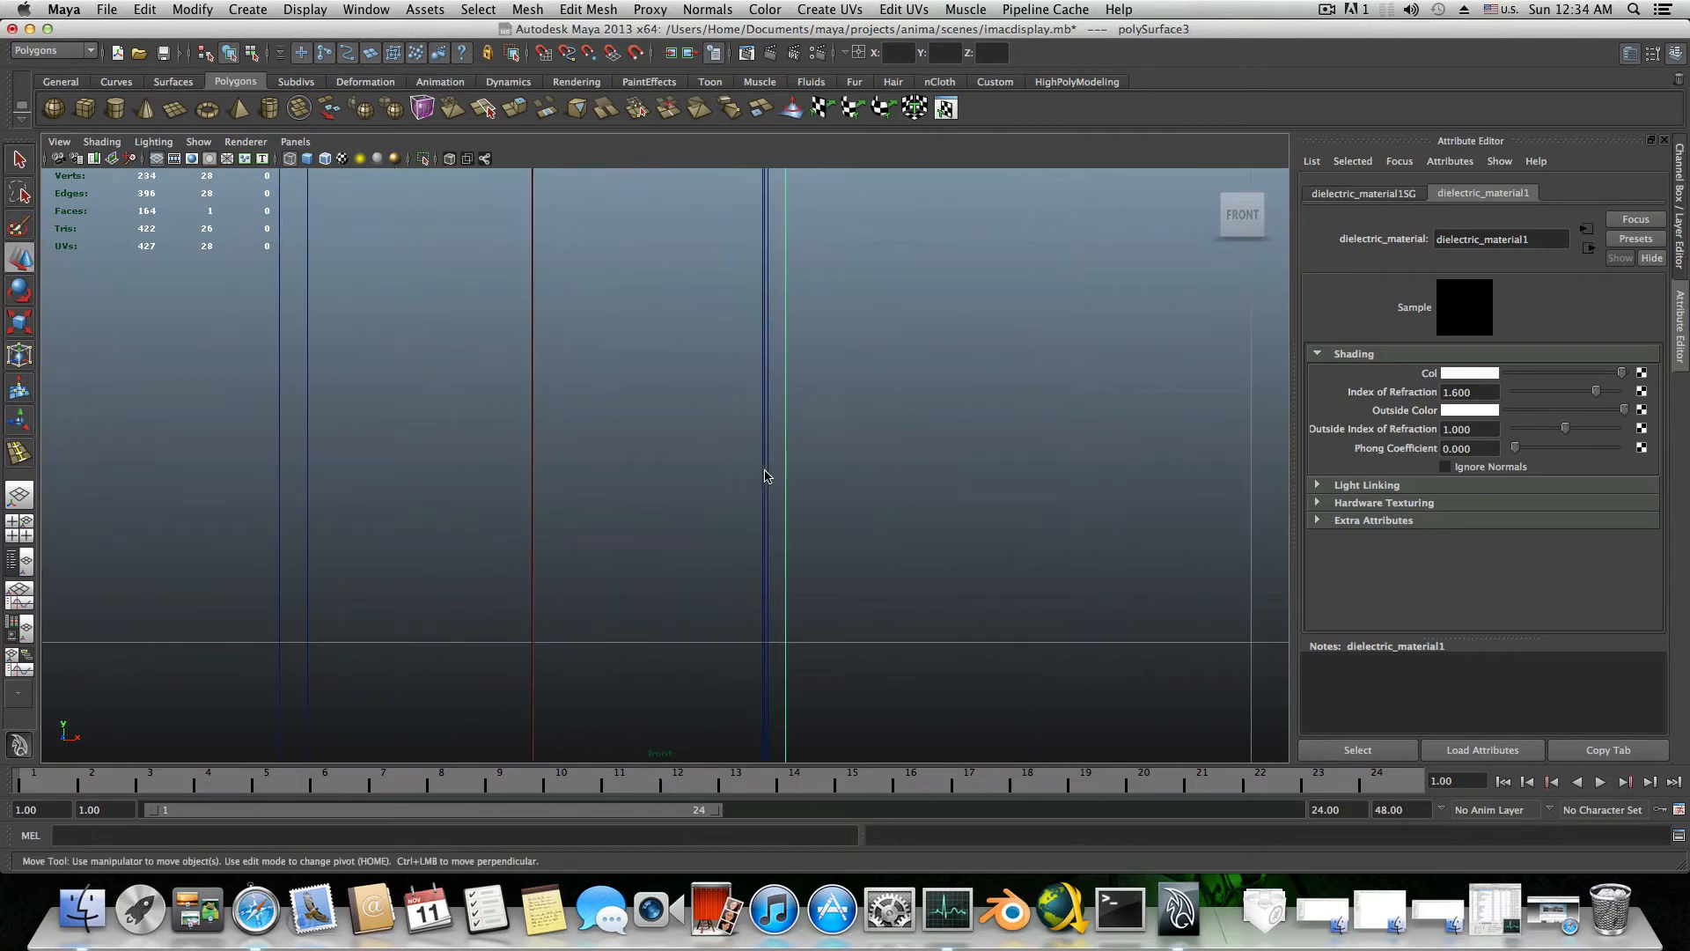
scroll(763, 476, "down", 10)
scroll(754, 469, "up", 8)
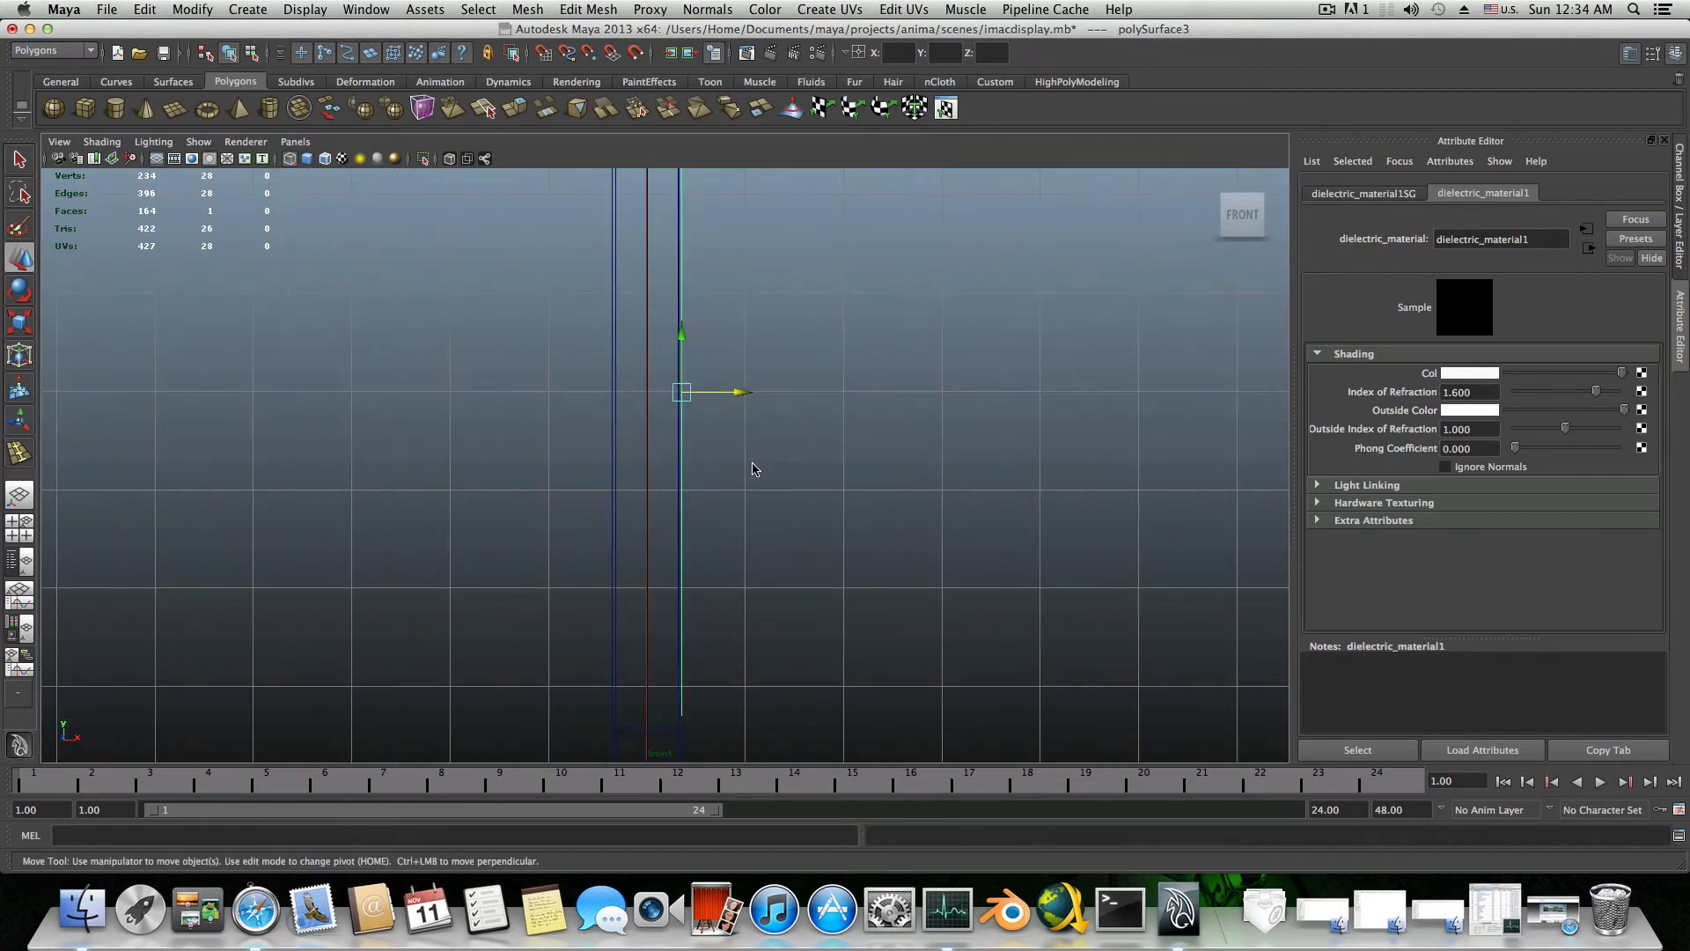
scroll(753, 469, "down", 6)
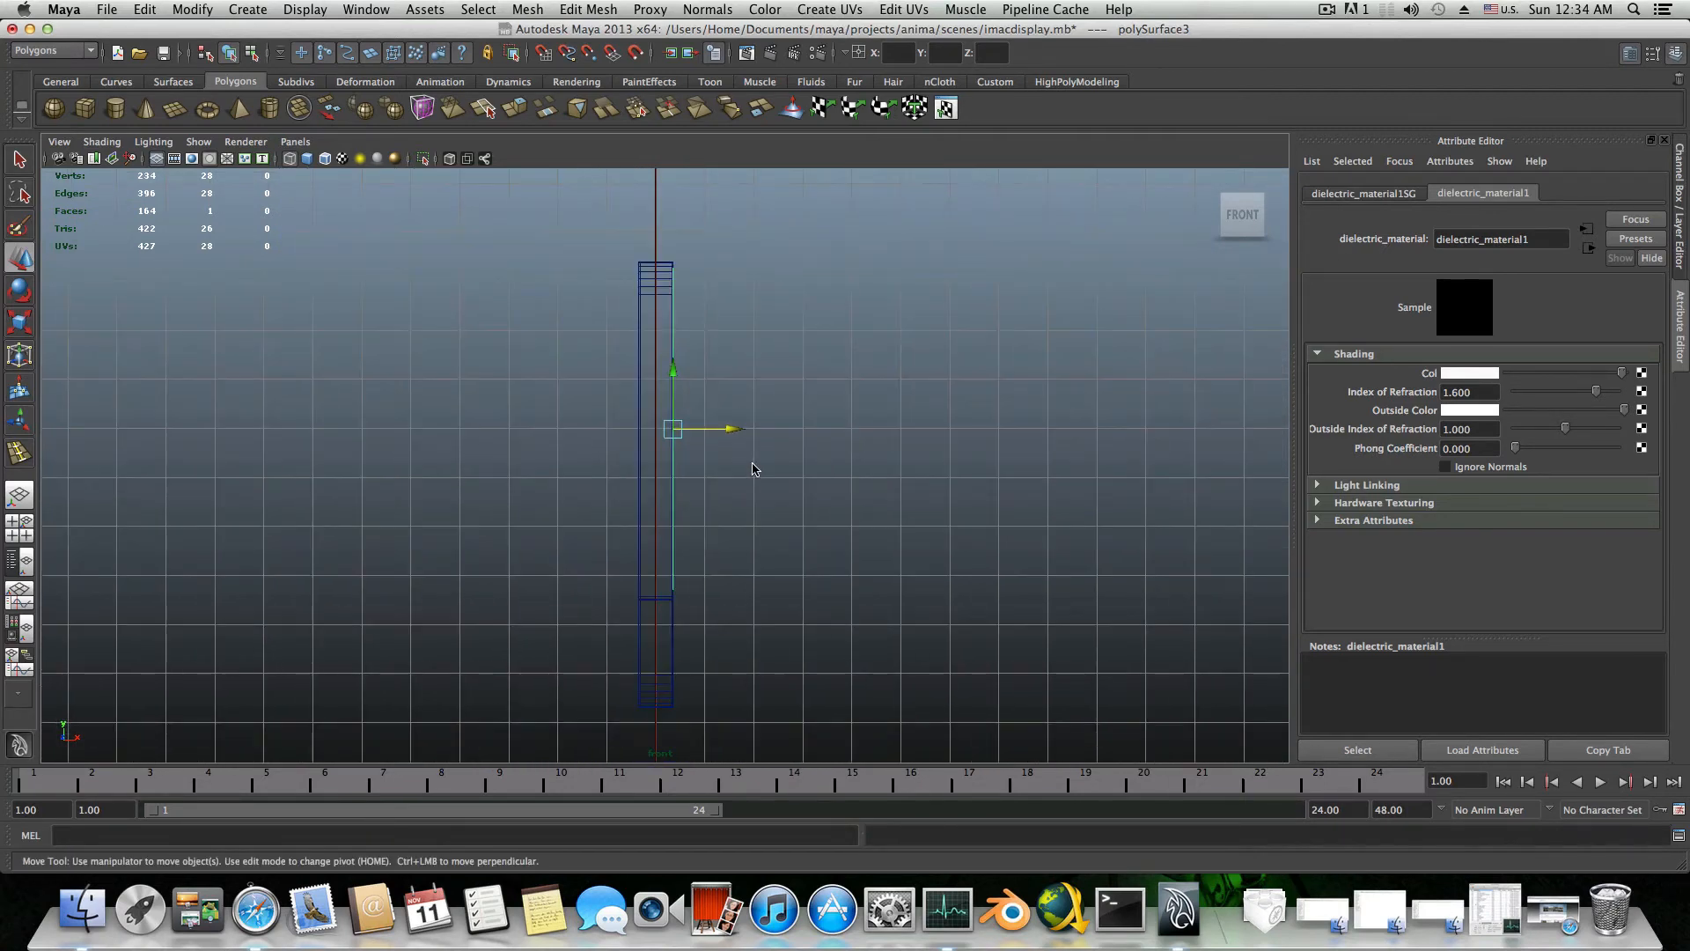
key("space")
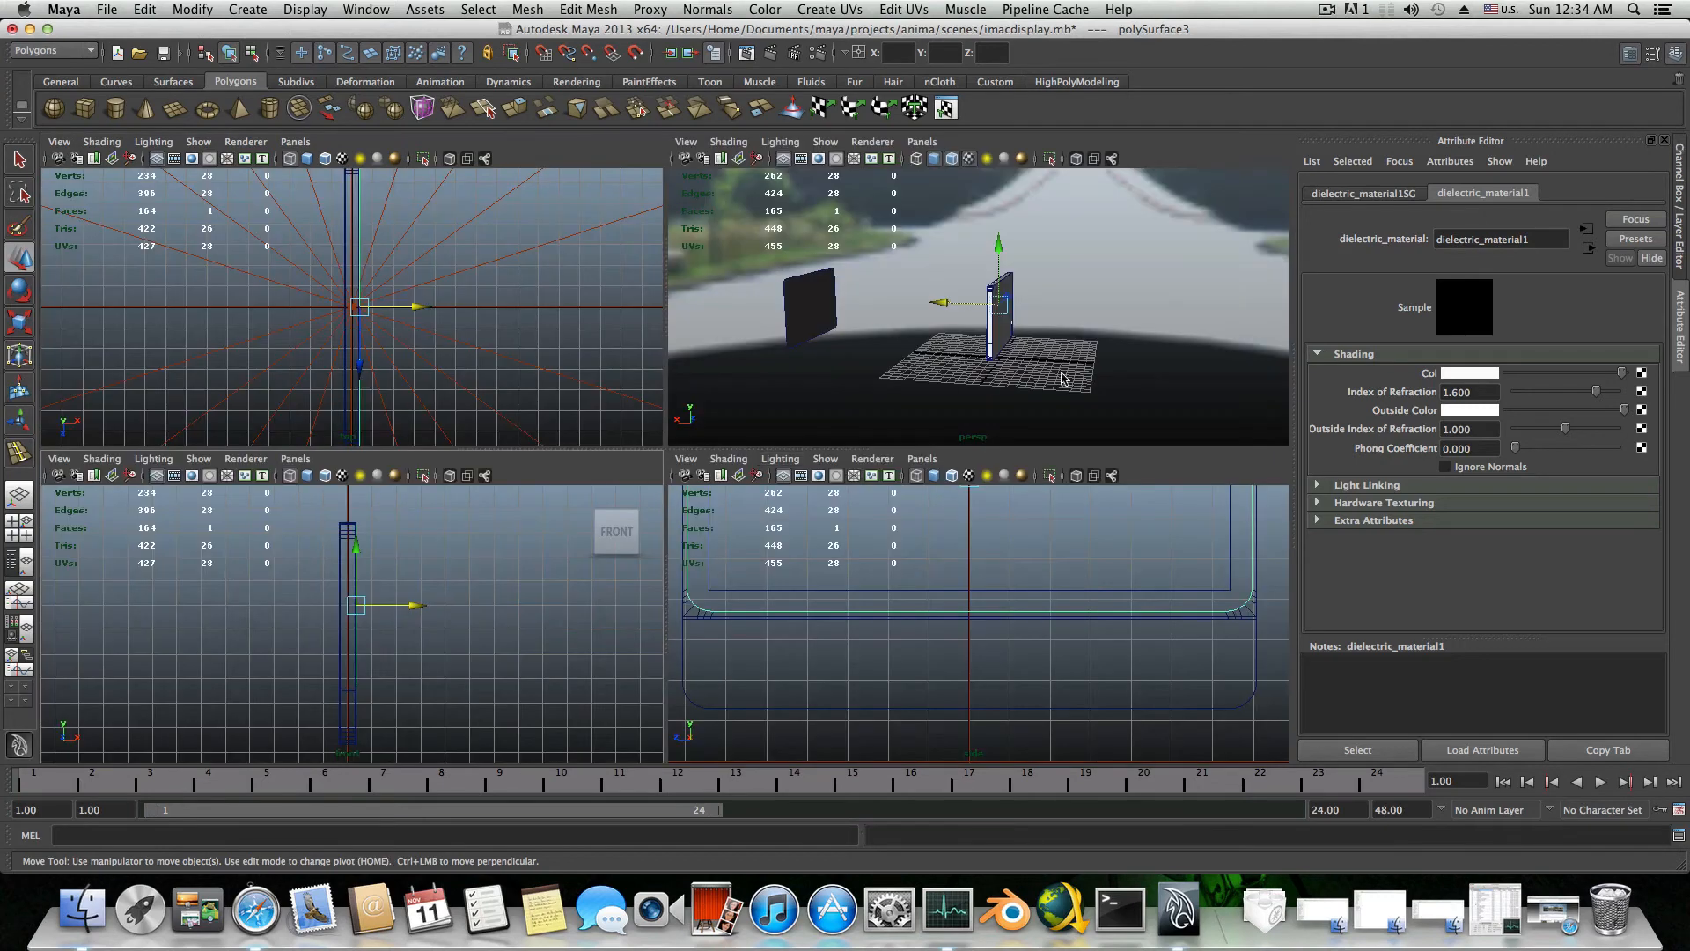
key("space")
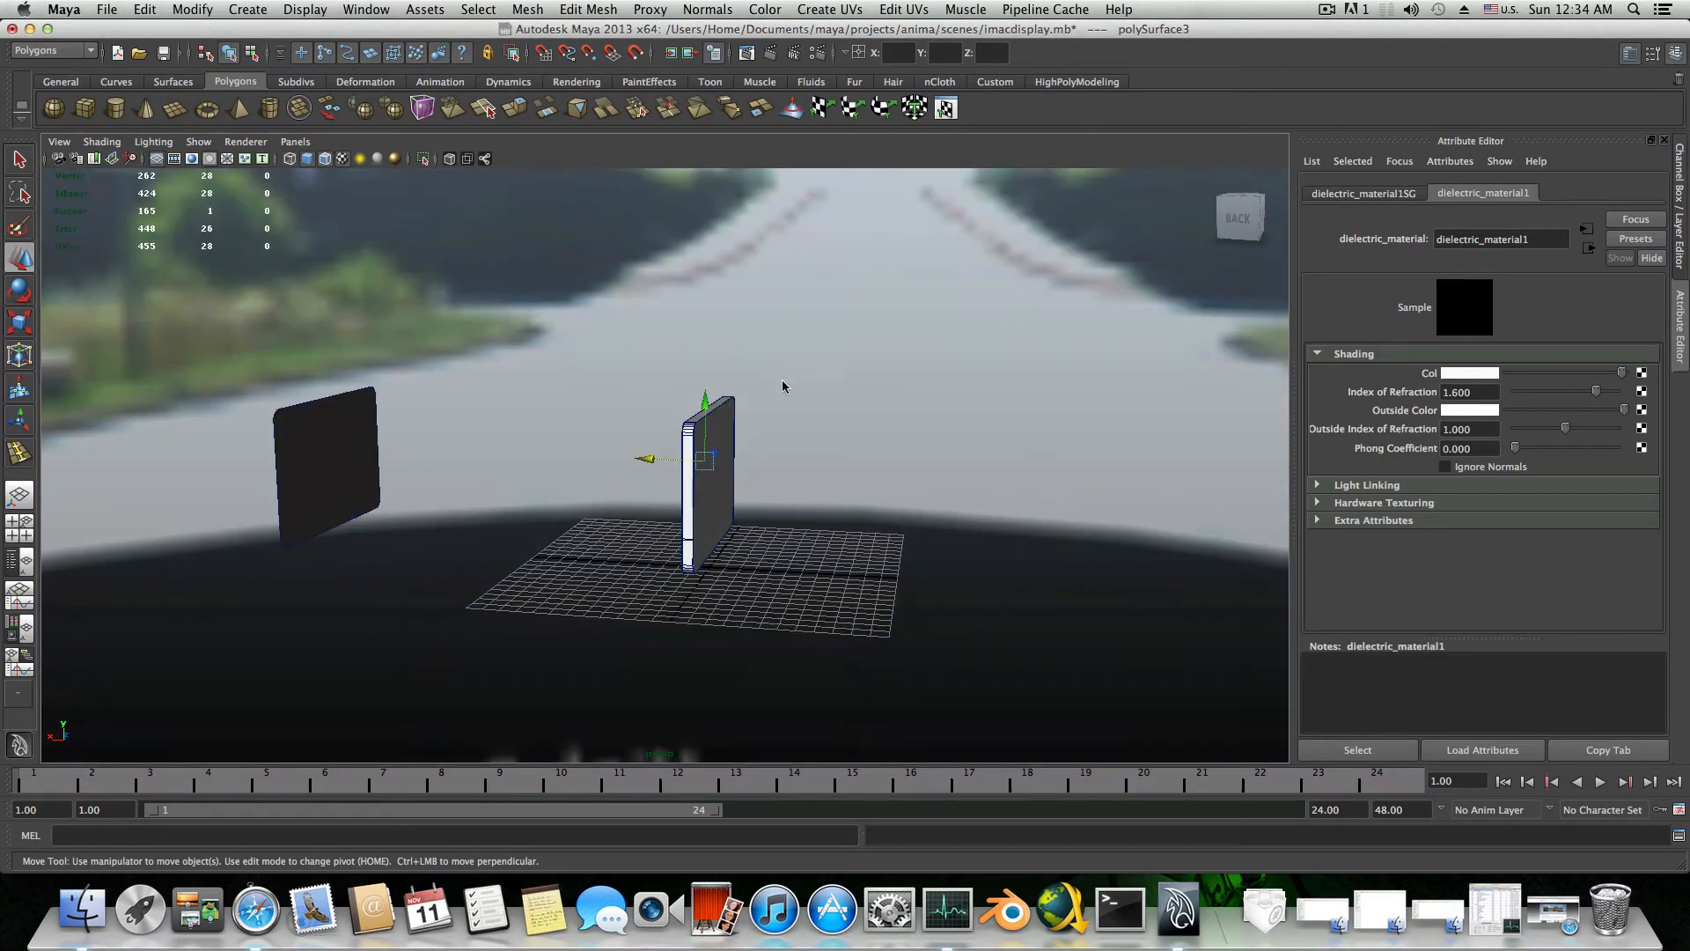
left_click_drag(738, 513, 792, 519, "alt")
right_click_drag(793, 519, 1072, 541, "alt")
left_click_drag(1072, 541, 906, 484, "alt")
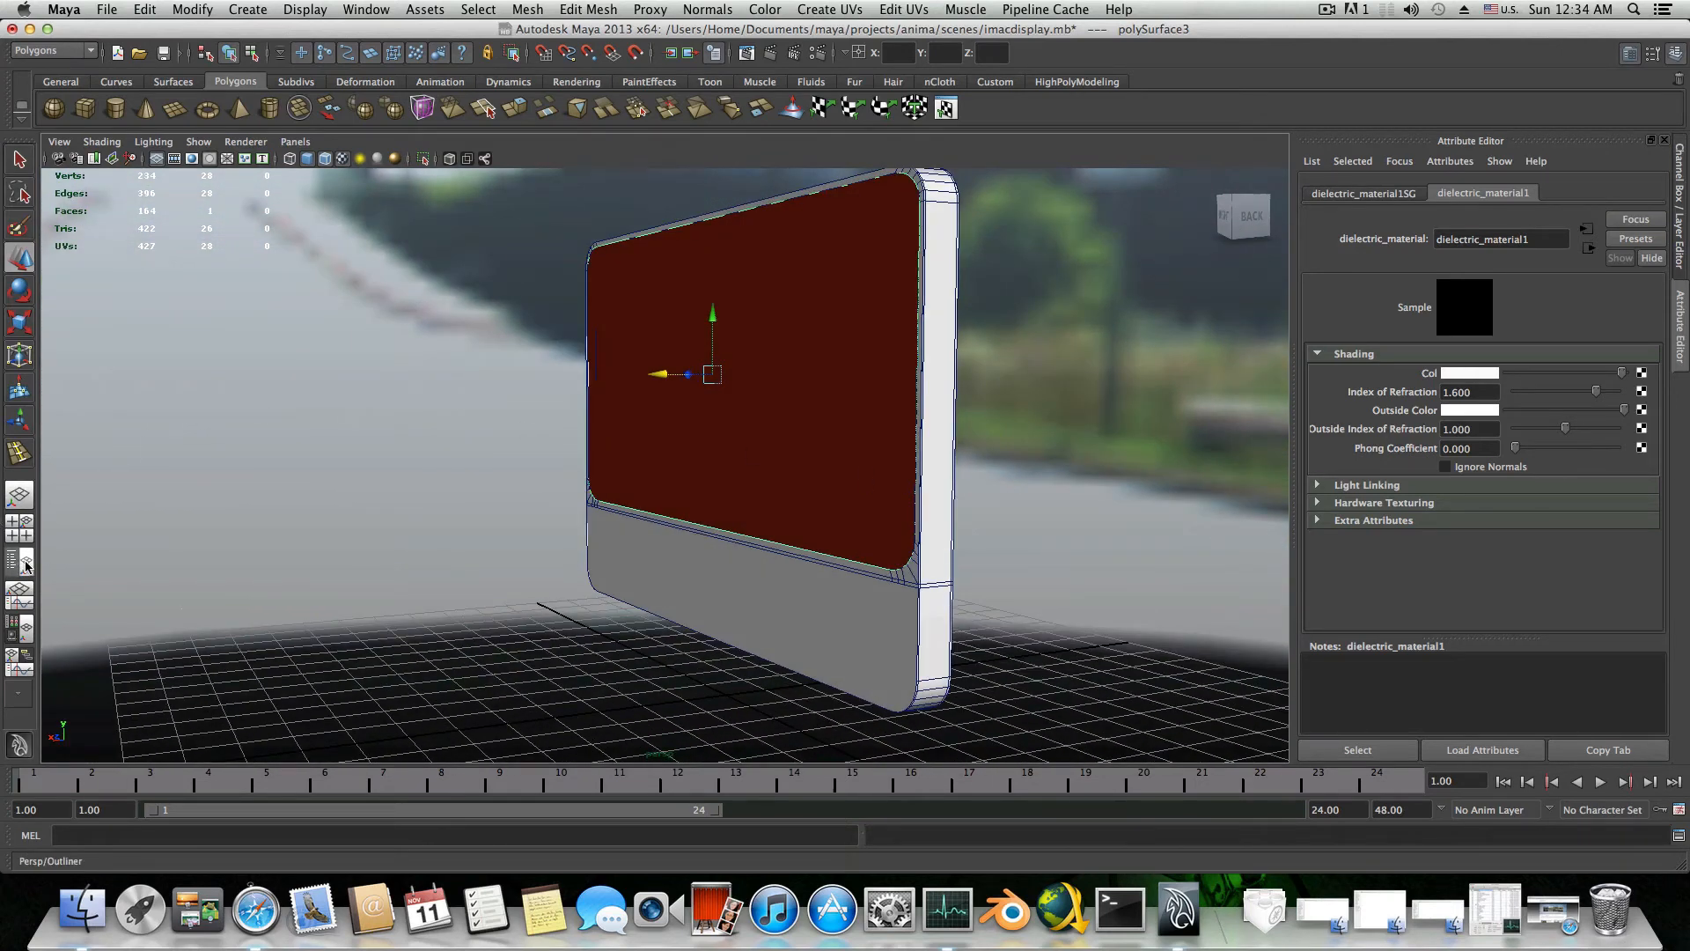
Select the screen panel pCube2 in the Outliner and turn on X-Ray shading in the perspective view
left_click(26, 565)
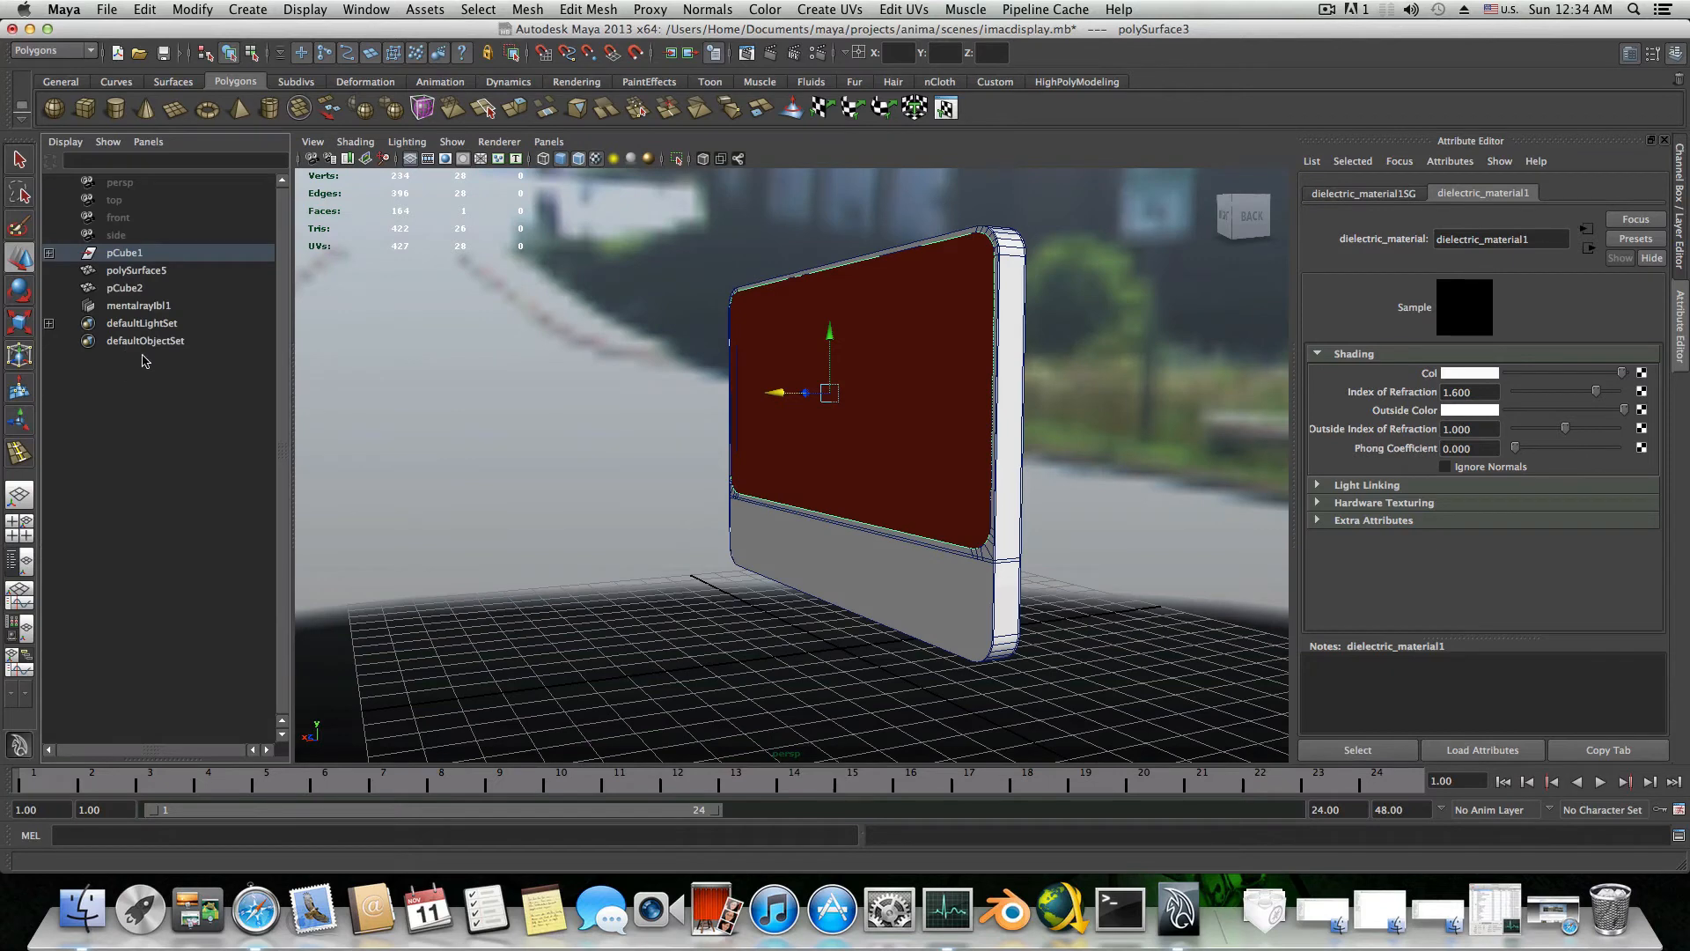
left_click(120, 289)
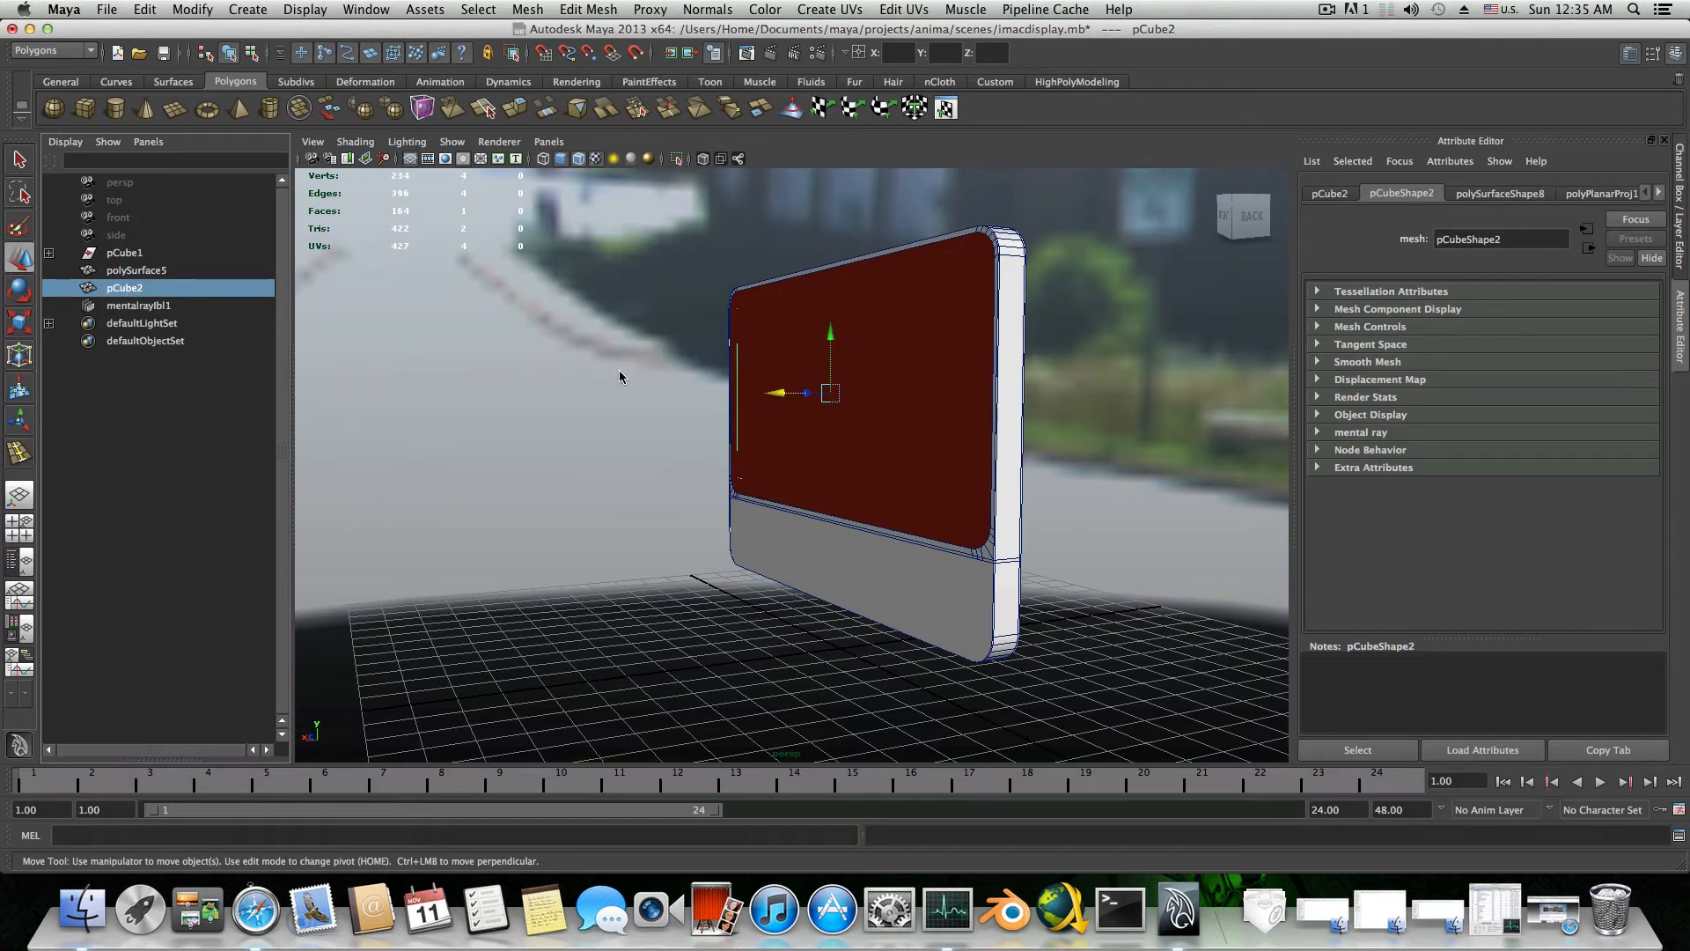
left_click(364, 142)
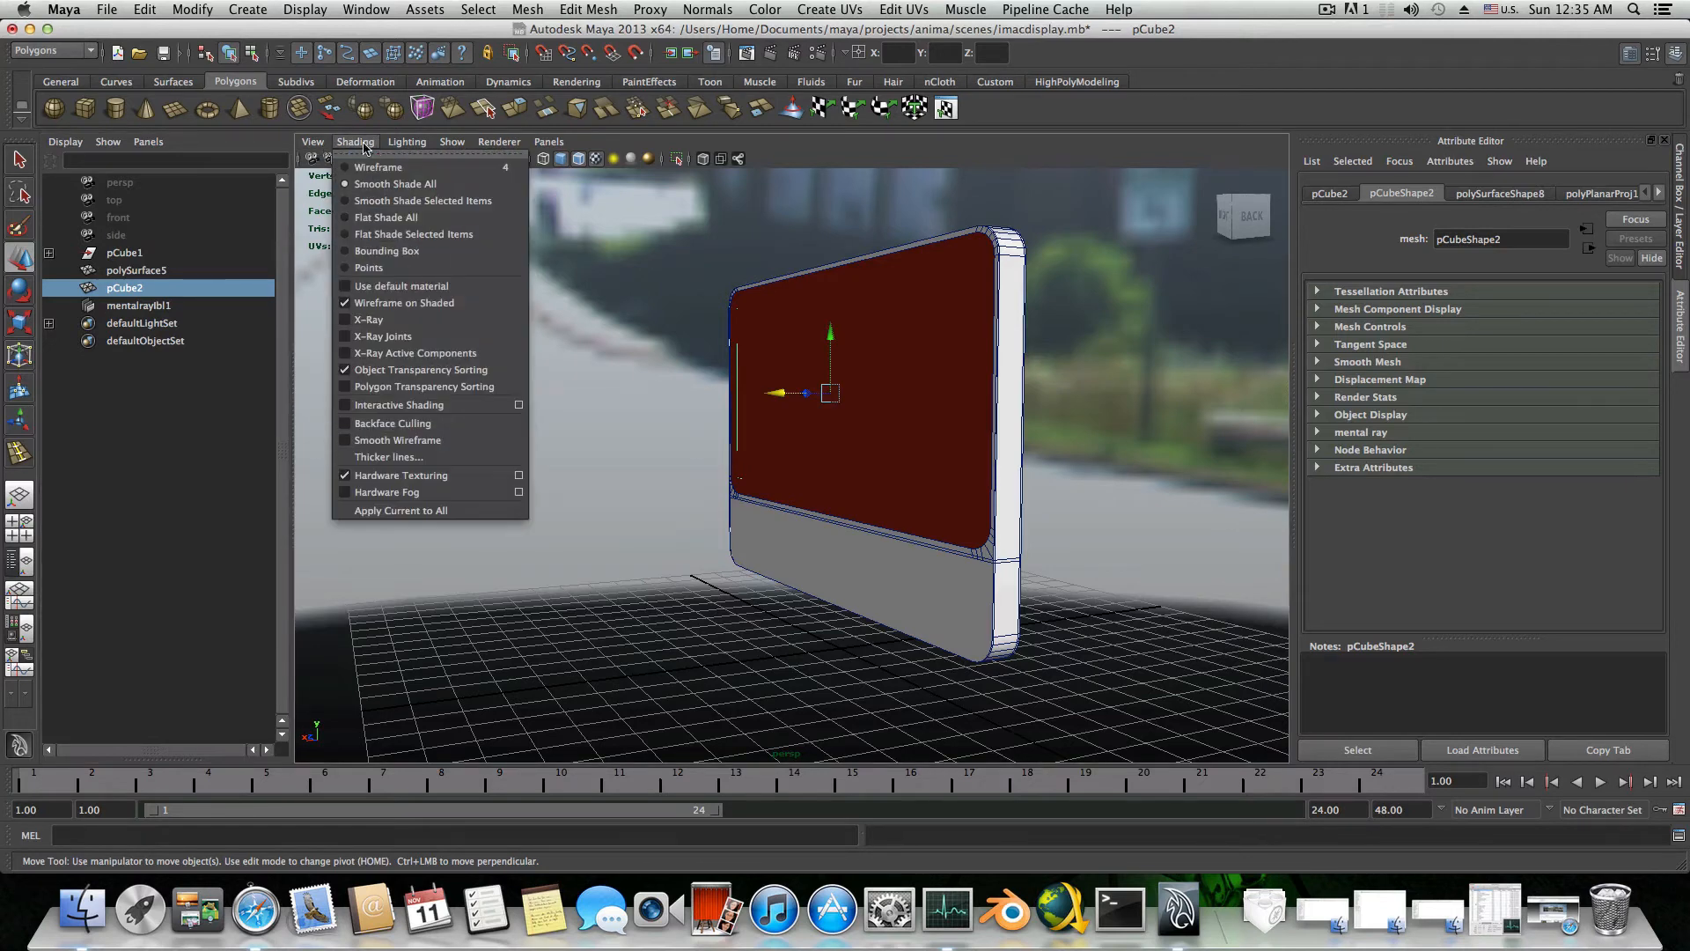
left_click(379, 323)
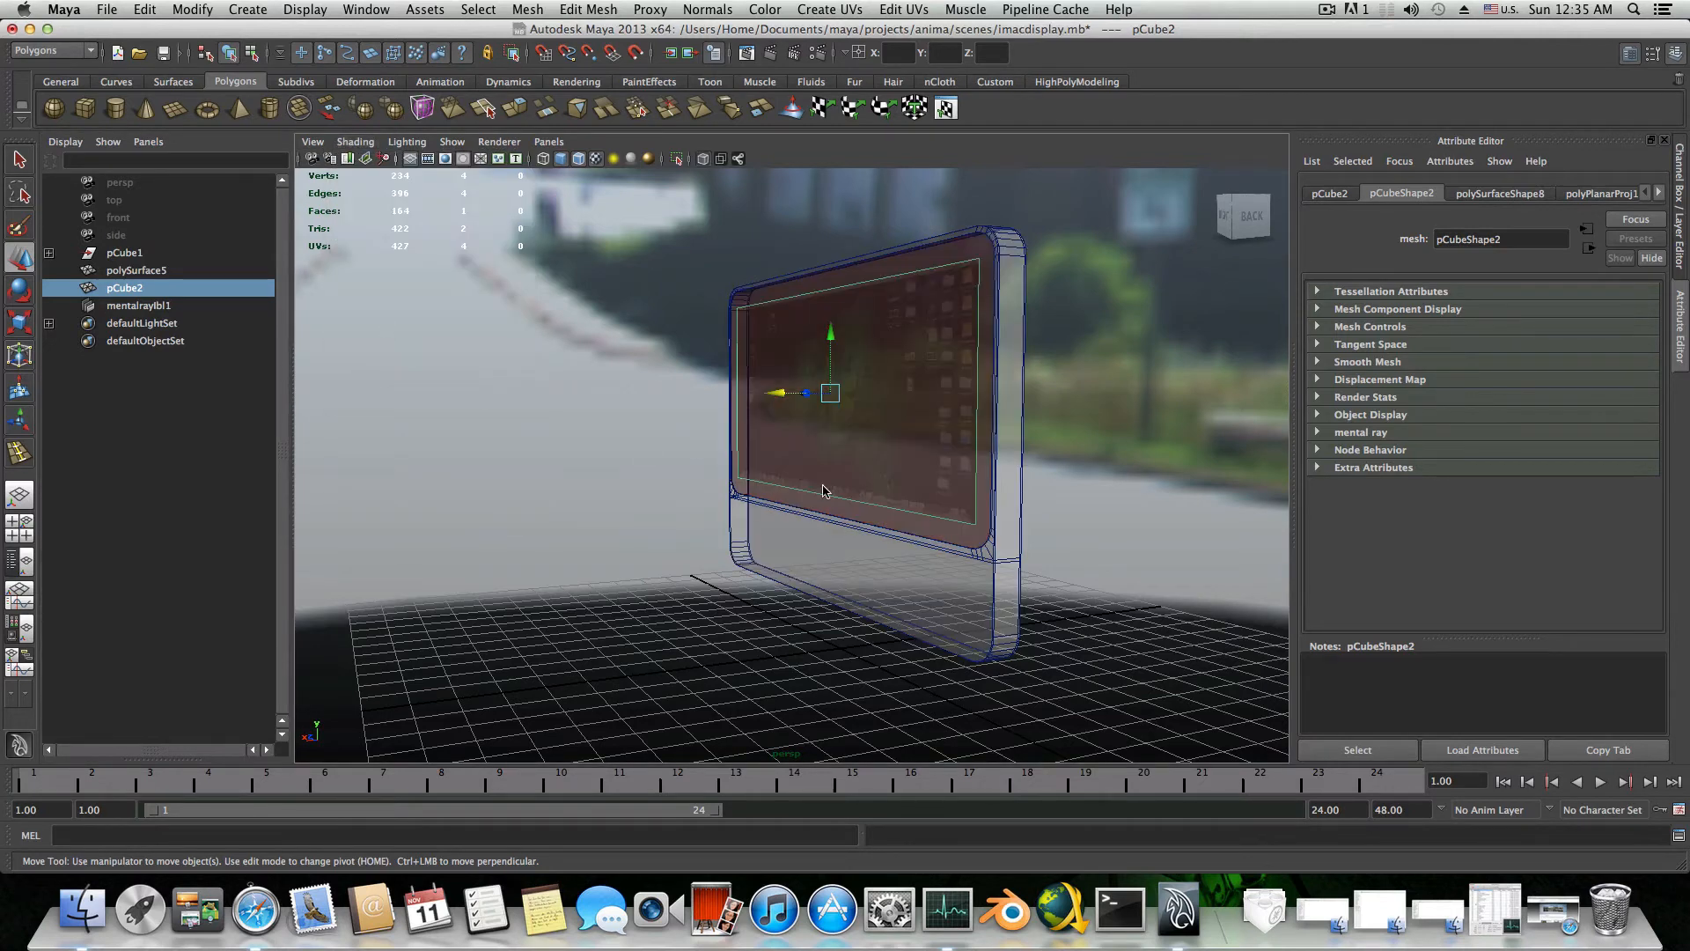
left_click_drag(822, 490, 924, 505, "alt")
Compare the depth of the screen panel pCube2 with the casing polySurface5 in X-Ray, and return to solid shading
left_click(114, 270)
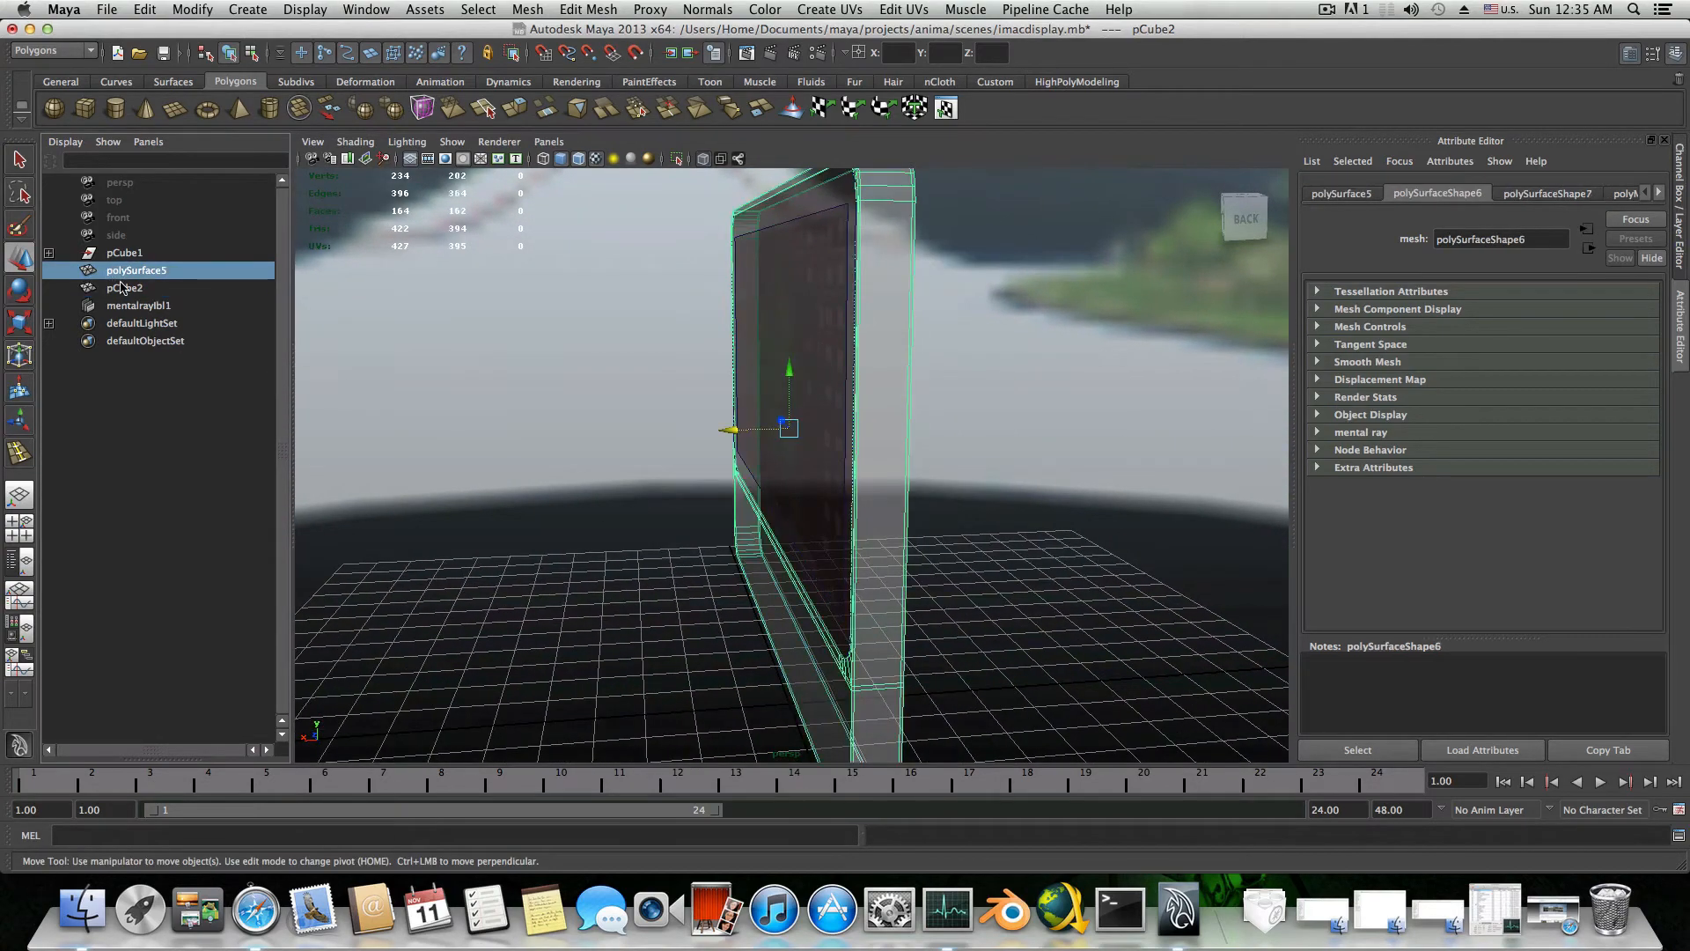
left_click(121, 287)
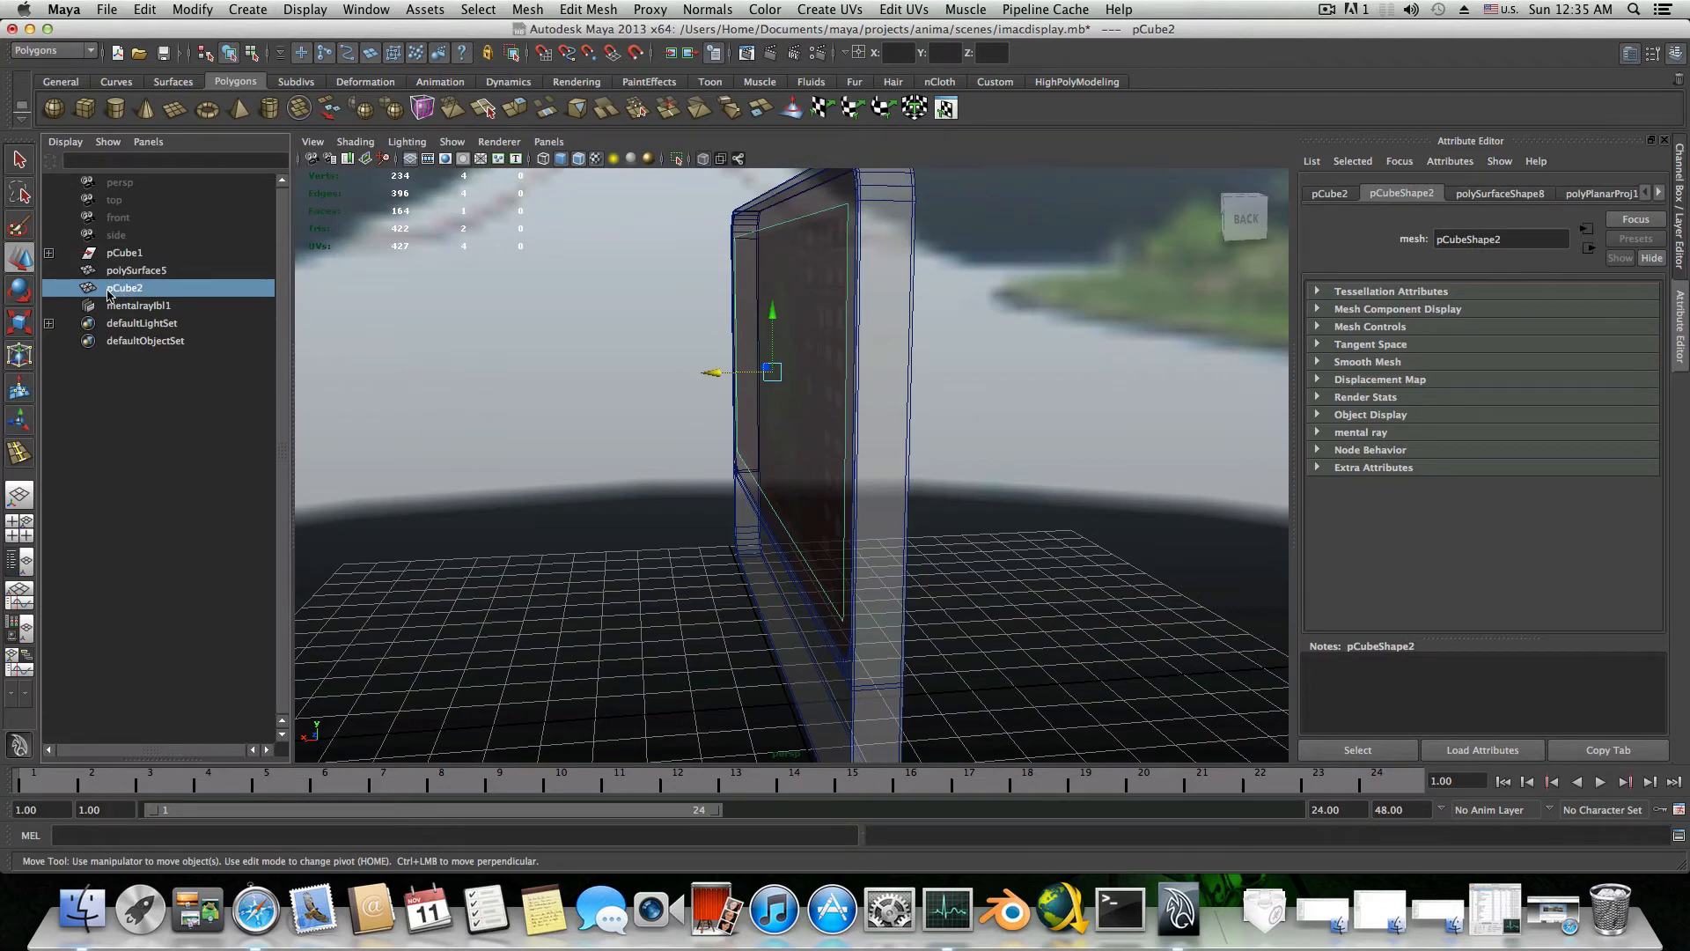
left_click_drag(605, 403, 774, 370, "alt")
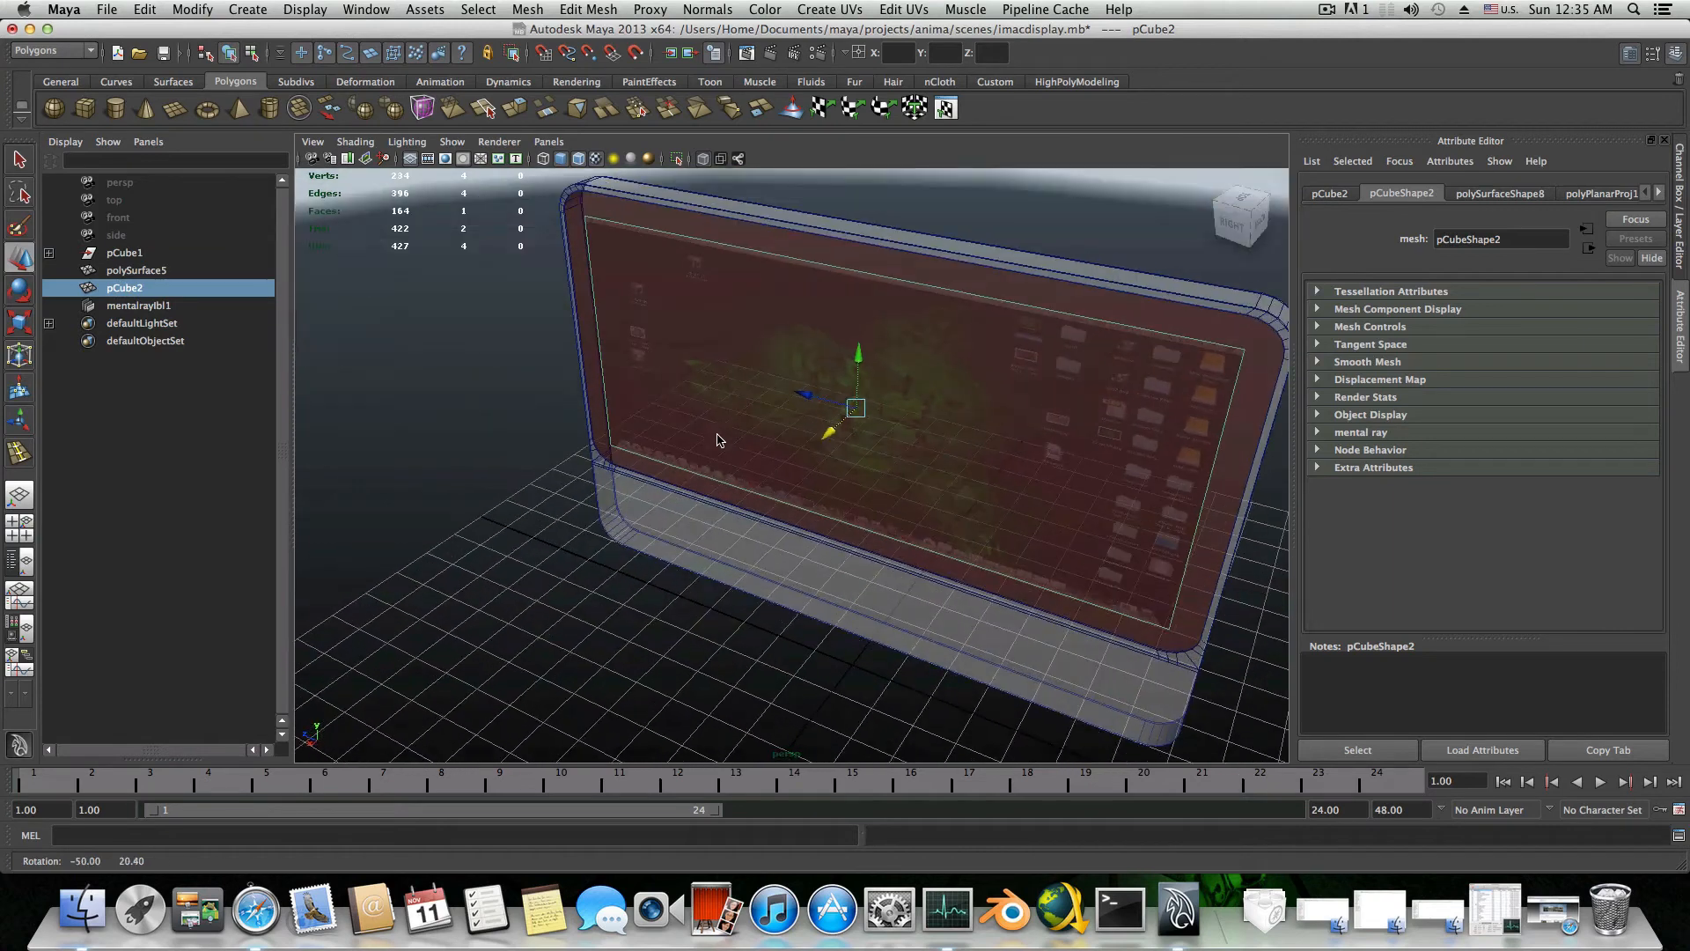
left_click(123, 271)
left_click(125, 286)
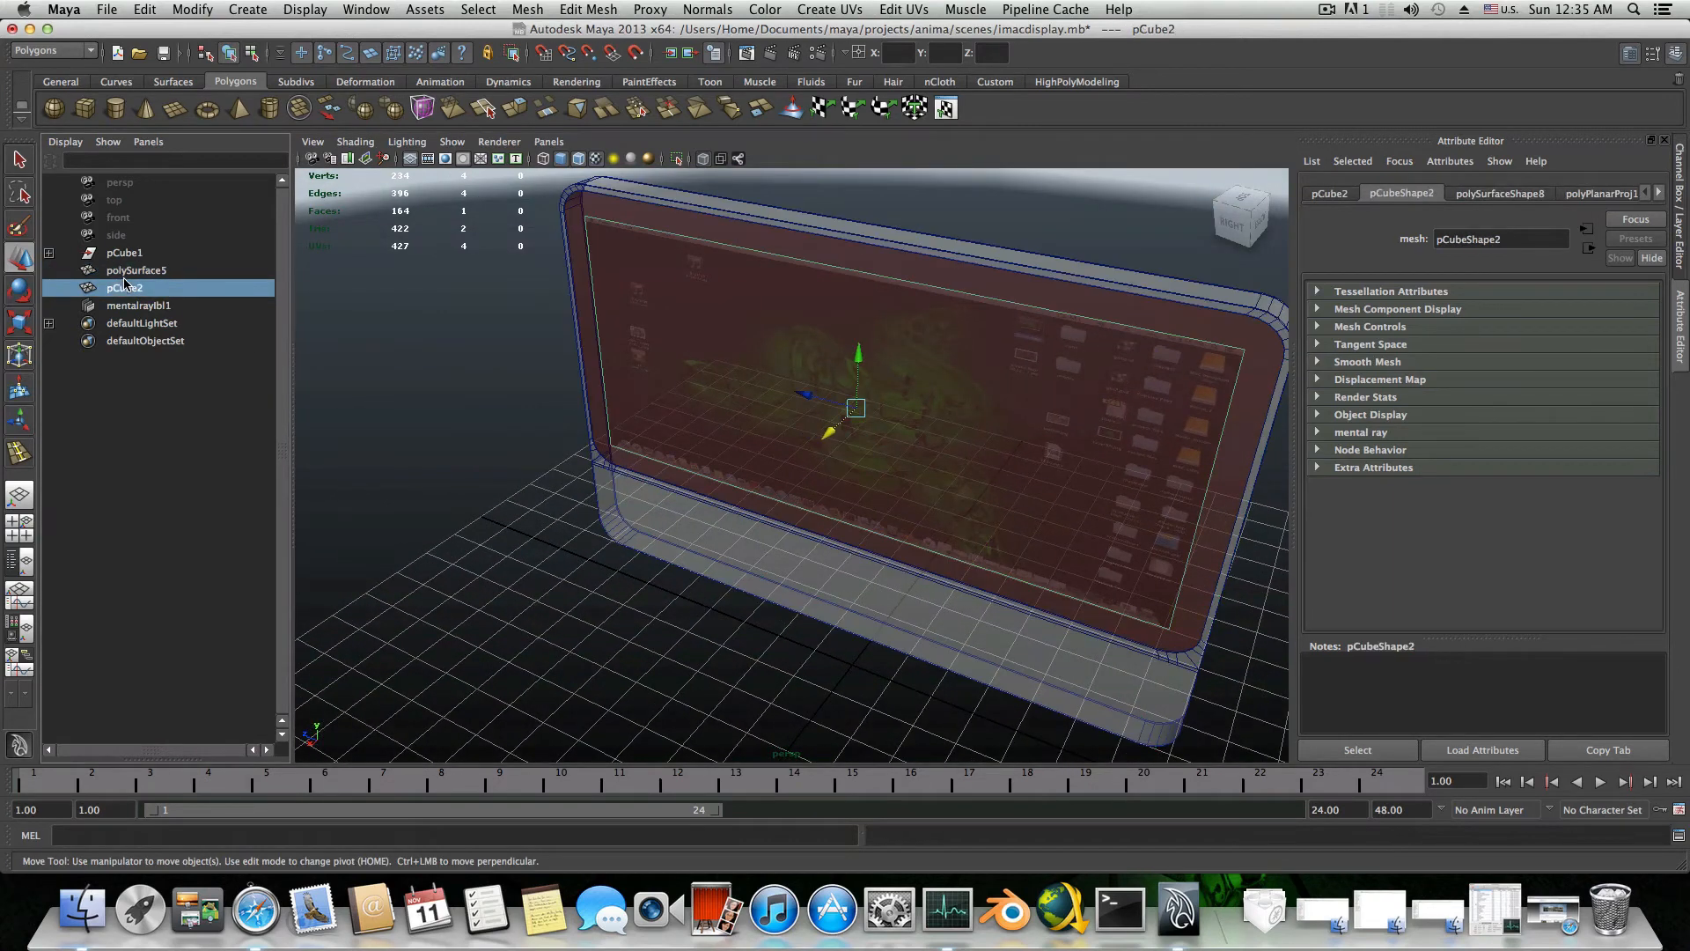
left_click_drag(771, 566, 718, 553, "alt")
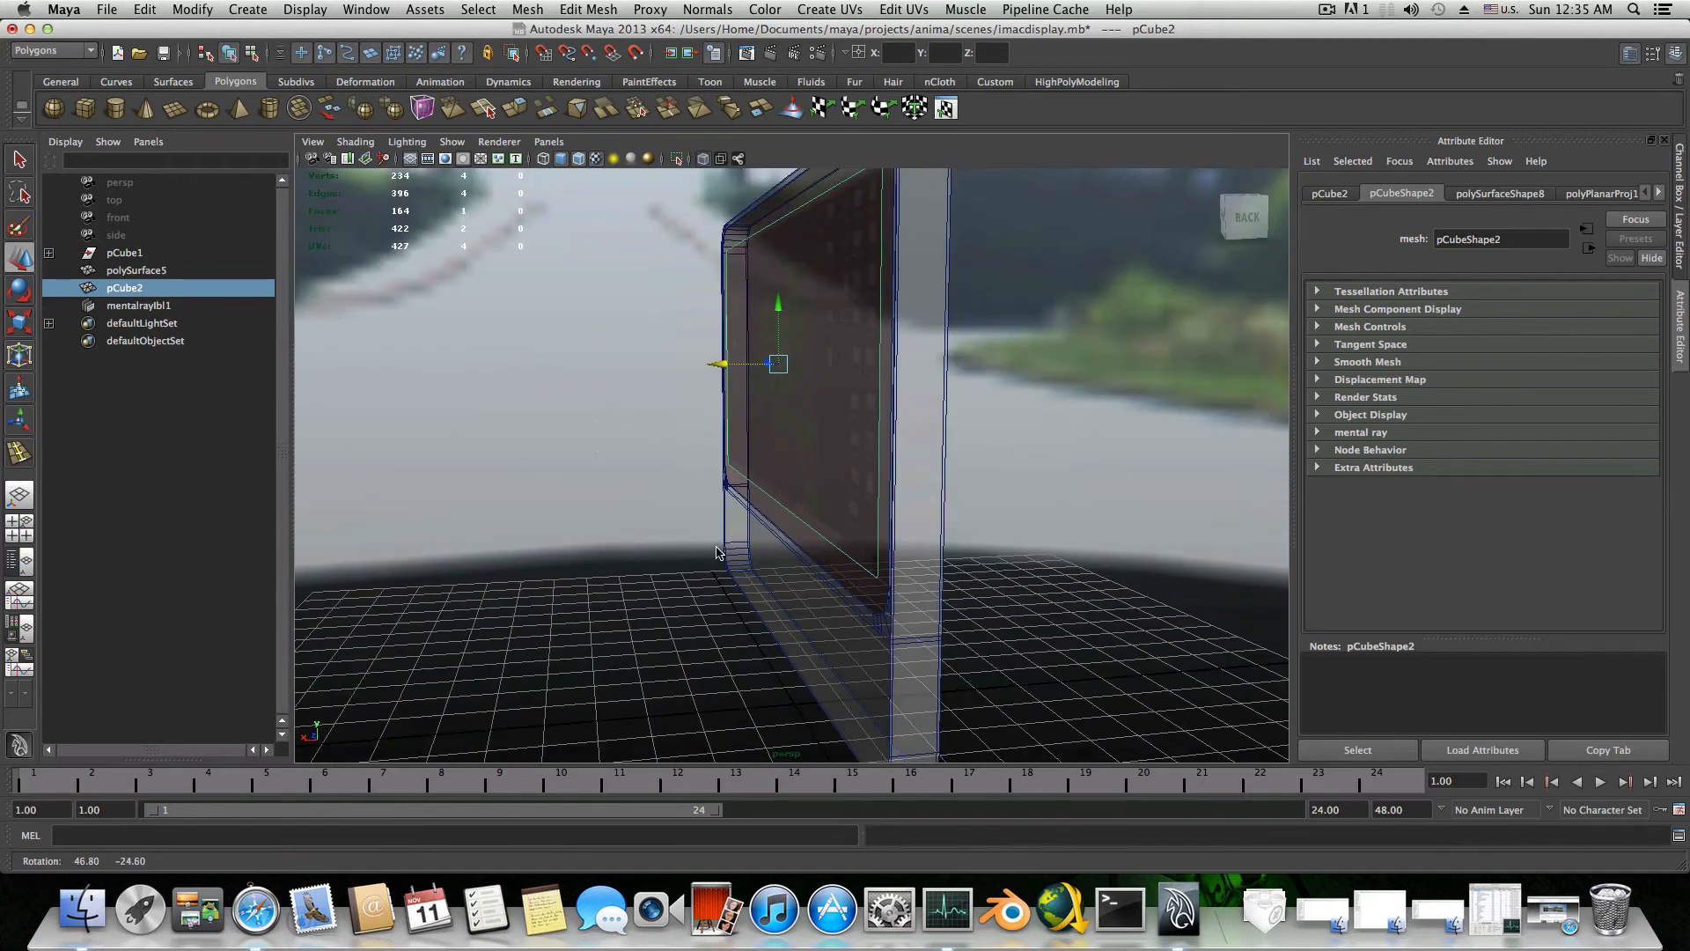
left_click(355, 142)
left_click(373, 331)
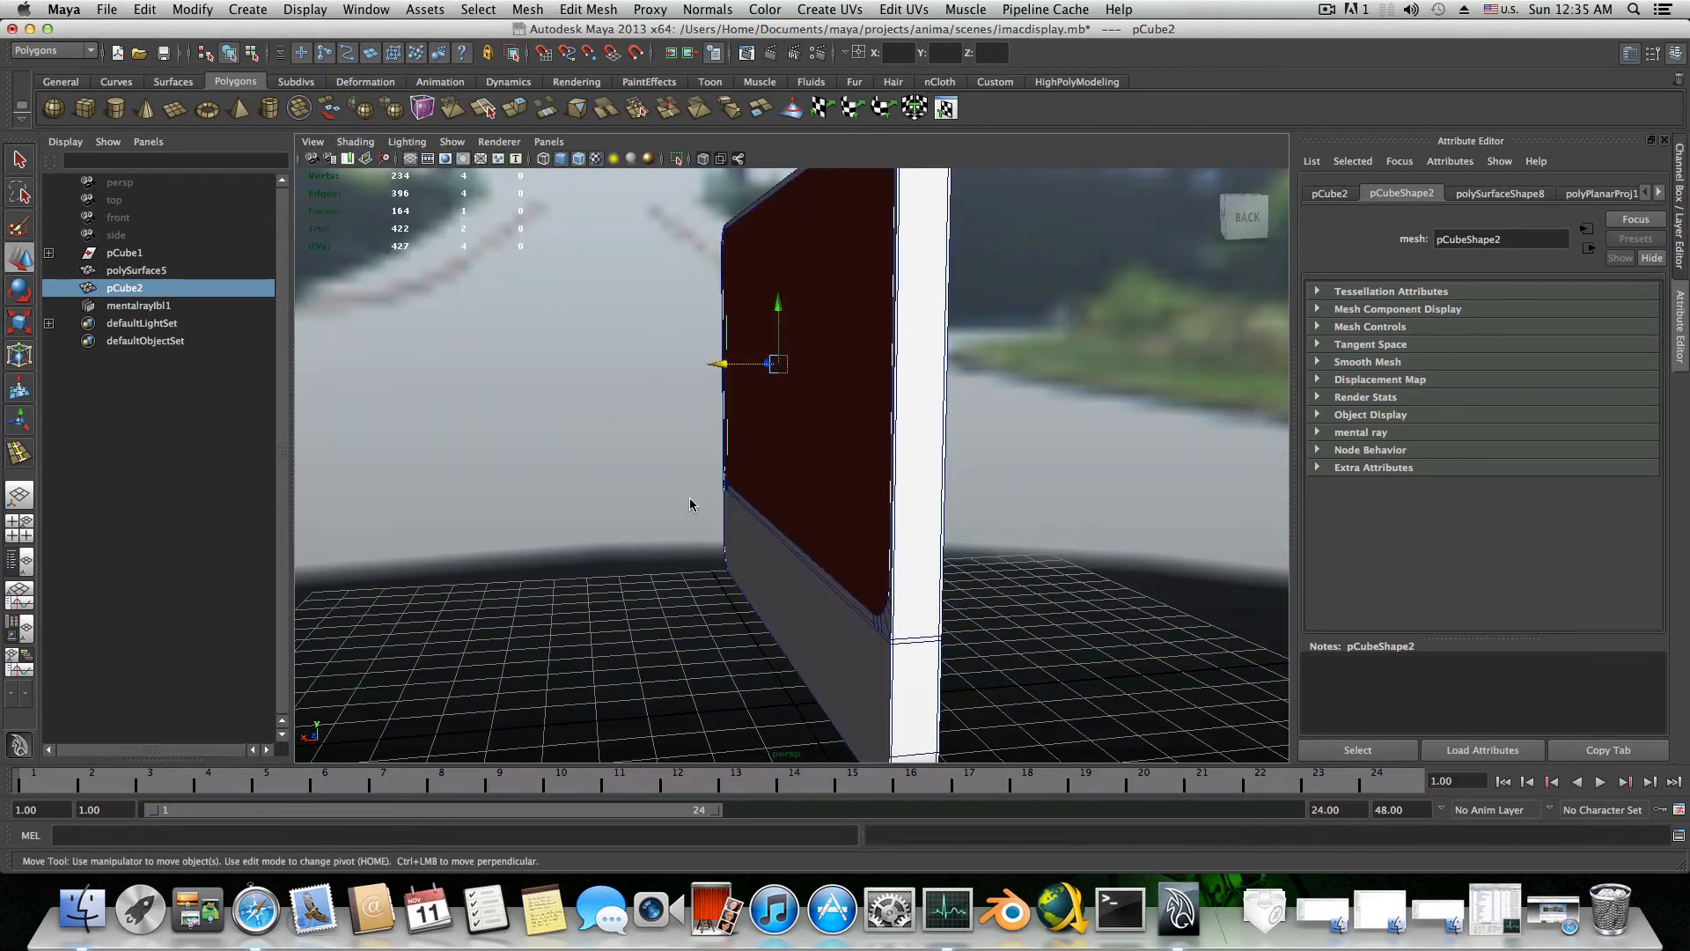
Move the screen panel forward along X in the full-size front view to about 0.337, between the casing's front edge lines
key("space")
key("space")
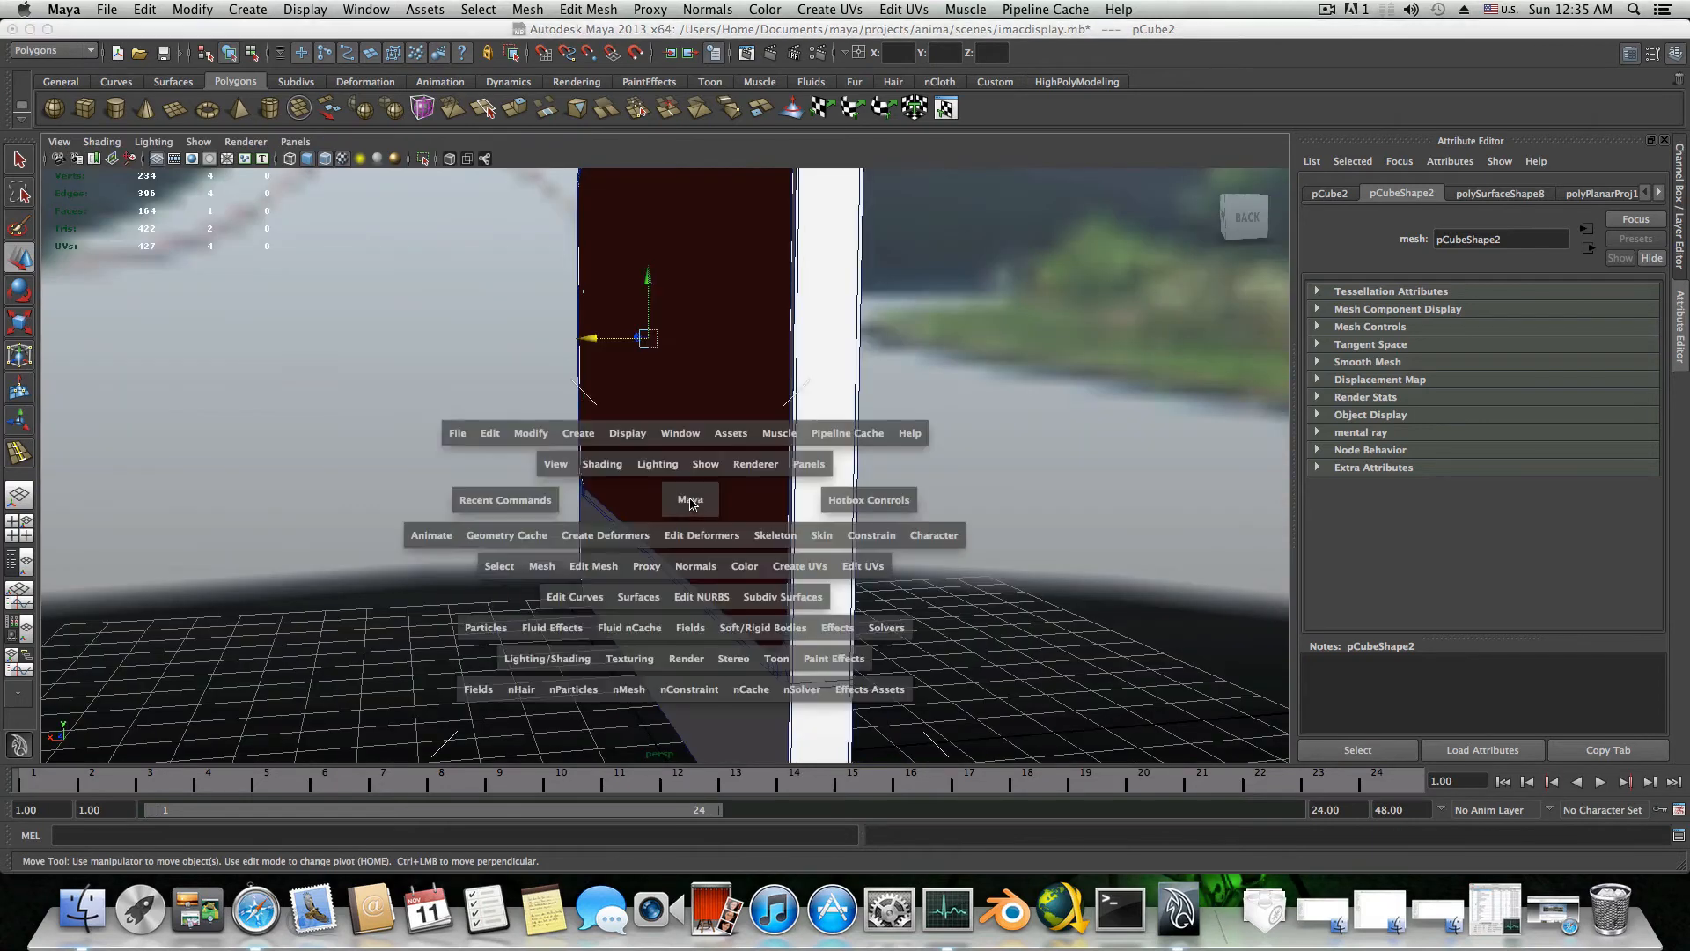
key("space")
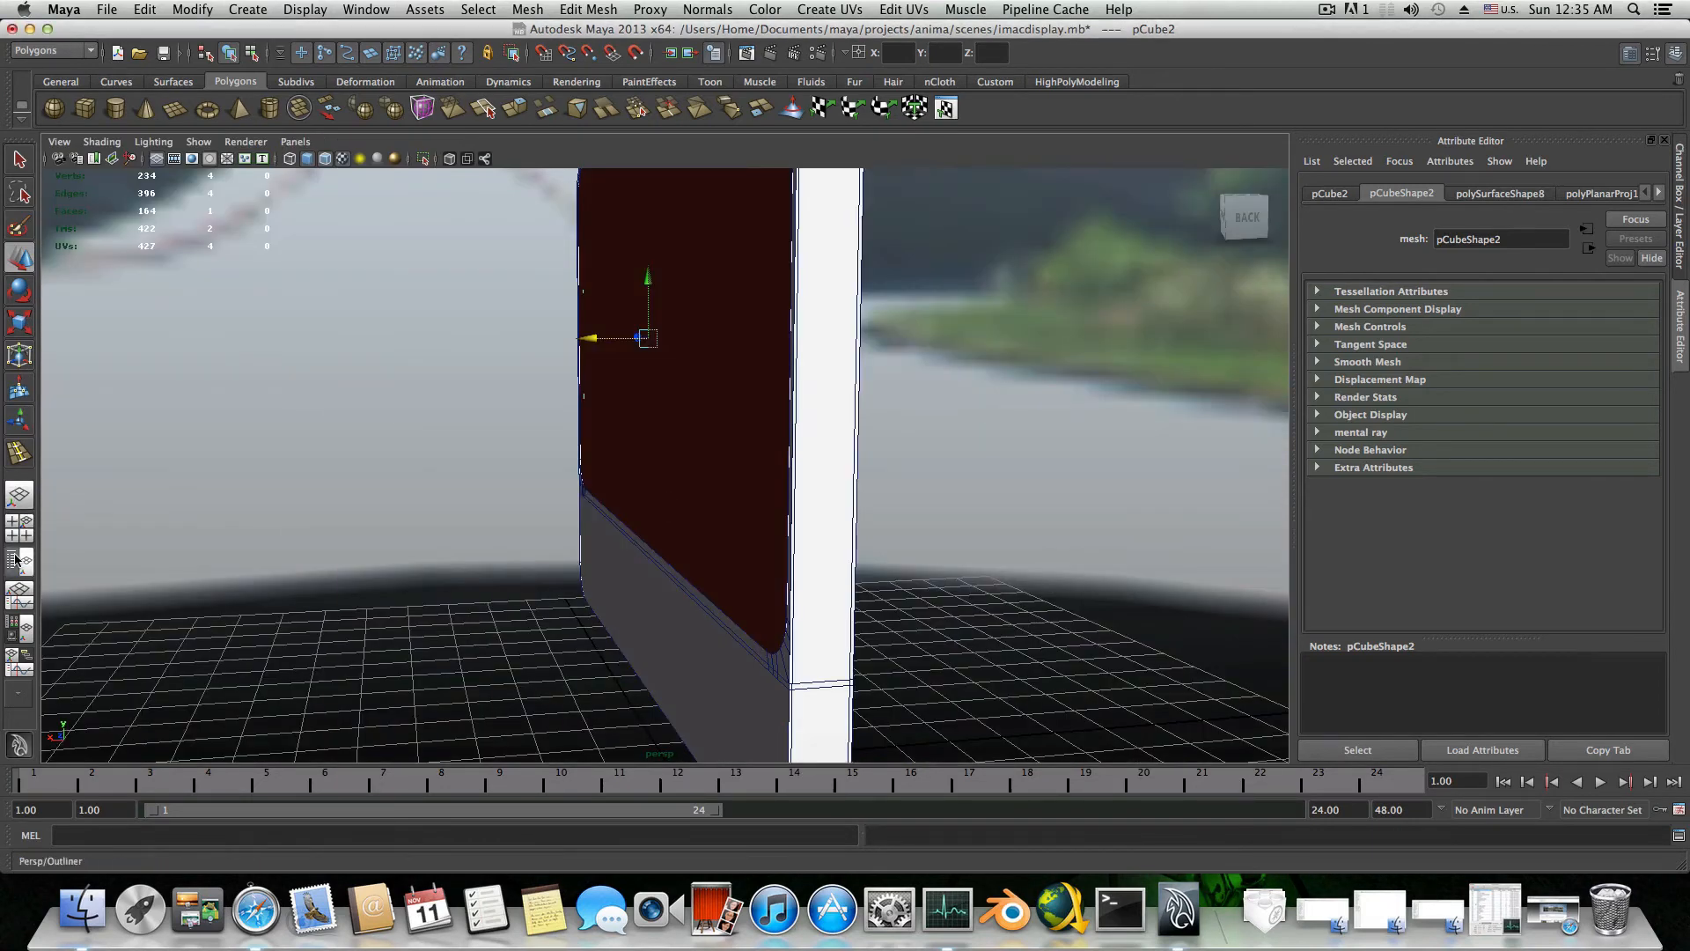
left_click(18, 530)
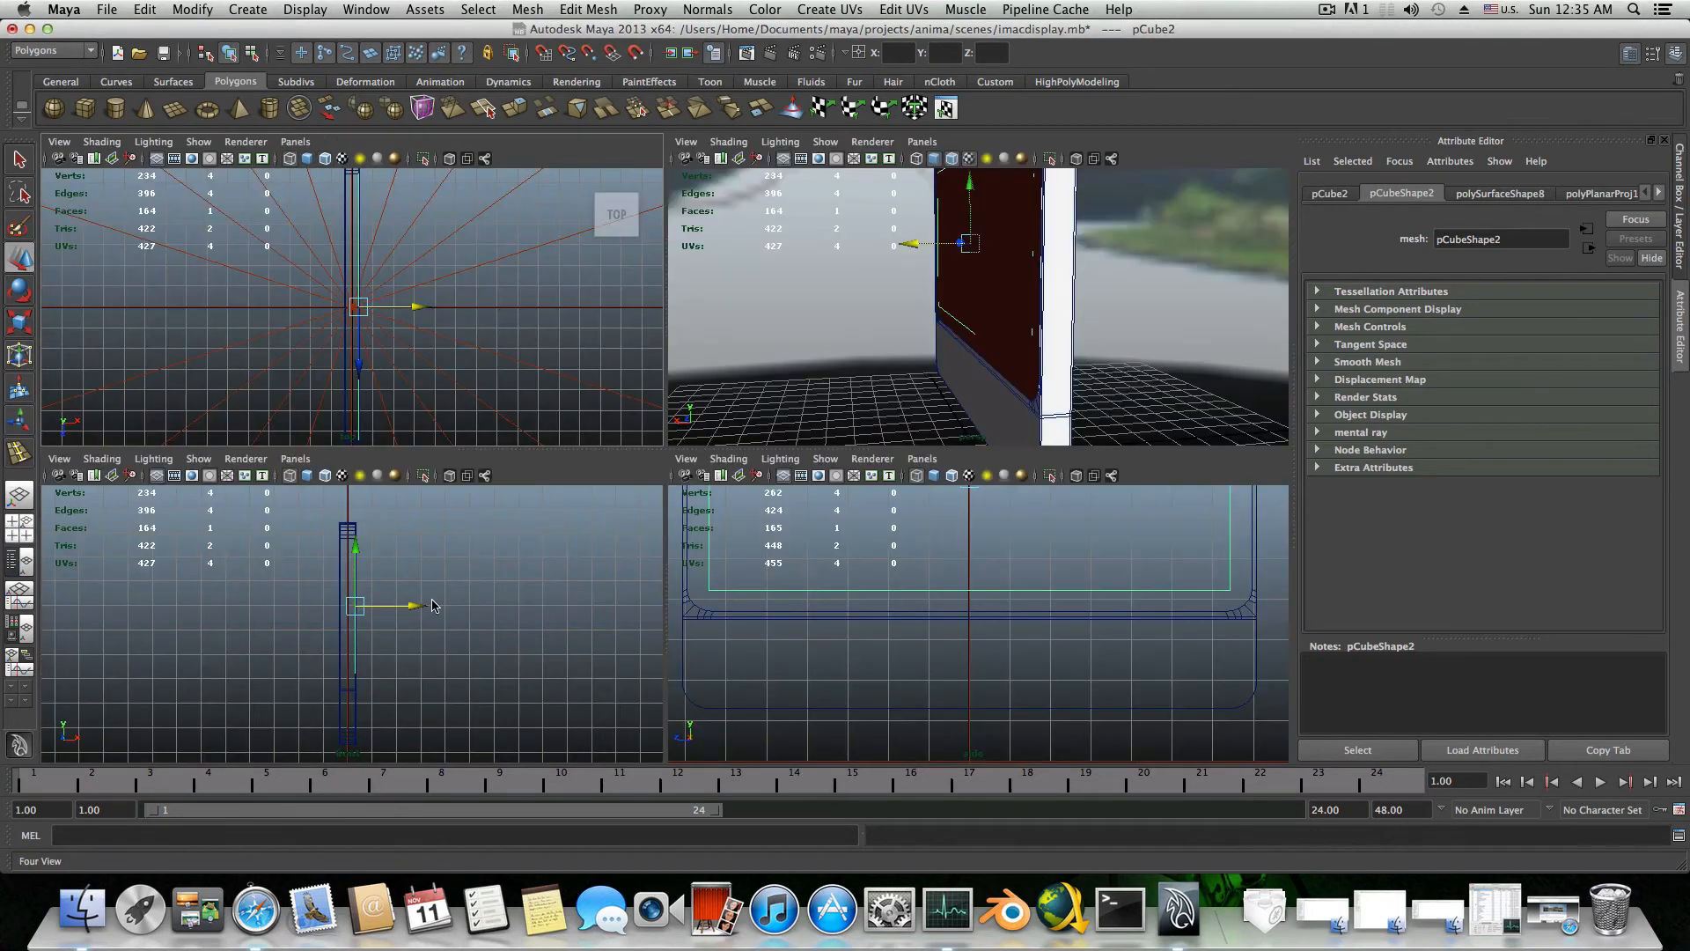
key("space")
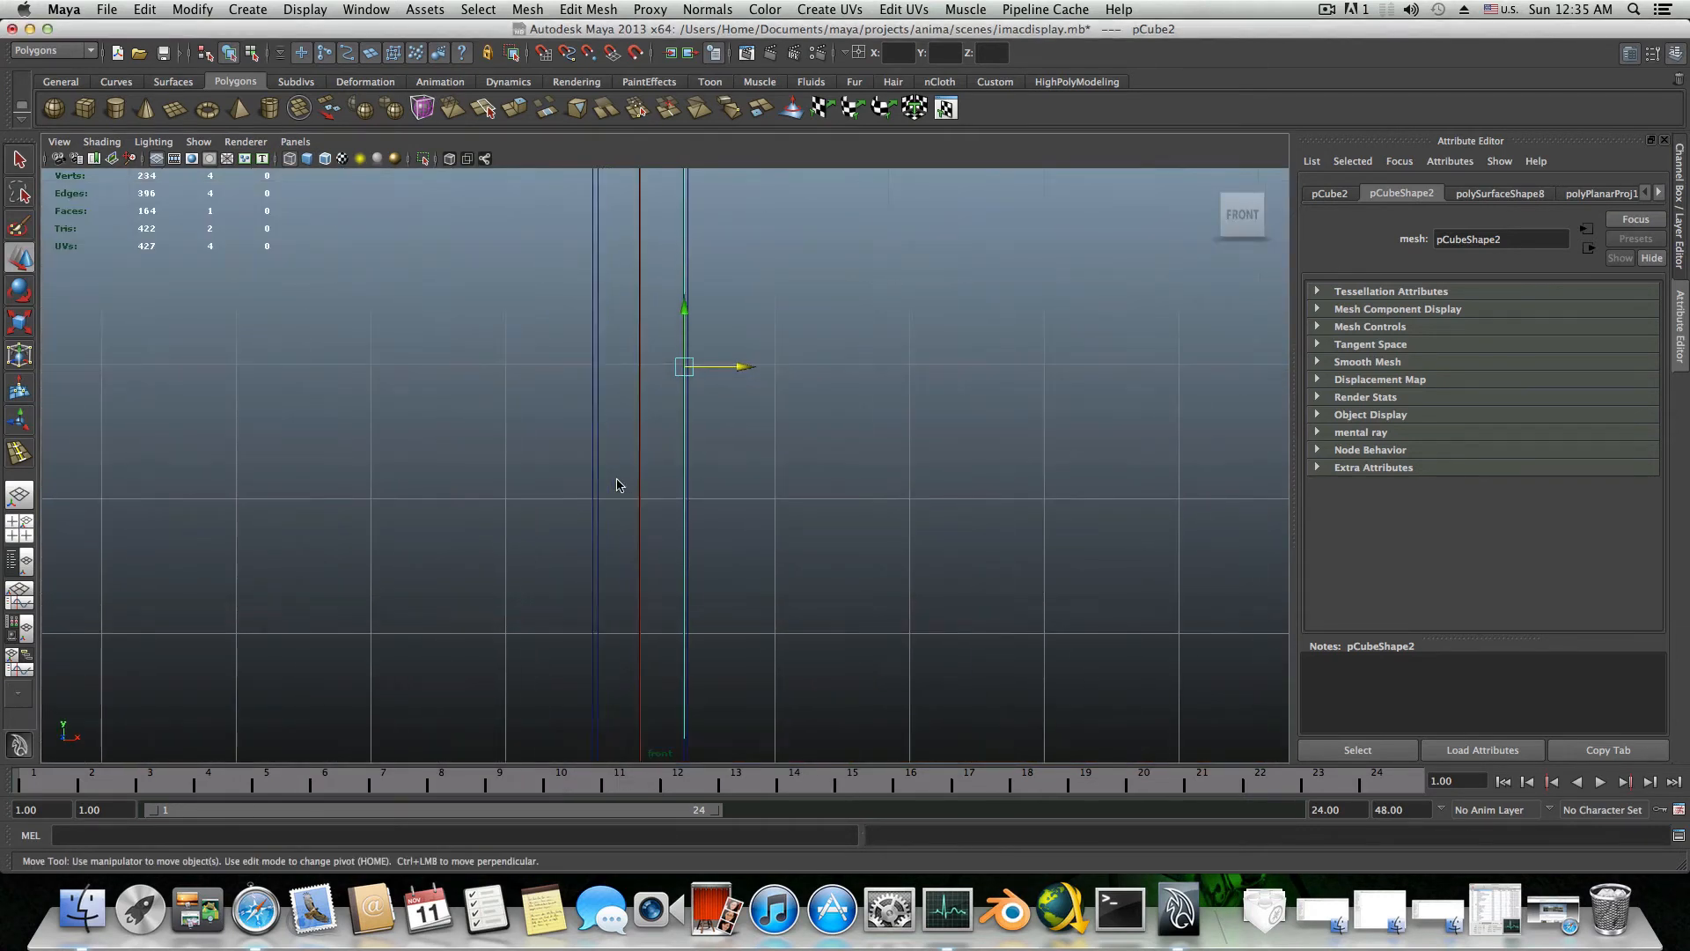
scroll(666, 469, "up", 3)
scroll(746, 409, "up", 2)
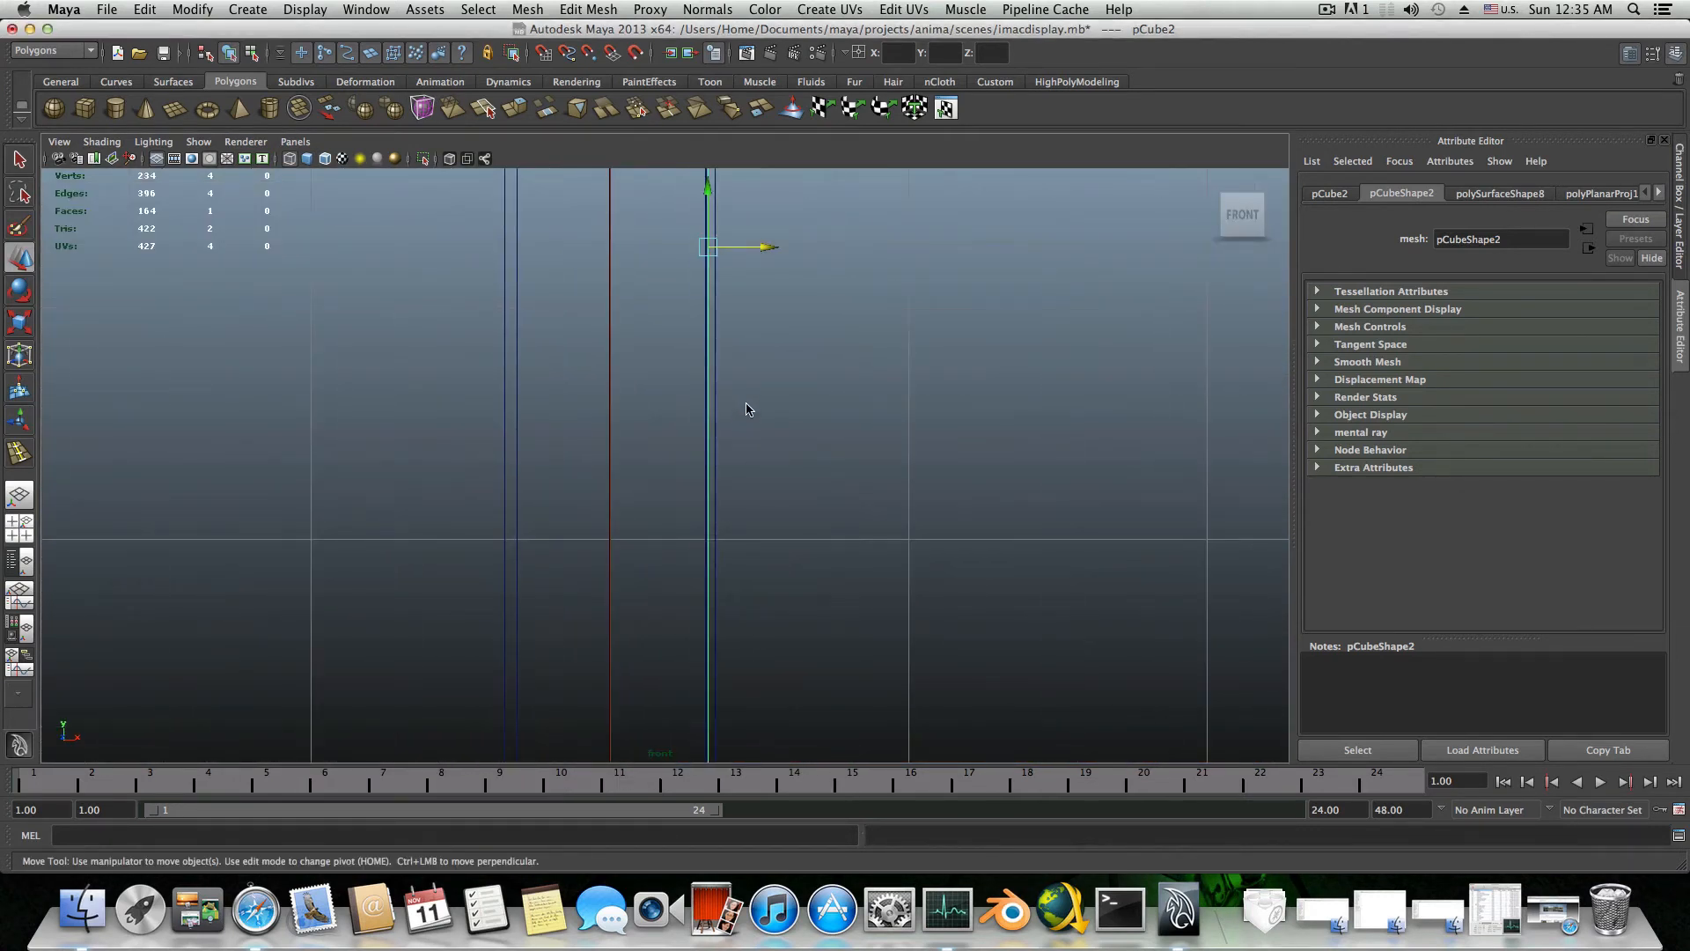
middle_click_drag(746, 409, 728, 632, "alt")
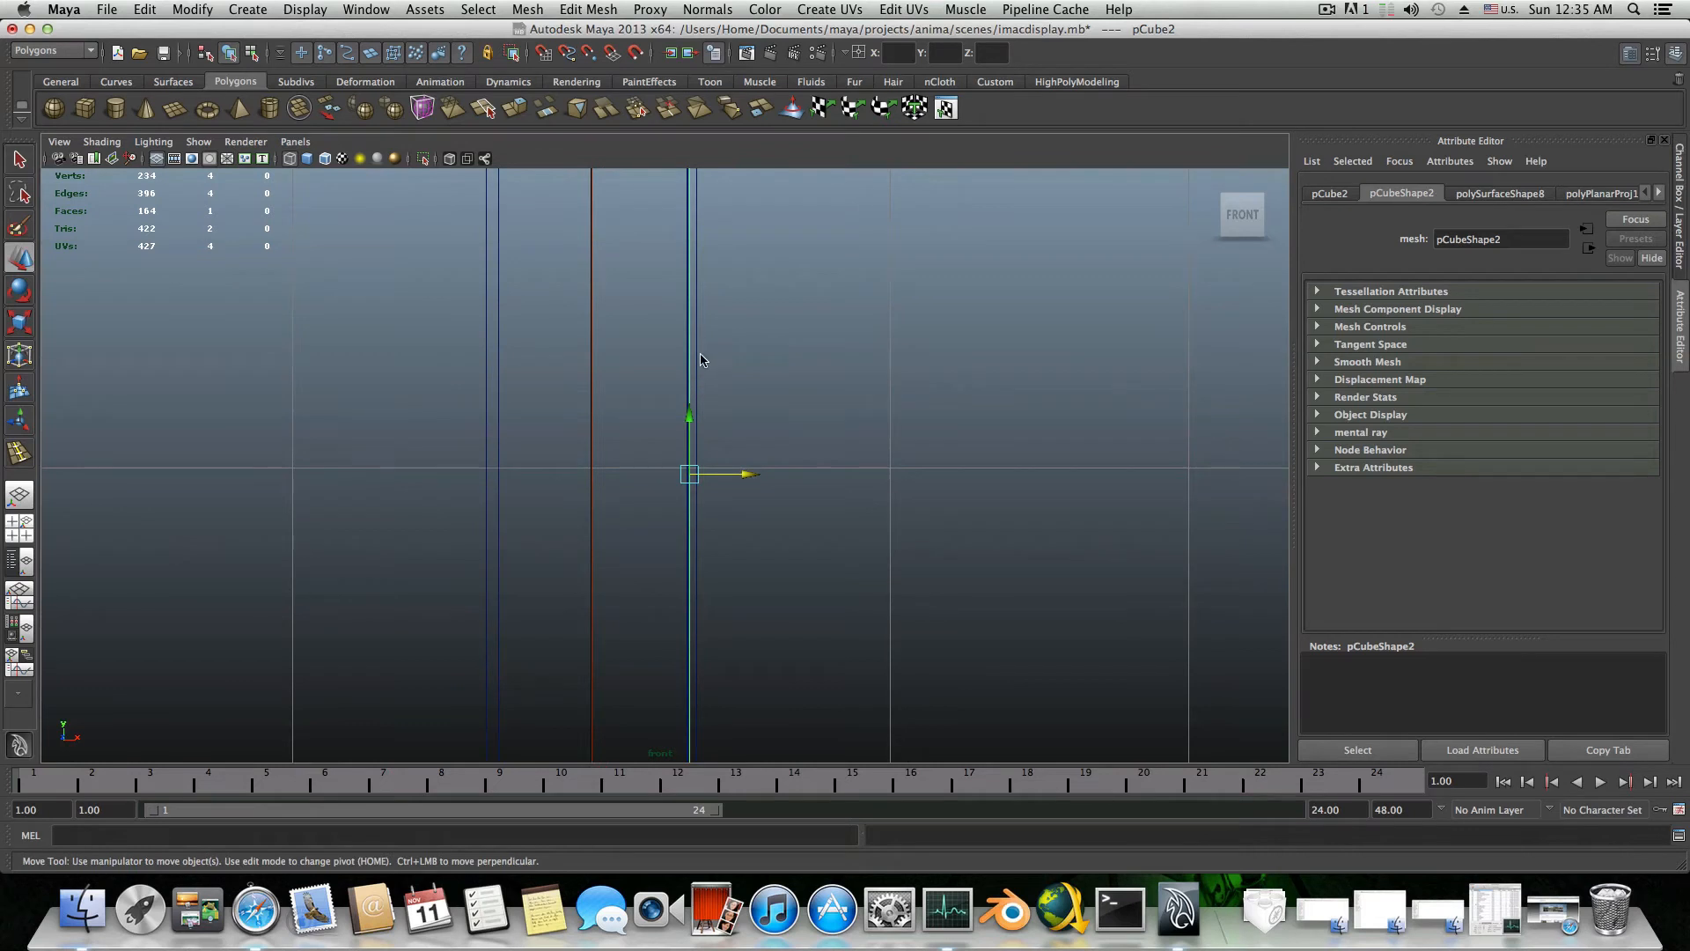
scroll(705, 352, "up", 4)
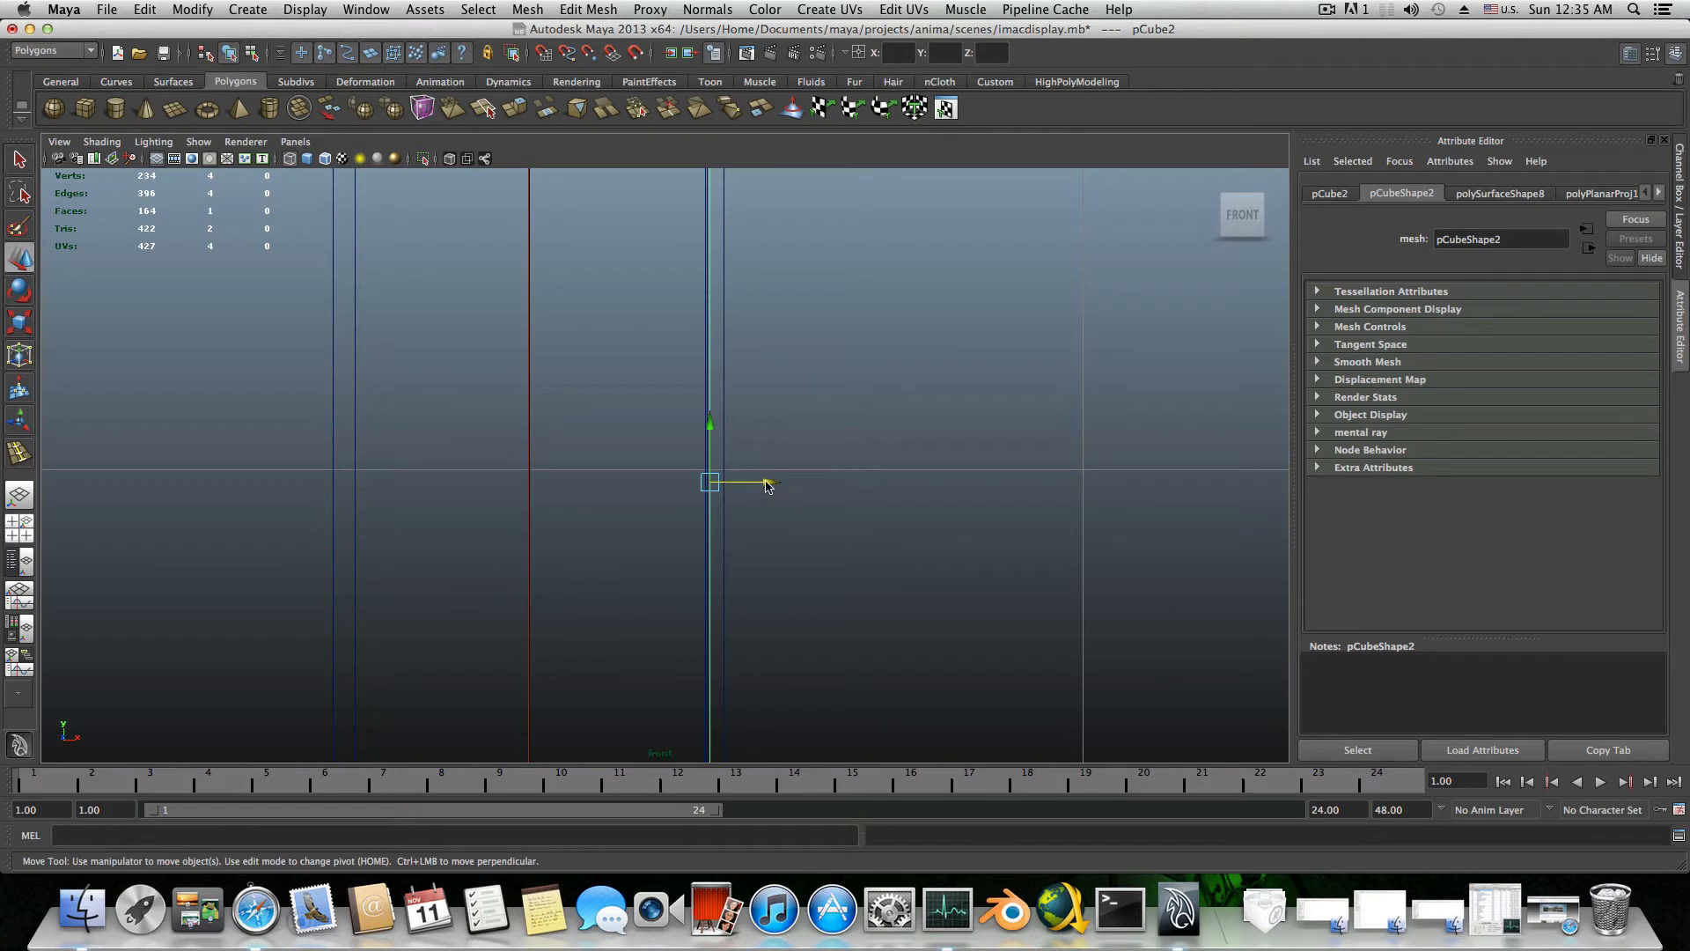
left_click_drag(767, 486, 775, 482)
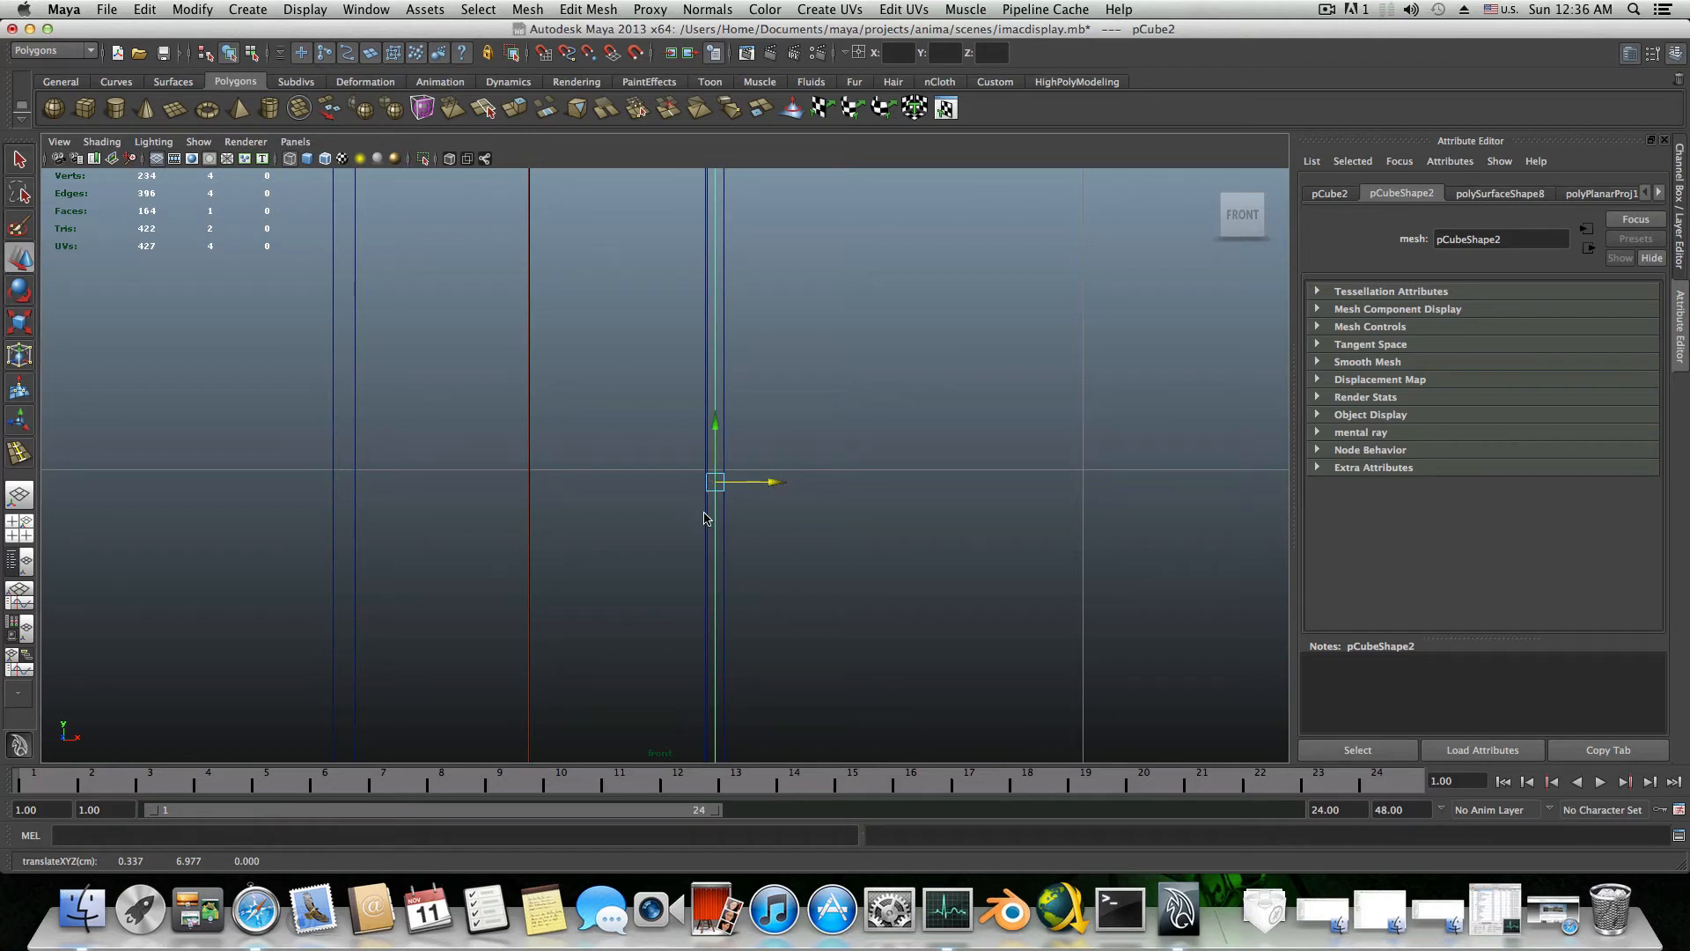
left_click_drag(775, 484, 752, 486)
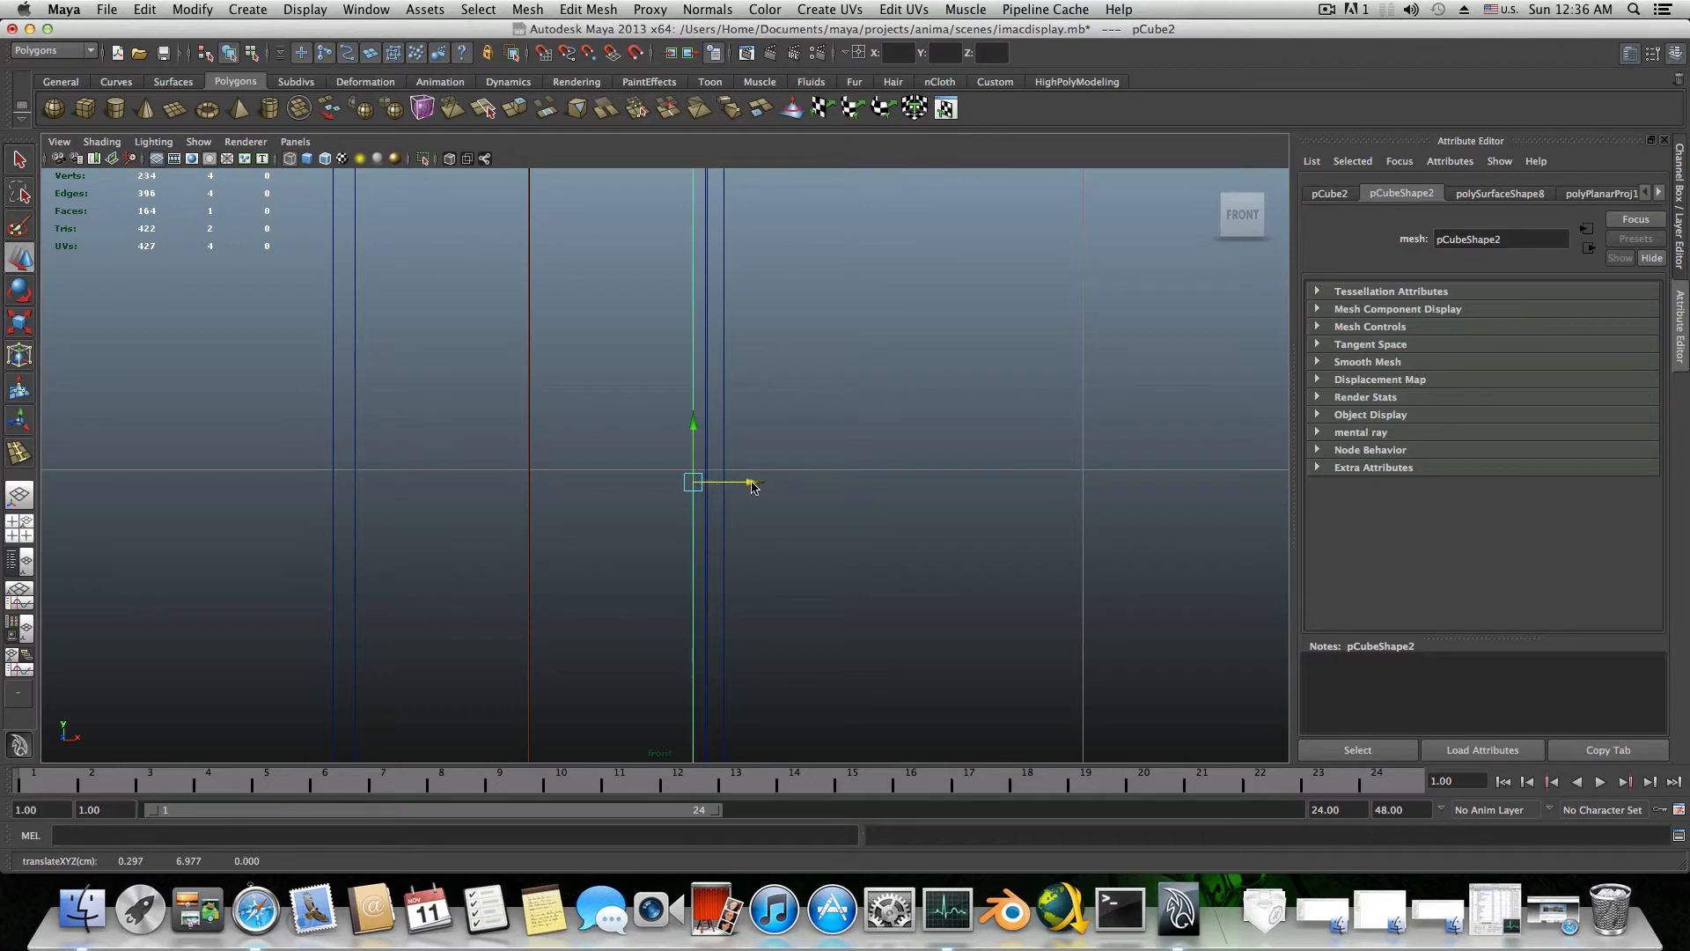
key("z")
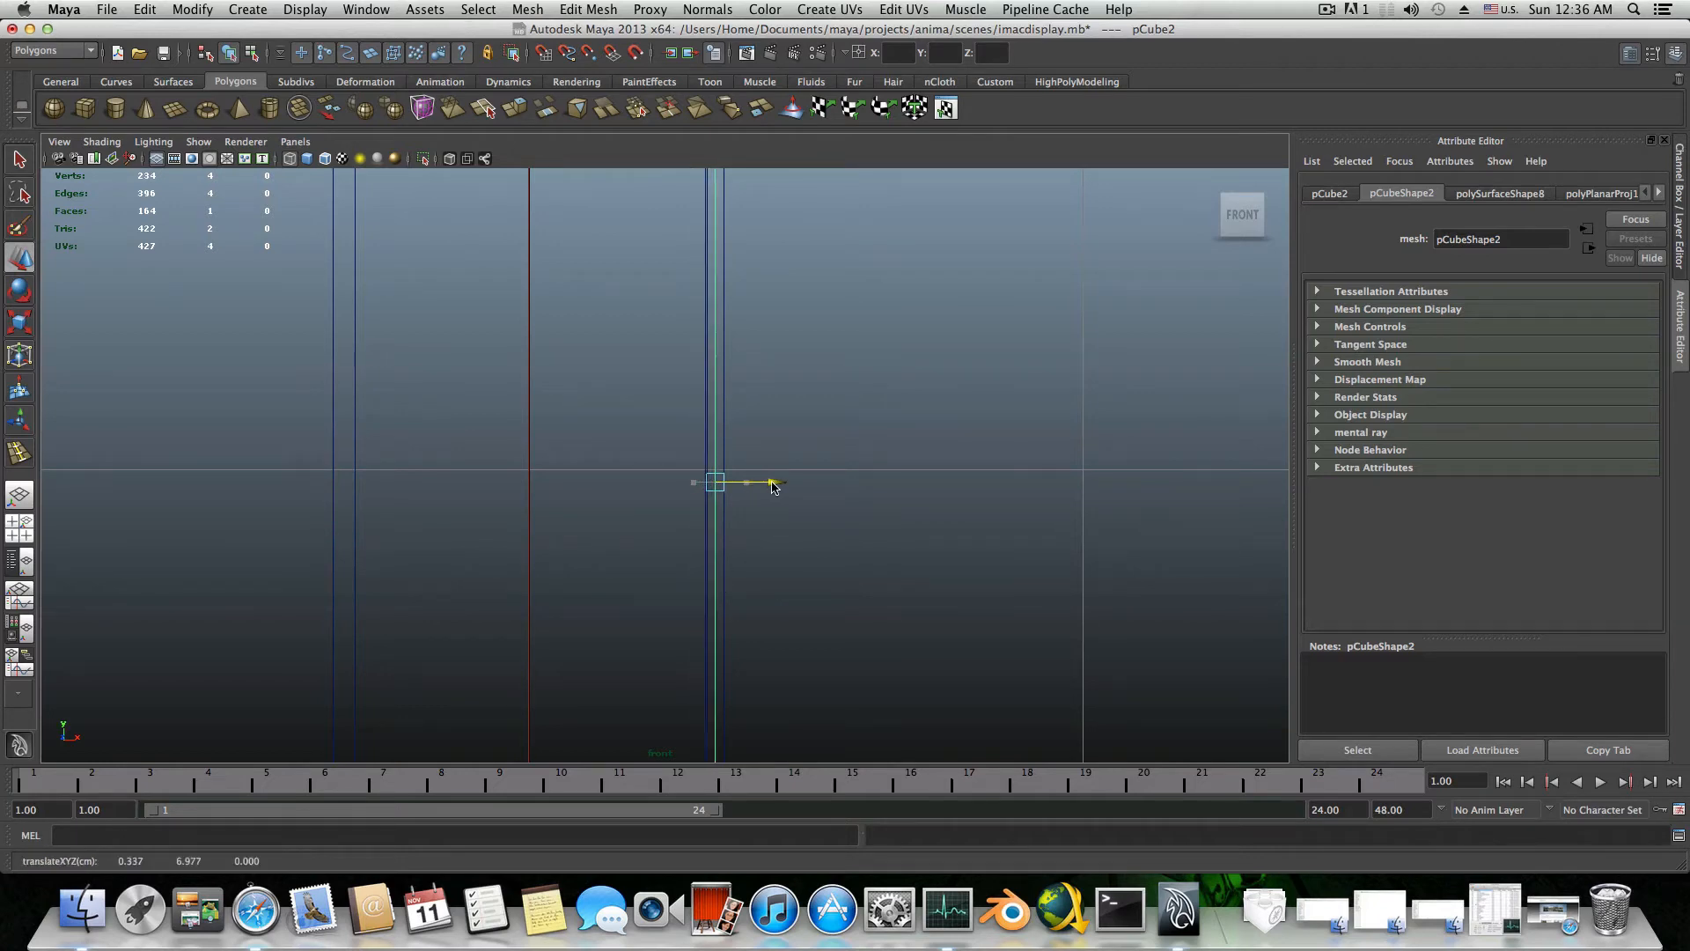
Examine the screen panel's alignment with the casing's front edge along its full height in the front view
scroll(752, 592, "down", 10)
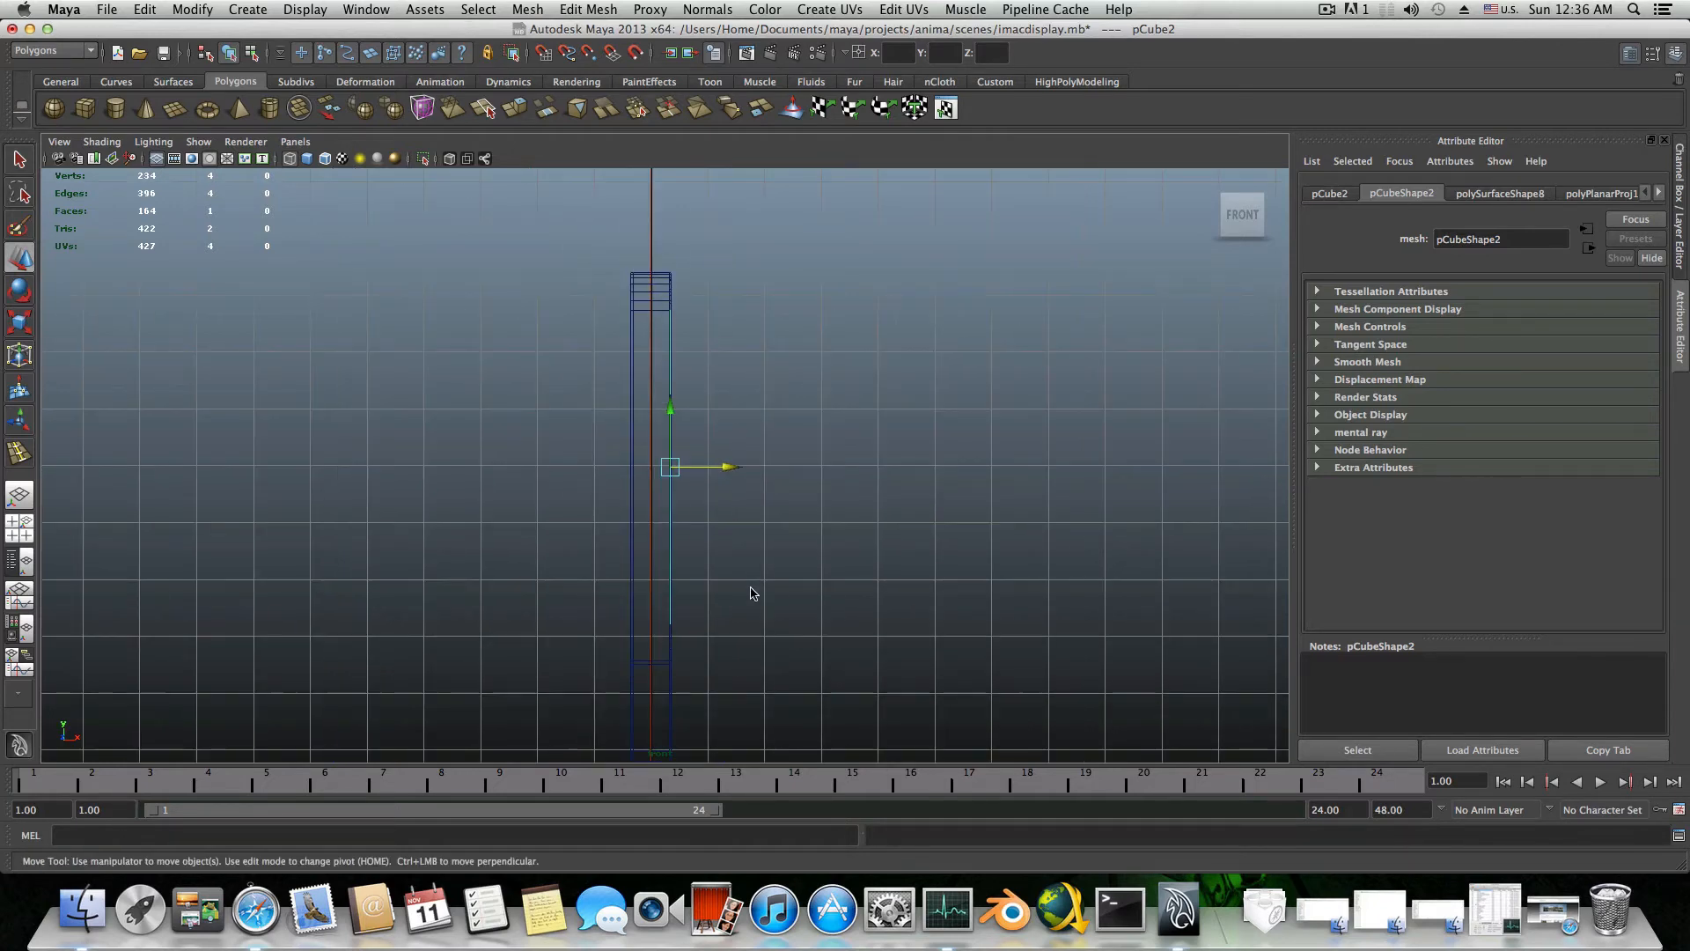
middle_click_drag(753, 592, 750, 445, "alt")
scroll(694, 547, "up", 5)
scroll(728, 595, "up", 4)
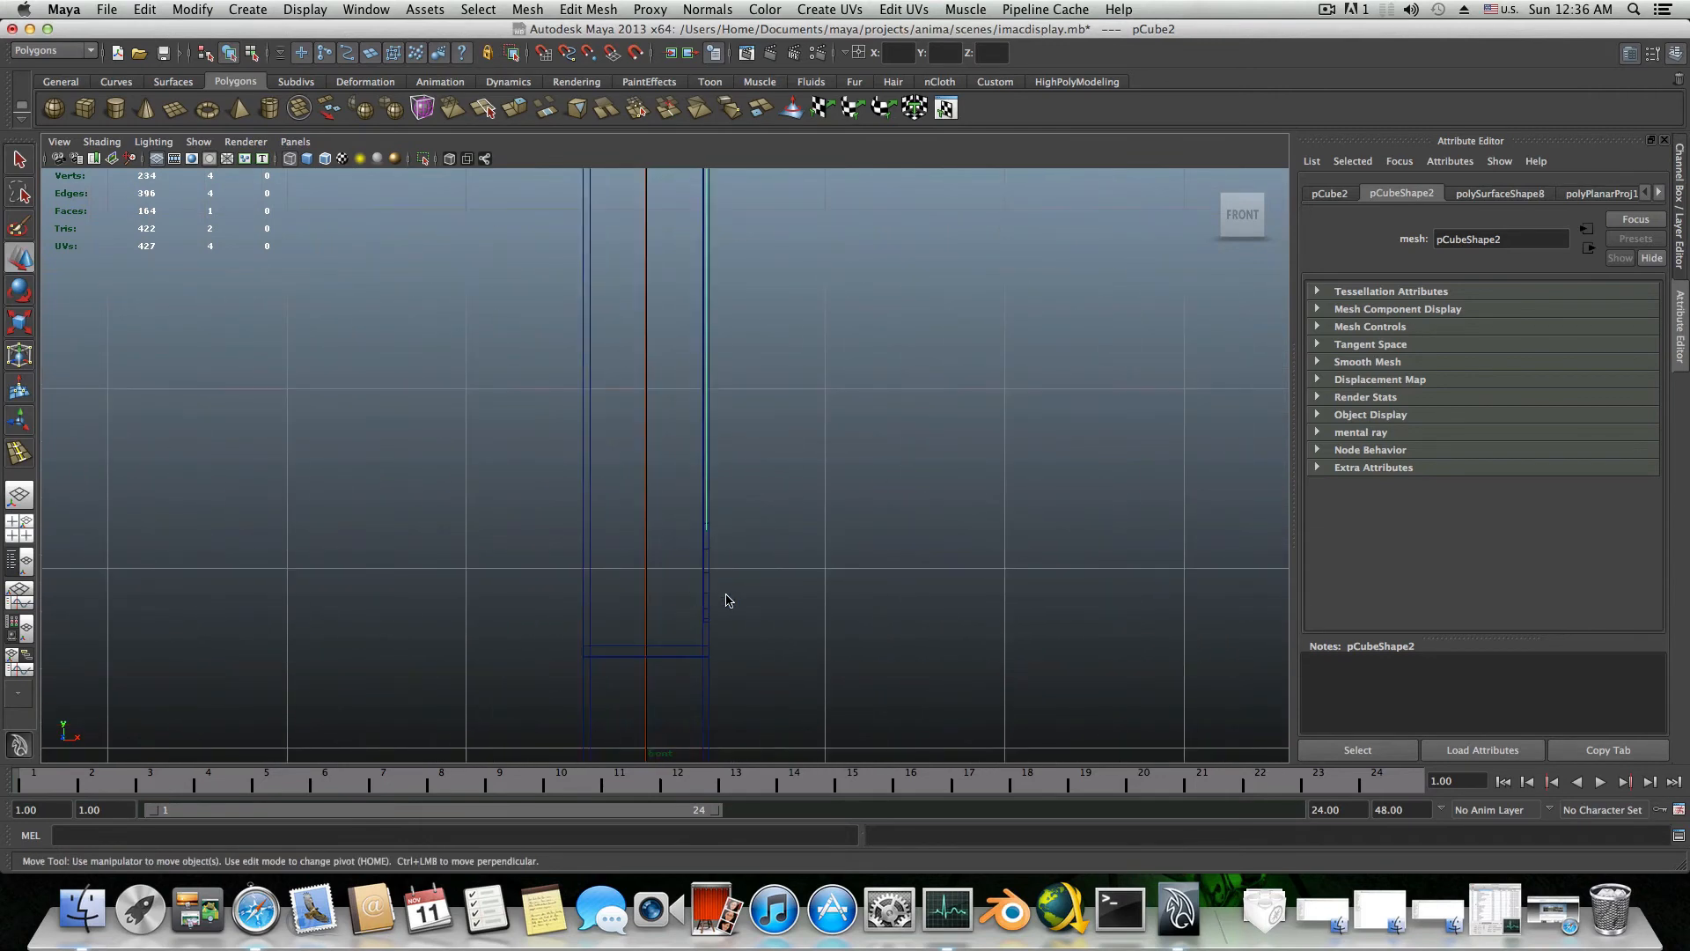
scroll(740, 599, "up", 5)
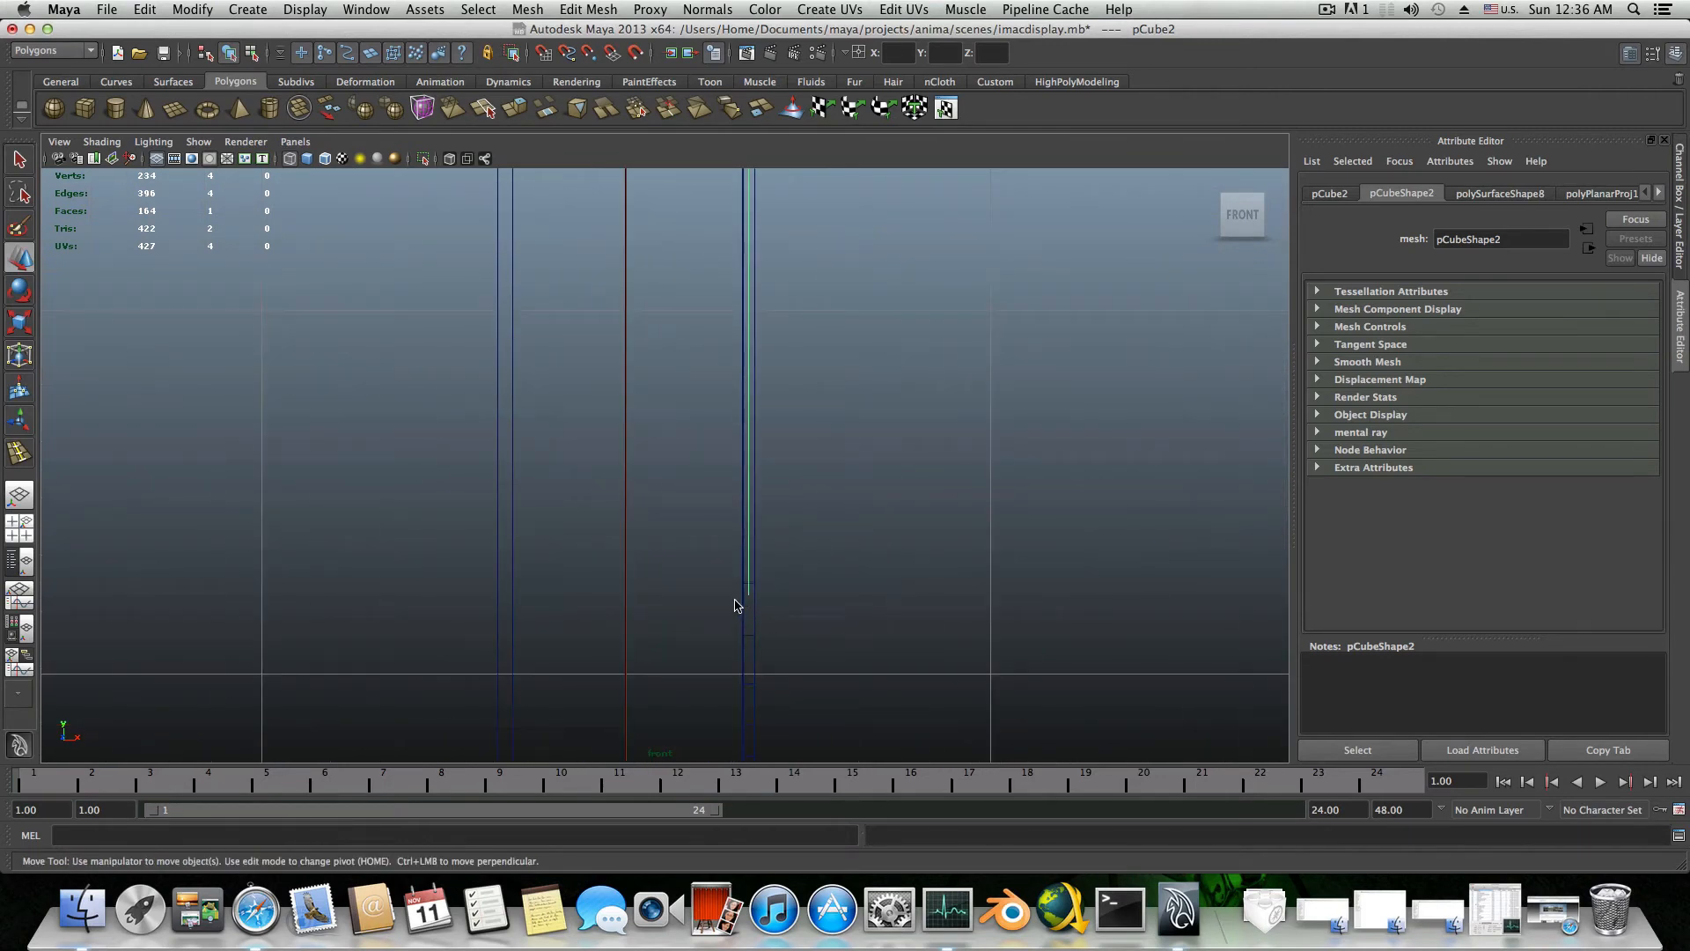
scroll(755, 616, "down", 10)
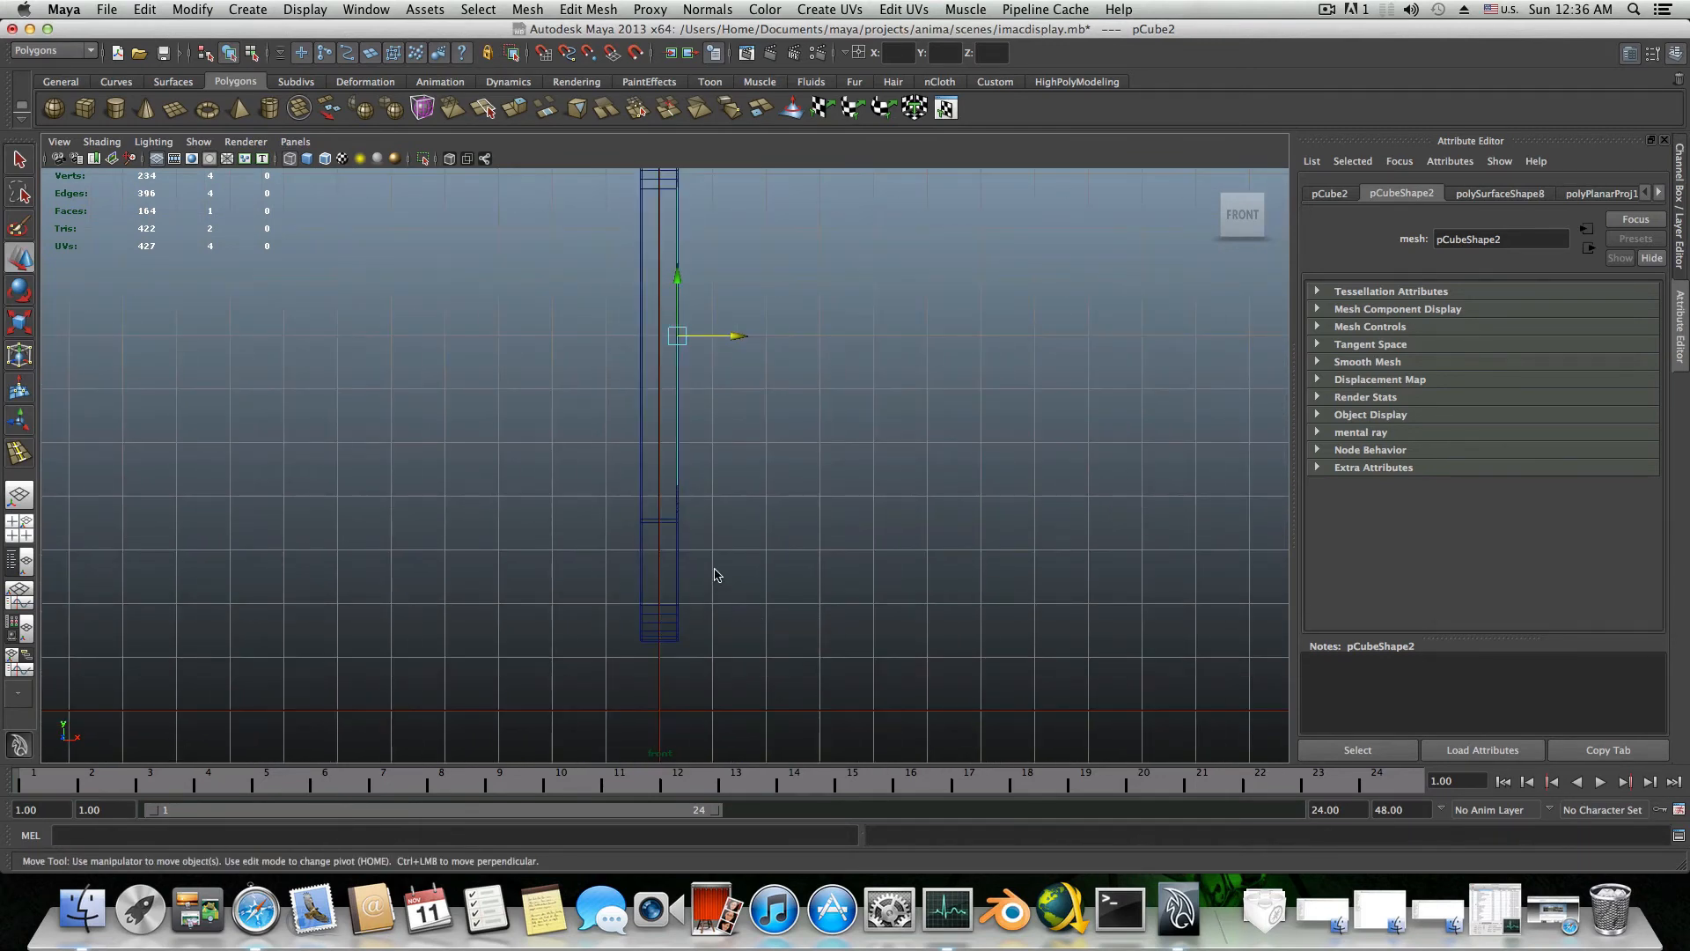
middle_click_drag(724, 524, 746, 667, "alt")
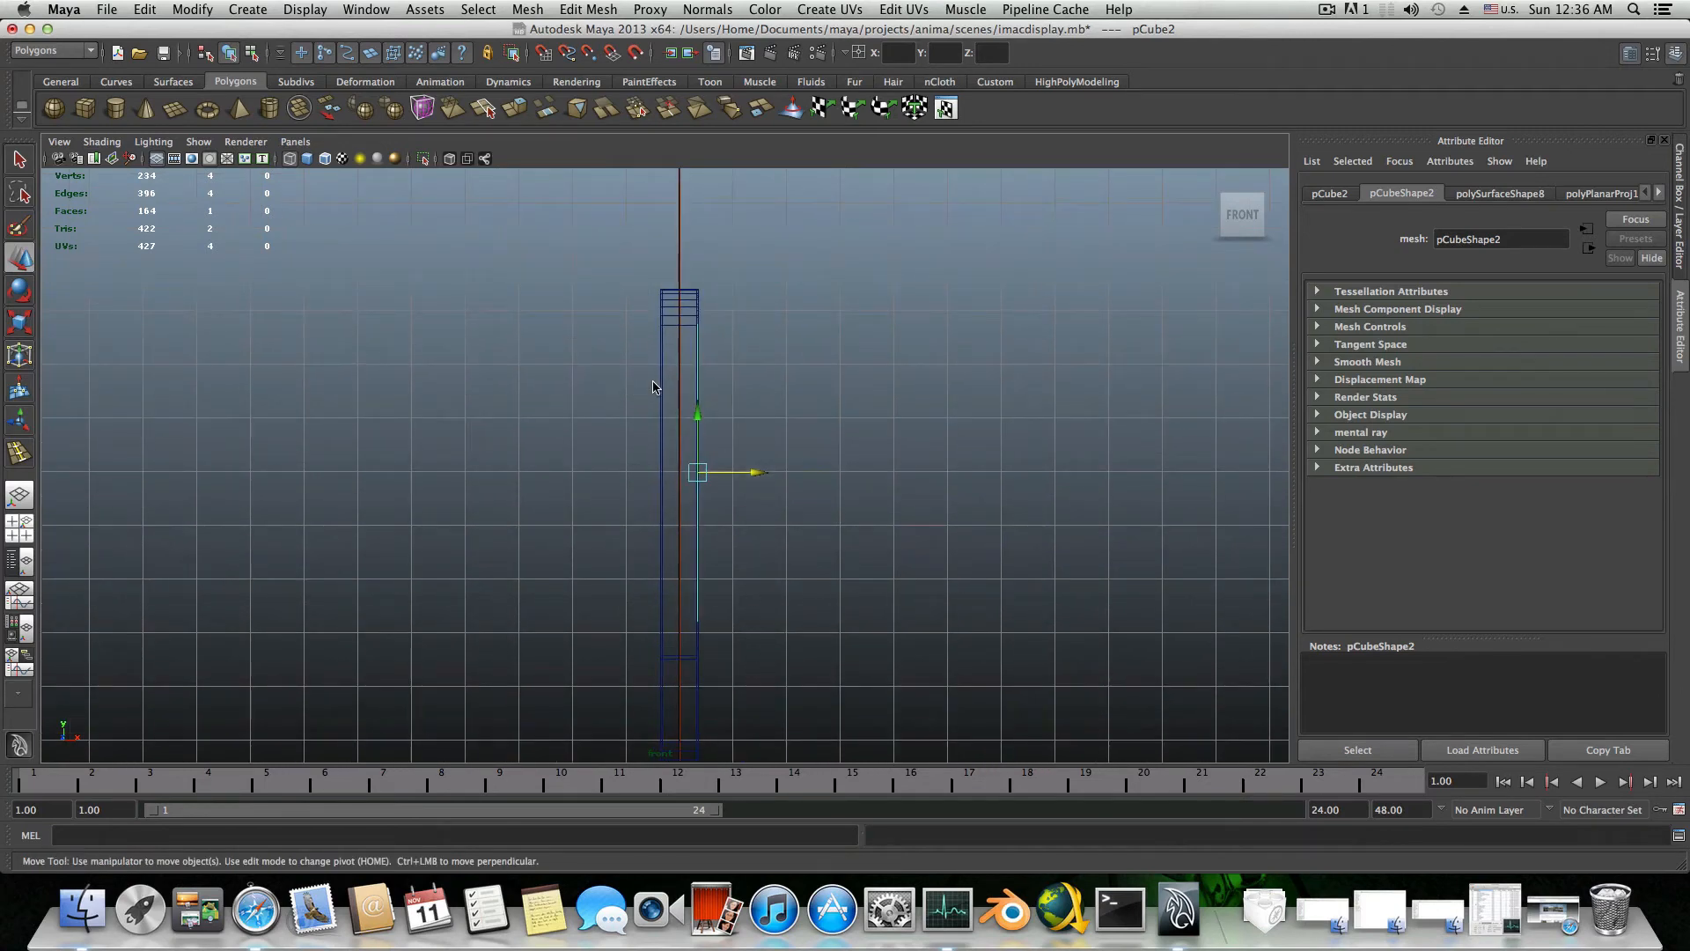
scroll(700, 516, "up", 2)
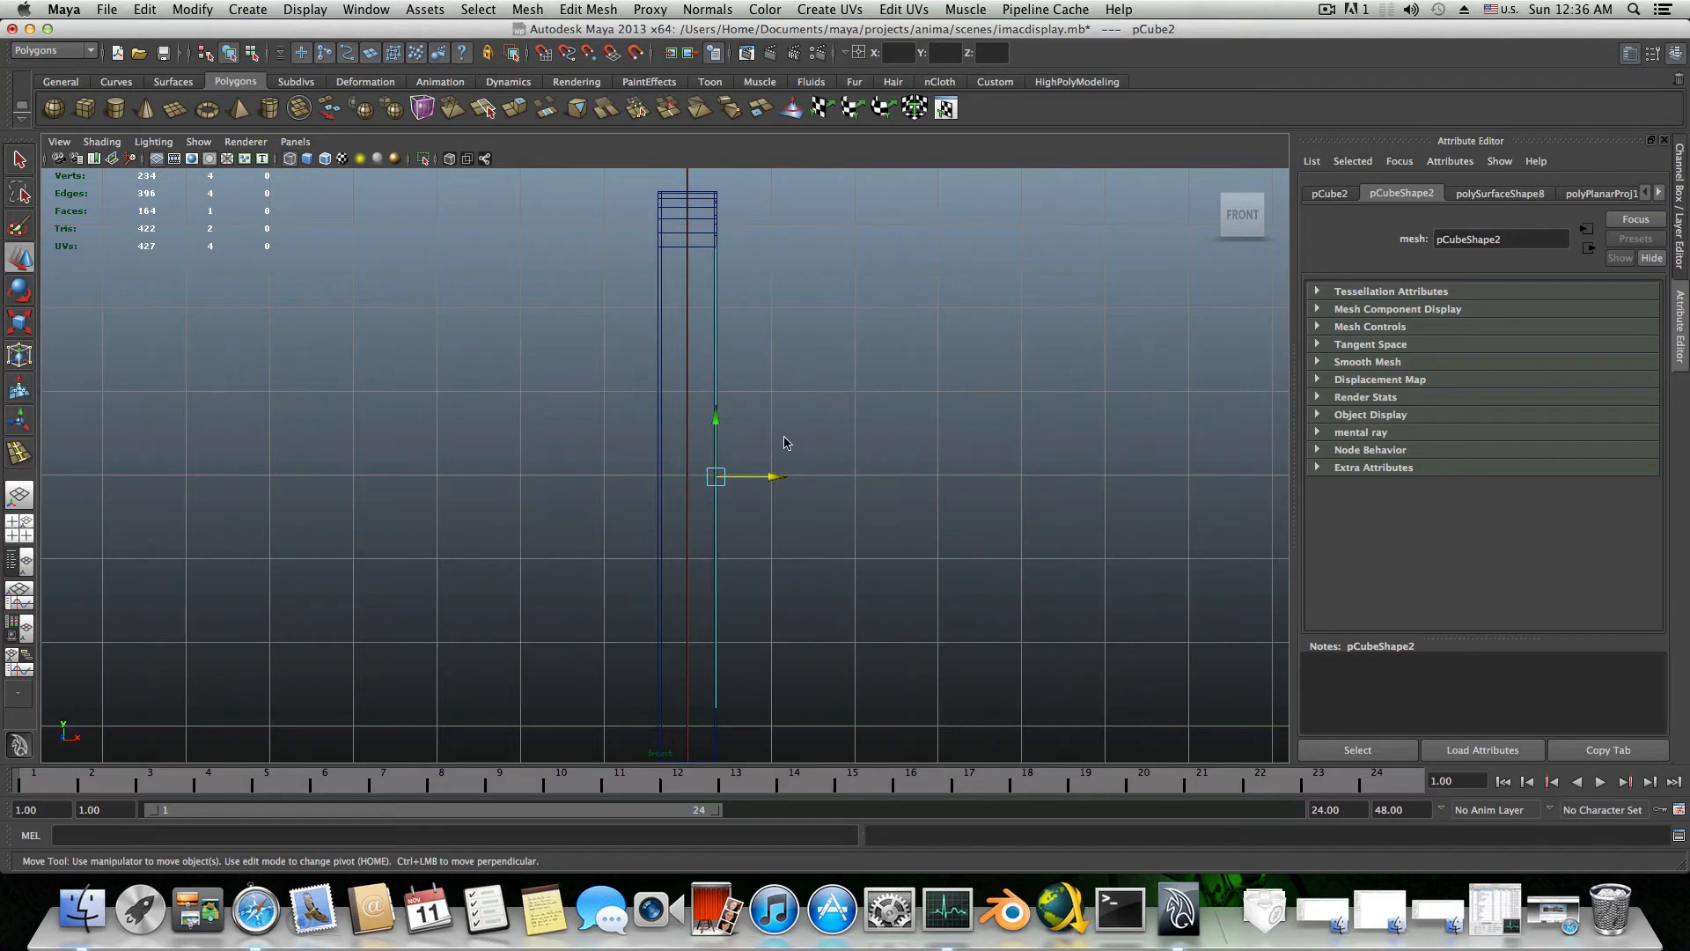
Render the display's front from a full-size perspective view with mental ray, and close the render after checking the screen image
key("space")
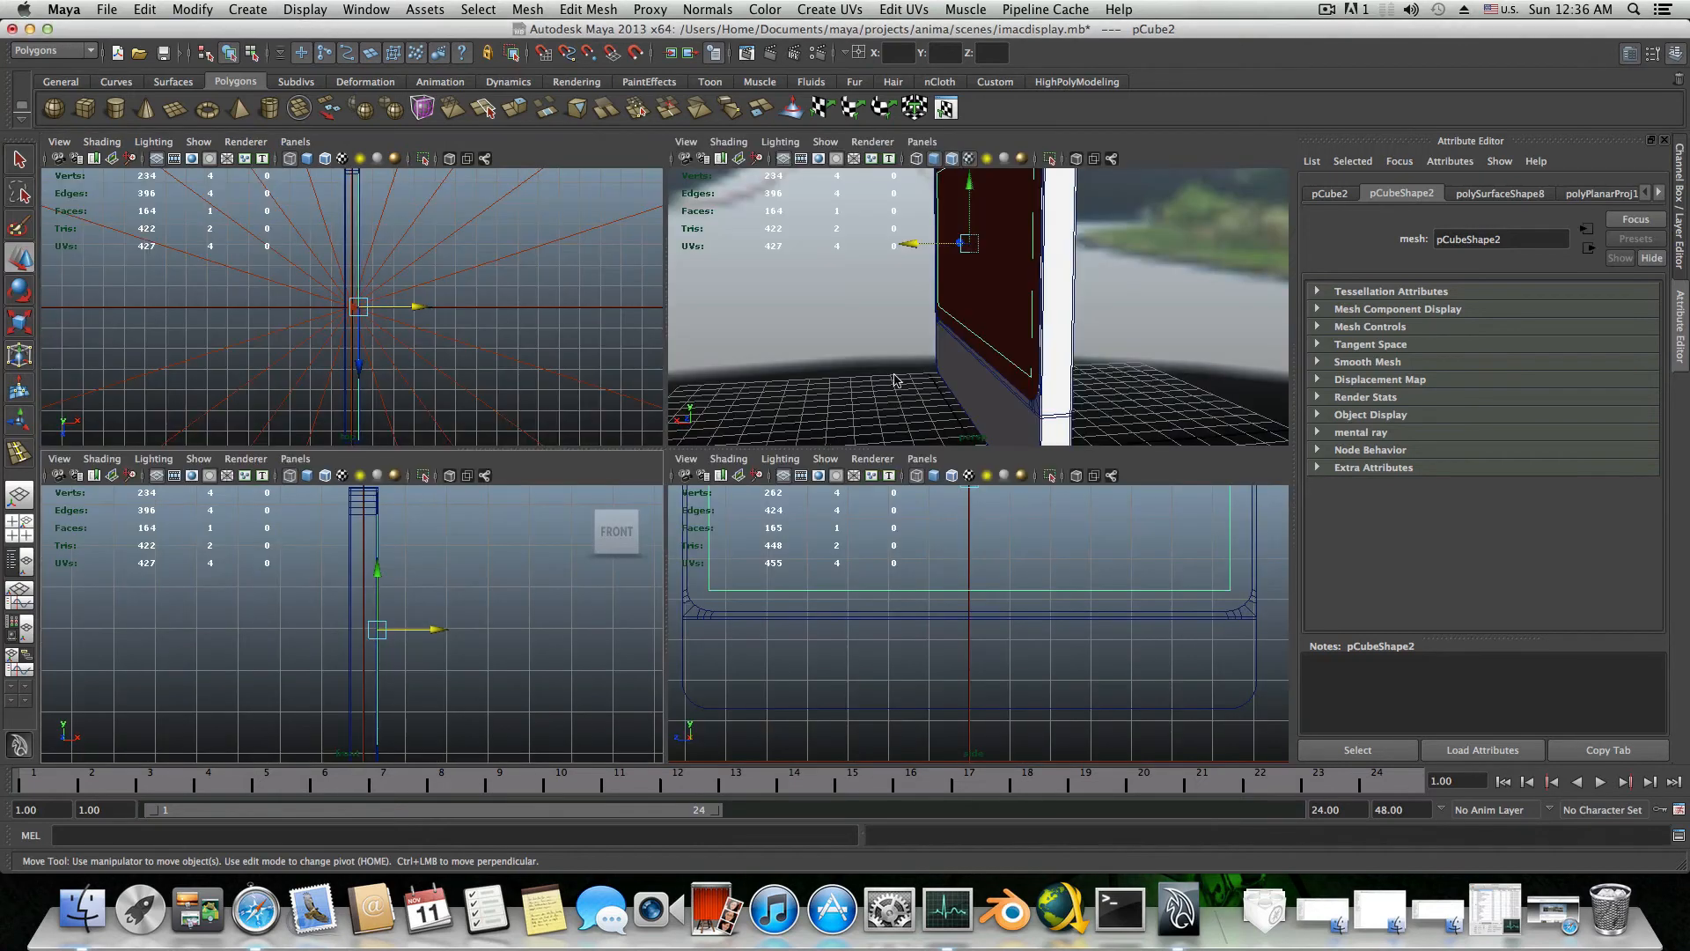
left_click_drag(834, 361, 961, 369, "alt")
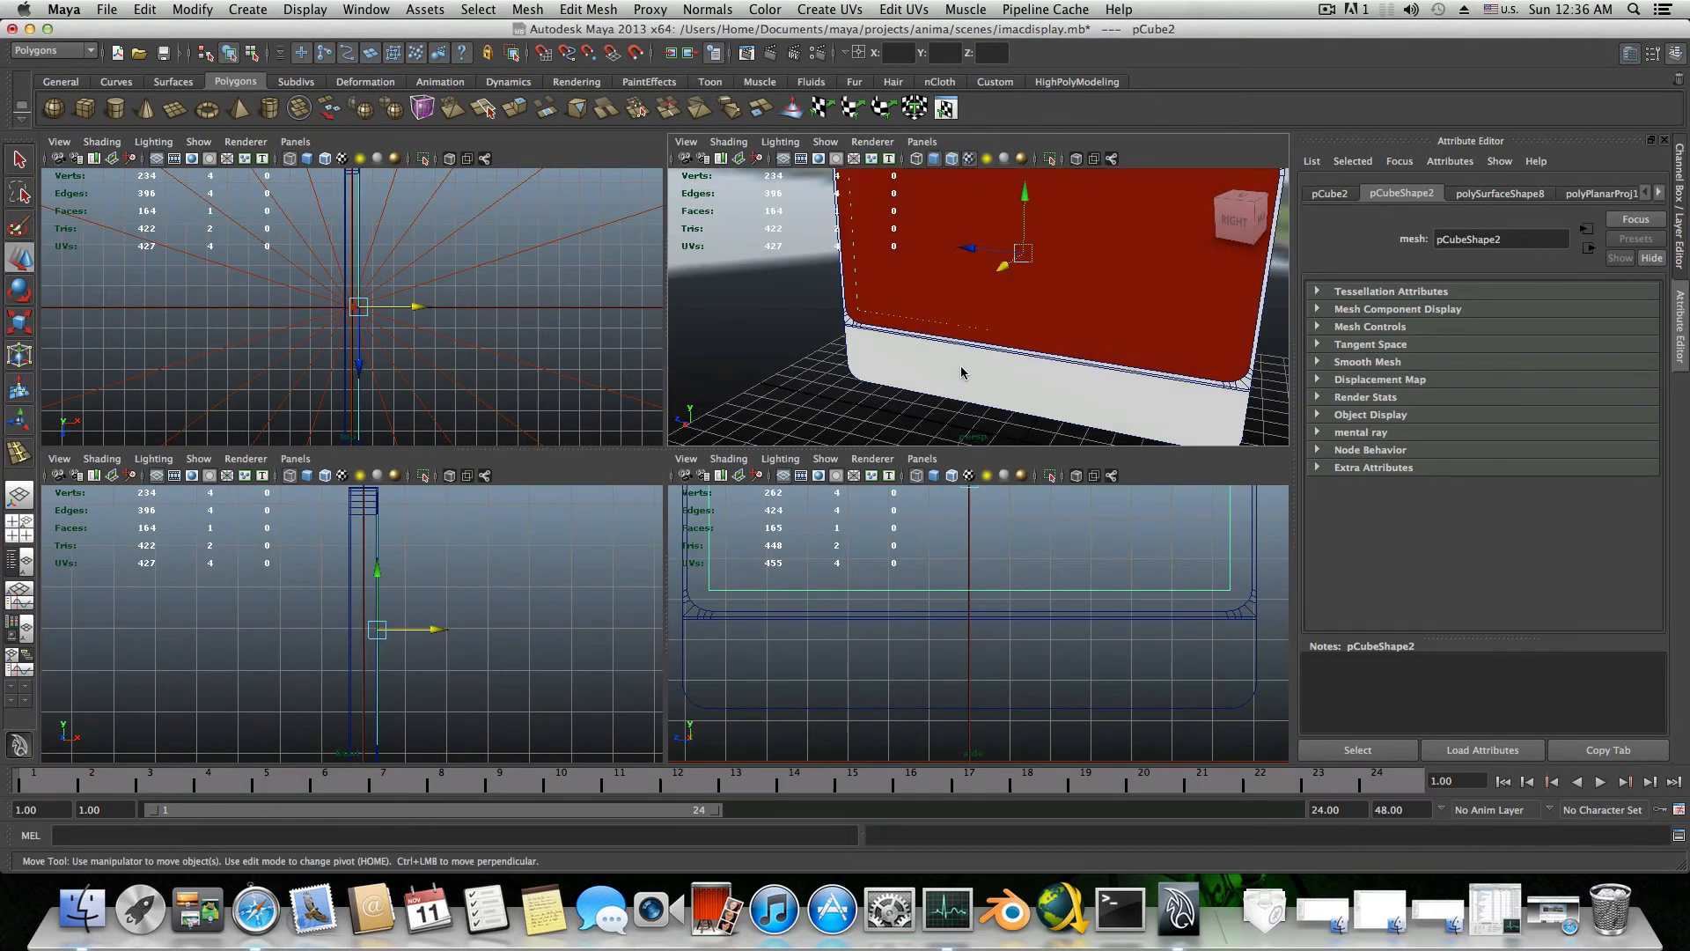
middle_click_drag(960, 370, 886, 433, "alt")
key("space")
left_click_drag(897, 366, 784, 249, "alt")
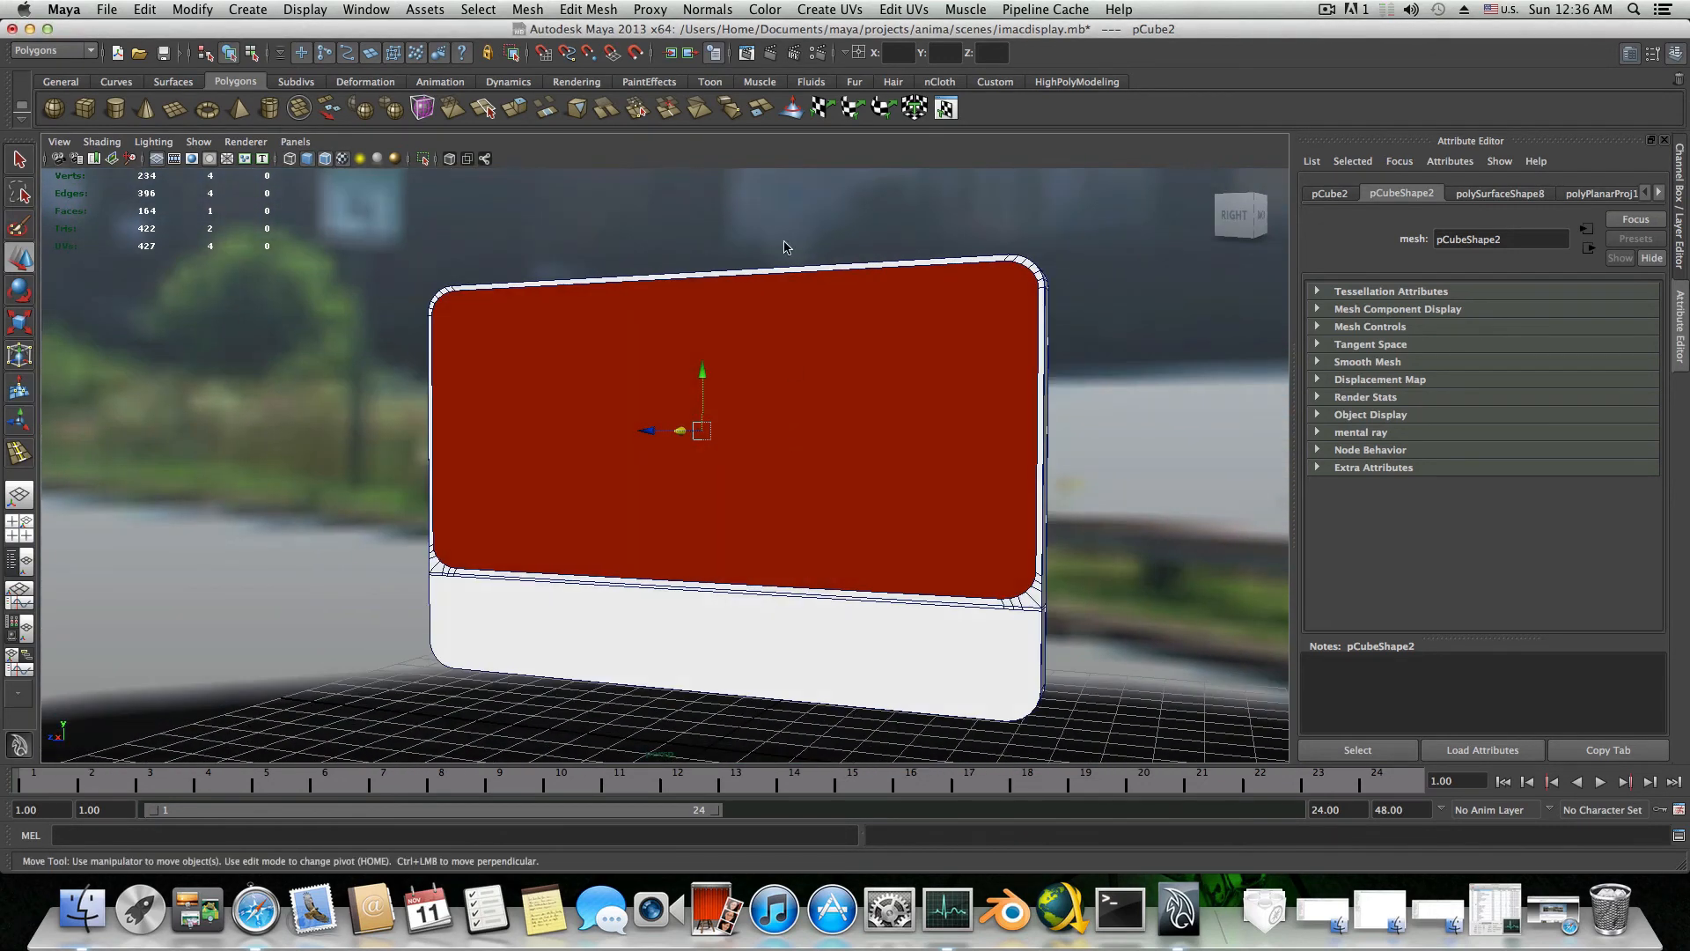
left_click(770, 52)
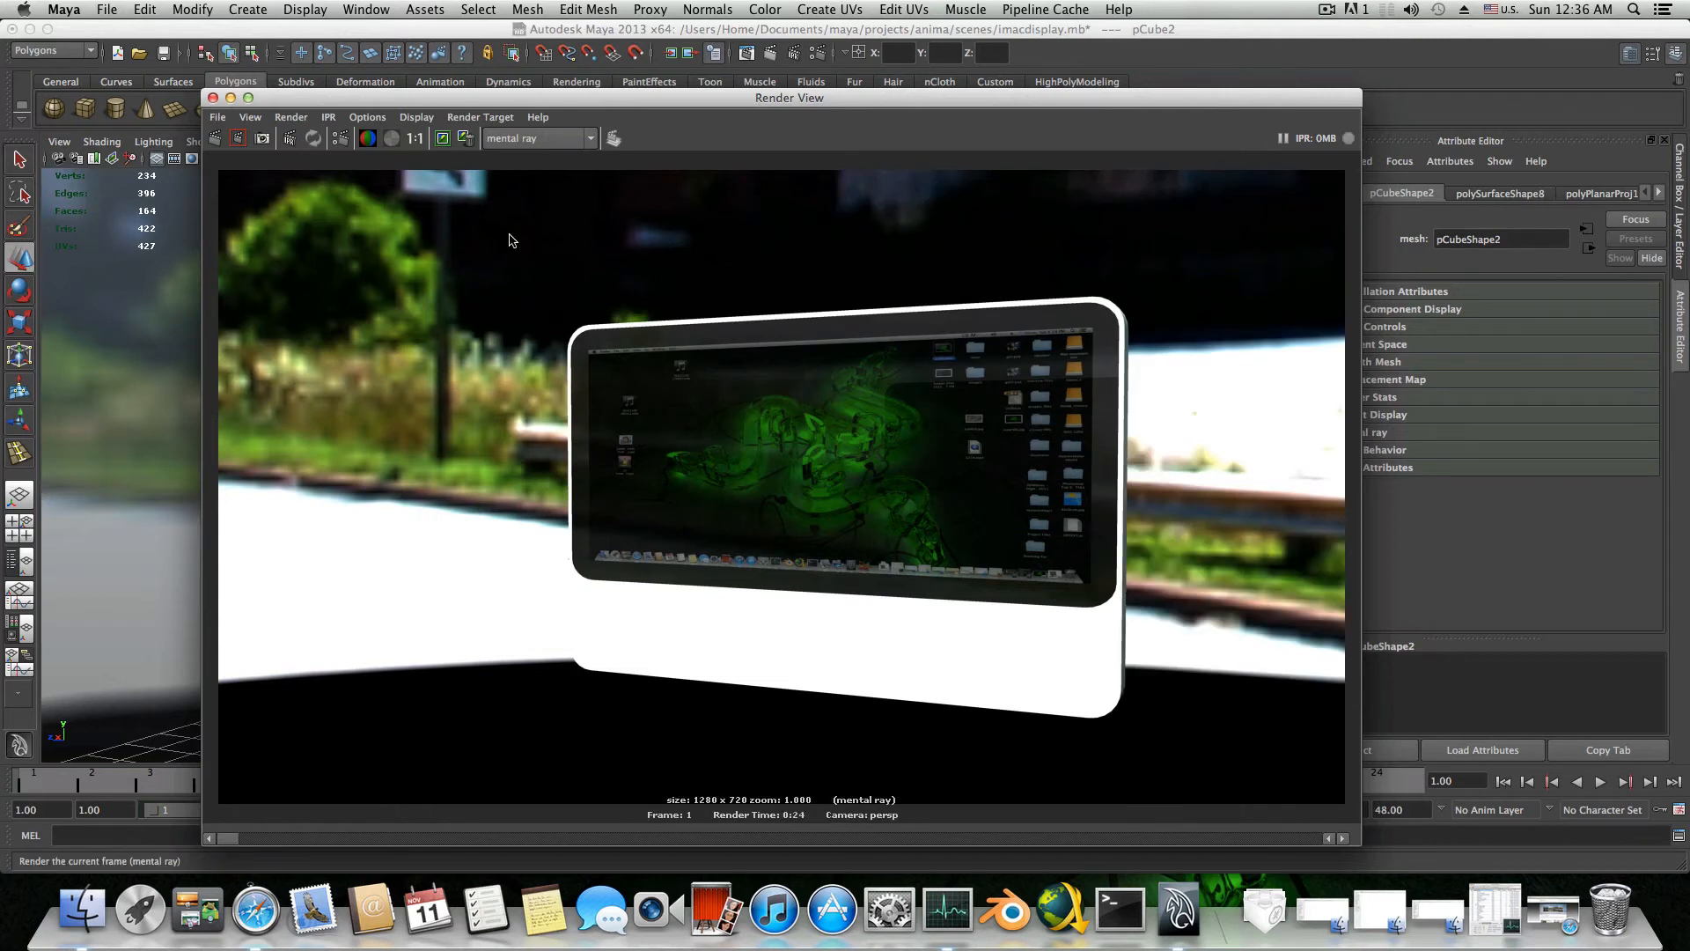
left_click(212, 97)
Move the screen panel slightly back into the casing in the front view, to X about 0.327, and frame the panel
left_click_drag(1025, 547, 715, 515, "alt")
scroll(705, 507, "up", 4)
key("space")
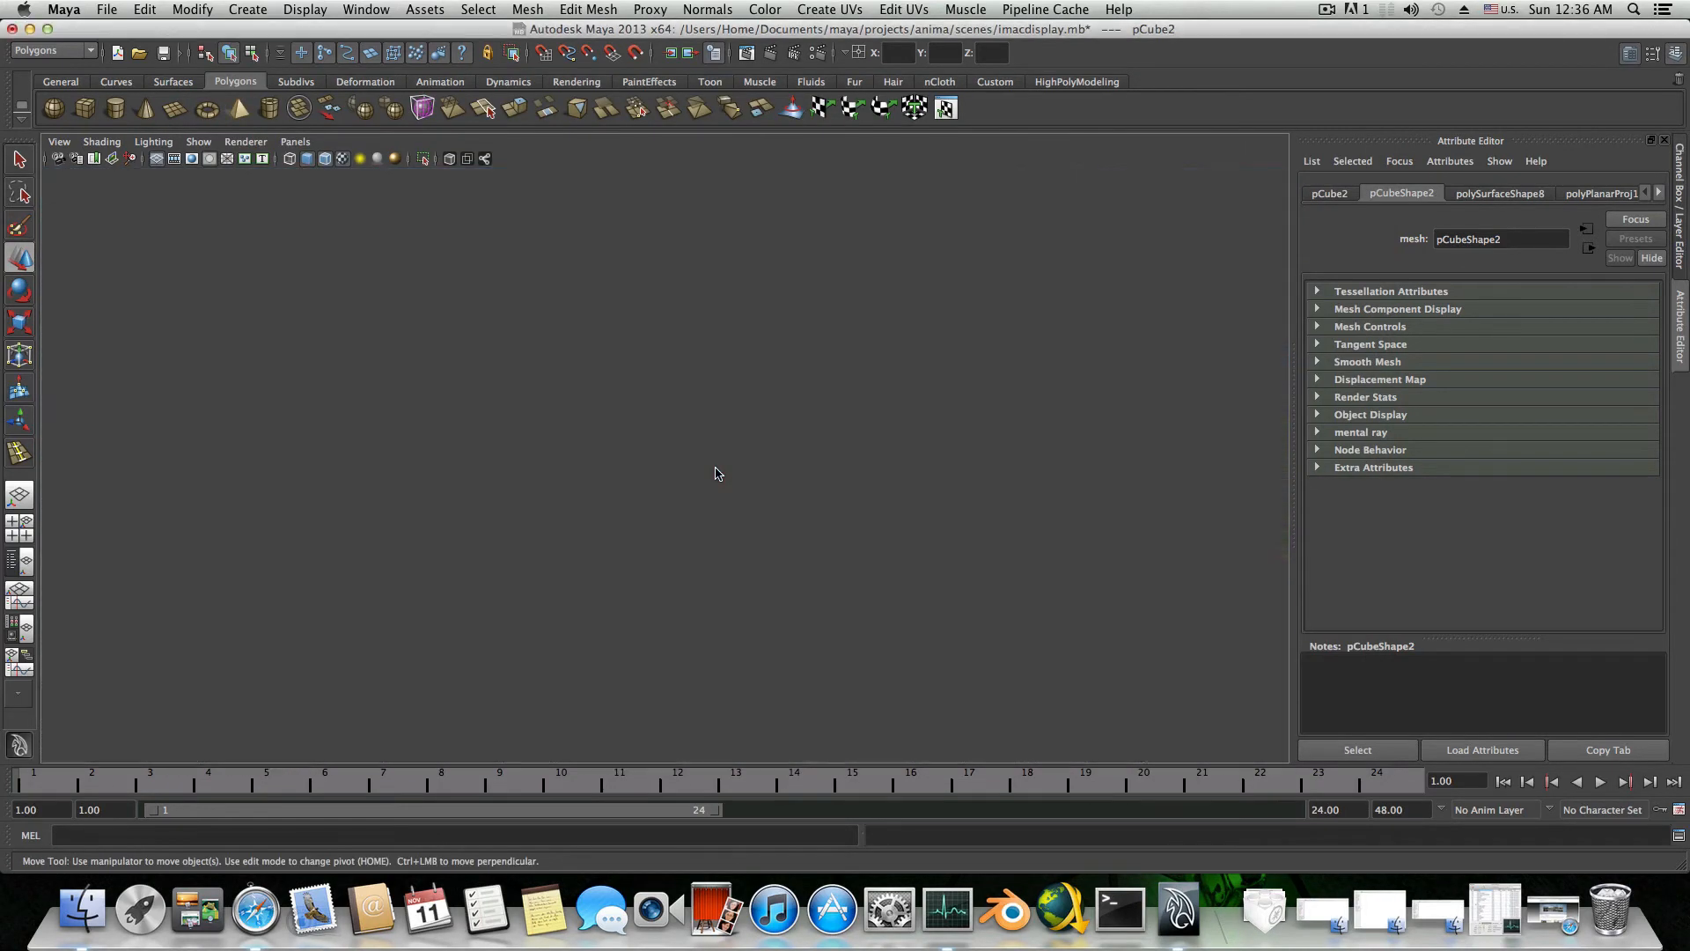
key("space")
scroll(742, 553, "up", 2)
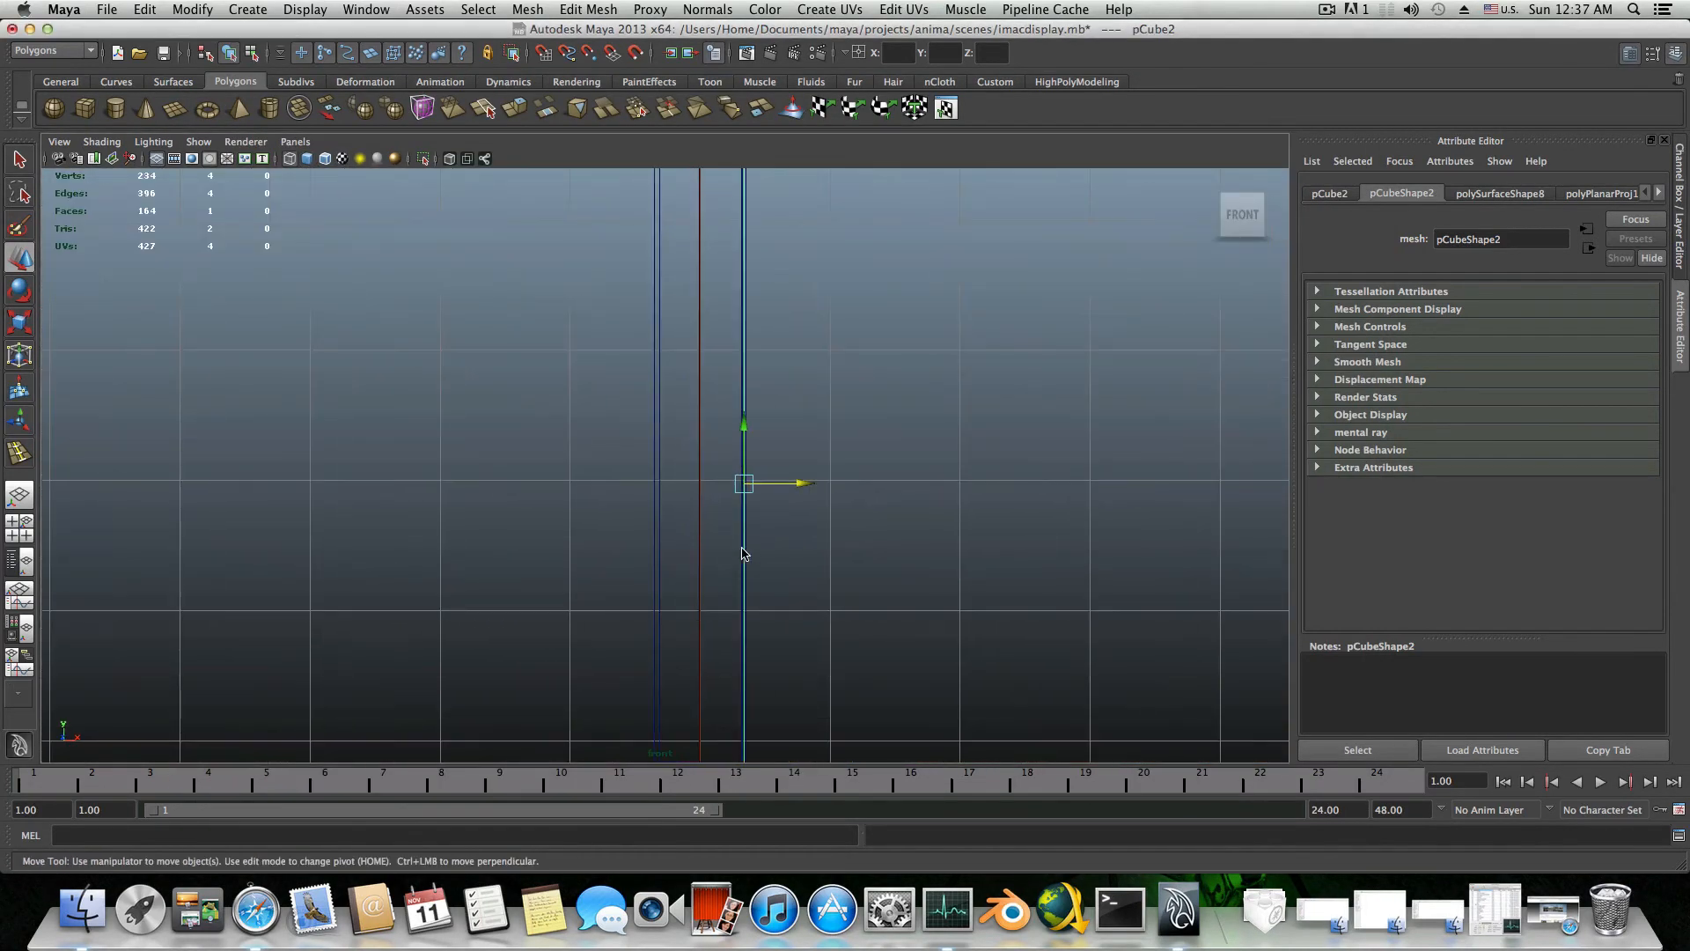
scroll(766, 572, "up", 3)
left_click(870, 502)
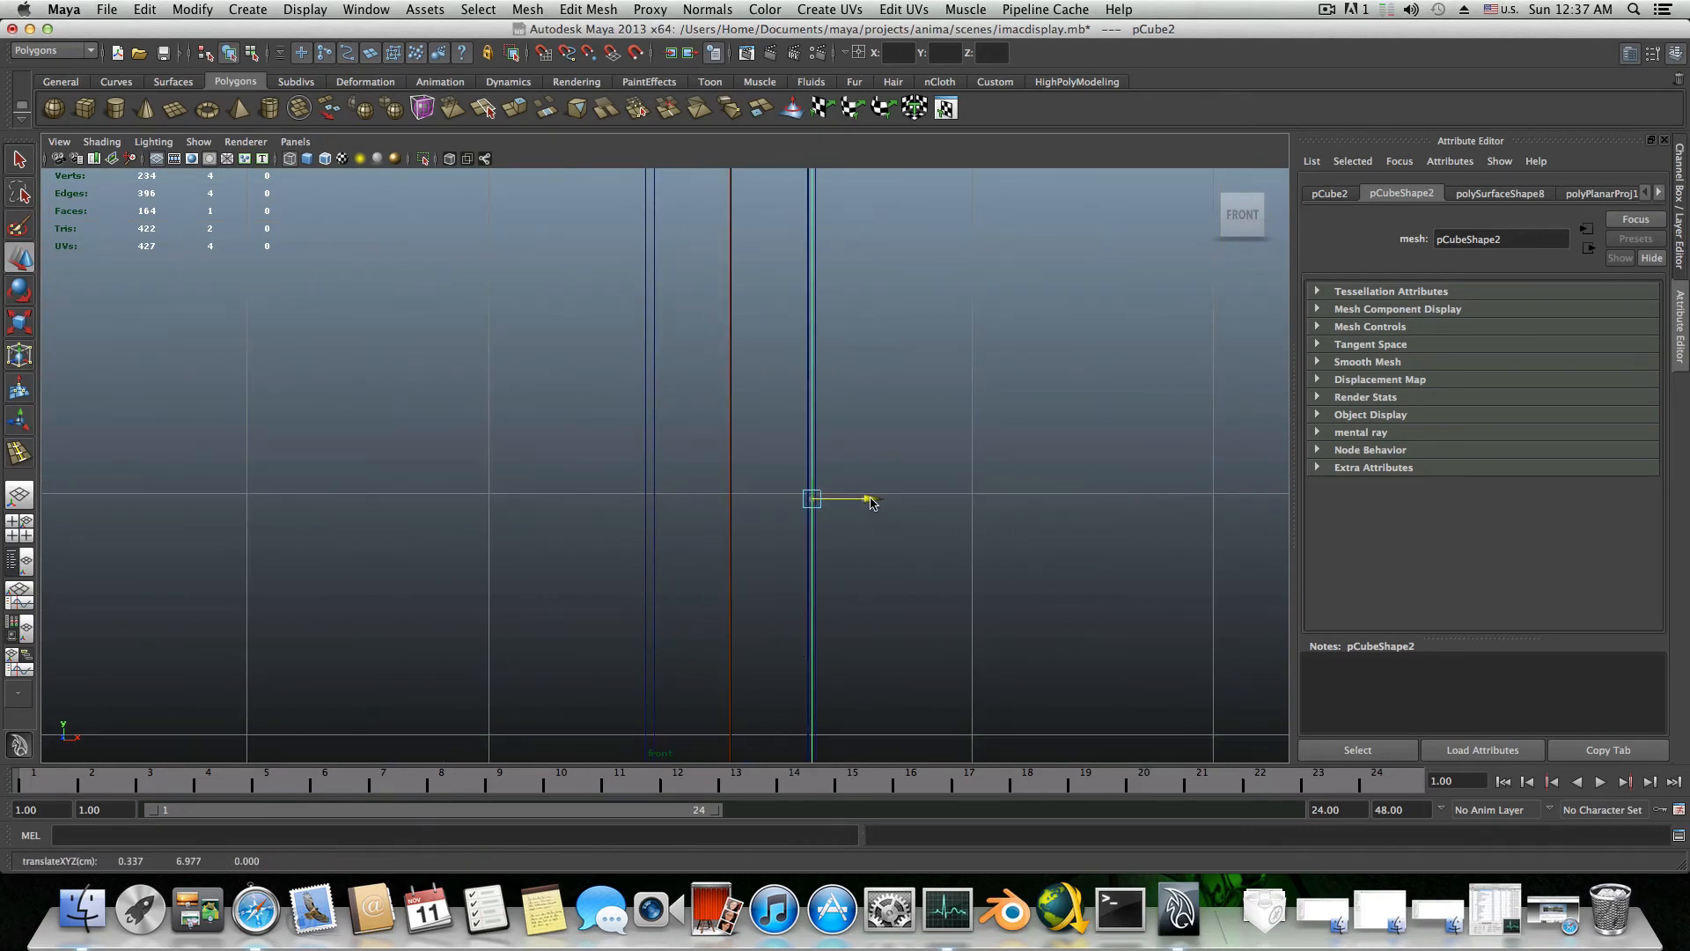
scroll(834, 572, "up", 3)
middle_click_drag(973, 633, 821, 620, "alt")
left_click_drag(837, 518, 836, 518)
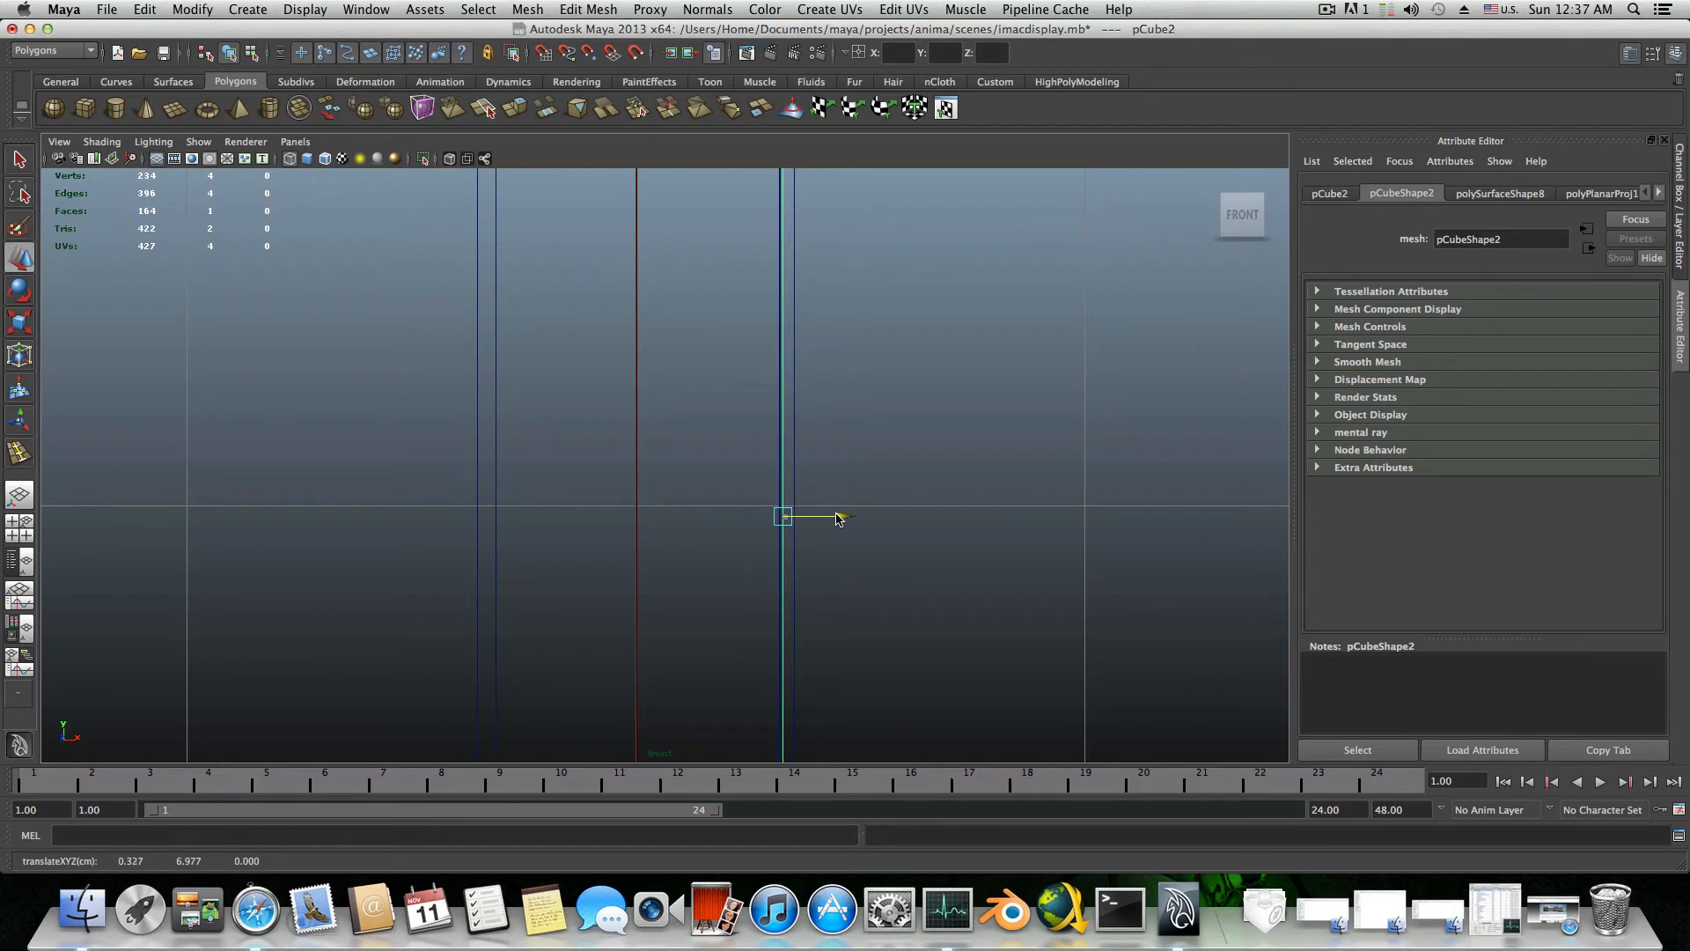
key("f")
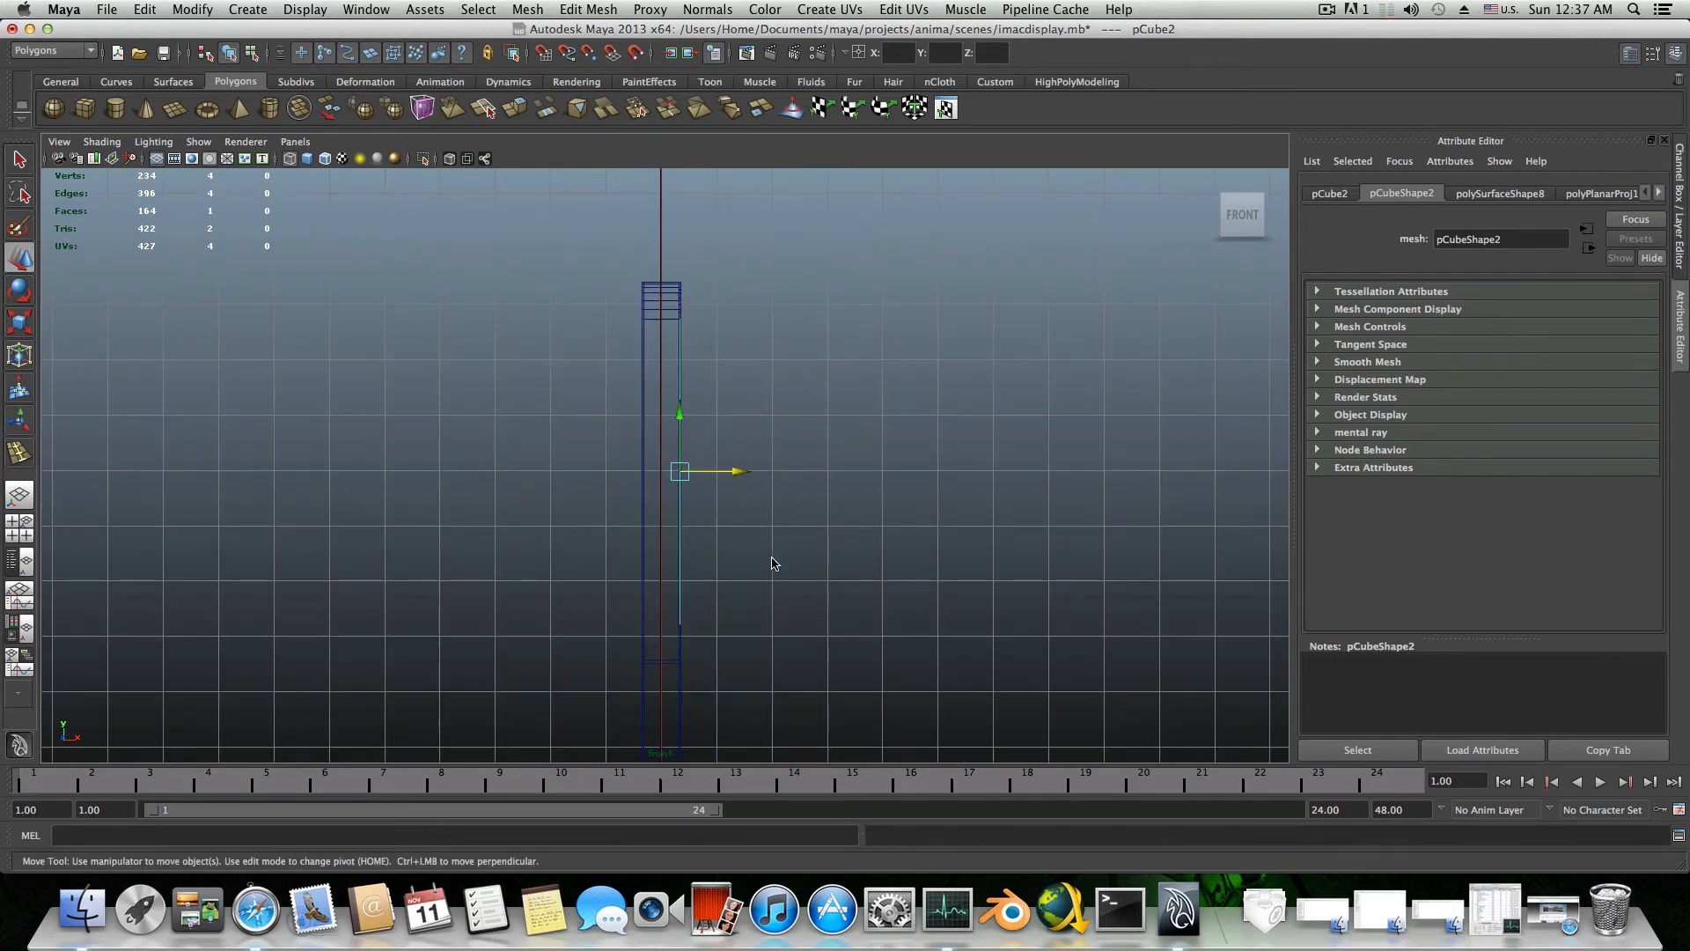
Select the HDRI lighting sphere in the full-size perspective view and disable its Primary Visibility and Visible as Environment render stats
key("space")
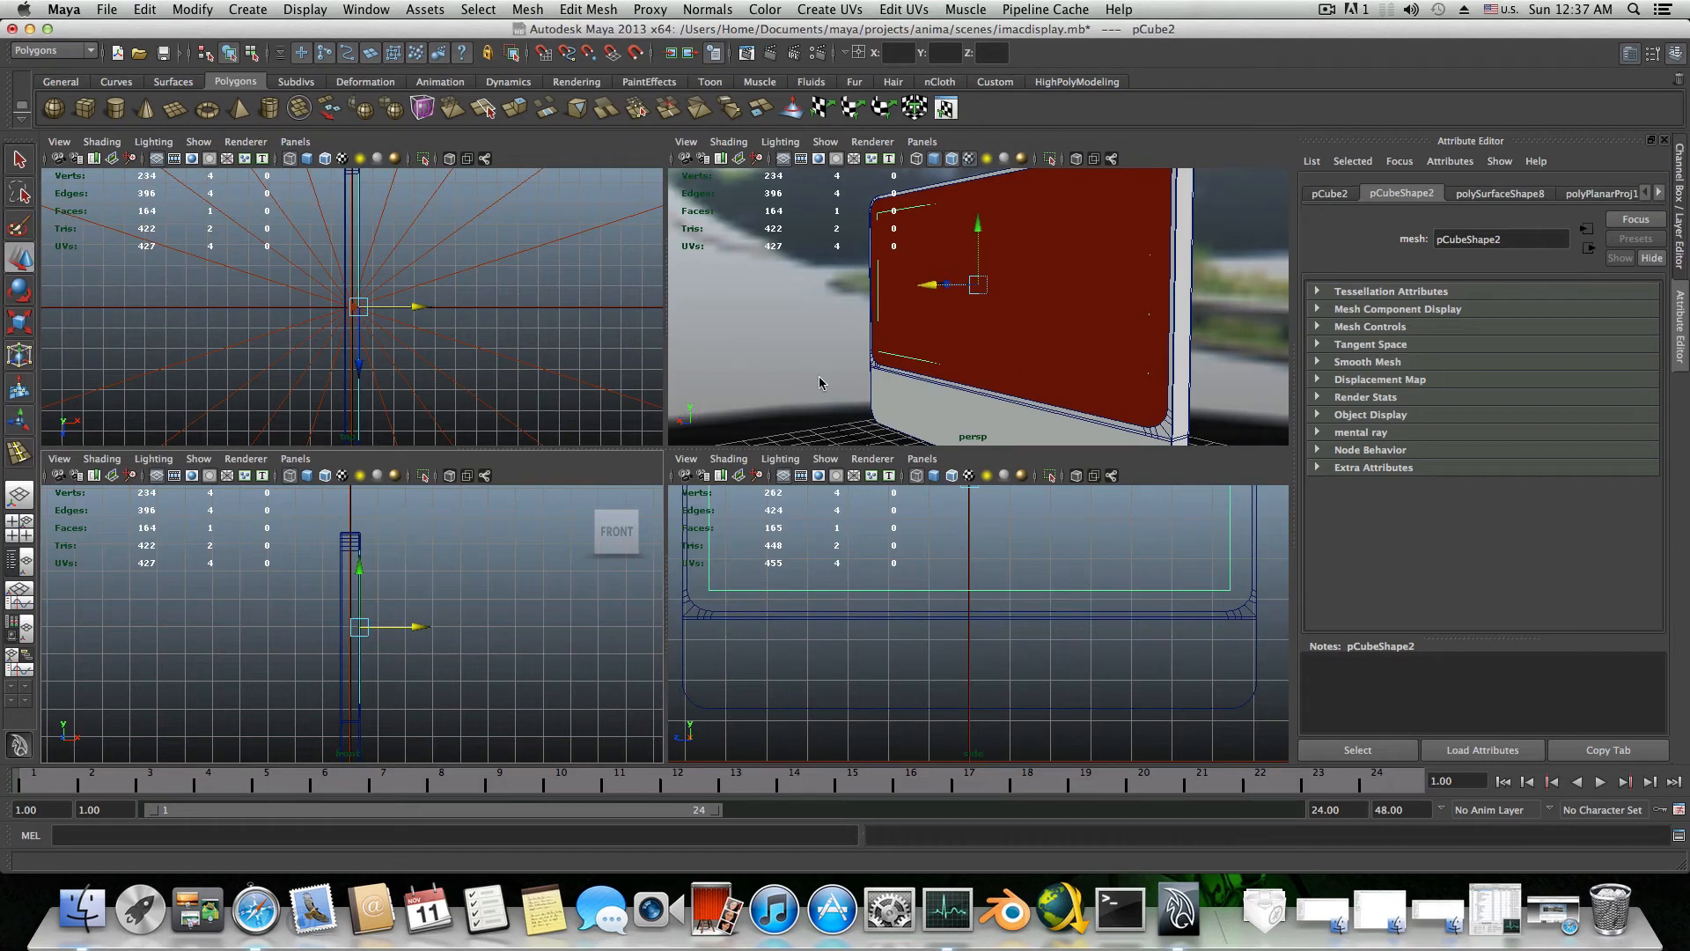
key("space")
scroll(863, 455, "down", 10)
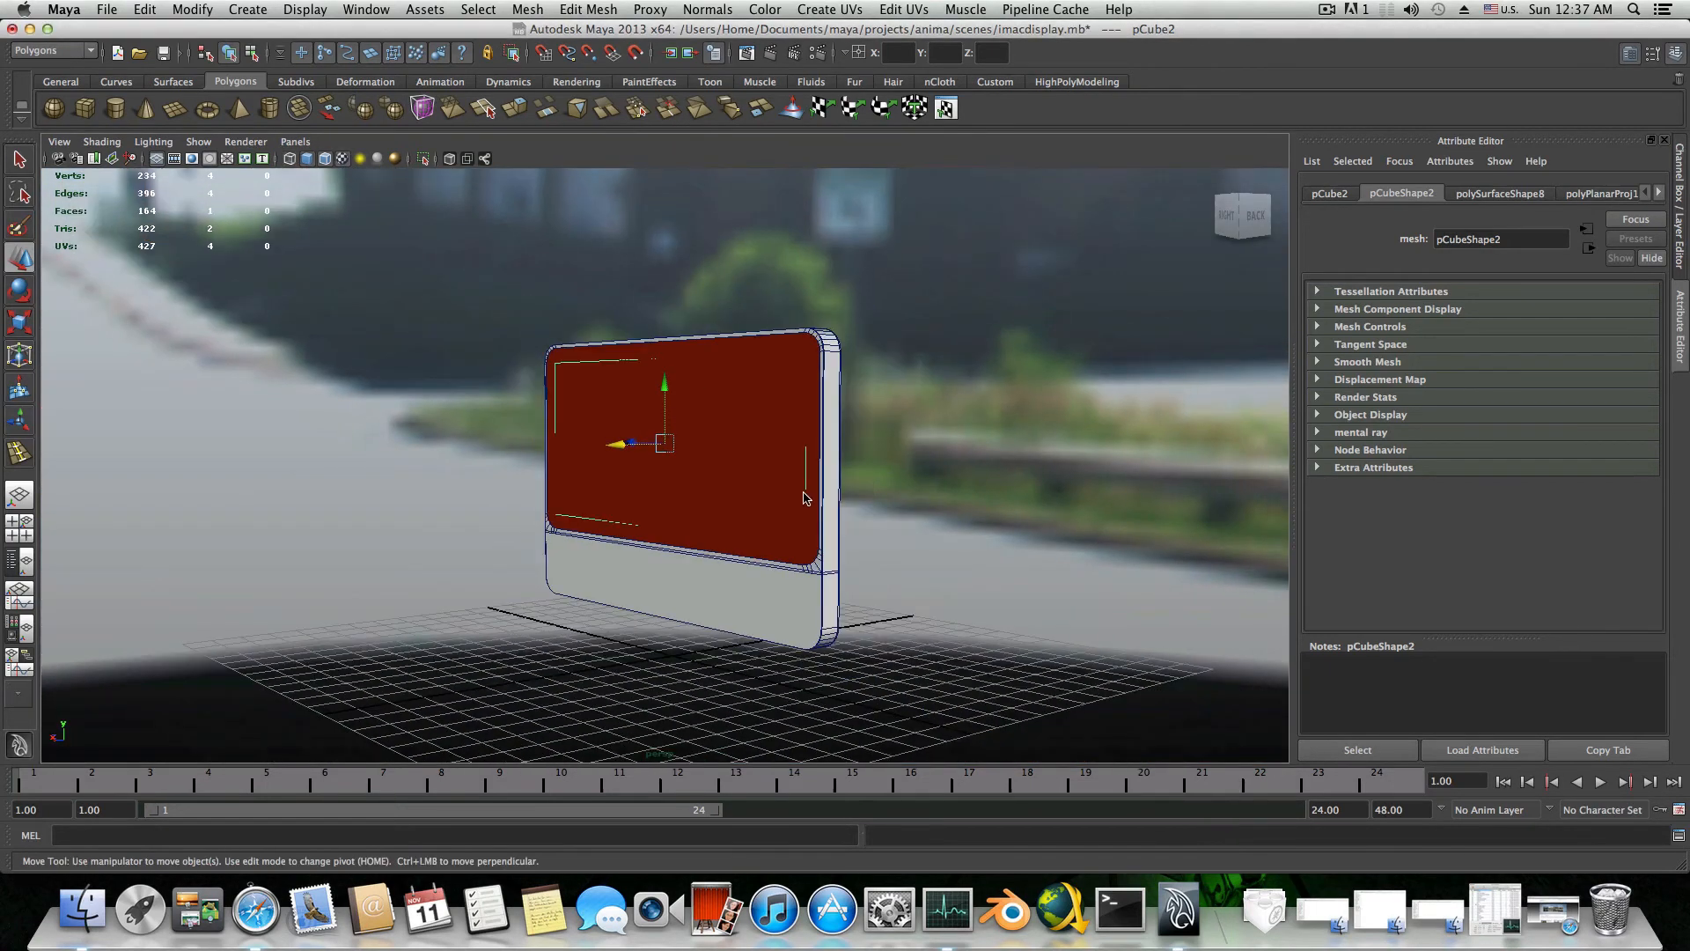
left_click_drag(921, 227, 1120, 393)
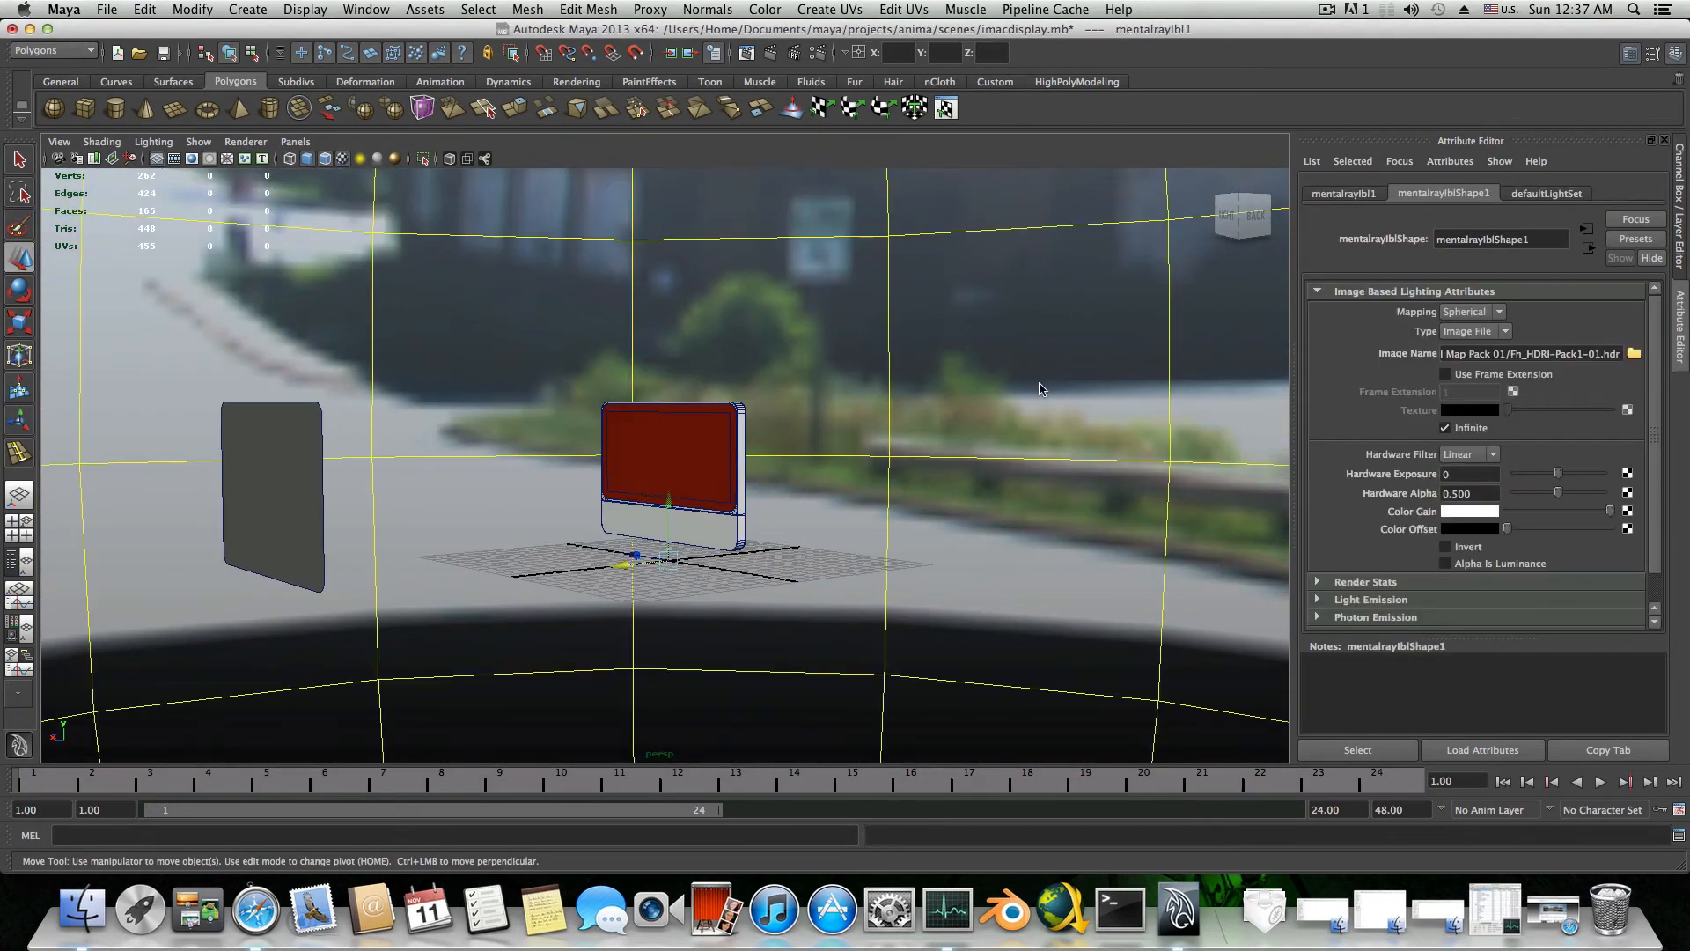
left_click_drag(762, 231, 1200, 530)
left_click_drag(833, 233, 1137, 509)
left_click(1360, 582)
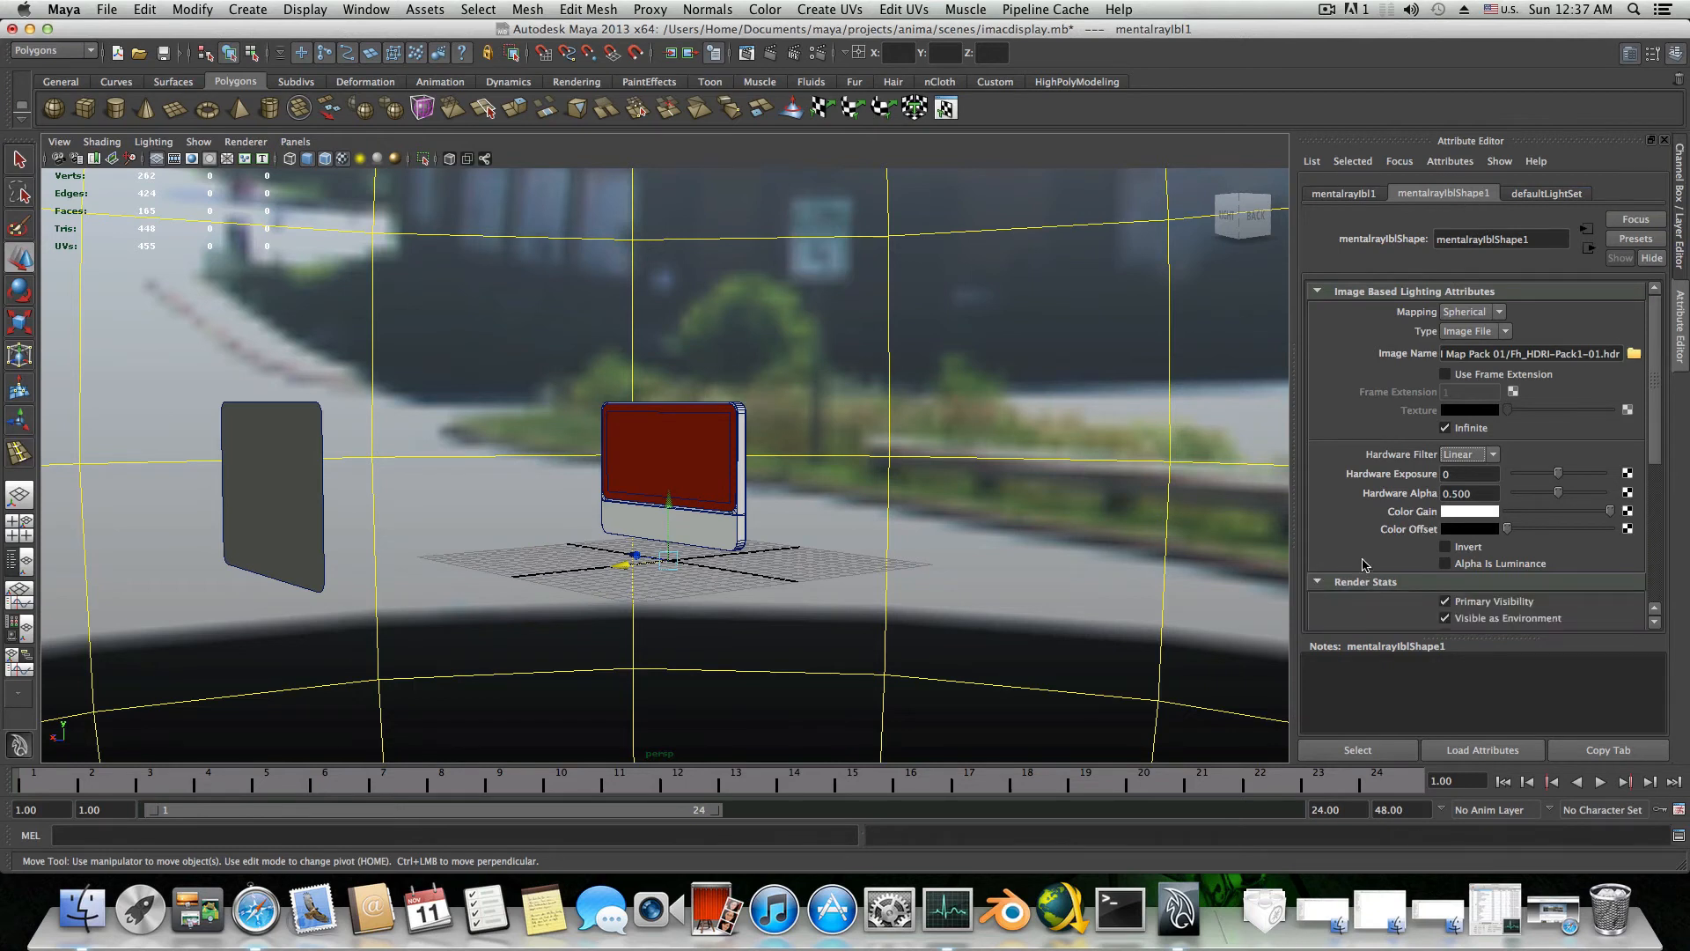
scroll(1366, 565, "down", 3)
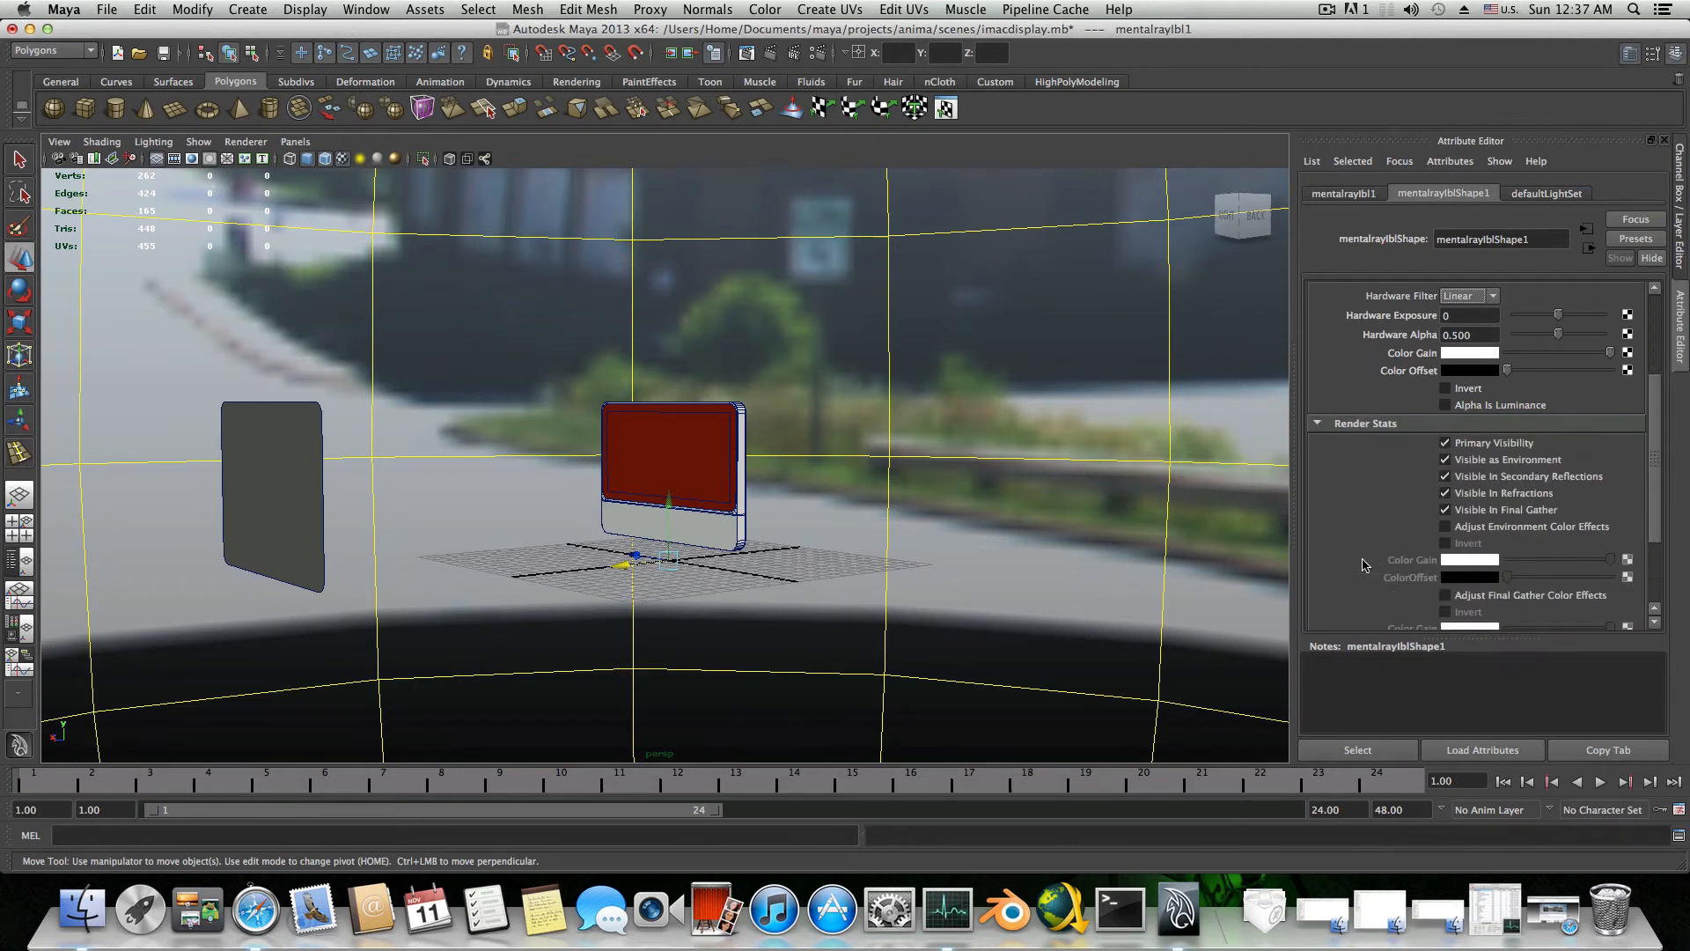
left_click(1445, 443)
left_click(1445, 460)
Render an angled close-up of the display's front with mental ray, and close the render after checking the screen reflections
right_click_drag(651, 464, 1206, 502, "alt")
left_click_drag(1004, 475, 1087, 473, "alt")
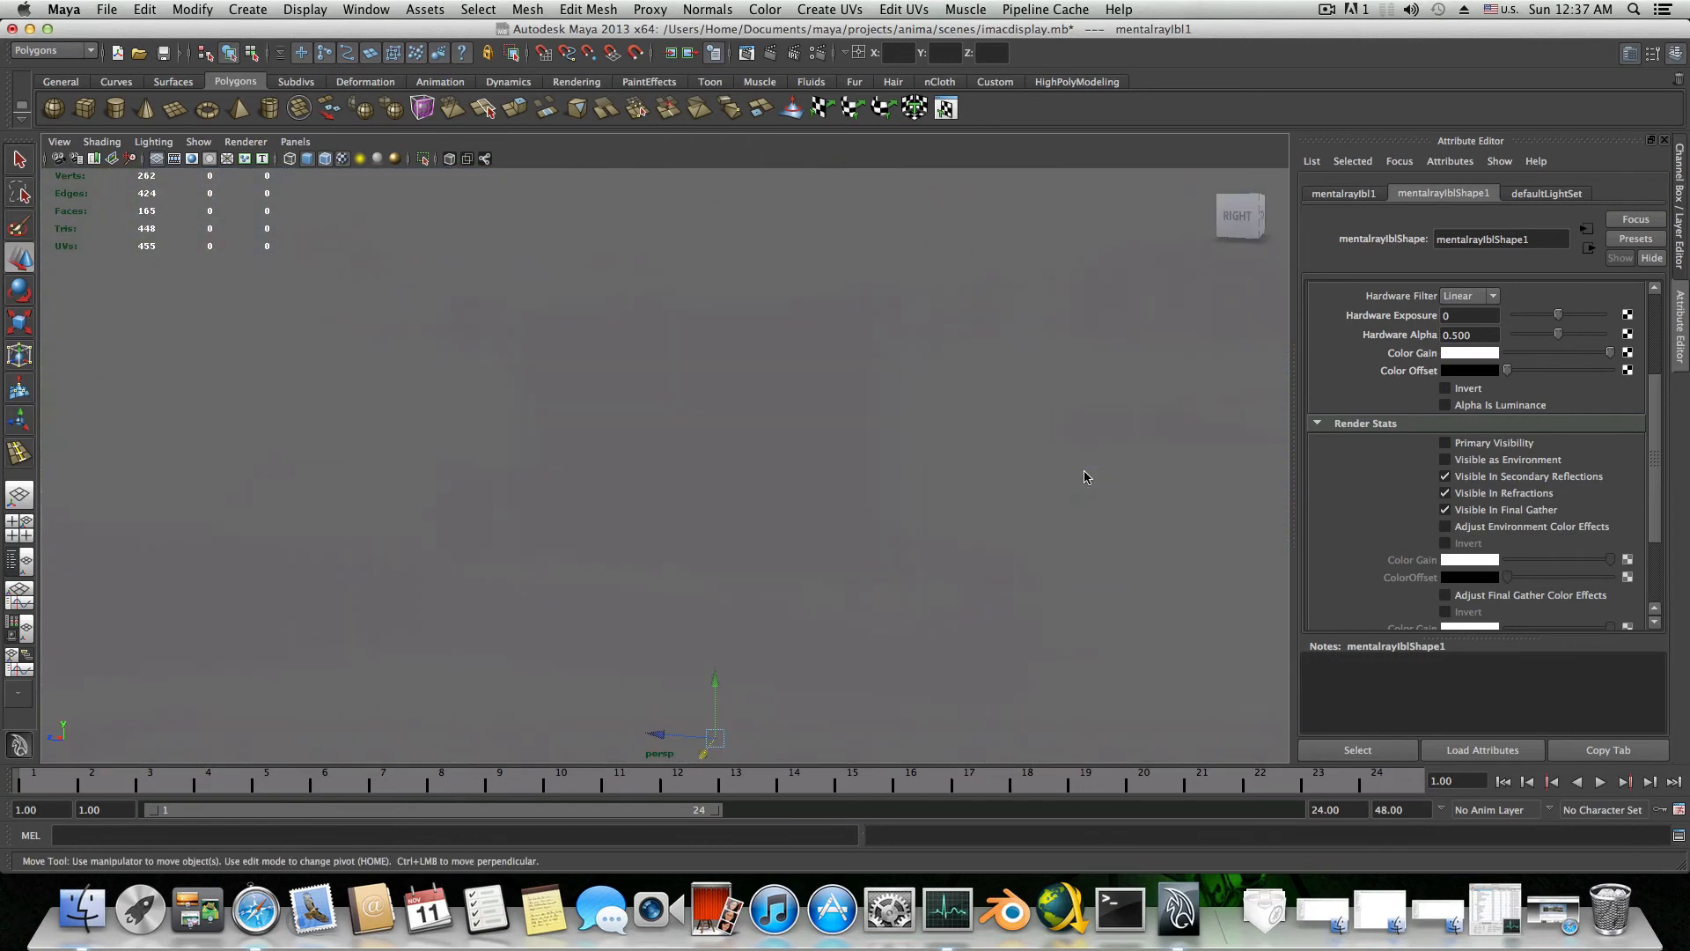
right_click_drag(986, 474, 1045, 479, "alt")
left_click_drag(1045, 479, 1007, 471, "alt")
right_click_drag(1007, 472, 1124, 478, "alt")
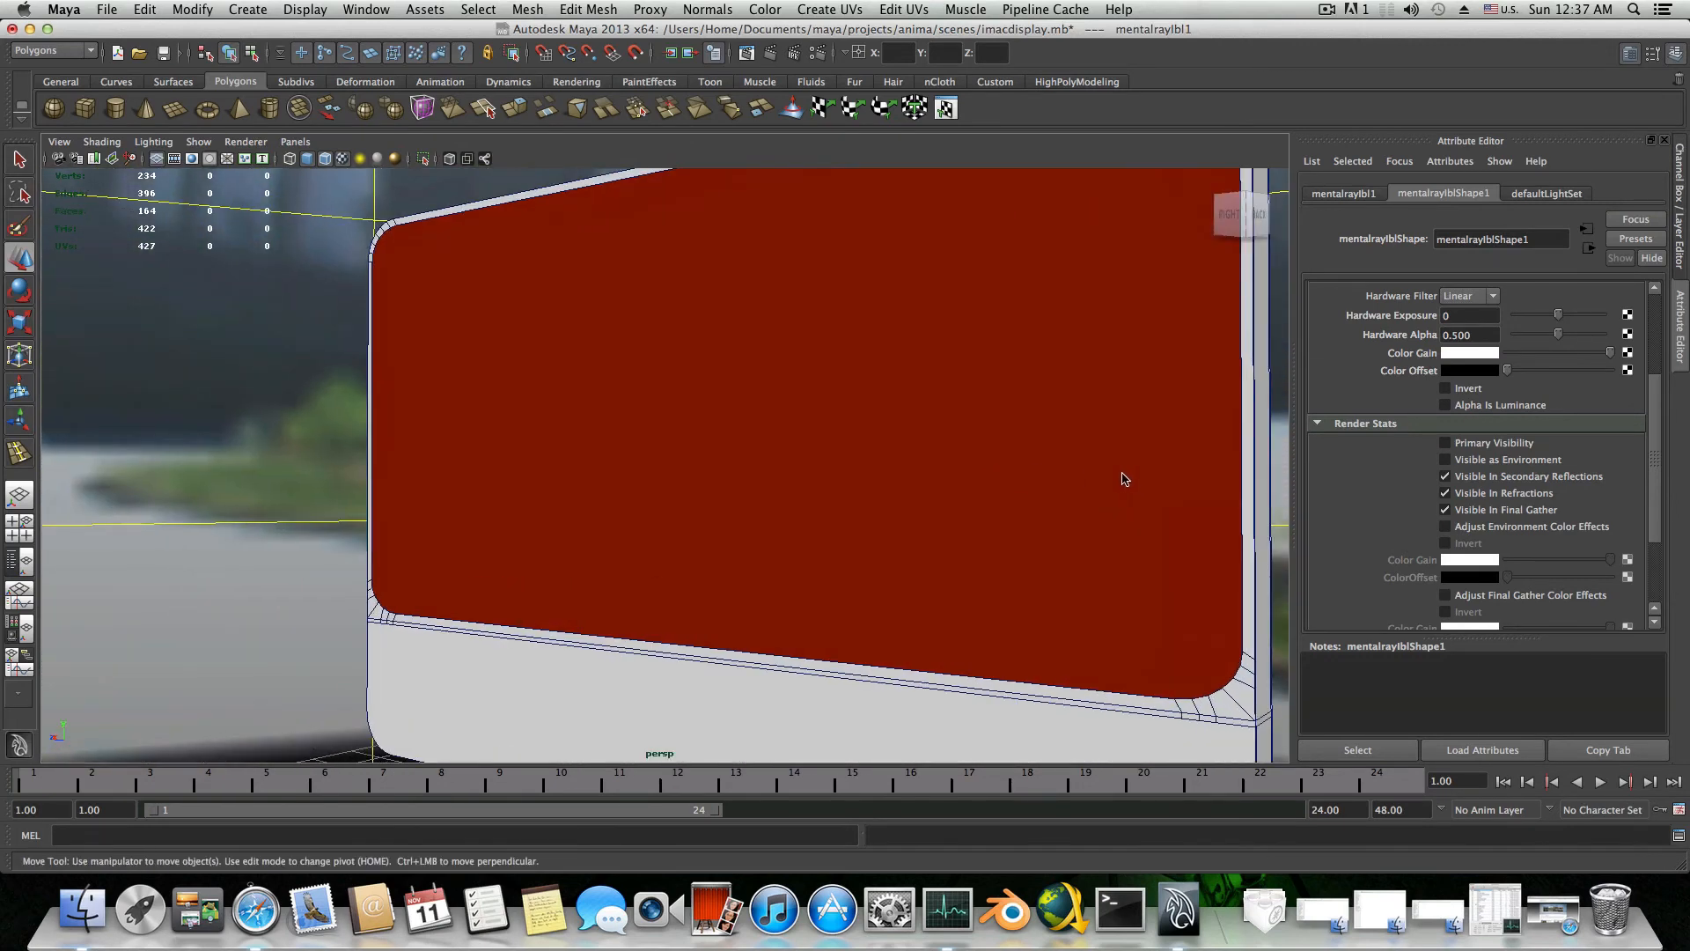
middle_click_drag(1124, 478, 1035, 475, "alt")
right_click_drag(1035, 474, 1003, 479, "alt")
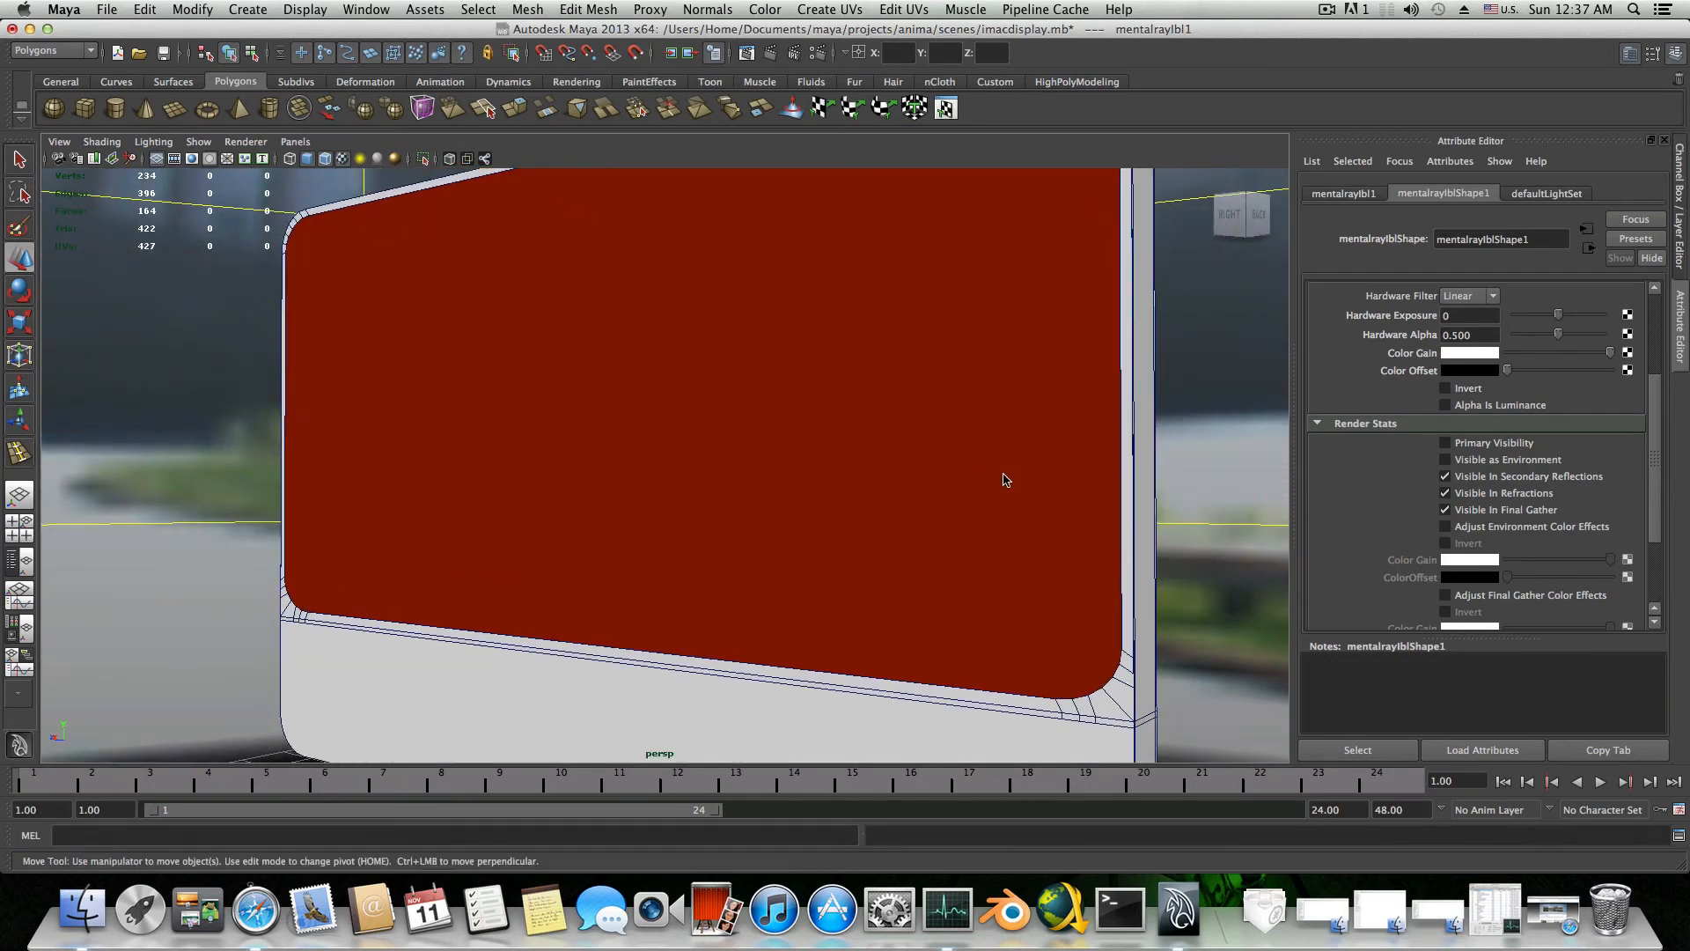
left_click(771, 55)
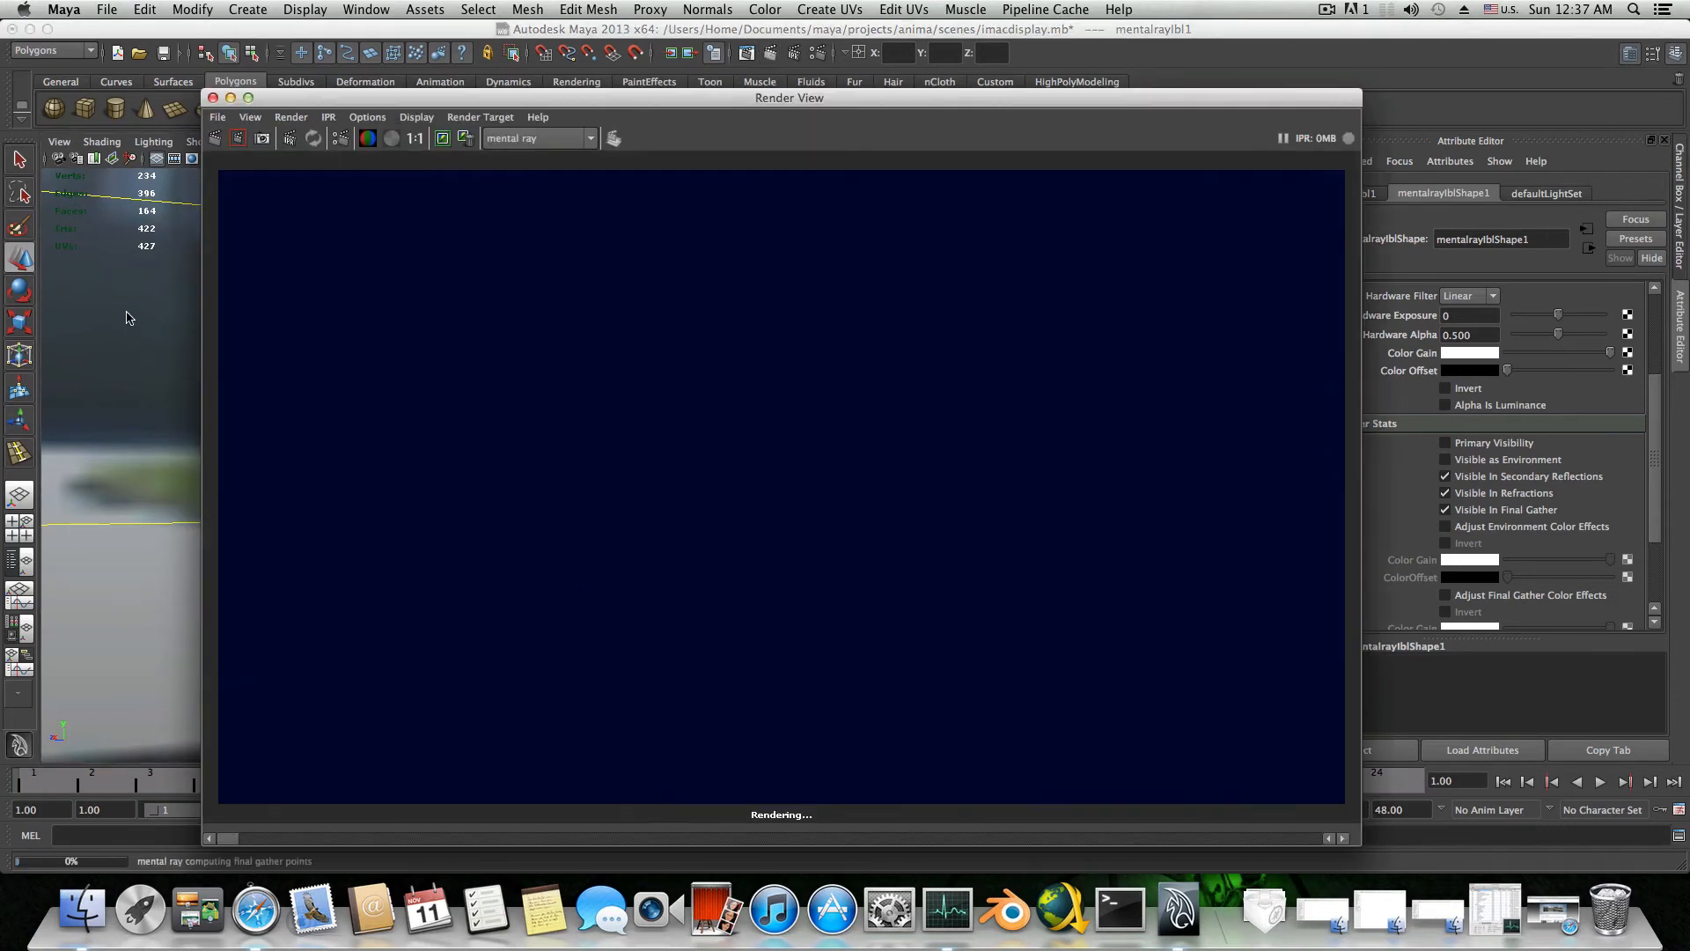
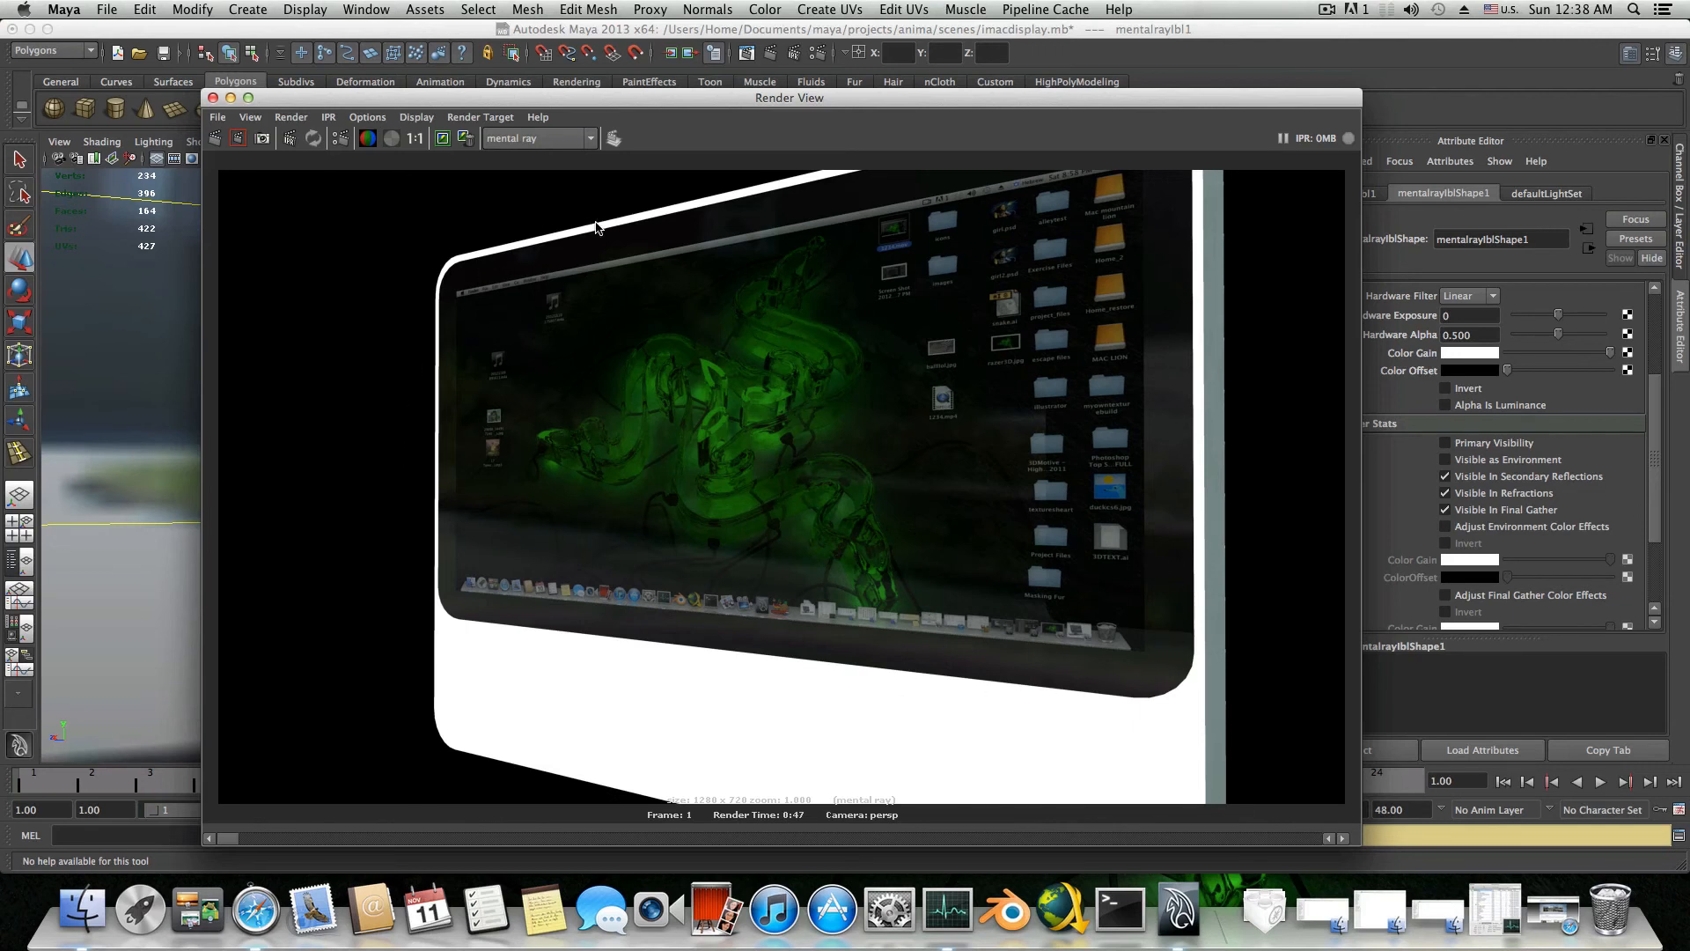
left_click(229, 98)
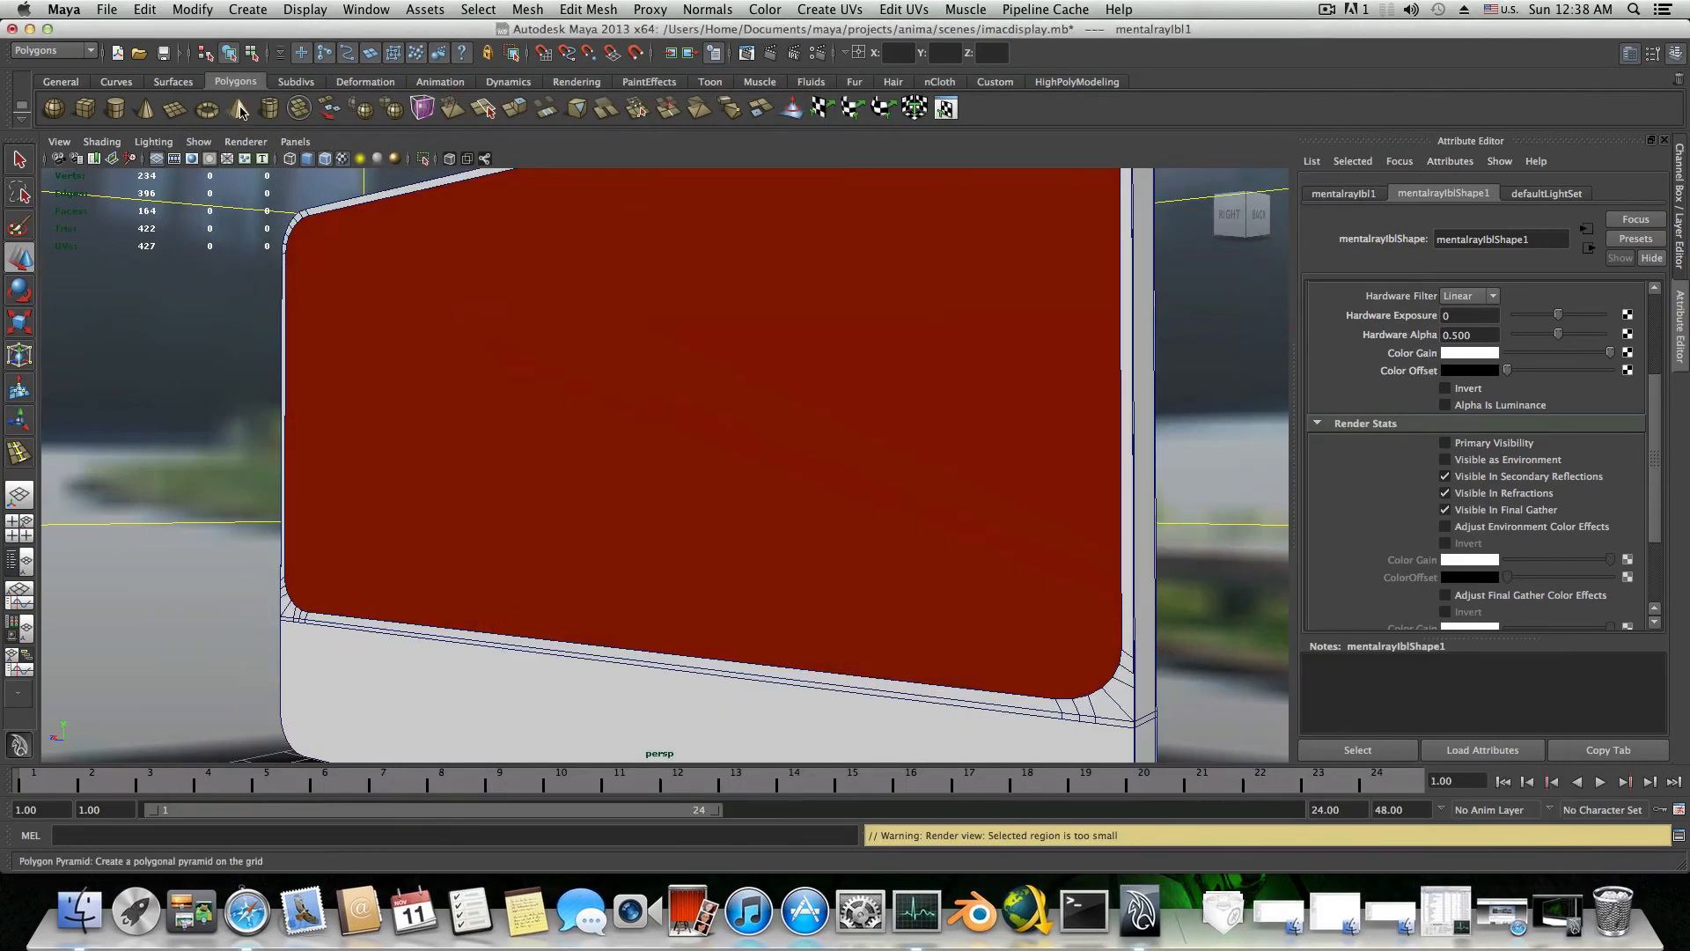
Examine the display casing from its side, underside and back in the perspective view
left_click_drag(826, 618, 268, 603, "alt")
left_click_drag(845, 581, 501, 584, "alt")
middle_click_drag(500, 584, 759, 584, "alt")
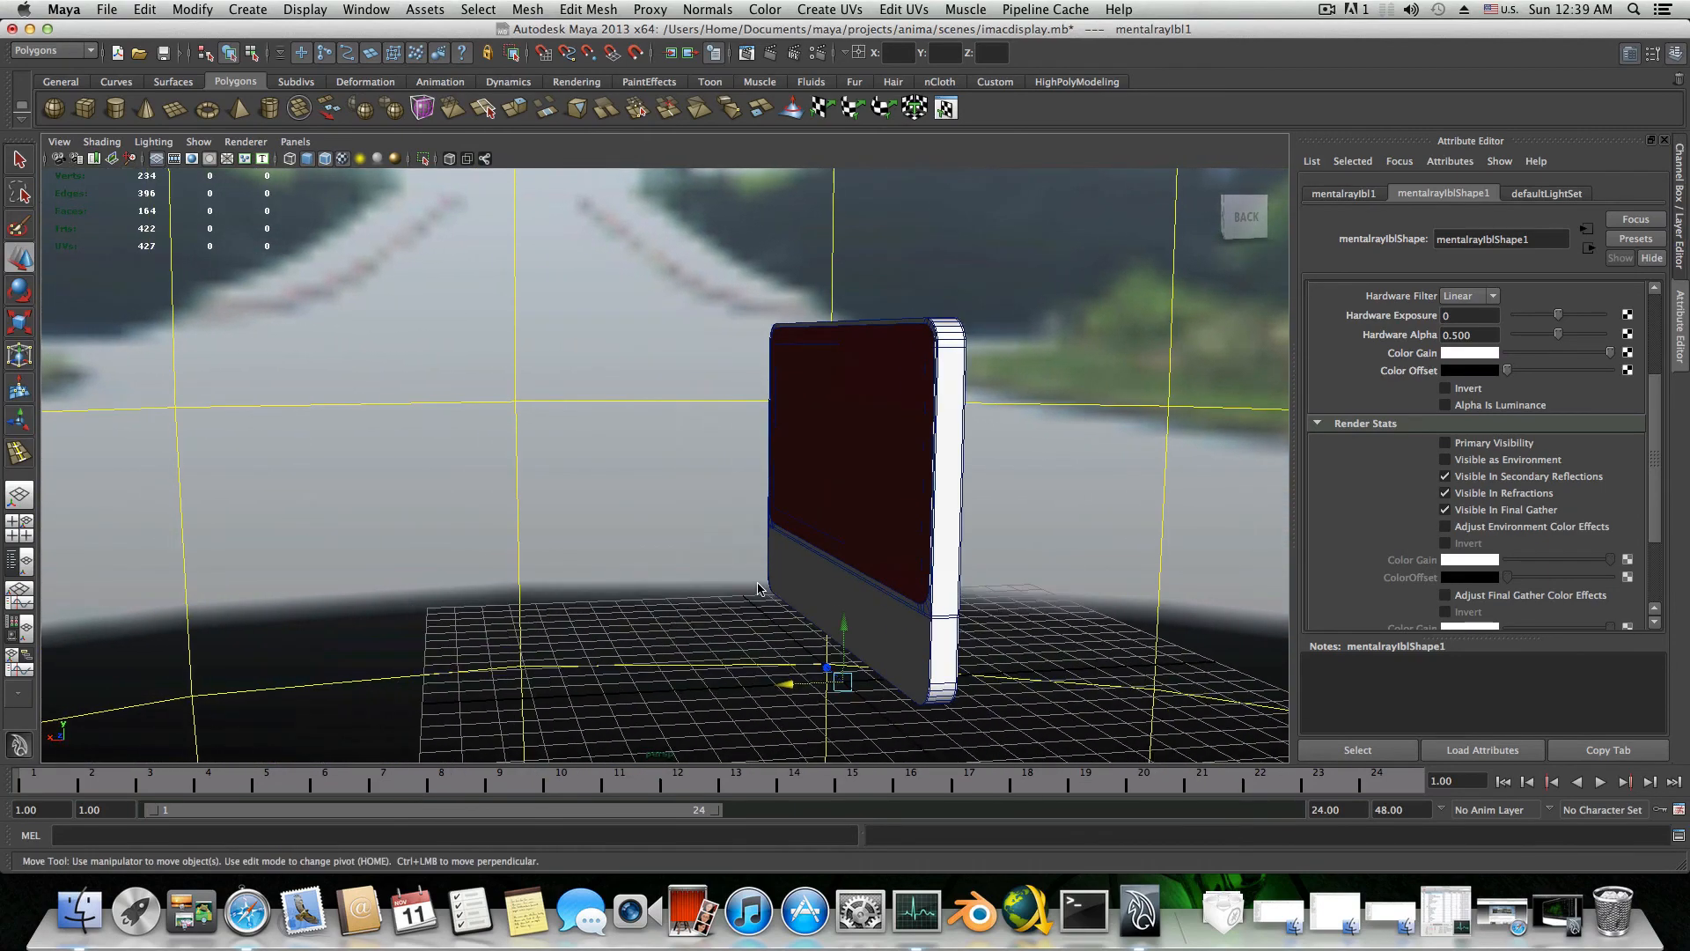
right_click_drag(841, 550, 609, 536, "alt")
middle_click_drag(609, 536, 671, 557, "alt")
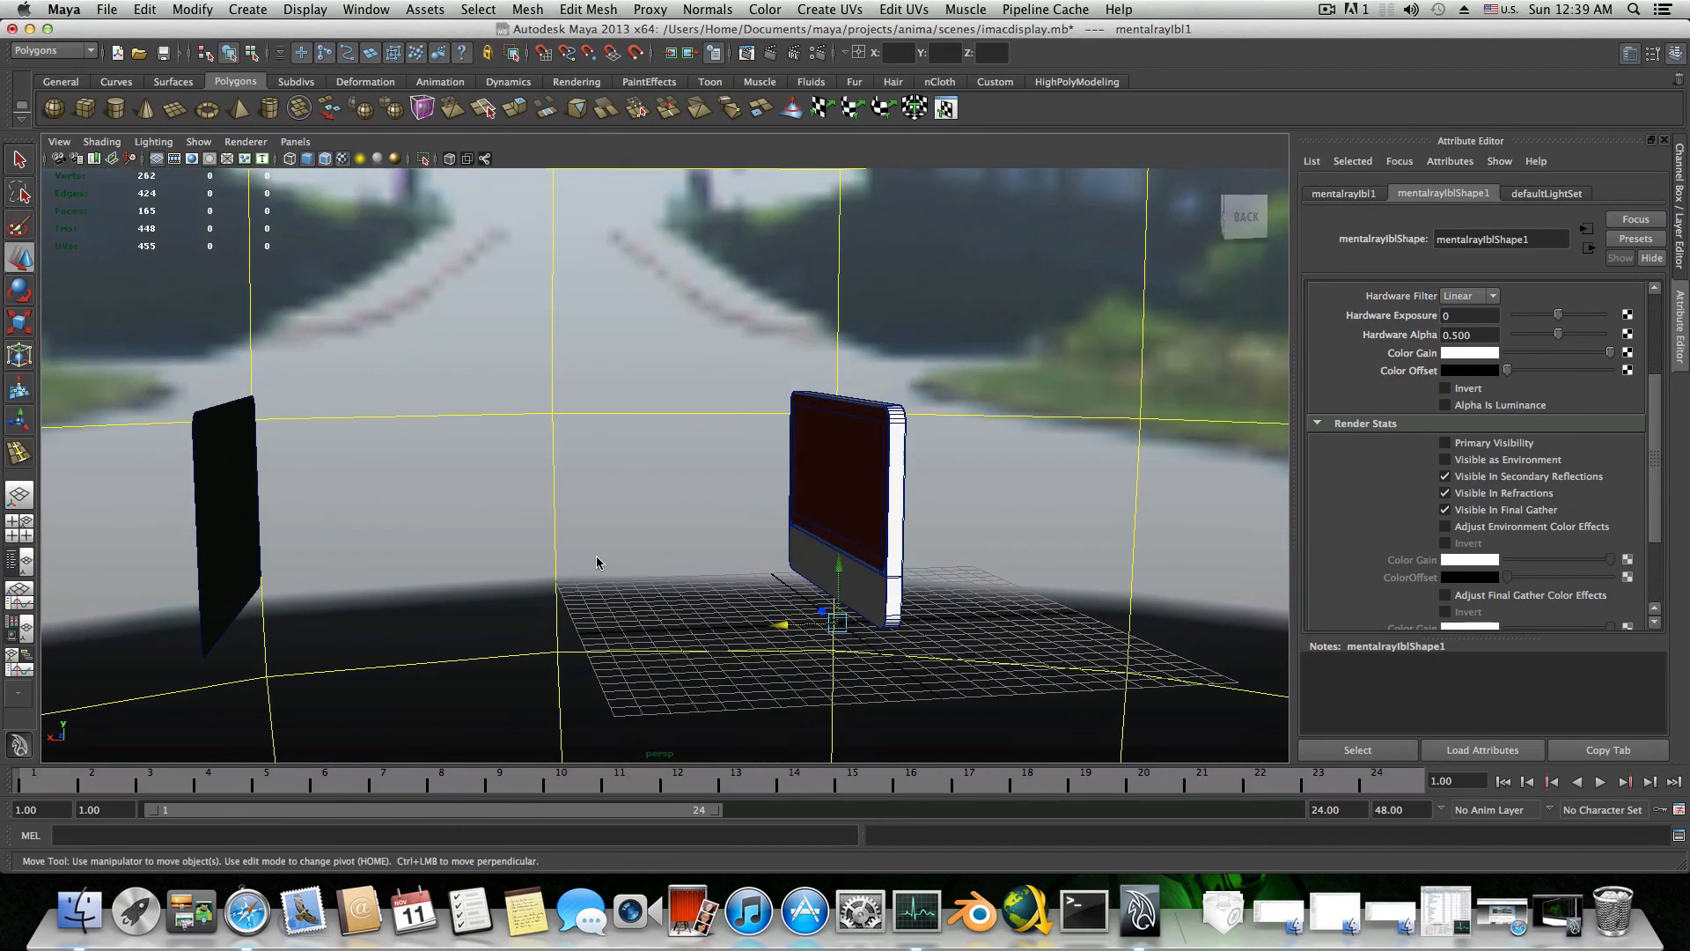
left_click_drag(725, 556, 748, 498, "alt")
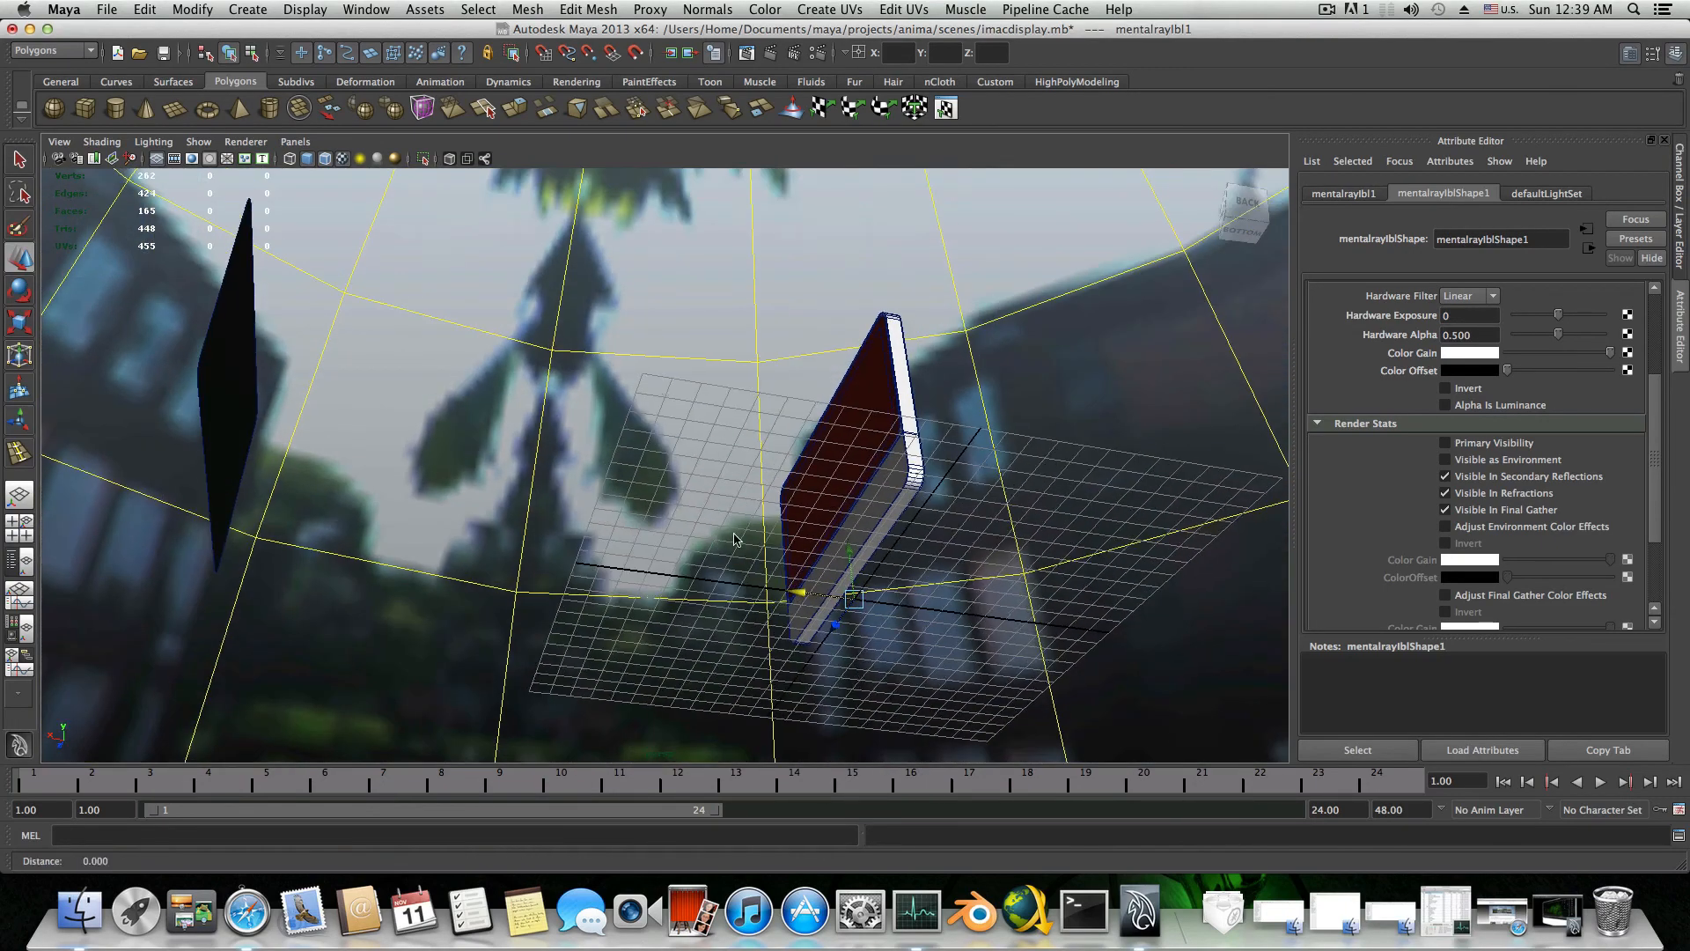
right_click_drag(774, 519, 1030, 592, "alt")
middle_click_drag(1030, 593, 725, 451, "alt")
left_click_drag(726, 451, 566, 396, "alt")
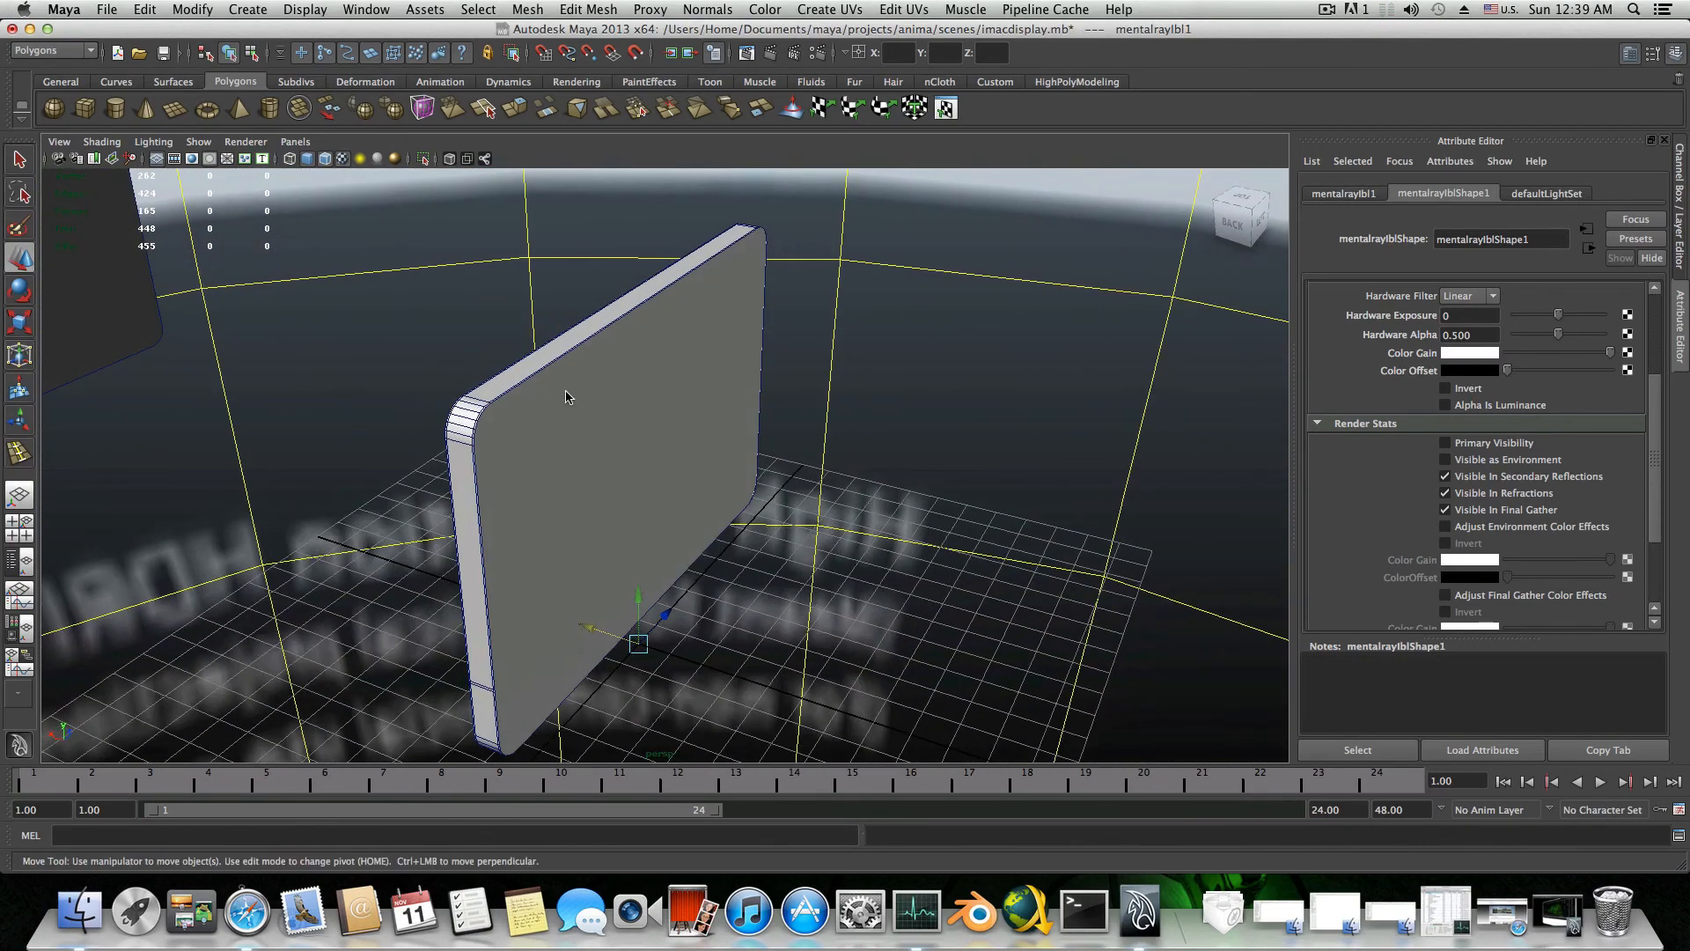
Examine the casing's thickness, rounded upper corner and flat rear face from edge-on and raised rear angles
left_click_drag(605, 518, 664, 527, "alt")
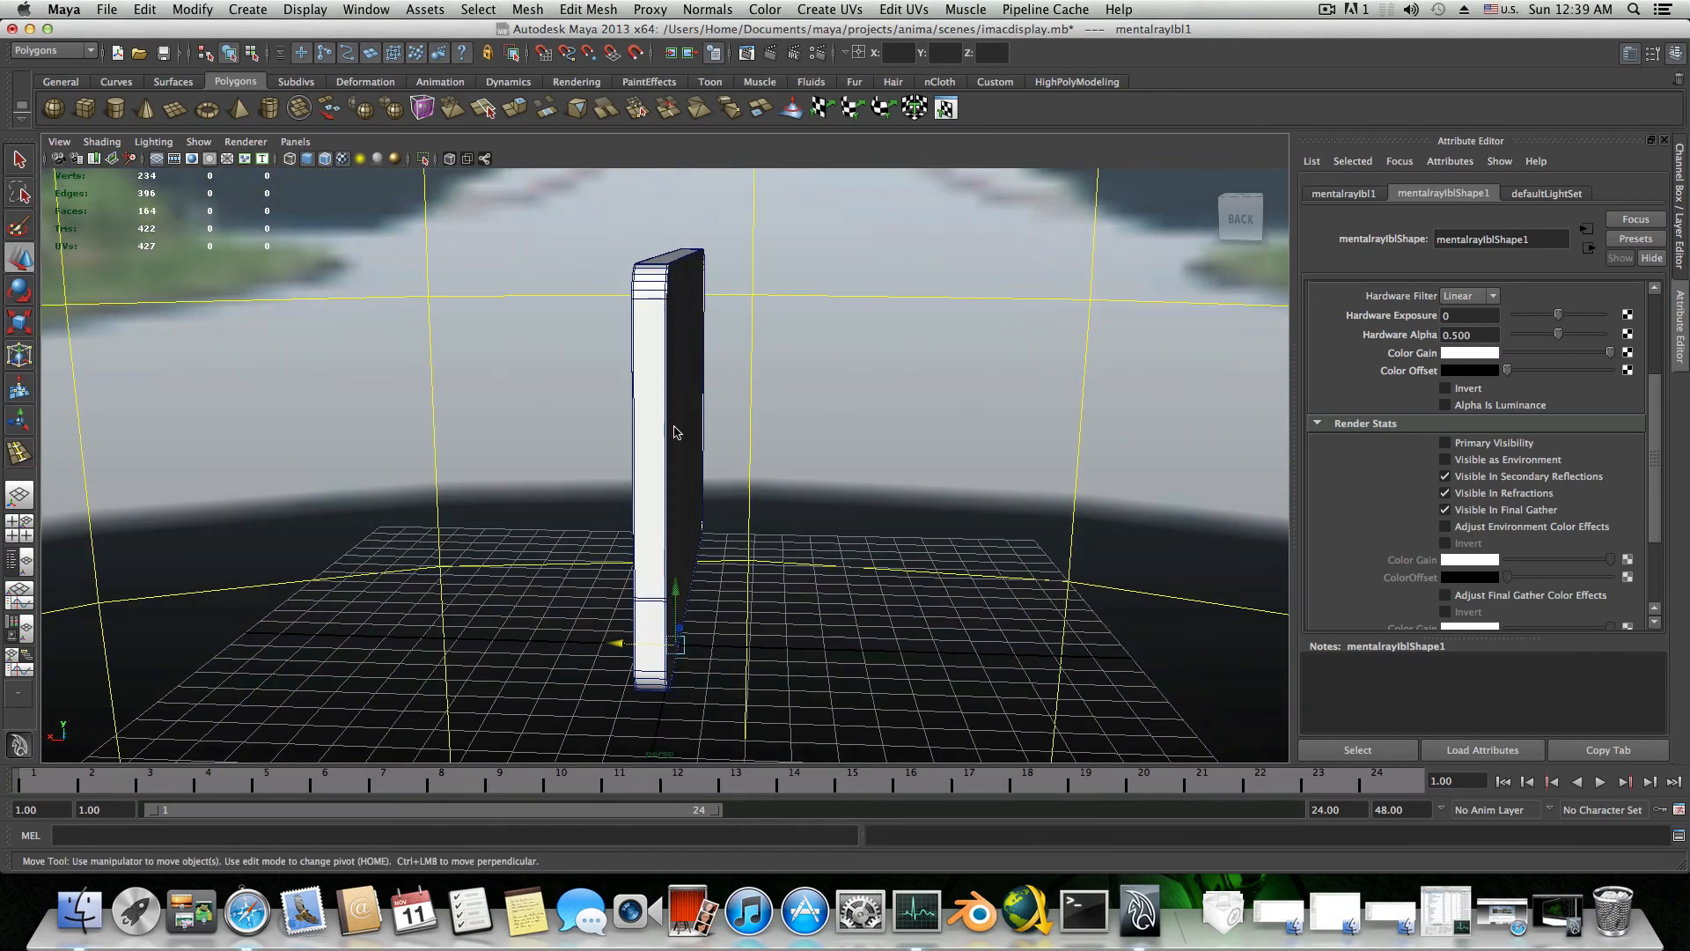
scroll(683, 462, "up", 2)
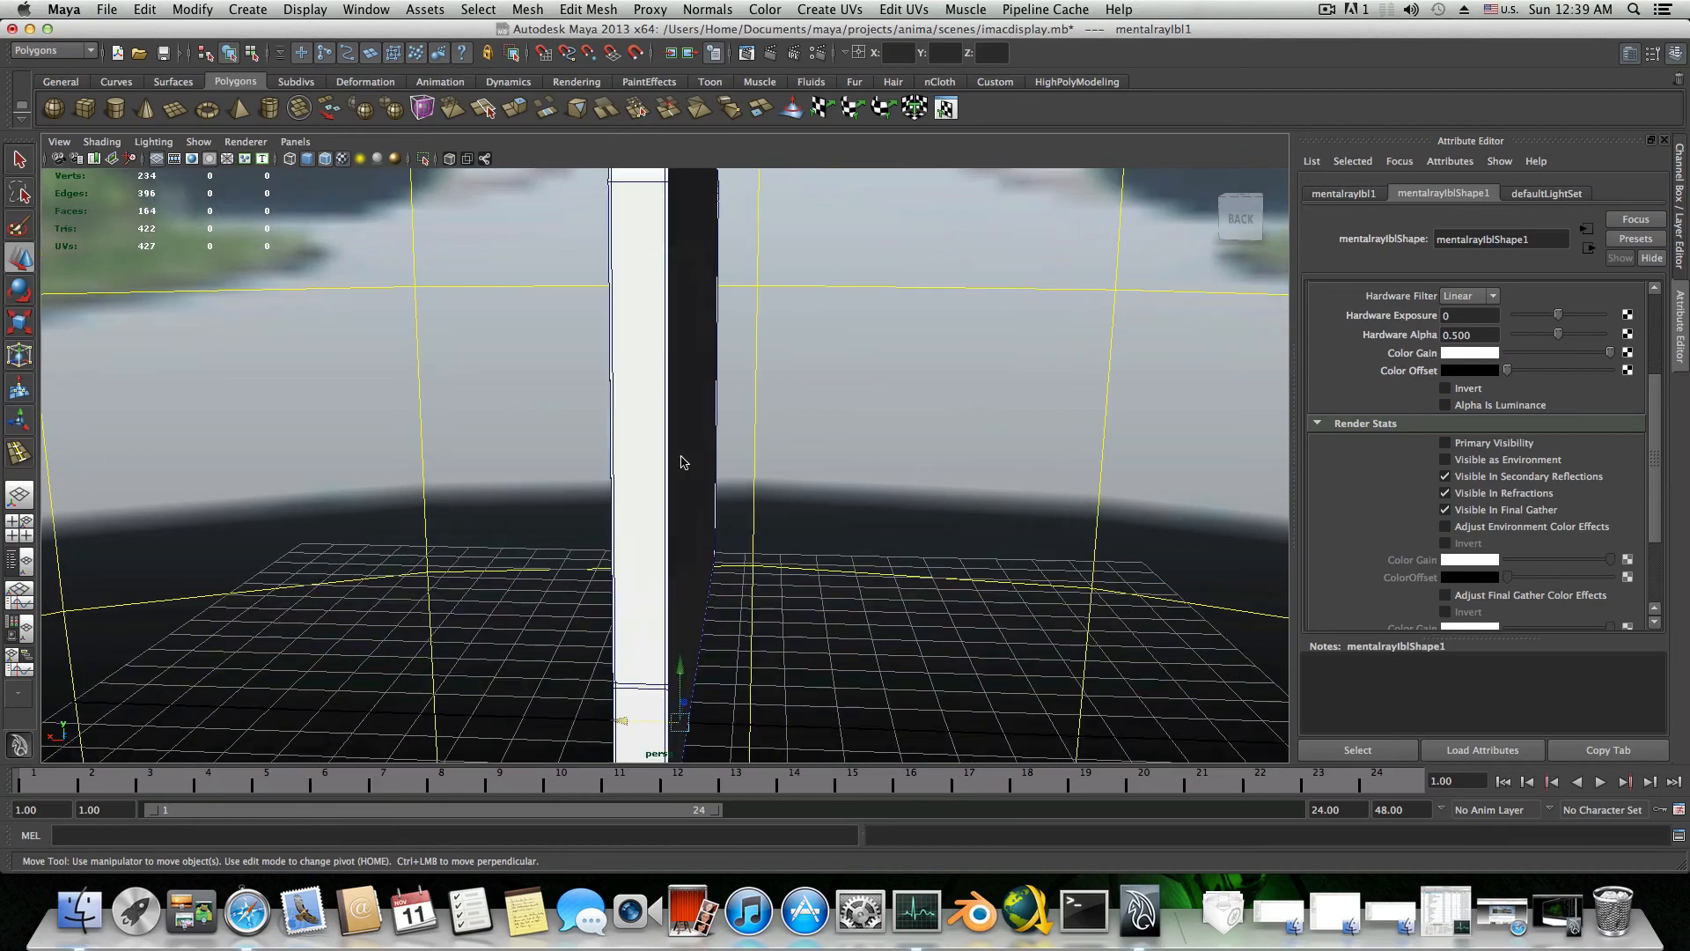
left_click_drag(683, 462, 381, 476, "alt")
middle_click_drag(638, 395, 649, 477, "alt")
right_click_drag(650, 476, 433, 442, "alt")
left_click_drag(434, 442, 774, 414, "alt")
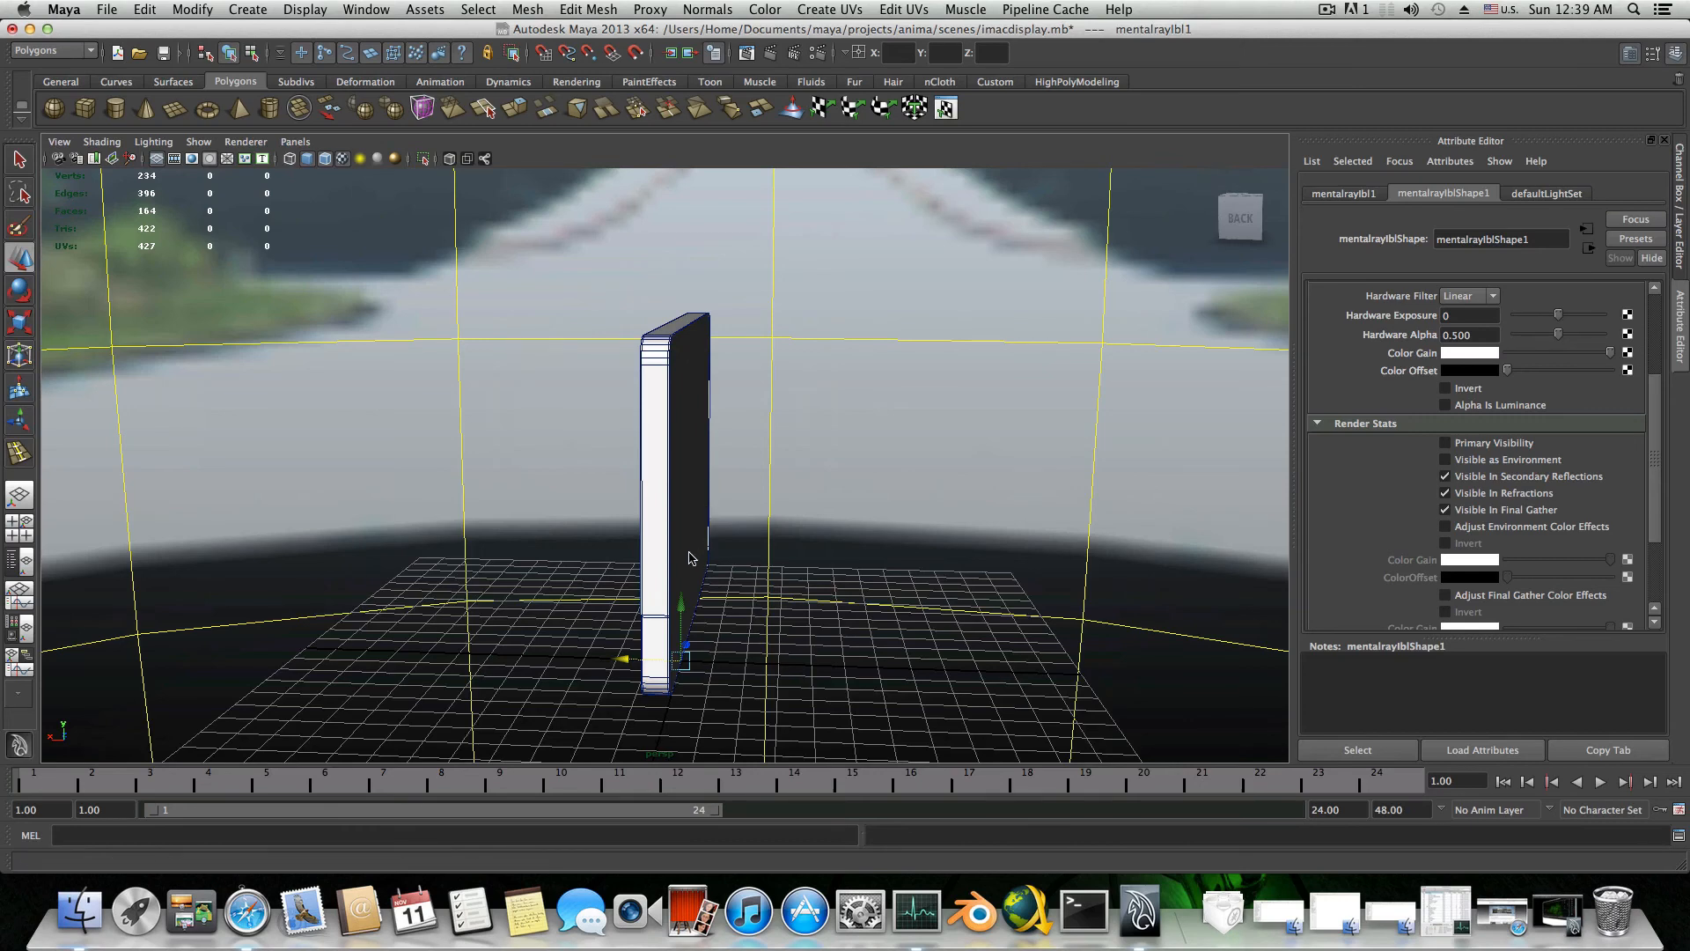
left_click_drag(692, 555, 643, 514, "alt")
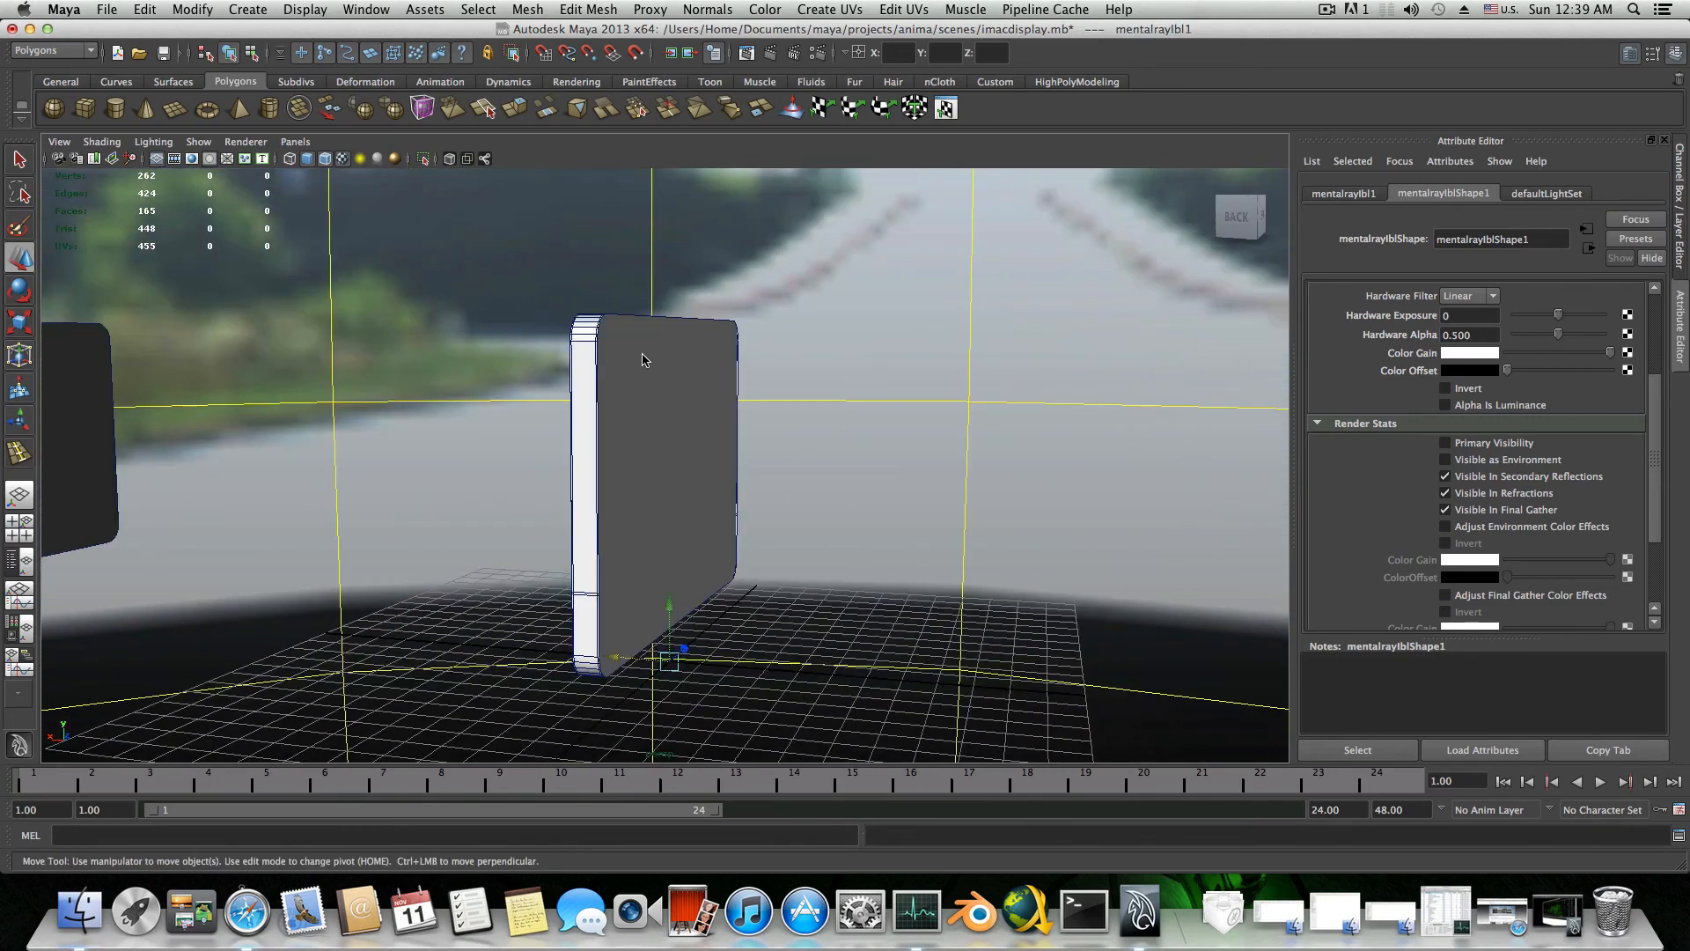
left_click_drag(634, 445, 584, 457, "alt")
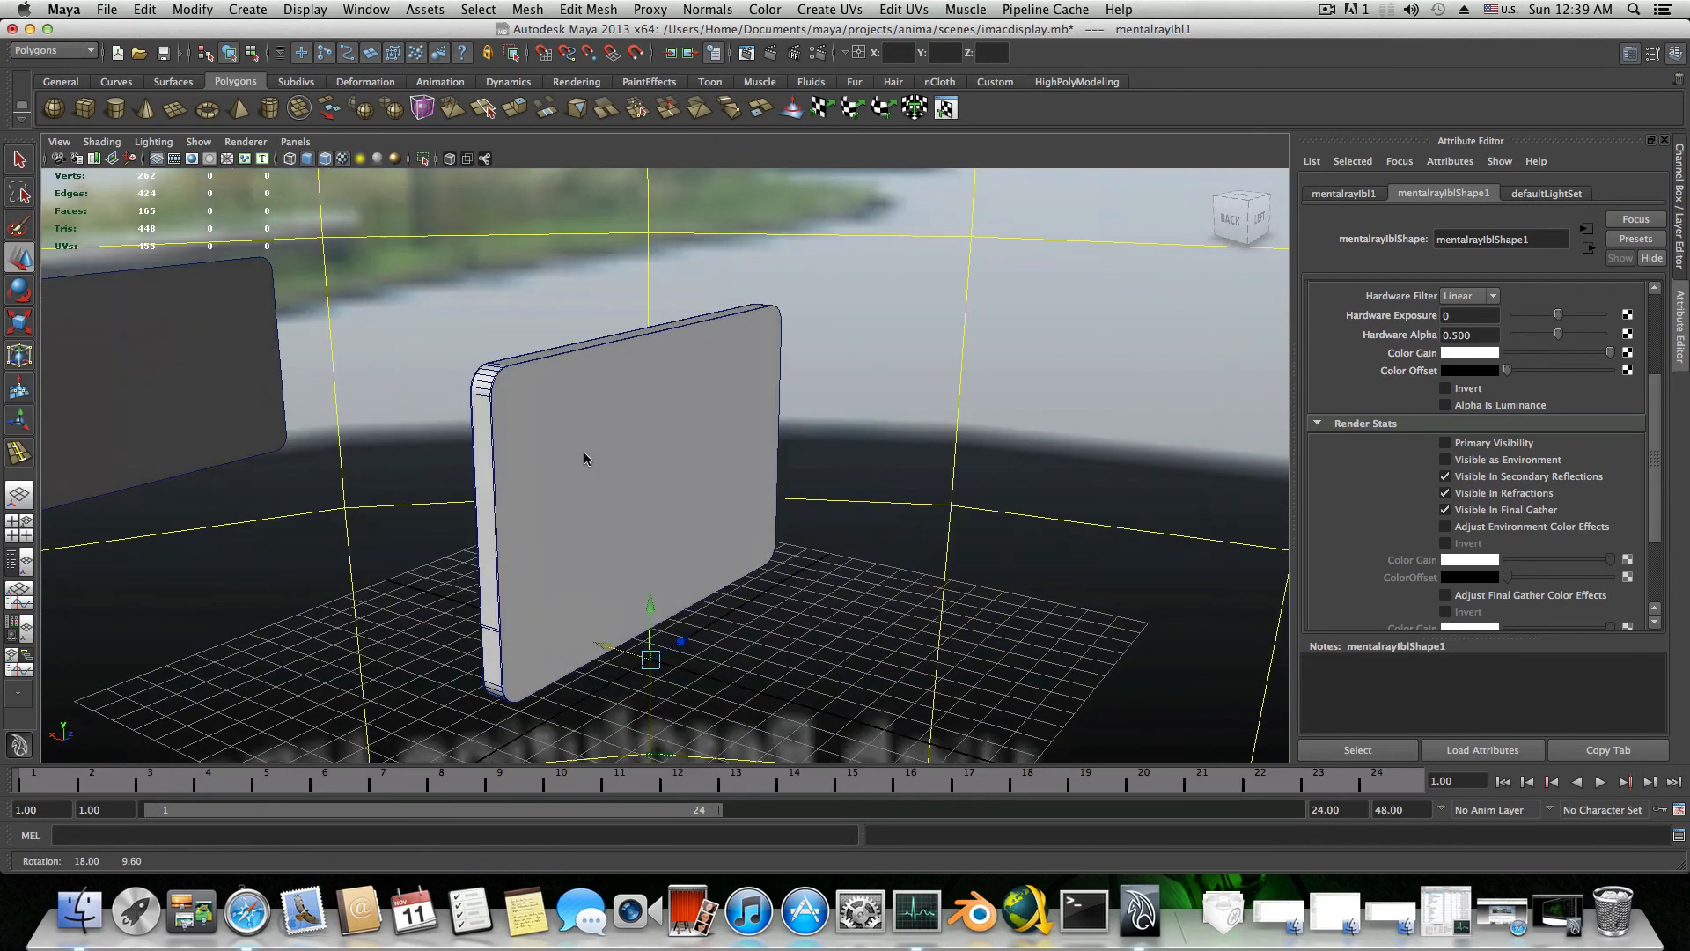
scroll(543, 414, "up", 5)
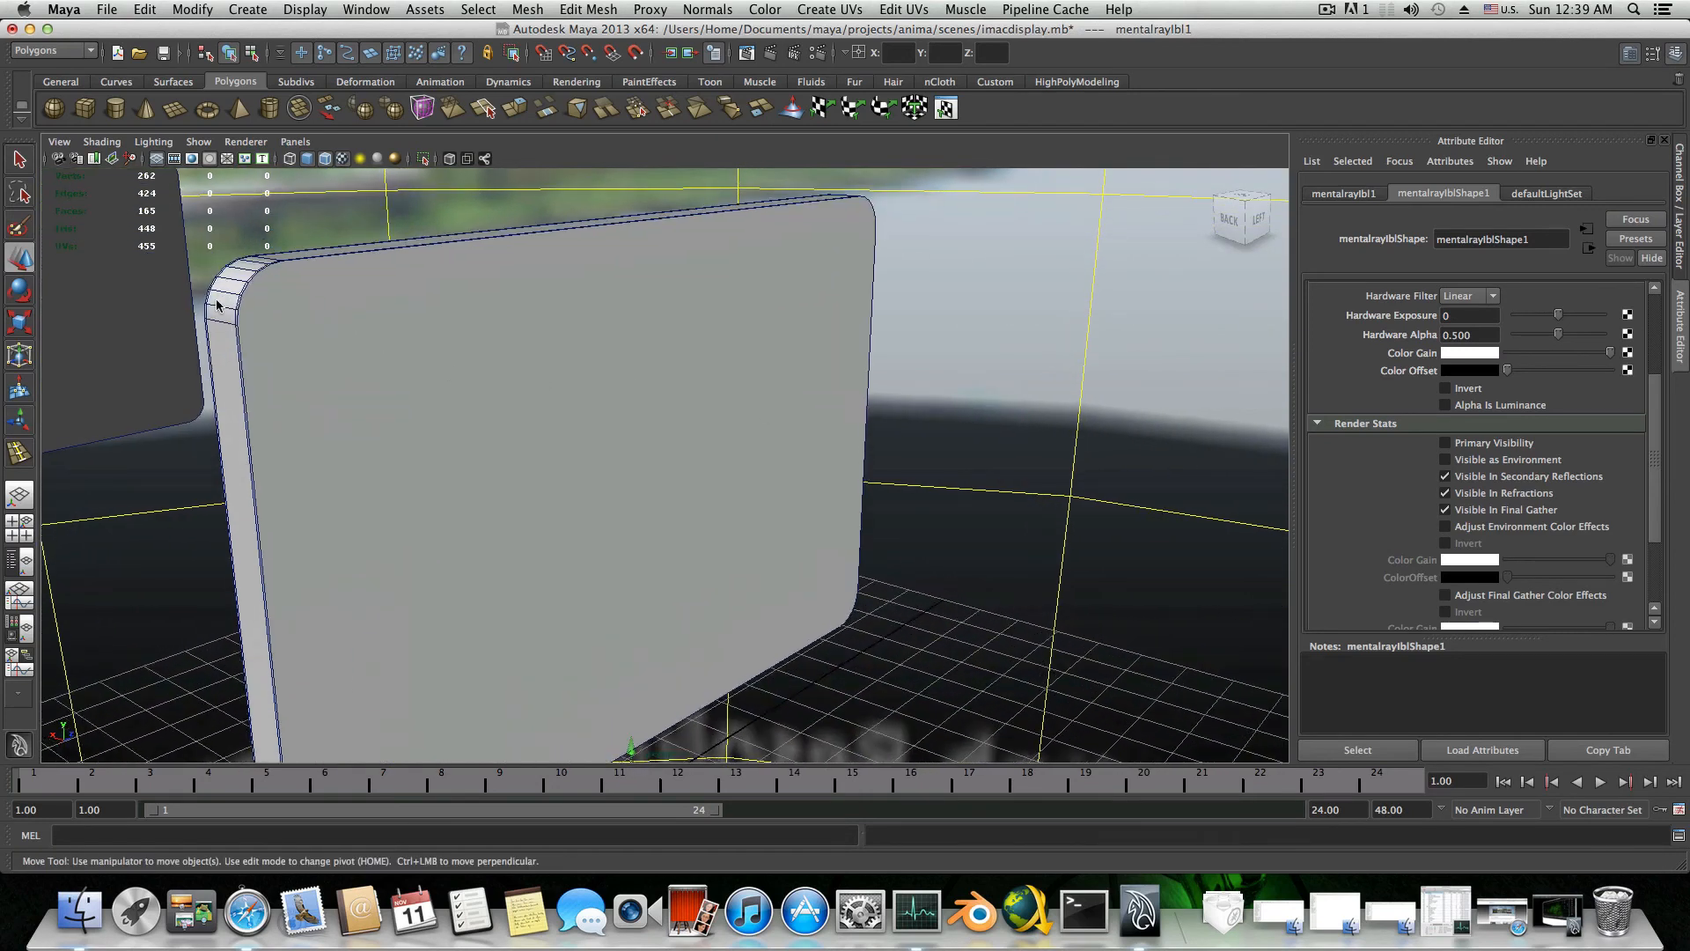
scroll(352, 339, "down", 5)
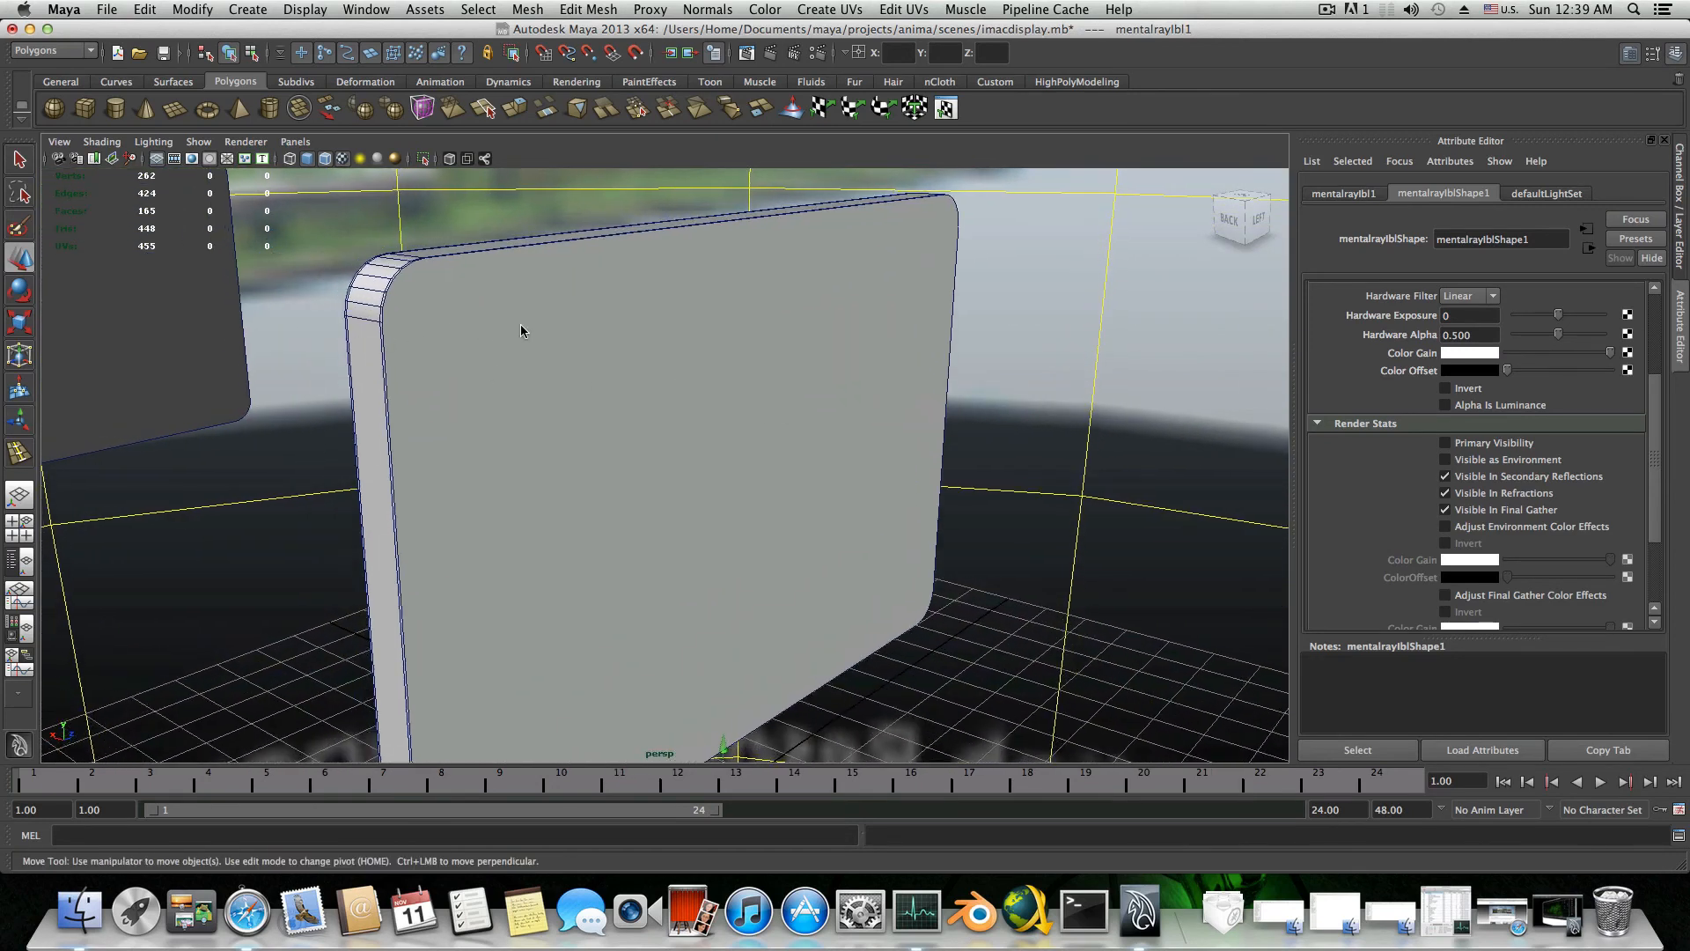
left_click_drag(567, 410, 709, 349, "alt")
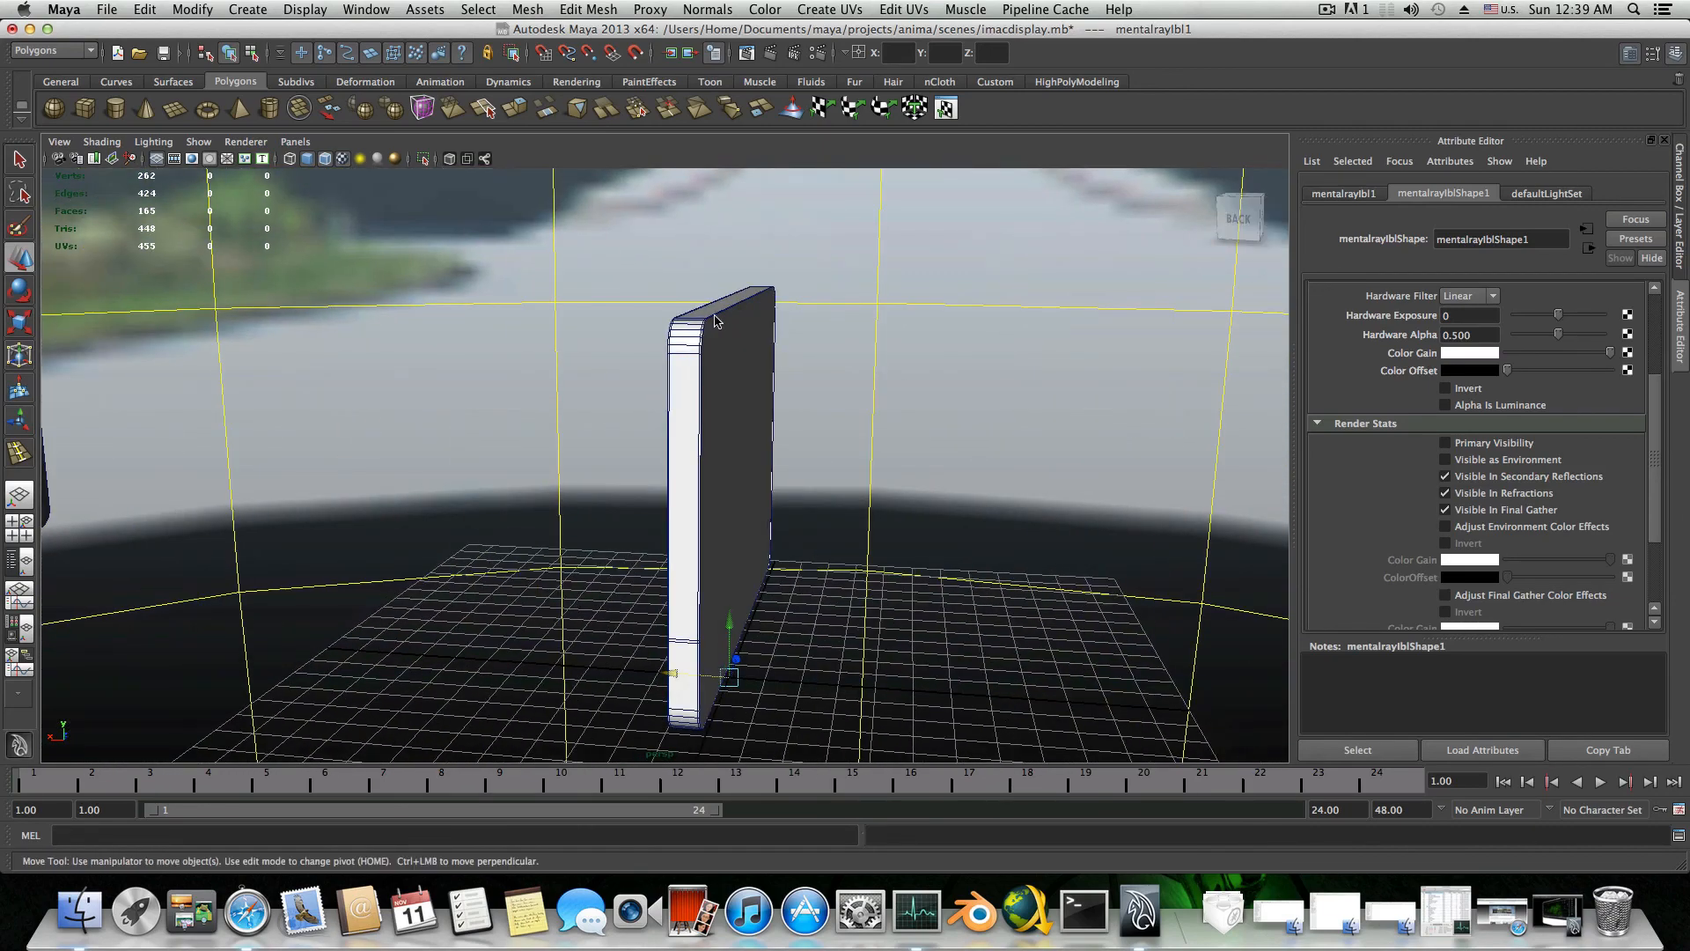
left_click_drag(735, 453, 507, 459, "alt")
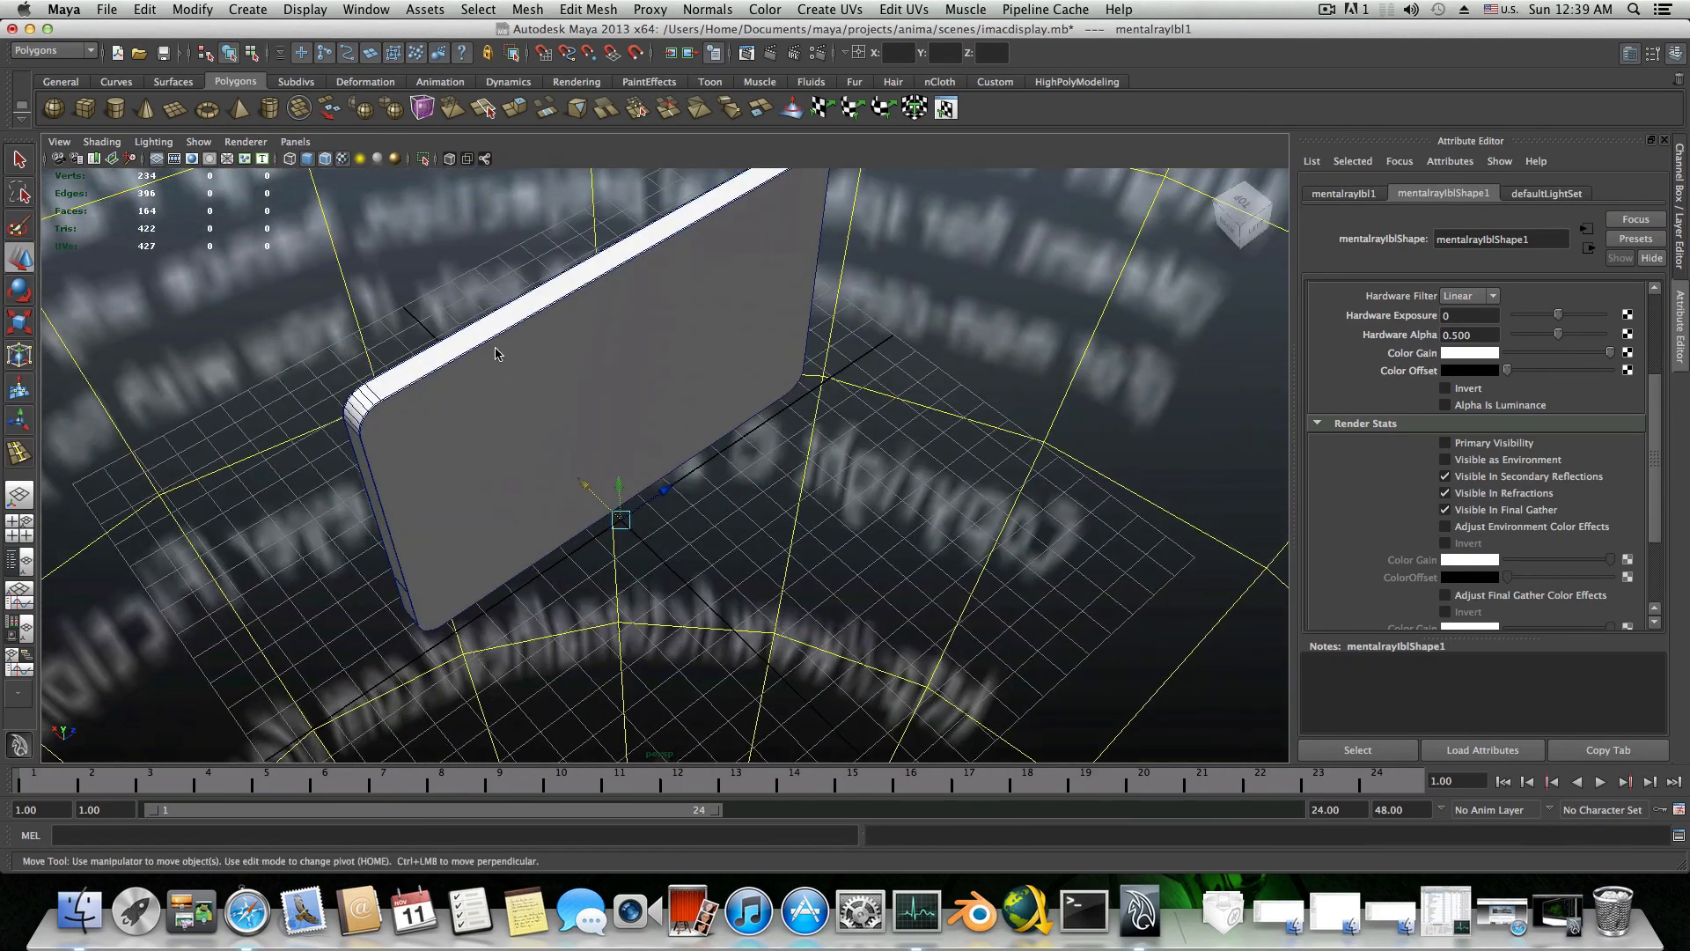
left_click_drag(418, 393, 674, 394, "alt")
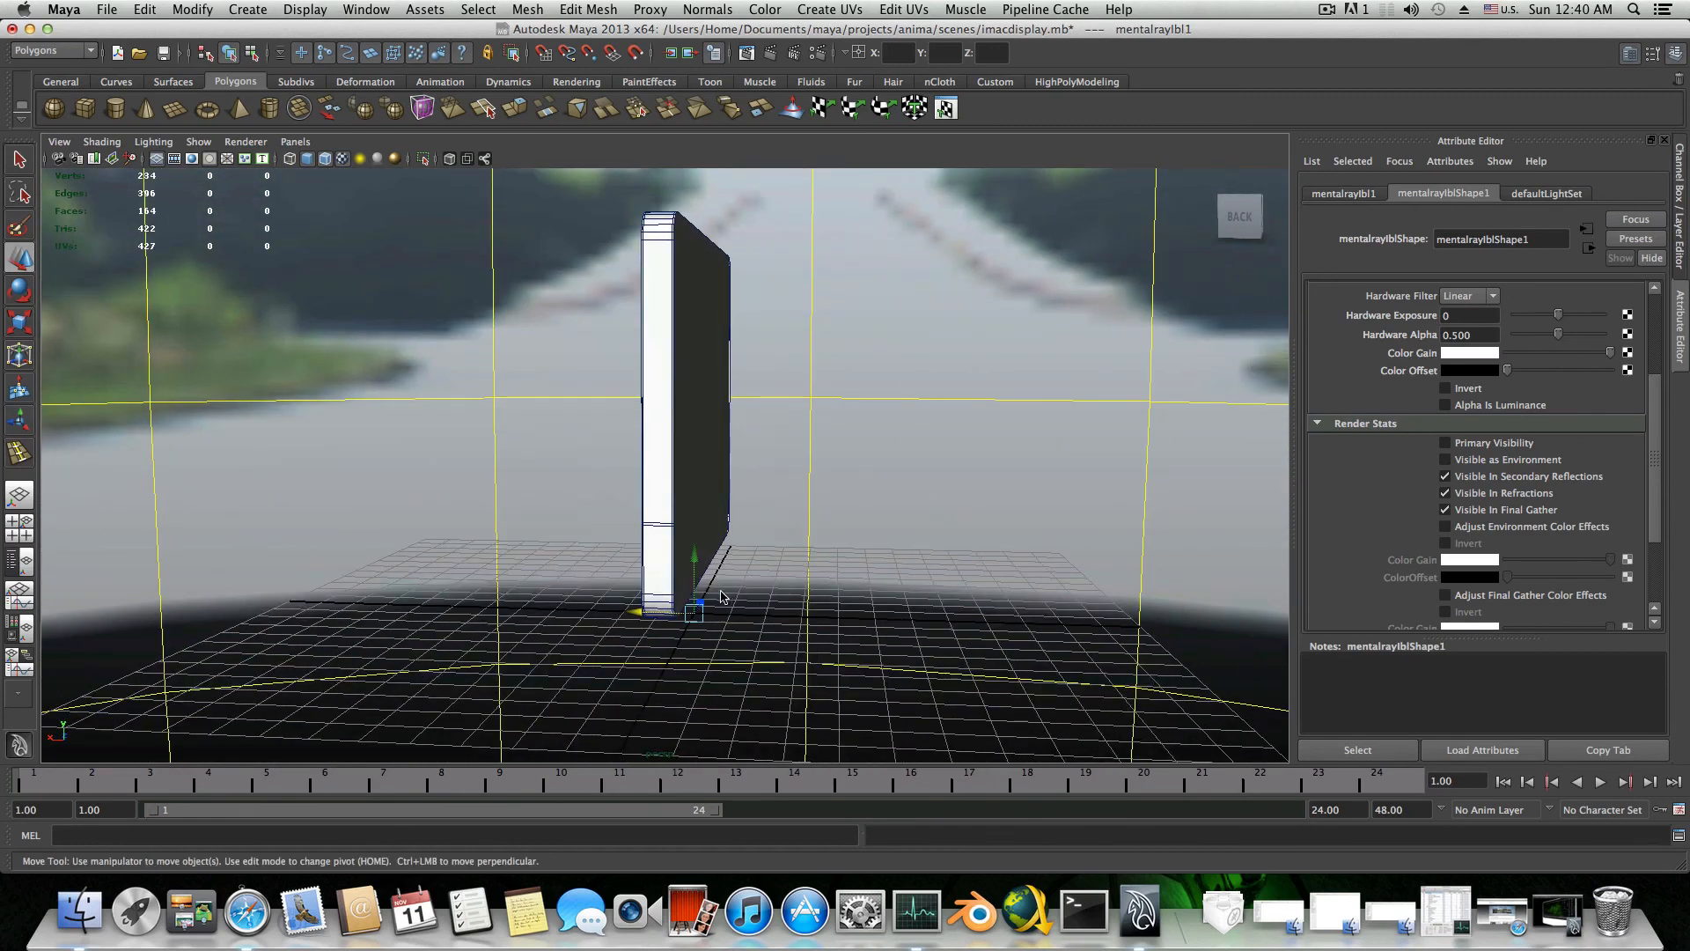
right_click_drag(678, 477, 727, 551, "alt")
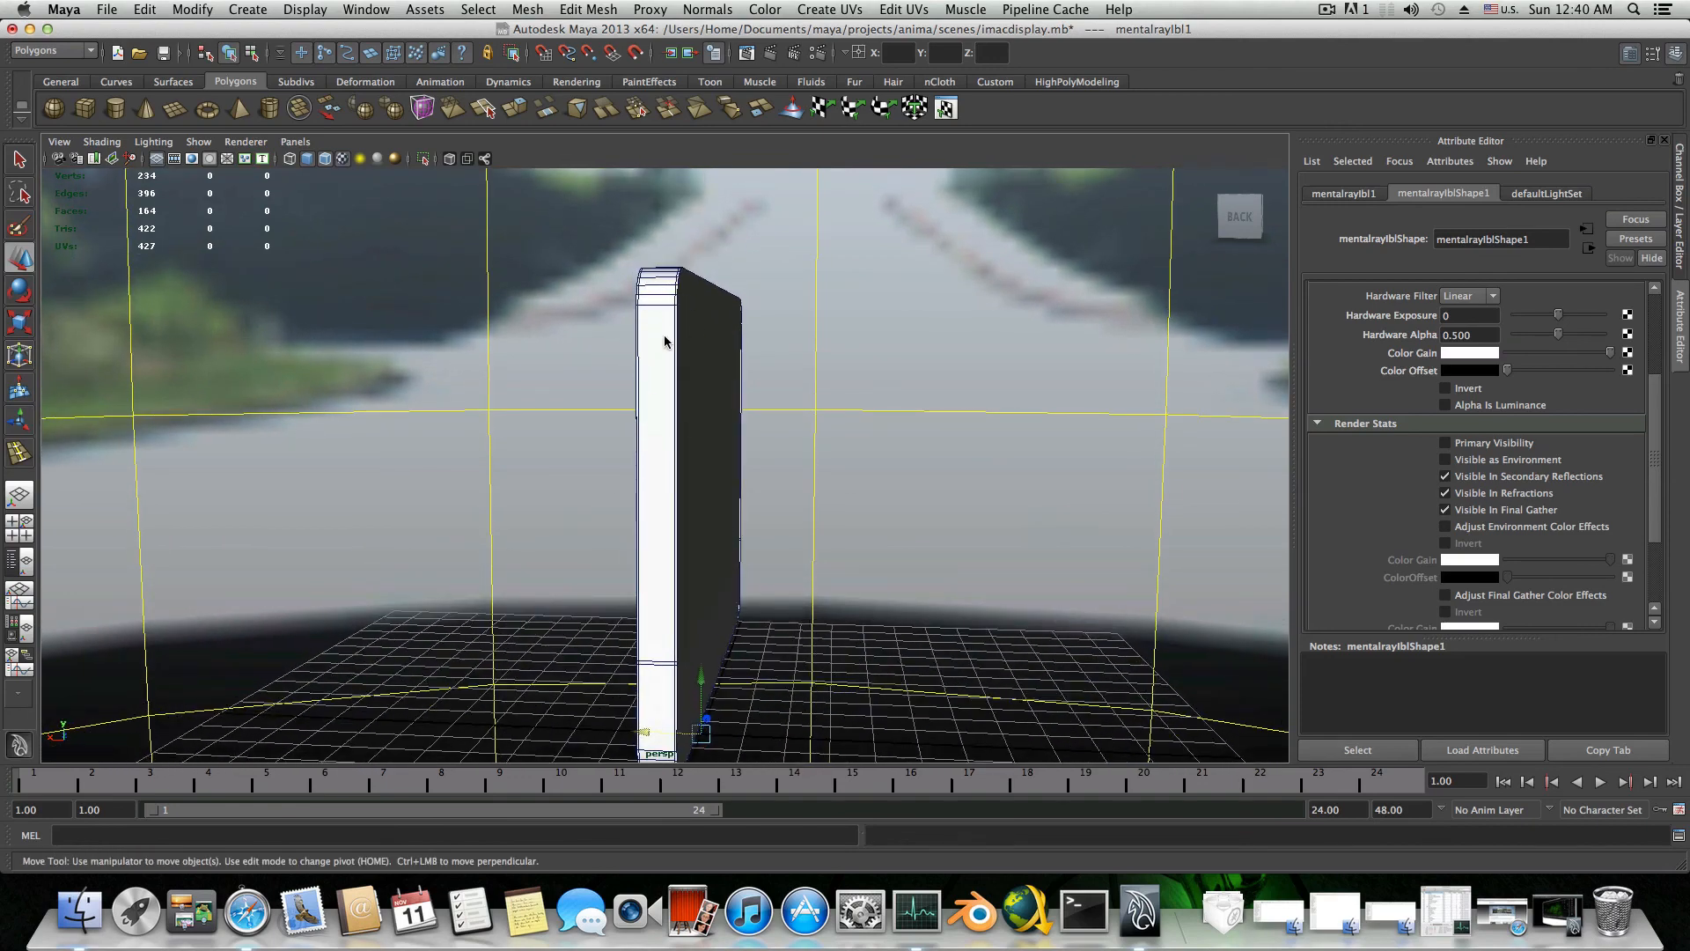
left_click_drag(665, 341, 544, 431, "alt")
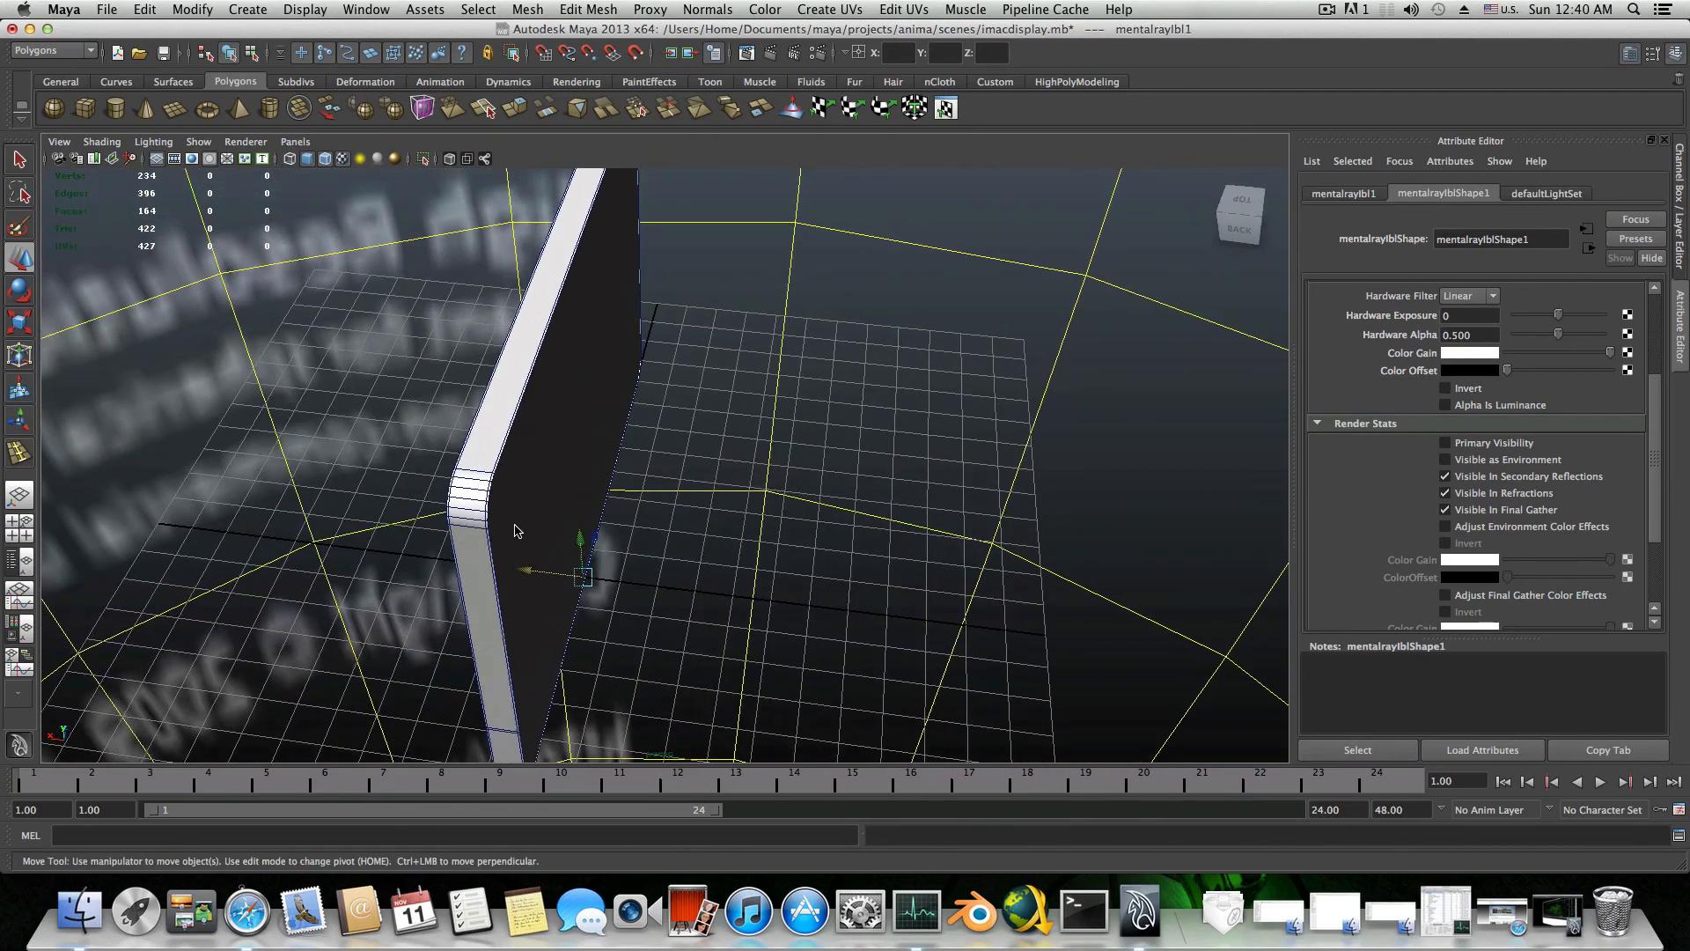
Inspect the whole display from an angled front view showing the glass, chin and casing side
left_click_drag(523, 536, 649, 457, "alt")
right_click_drag(649, 457, 876, 461, "alt")
middle_click_drag(876, 460, 833, 512, "alt")
left_click_drag(834, 512, 782, 547, "alt")
right_click_drag(833, 517, 660, 487, "alt")
middle_click_drag(660, 487, 649, 503, "alt")
left_click_drag(649, 502, 689, 466, "alt")
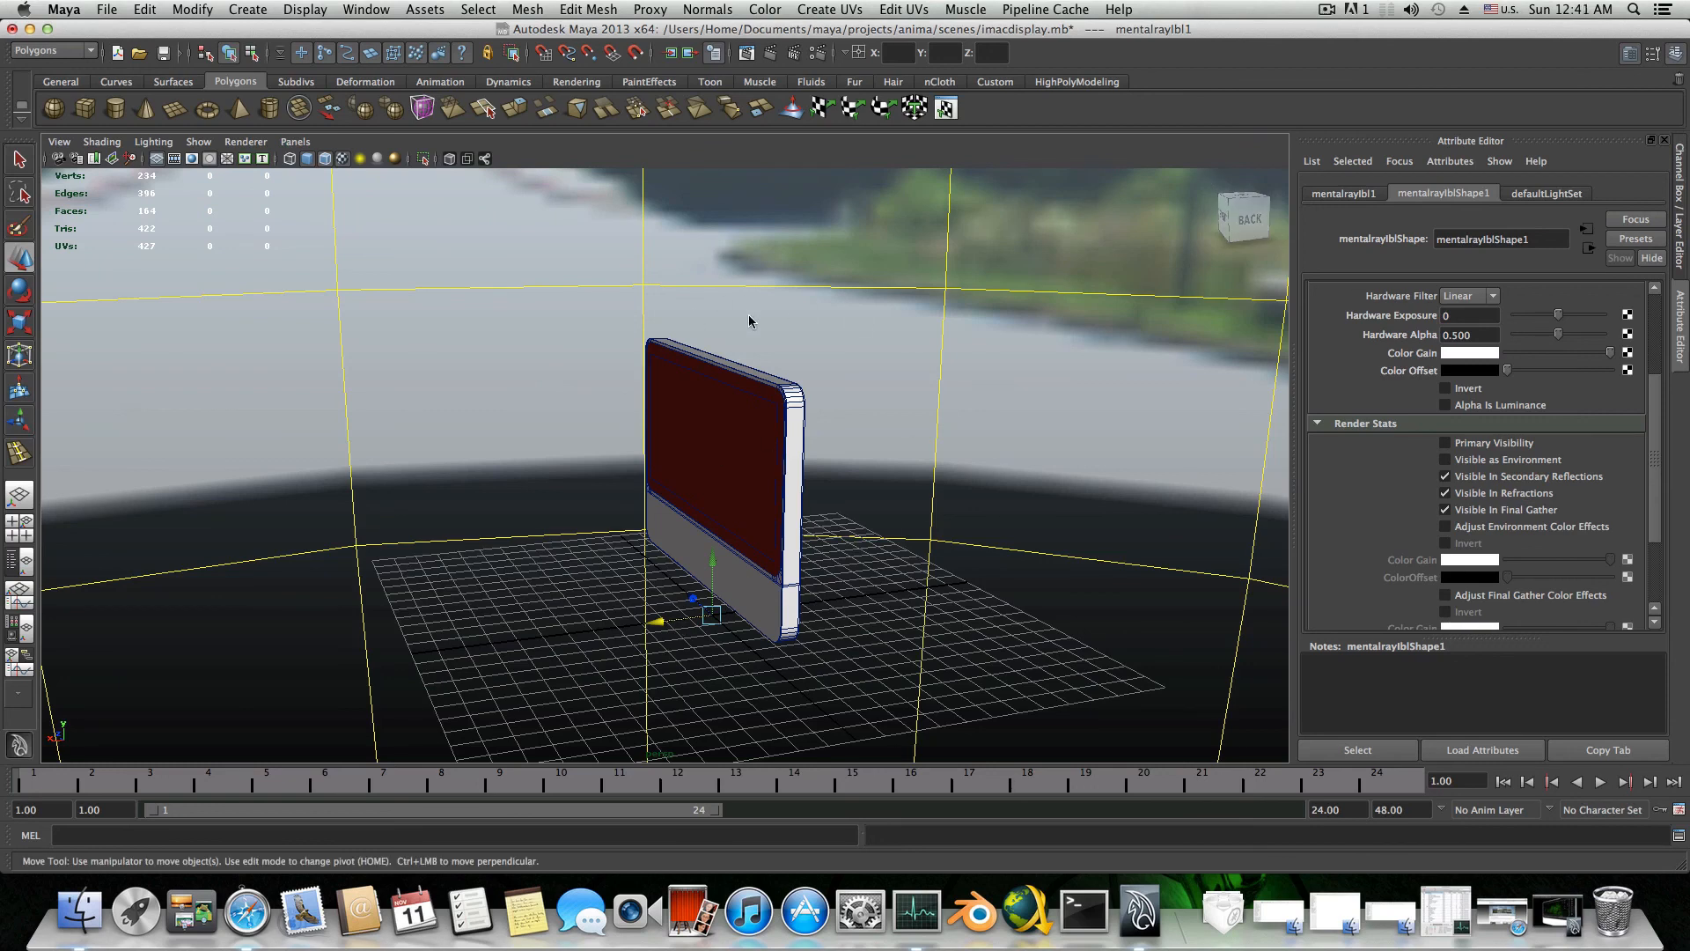
left_click(1327, 10)
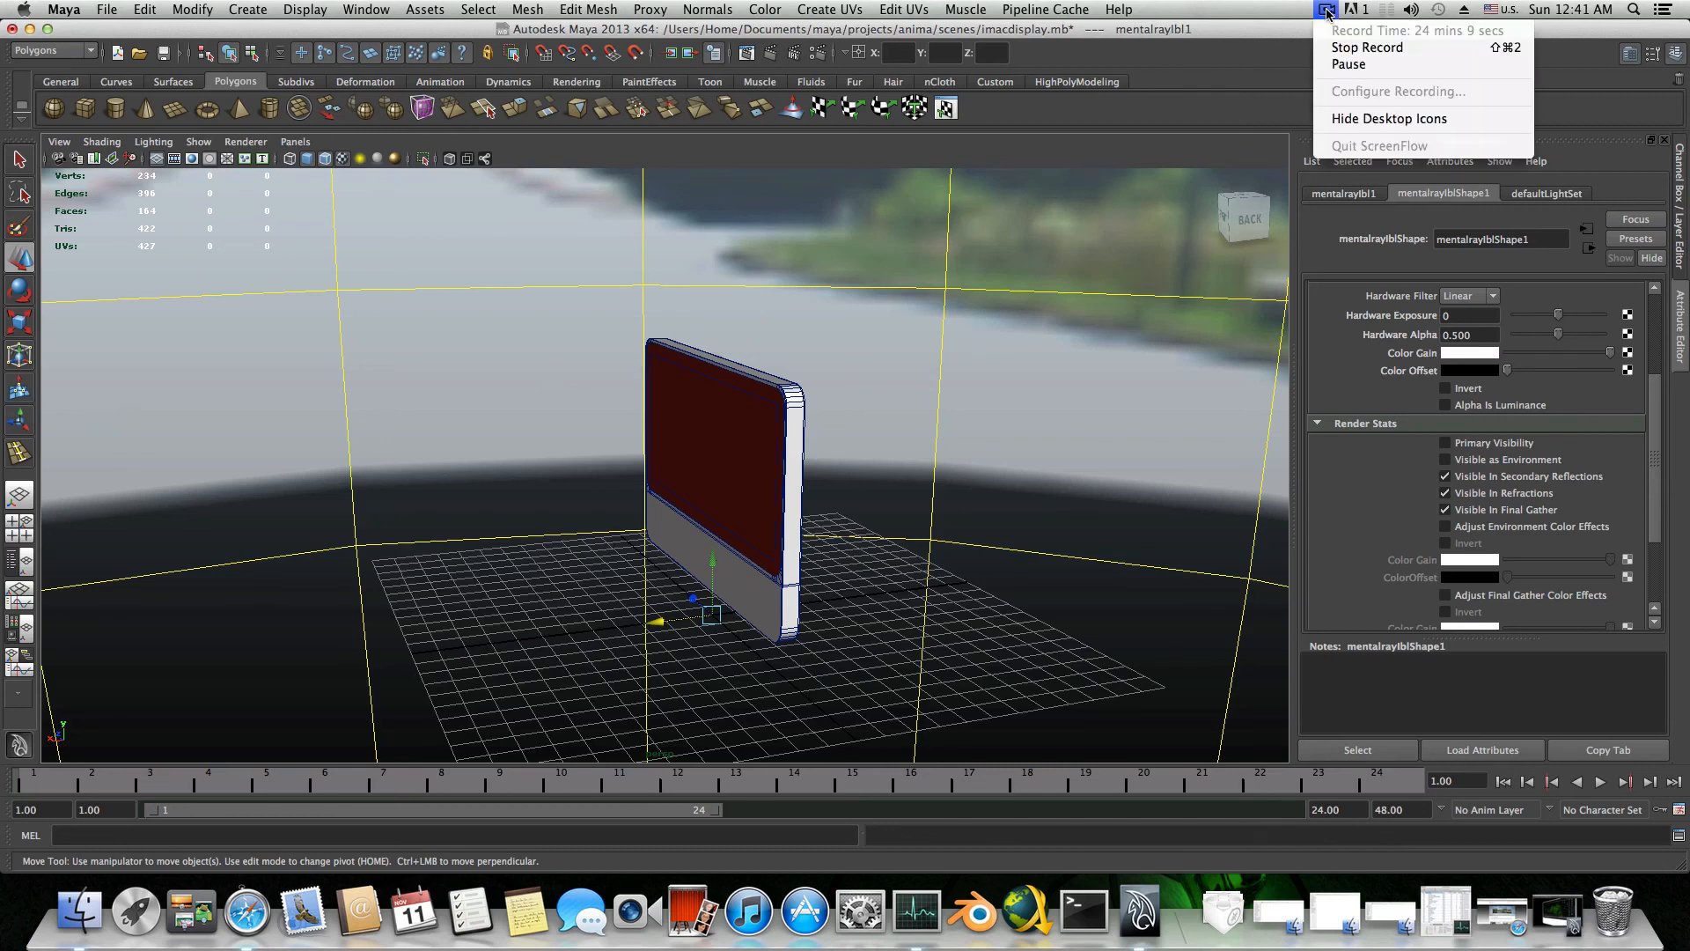